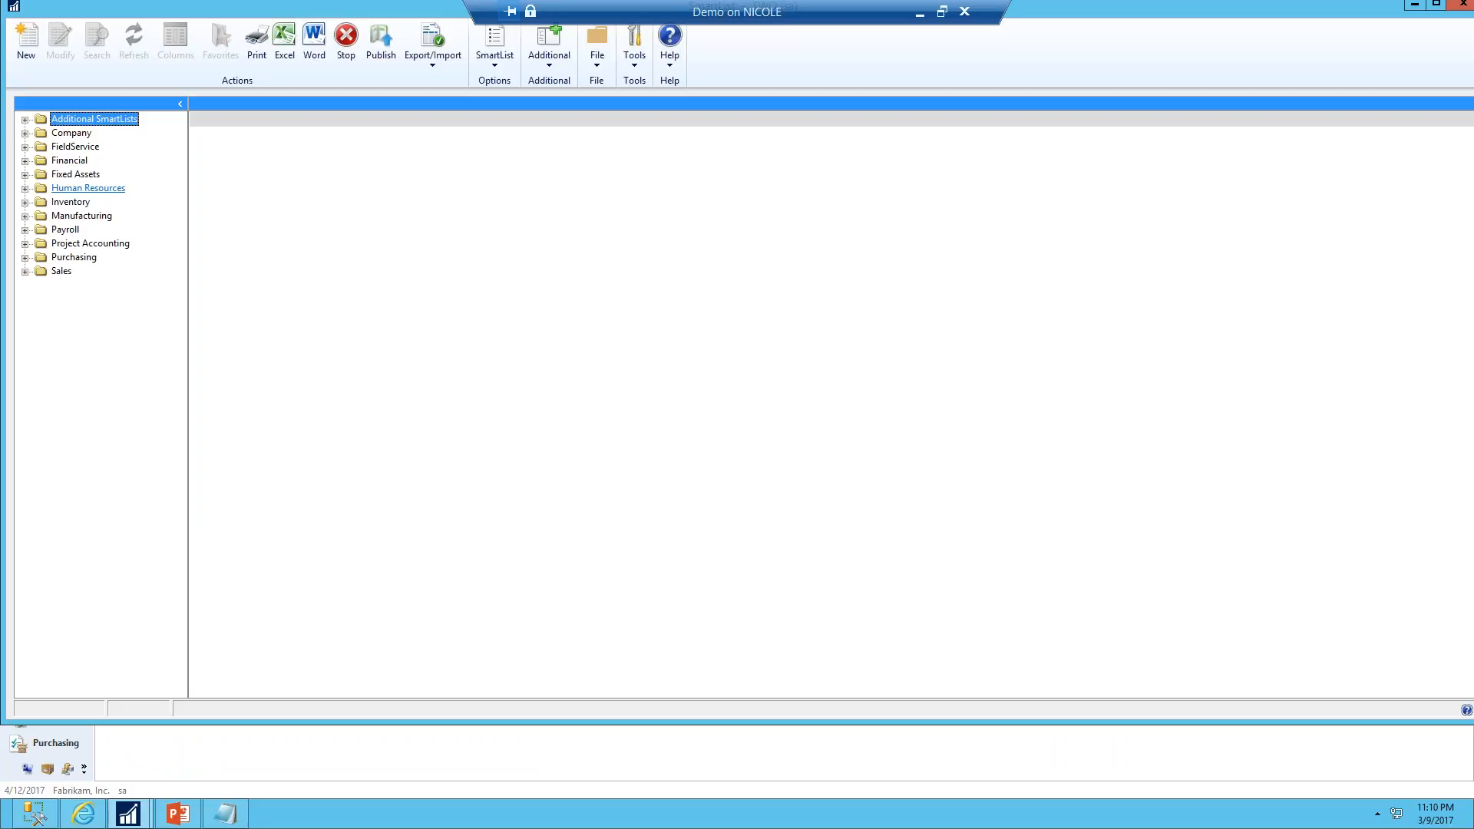
Open the Budget vs Actual SmartList from the Financial folder
double_click(332, 10)
left_click(19, 159)
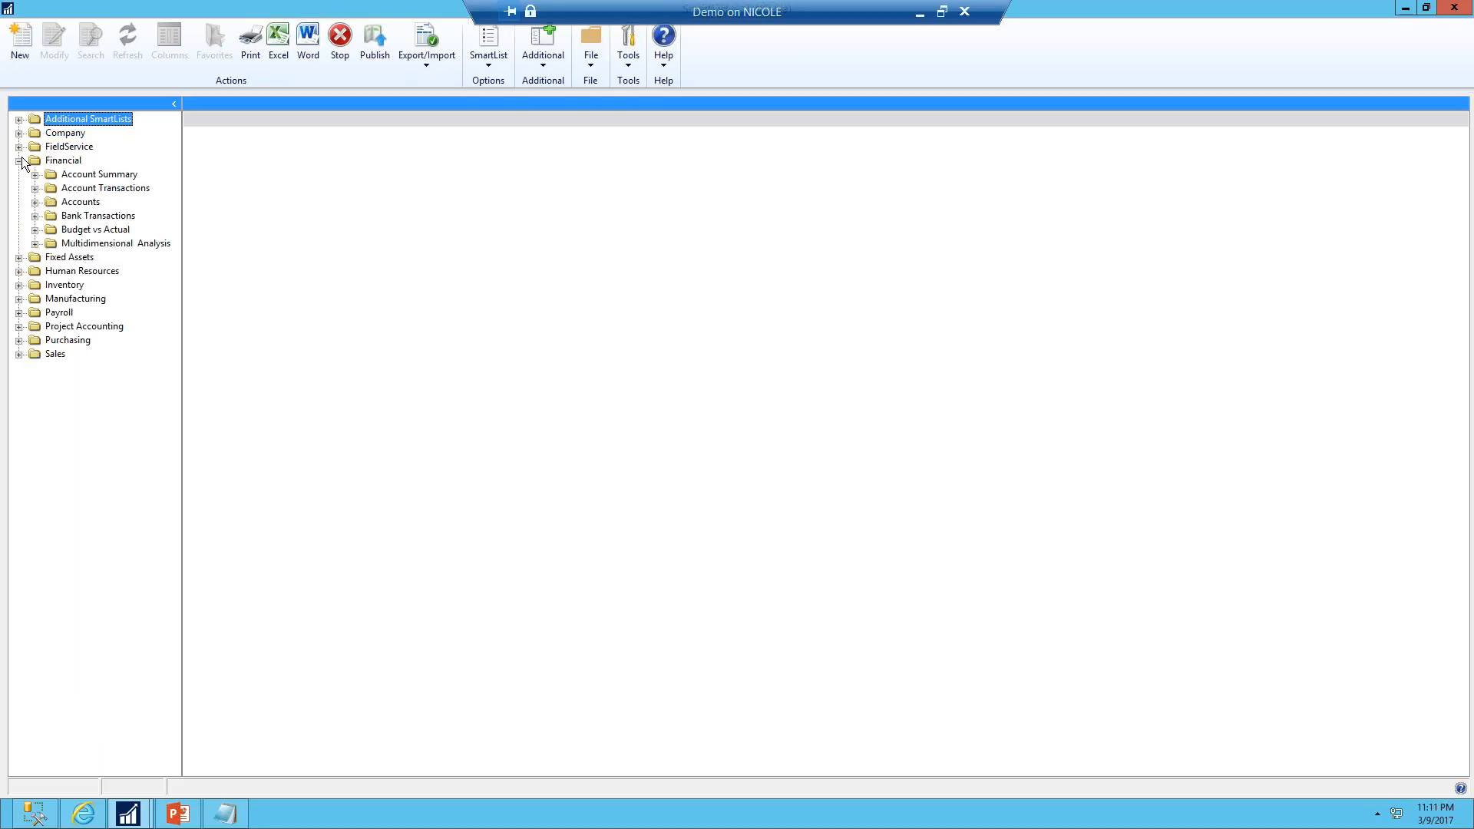
left_click(86, 230)
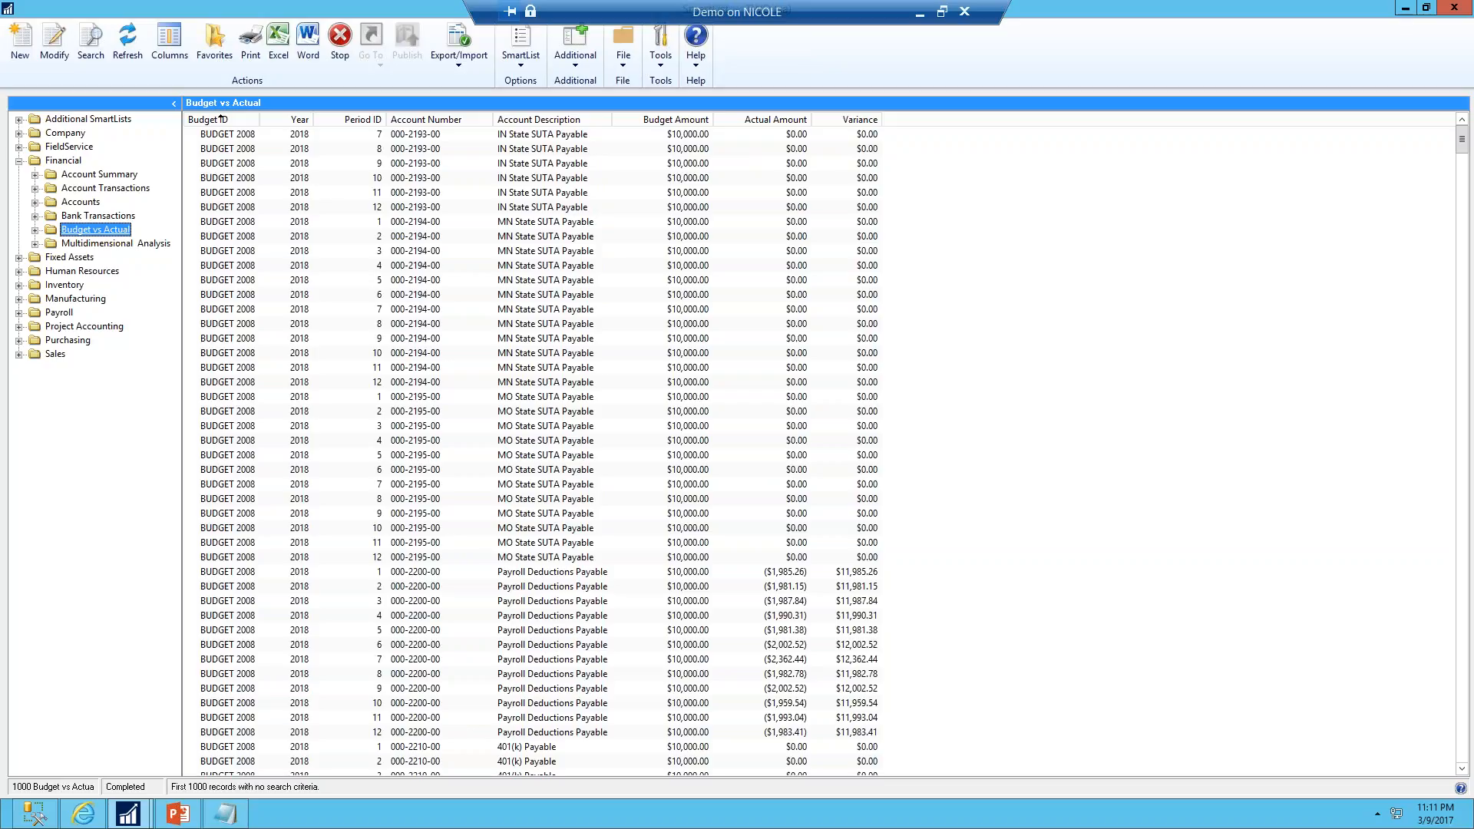
Inspect the SmartList's column display and available columns, closing both dialogs without changes
left_click(170, 47)
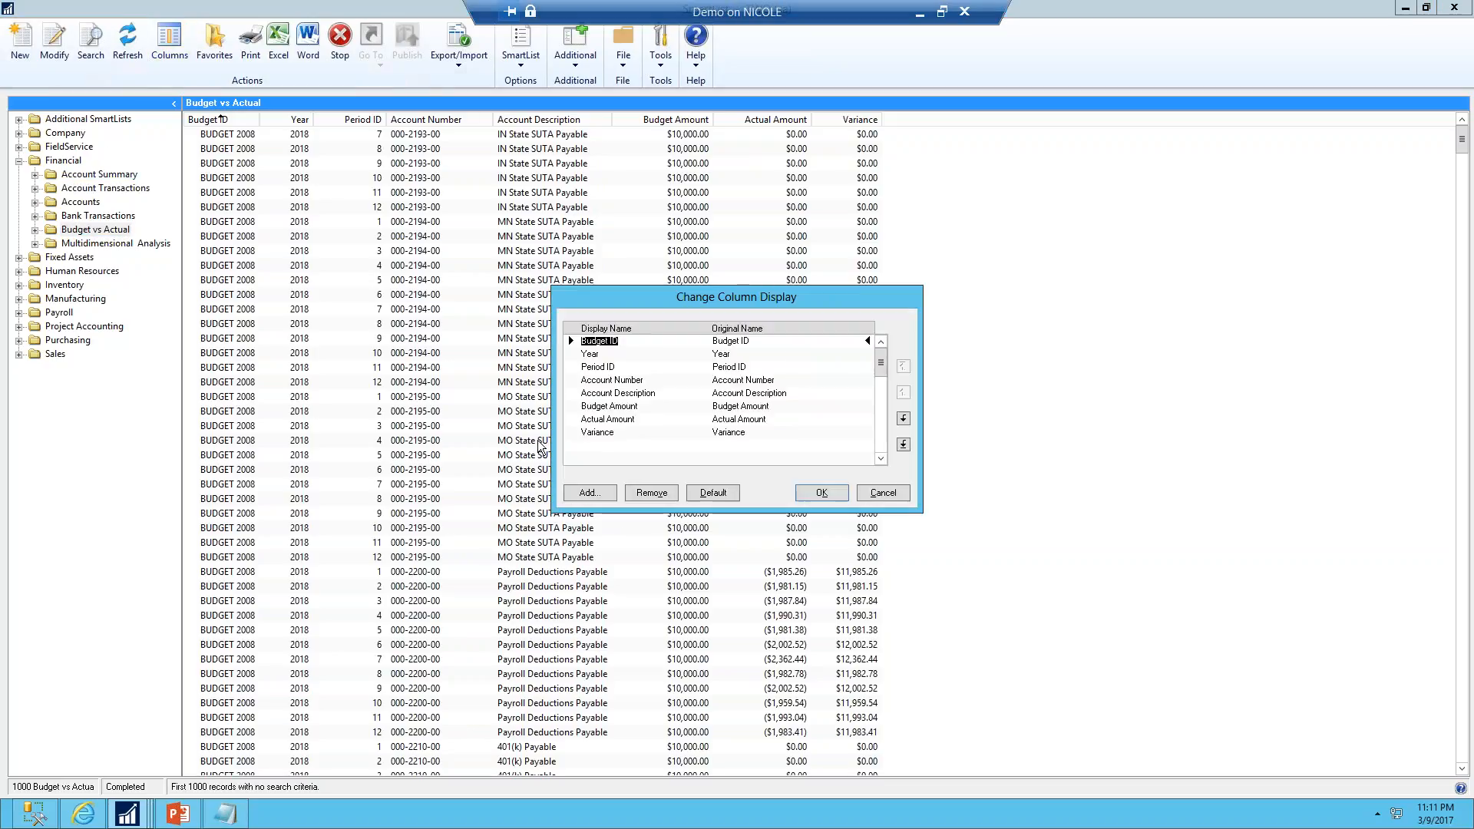
left_click(593, 493)
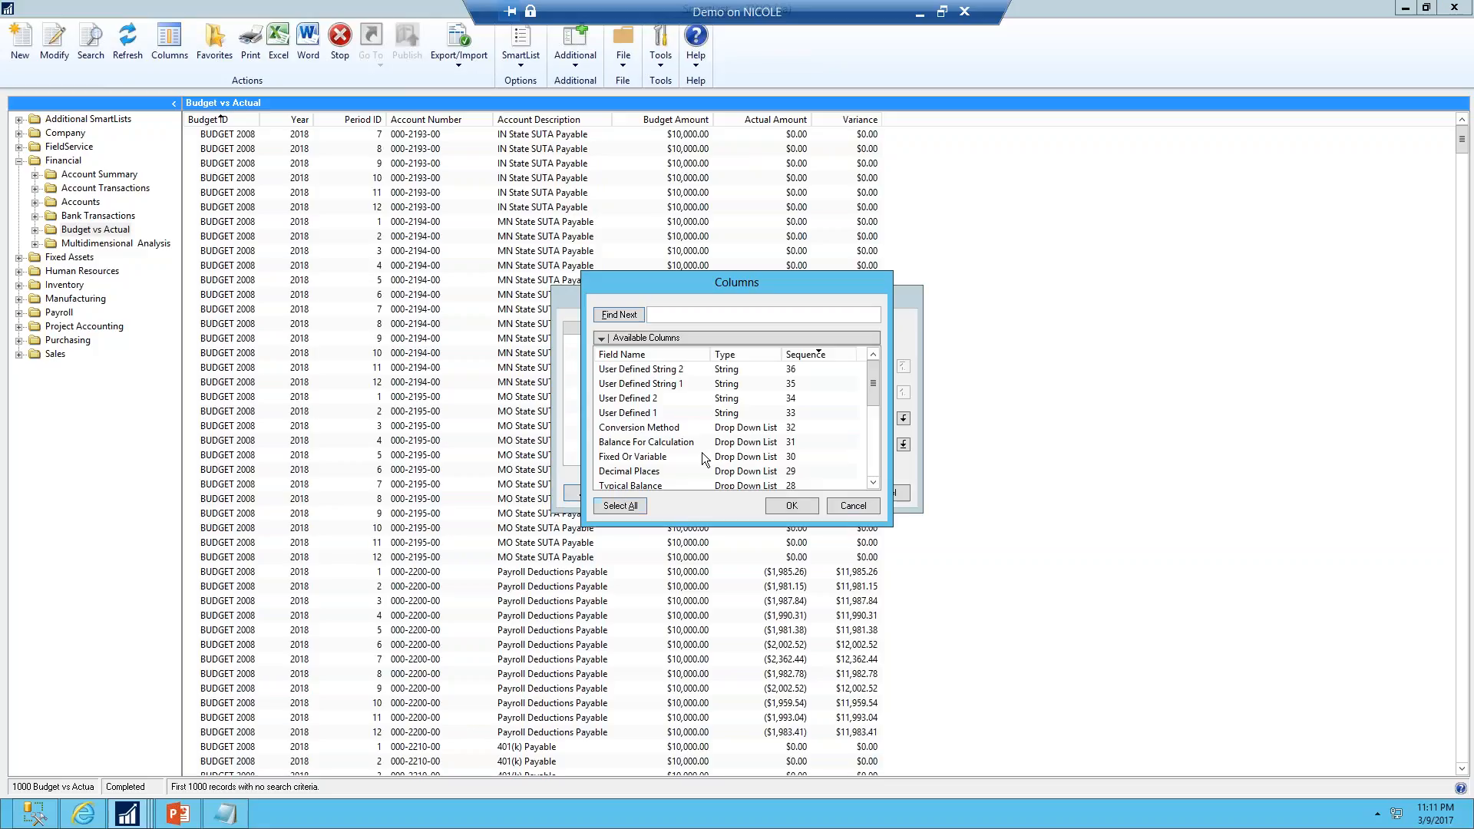
left_click(854, 506)
left_click(846, 490)
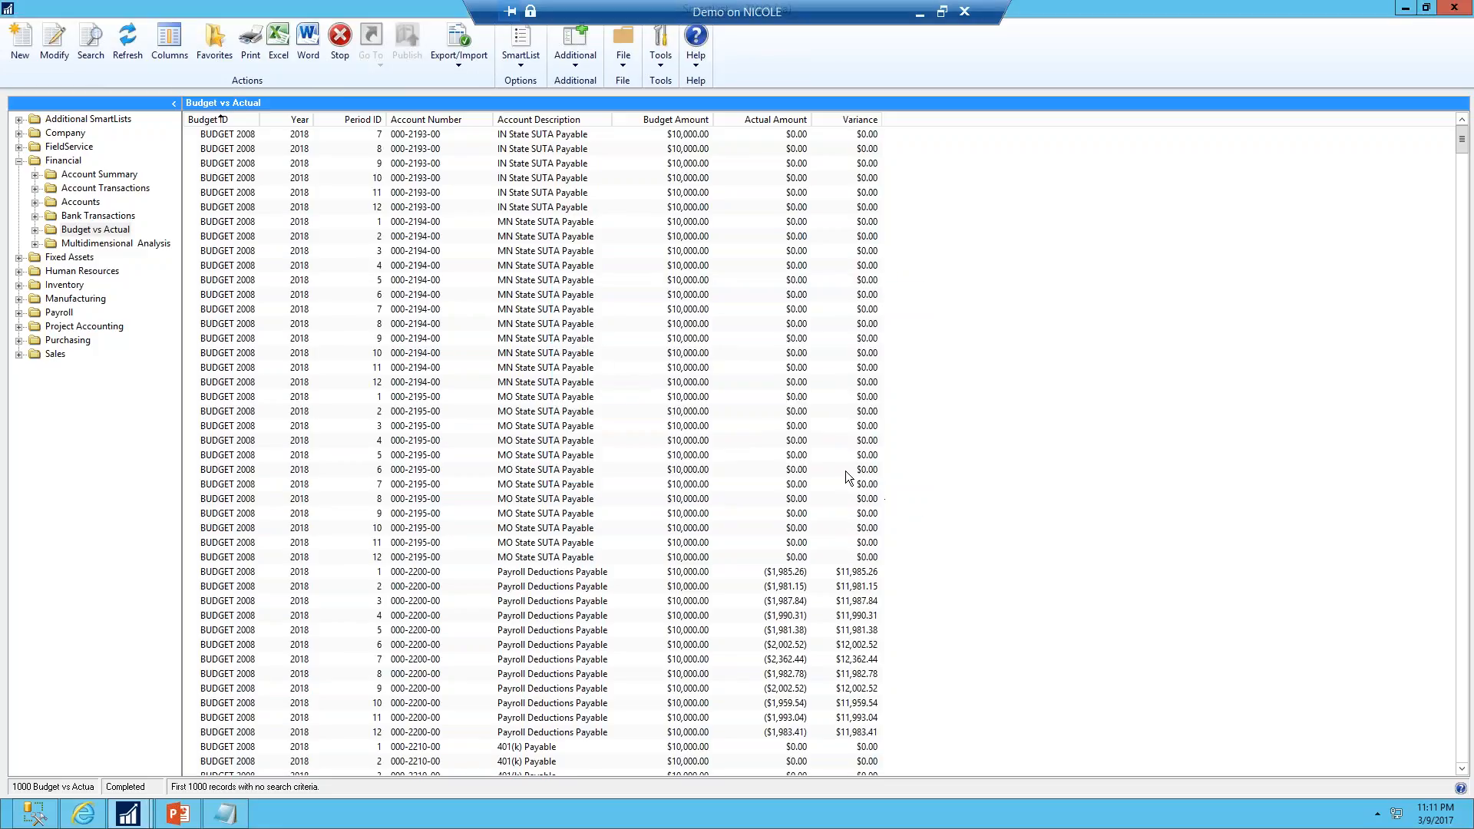
Open the Favorites and Search dialogs for the SmartList and close them without changes
left_click(211, 44)
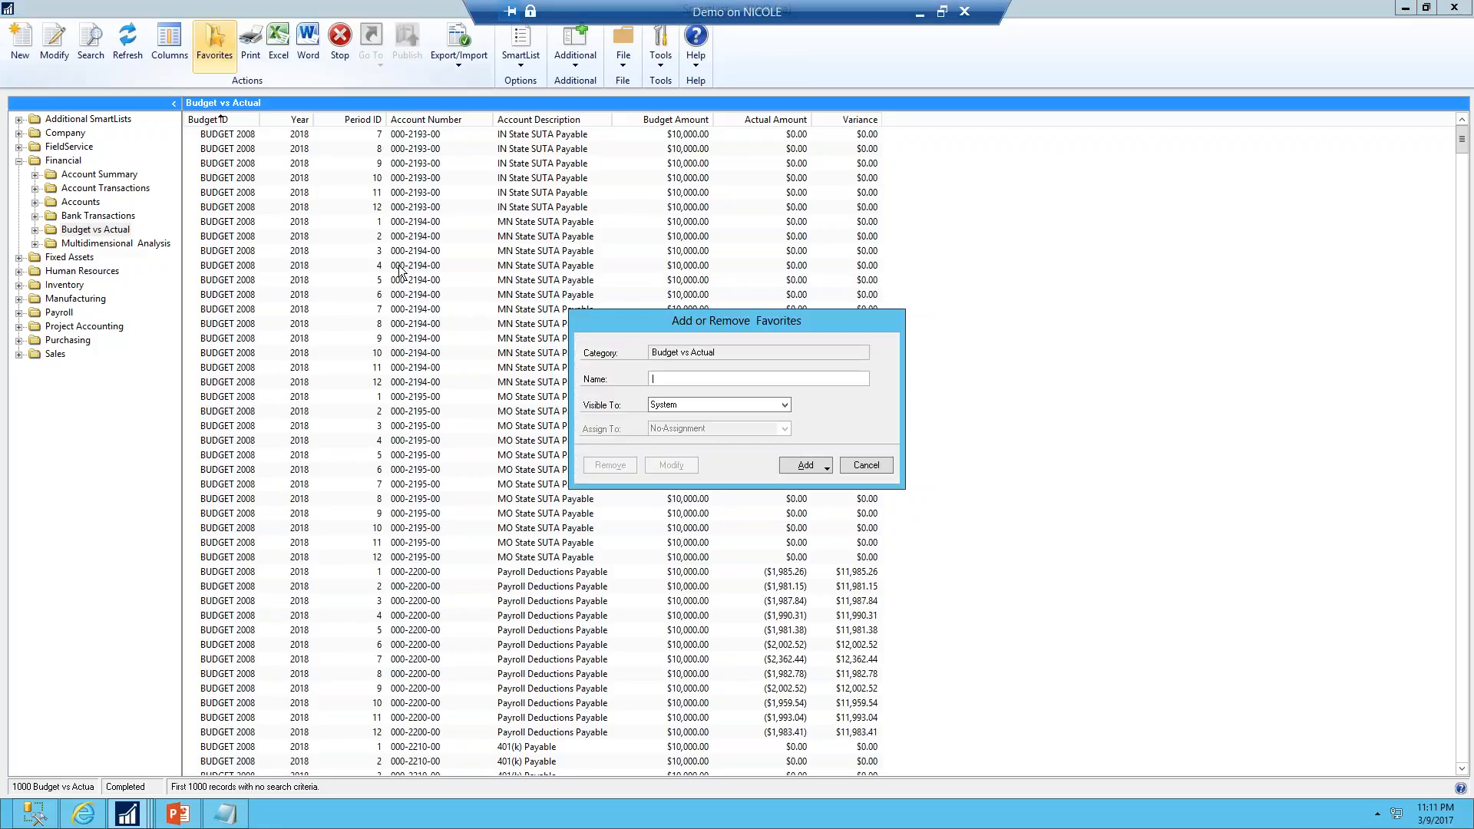
left_click(882, 472)
left_click(93, 45)
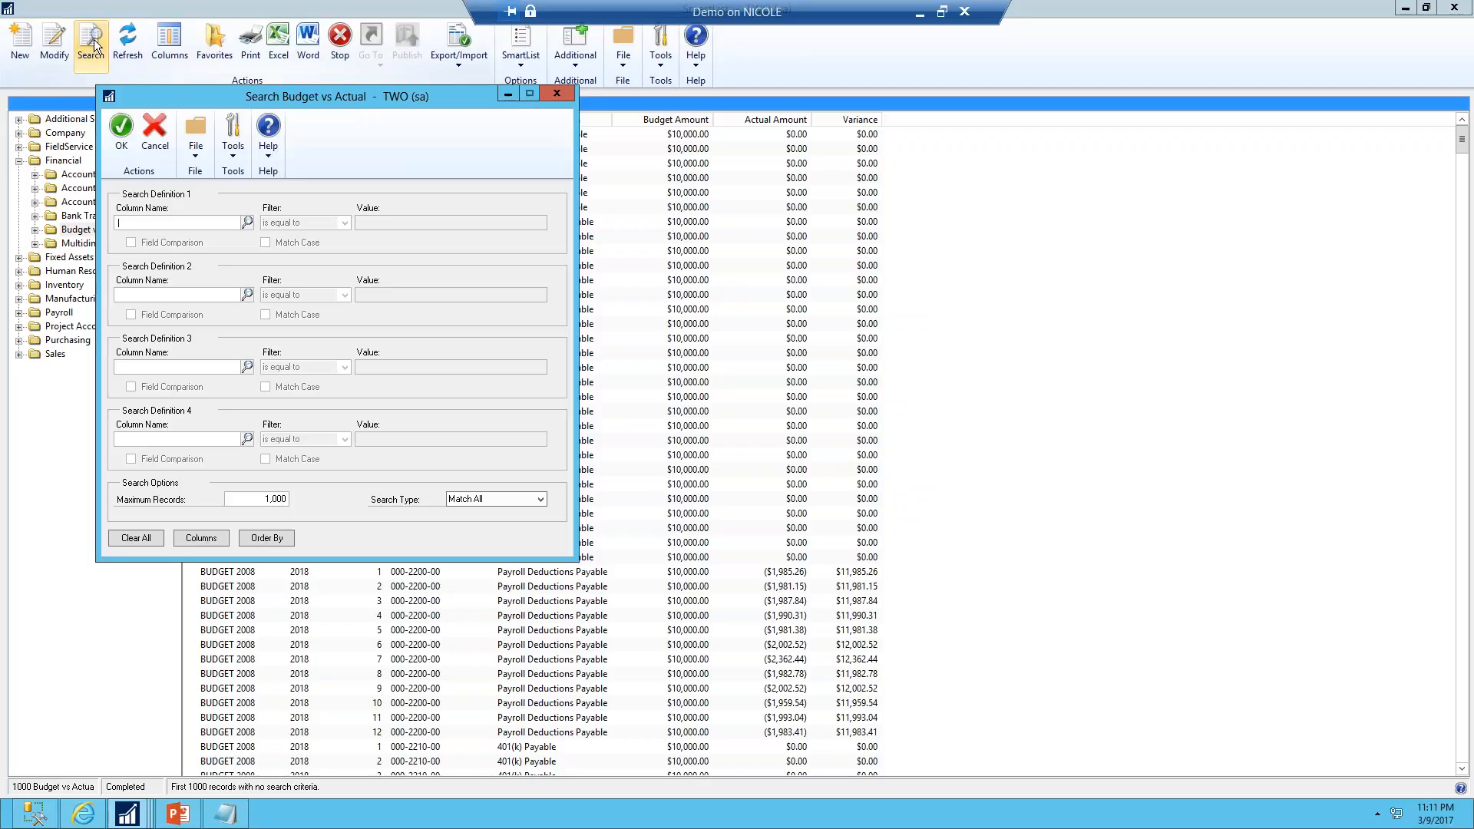
left_click(556, 94)
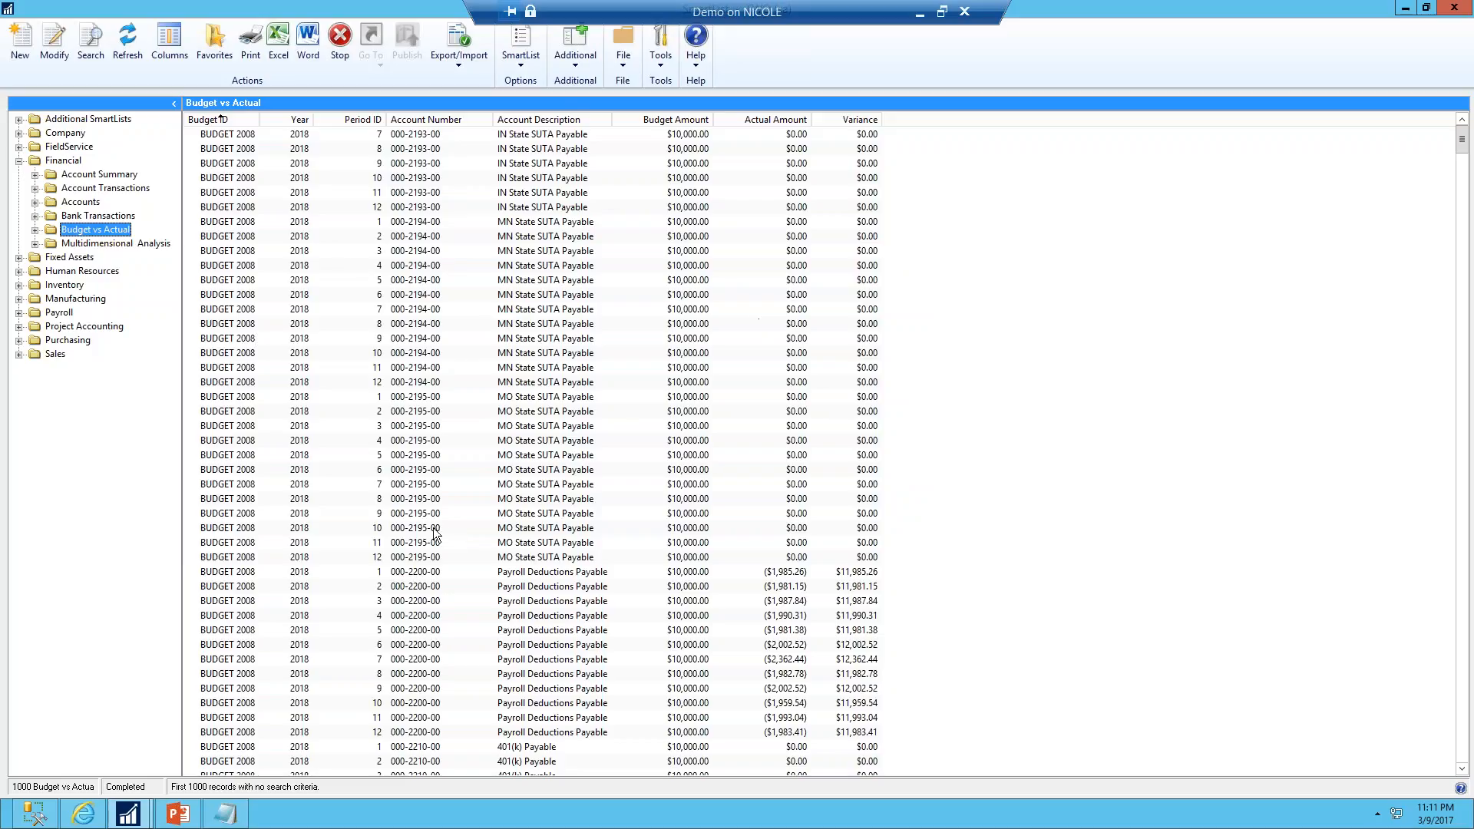
Drill down from a budget row into Budget Maintenance, then close that window
left_click(441, 397)
double_click(441, 396)
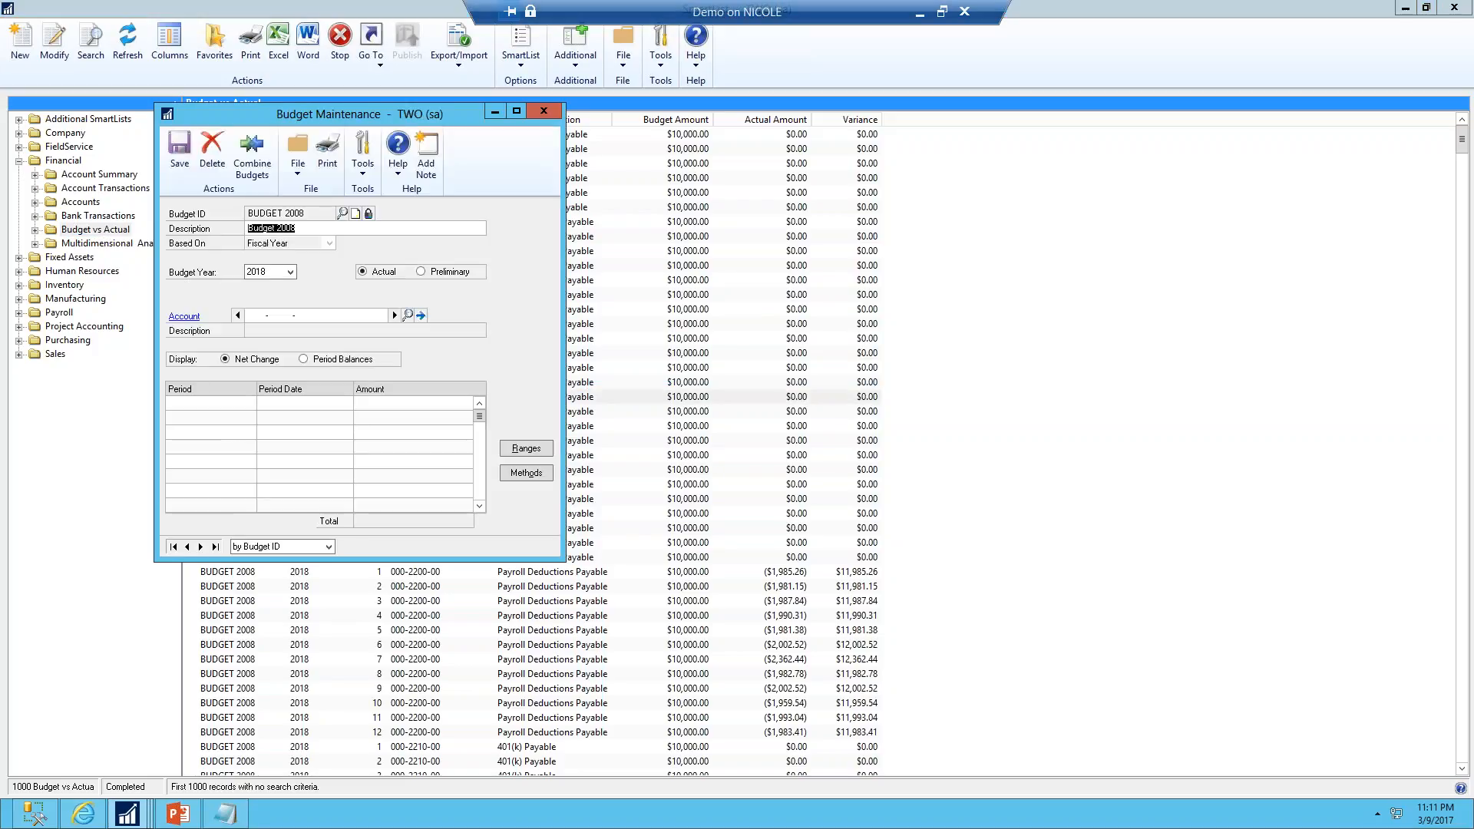
left_click(542, 109)
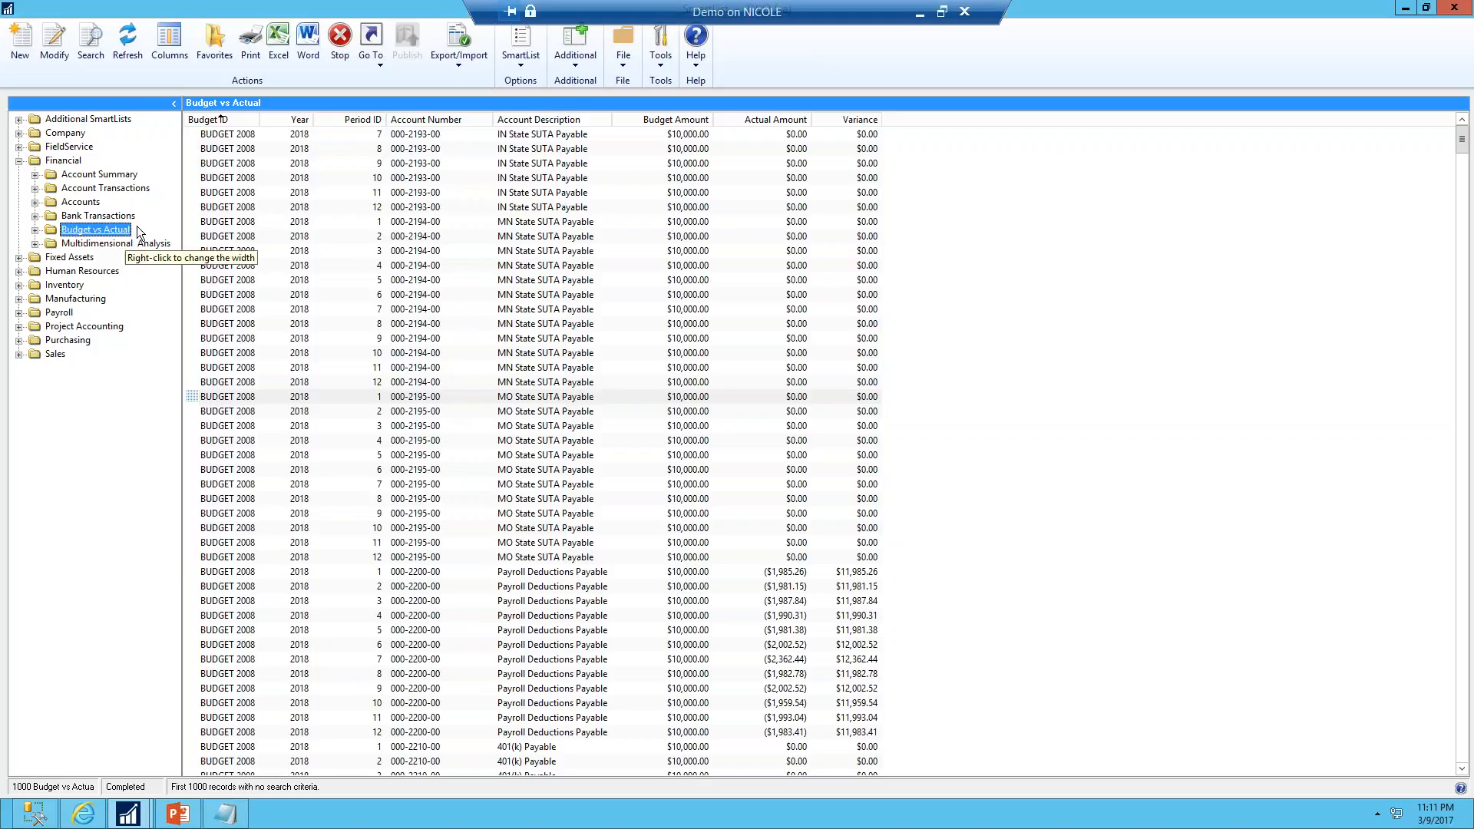
Open the SmartList in SmartList Builder and review its SQL Script definition
left_click(55, 46)
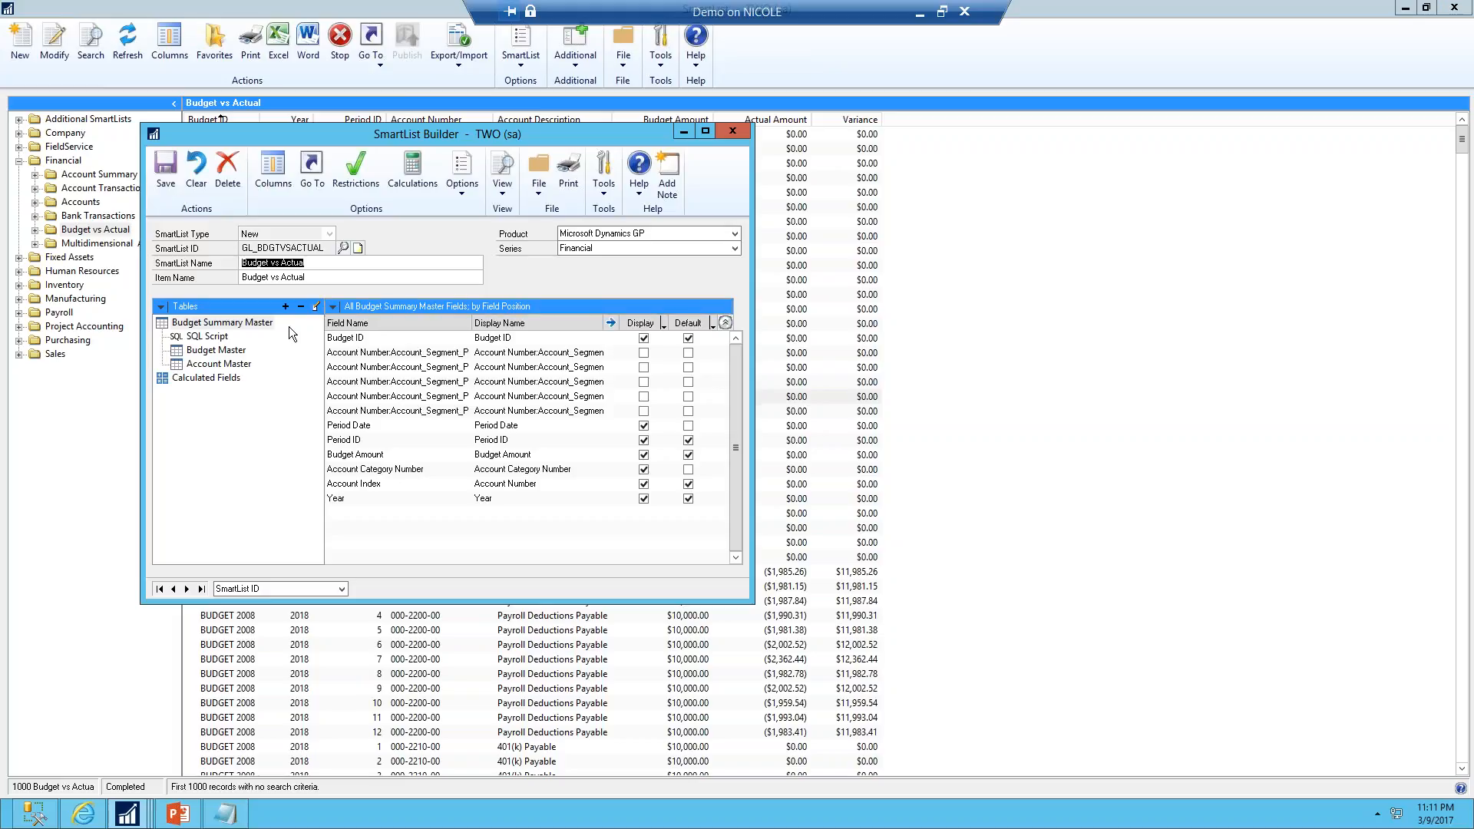
double_click(219, 338)
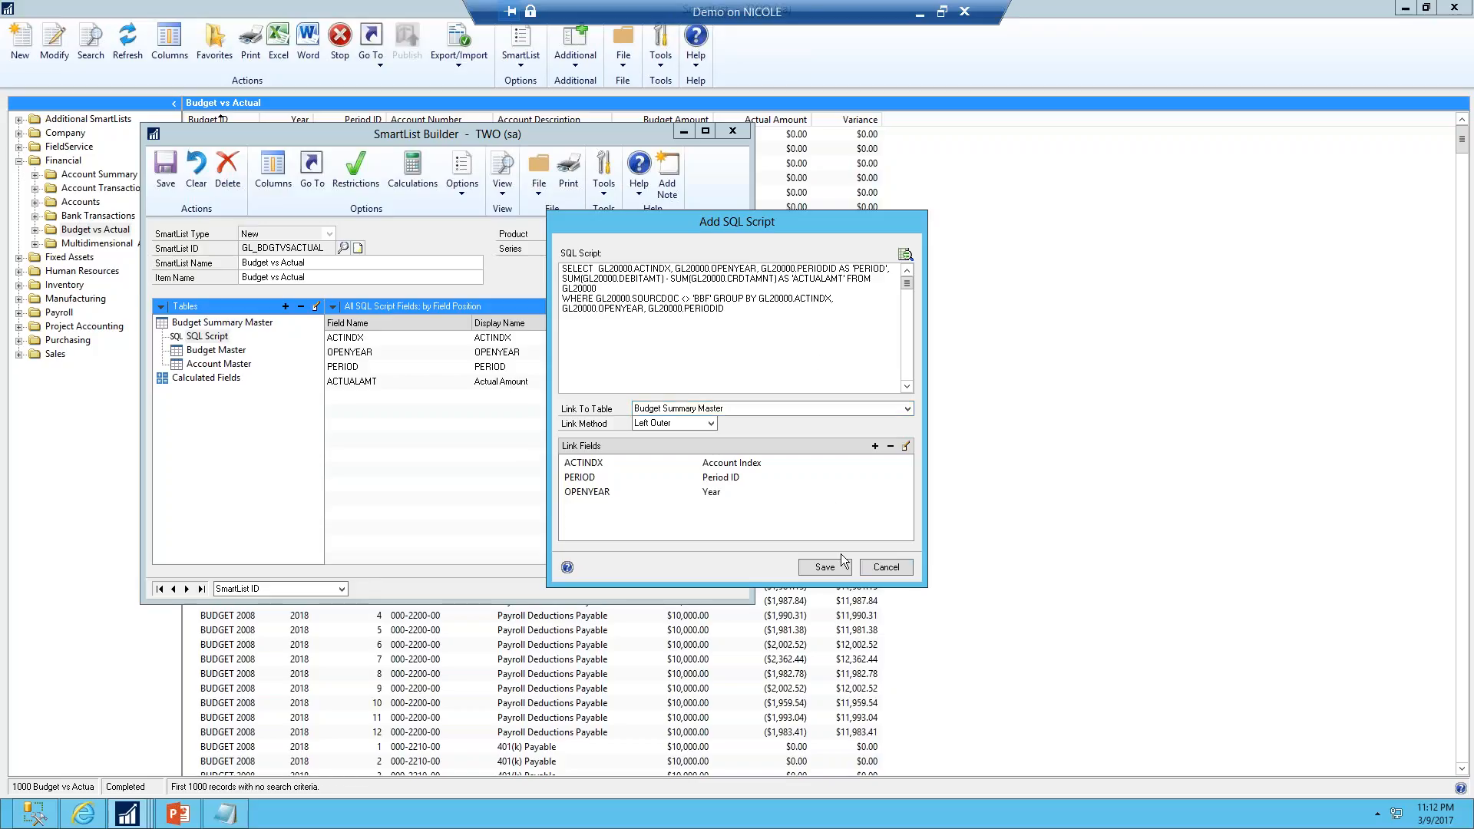
left_click(885, 568)
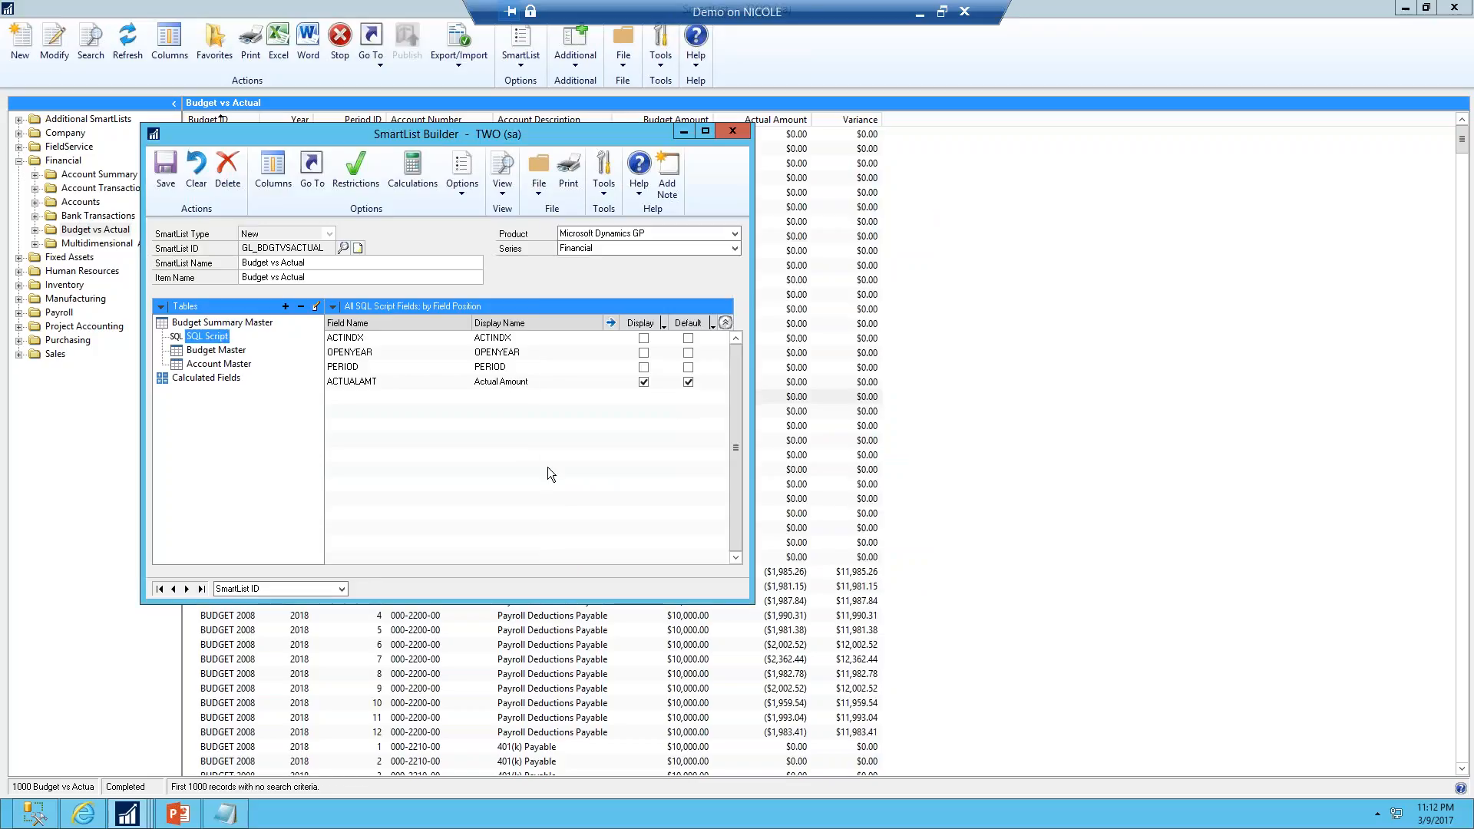
Review the Variance calculated field's formula and close it without saving
left_click(218, 379)
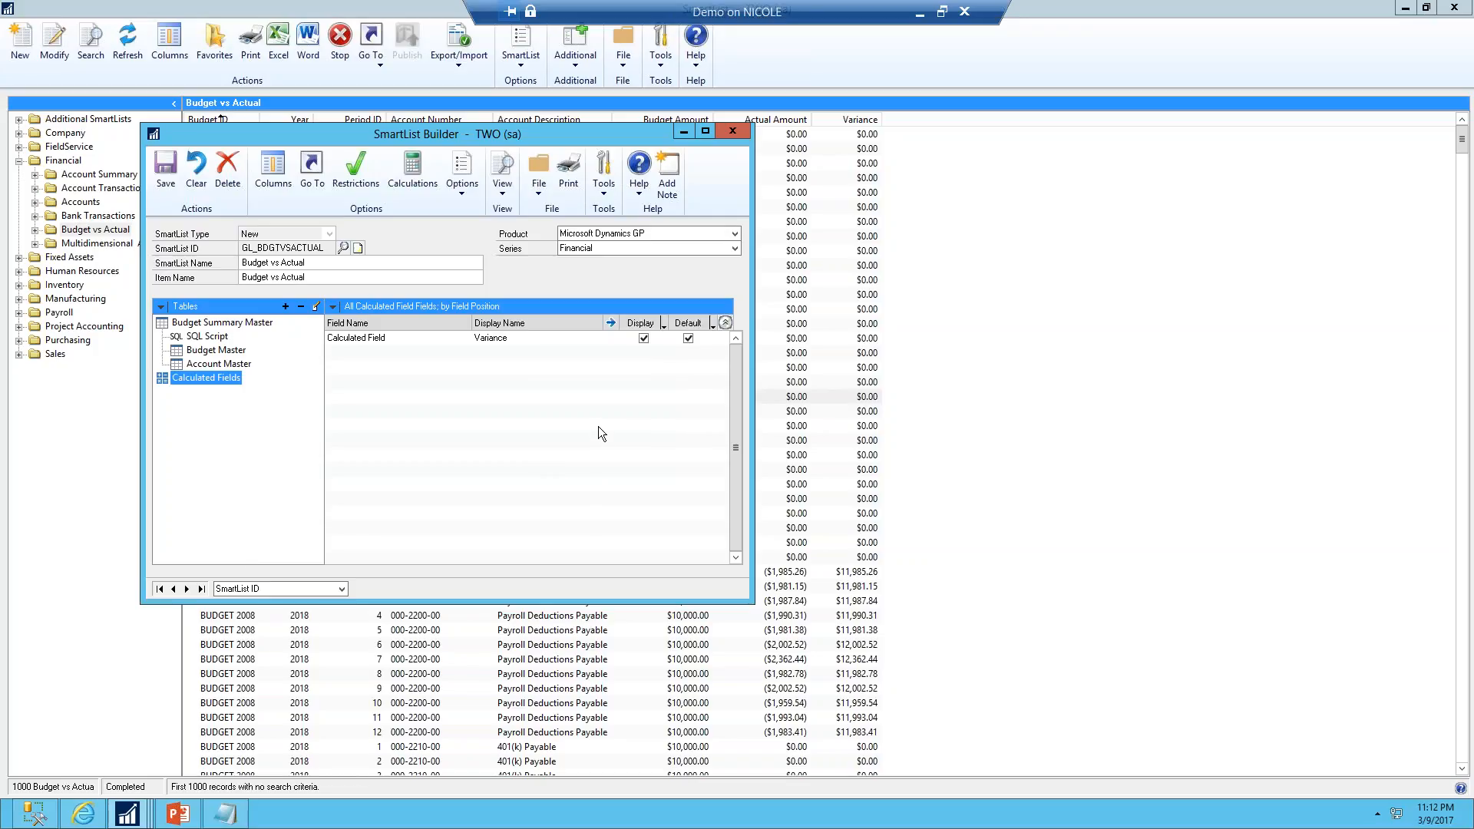
left_click(420, 190)
double_click(647, 292)
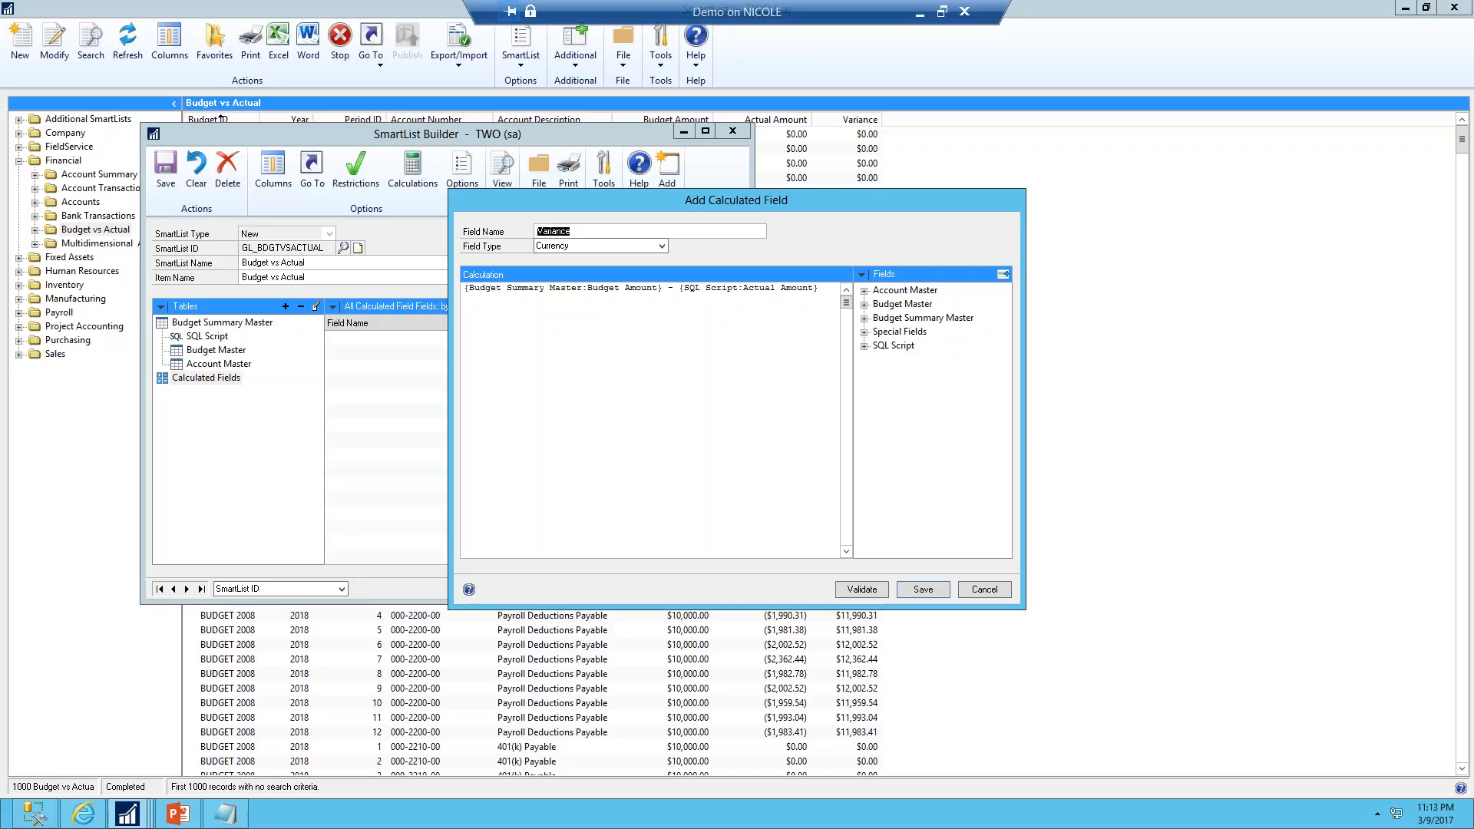
left_click(991, 588)
left_click(986, 585)
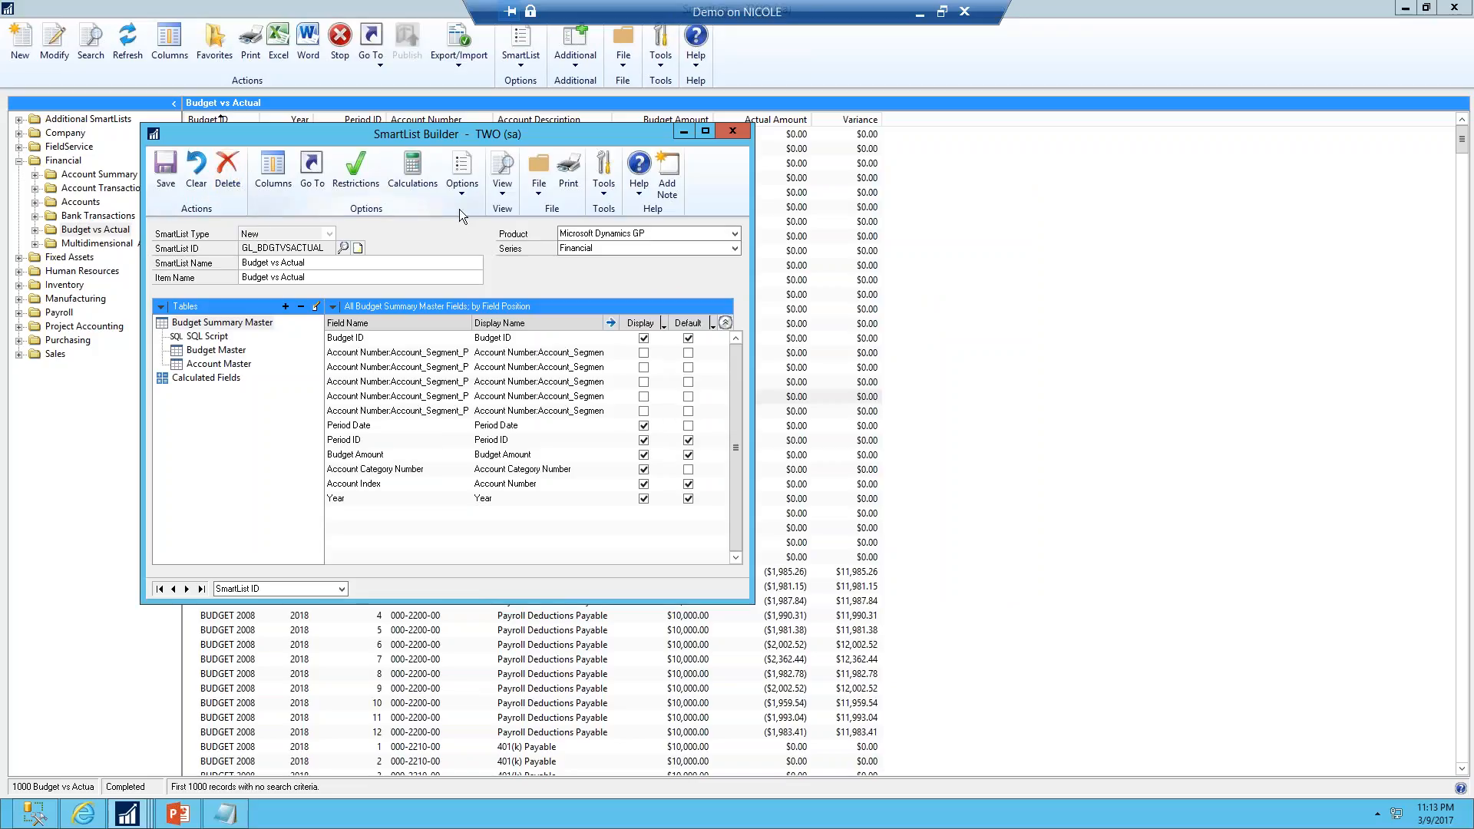
Review the Budget Maintenance Go To definition and the available Go To types, then close the Go To dialog
left_click(312, 170)
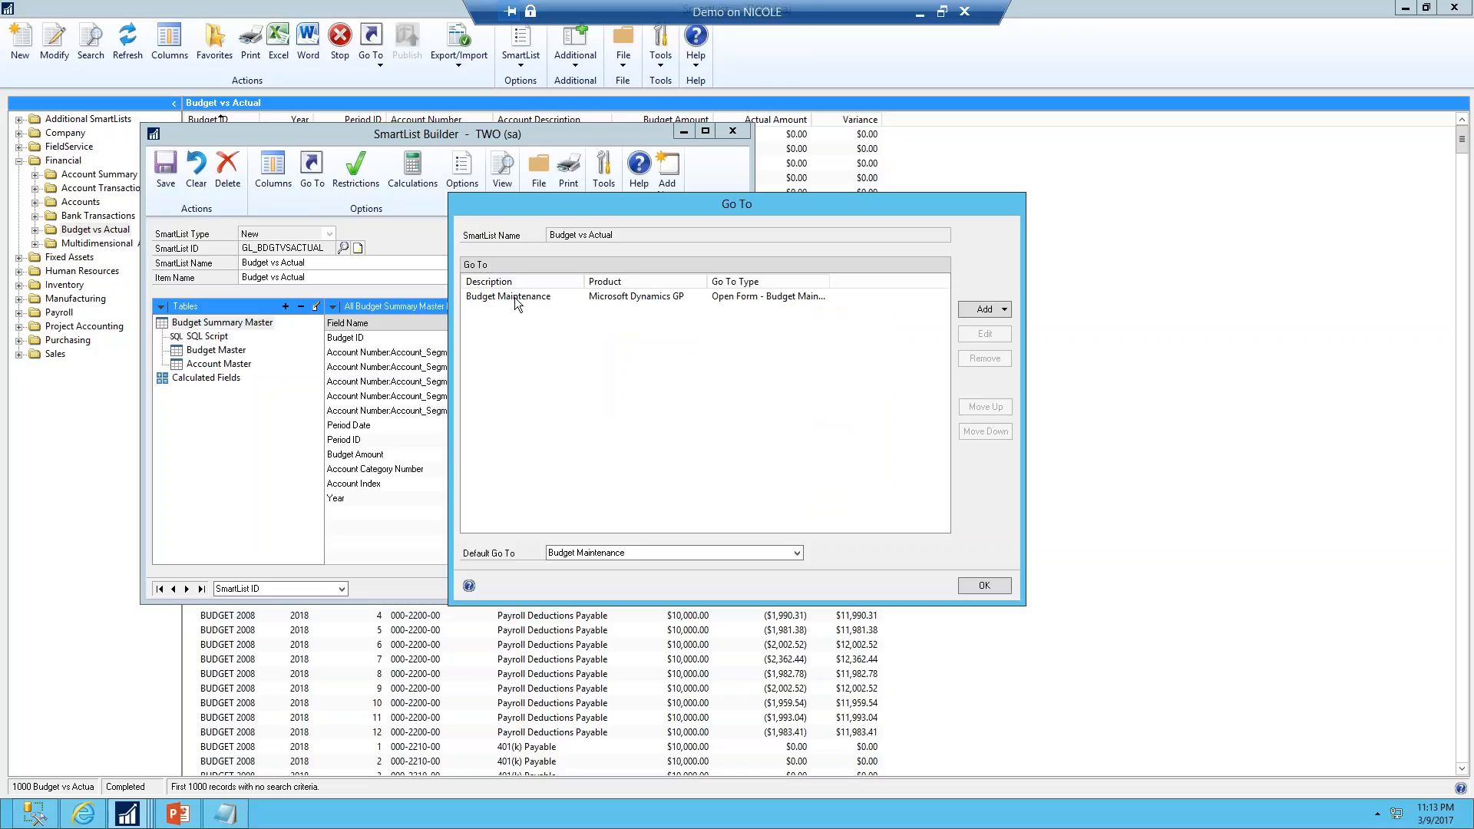
double_click(514, 297)
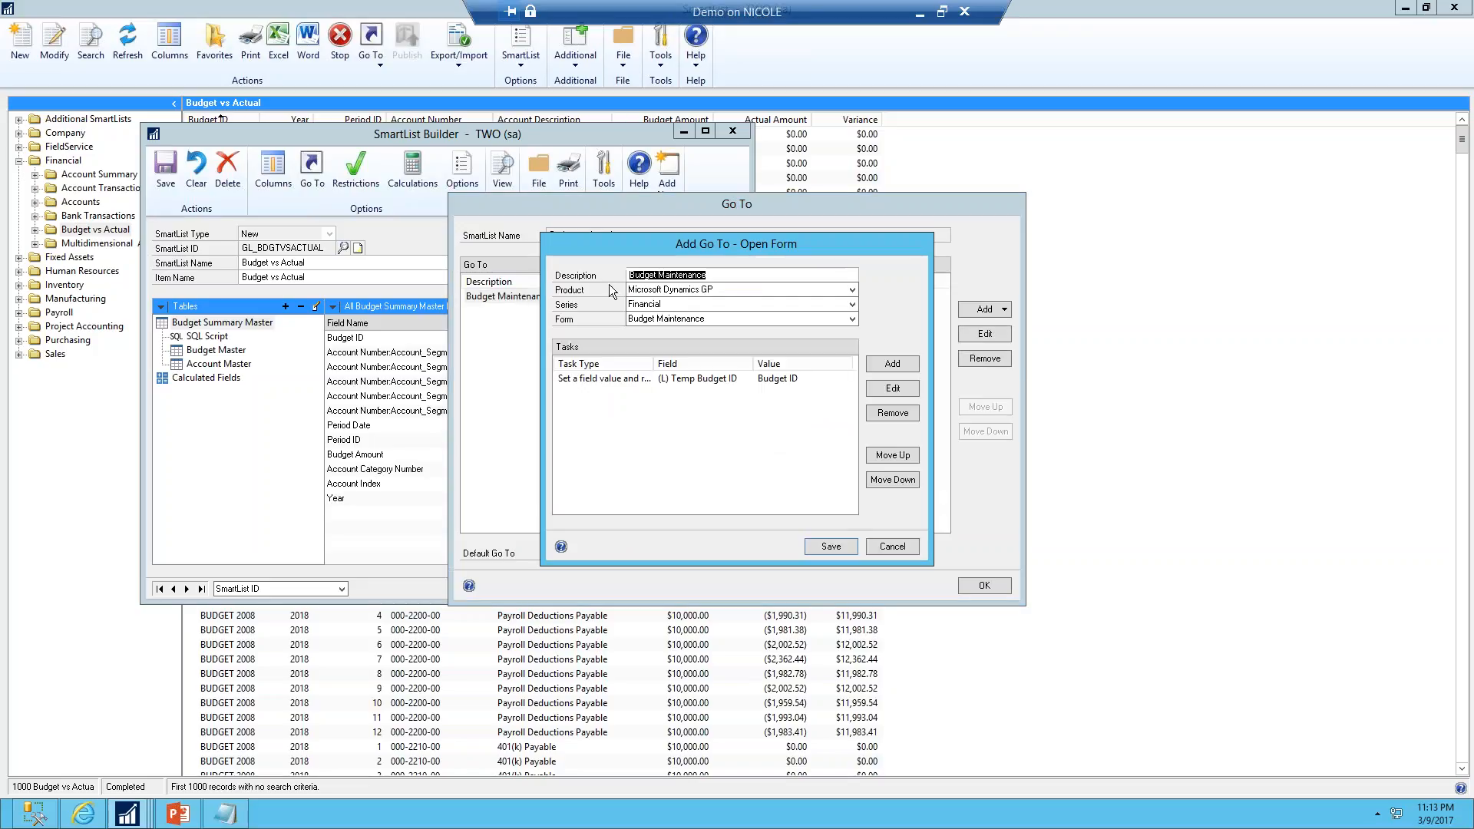
left_click(901, 546)
left_click(1005, 310)
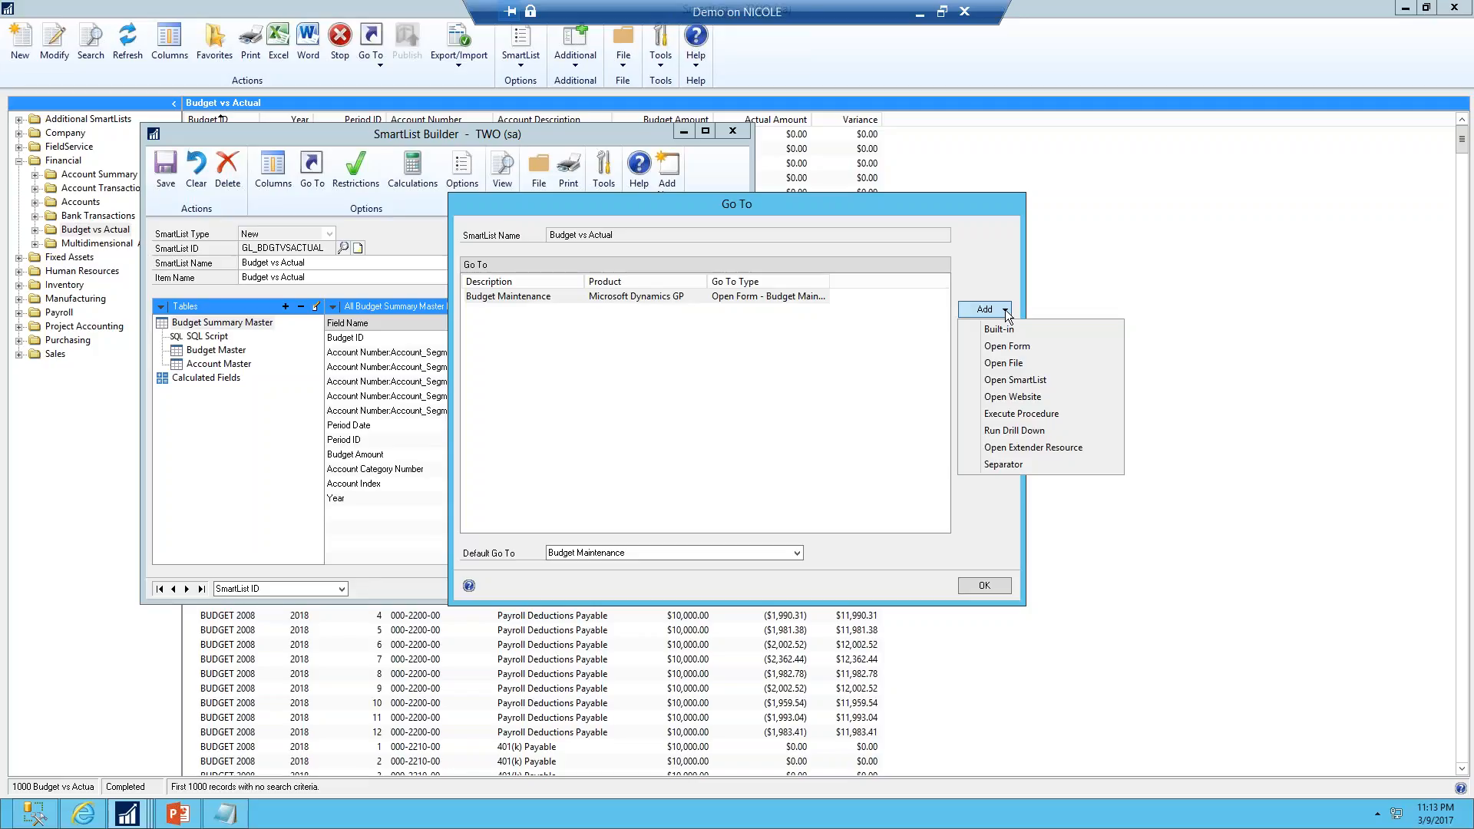
left_click(990, 243)
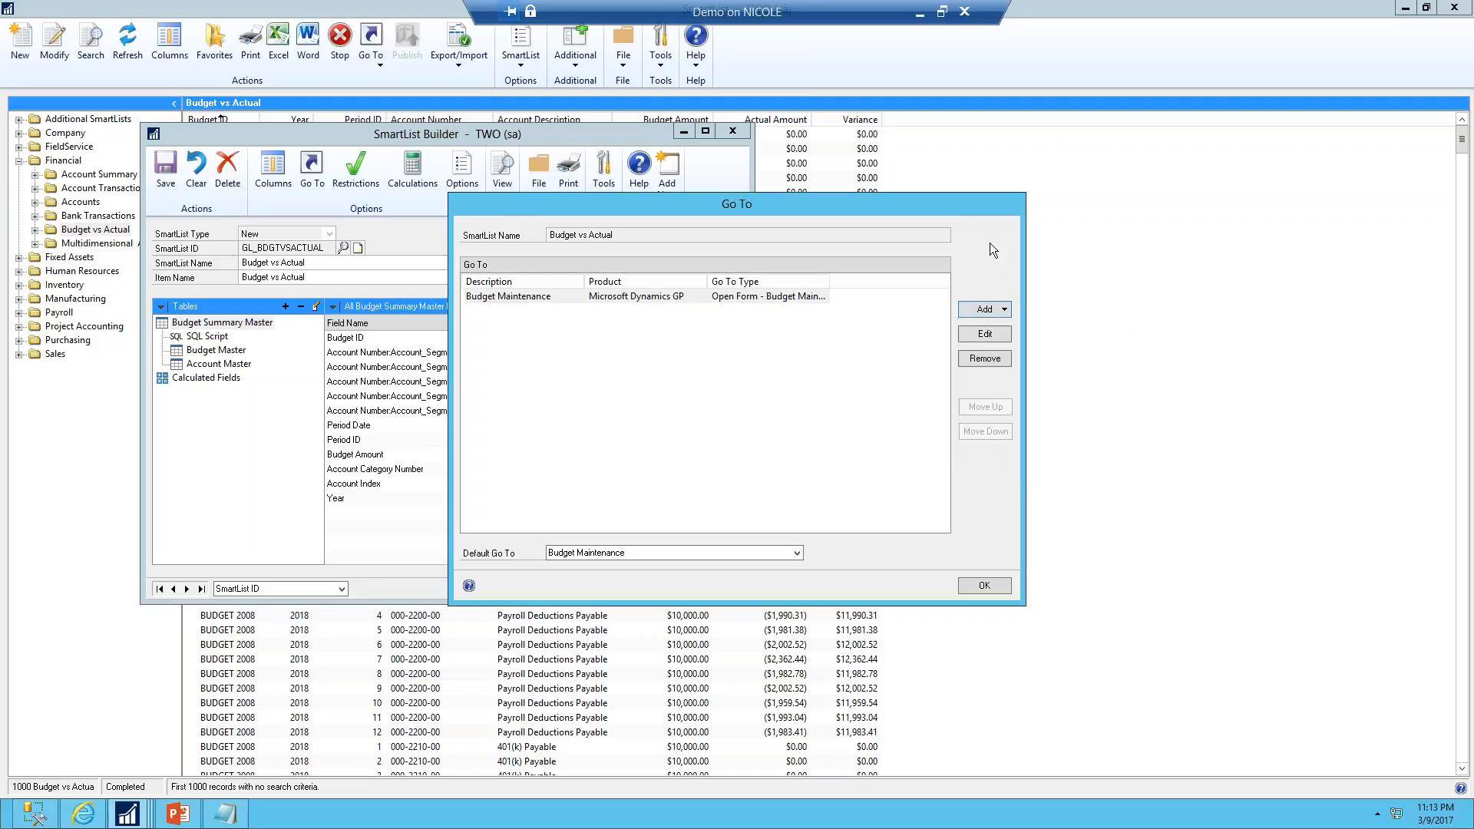
left_click(975, 589)
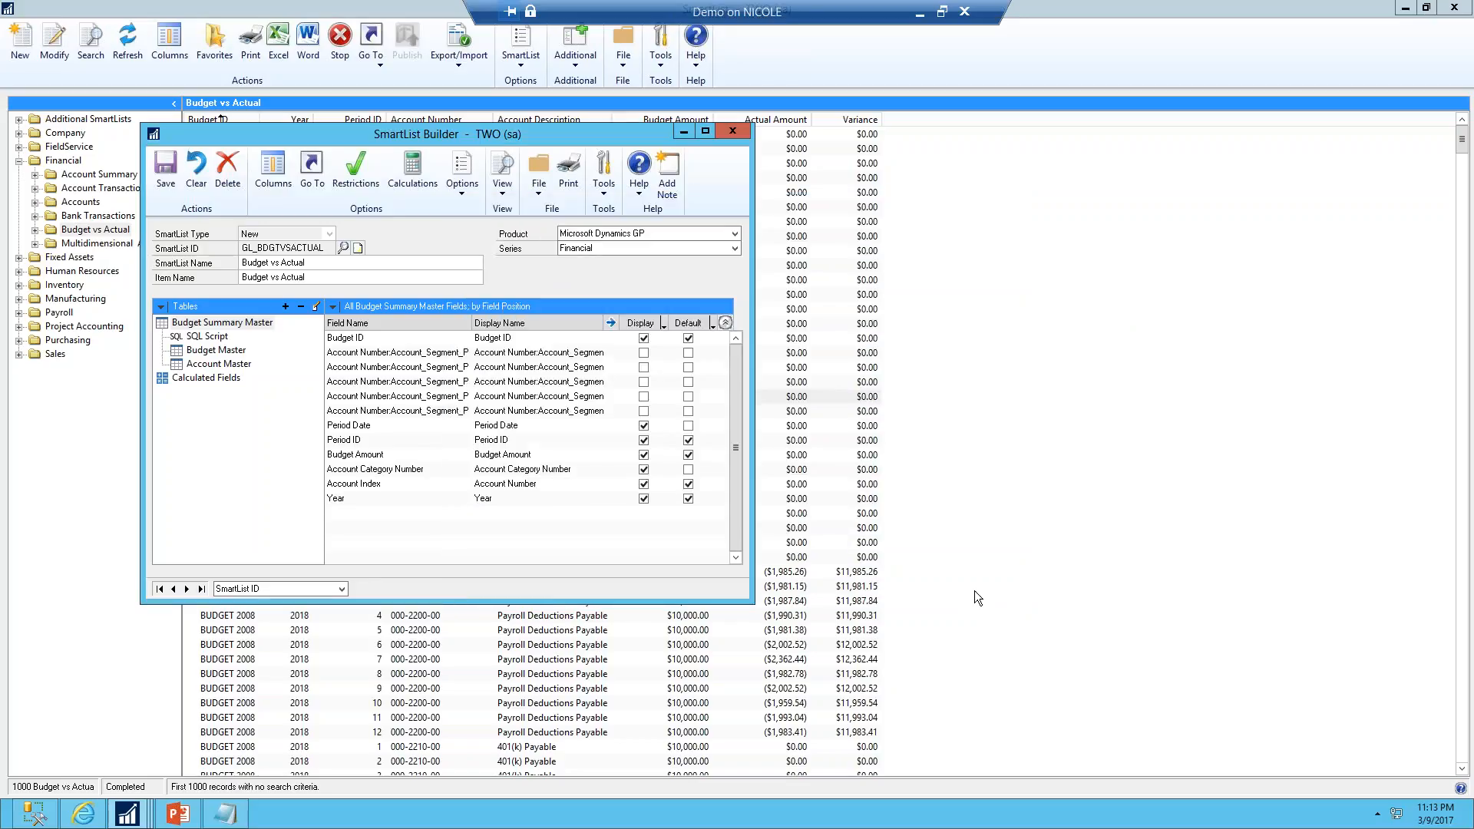
Close the builder and SmartList, then open Budget vs Actual in SmartView
left_click(731, 132)
left_click(1454, 7)
left_click(45, 75)
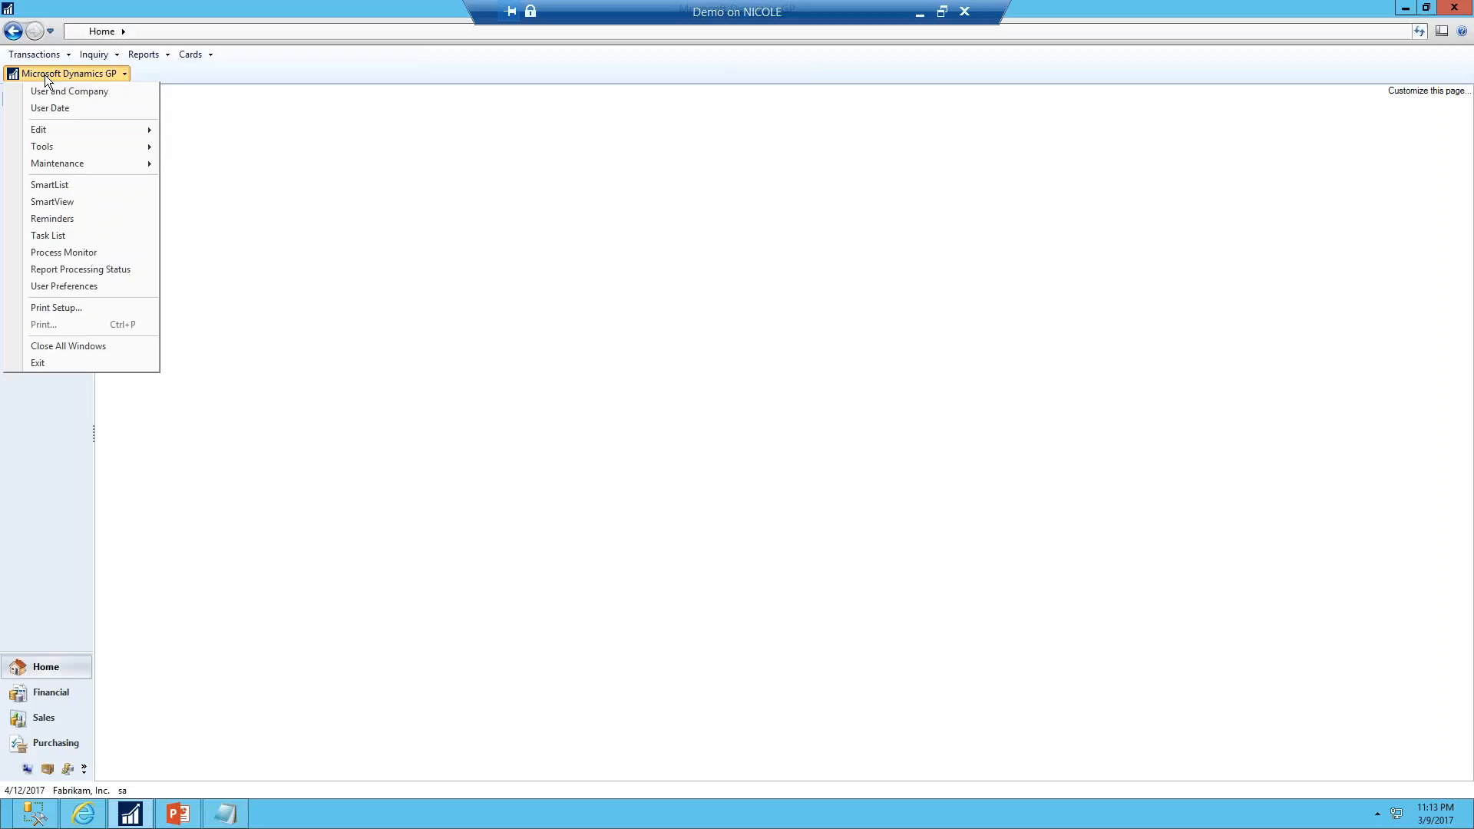
left_click(37, 198)
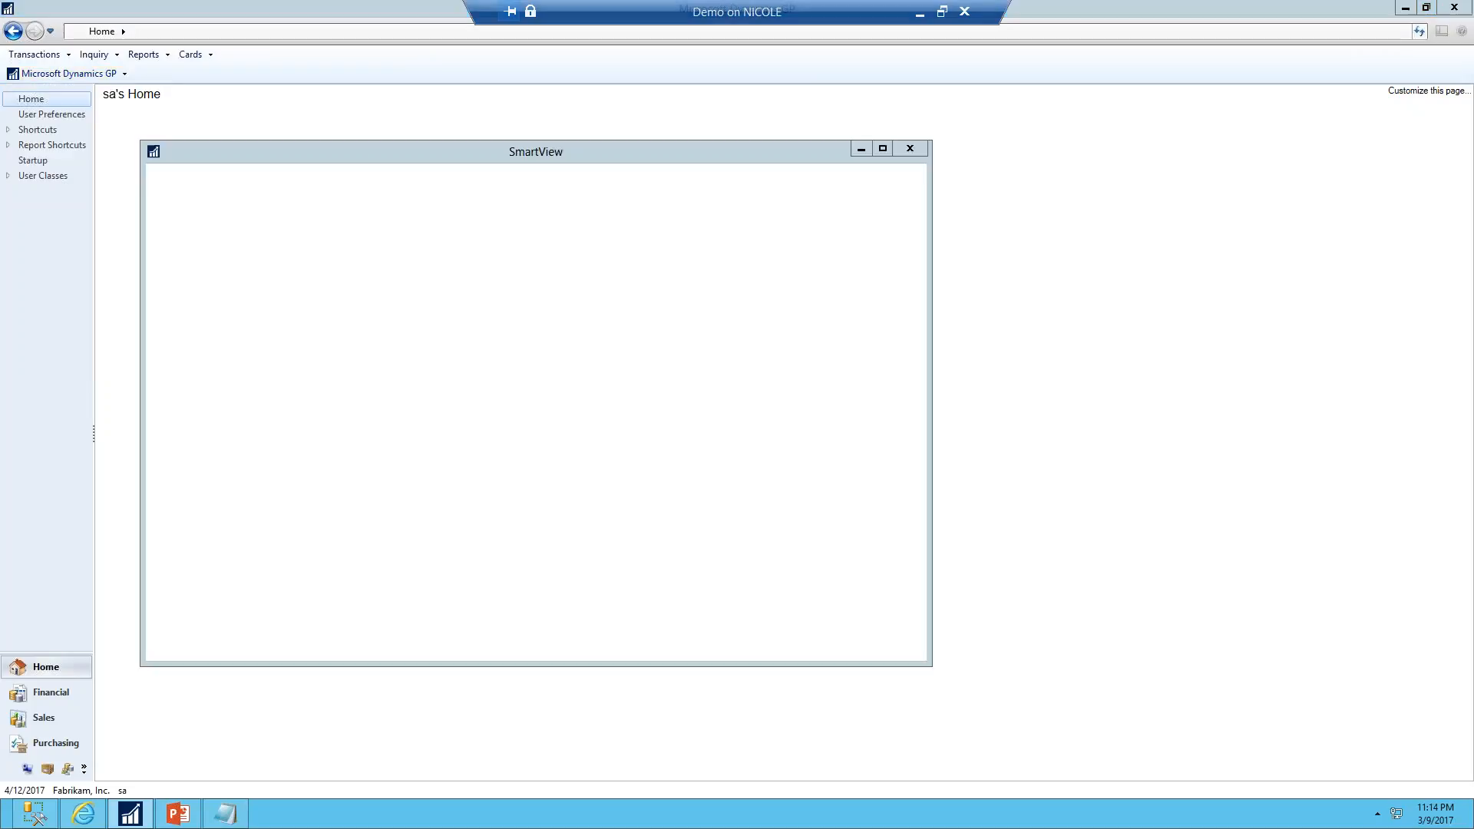
left_click(156, 328)
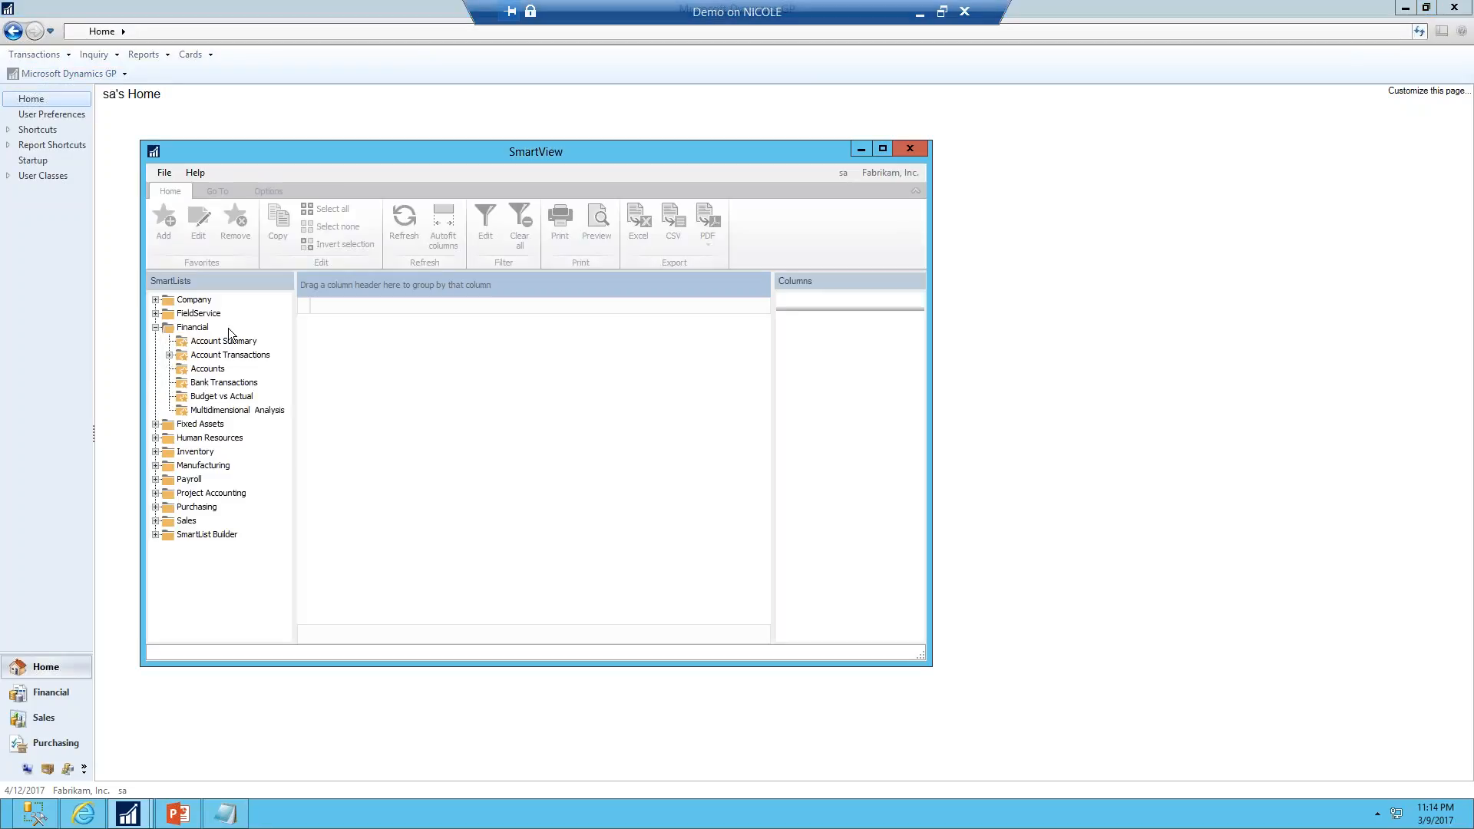
left_click(238, 396)
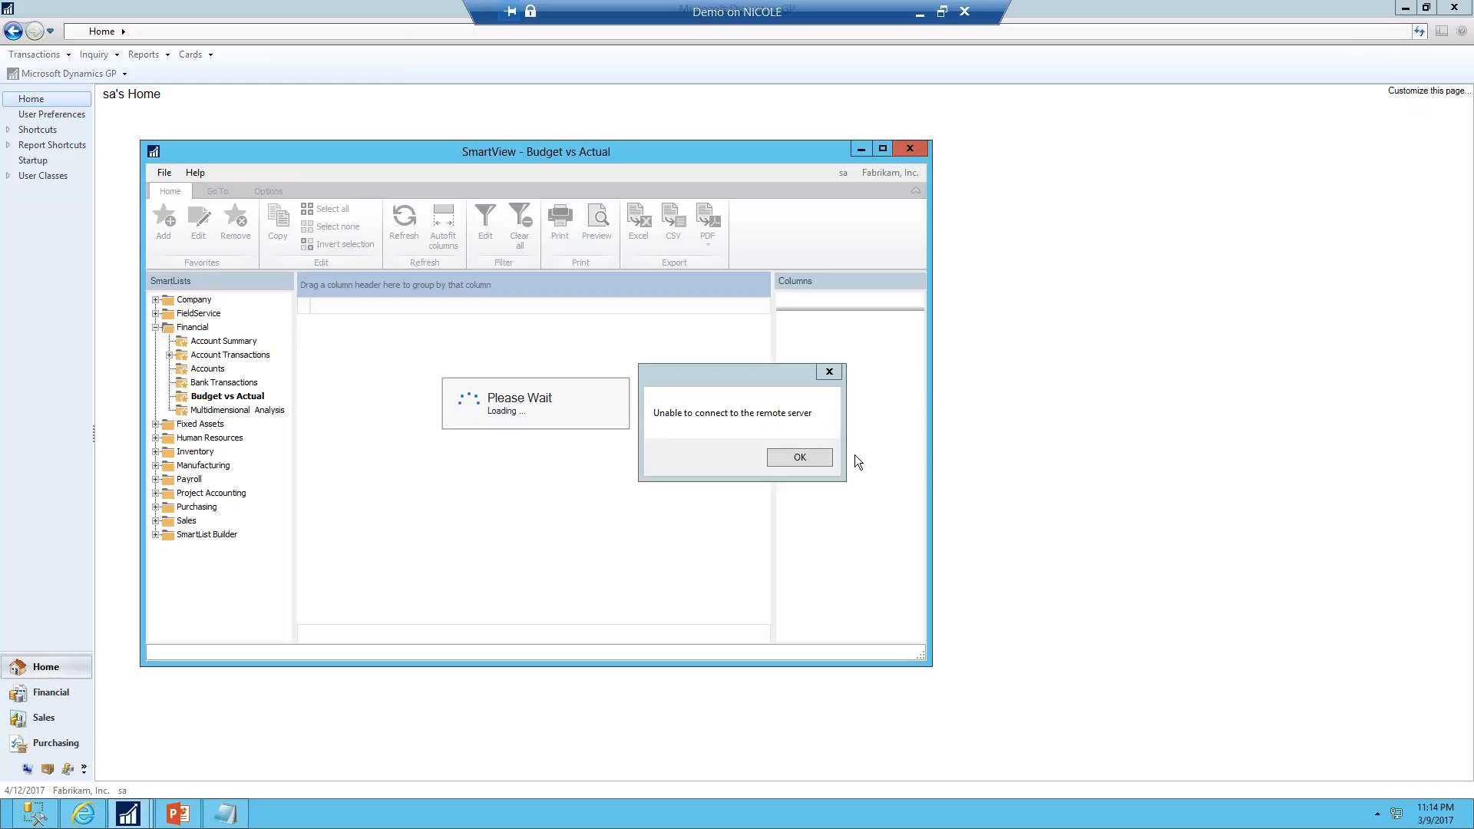
key("Return")
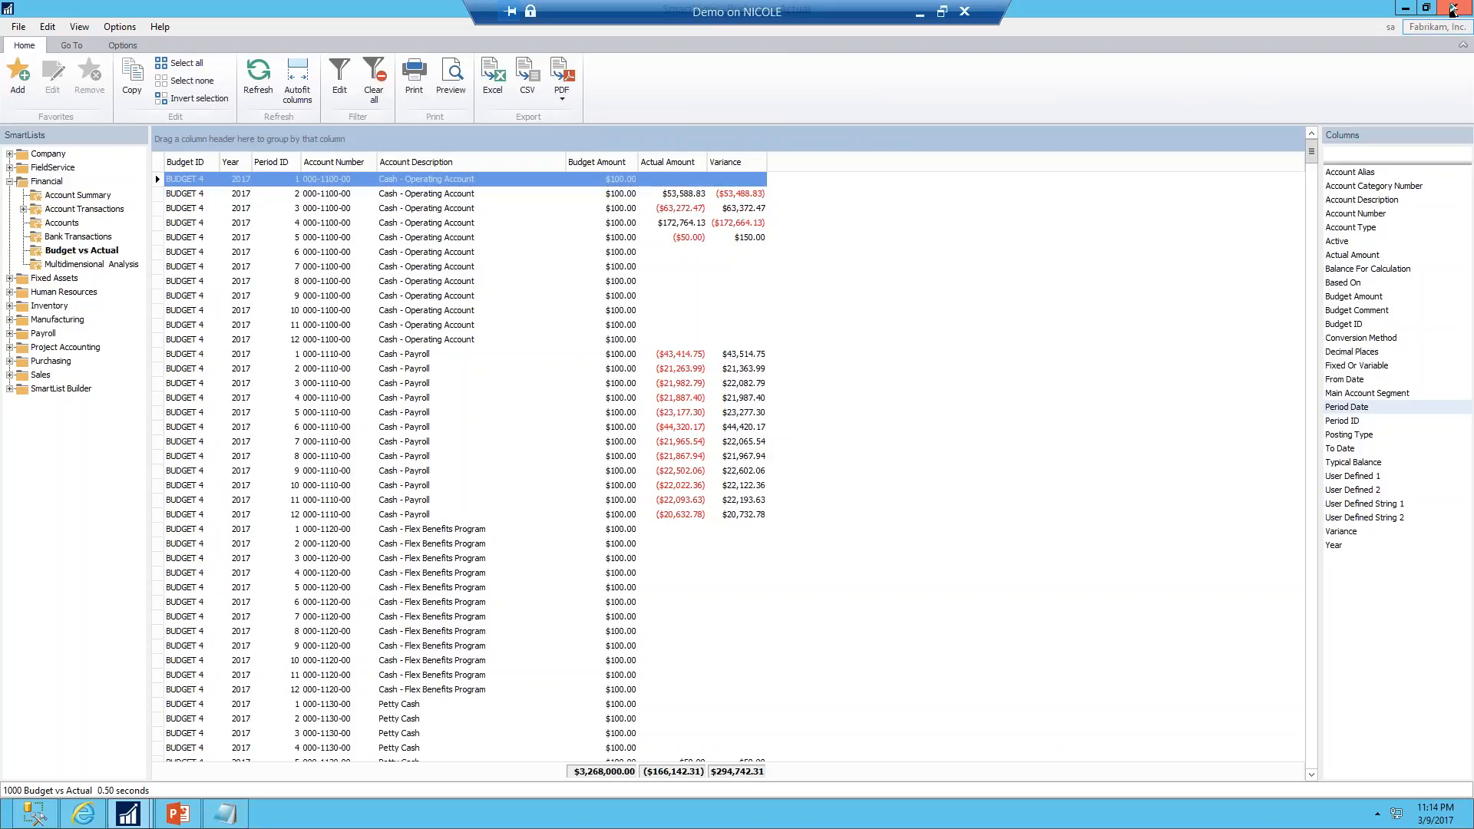
Start a new SmartList in SmartList Builder with ID FINANCIAL BATCH and name Financial Batches
left_click(1452, 9)
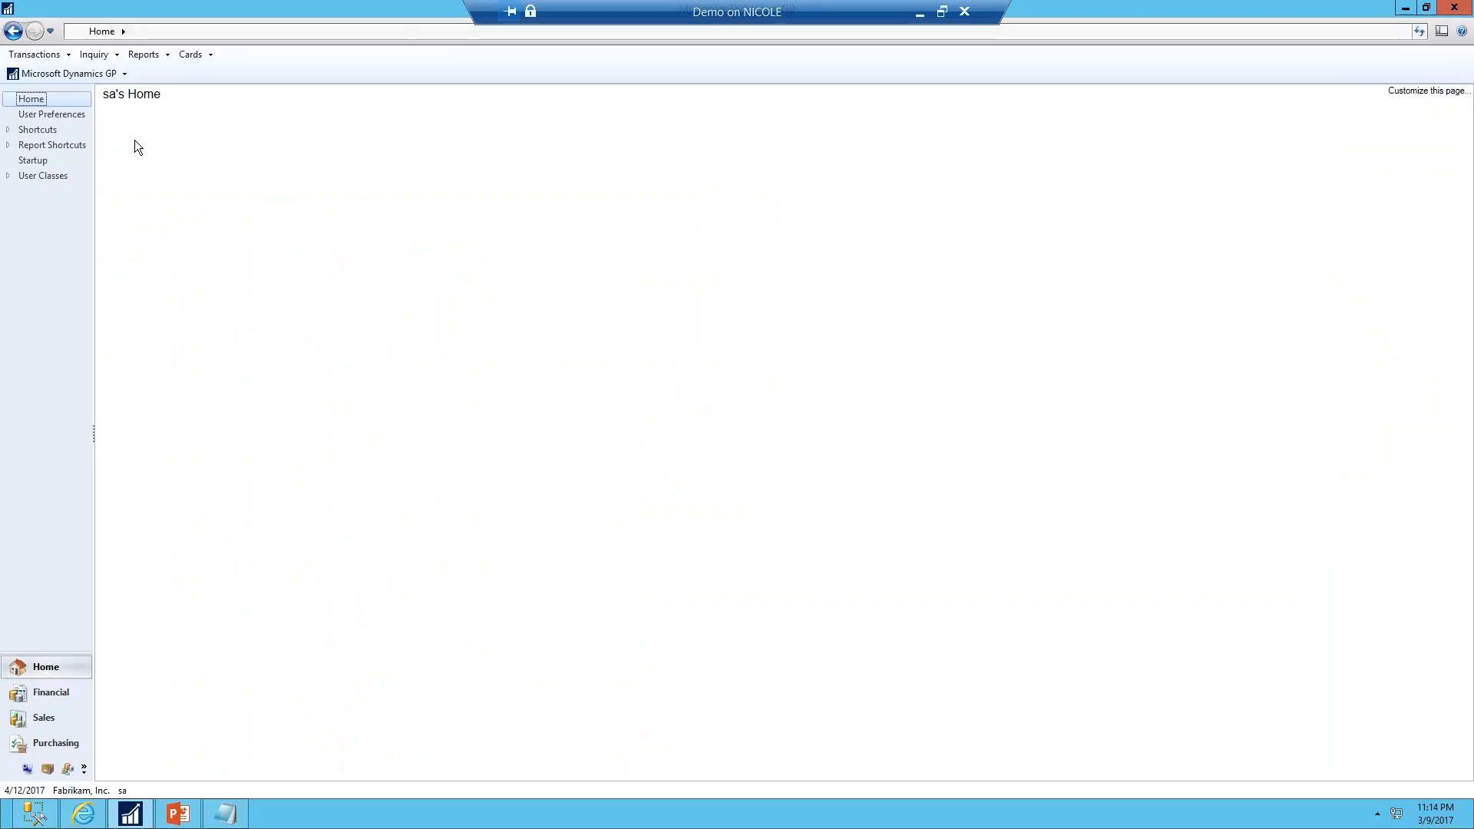
left_click(73, 69)
mouse_move(80, 149)
mouse_move(224, 233)
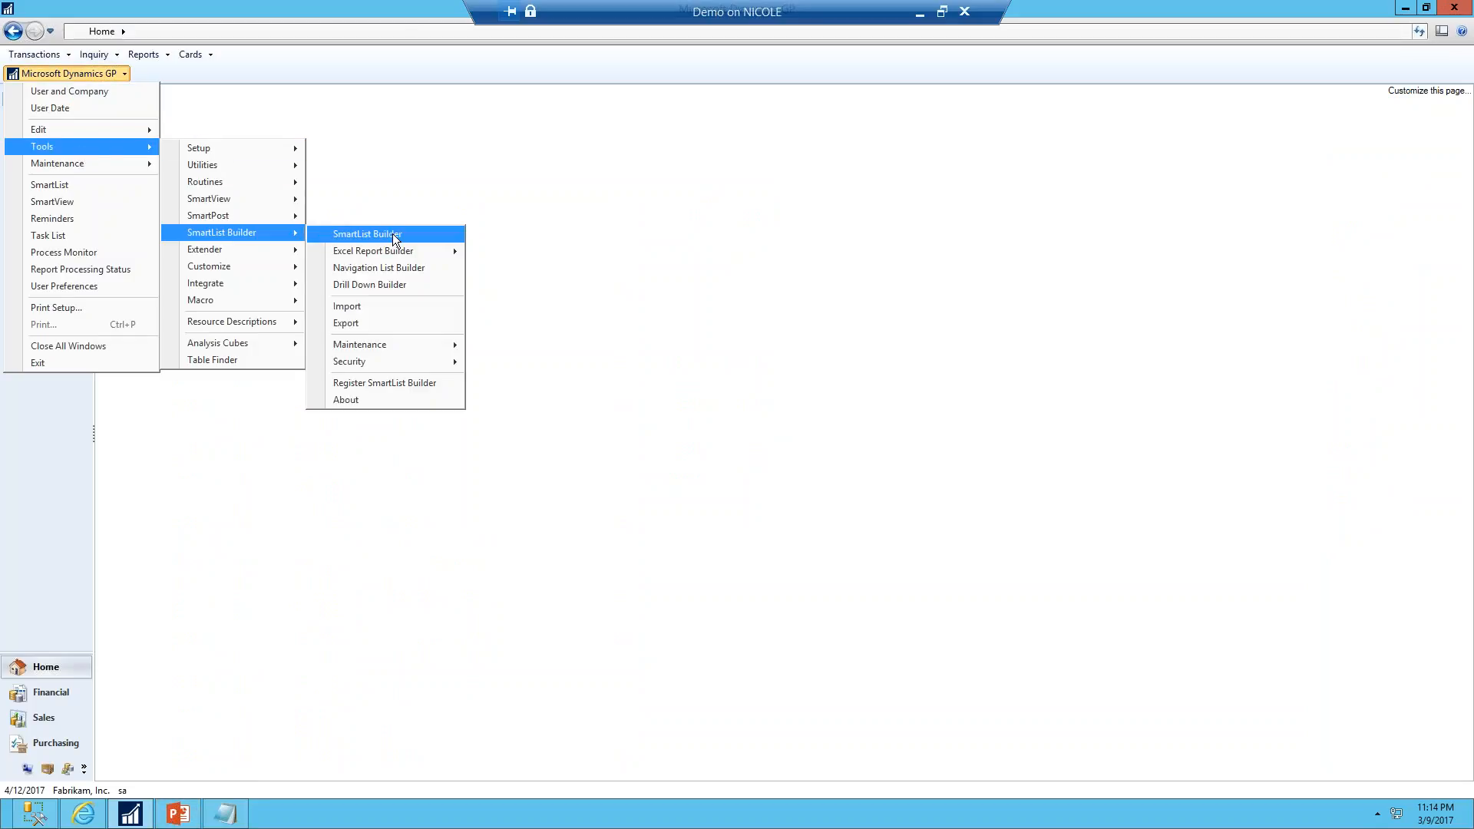
left_click(388, 234)
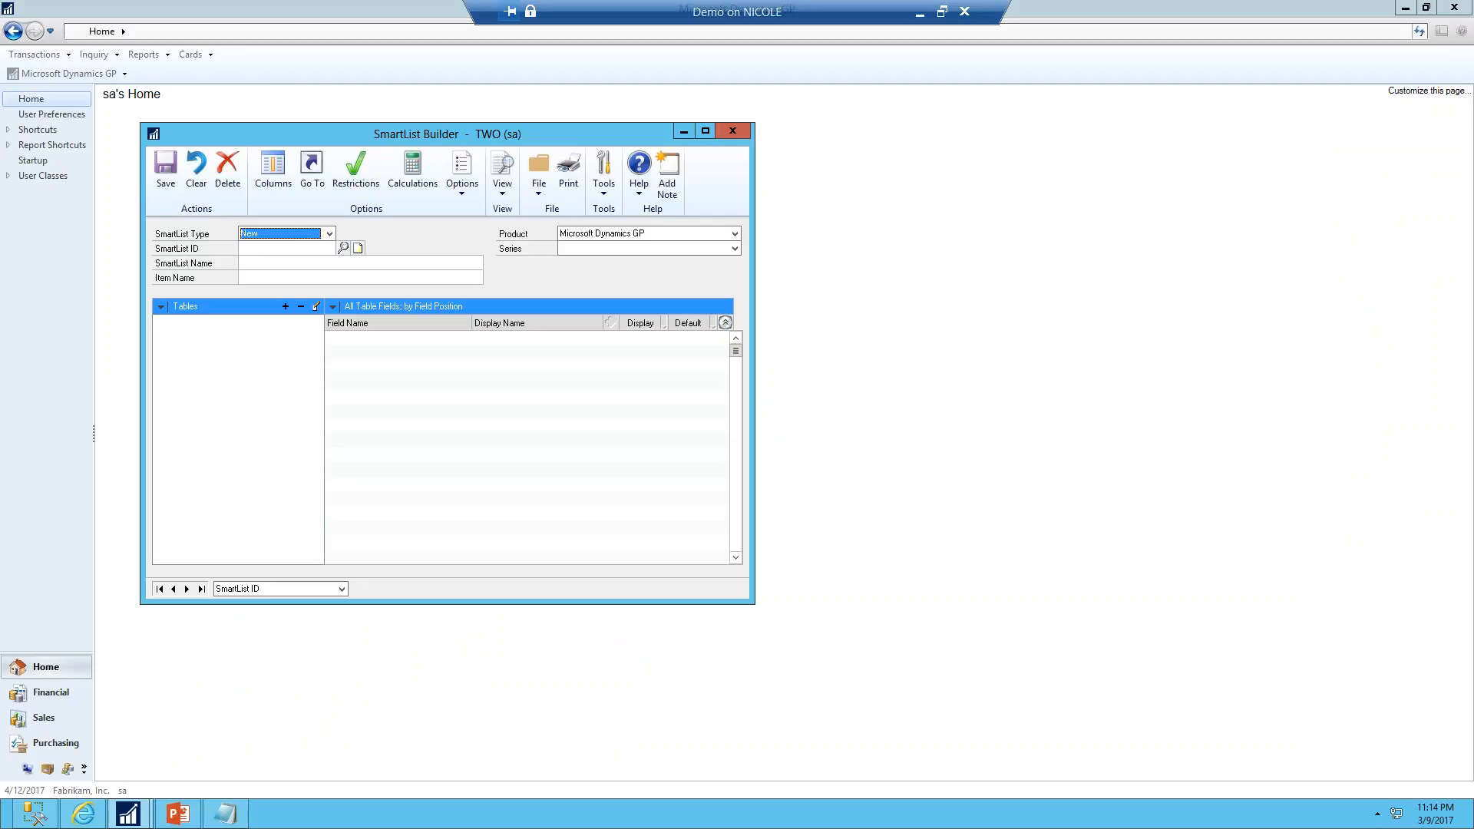
key("Tab")
type("FA")
type("NANCIAL BATCH")
key("Tab")
type("Fina")
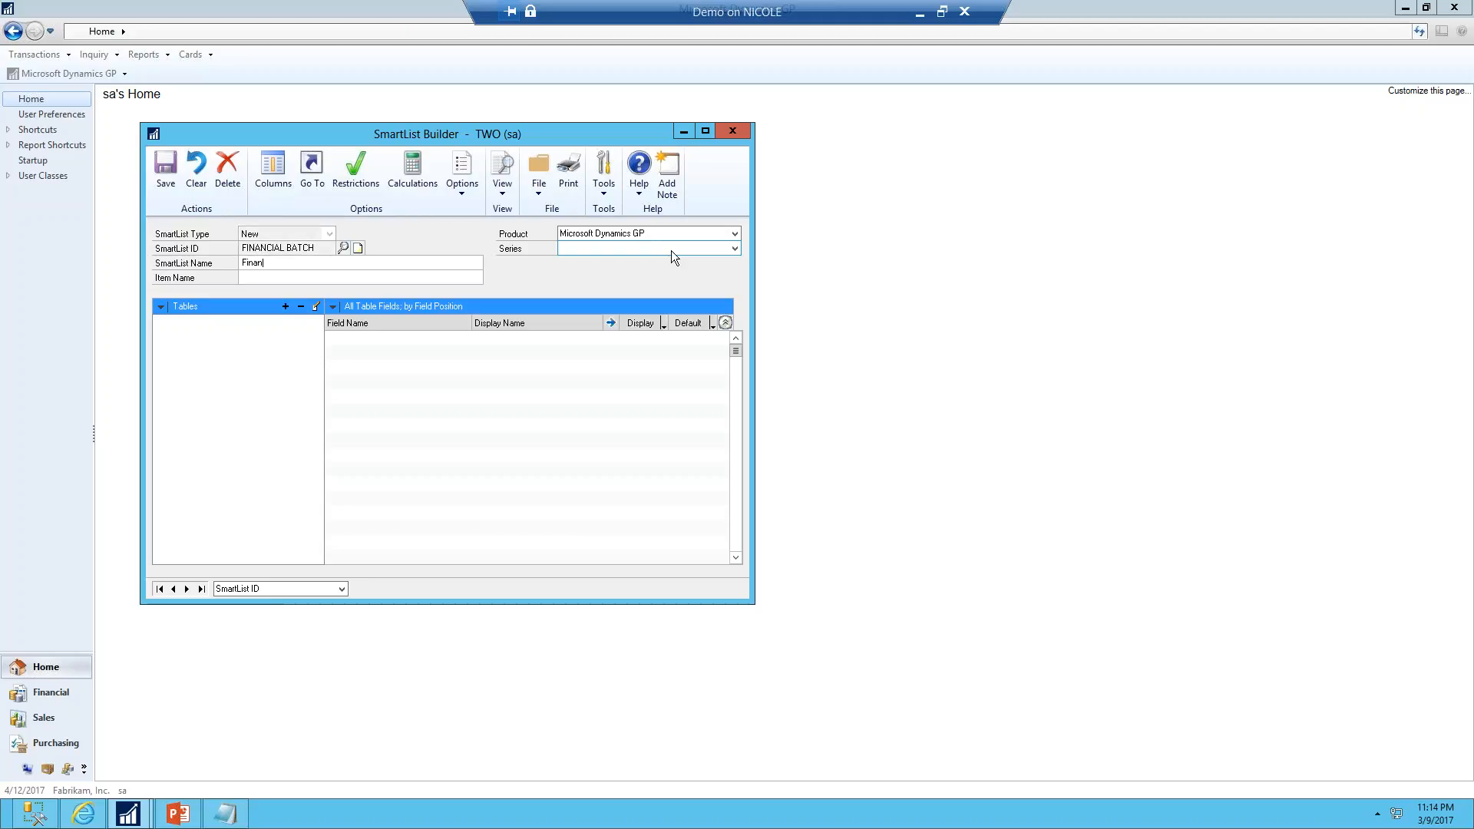
type("ncial Batches")
key("Tab")
key("Tab")
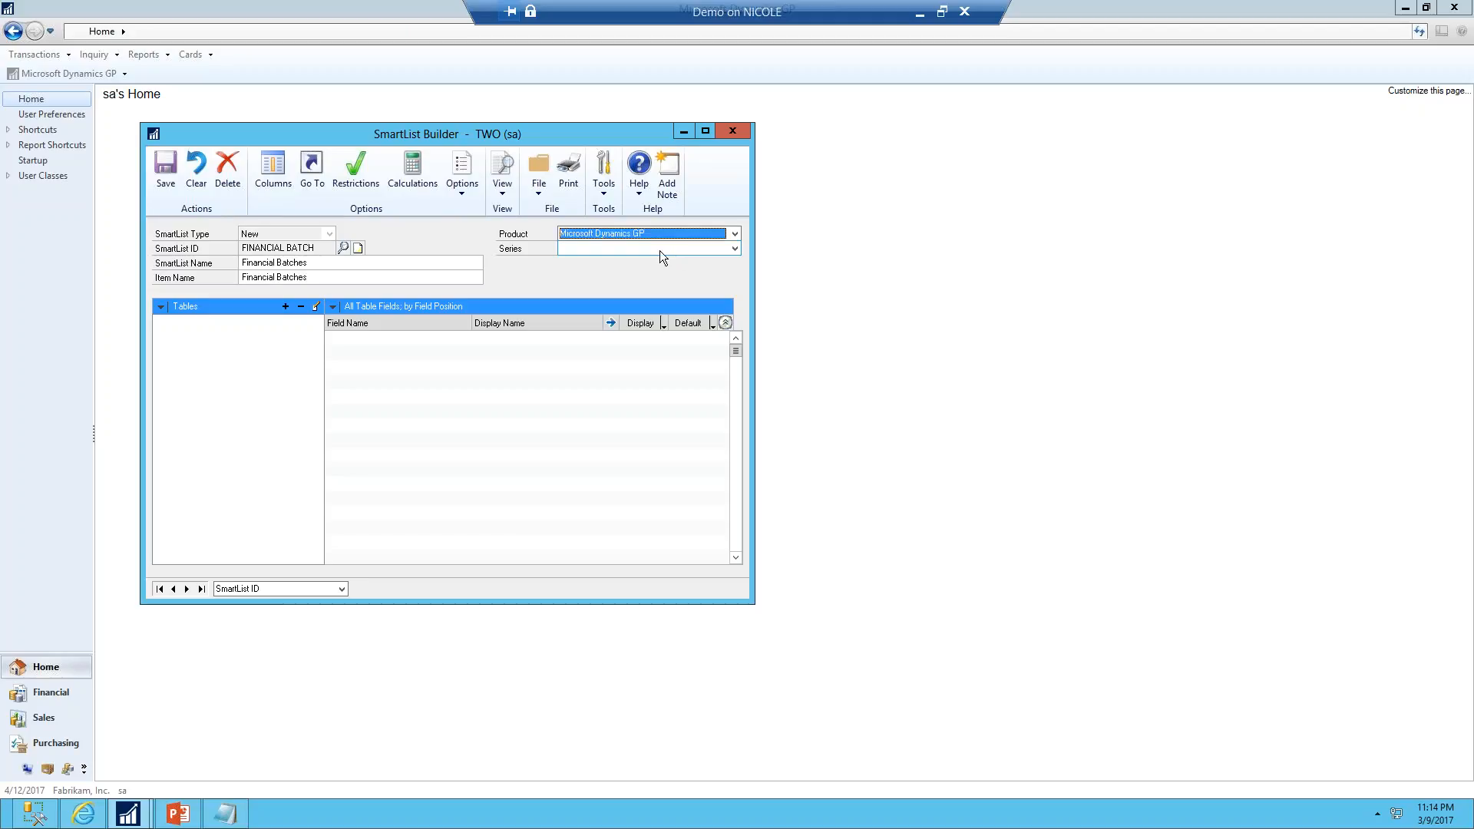
Set the SmartList's series to Financial
left_click(660, 251)
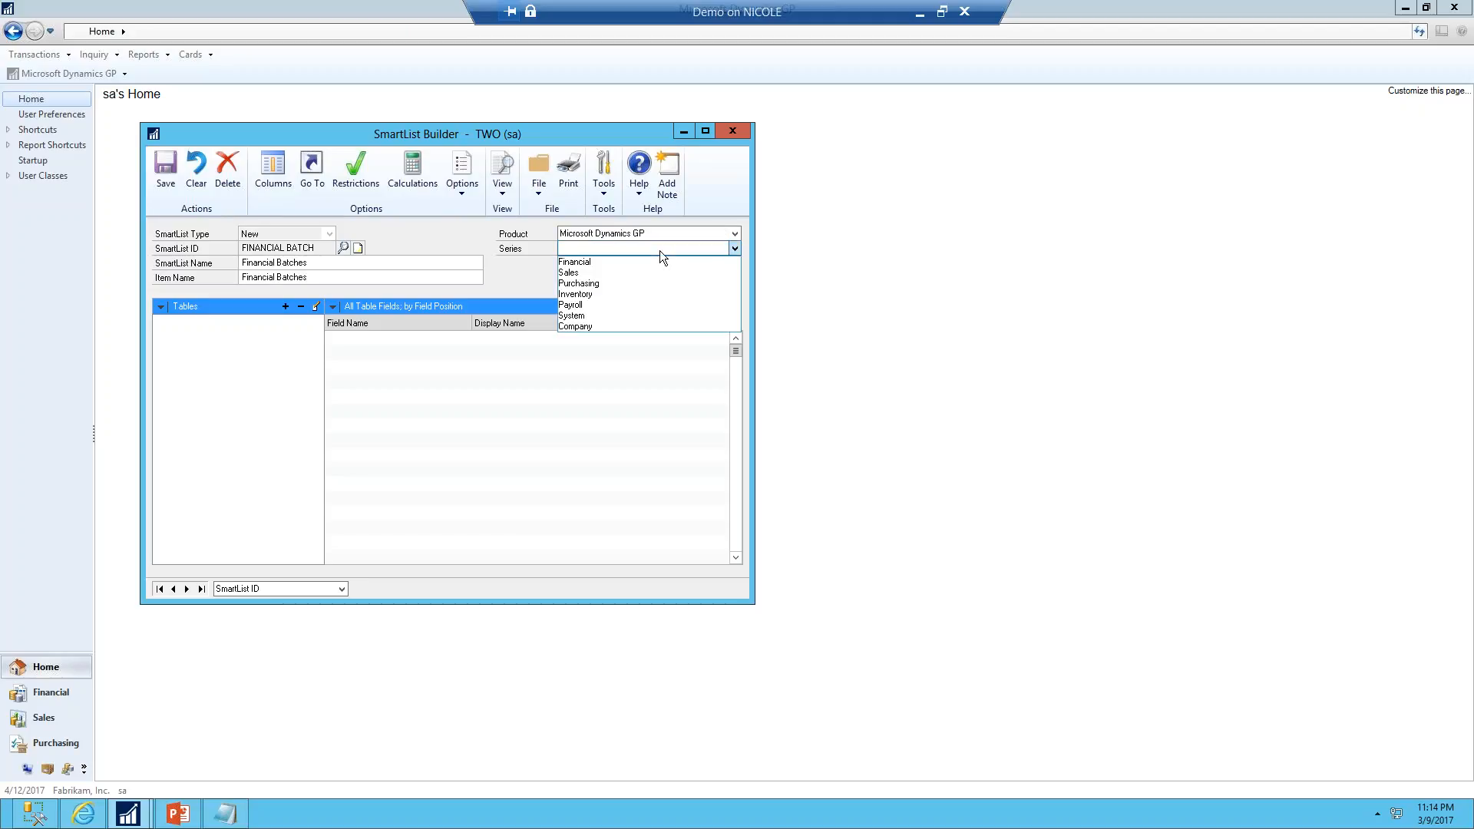
left_click(586, 264)
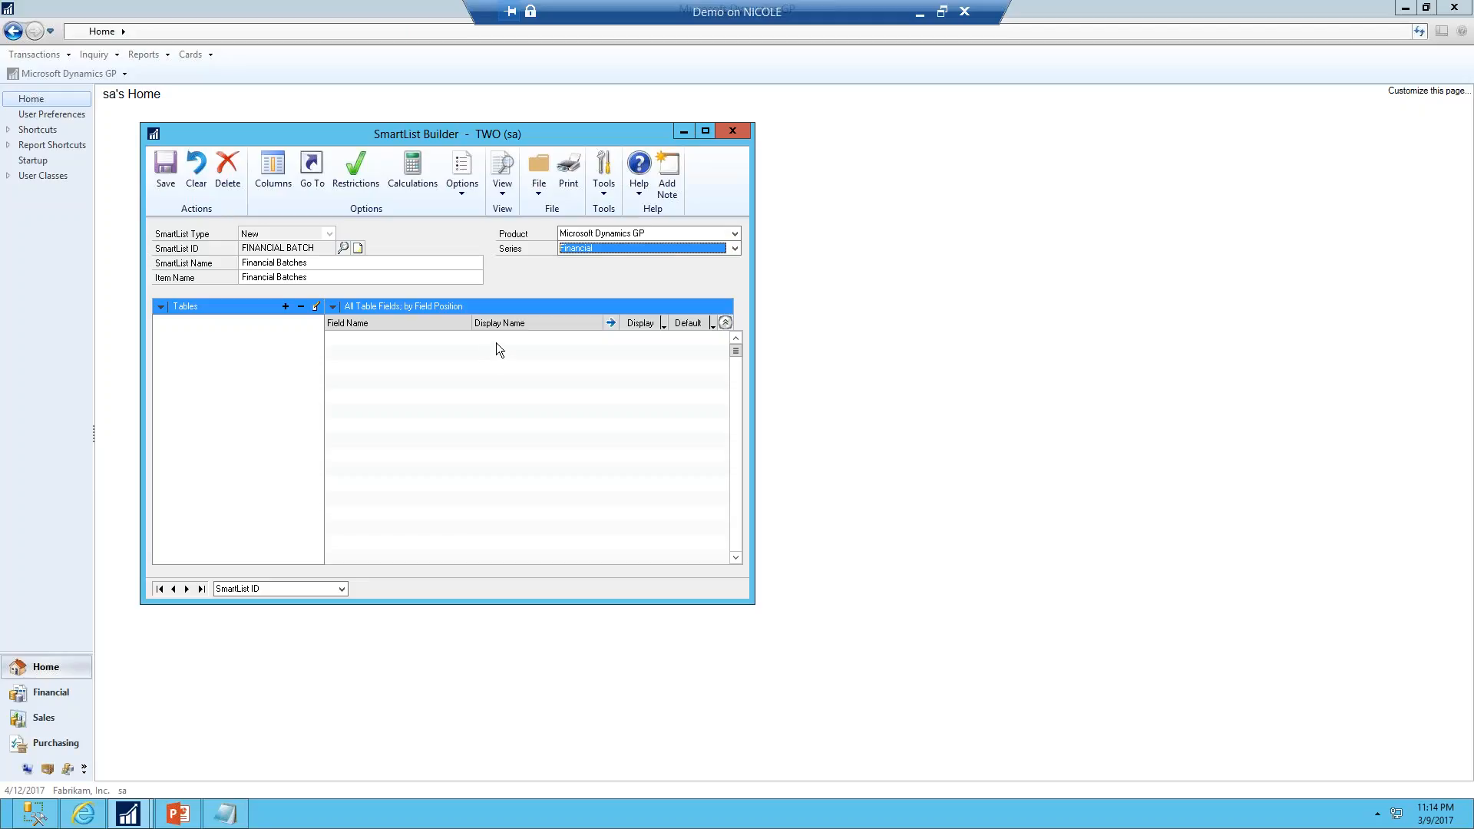
left_click_drag(435, 135, 661, 178)
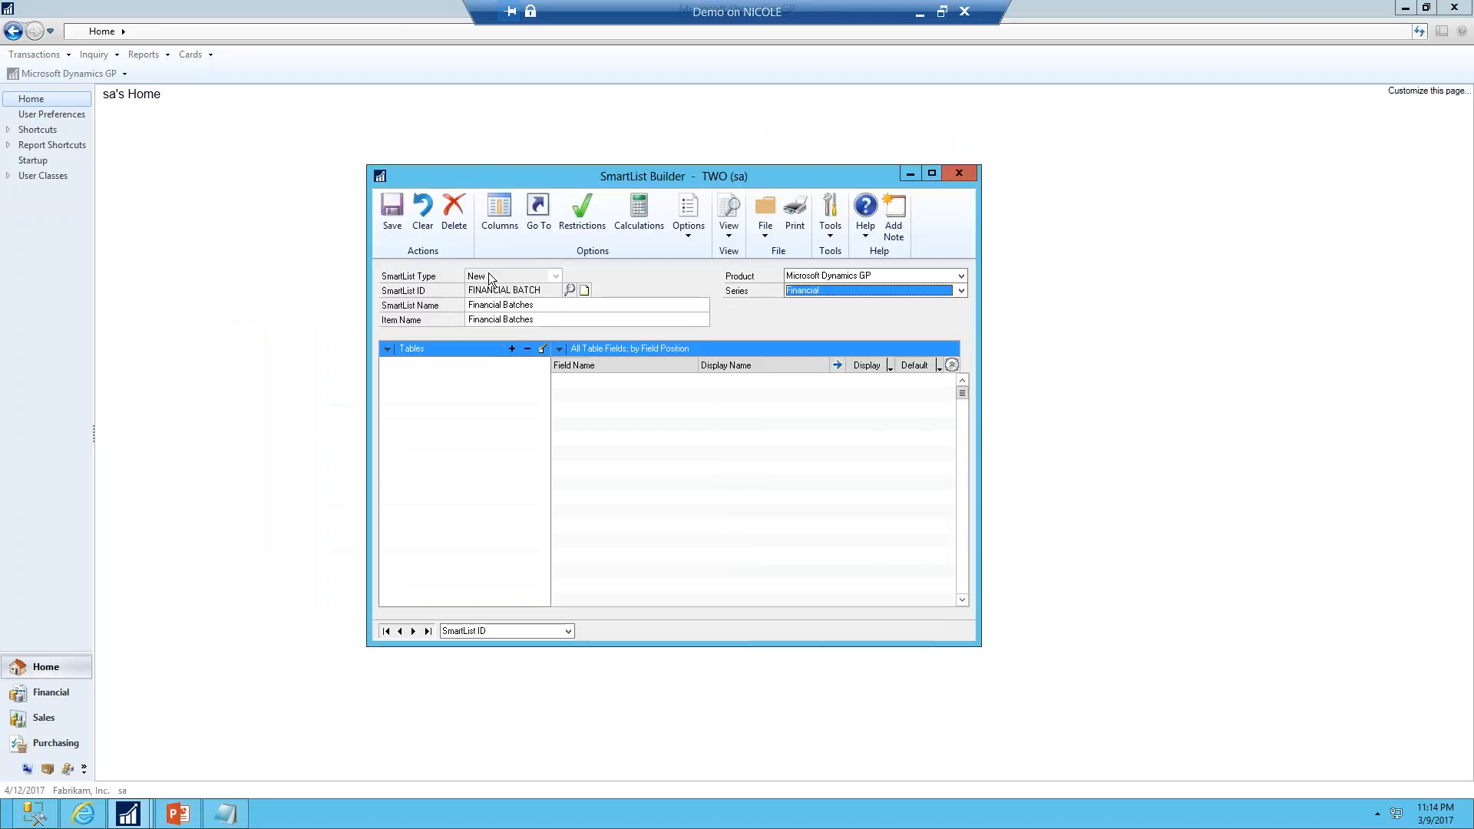
left_click(512, 349)
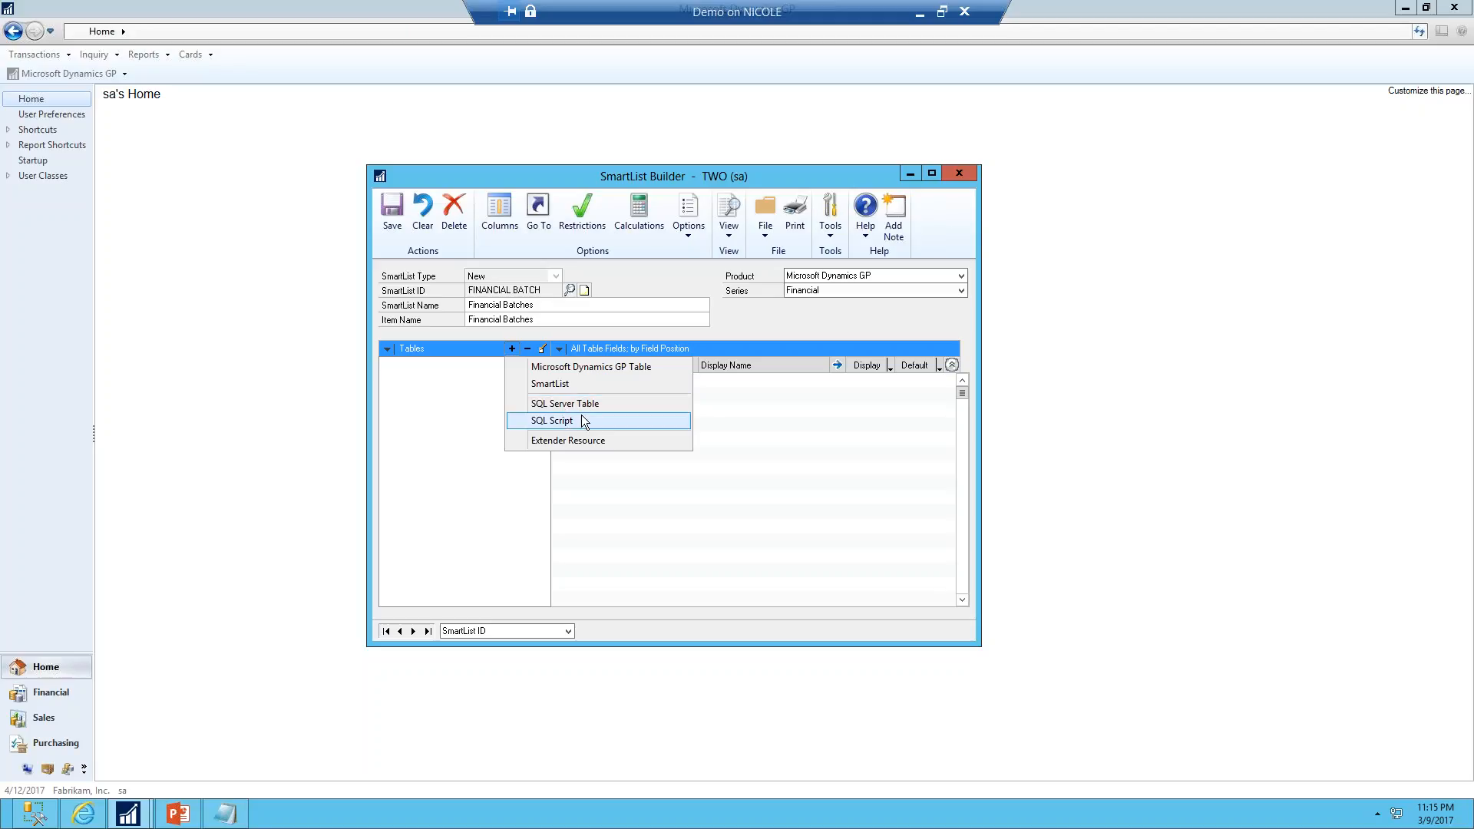
left_click(590, 369)
left_click(670, 325)
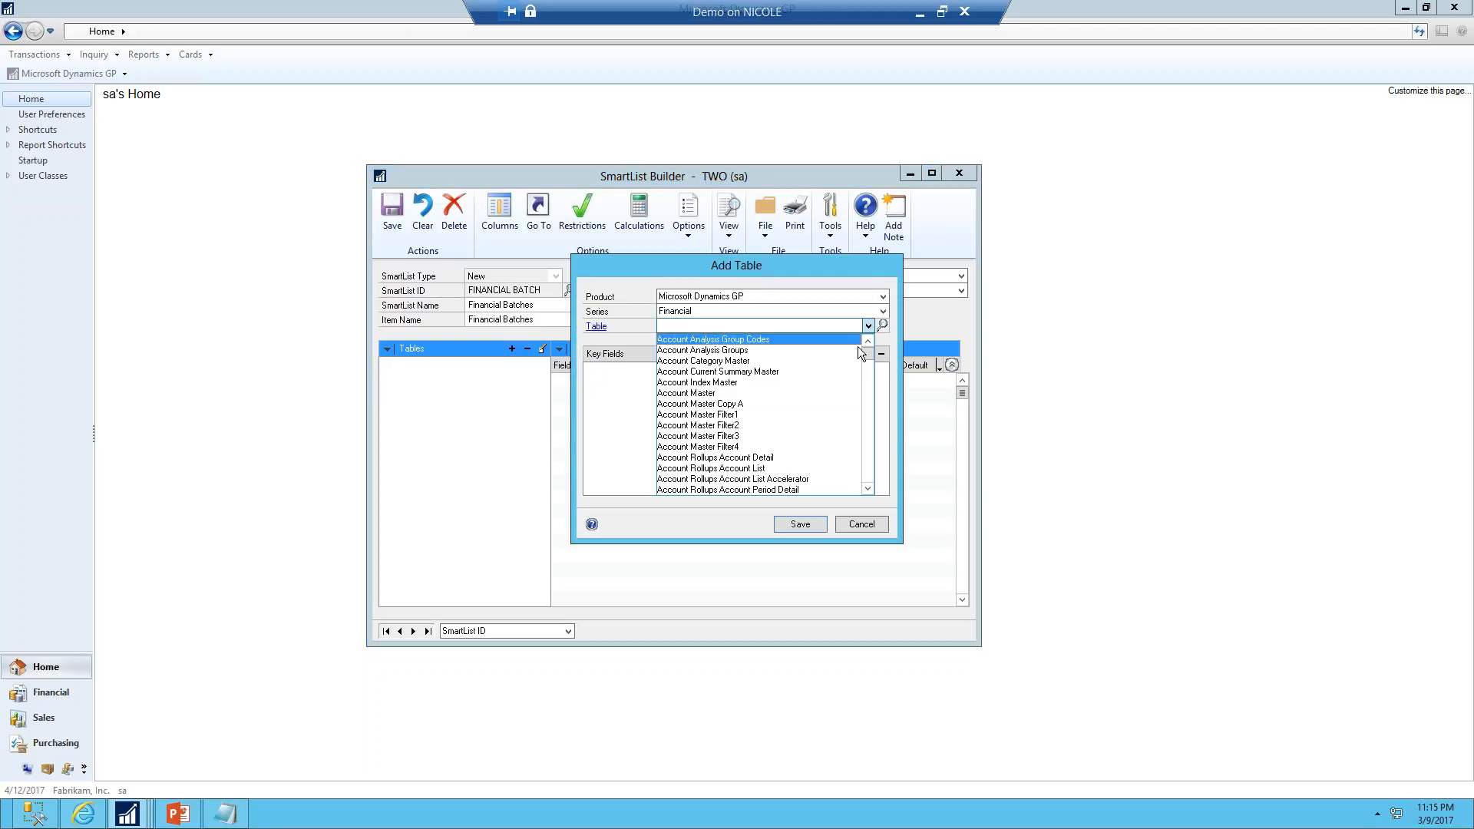
mouse_move(870, 350)
left_mouse_down()
mouse_move(868, 485)
mouse_move(856, 342)
left_mouse_up()
left_click(883, 297)
left_click(882, 297)
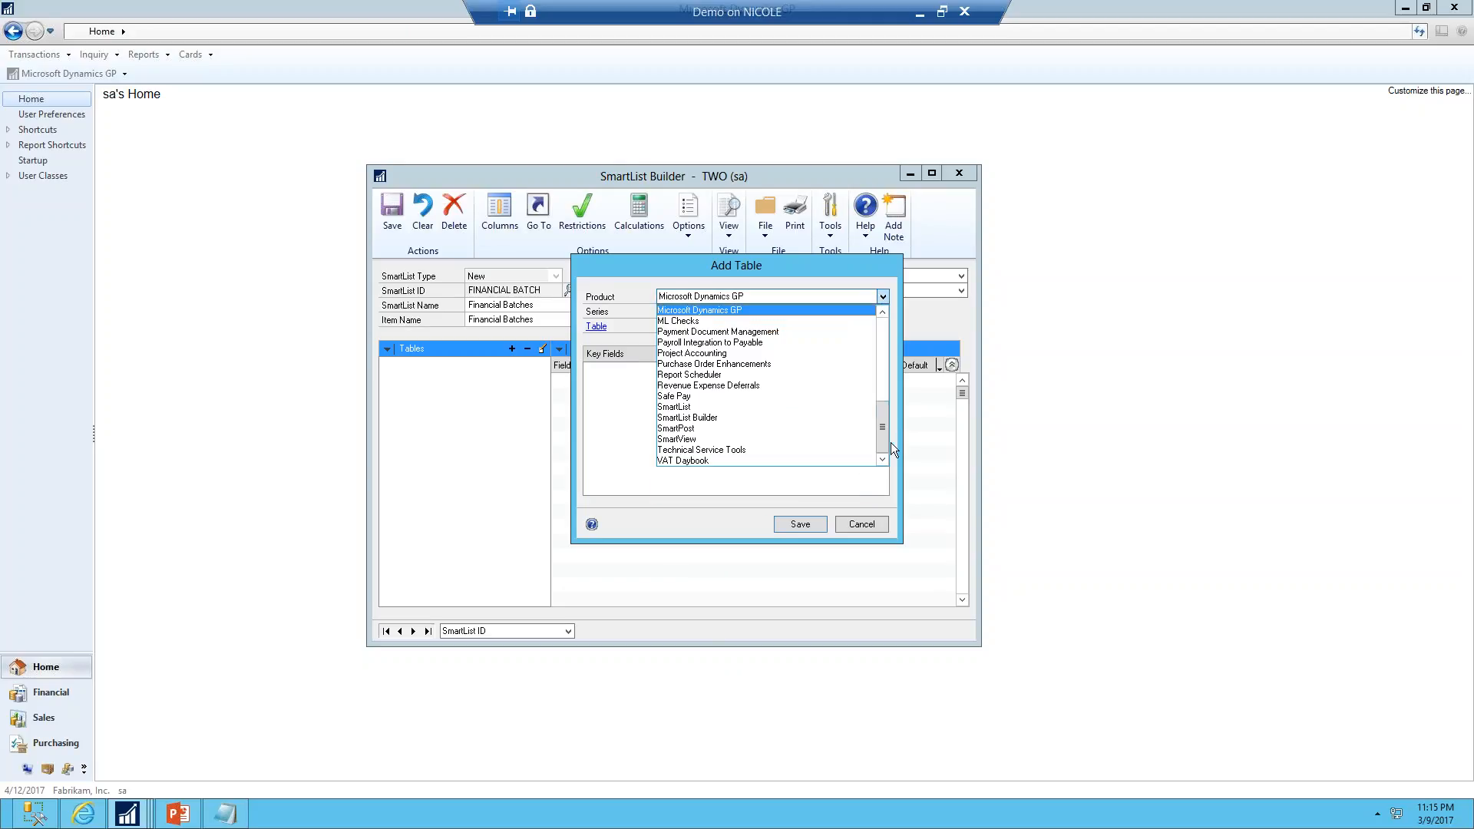
mouse_move(884, 440)
left_mouse_down()
mouse_move(884, 376)
mouse_move(886, 415)
left_mouse_up()
left_click(784, 263)
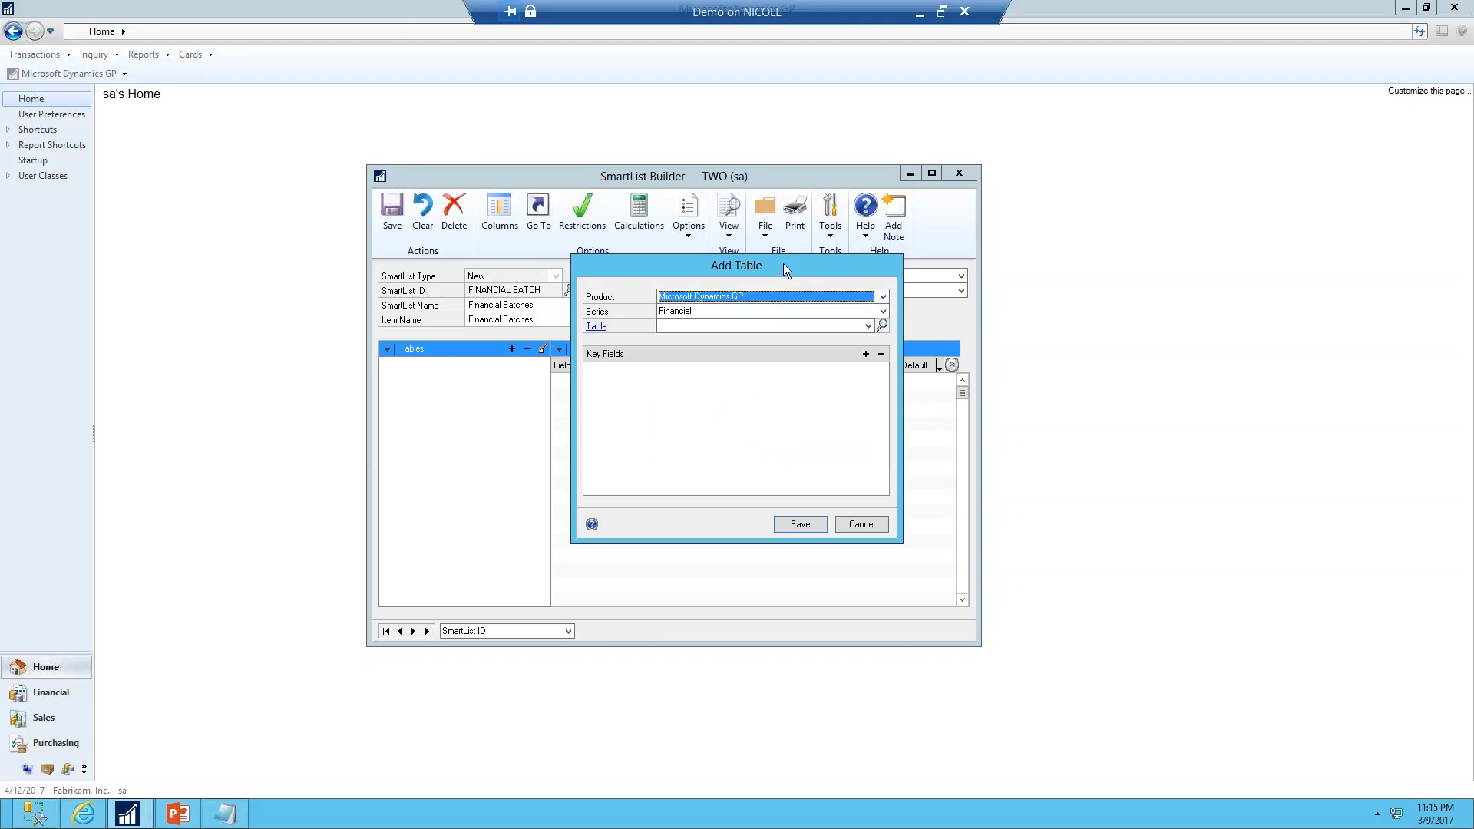
left_click(726, 312)
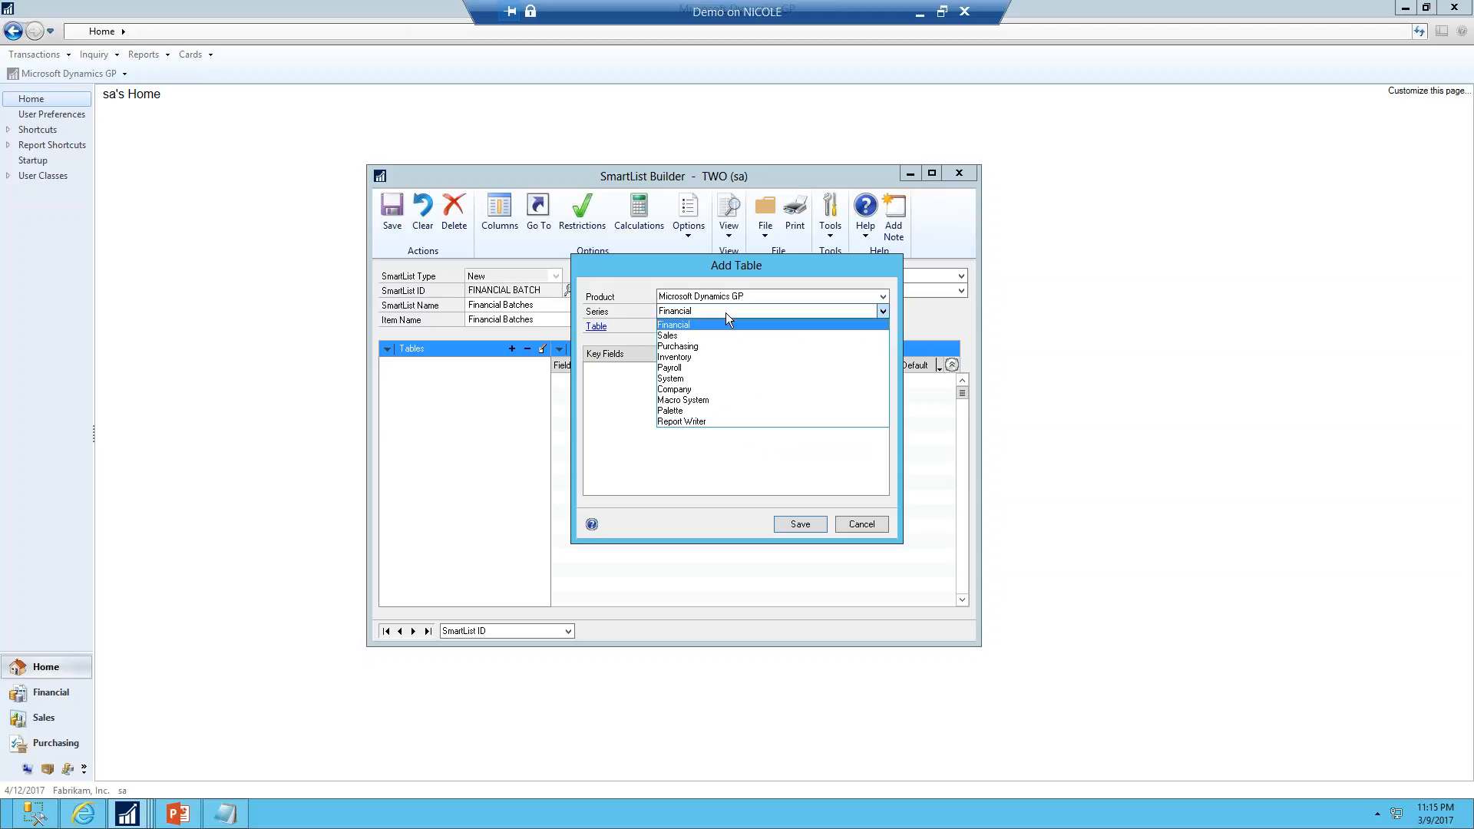
left_click(876, 522)
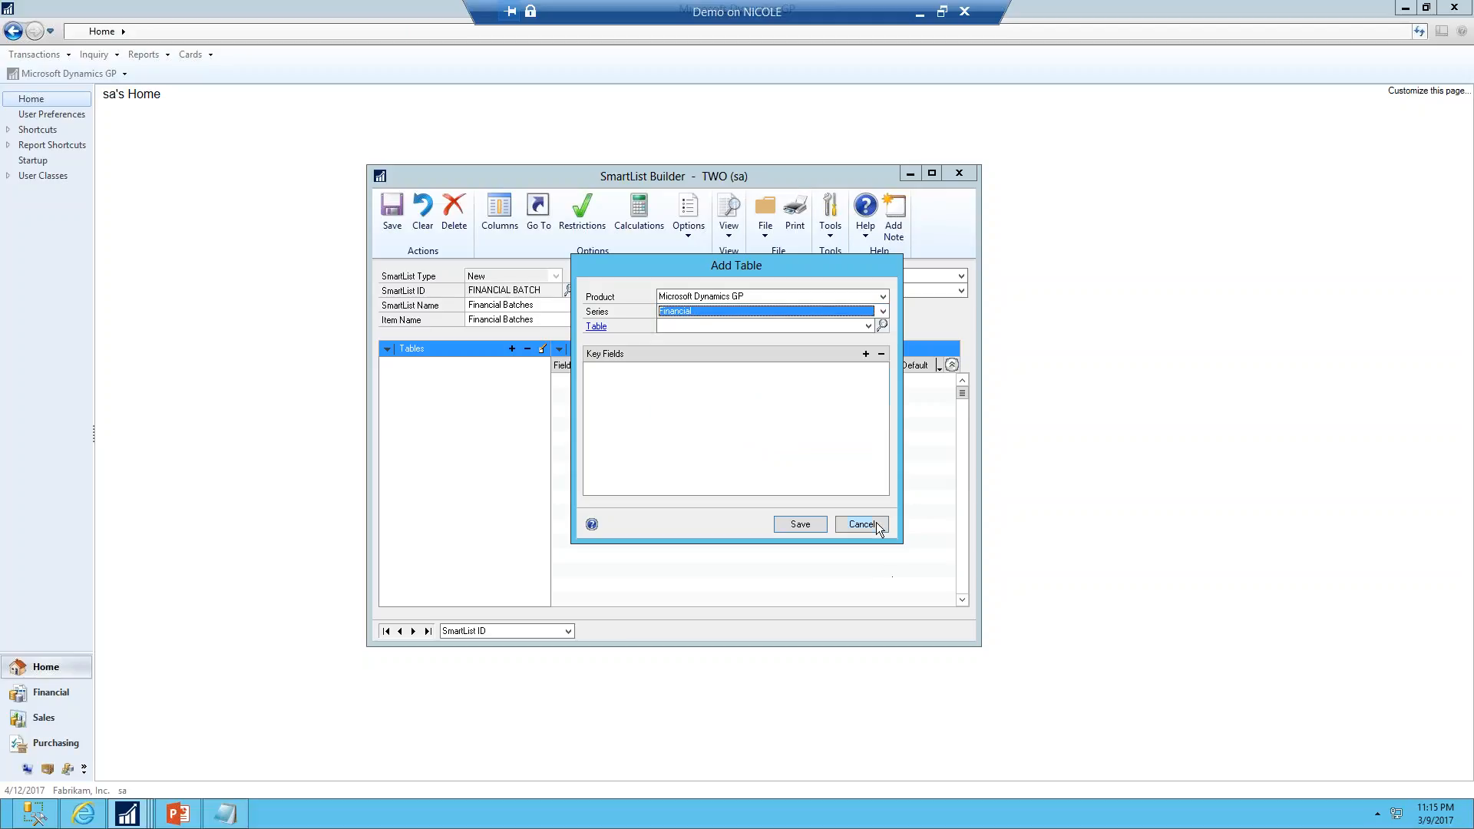
left_click(877, 522)
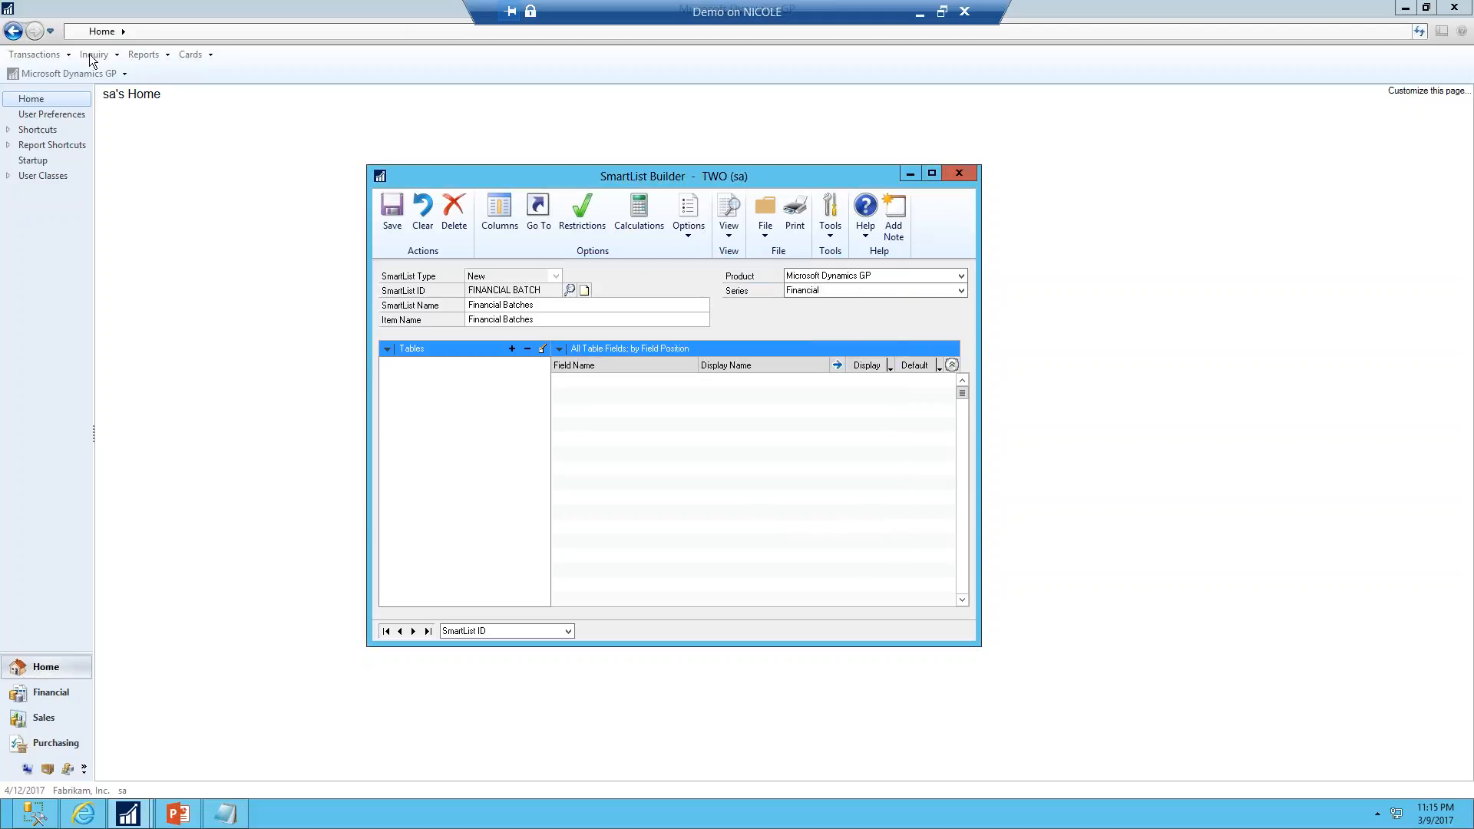
Open the Financial Batch Entry window and look up the existing batch IDs, then close the lookup
left_click(219, 119)
left_click(93, 74)
left_click(53, 53)
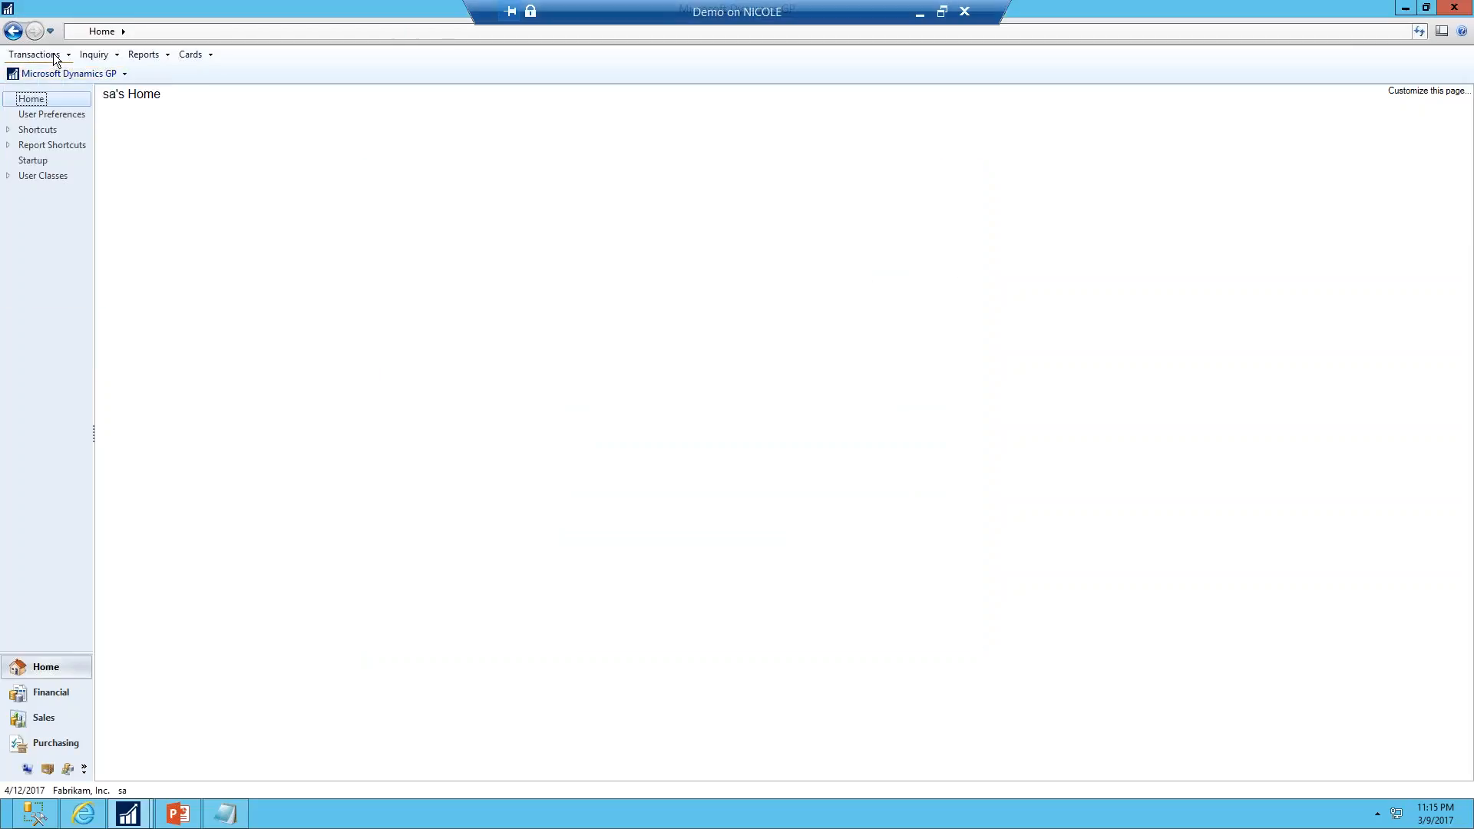
mouse_move(53, 69)
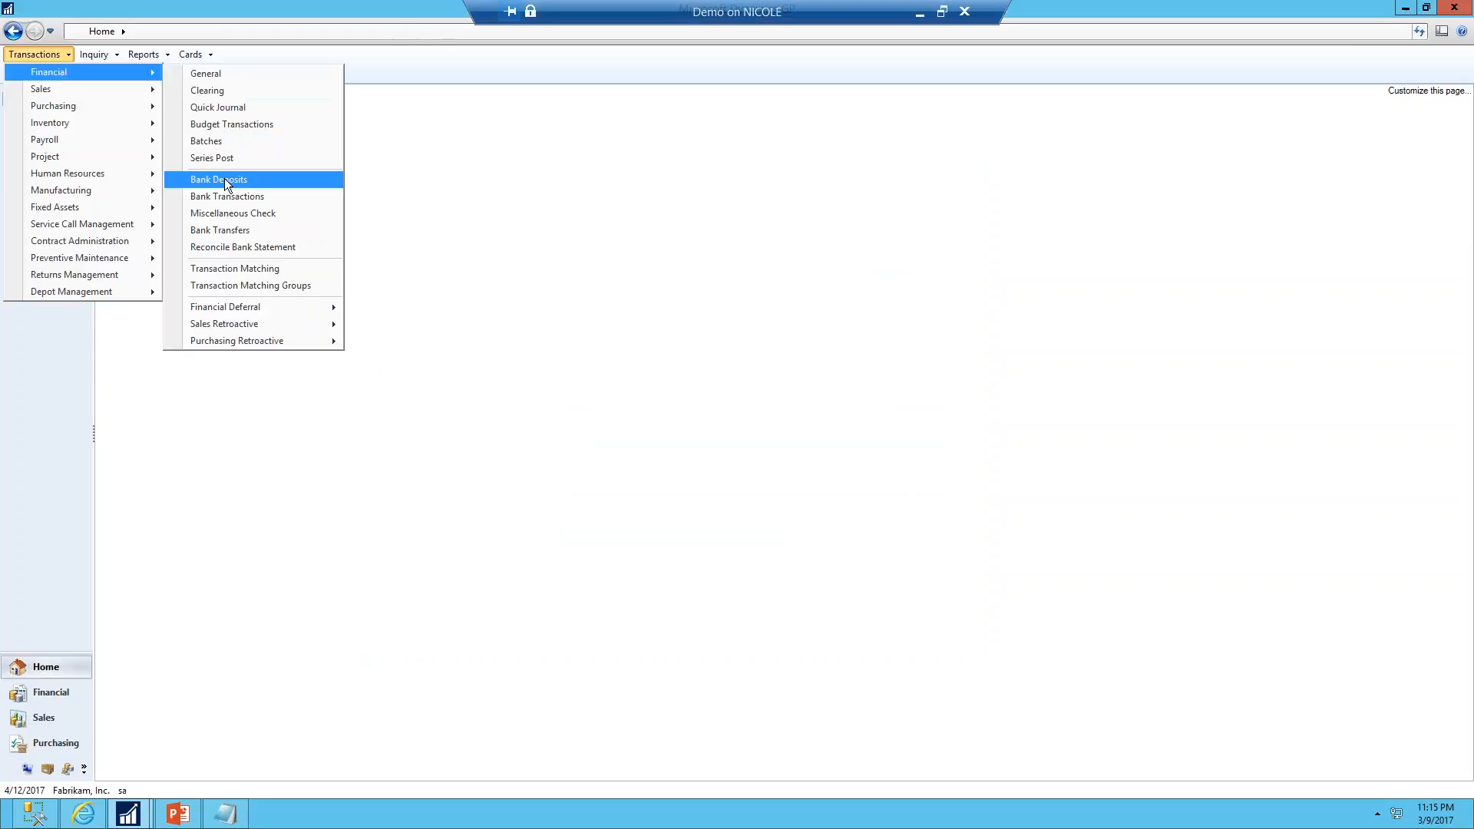
left_click(217, 142)
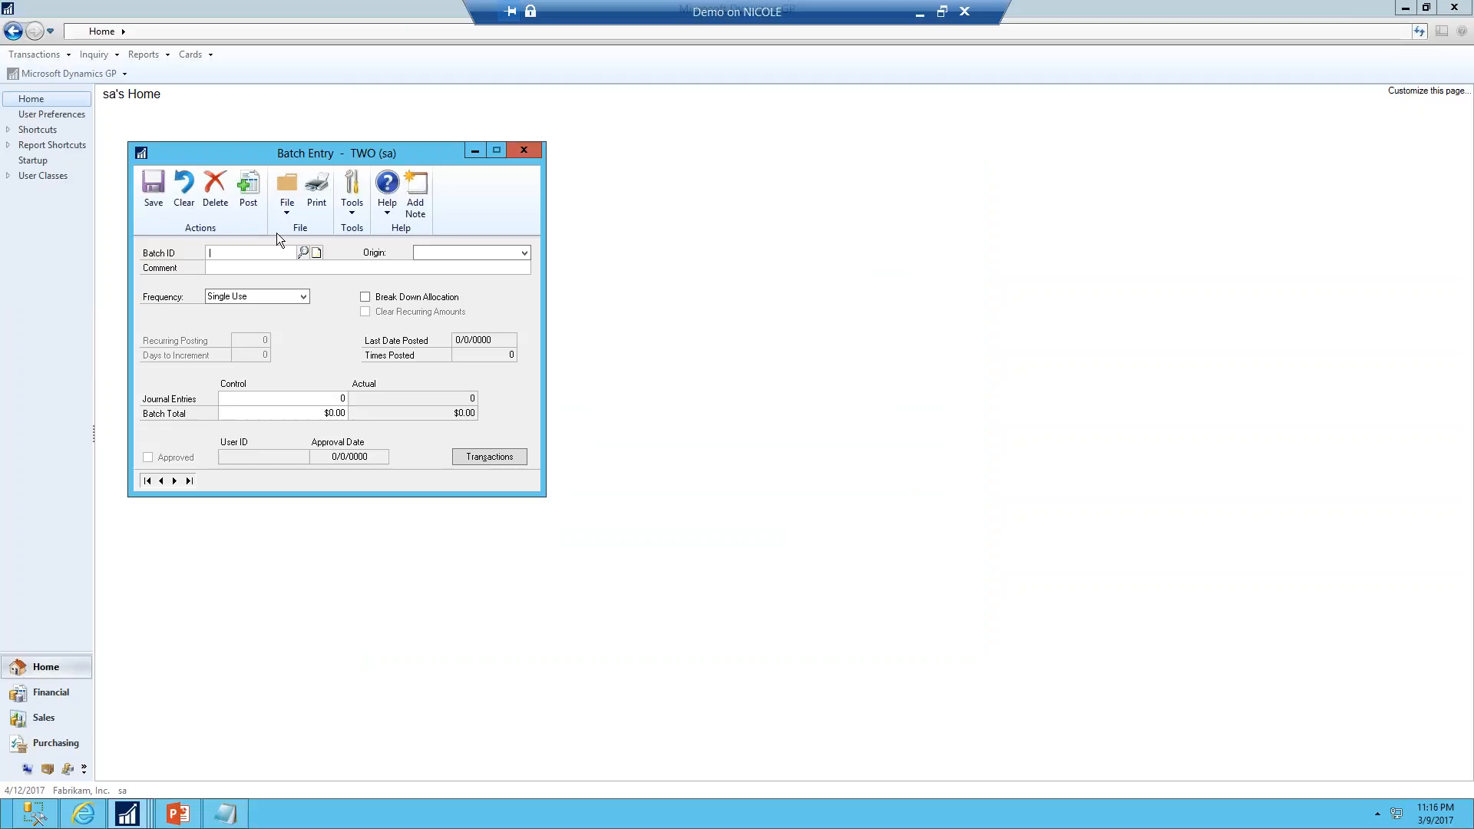
left_click(305, 252)
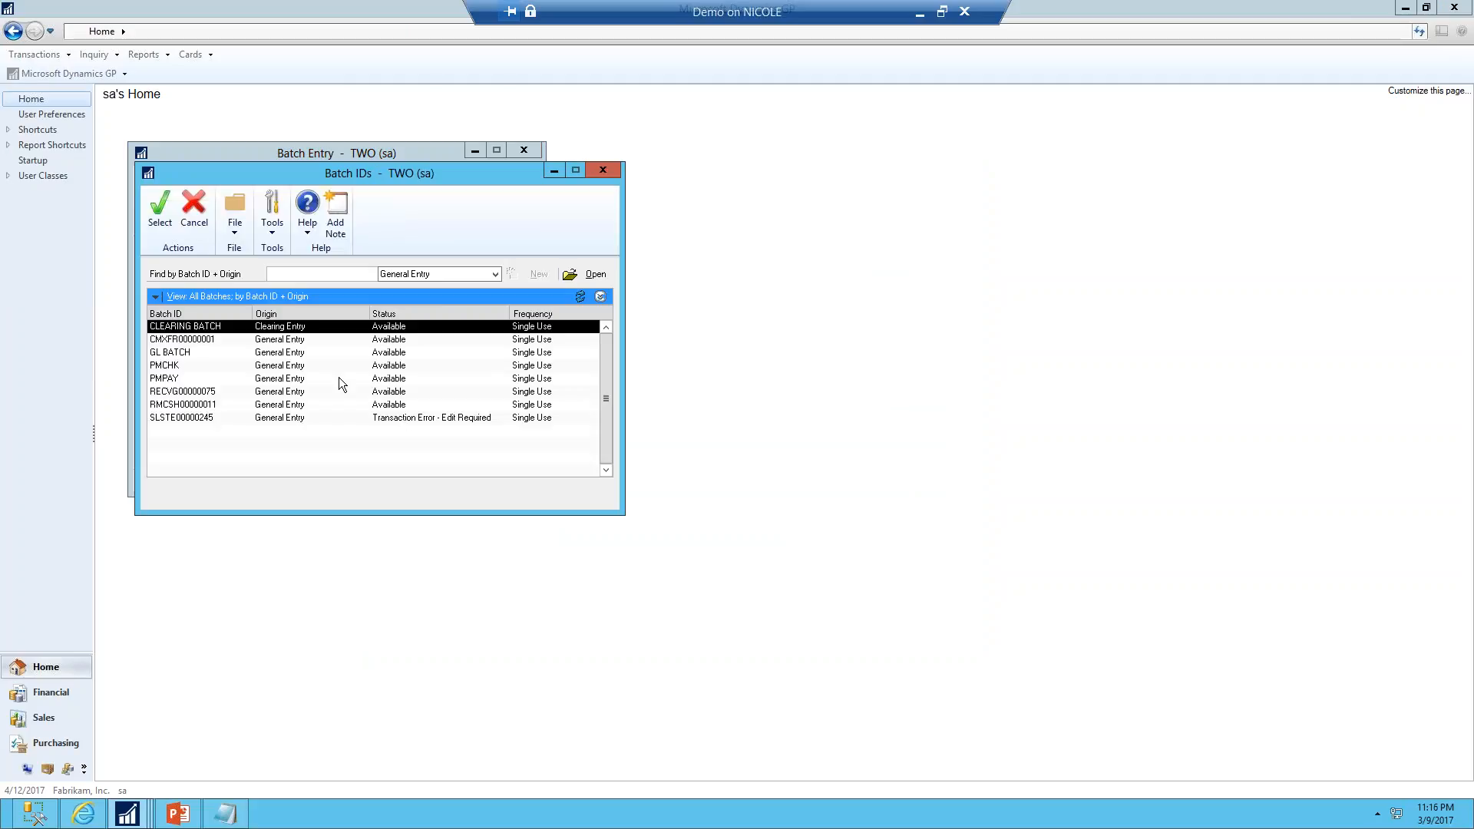
left_click(596, 169)
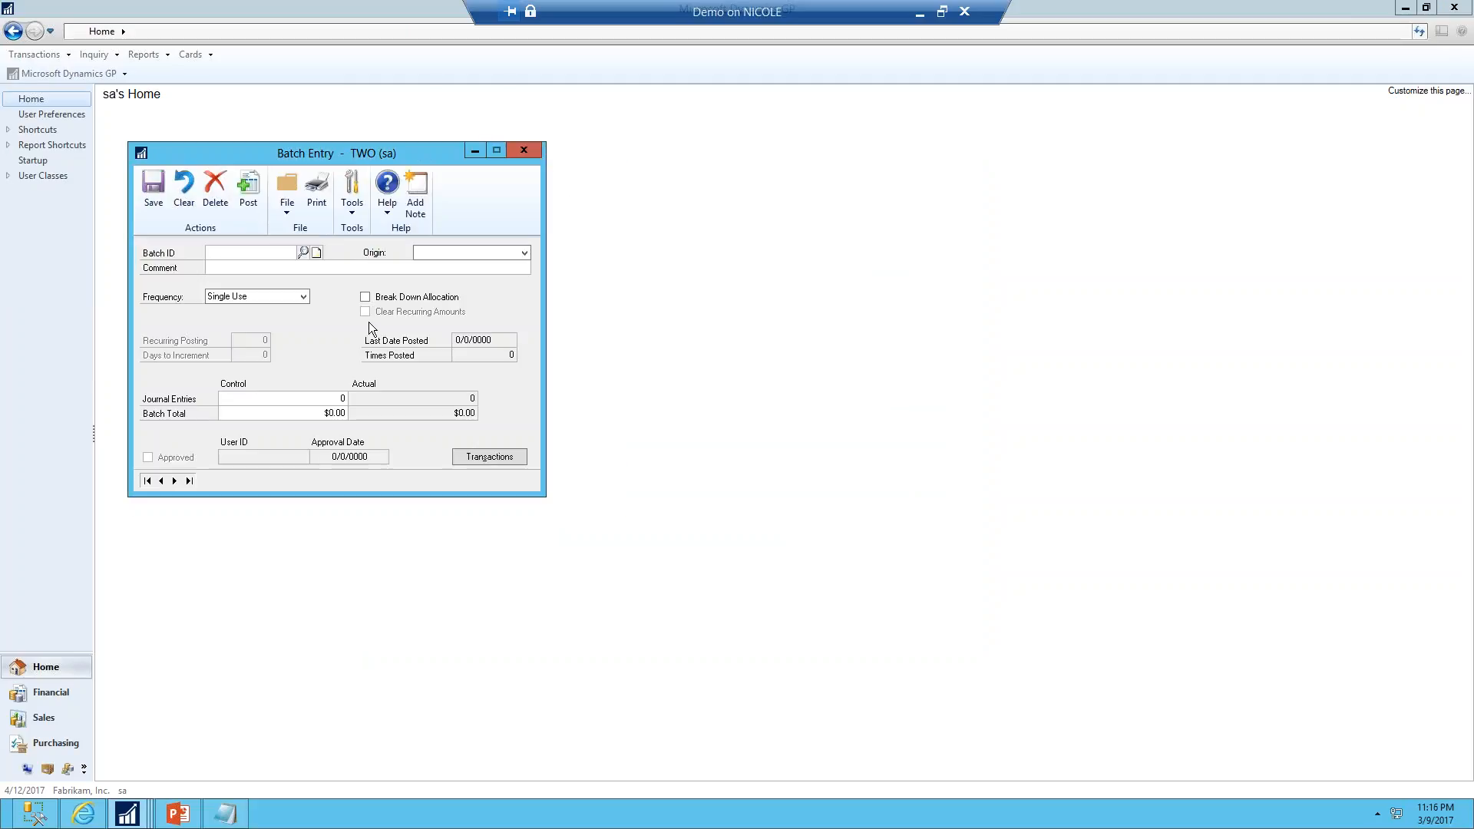
Use Table Finder on Batch Entry to find the table holding the Origin and Number Of TRX fields, and preview its data
left_click(356, 210)
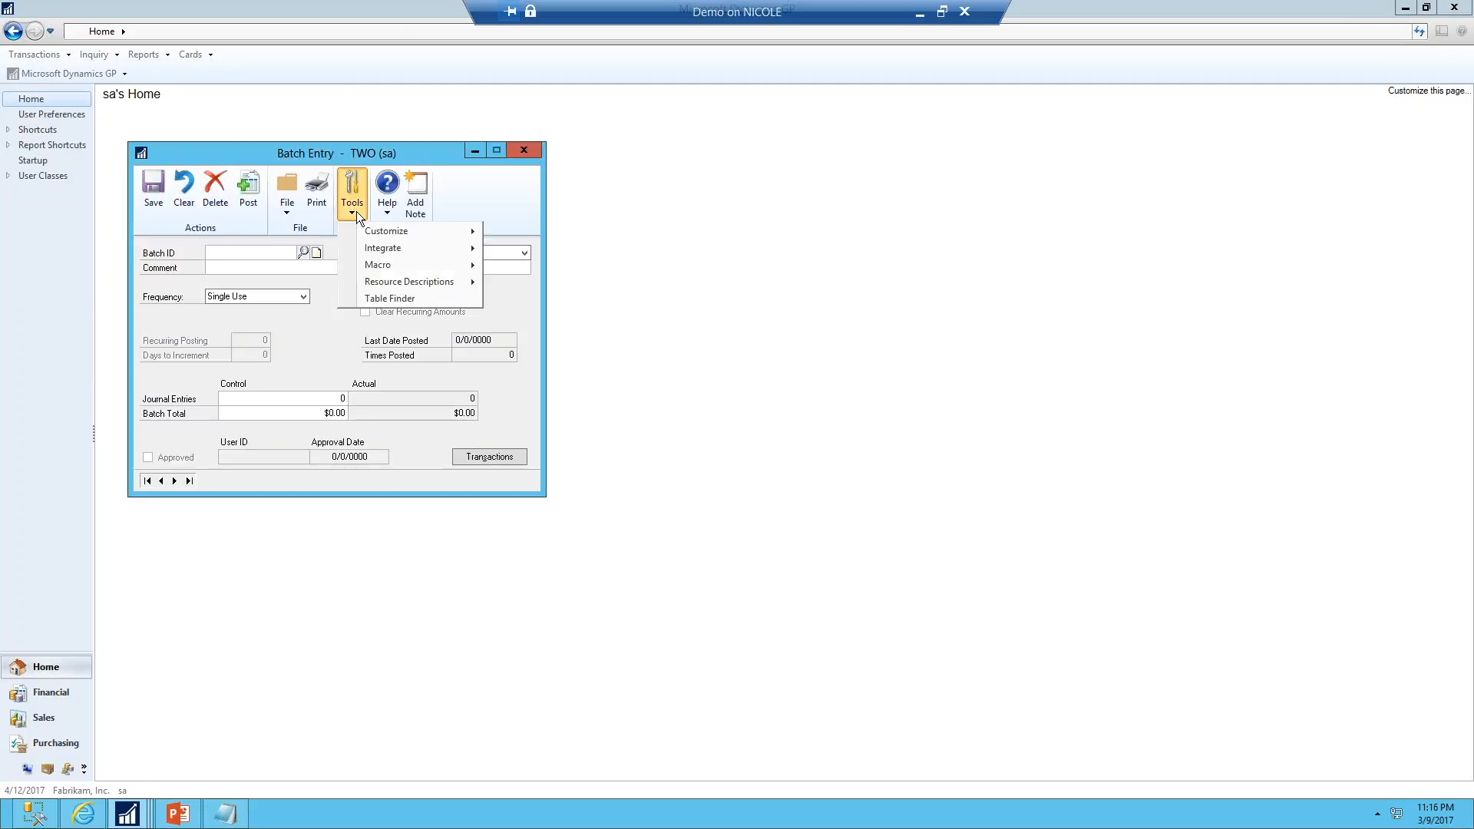
left_click(389, 299)
left_click_drag(391, 163, 744, 131)
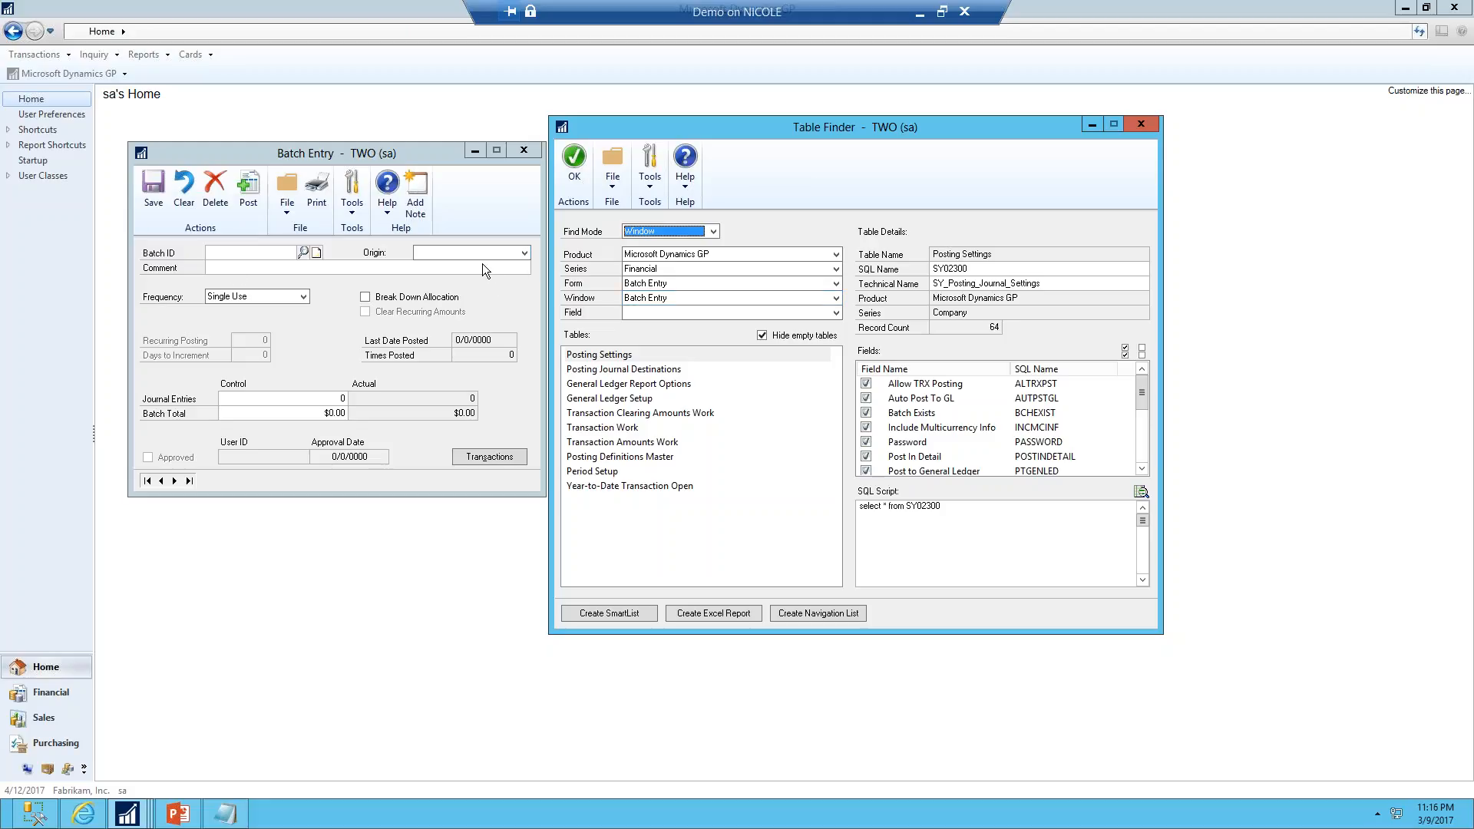
left_click(642, 314)
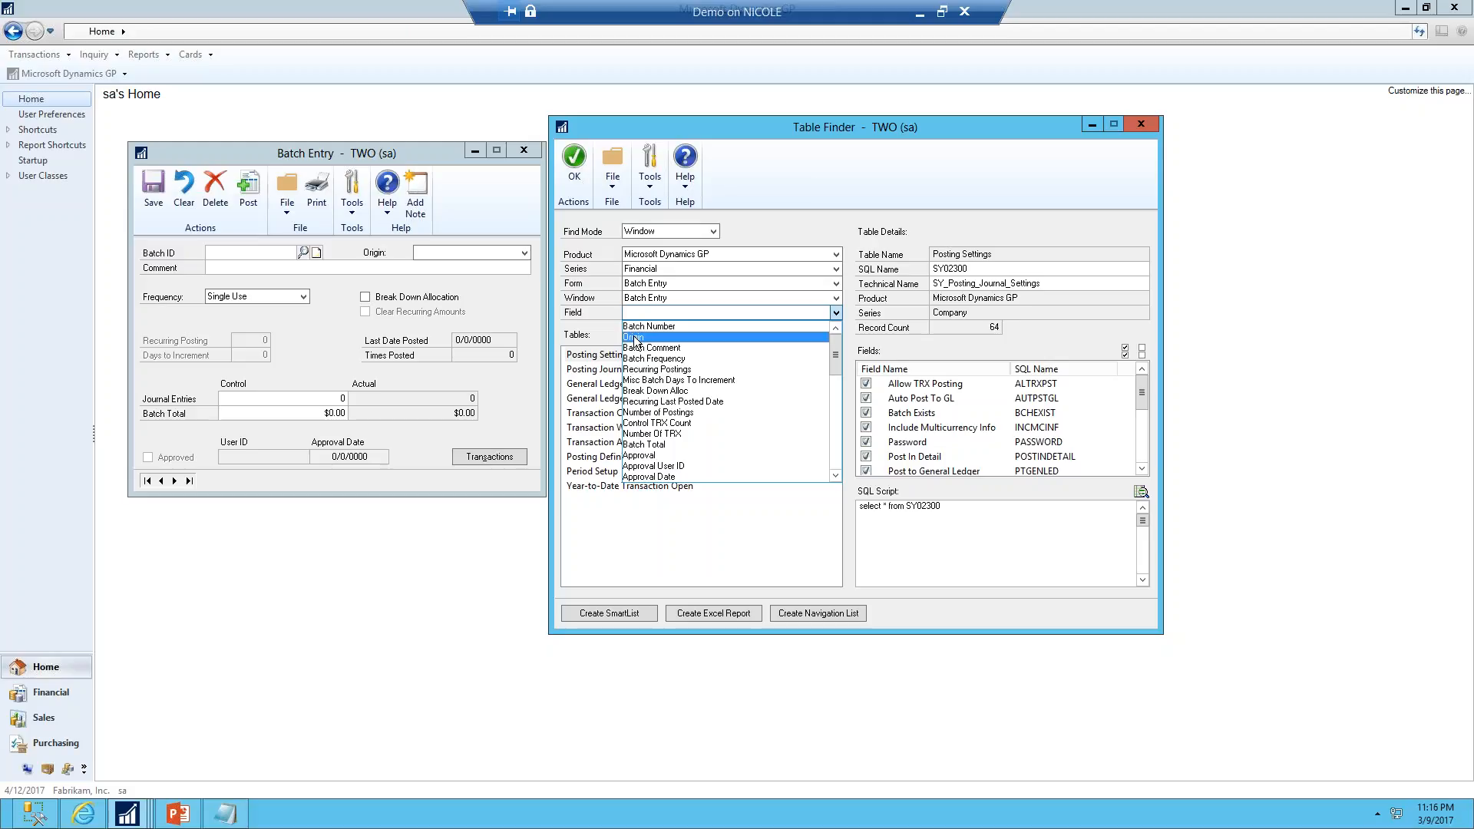
left_click(633, 336)
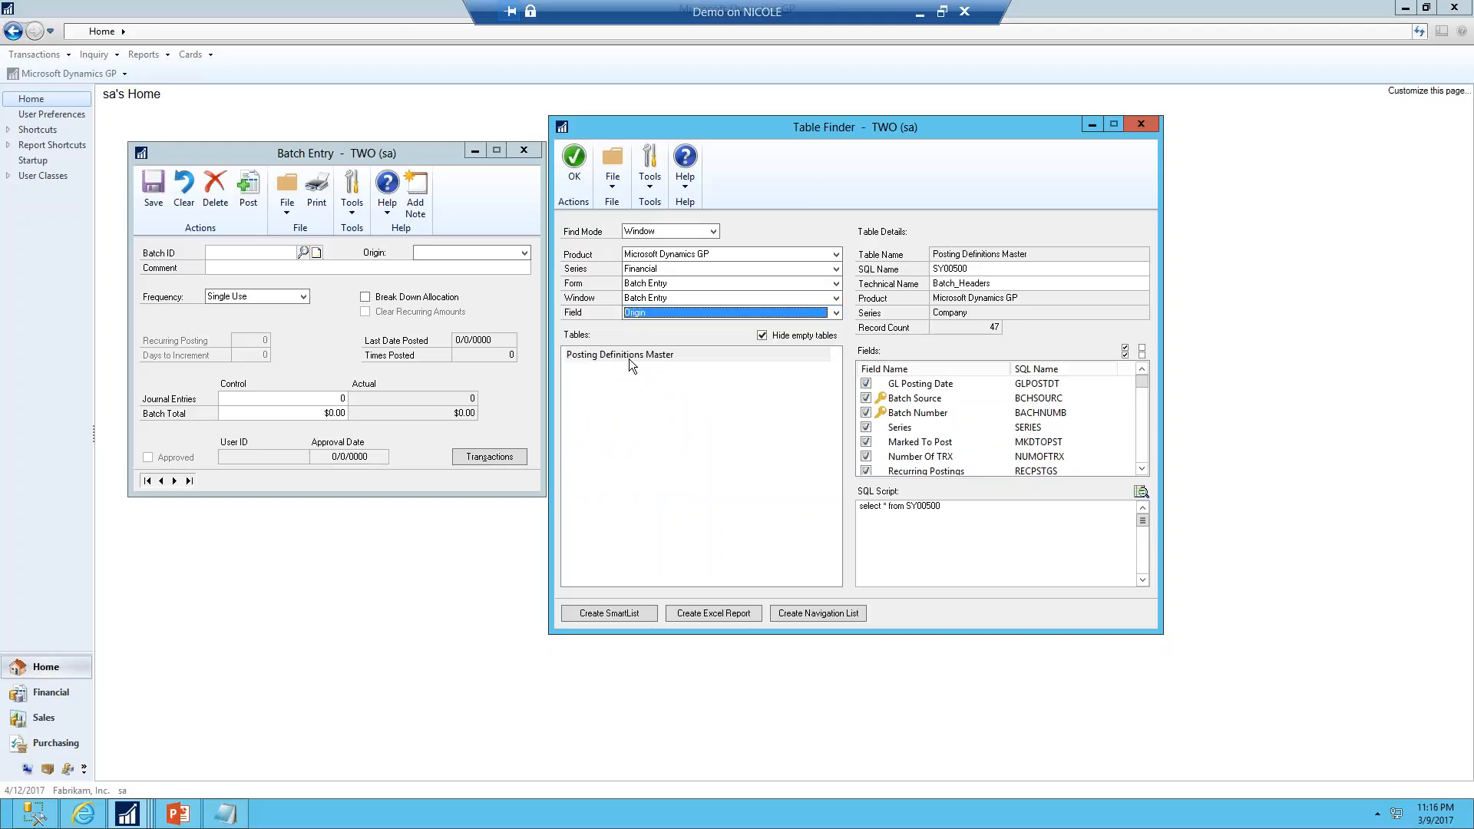
left_click(628, 358)
left_click(643, 315)
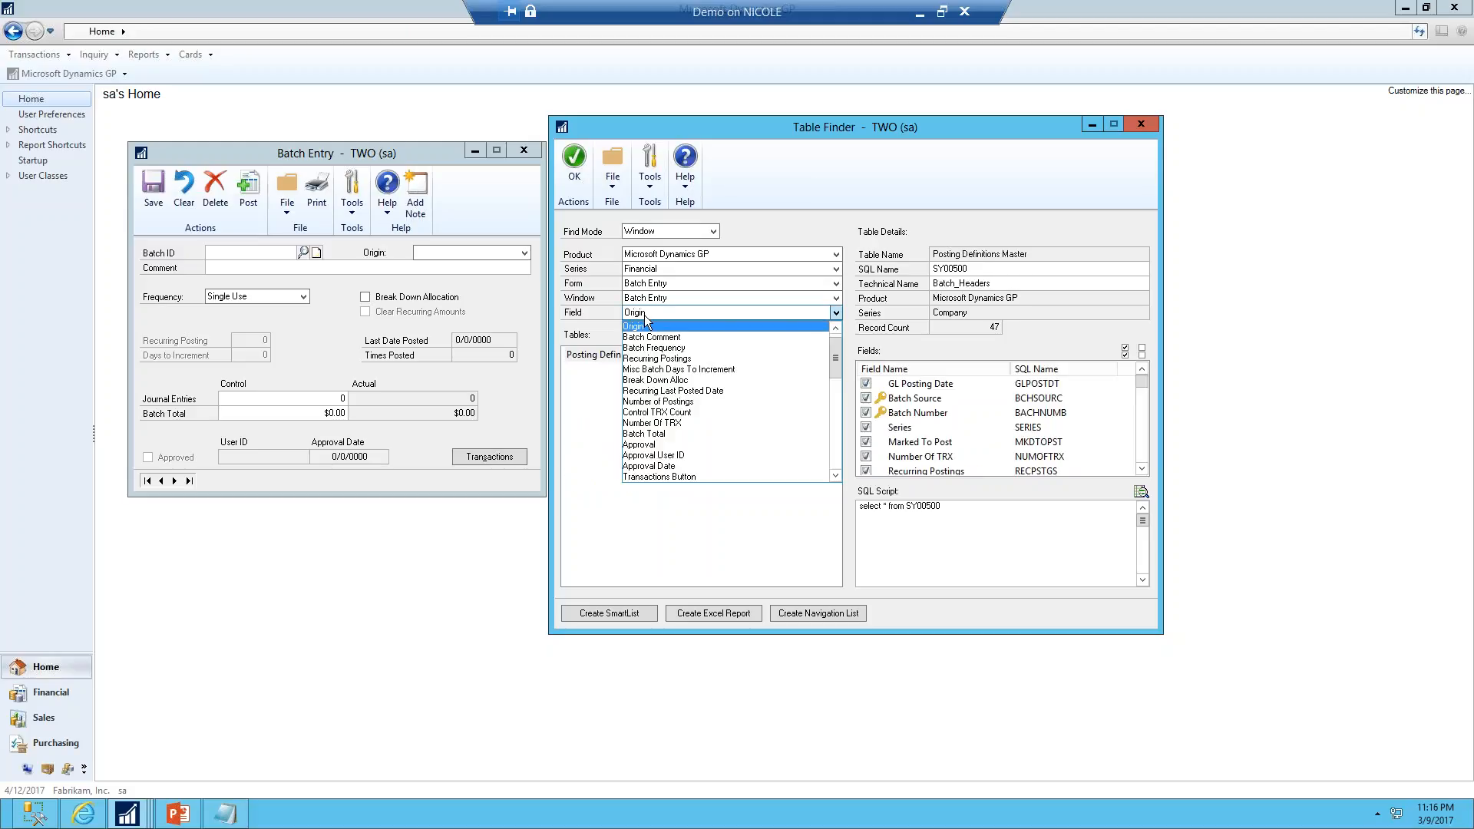
left_click(665, 426)
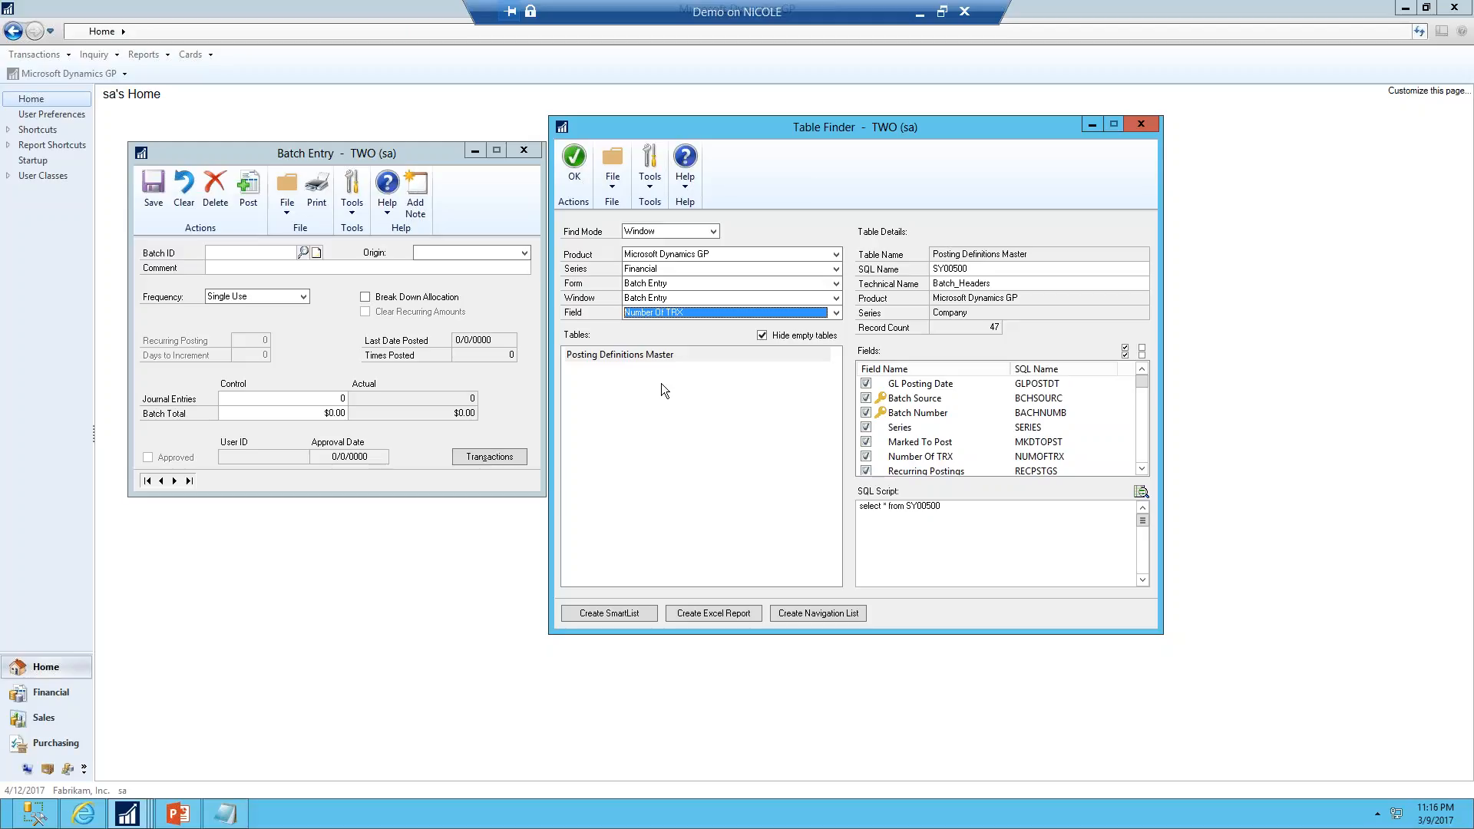
left_click(658, 358)
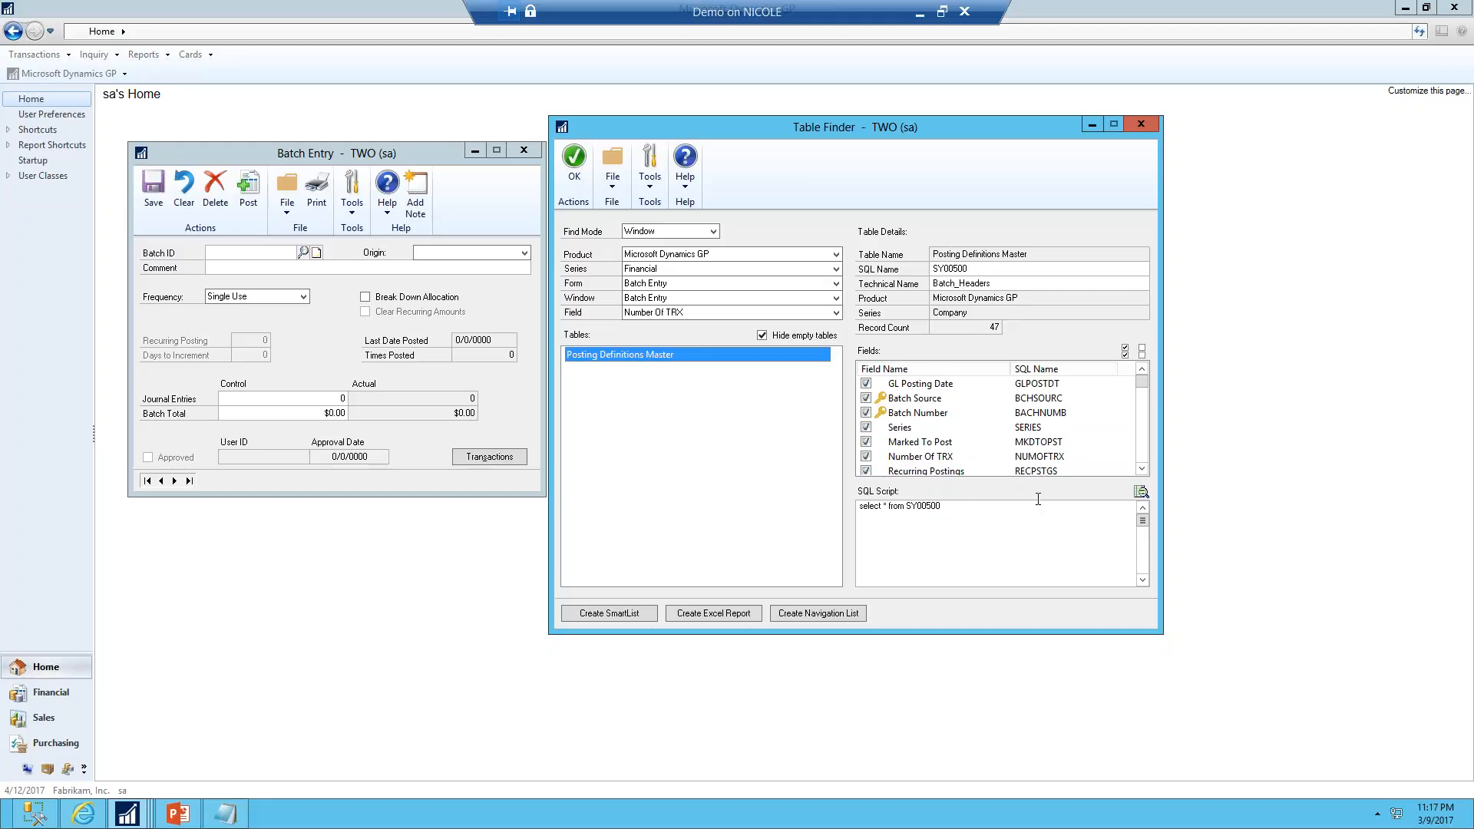
left_click(1142, 494)
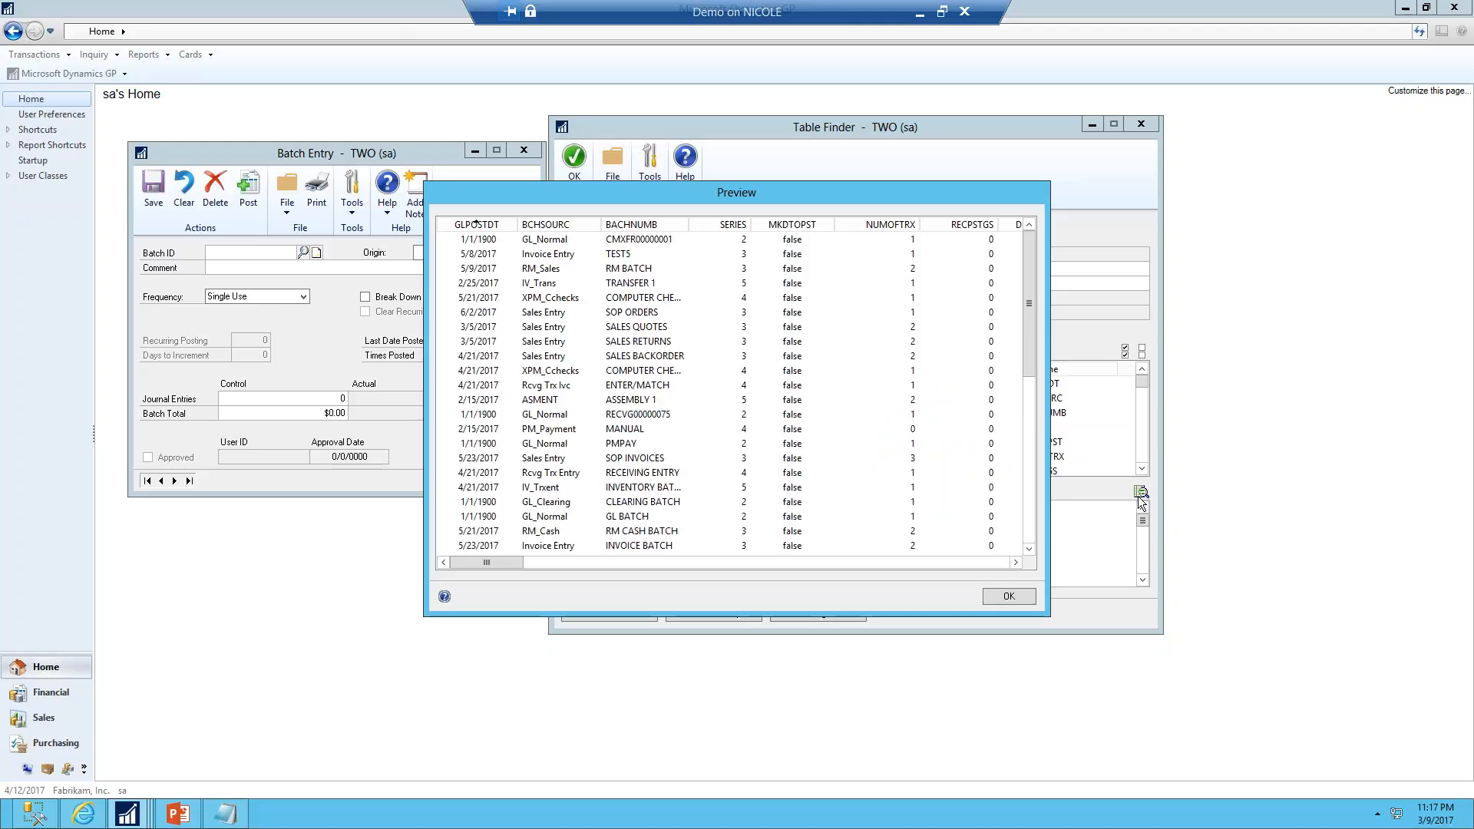
left_click(1002, 599)
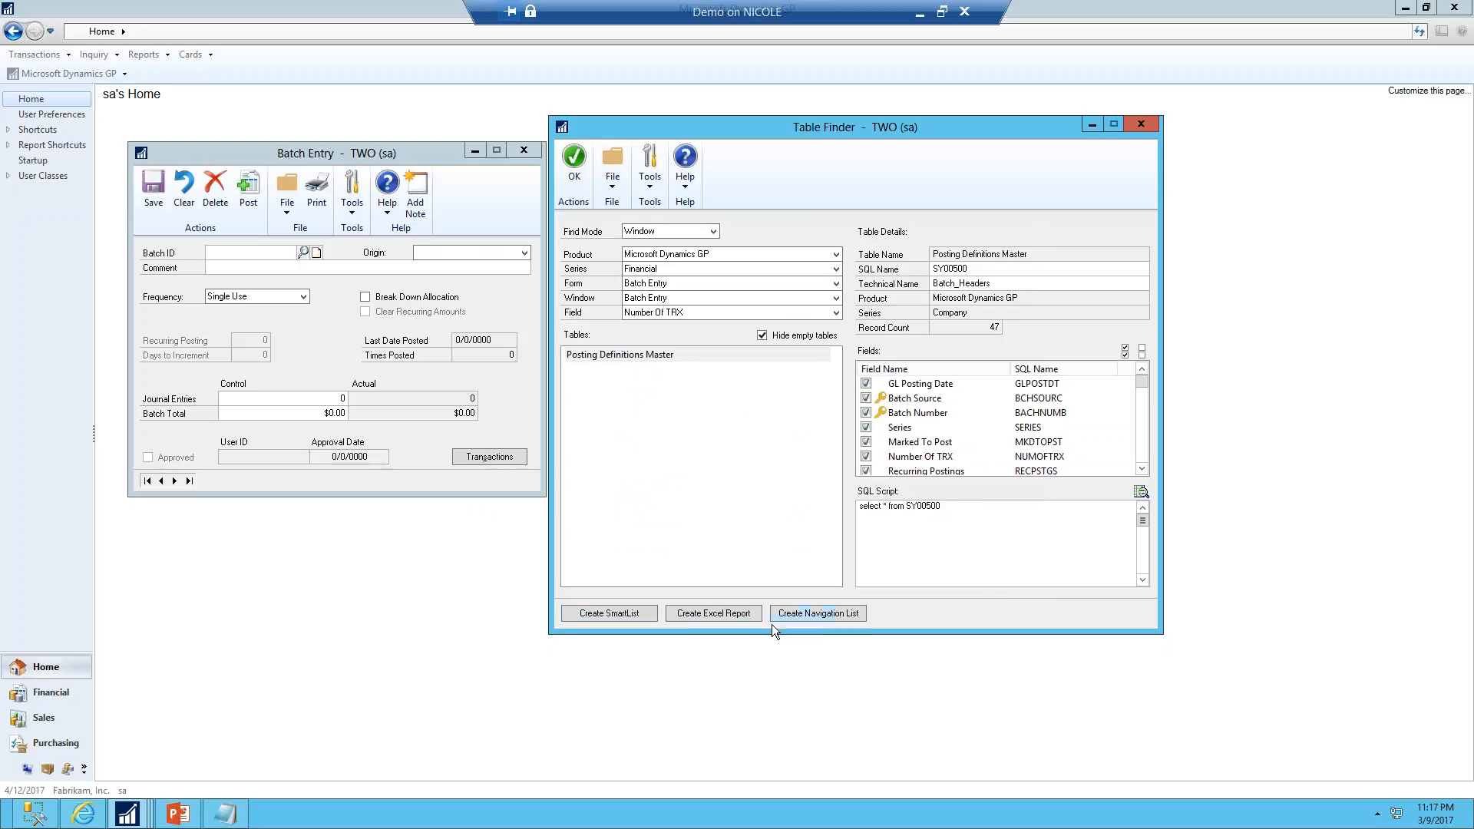
Add the Microsoft Dynamics GP table Posting Definitions Master from the Company series to the Financial Batches SmartList
mouse_move(127, 812)
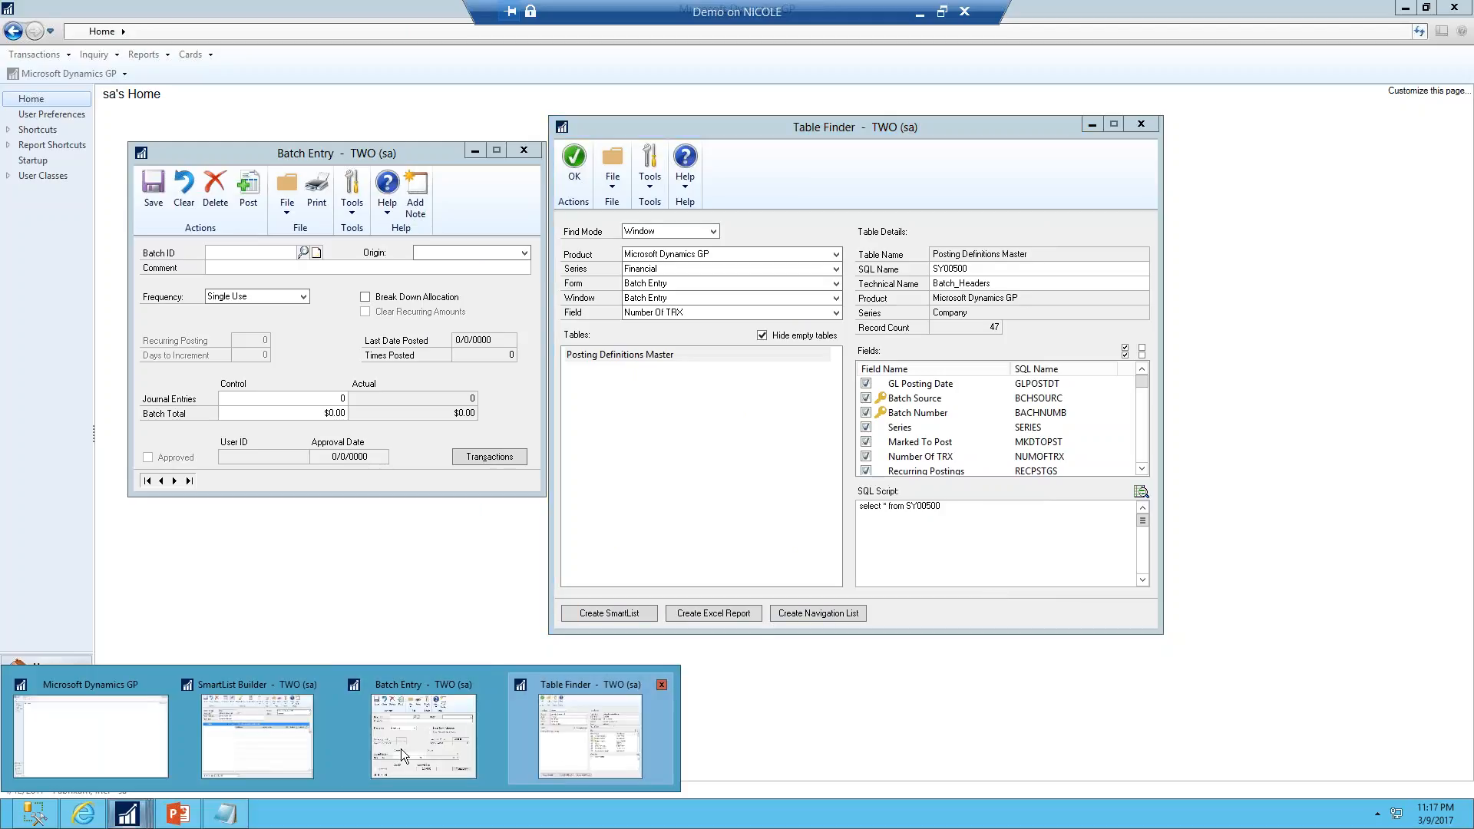
left_click(247, 744)
left_click(512, 349)
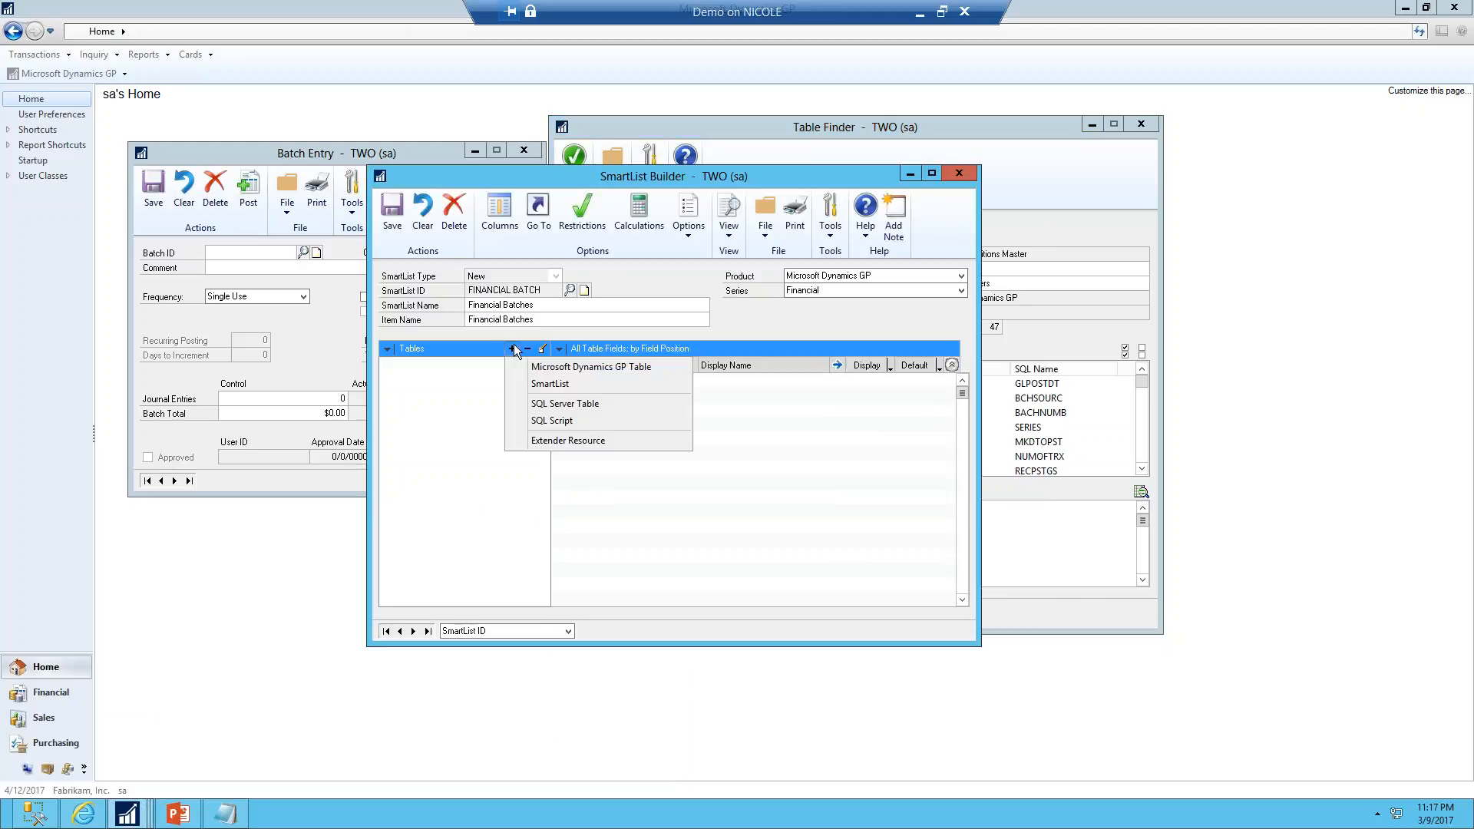
left_click(536, 367)
left_click(688, 315)
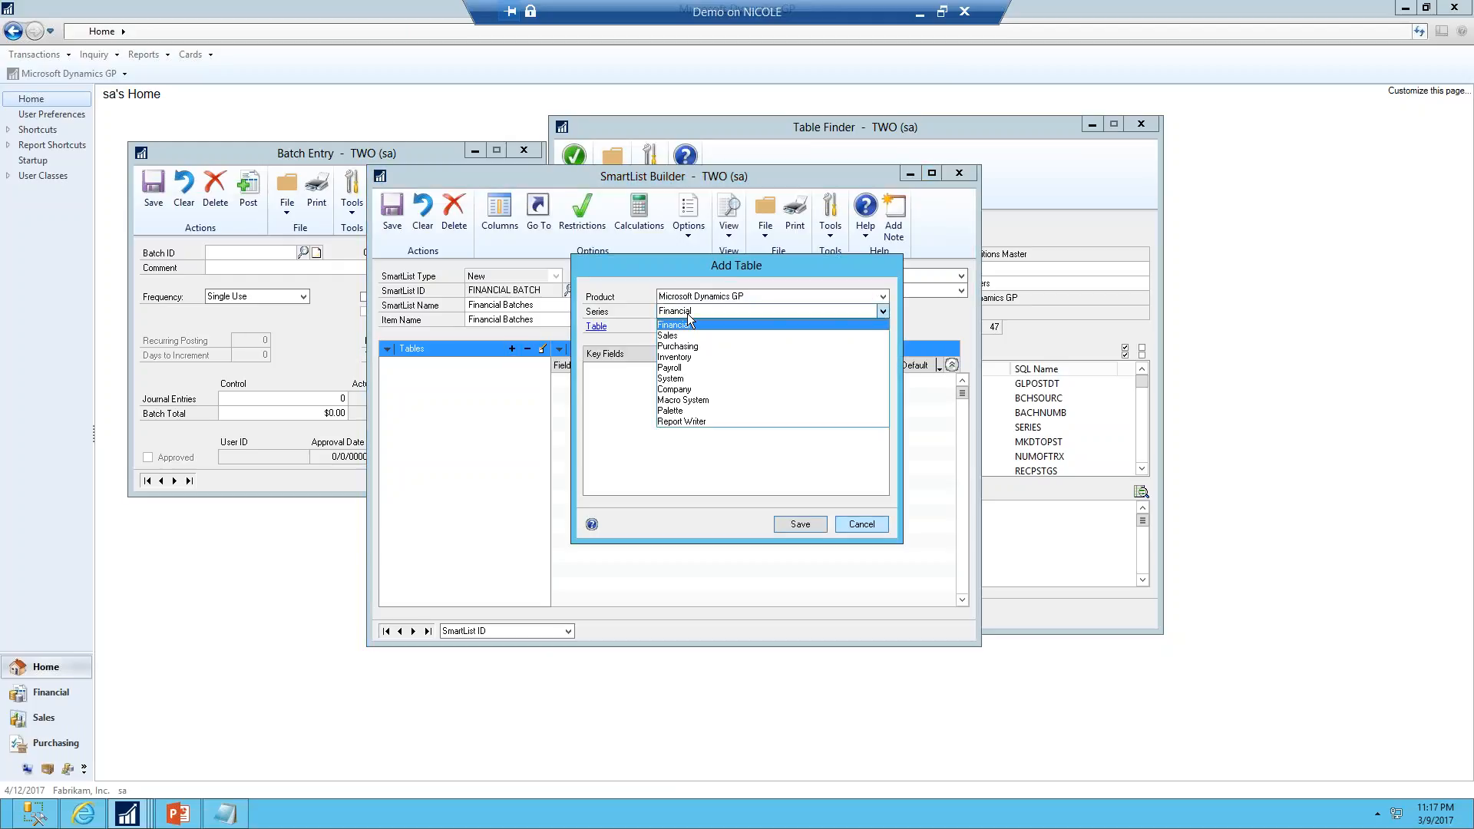
left_click(685, 388)
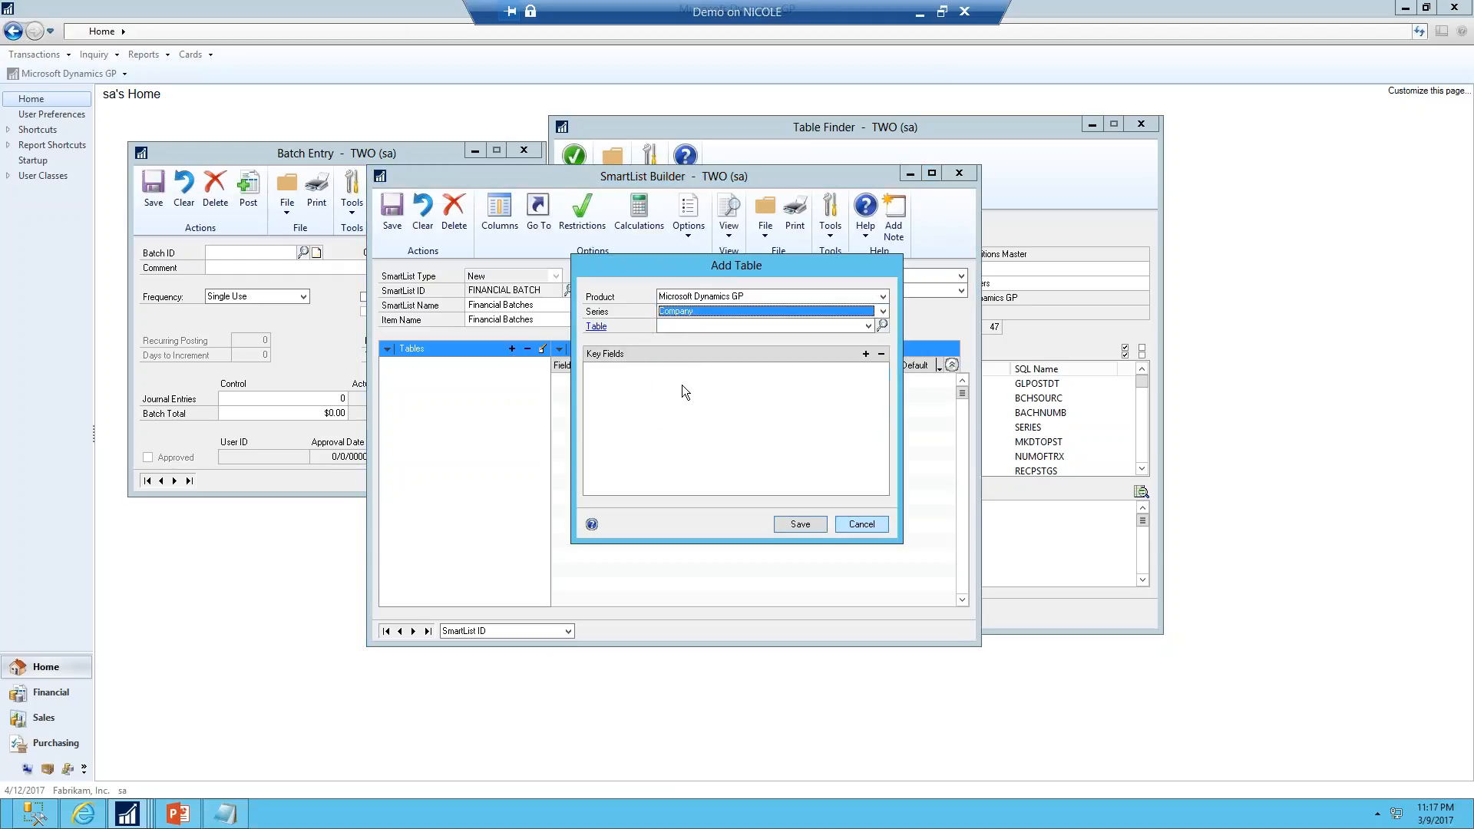
left_click(691, 327)
type("p")
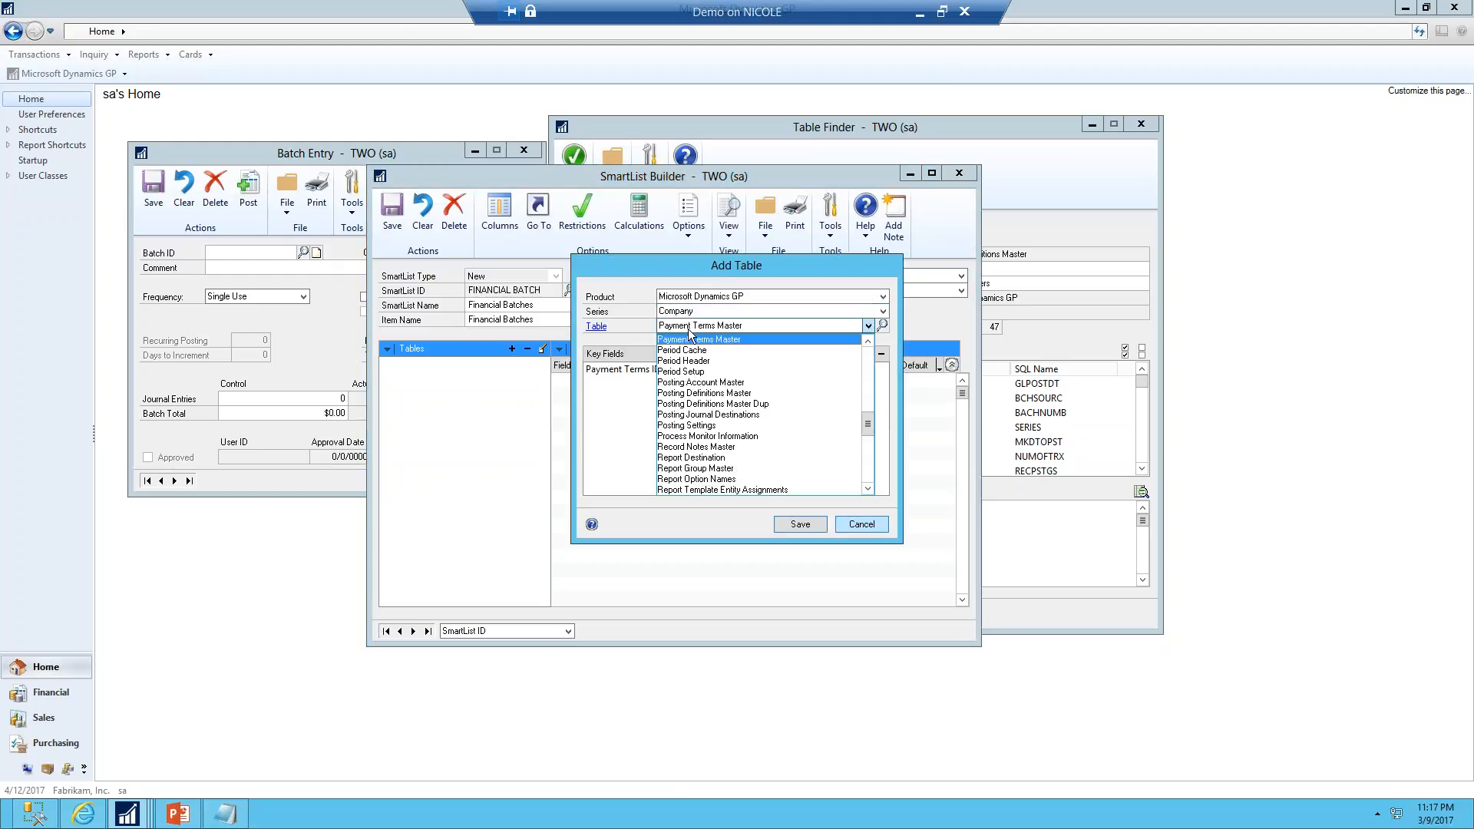
left_click(706, 393)
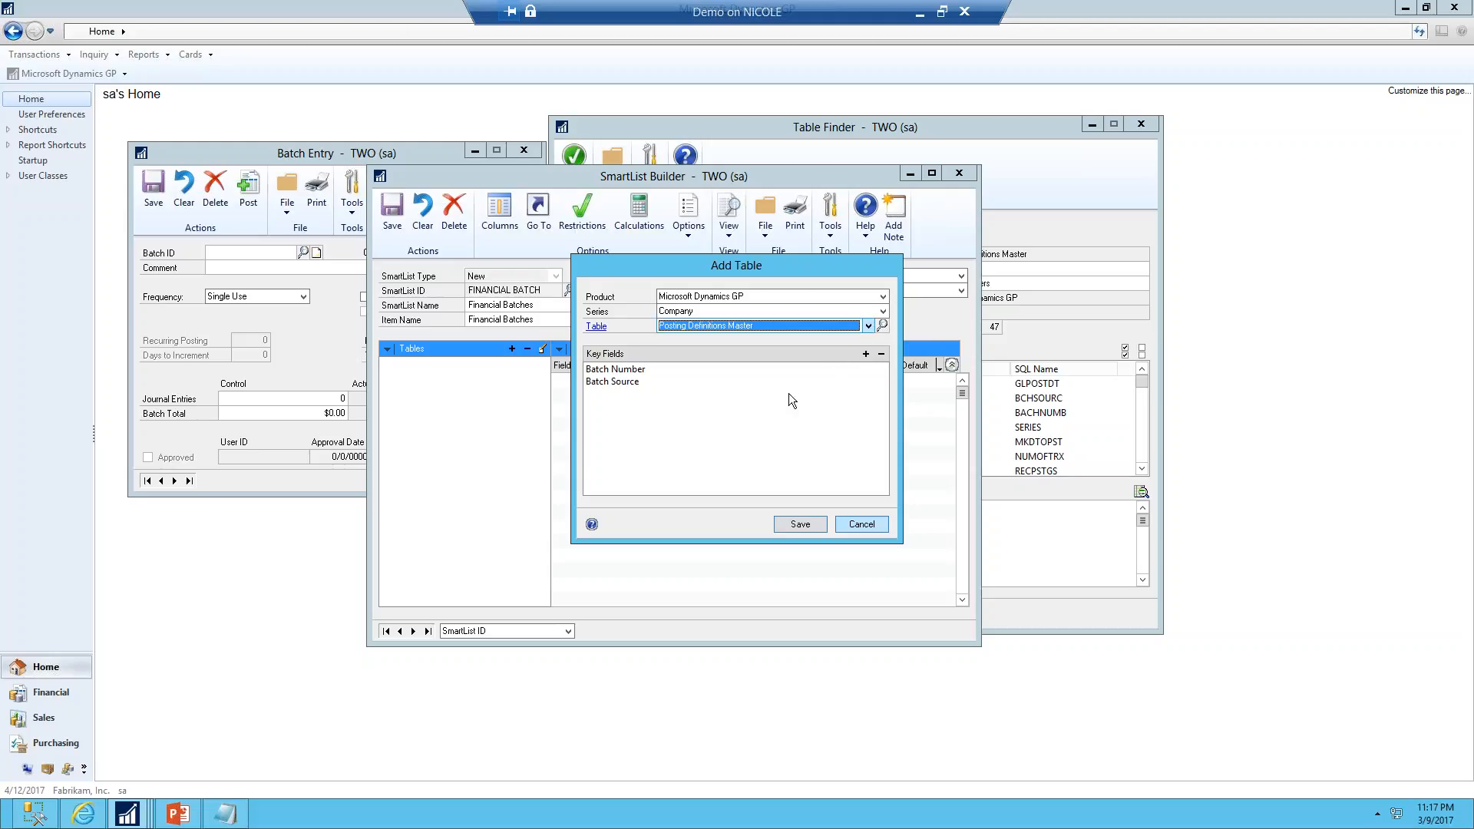
left_click(807, 524)
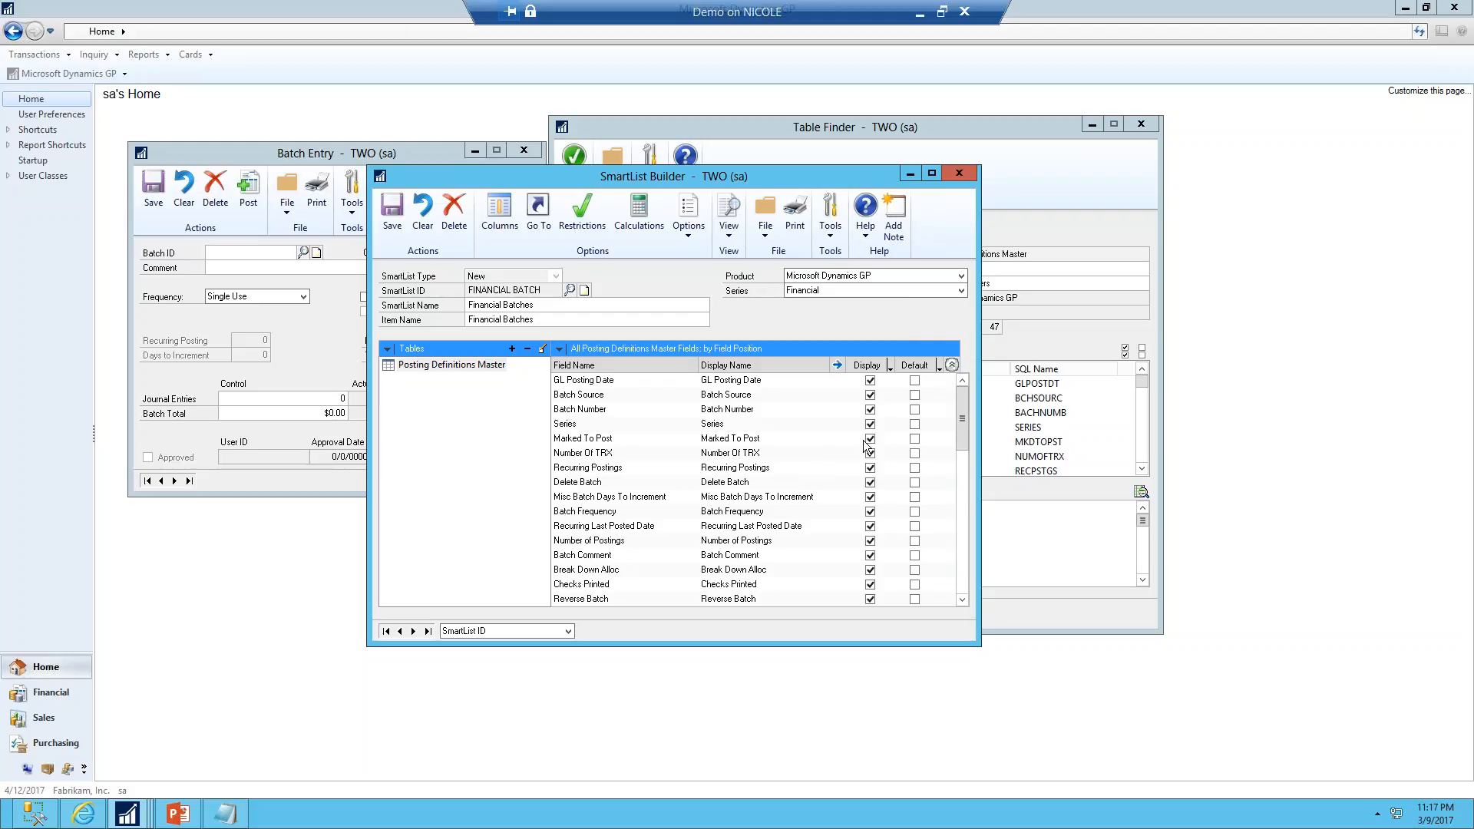
Sort the fields by display name, mark Batch Comment, Batch Number and Number Of TRX as default columns, and save the SmartList
left_click(561, 350)
left_click(618, 401)
left_click(914, 424)
left_click(915, 467)
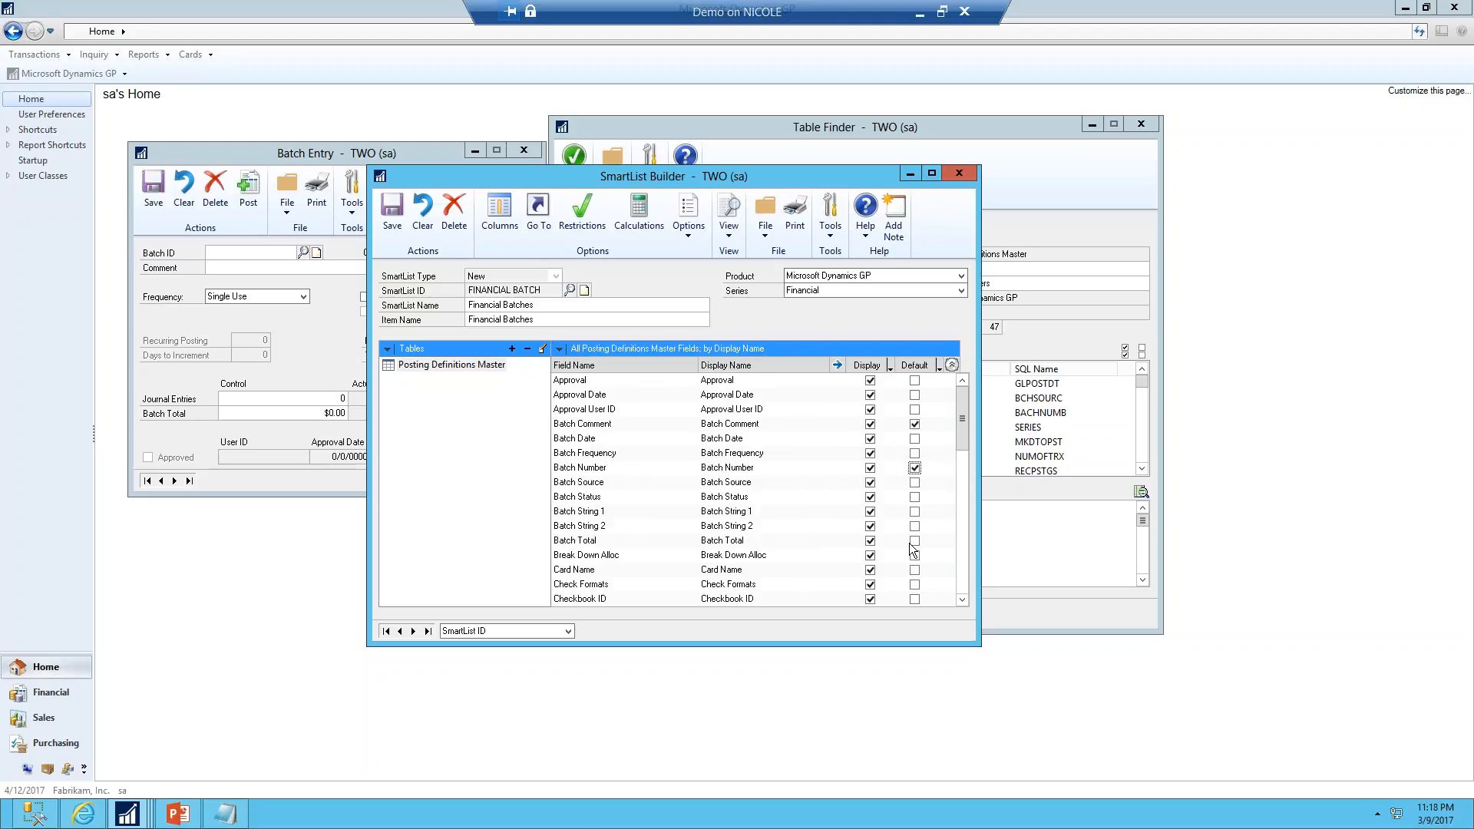
scroll(921, 545, "down", 5)
scroll(924, 547, "down", 2)
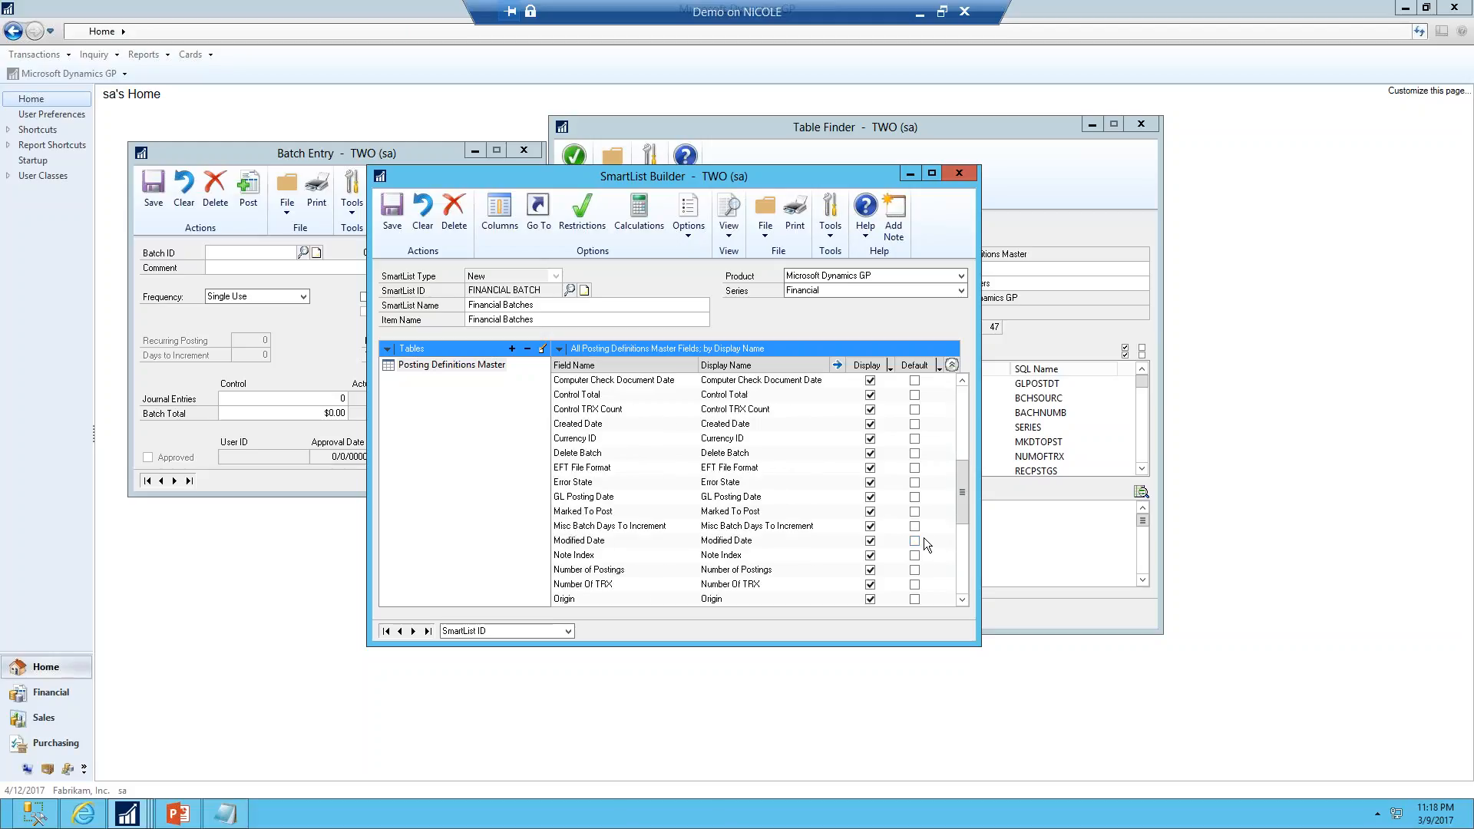
left_click(914, 584)
left_click(392, 211)
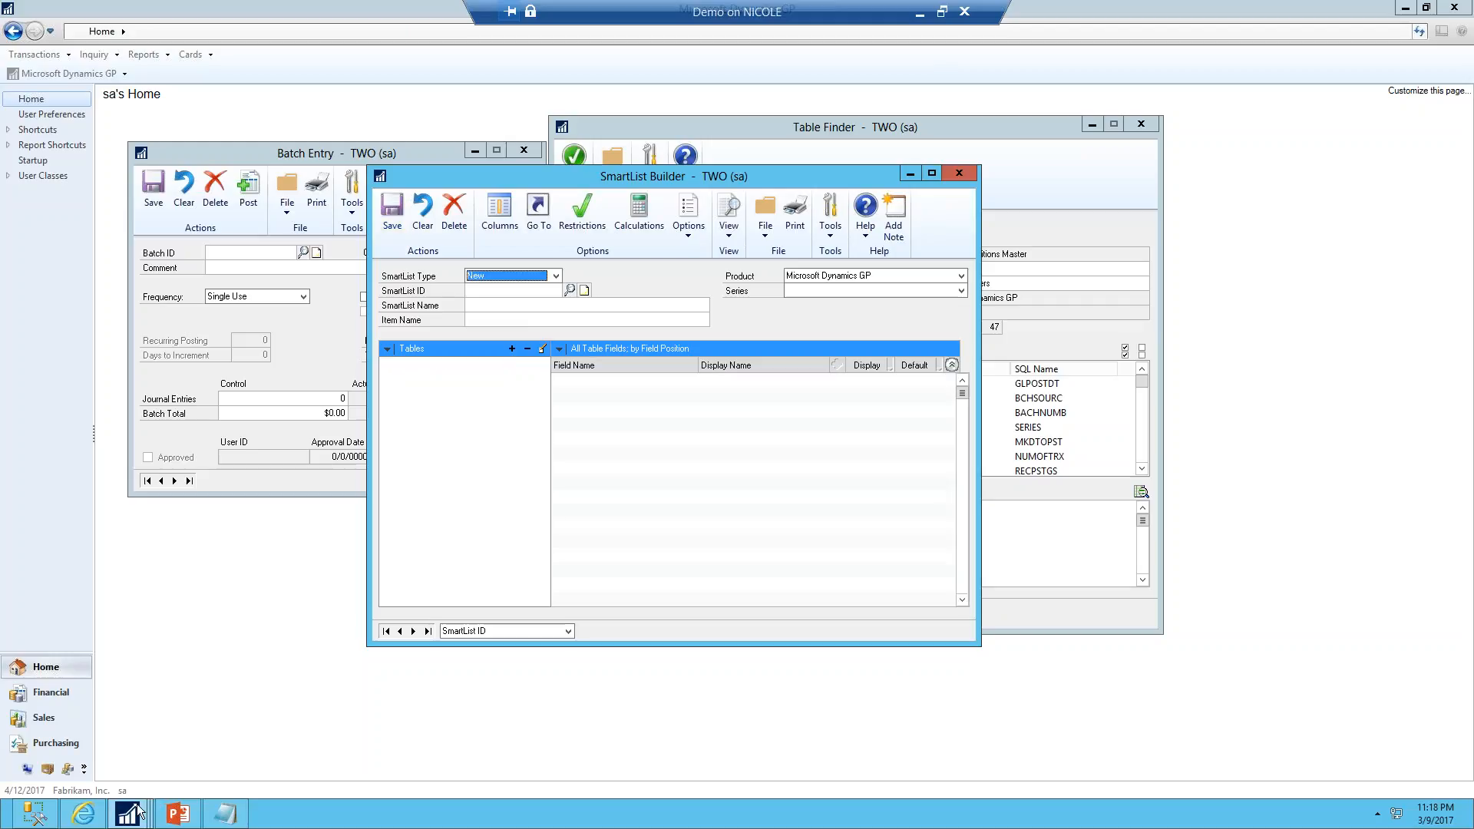
Open SmartList, accept the SmartList Builder changes, and open Financial Batches under Financial
mouse_move(127, 813)
left_click(58, 748)
left_click(61, 74)
left_click(51, 185)
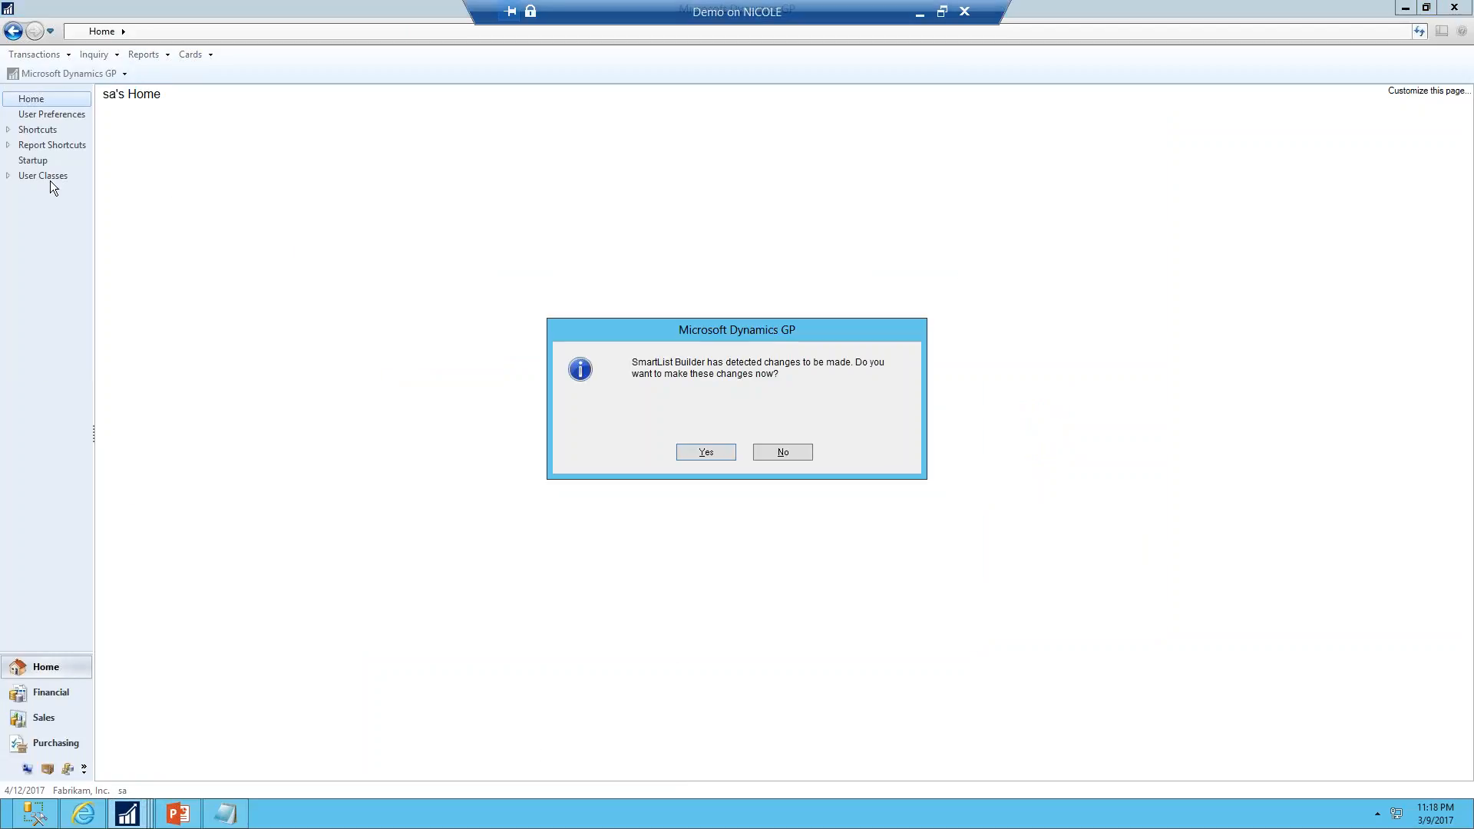
left_click(706, 452)
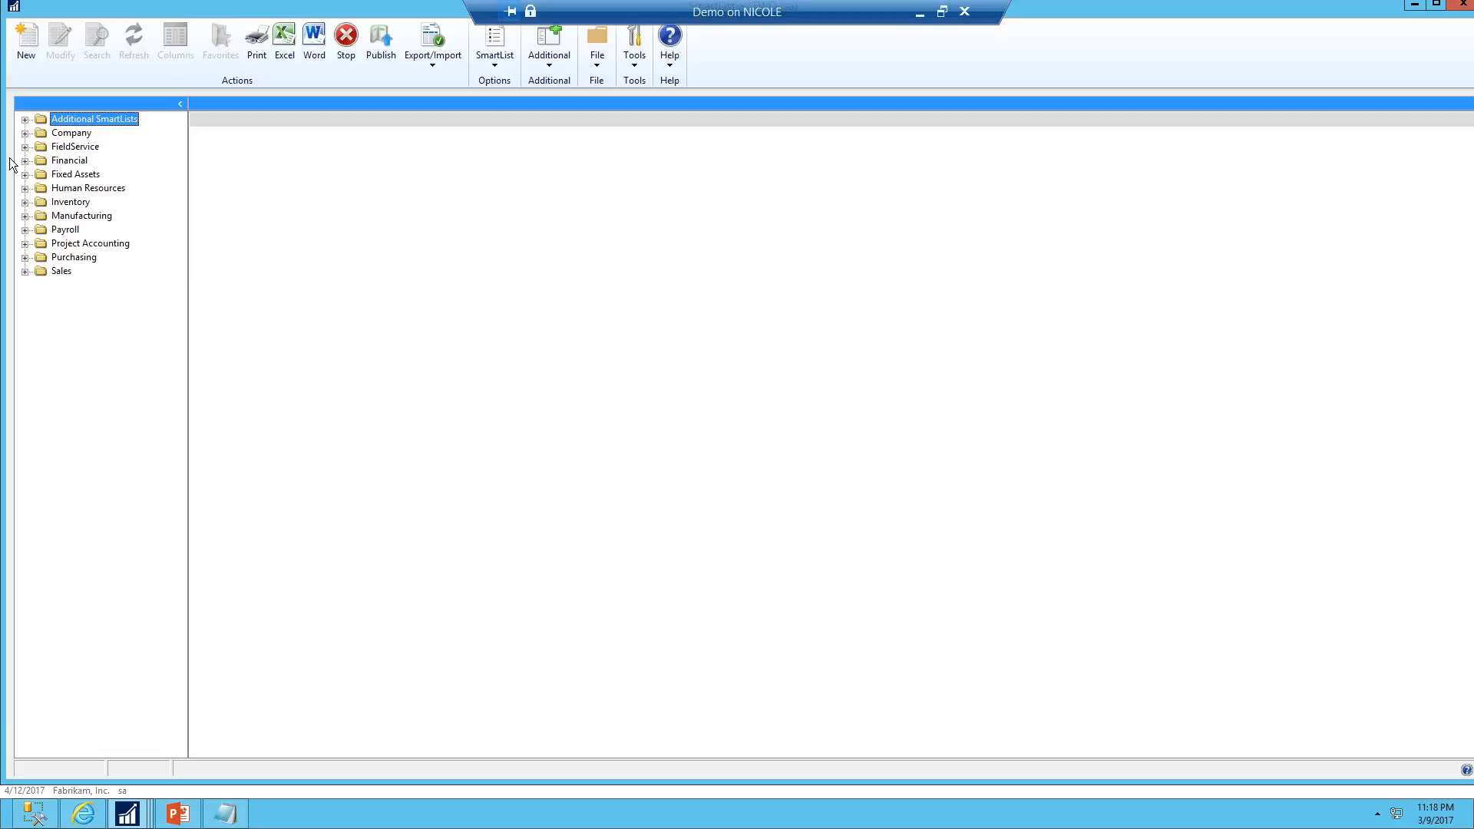
left_click(24, 161)
left_click(104, 243)
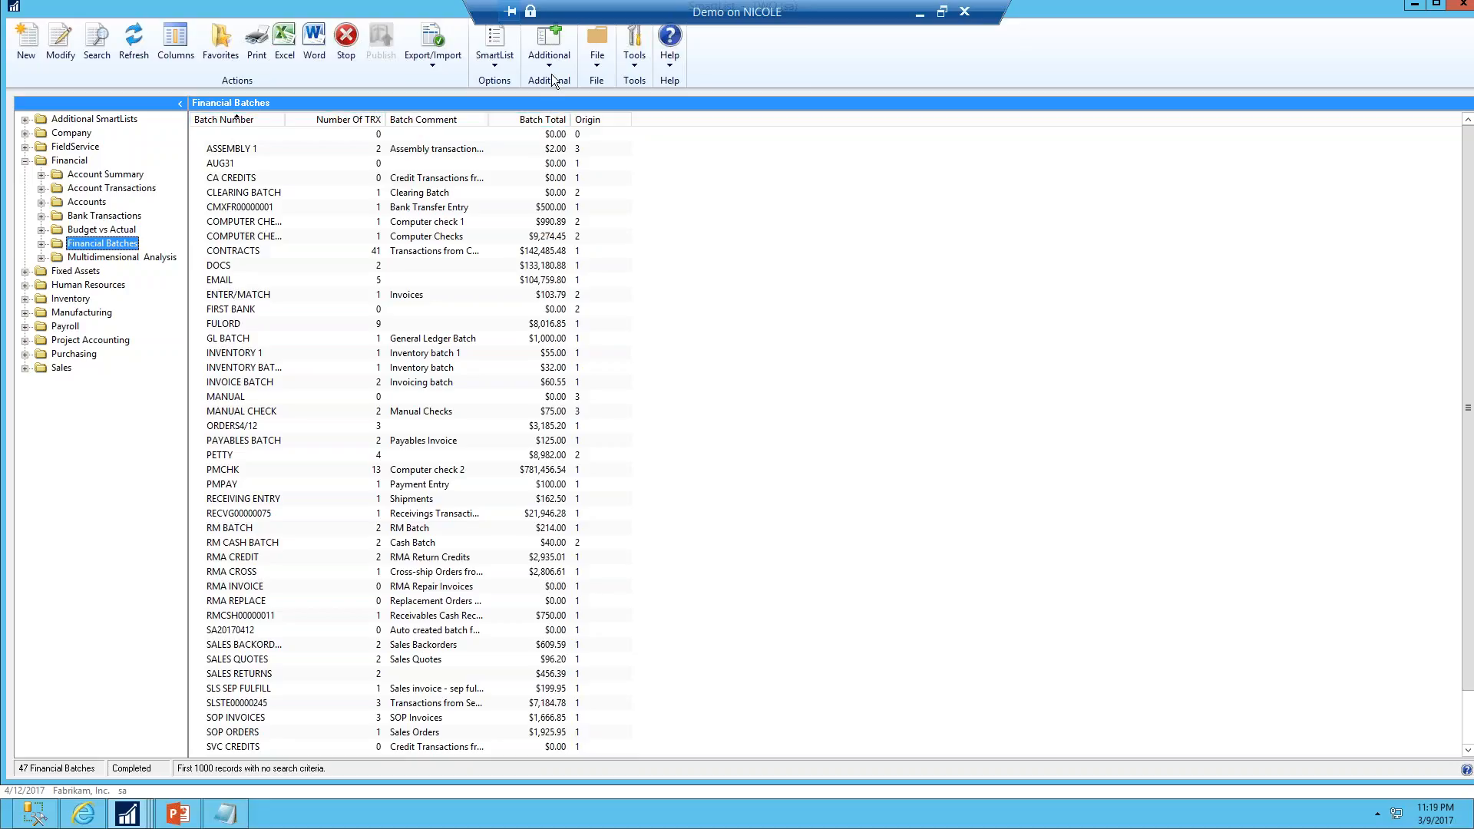
Check the Origin choices offered in the Batch Entry window for the selected batch
left_click(608, 397)
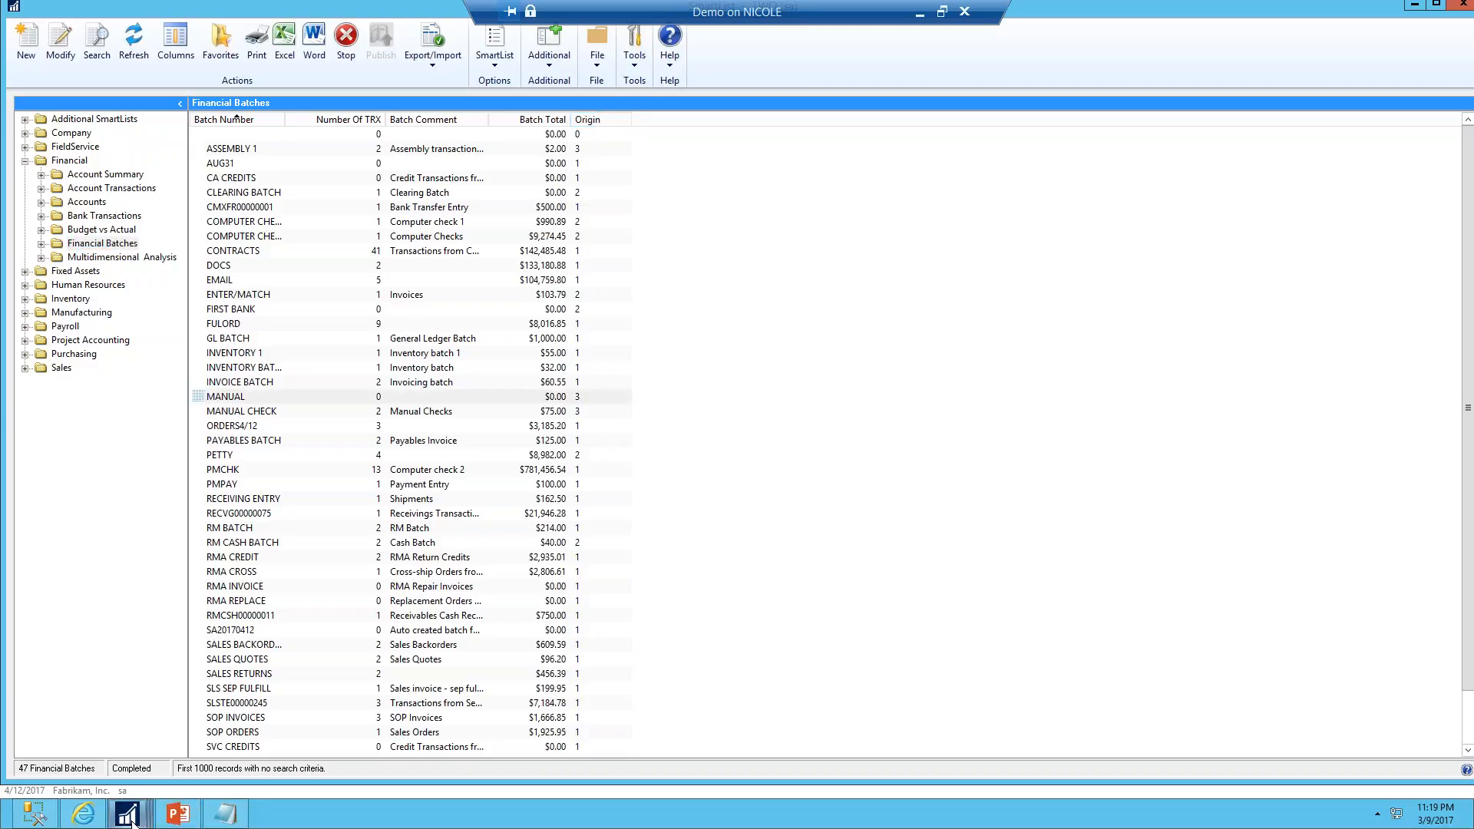
mouse_move(128, 813)
left_click(474, 756)
left_click(524, 253)
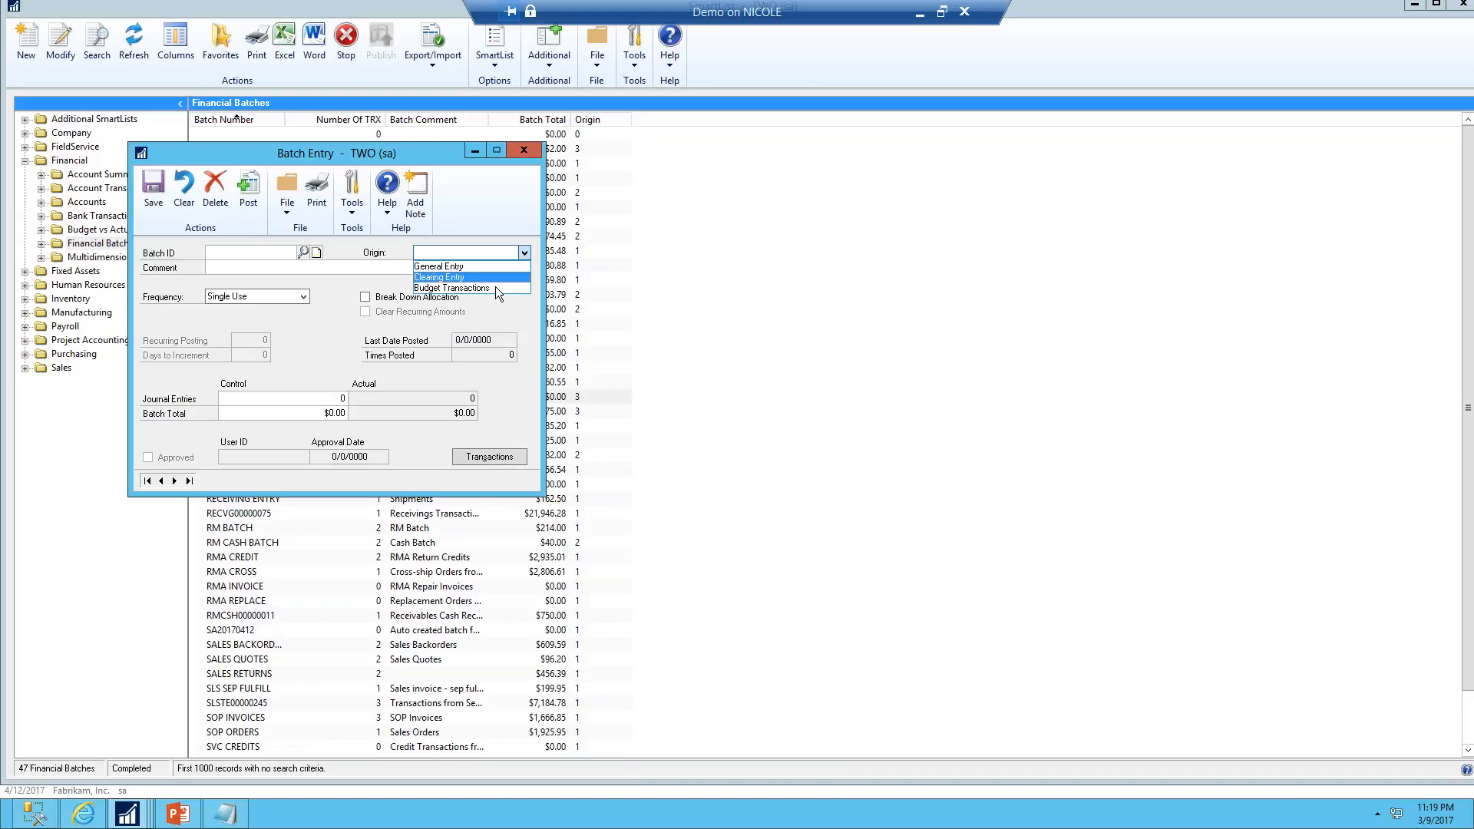
left_click(605, 278)
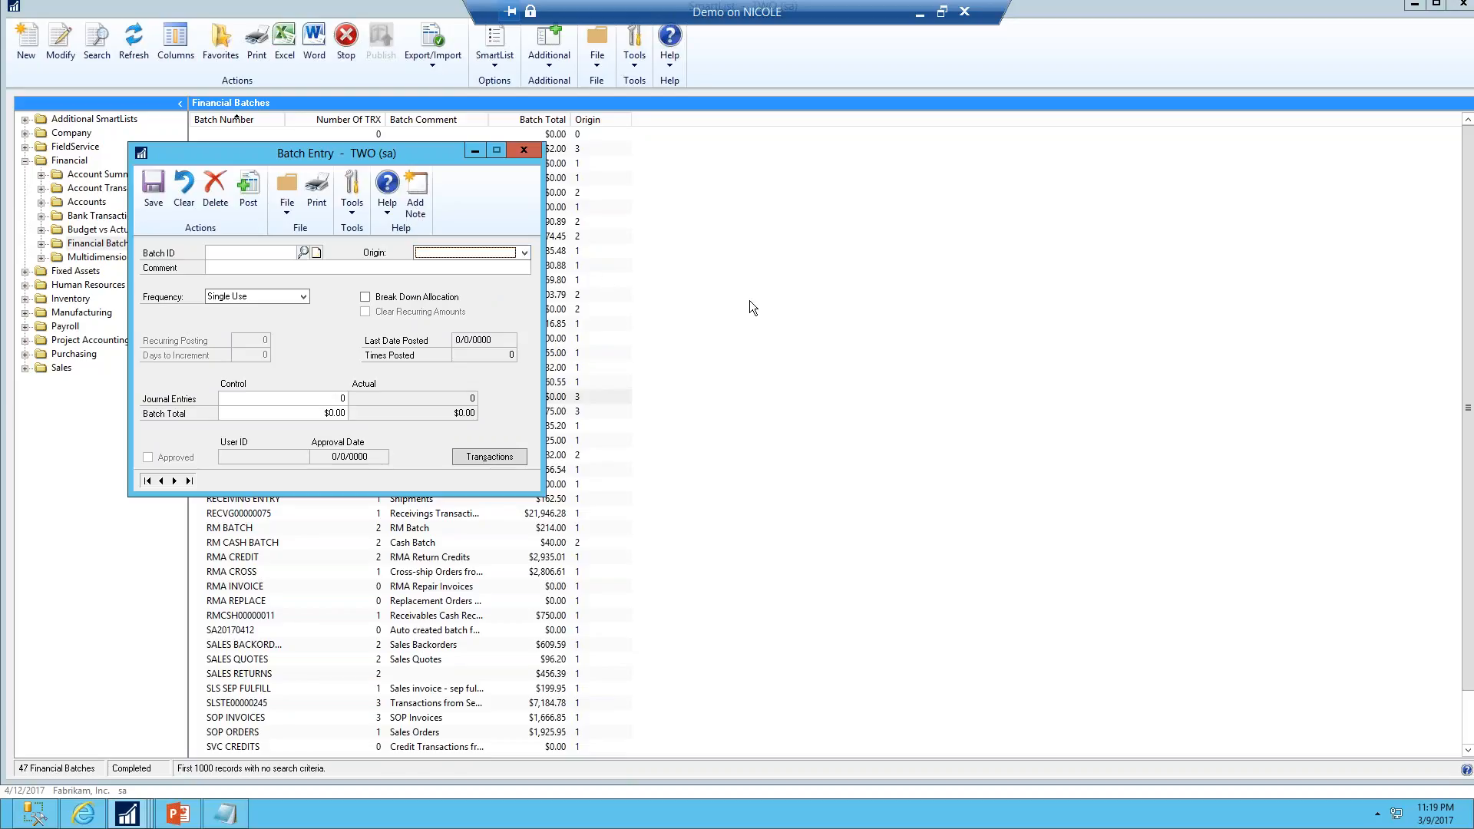
left_click(750, 301)
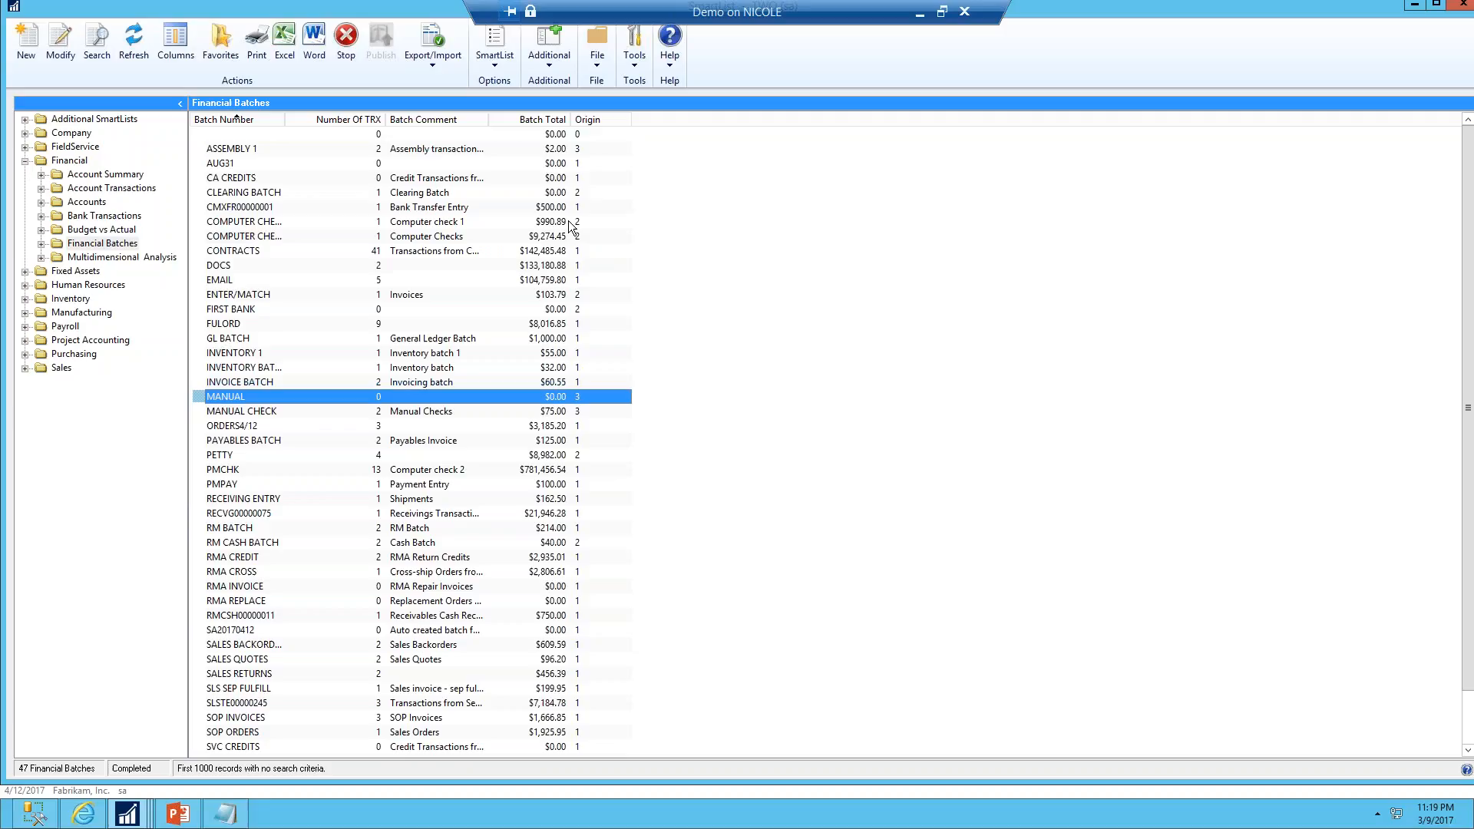
Open the Financial Batches SmartList in SmartList Builder and sort its fields by default status
left_click(64, 39)
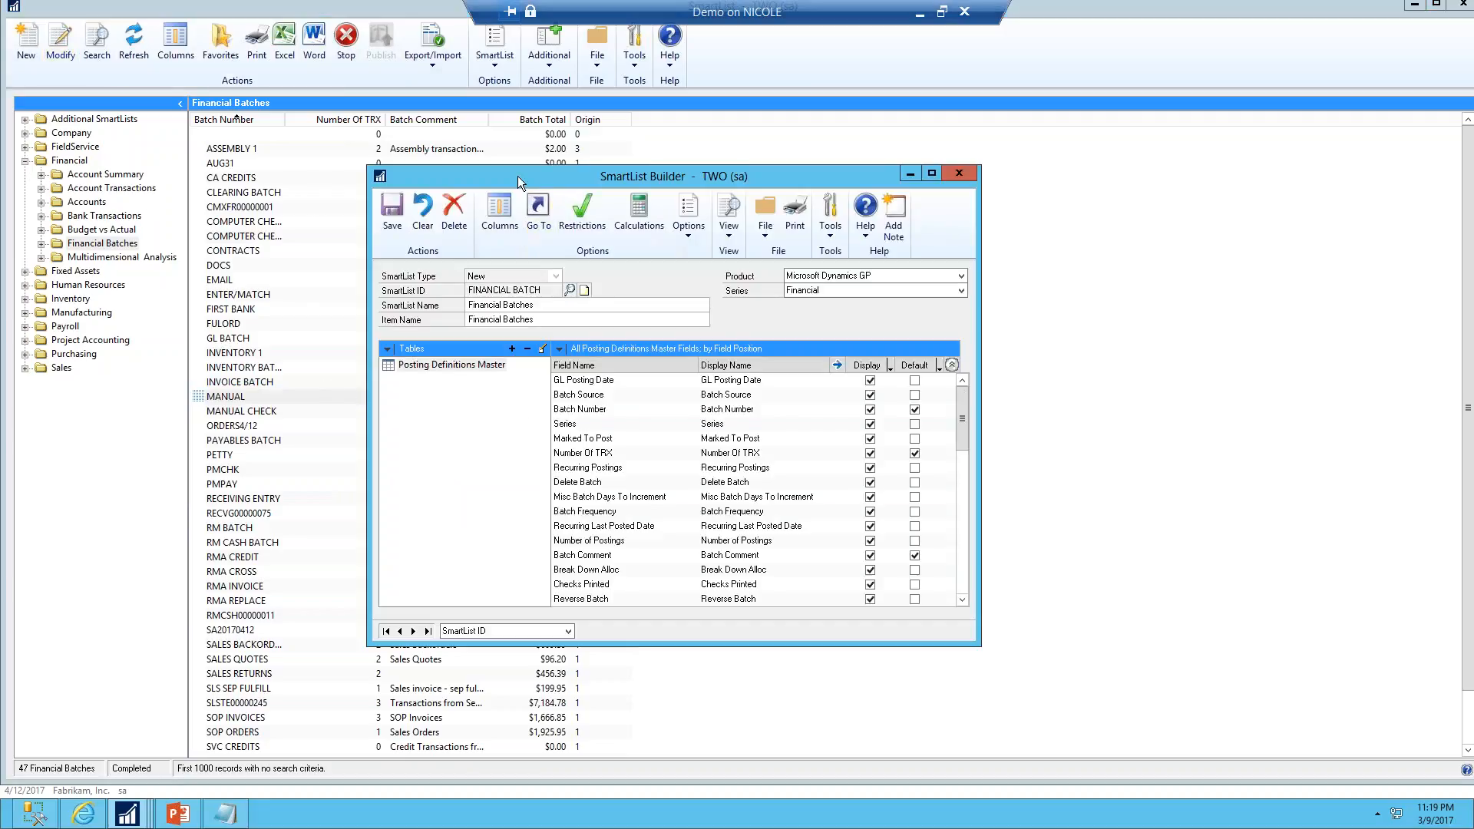
left_click_drag(517, 182, 518, 196)
left_click(565, 364)
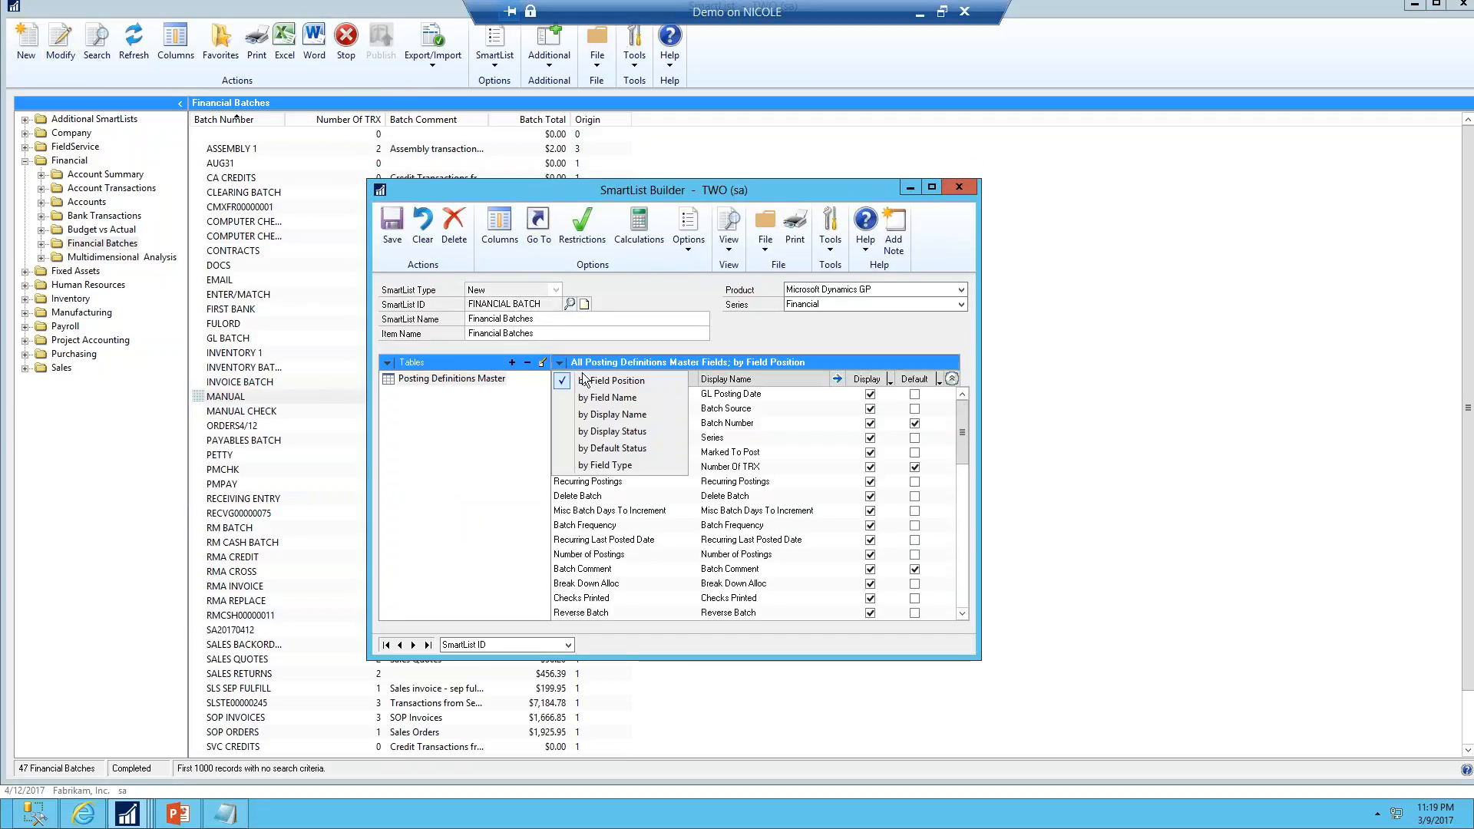
left_click(613, 448)
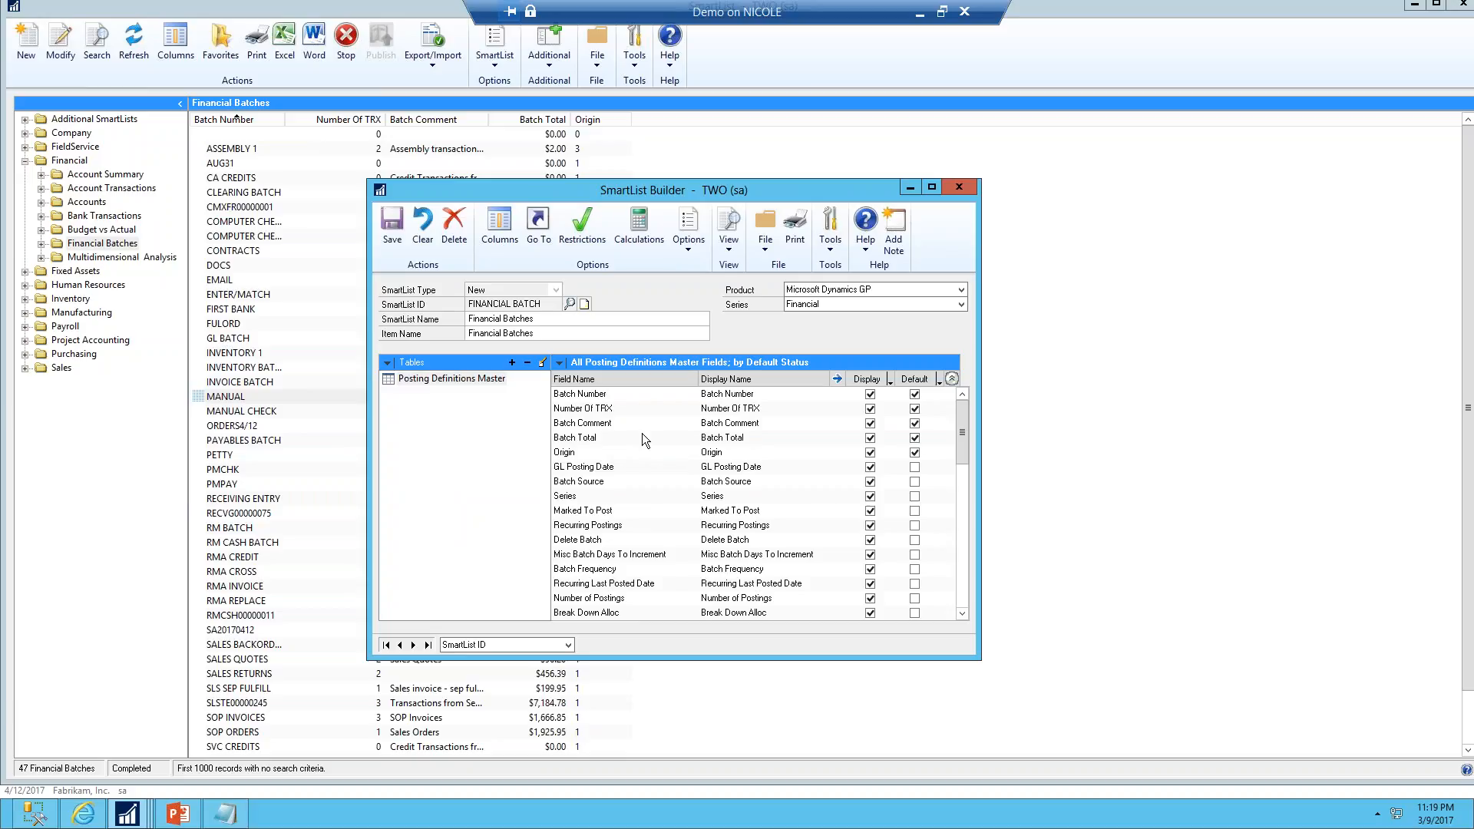
Rename the display names of Batch Number to Batch ID and Number Of TRX to Journal Entries
key("Tab")
left_click(780, 393)
key("BackSpace")
key("BackSpace")
key("BackSpace")
key("BackSpace")
key("BackSpace")
key("BackSpace")
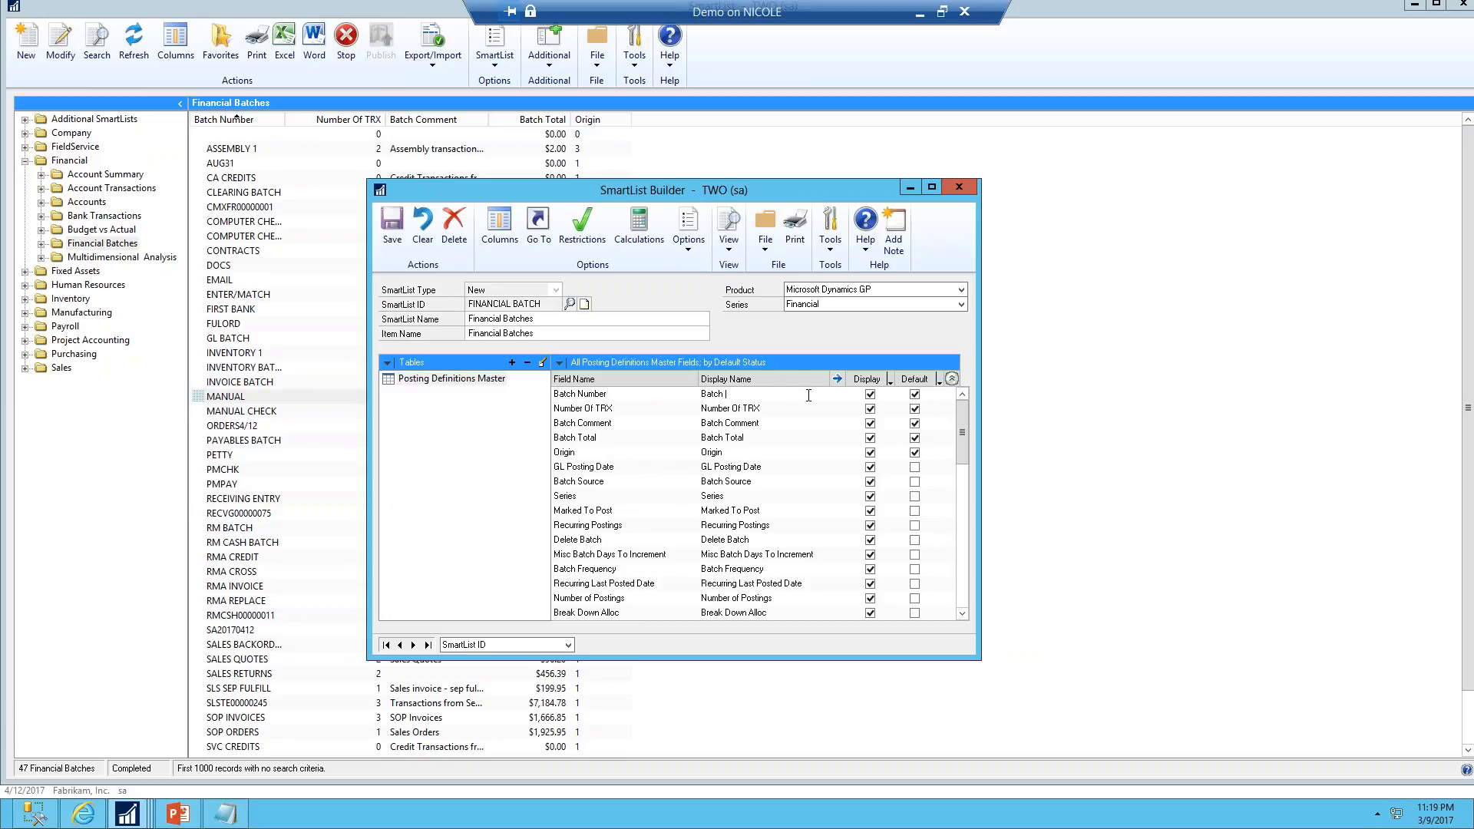
type("ID")
left_click(822, 407)
type("Journal Entries")
Set the Origin field's list values to 1 General Entry, 2 Clearing Entry and 3 Budget Transaction
left_click(711, 452)
left_click(842, 381)
key("Tab")
key("Tab")
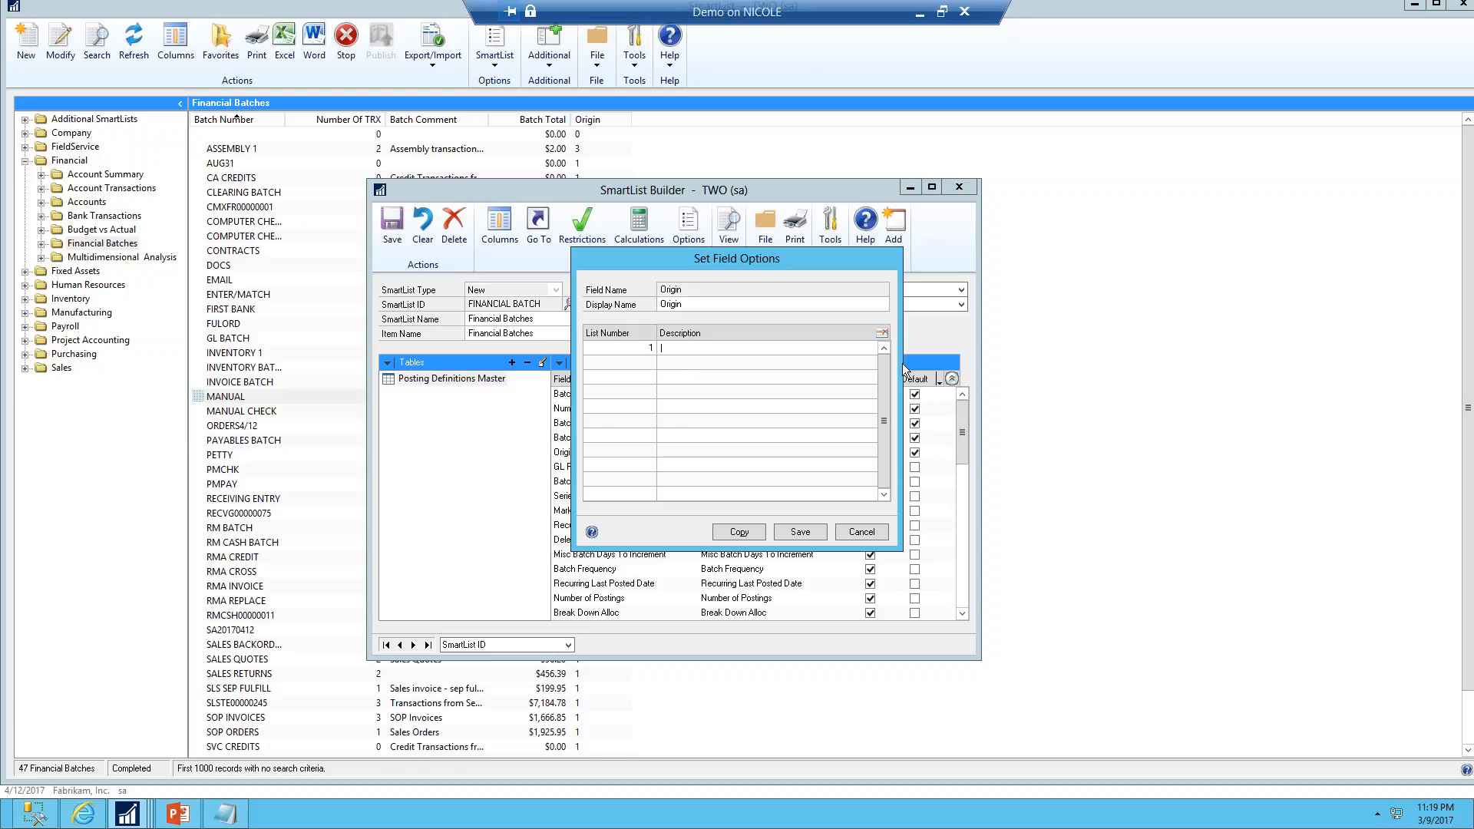
type("General Entry")
key("Tab")
type("2")
key("Tab")
type("Clearing Entry")
type("3")
key("Tab")
type("Budget Transaction")
left_click(795, 535)
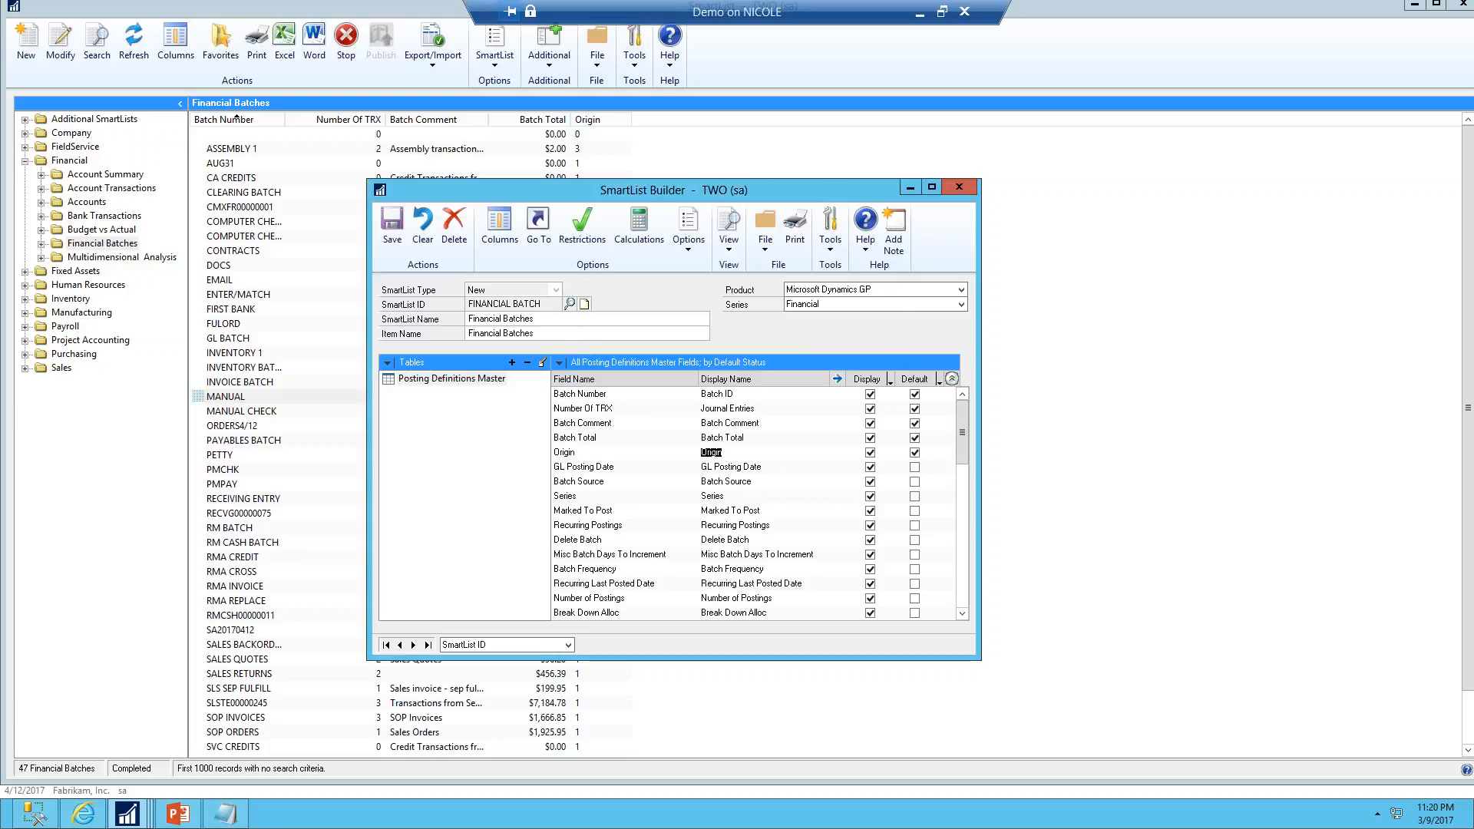
Review the field options of Batch Number and Batch Total without changing them
left_click(729, 394)
left_click(838, 379)
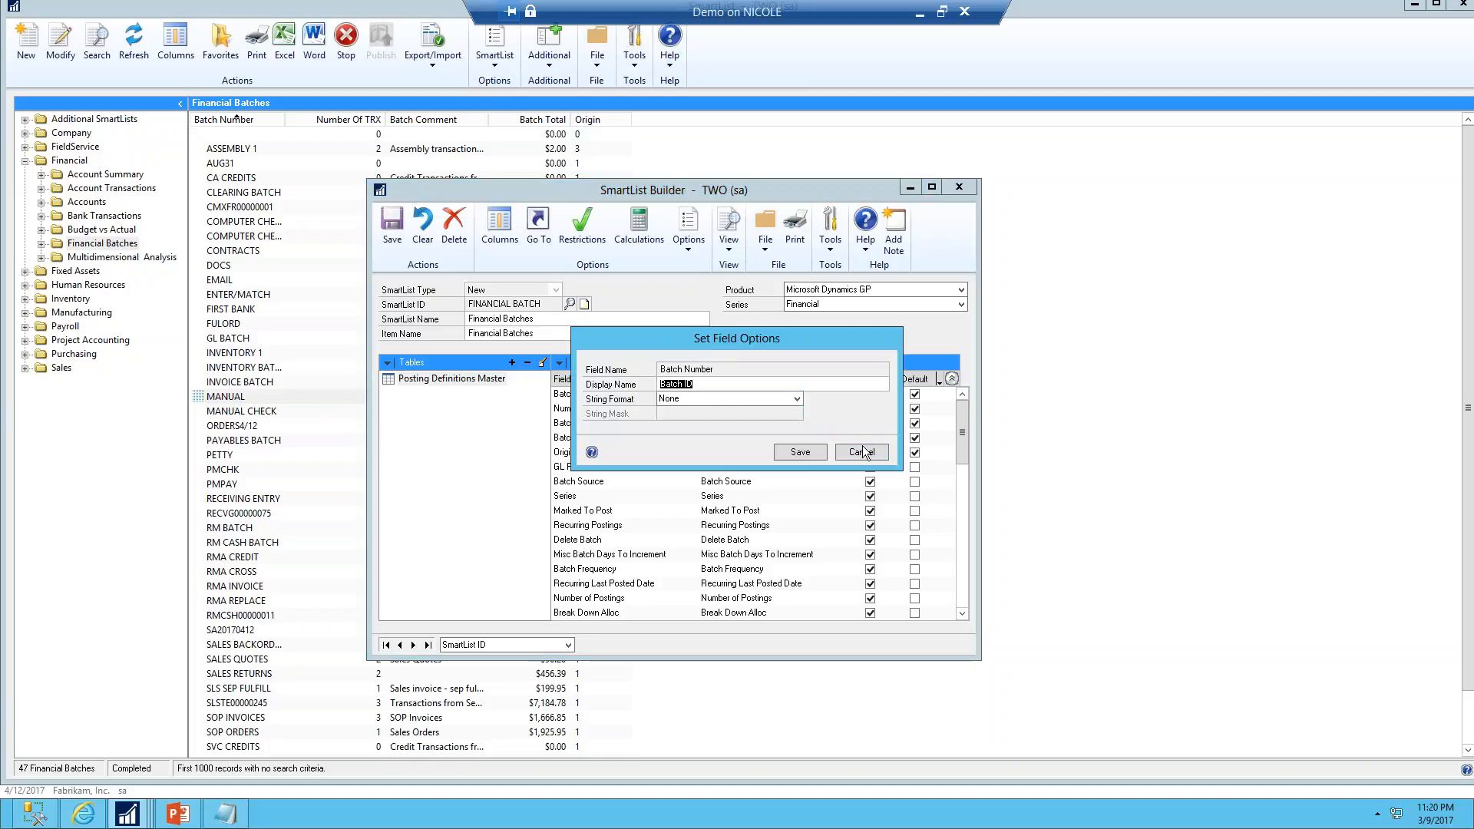
left_click(862, 453)
left_click(726, 437)
left_click(836, 378)
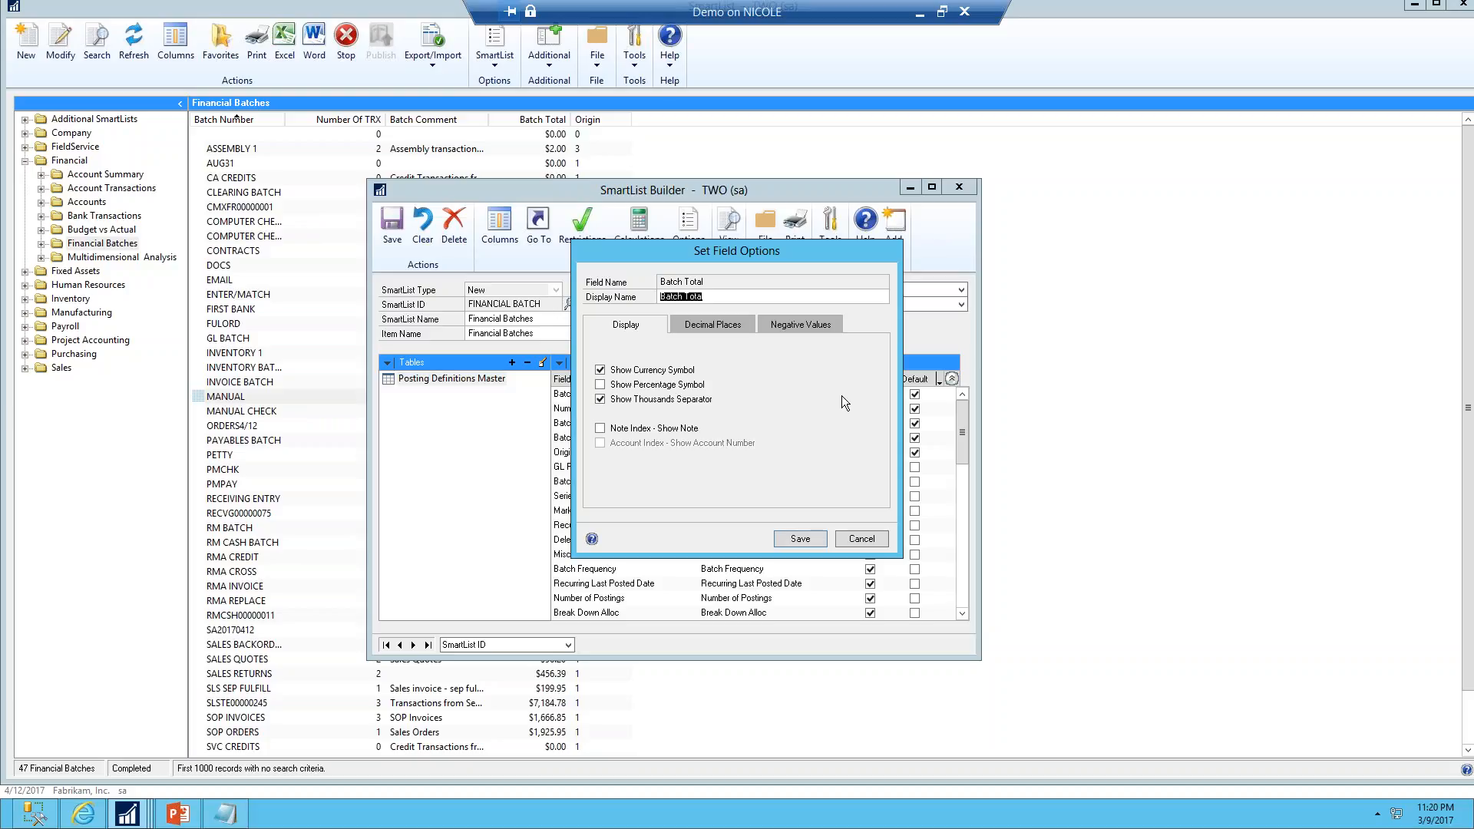
left_click(863, 542)
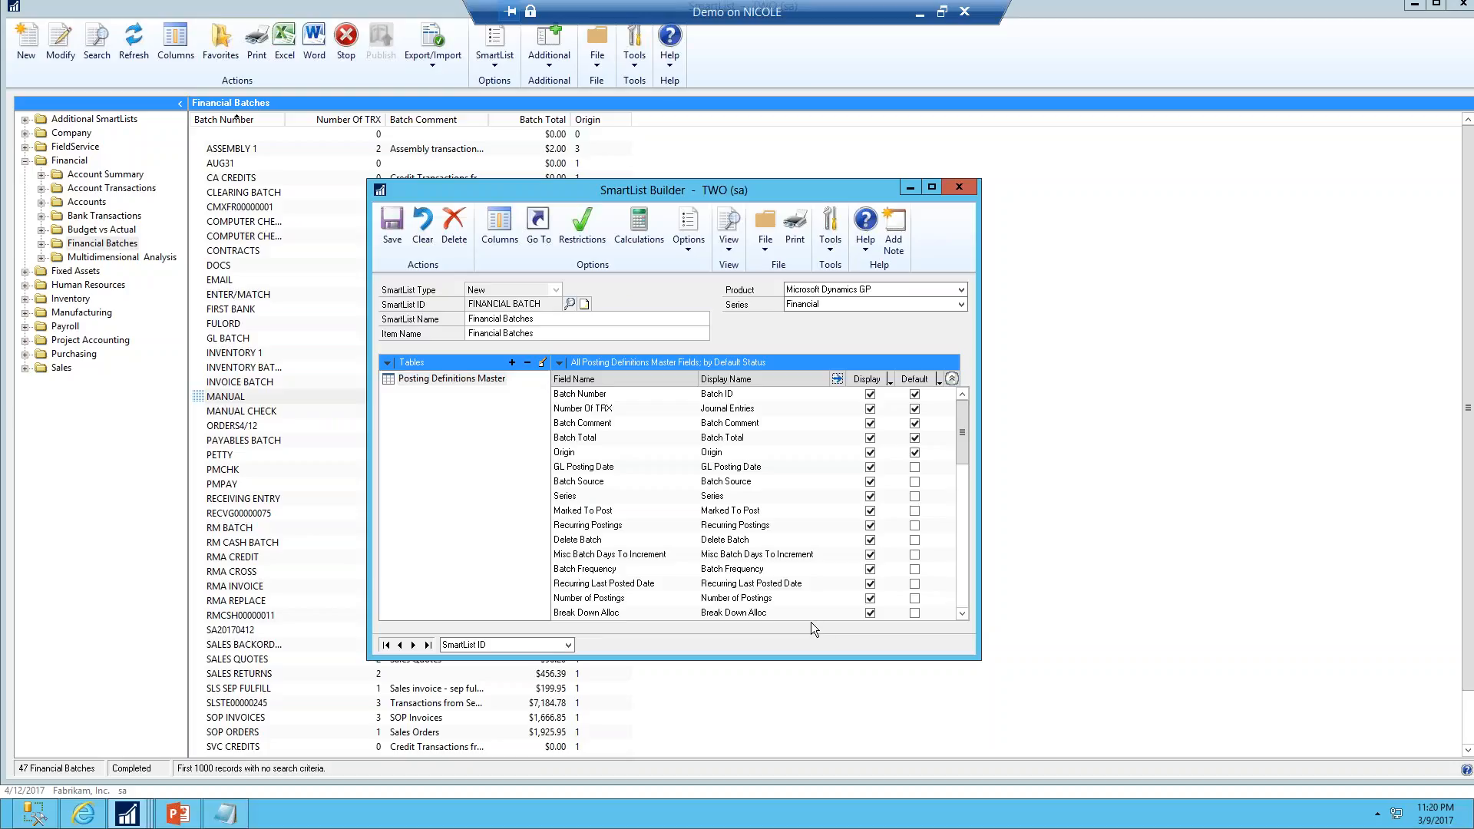
Add a restriction so that Series is equal to Financial
left_click(582, 225)
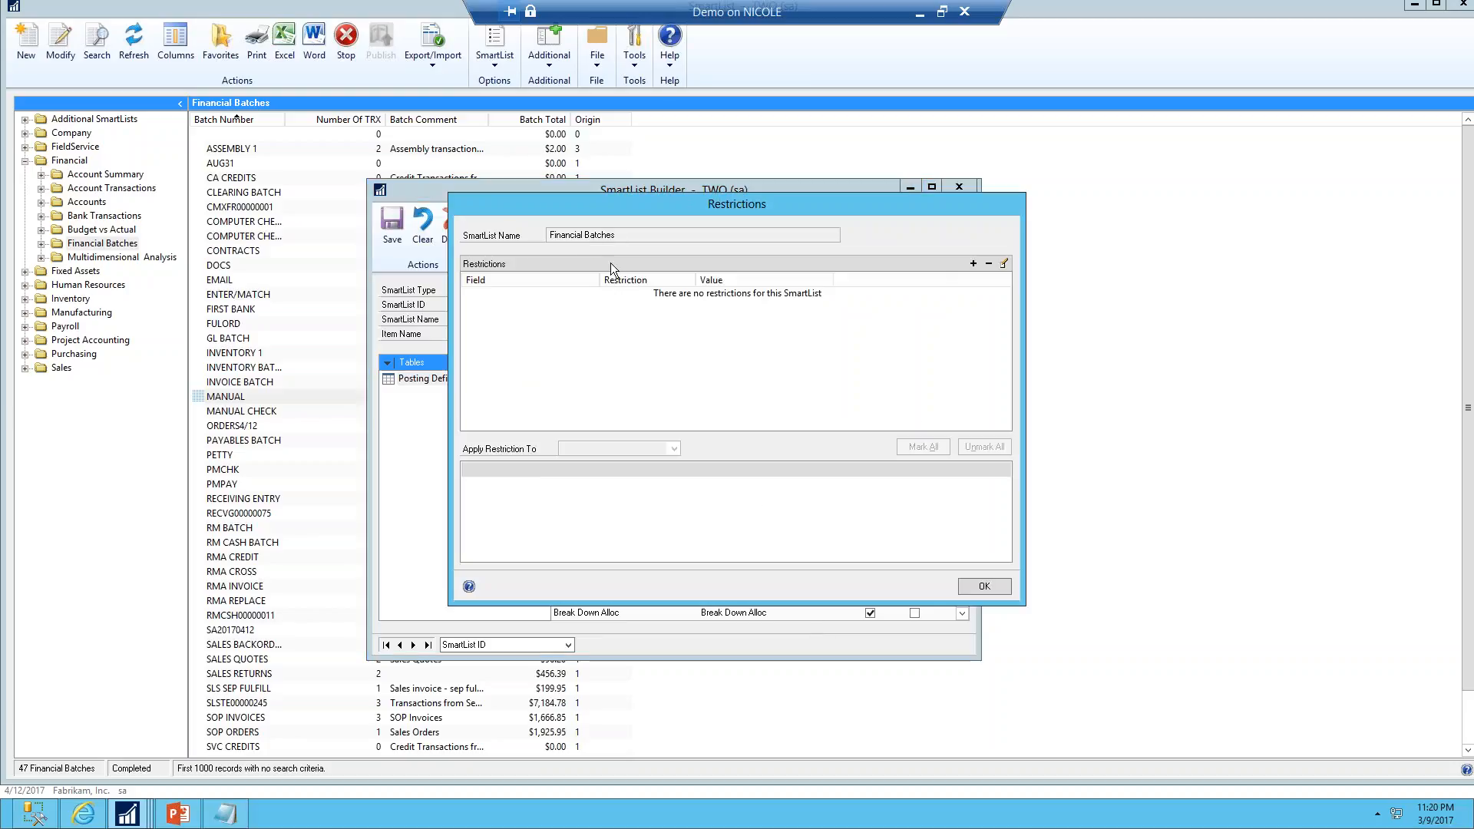
left_click(973, 263)
left_click(739, 319)
key("s")
left_click(675, 408)
left_click(681, 334)
left_click(678, 347)
left_click(680, 347)
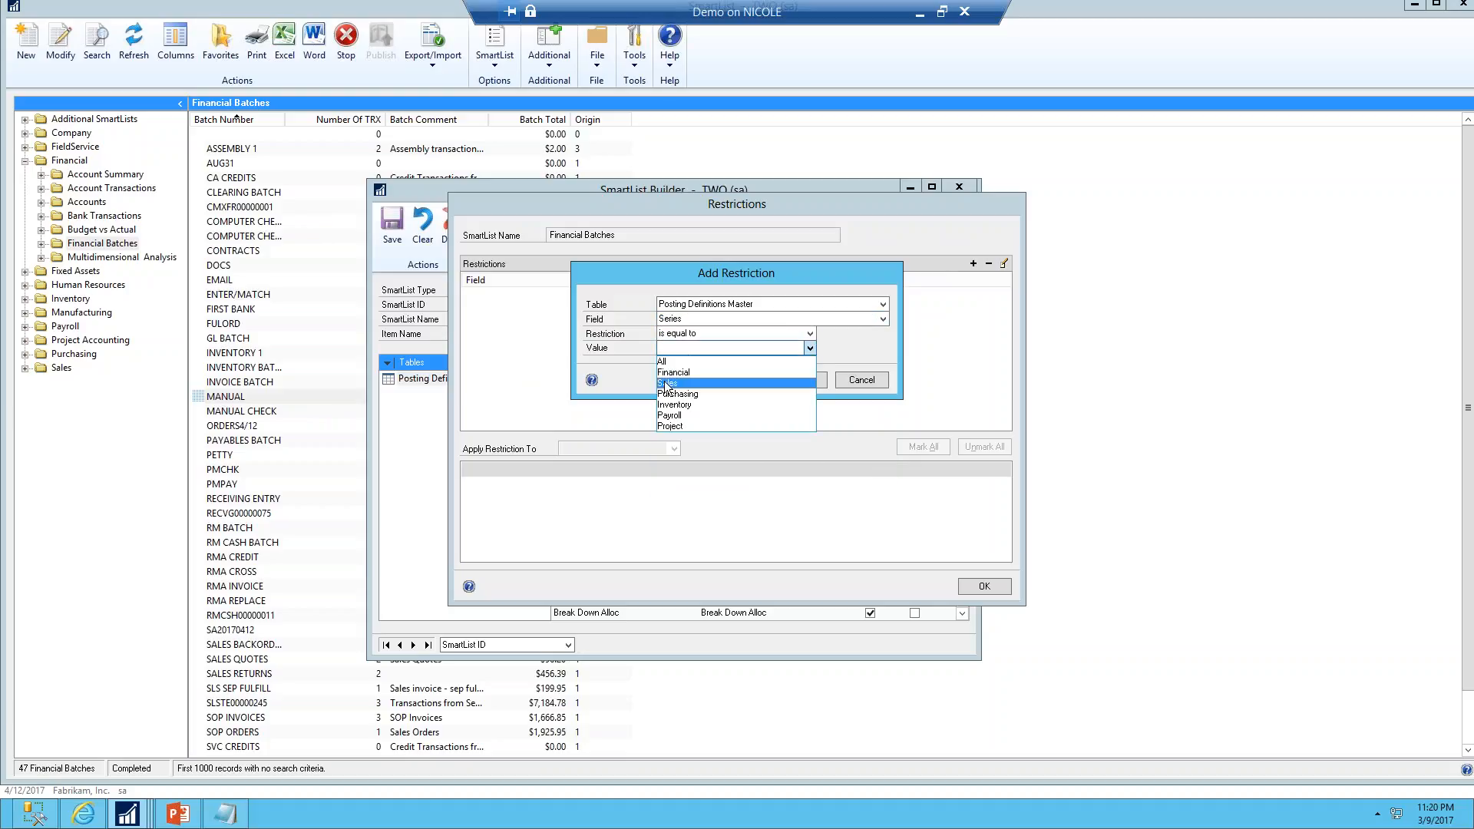
left_click(674, 372)
left_click(799, 377)
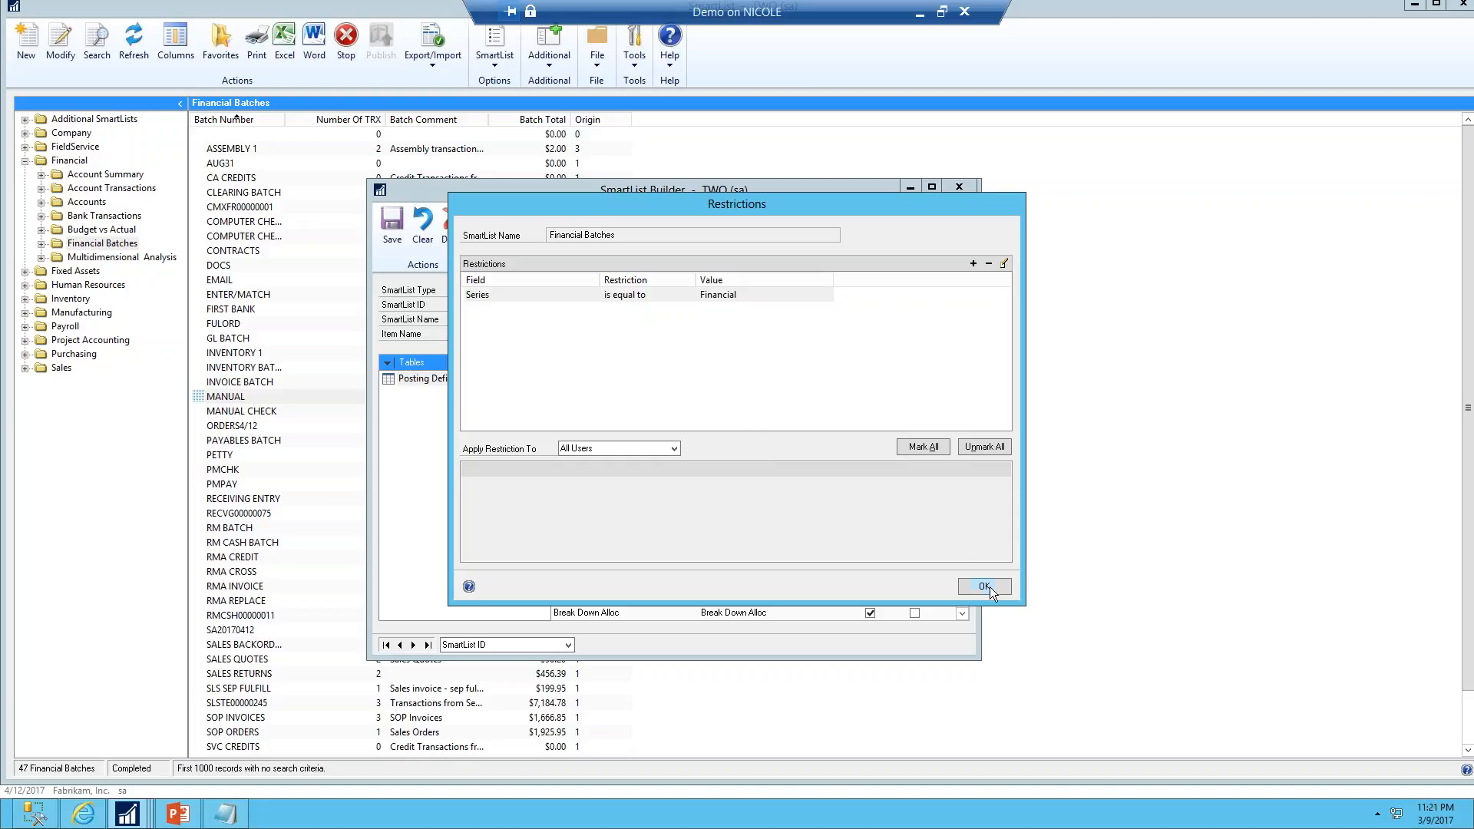
Apply the restriction to All Users and close the Restrictions window
left_click(671, 448)
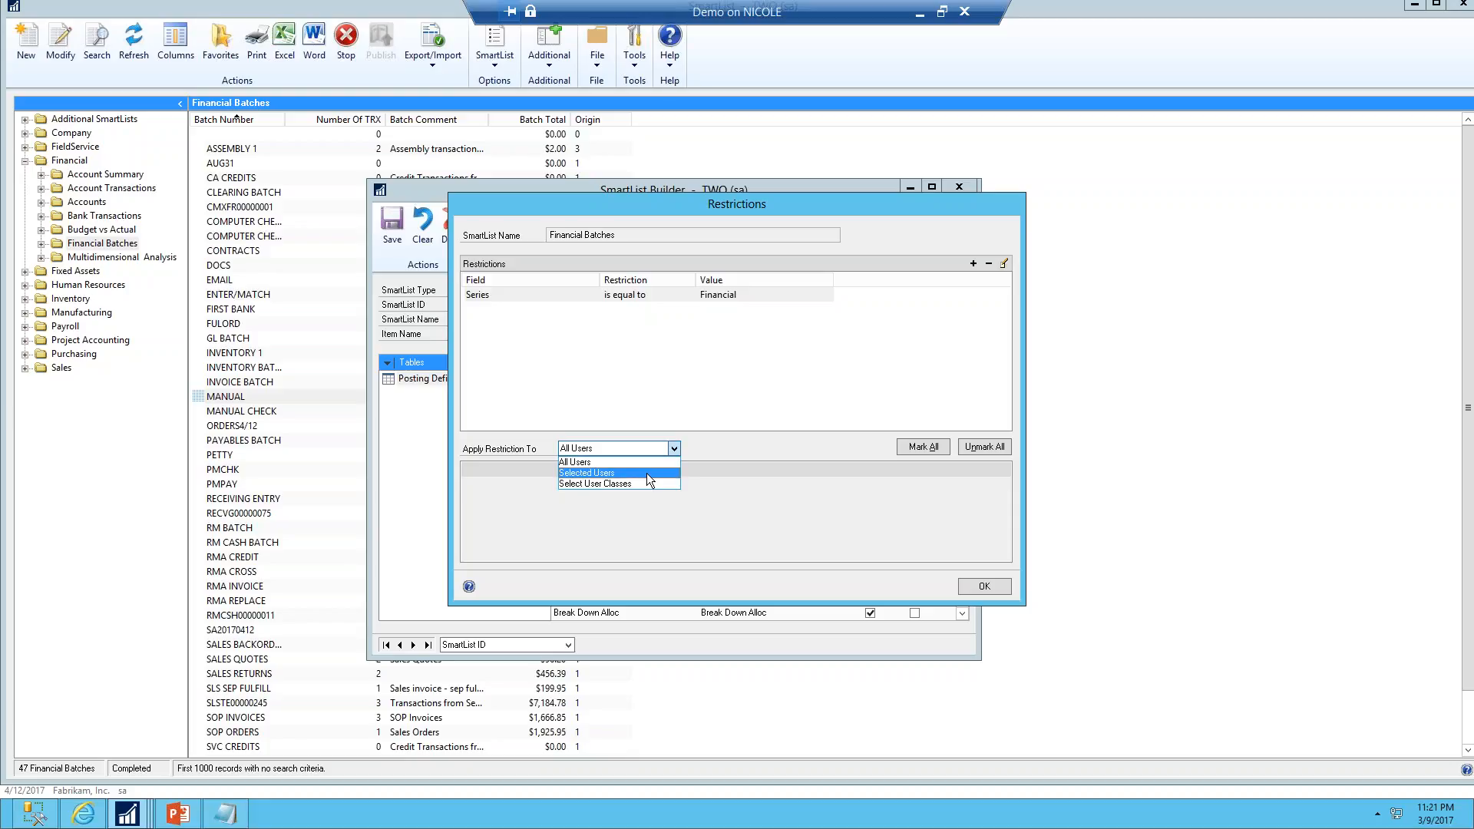
left_click(646, 473)
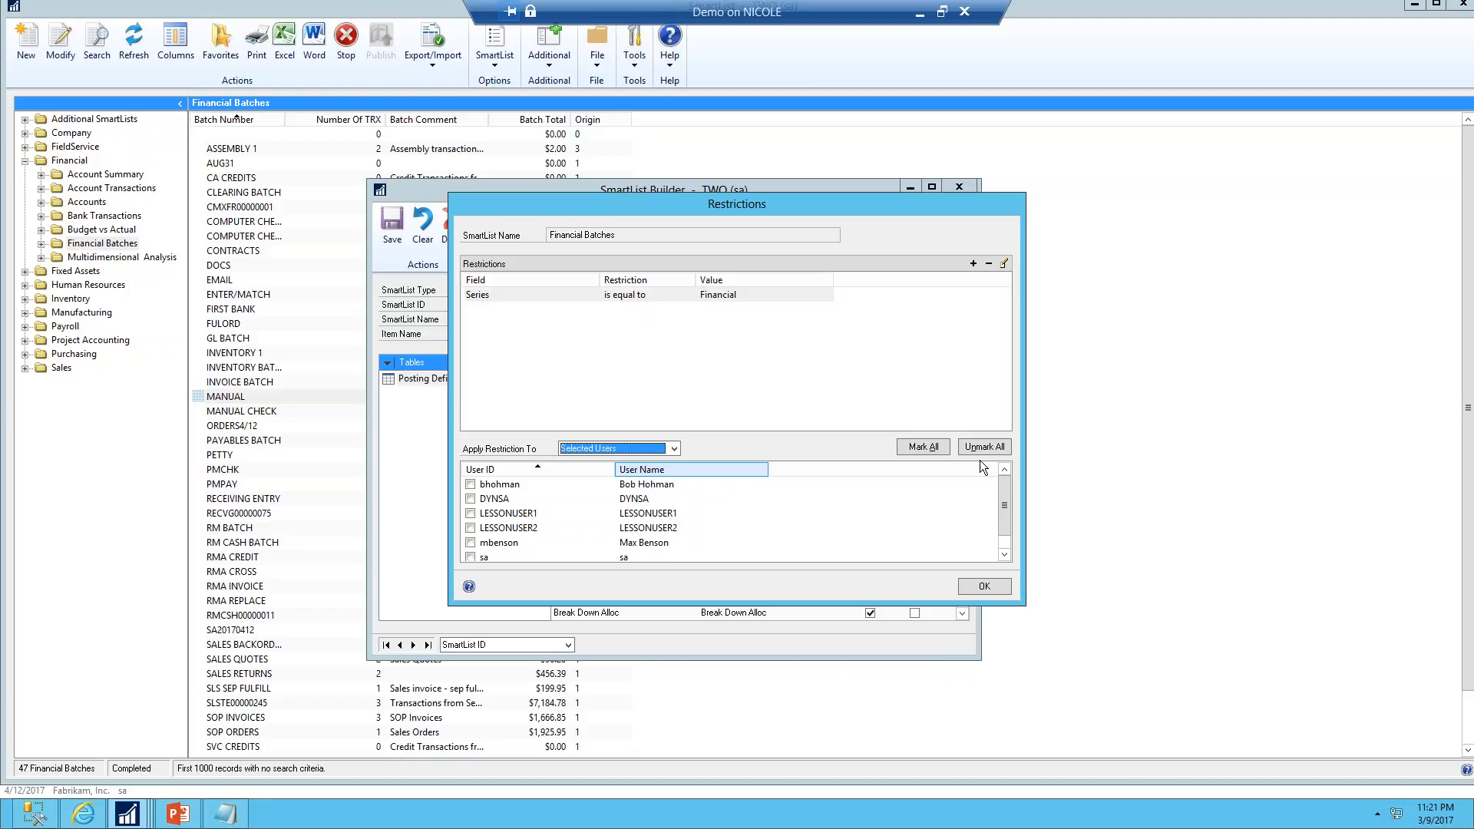
left_click(982, 588)
left_click(674, 448)
left_click(580, 464)
left_click(984, 587)
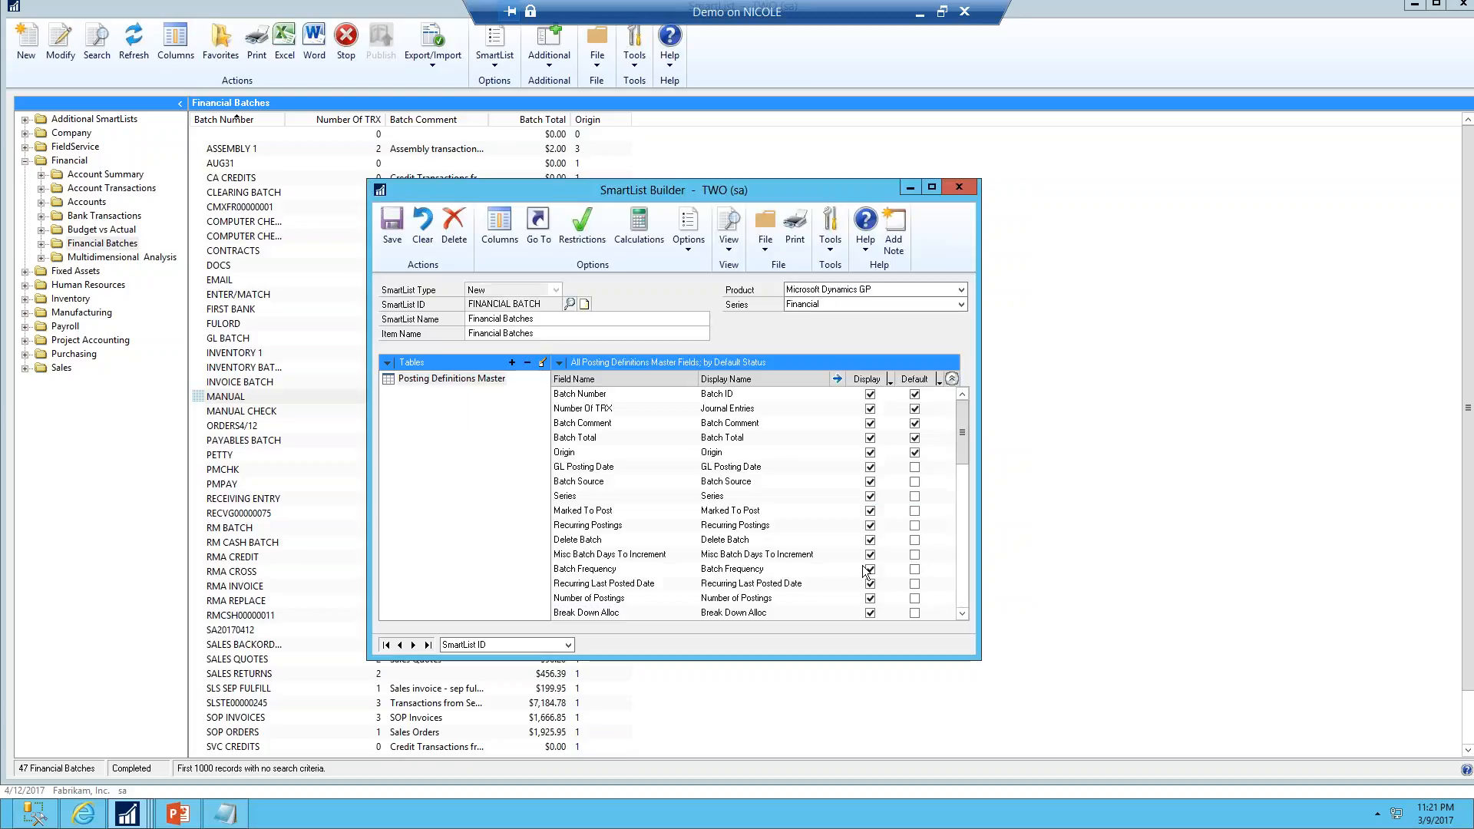
Save the SmartList and widen the Origin column in the results
left_click(394, 223)
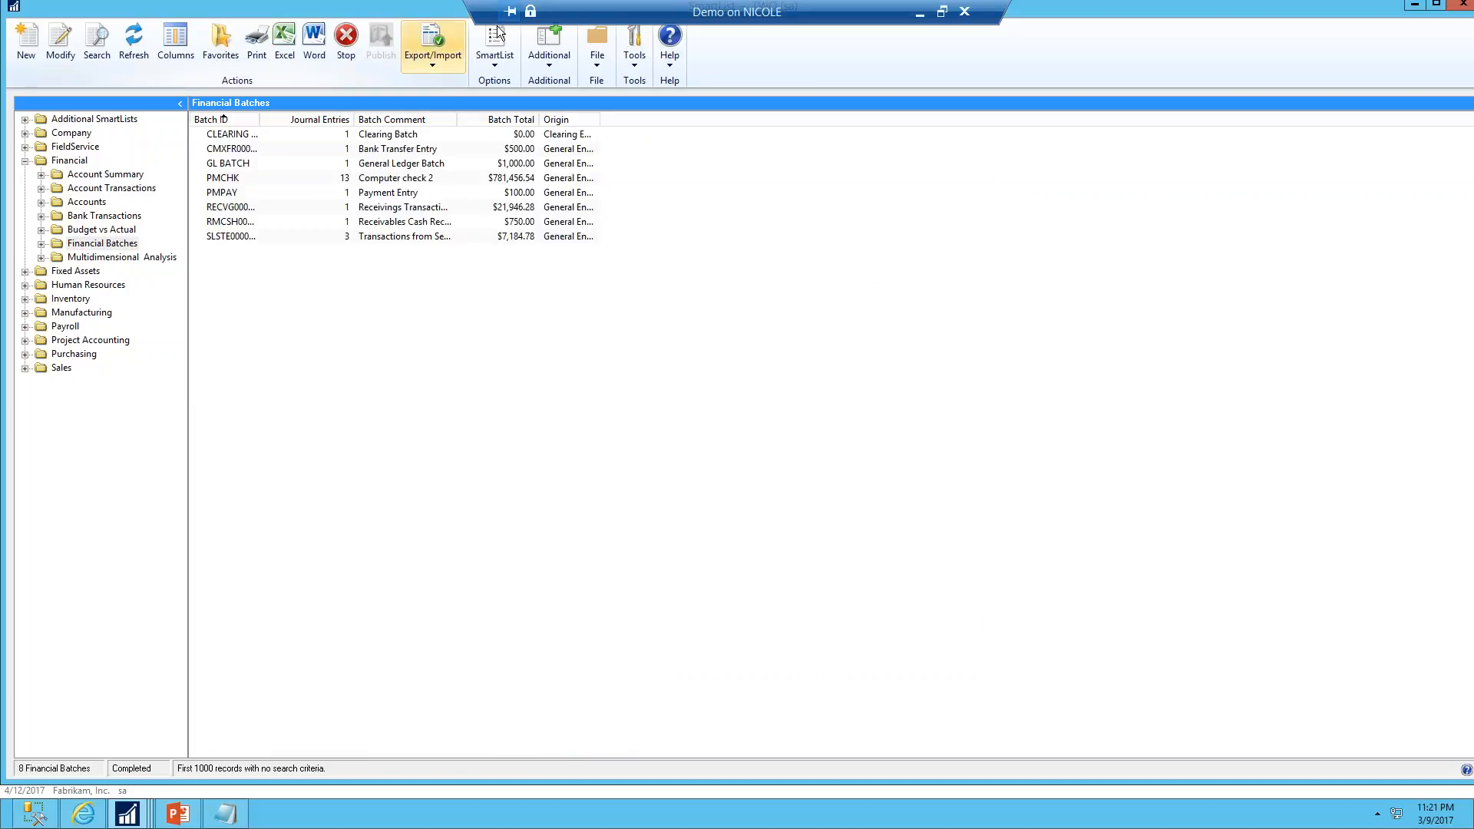
left_click_drag(601, 120, 687, 124)
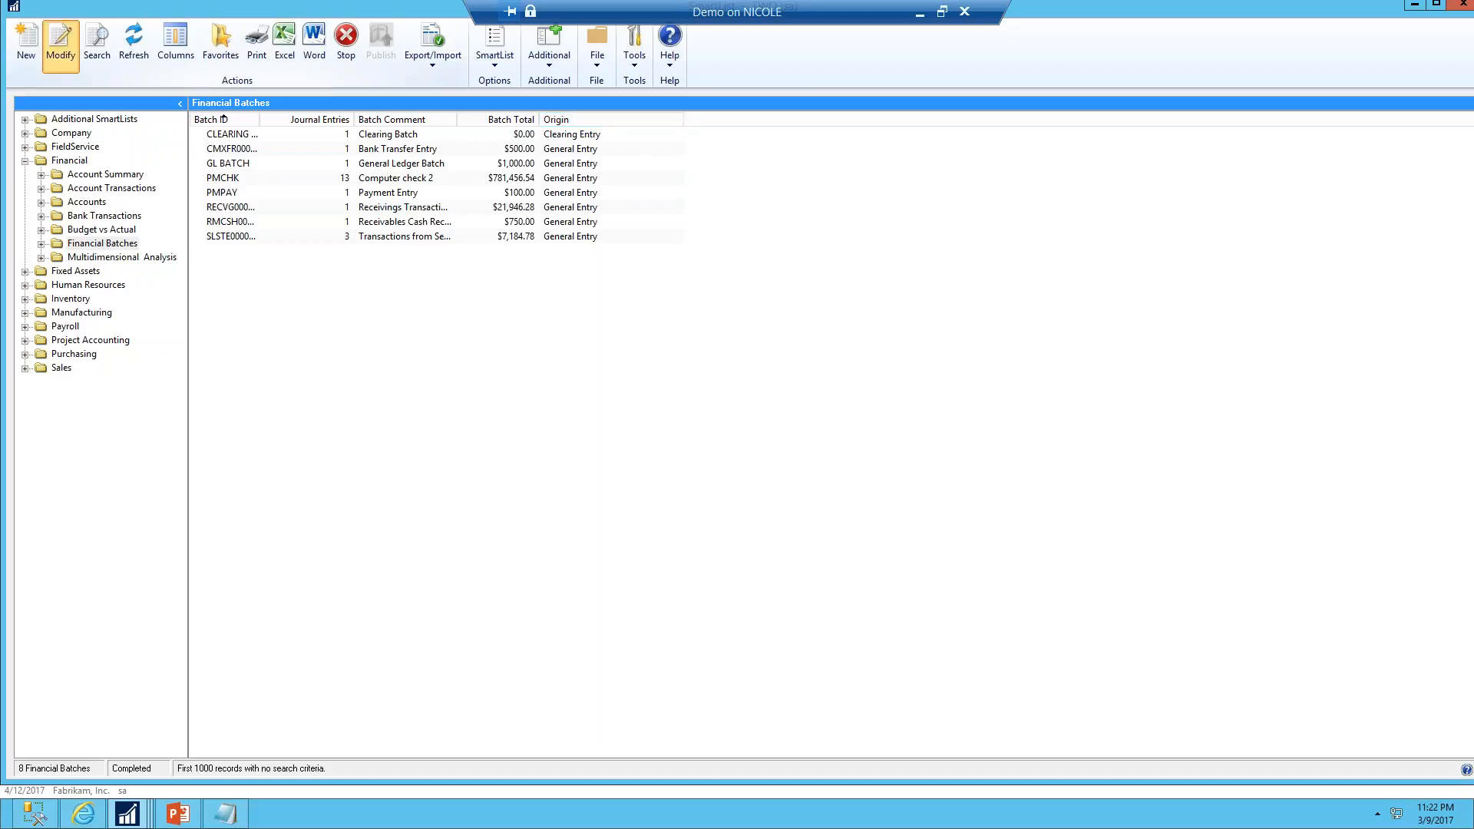
Reopen the SmartList in SmartList Builder and start a calculated field named Status of type String
left_click(48, 74)
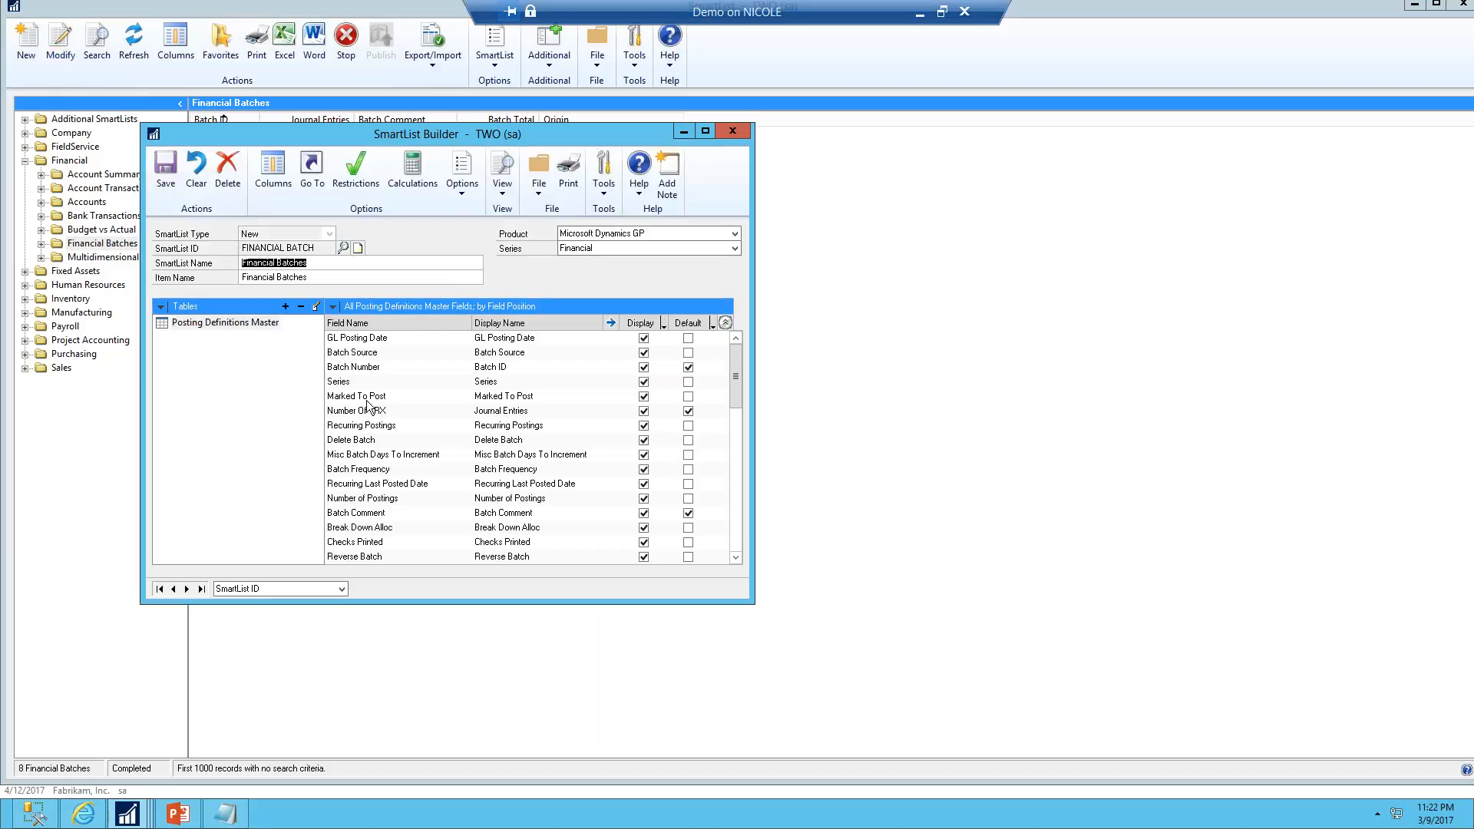
left_click(537, 471)
scroll(536, 474, "down", 1)
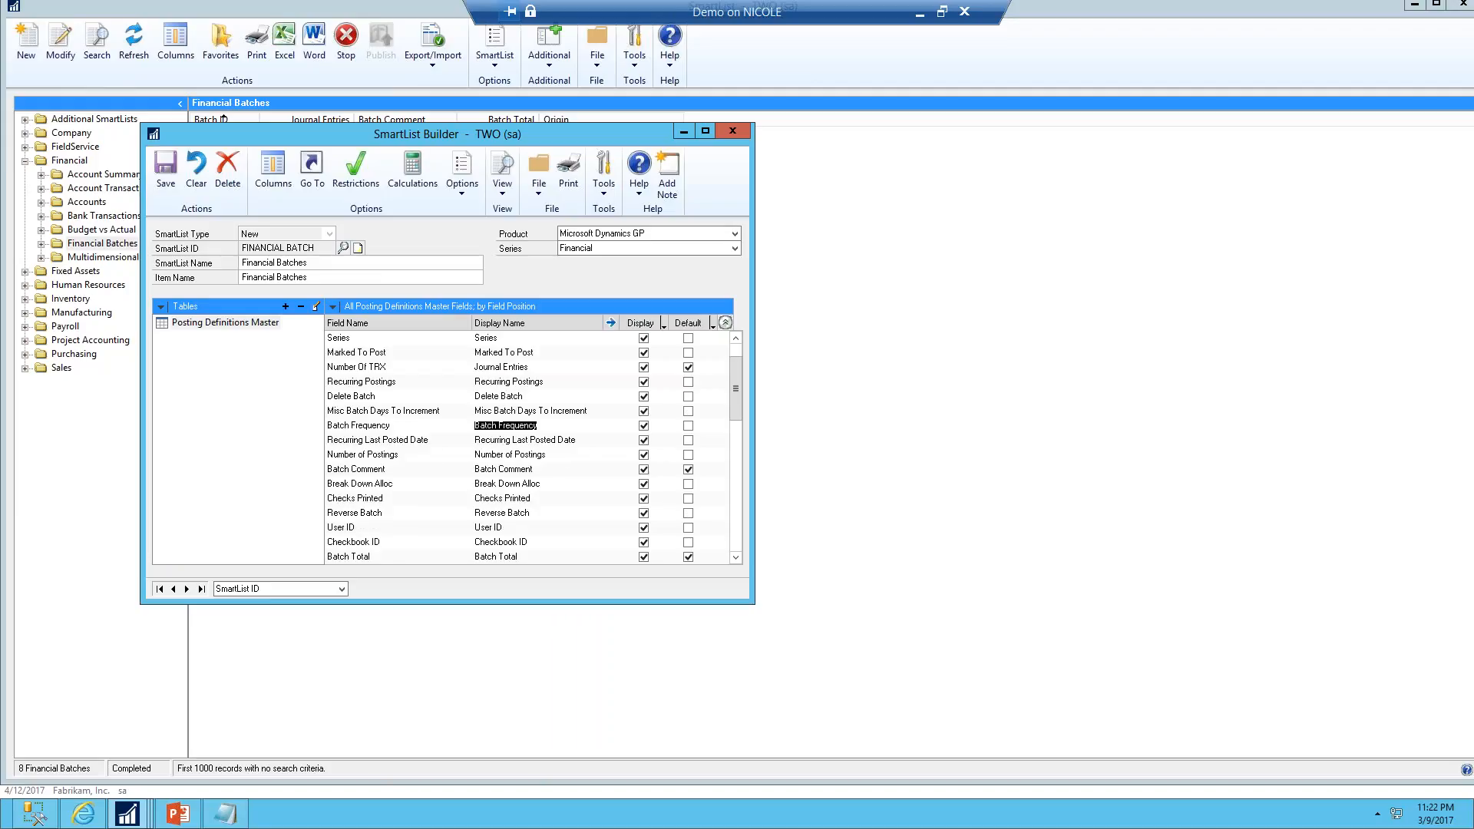
scroll(535, 474, "down", 4)
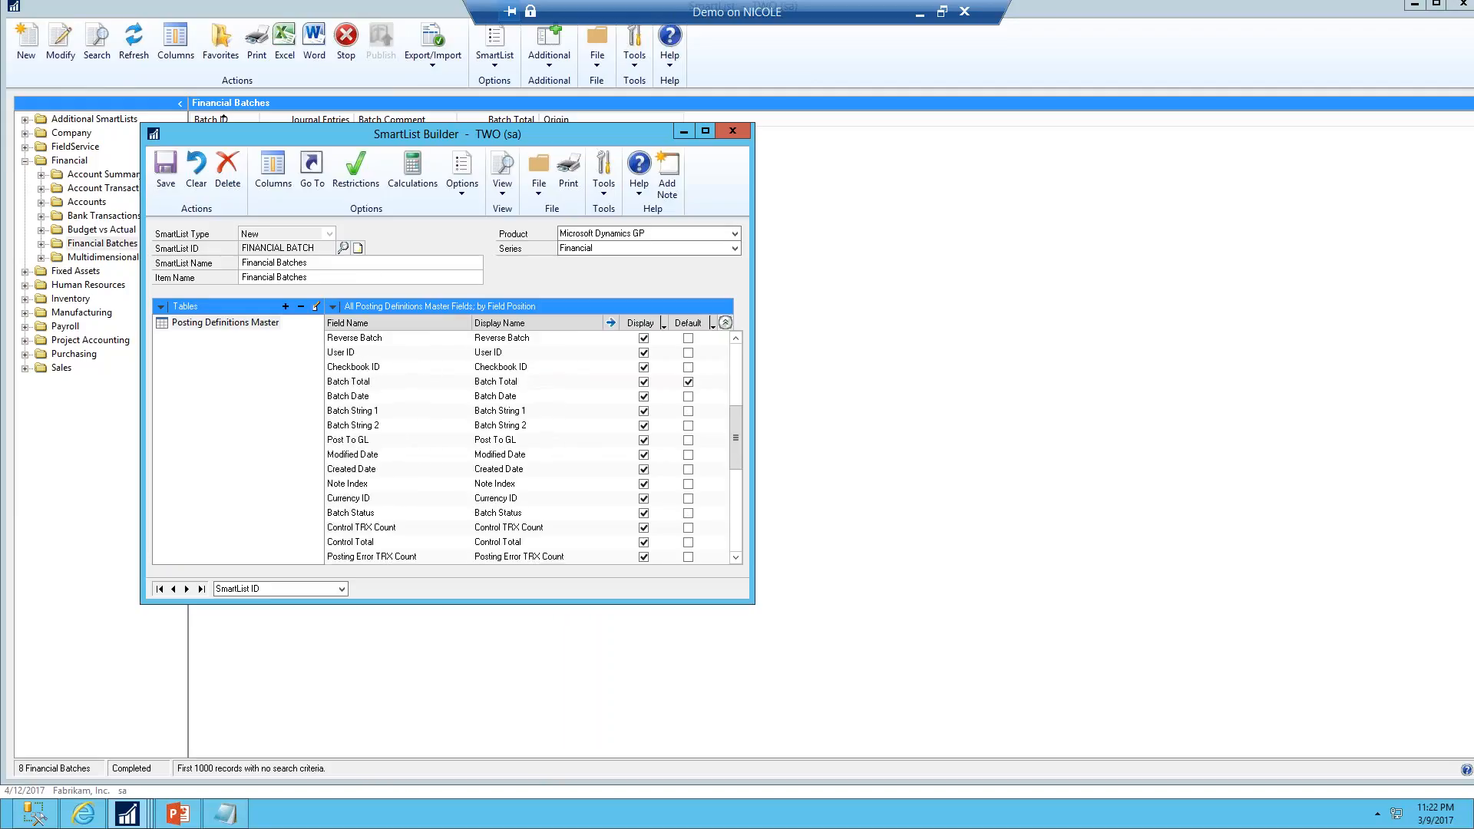
left_click(518, 510)
left_click(423, 191)
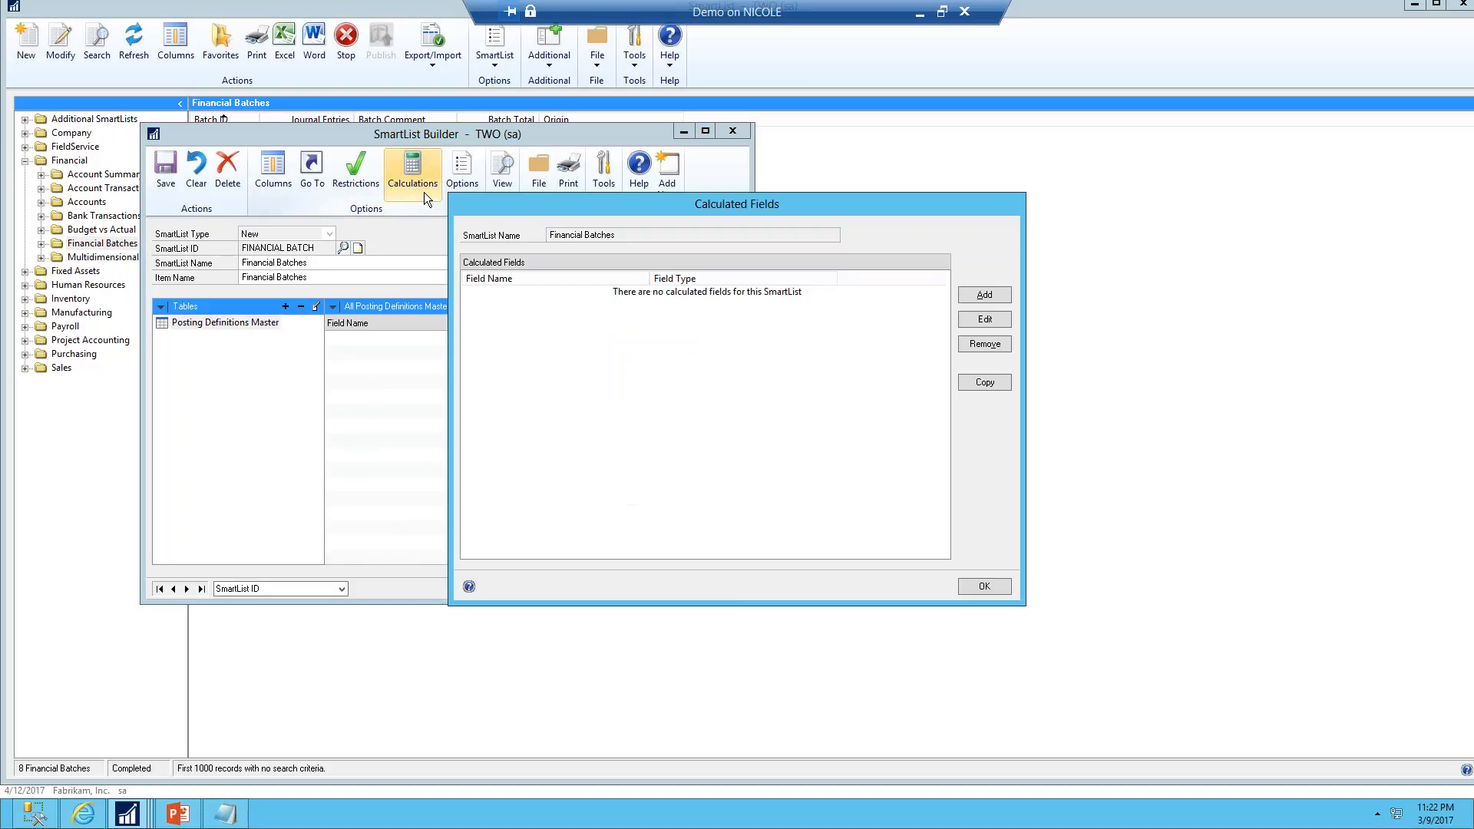
left_click(980, 483)
type("Status")
key("Tab")
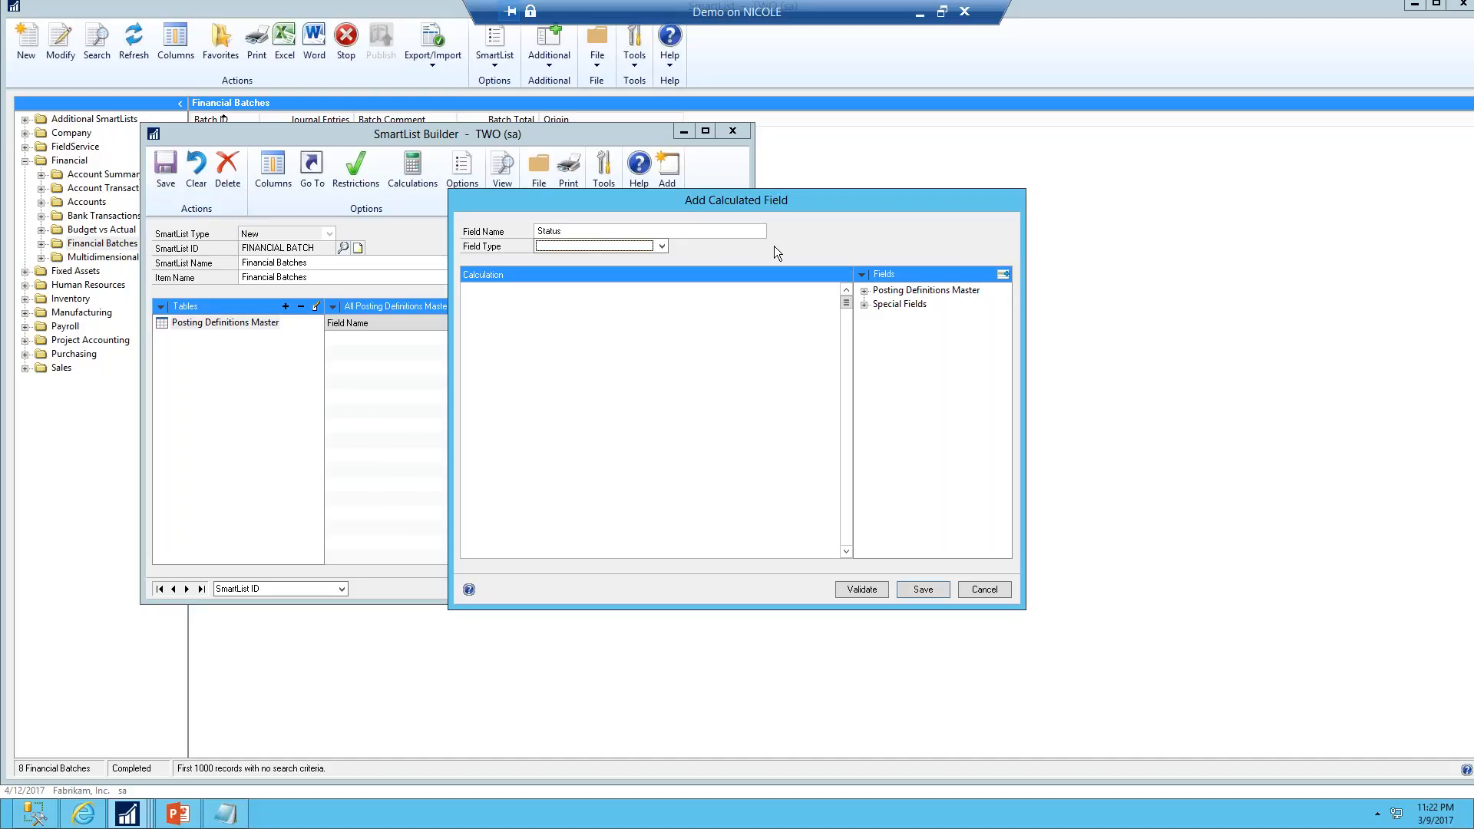
key("s")
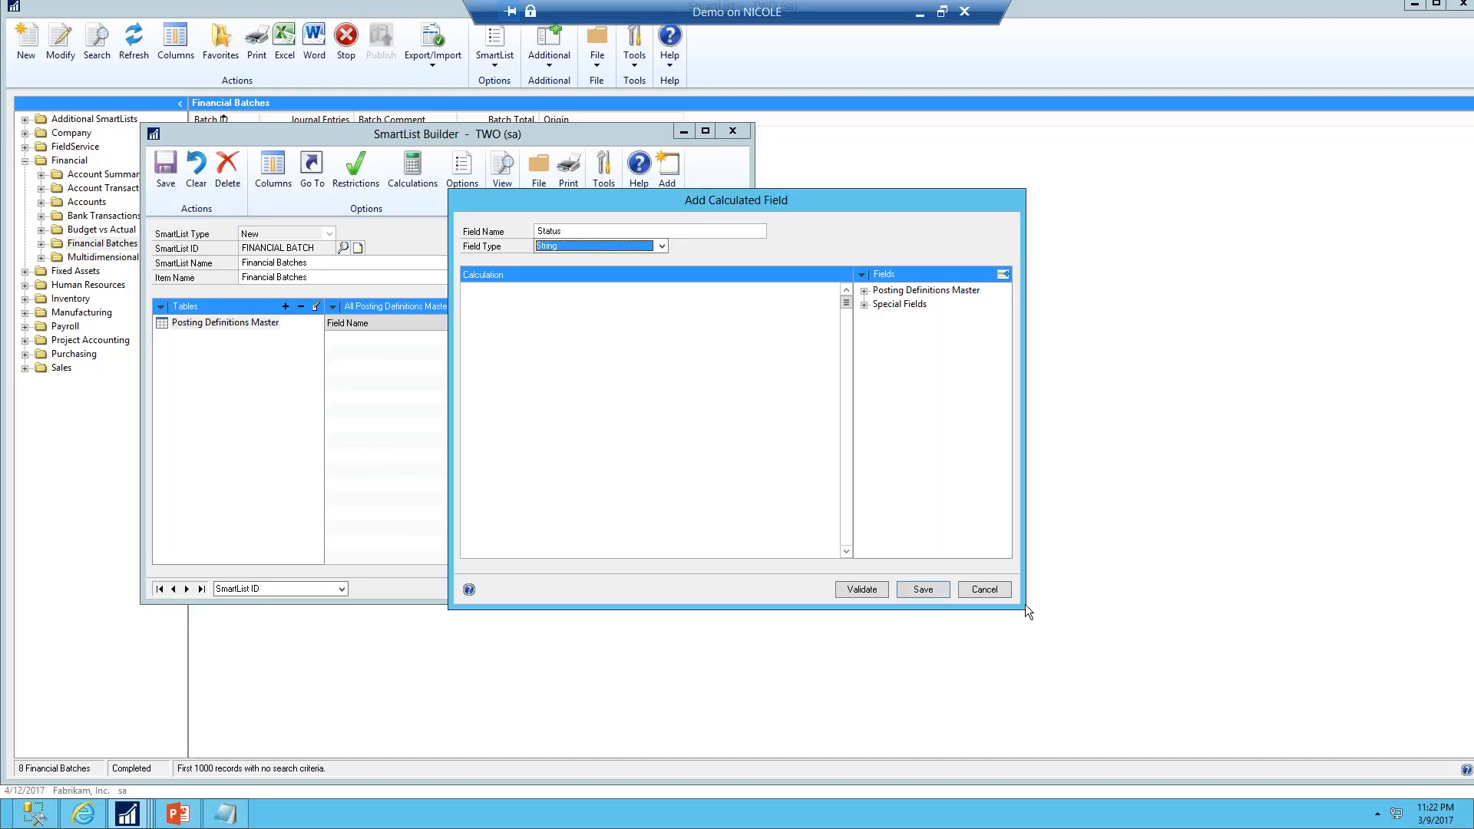
Browse the function categories available for building the calculation
left_click(862, 275)
left_click(880, 300)
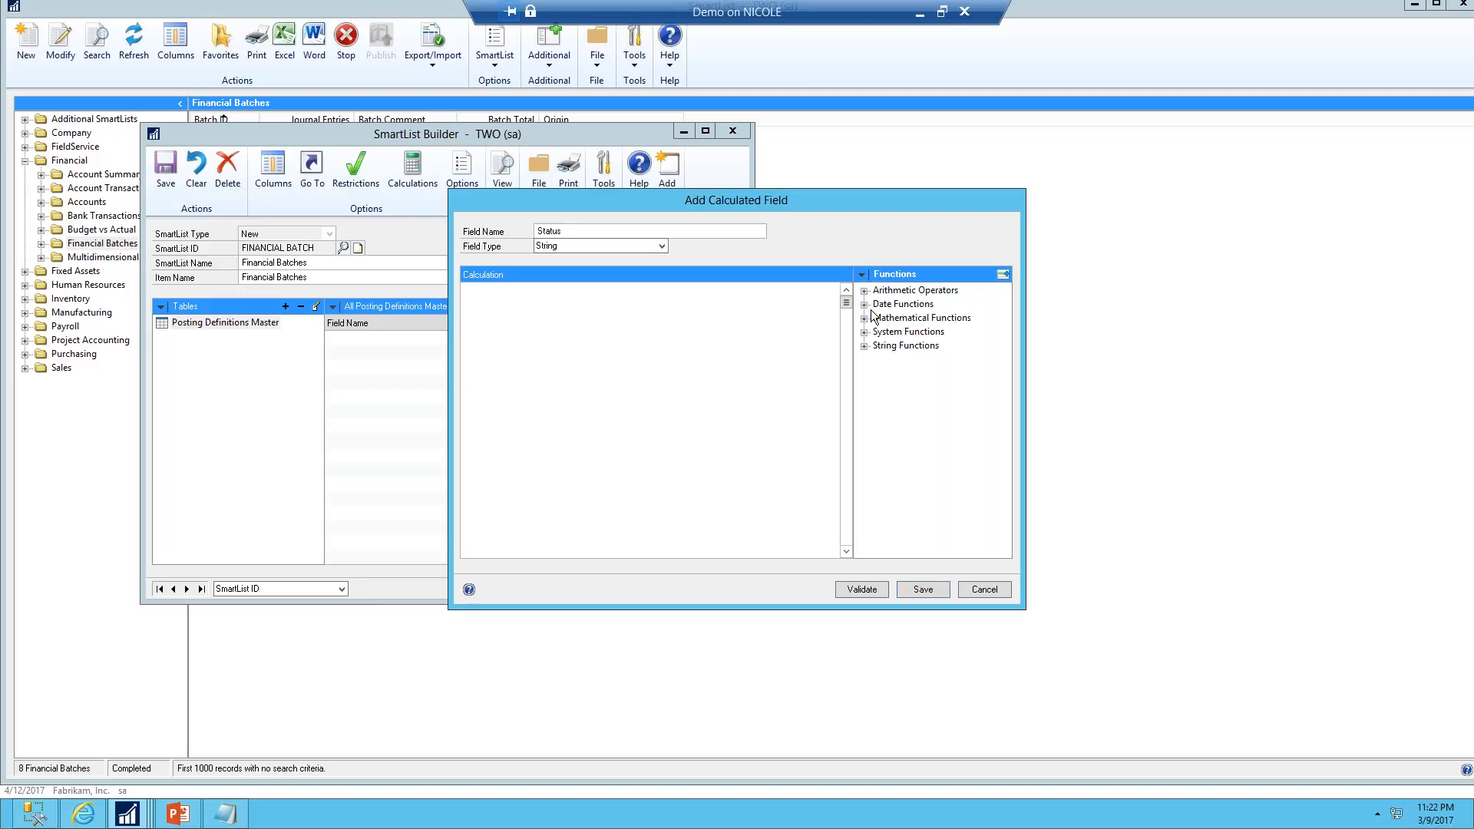
left_click(865, 292)
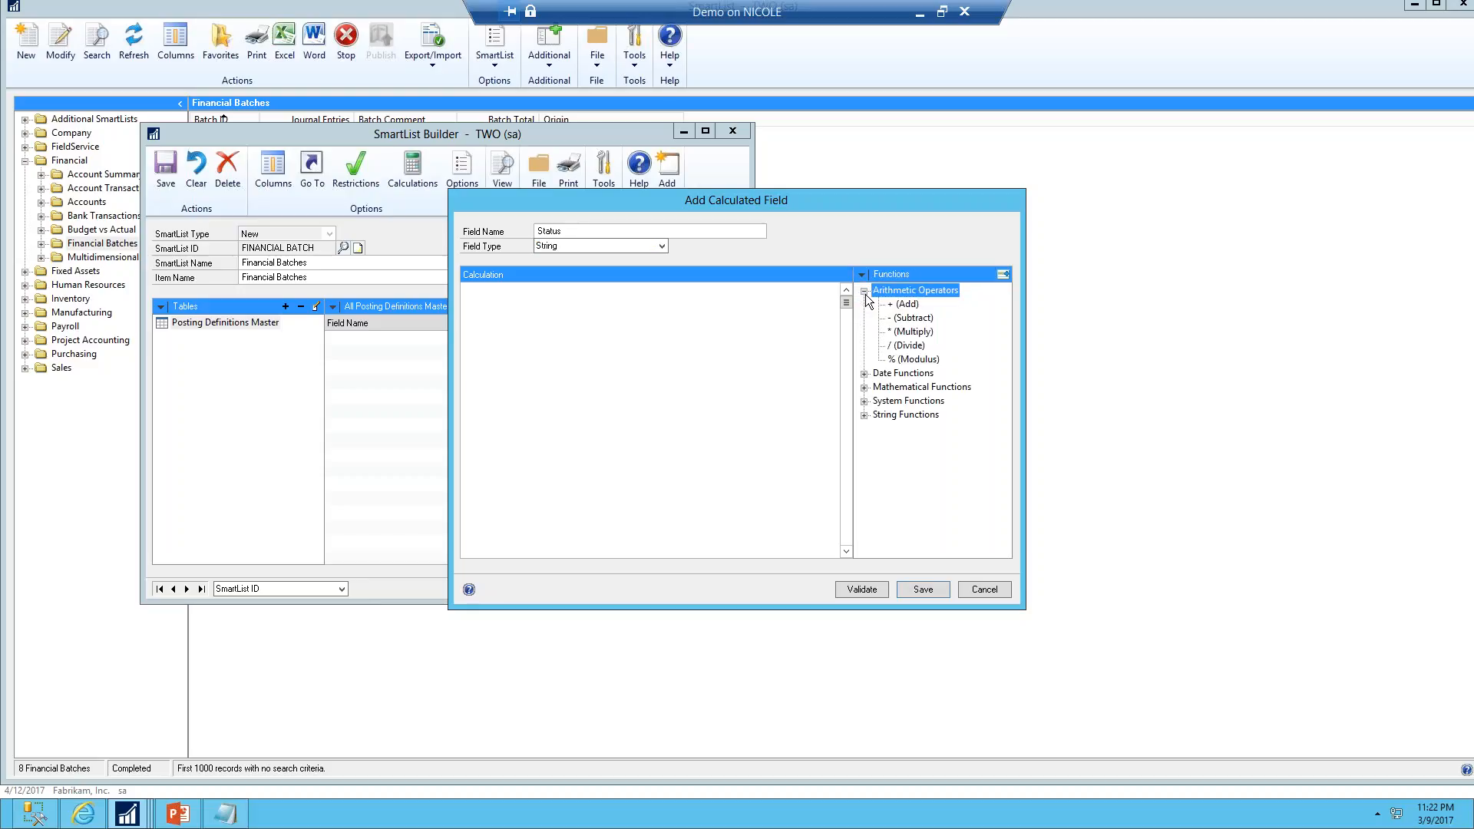
left_click(864, 291)
left_click(865, 305)
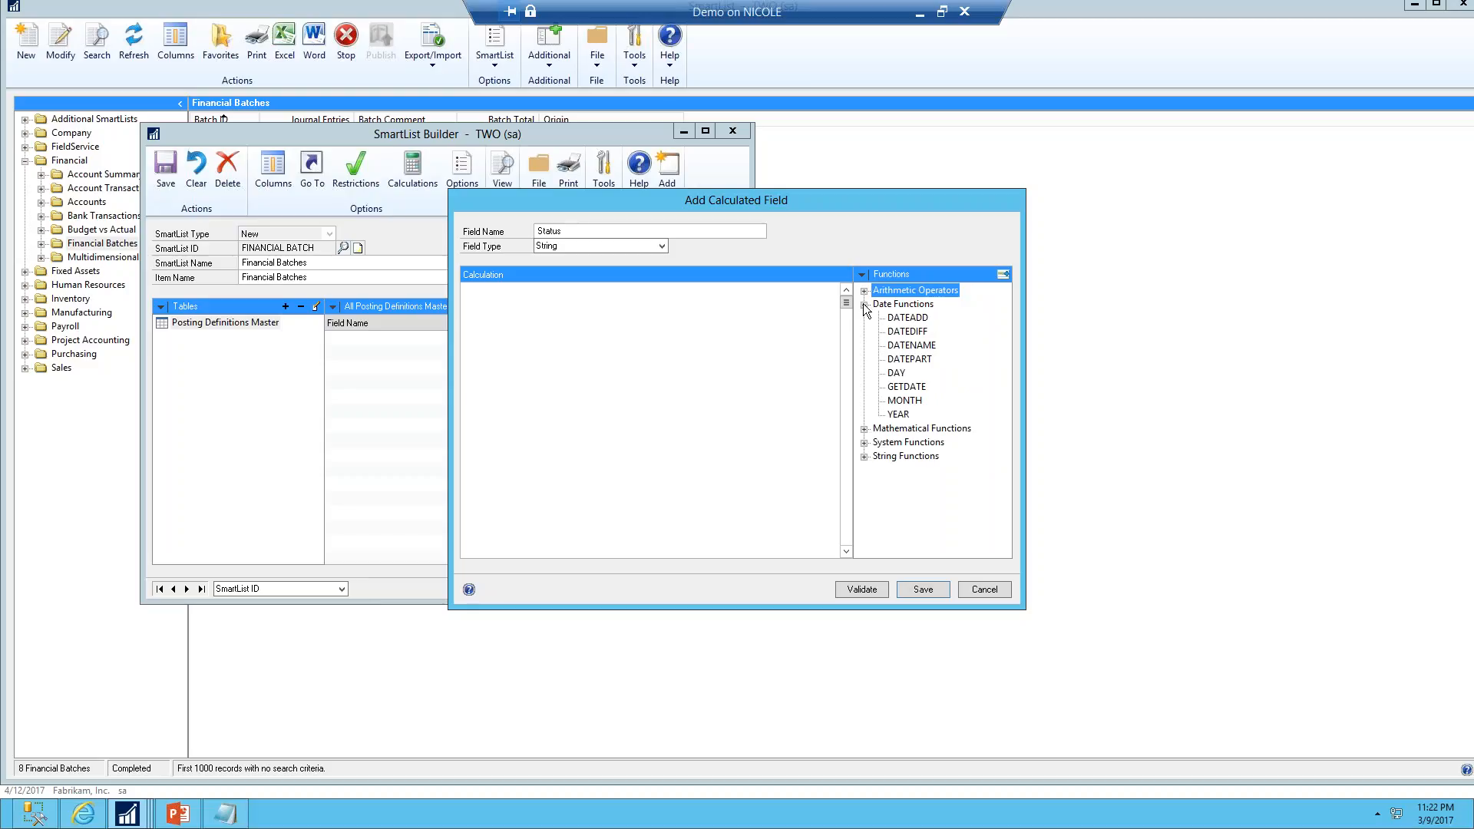
left_click(865, 304)
left_click(865, 319)
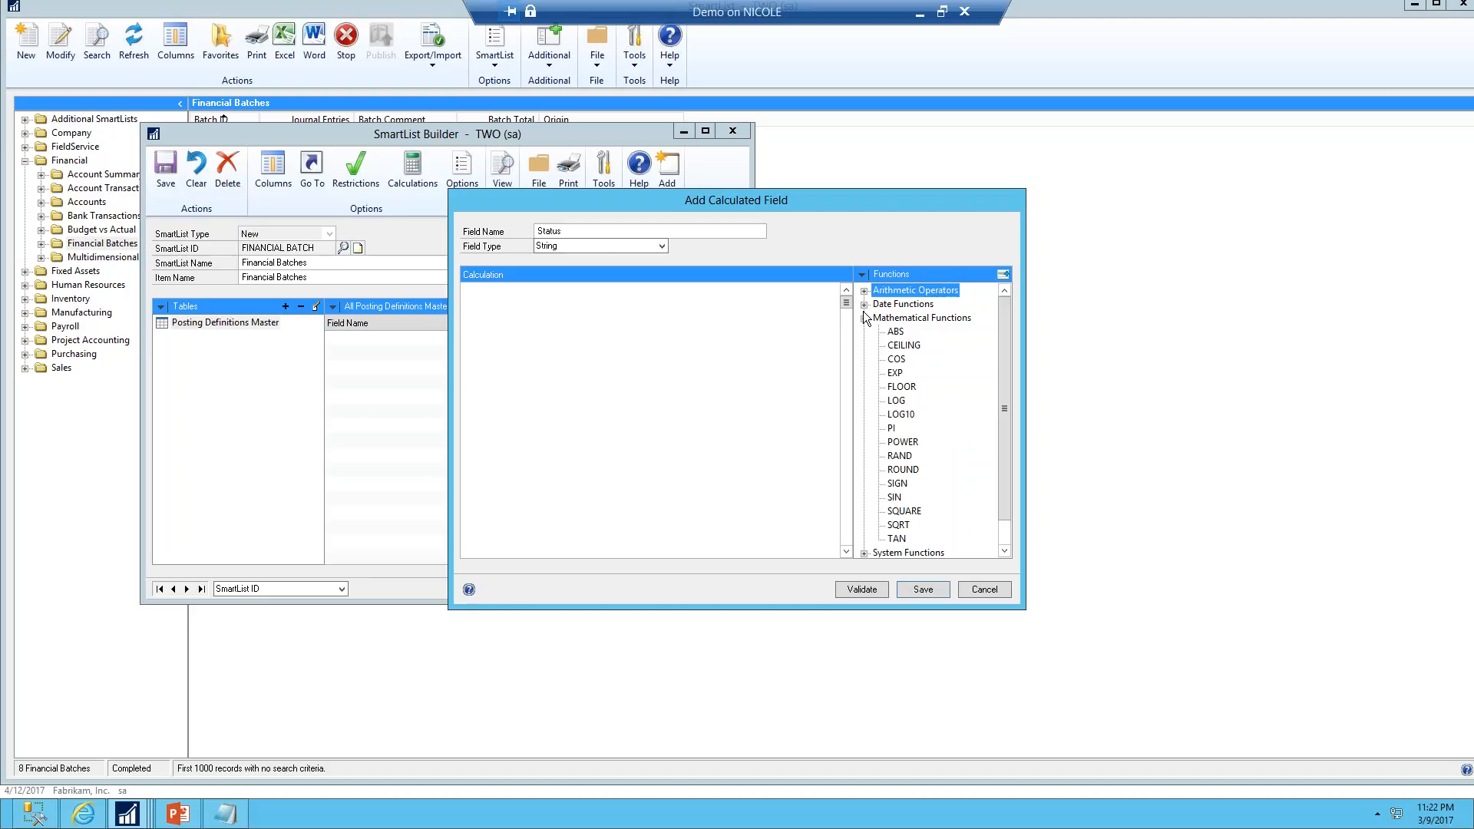
left_click(865, 305)
left_click(865, 305)
left_click(865, 319)
left_click(864, 346)
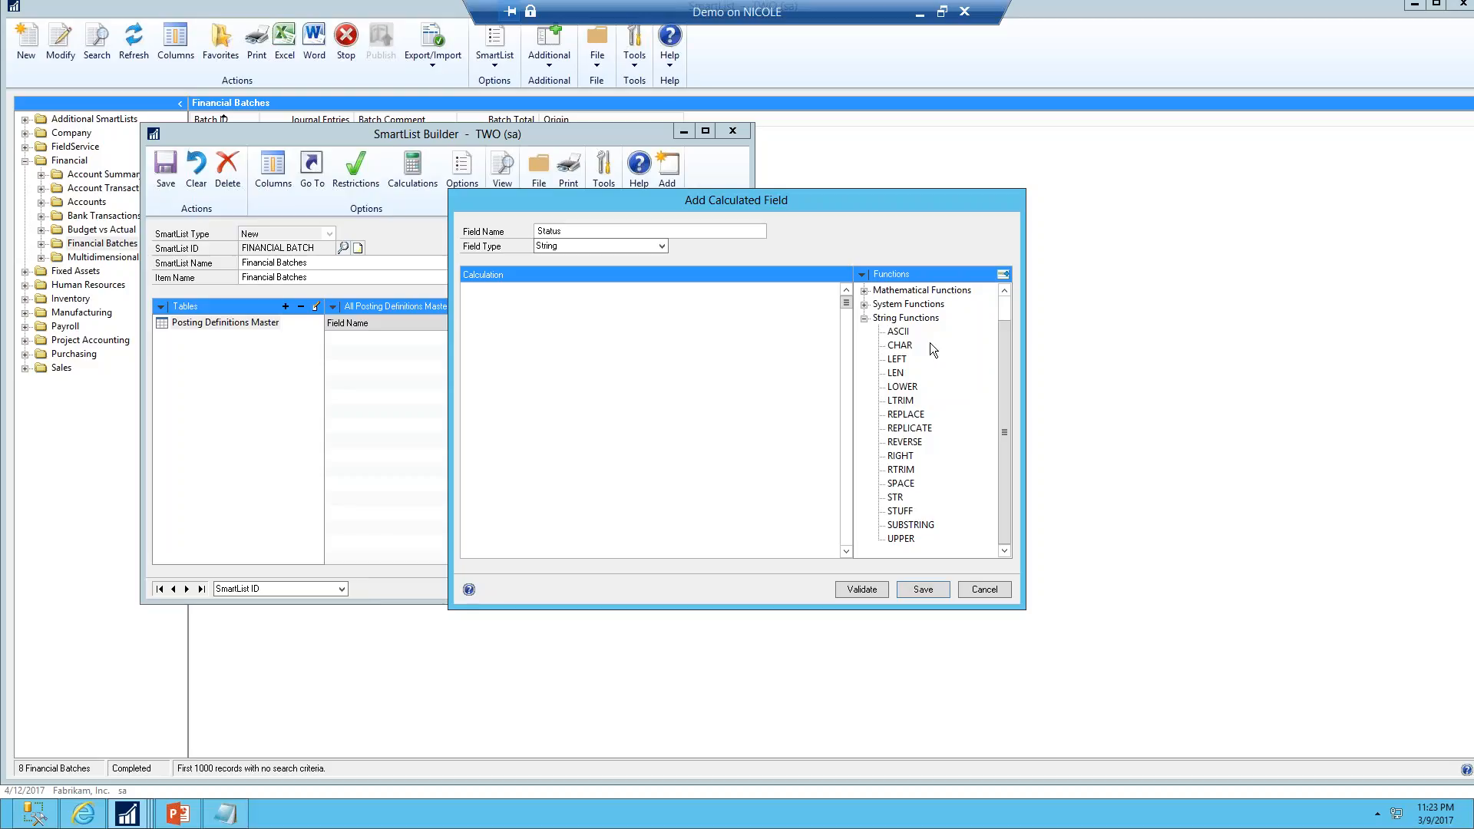
left_click(864, 304)
left_click(865, 346)
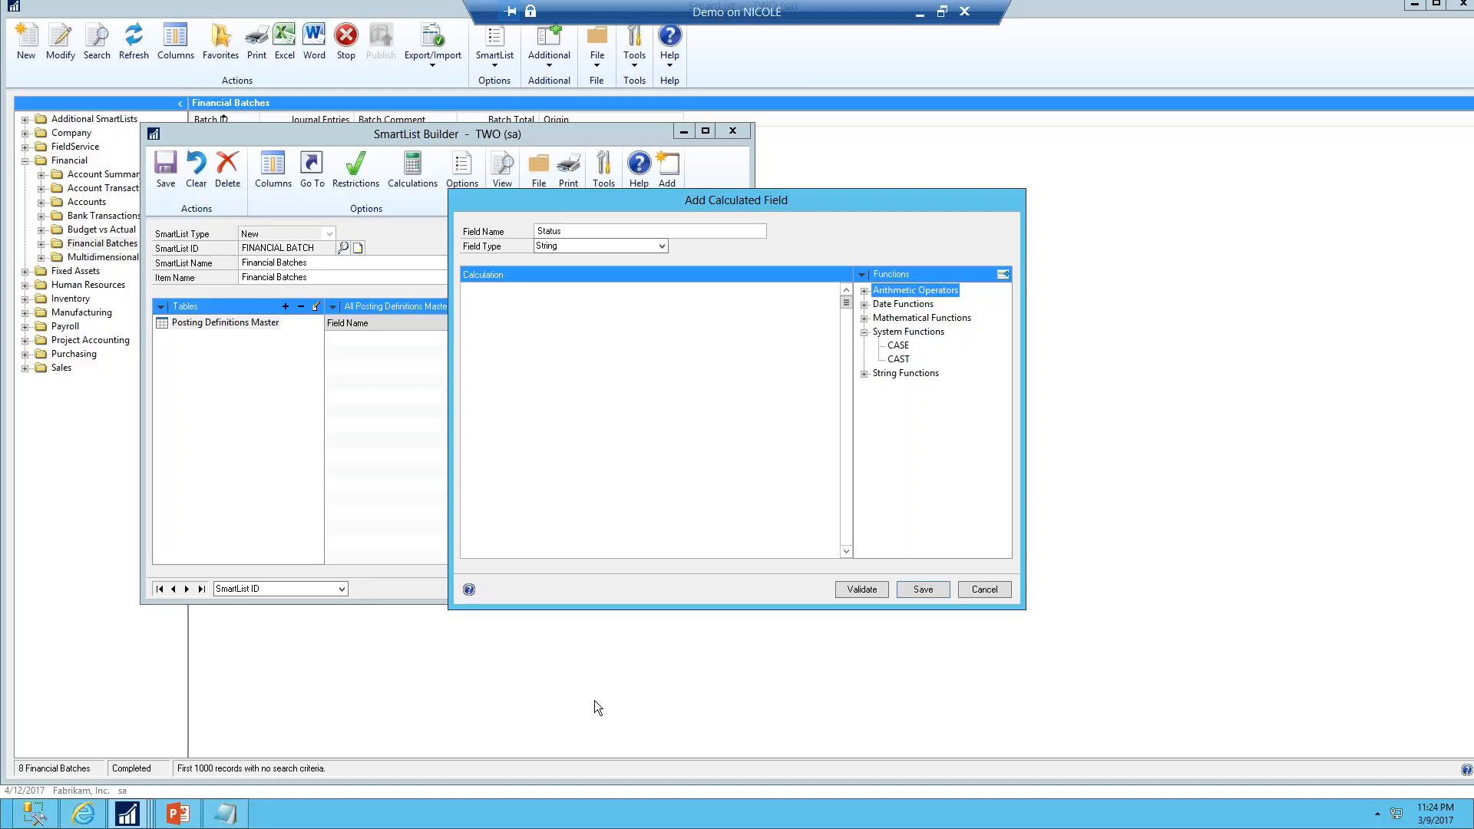
Review the prepared CASE expression for the batch status in the Notepad file, highlighting its field references and conditions
left_click(225, 813)
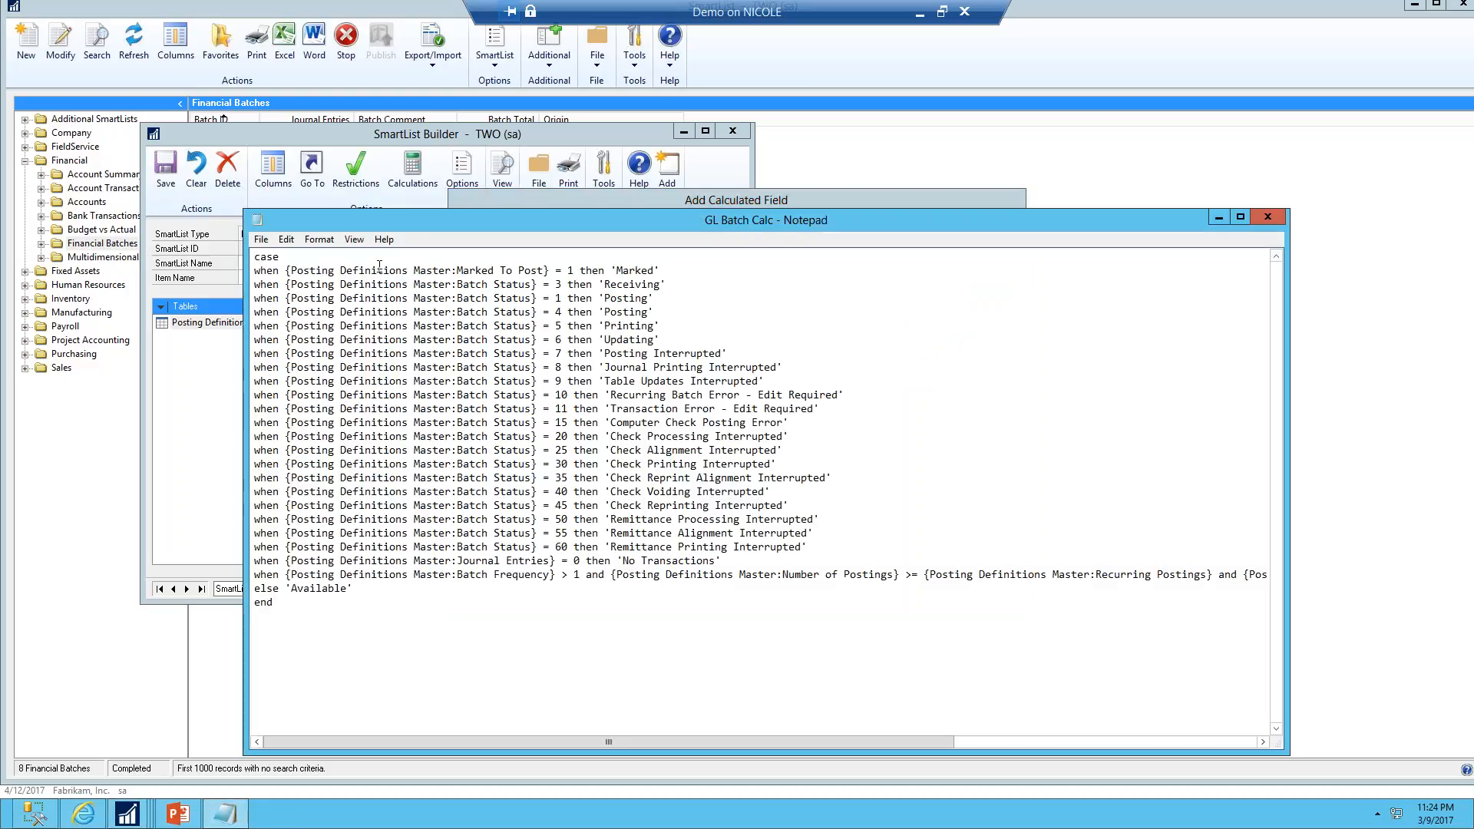
key("ctrl+a")
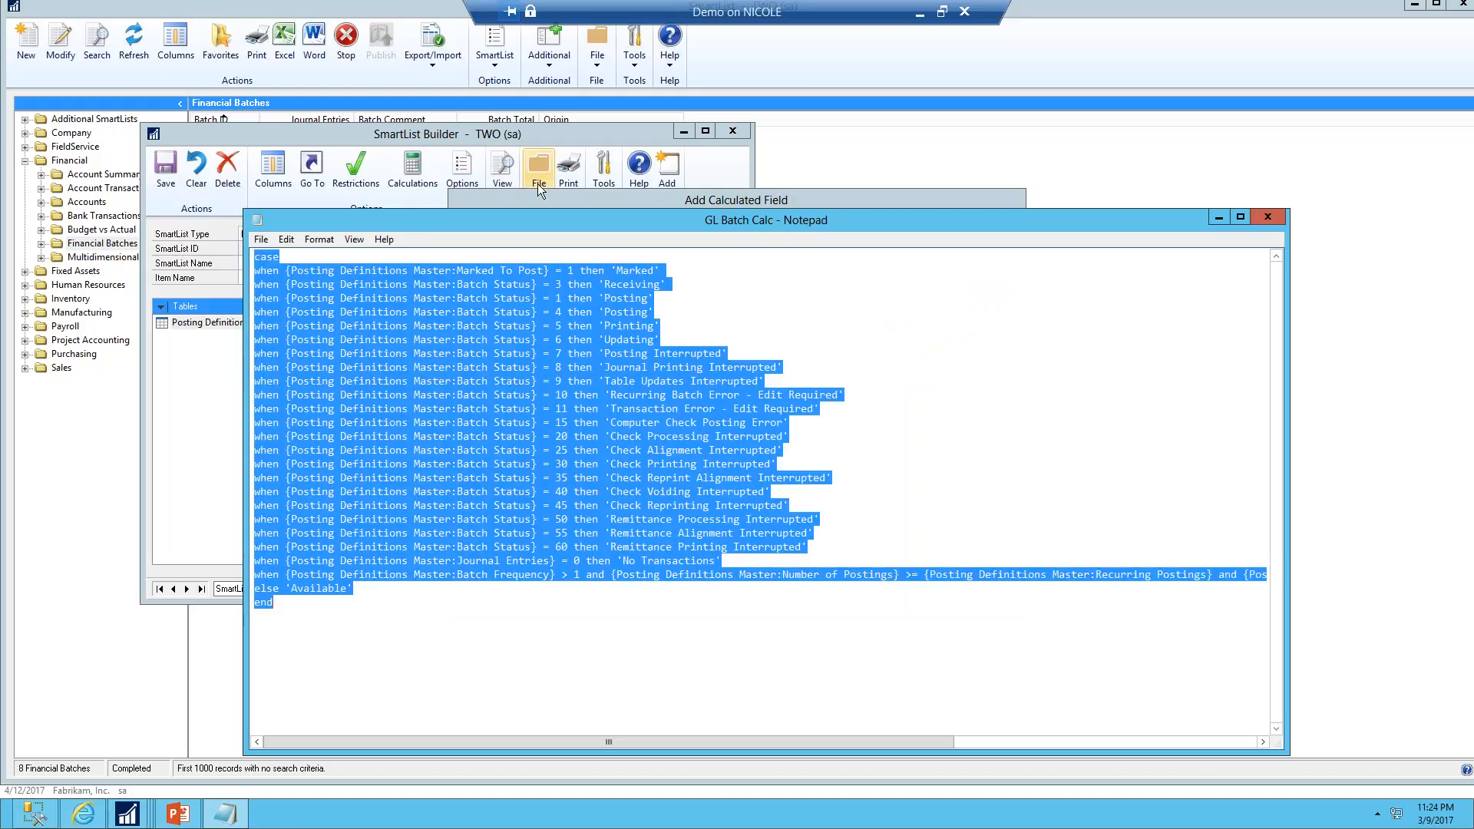
left_click(681, 253)
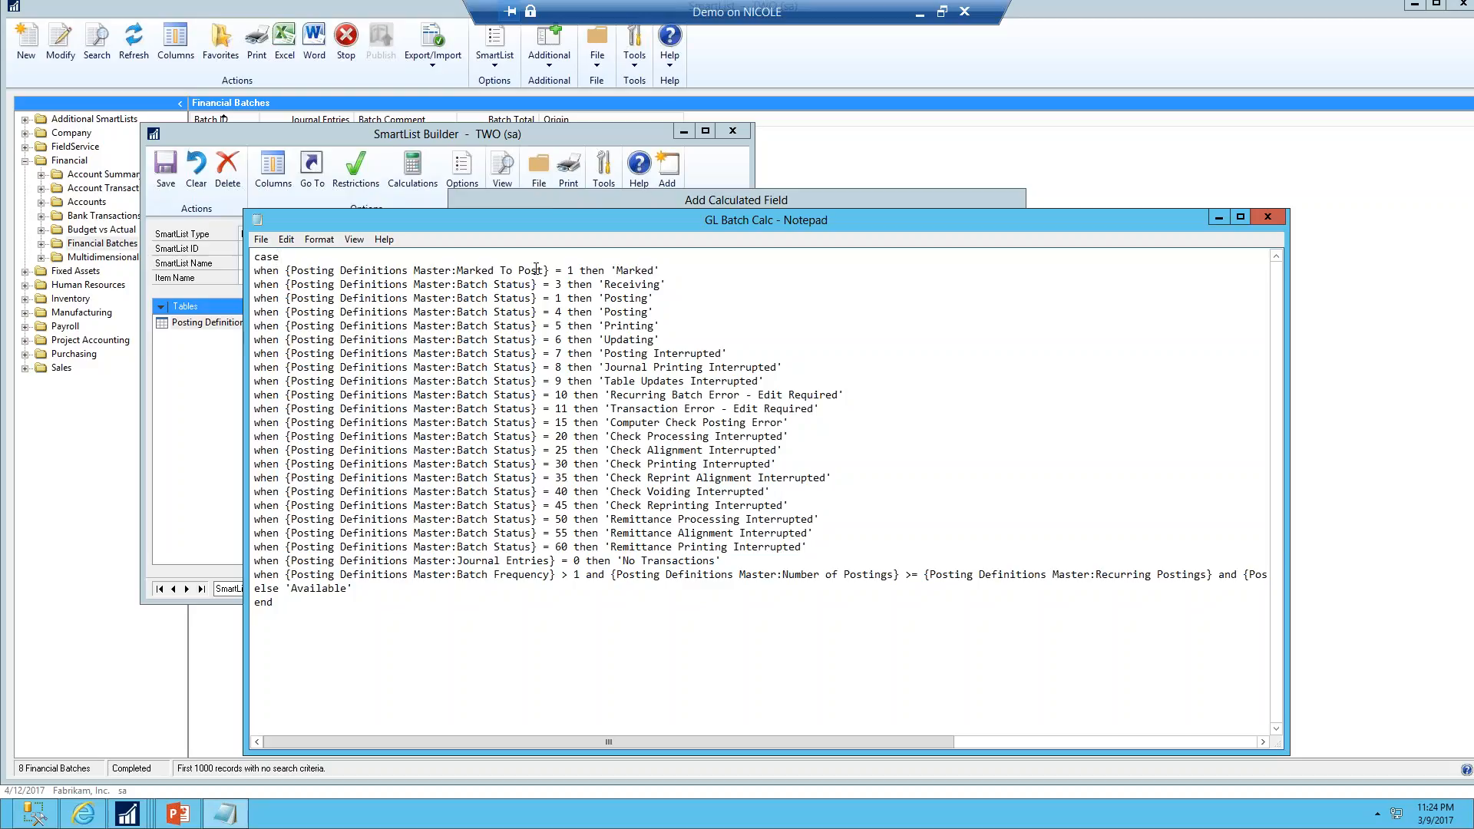
left_click_drag(460, 271, 546, 270)
left_click_drag(456, 561, 538, 559)
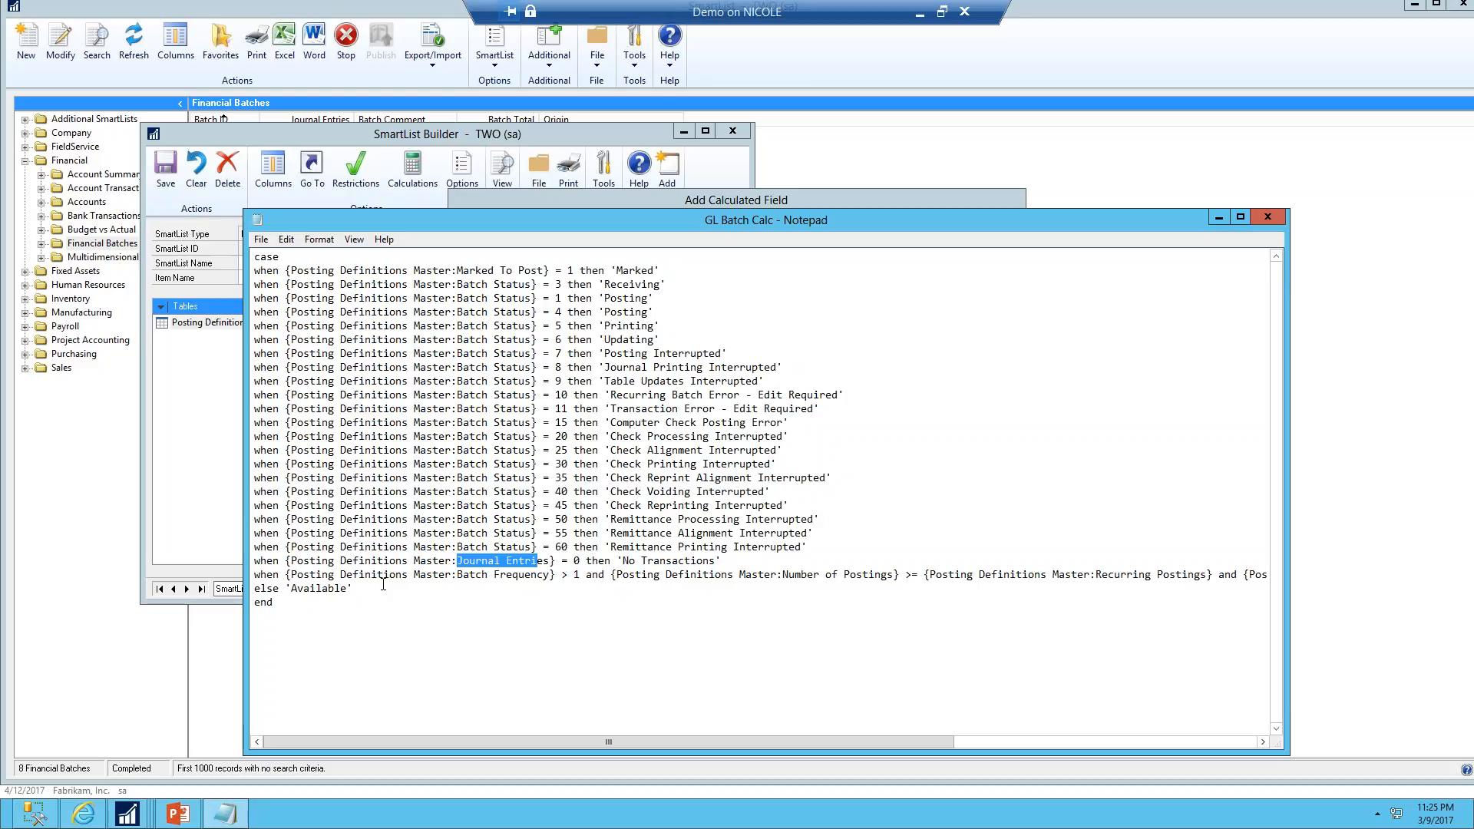
left_click_drag(346, 574, 571, 589)
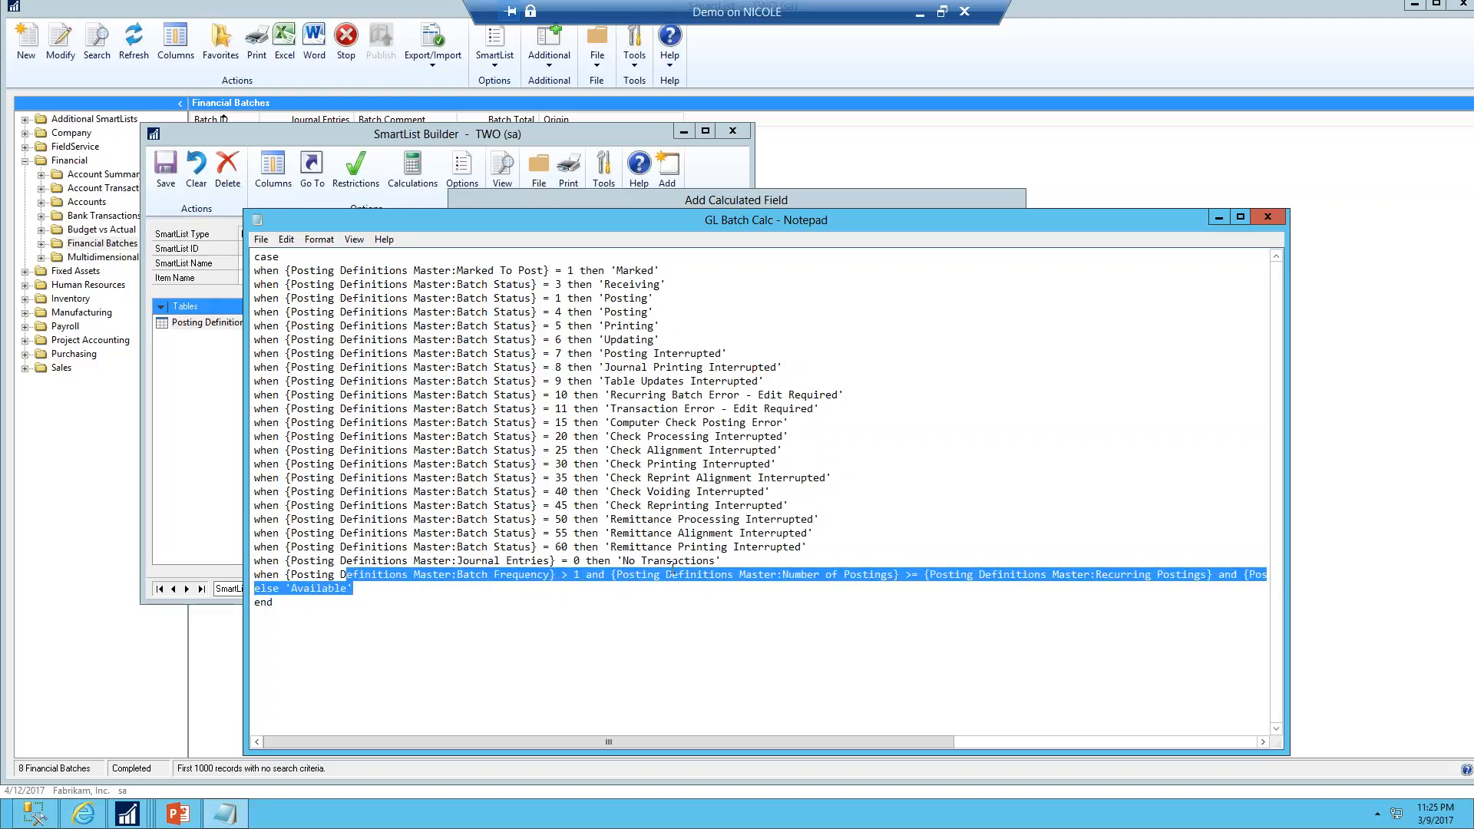
left_click(981, 574)
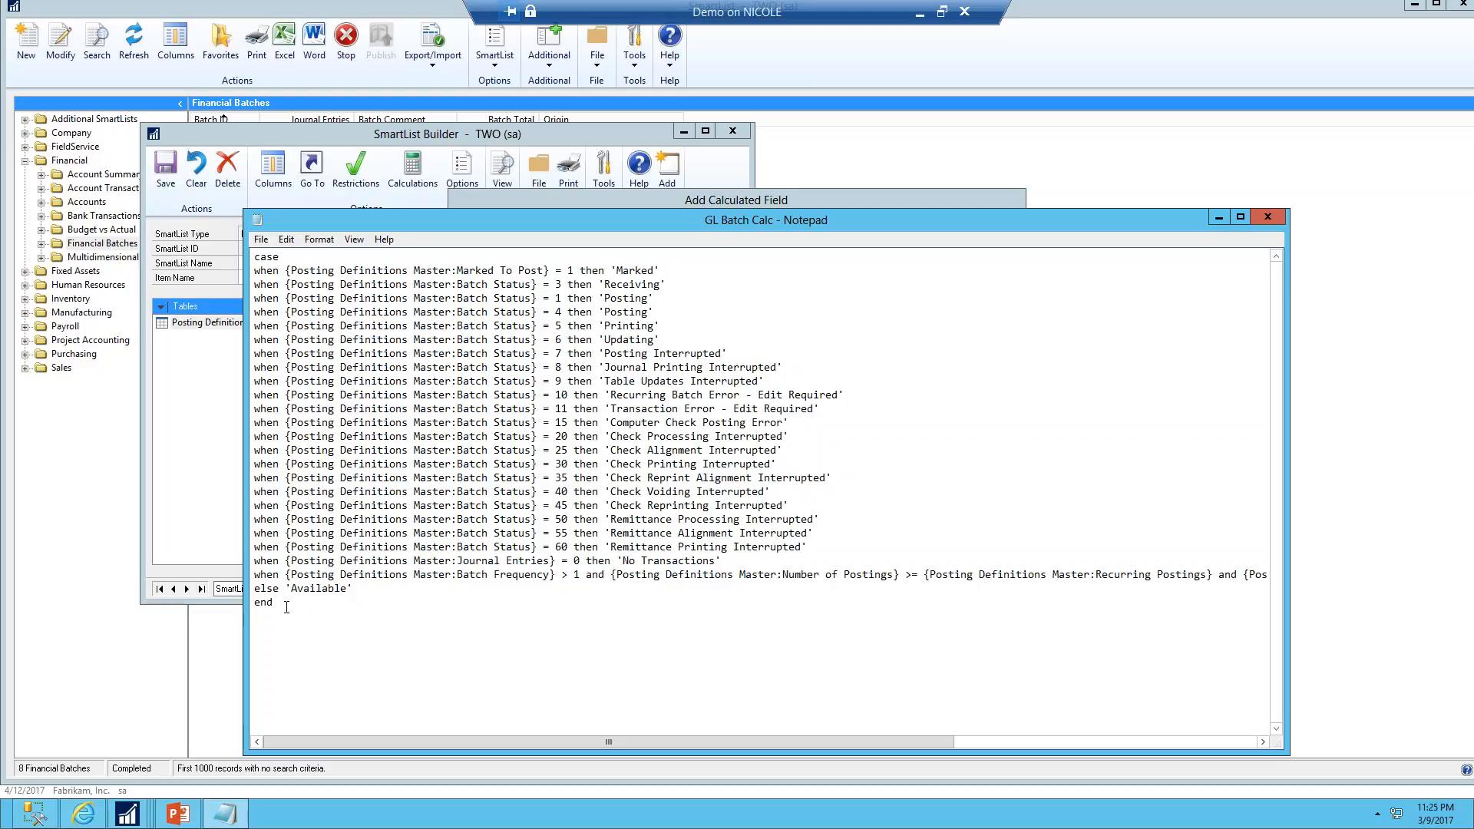
Copy the whole CASE expression from Notepad into the Status field's calculation and validate it
key("ctrl+a")
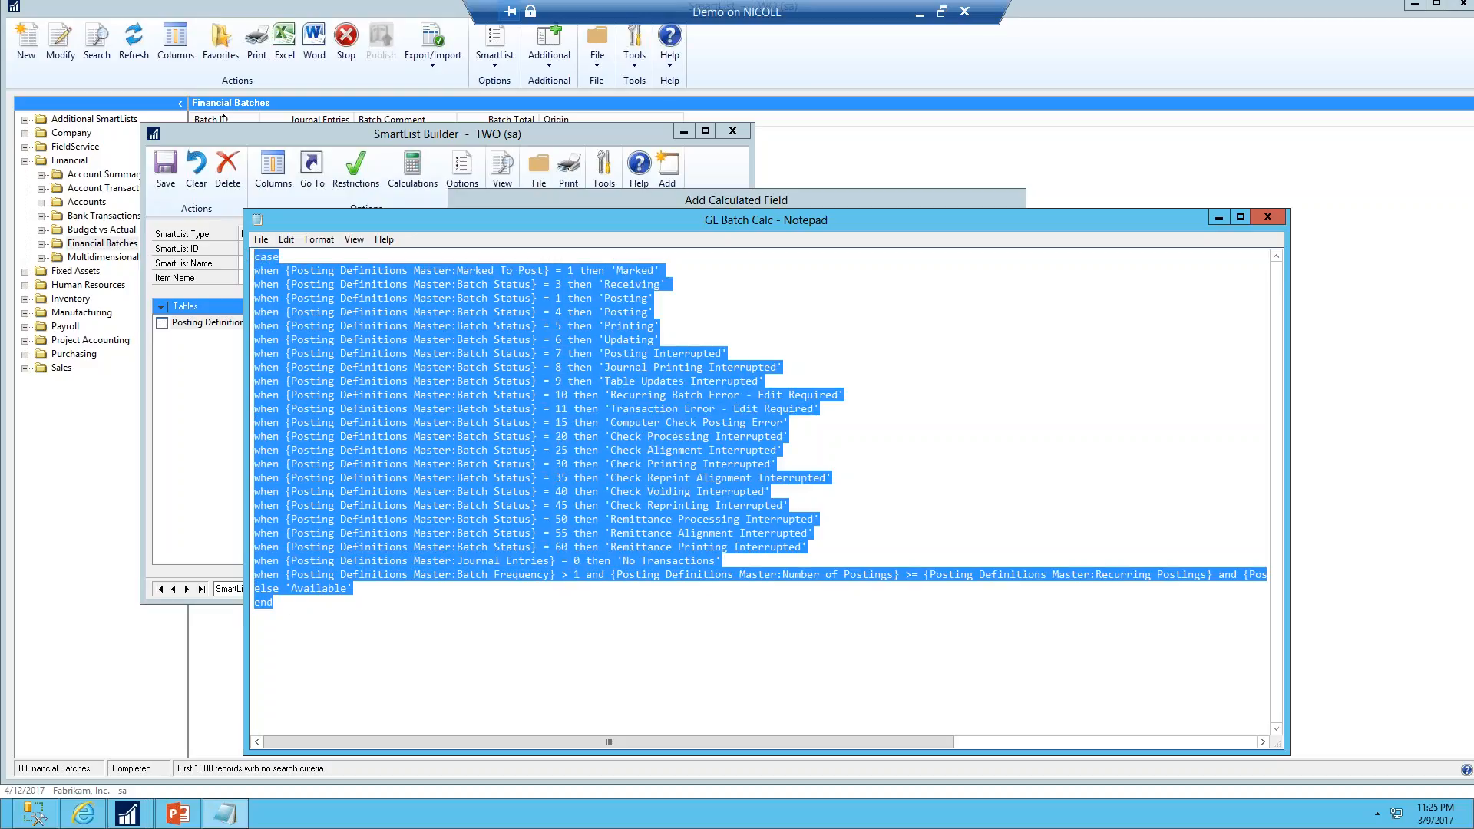
left_click(642, 201)
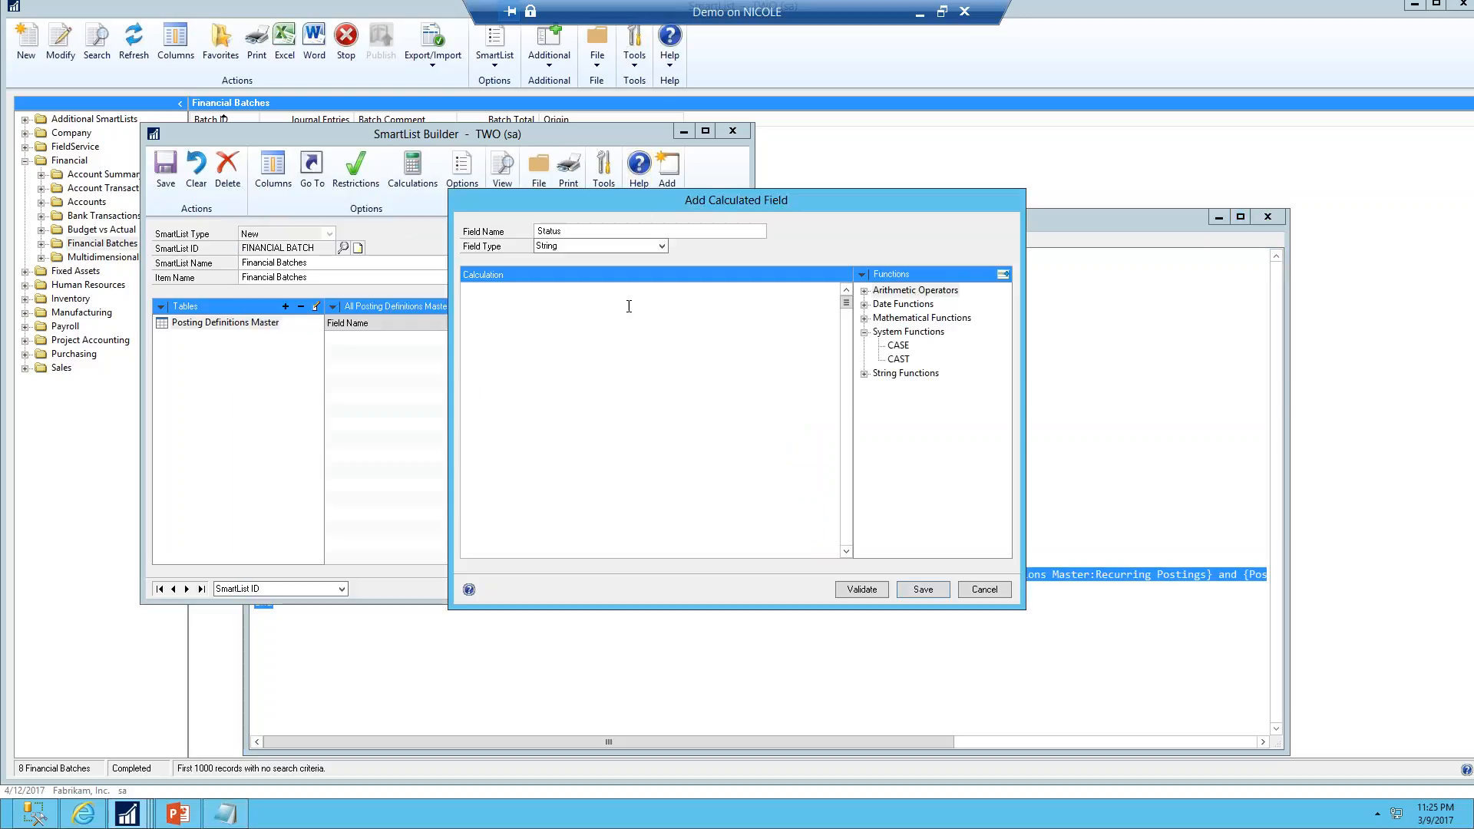
key("ctrl+v")
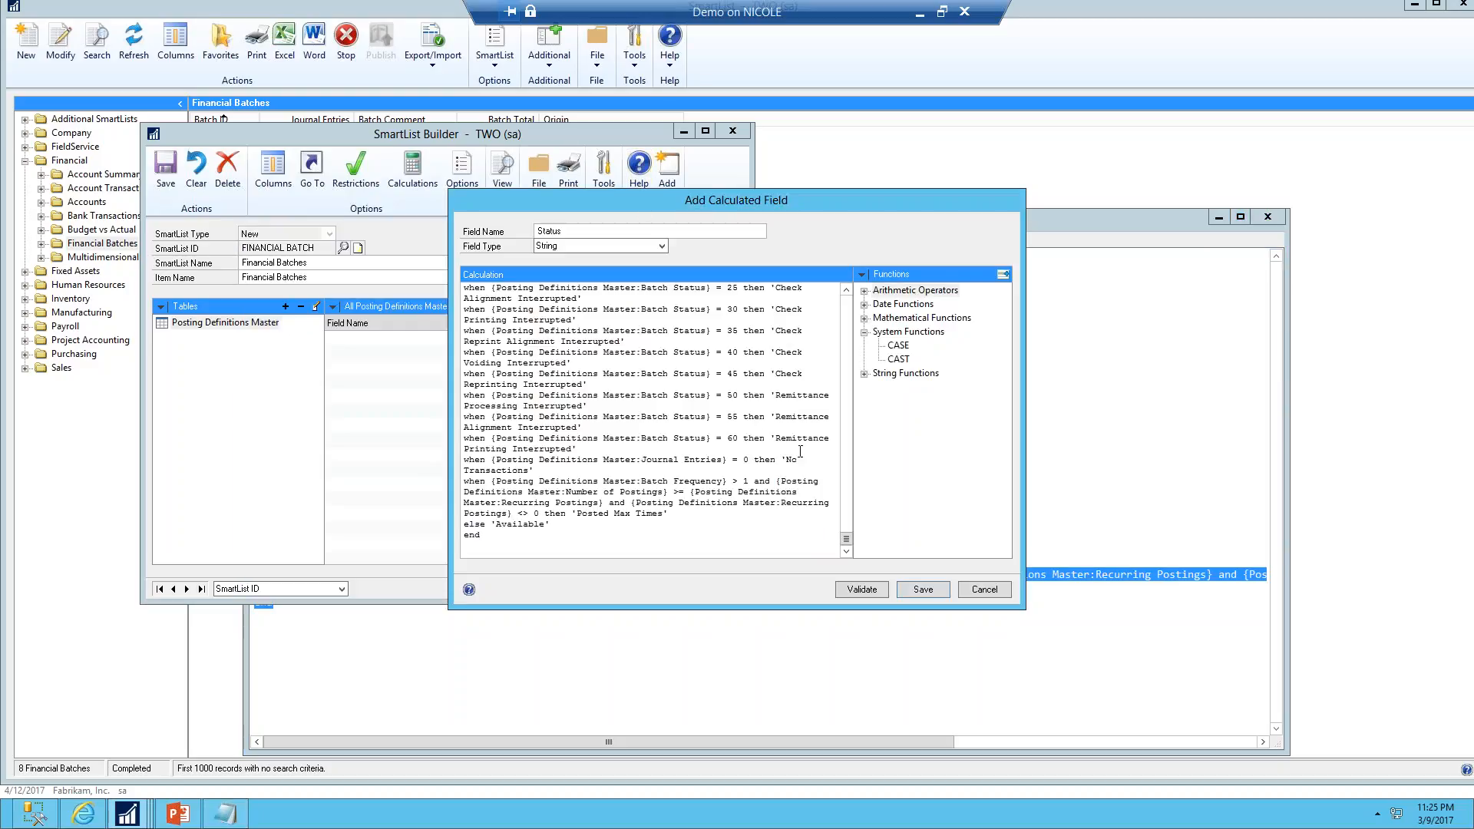
left_click(856, 588)
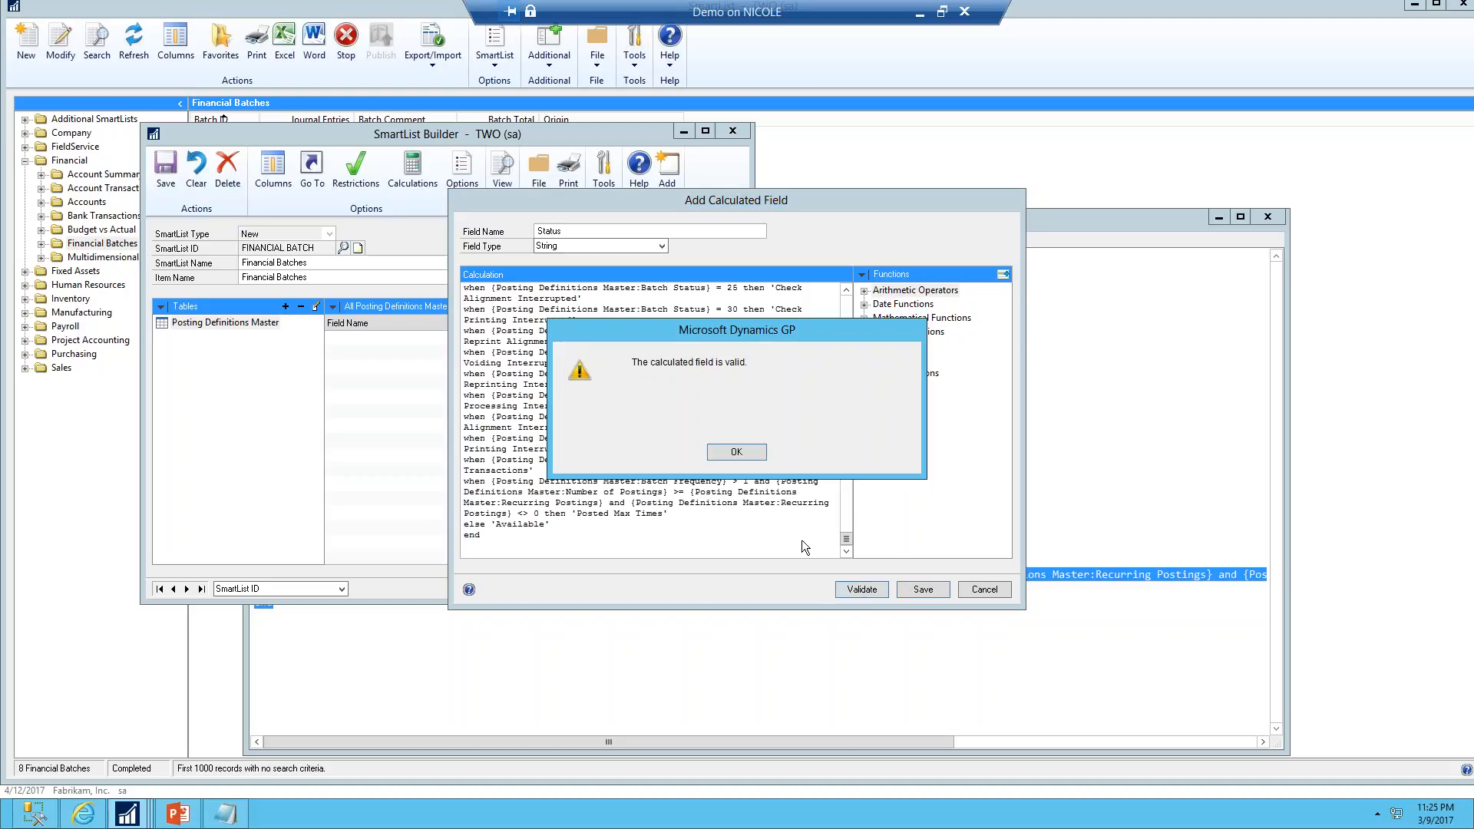
left_click(733, 454)
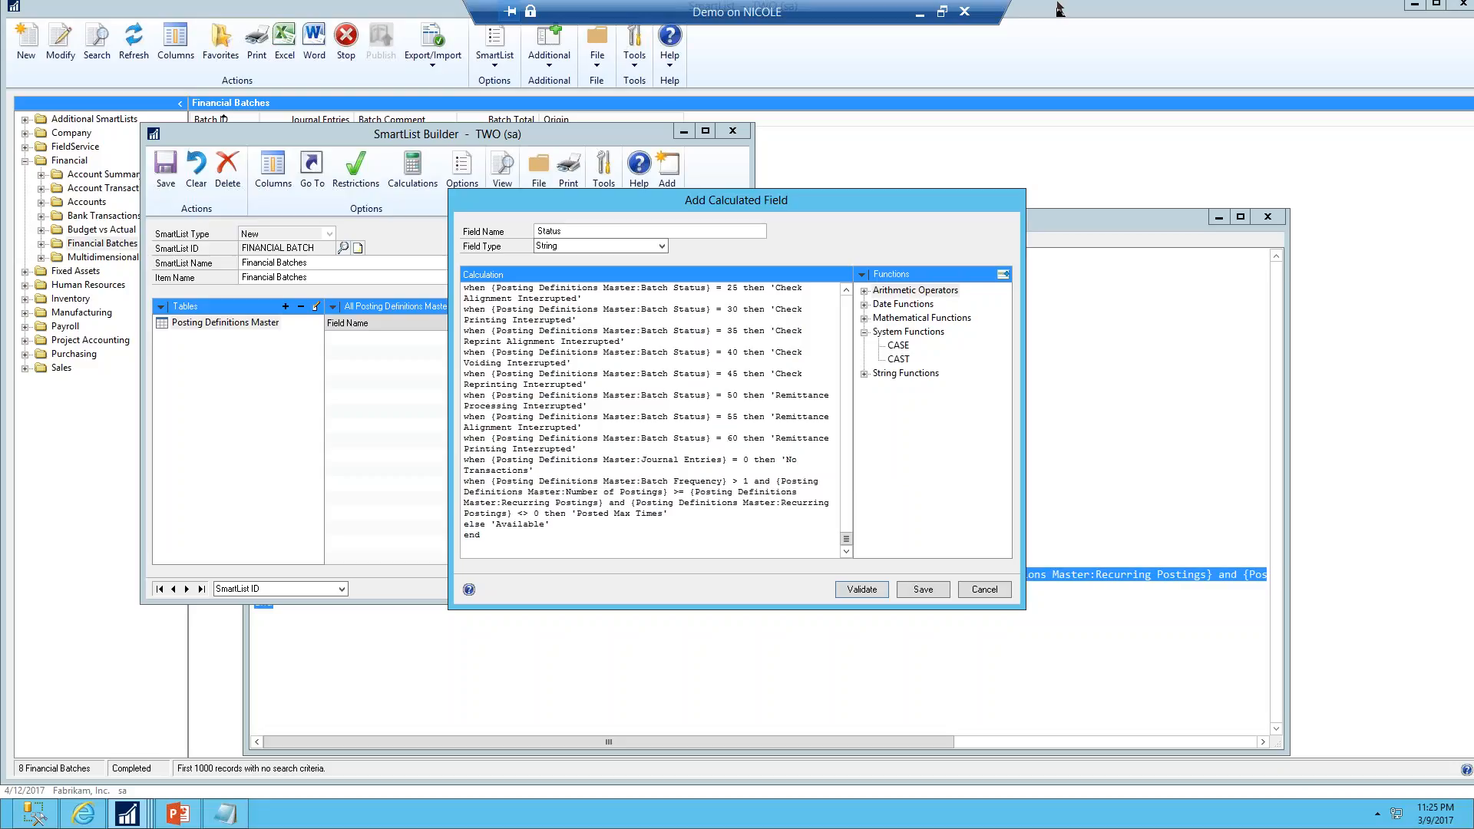
Save the Status calculated field and mark it as a default column in the Calculated Fields table
left_click(925, 590)
left_click(981, 588)
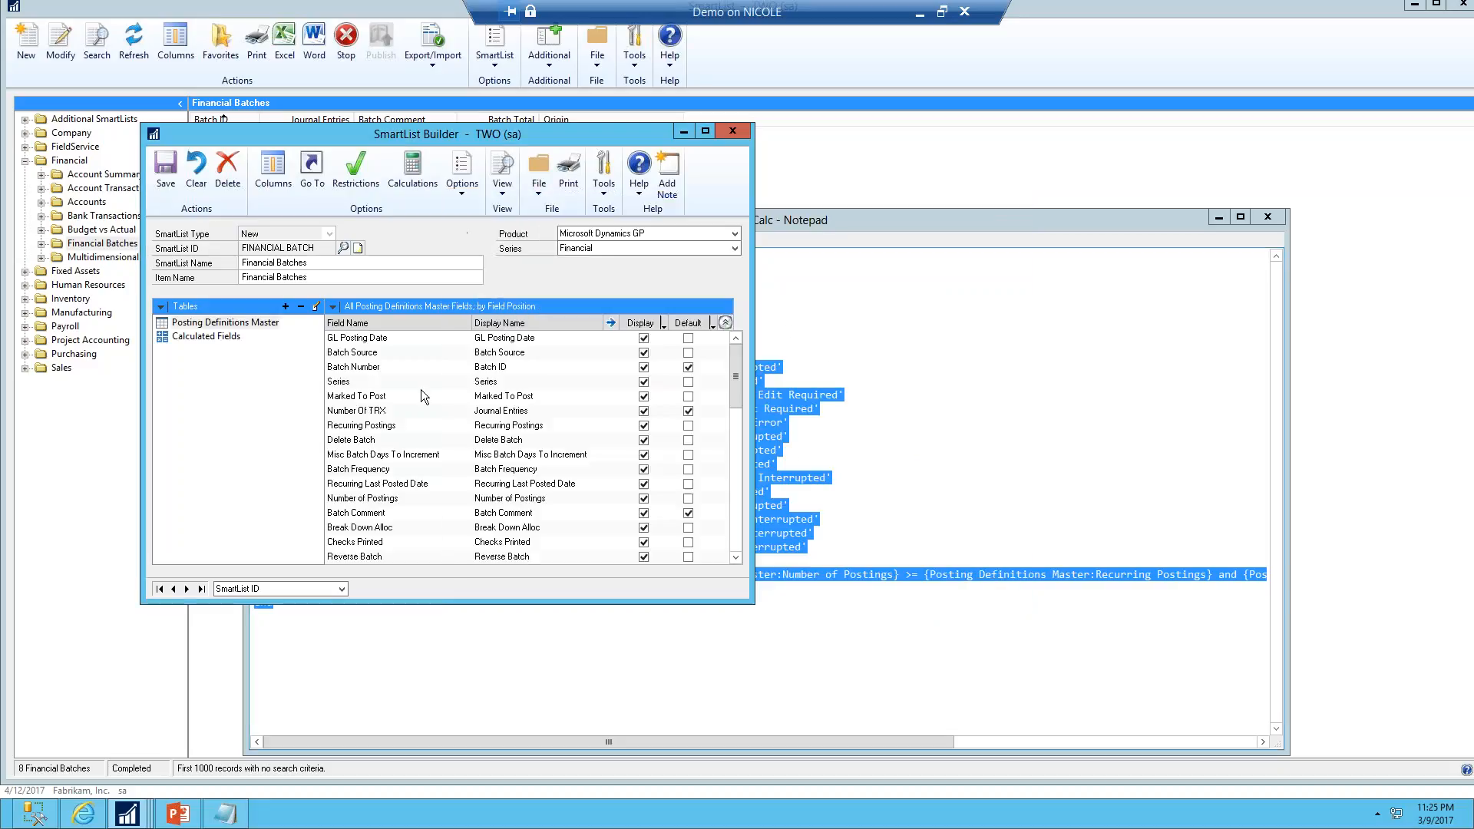
left_click(217, 337)
left_click(688, 338)
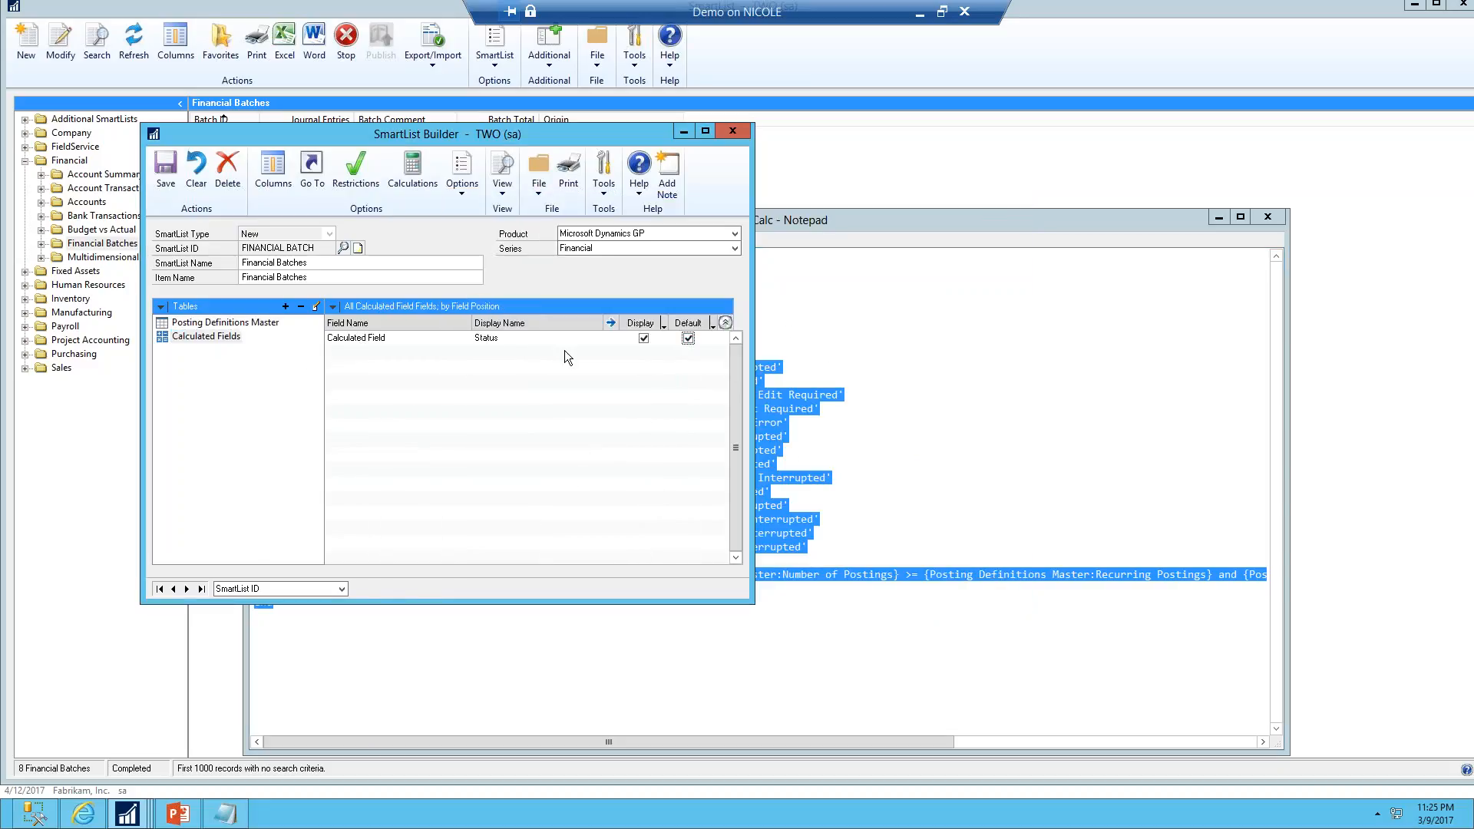
Reorder the default columns to Batch ID, Batch Comment, Origin, Status, Journal Entries, Batch Total
left_click(275, 185)
left_click(620, 301)
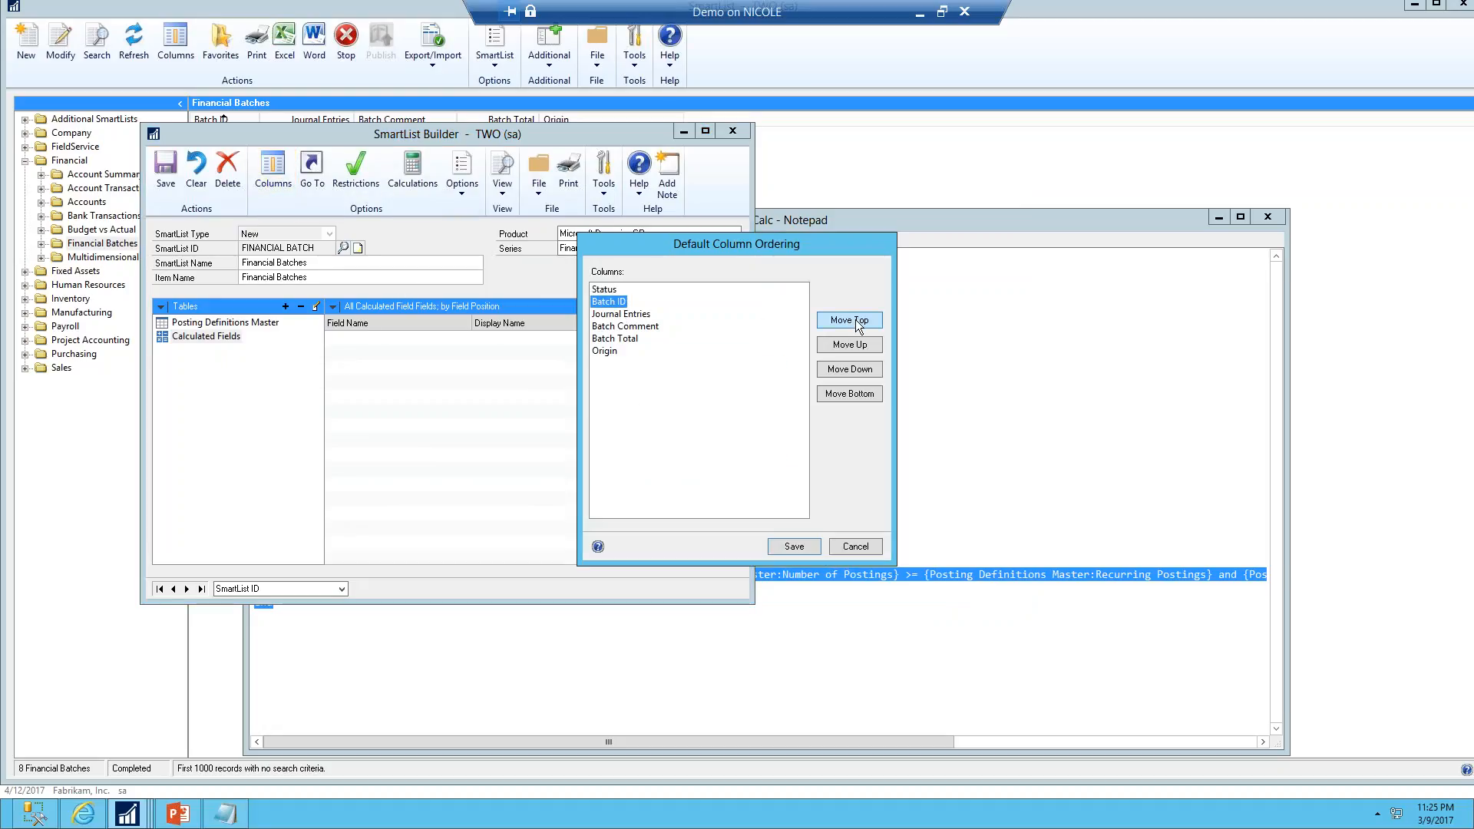
left_click(850, 321)
left_click(665, 326)
left_click(852, 346)
left_click(860, 345)
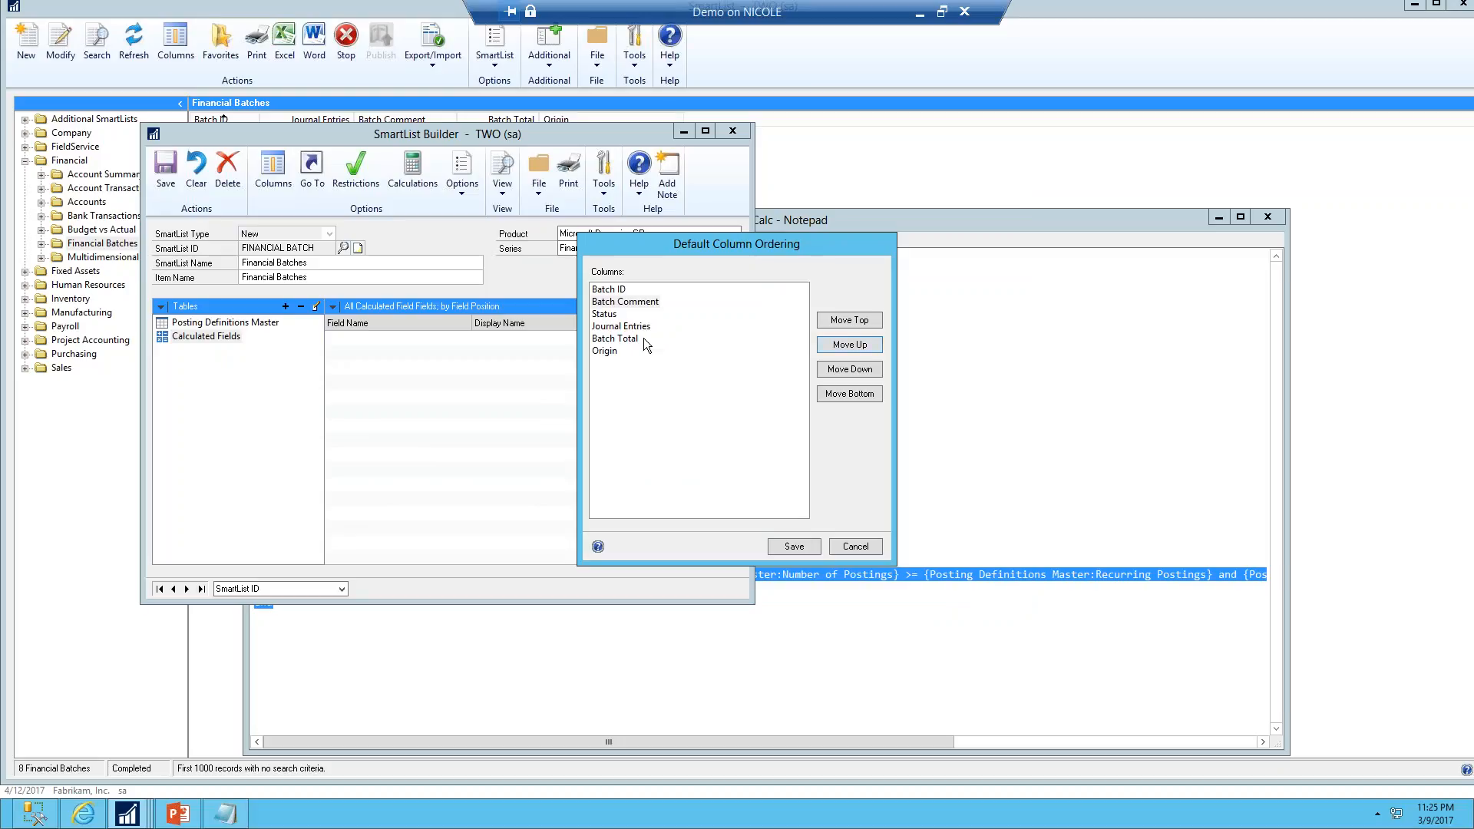
left_click(605, 351)
left_click(847, 346)
left_click(848, 346)
left_click(848, 345)
left_click(794, 545)
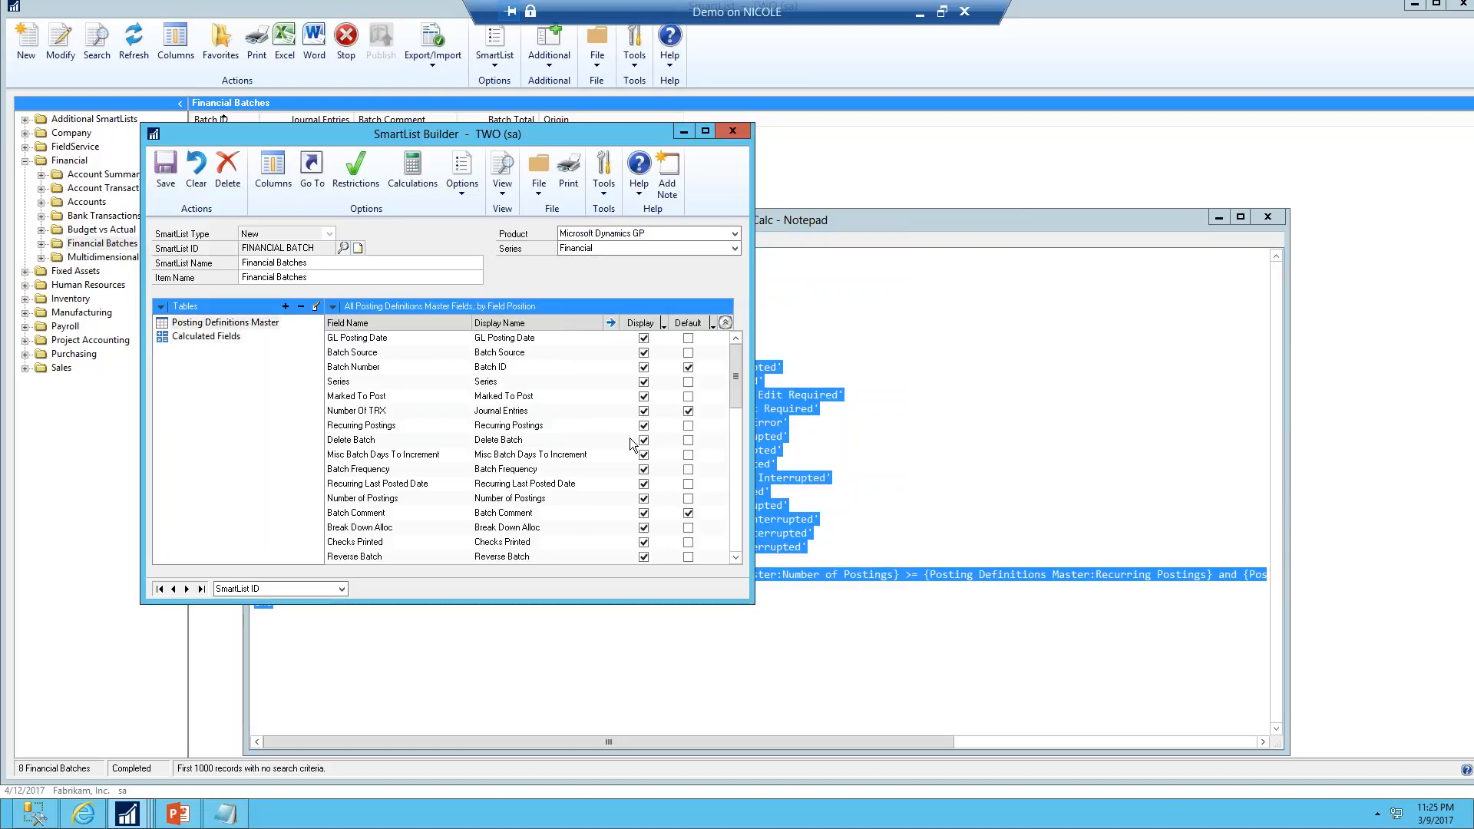
Save the SmartList and widen the Status and Batch ID columns in the results
left_click(175, 178)
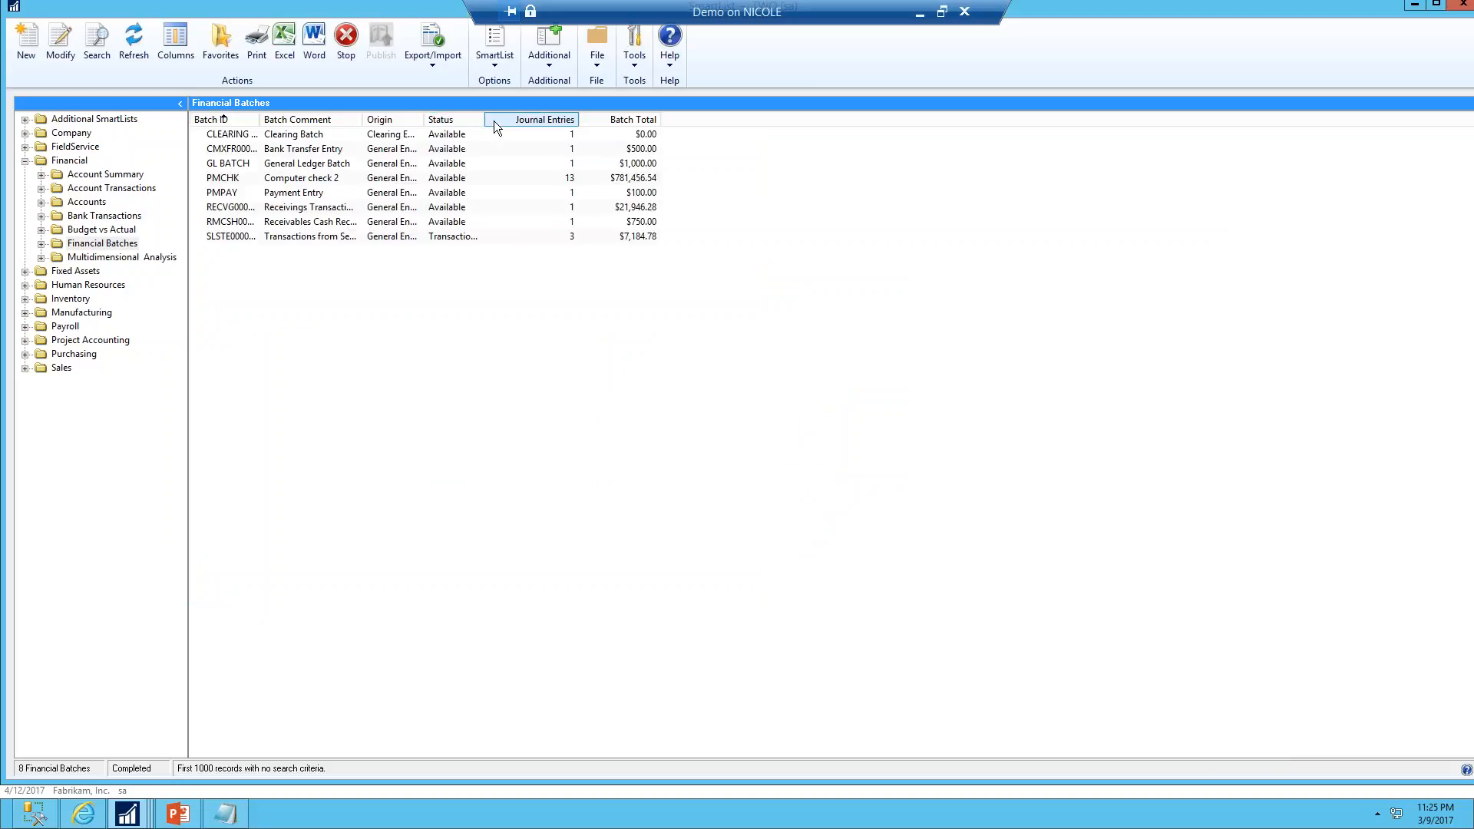
left_click_drag(485, 120, 542, 120)
left_click(509, 237)
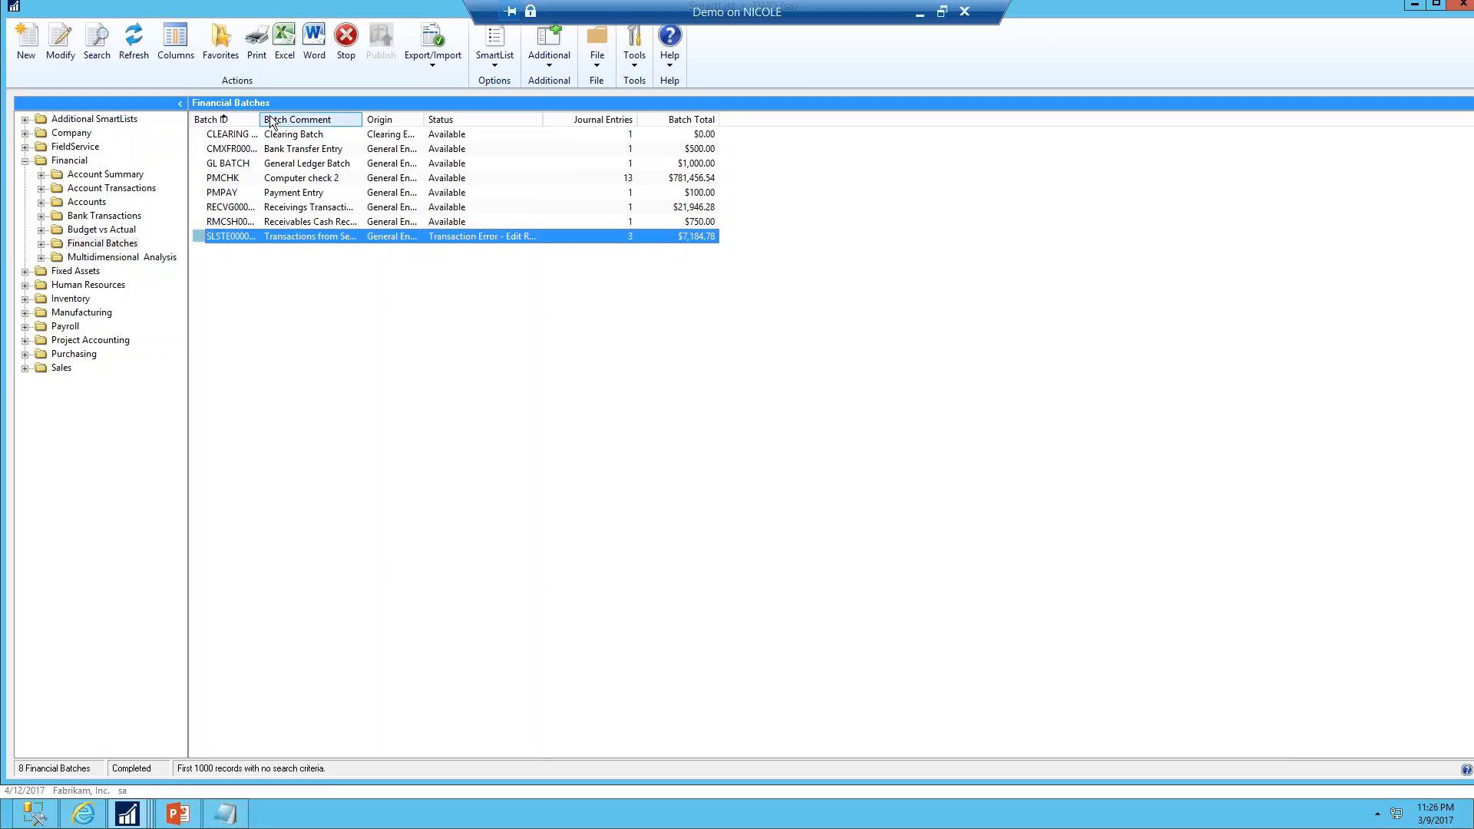
left_click_drag(260, 120, 290, 121)
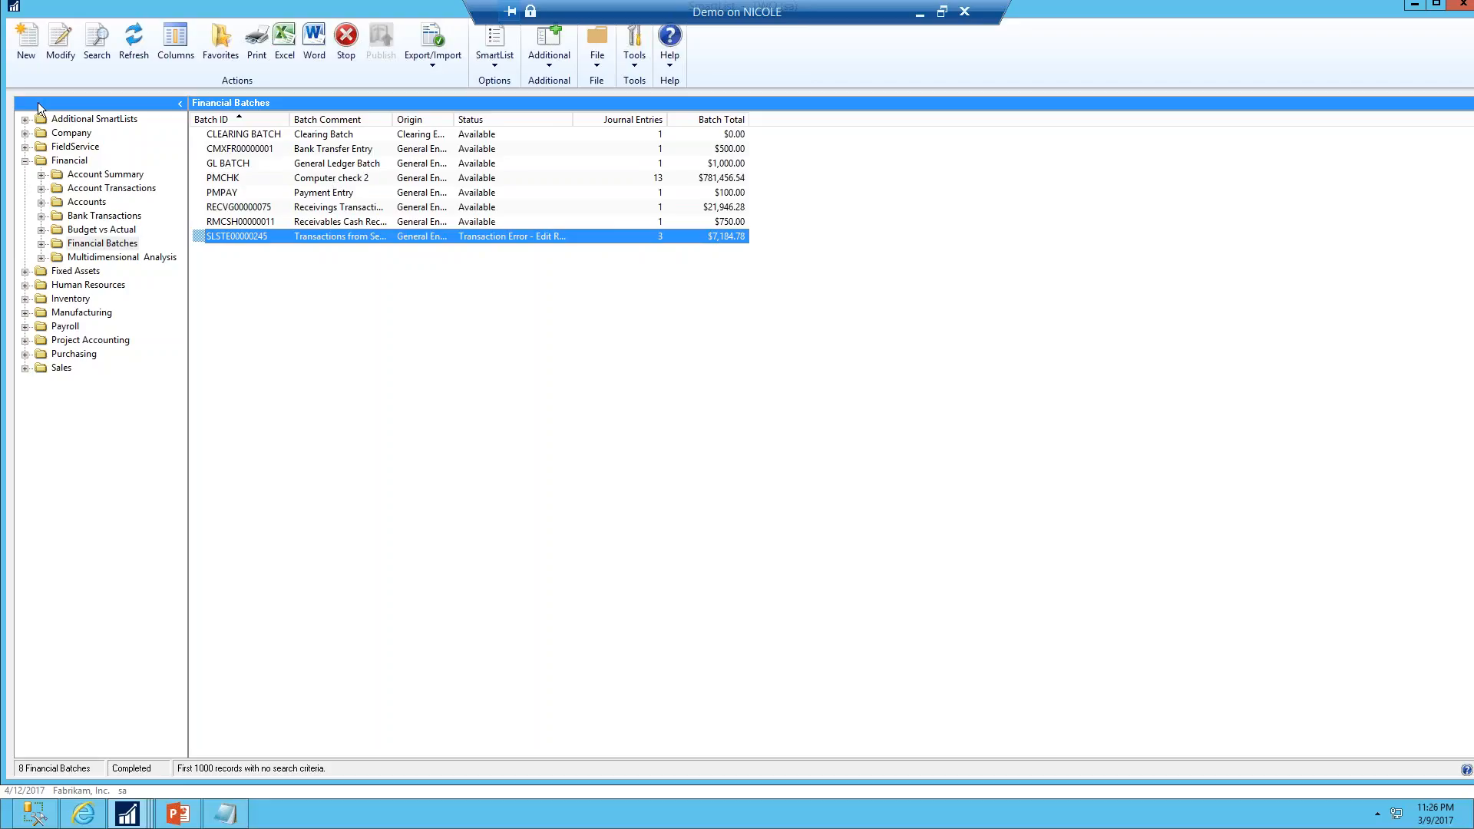
Reopen the SmartList in SmartList Builder and make it a Multicompany SmartList for Fabrikam, Inc. and One Solution Company
left_click(61, 46)
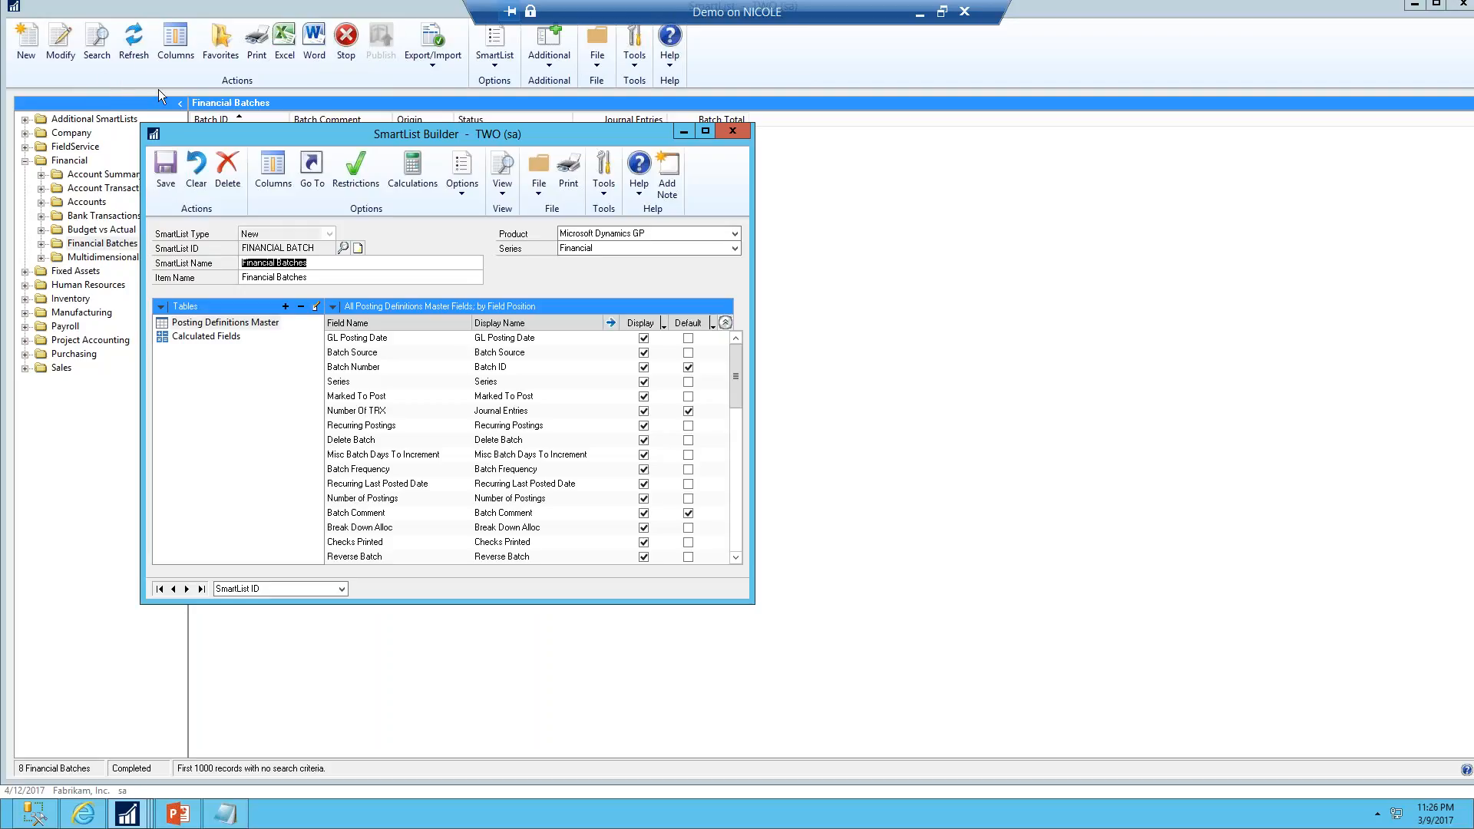
left_click(458, 195)
left_click(477, 214)
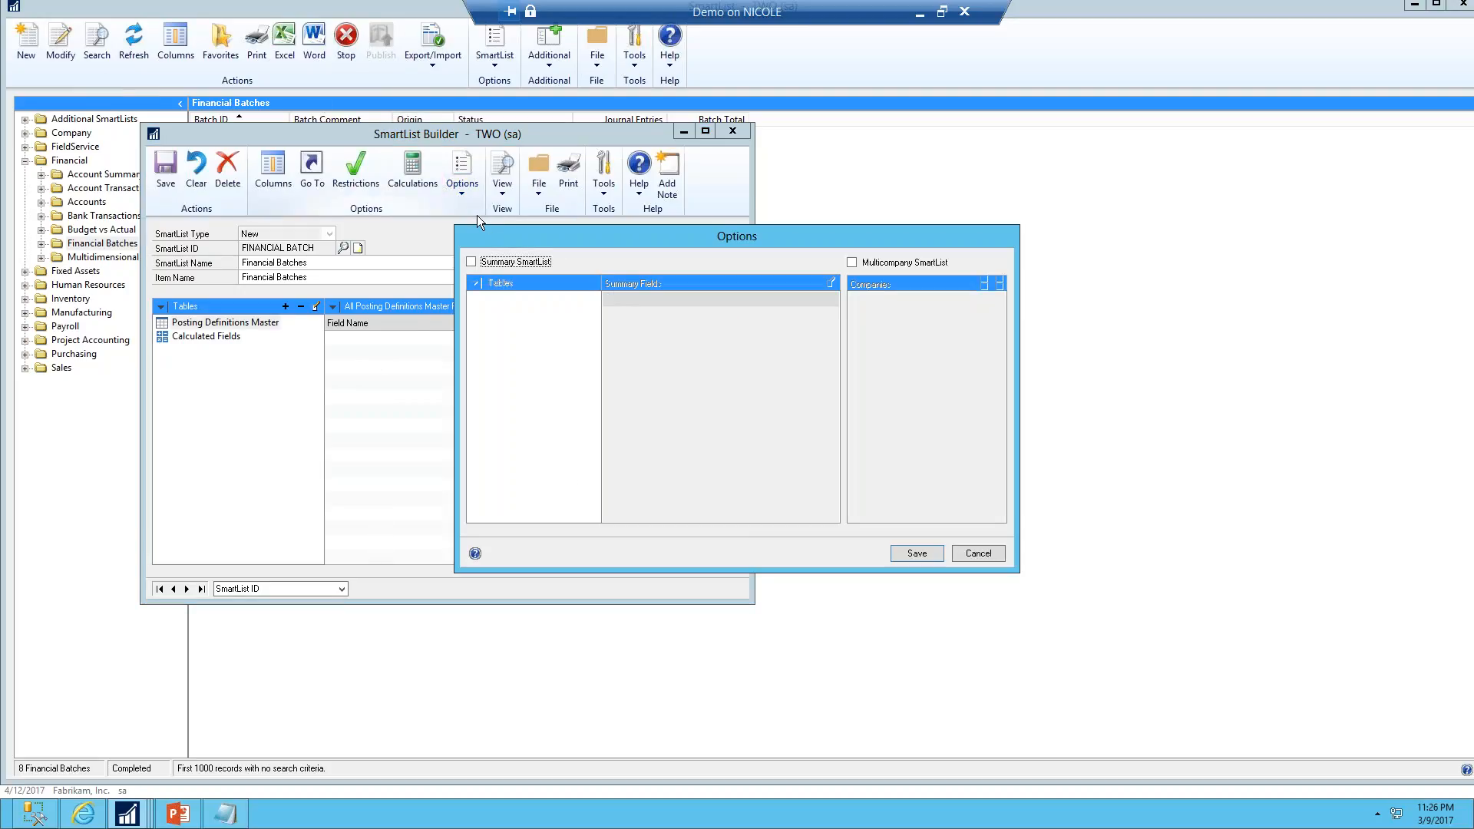
left_click(499, 264)
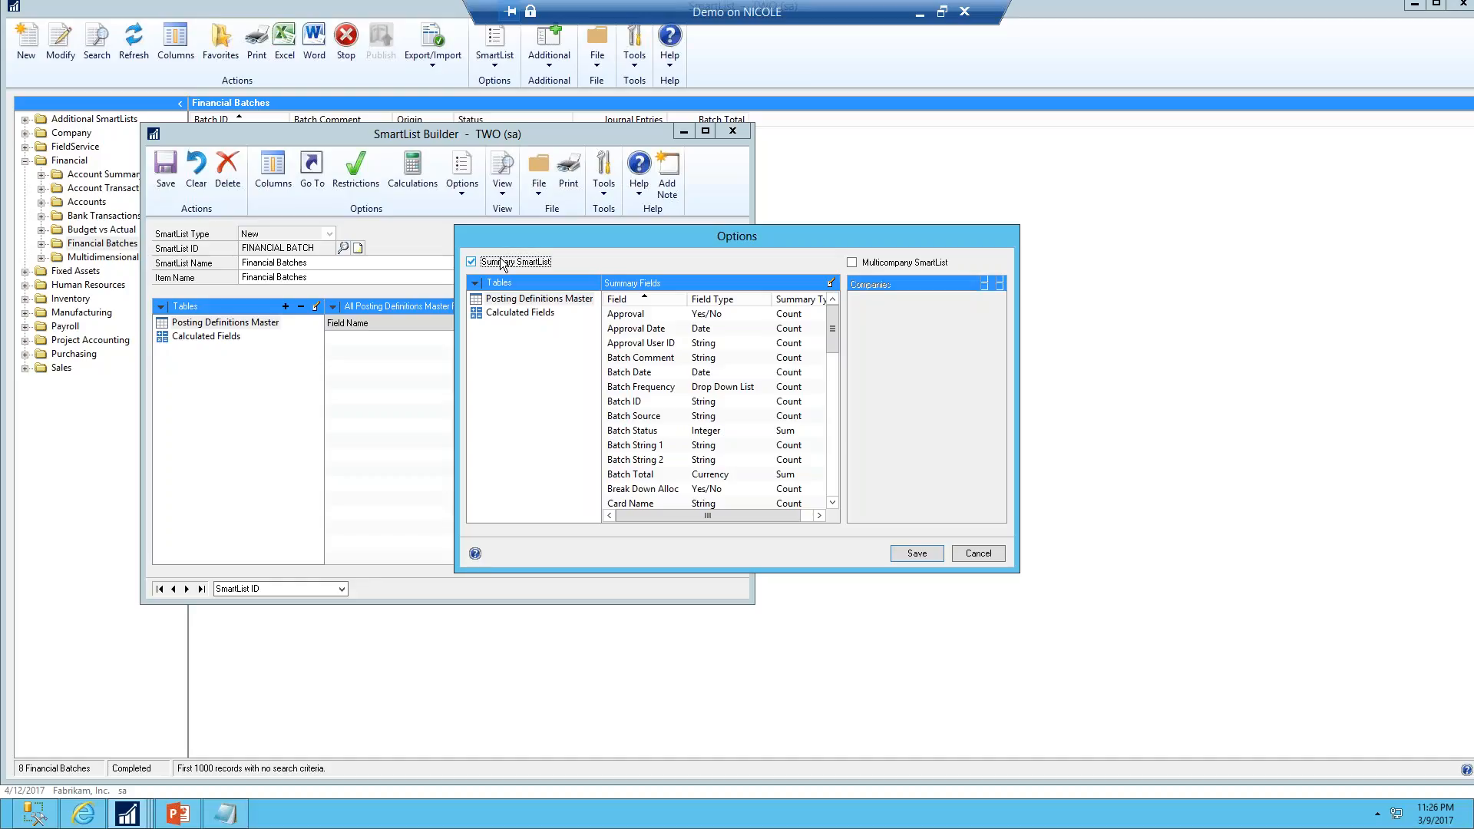
left_click(473, 262)
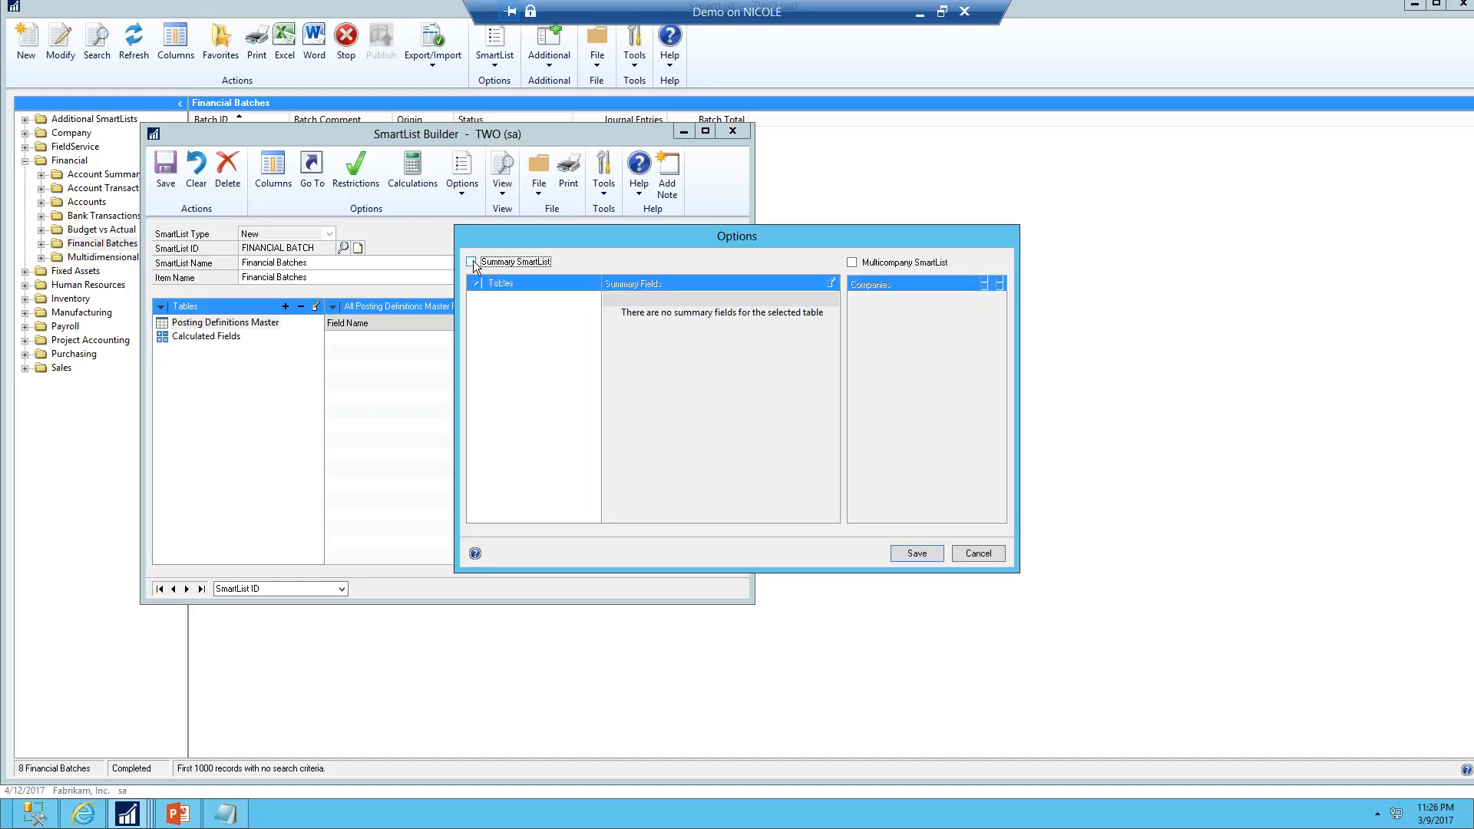
left_click(851, 262)
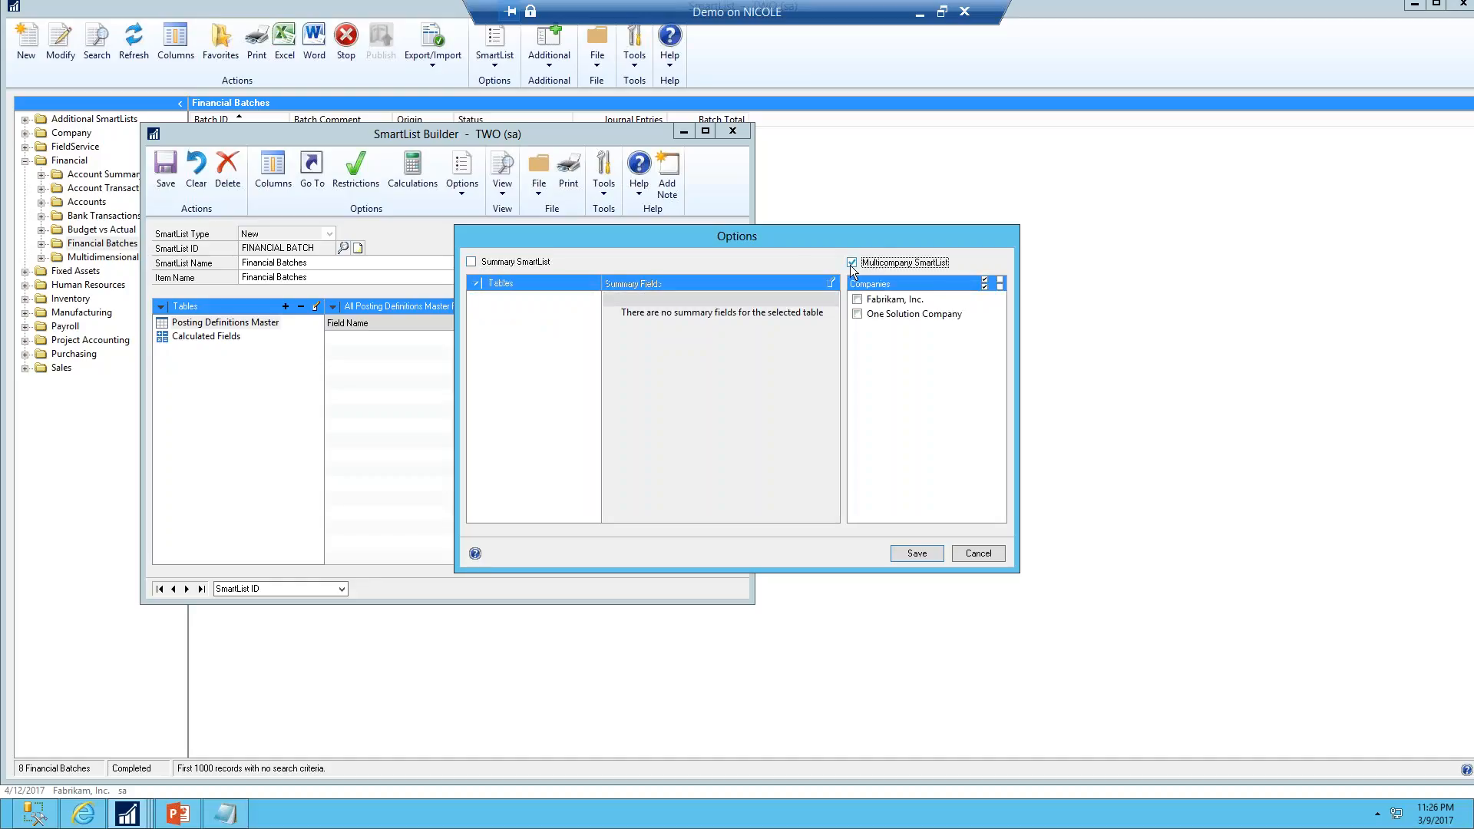
left_click(858, 300)
left_click(858, 314)
left_click(915, 554)
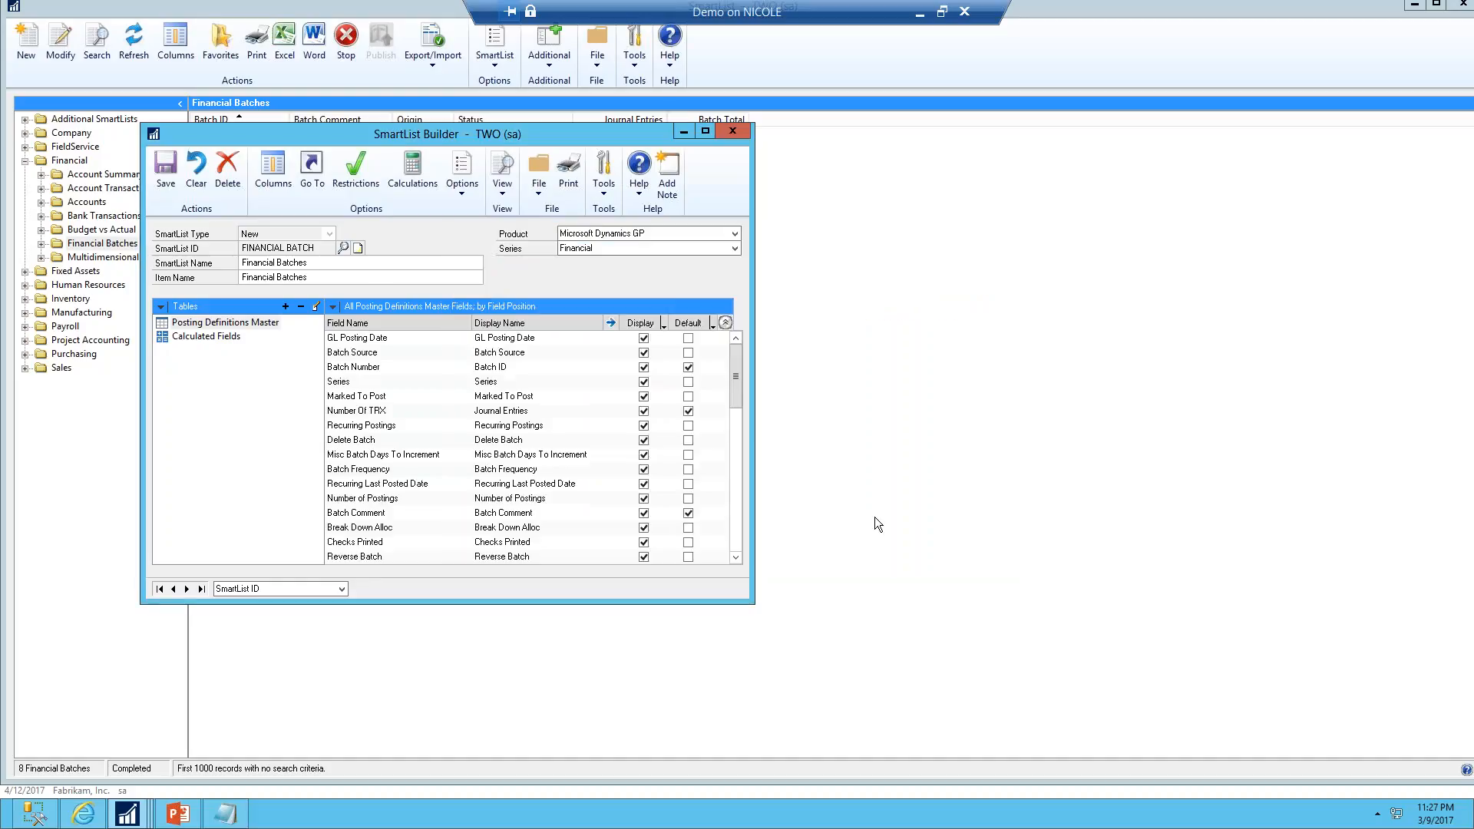
Add a String calculated field named Company that returns the <<COMPANY_NAME>> special field
left_click(413, 181)
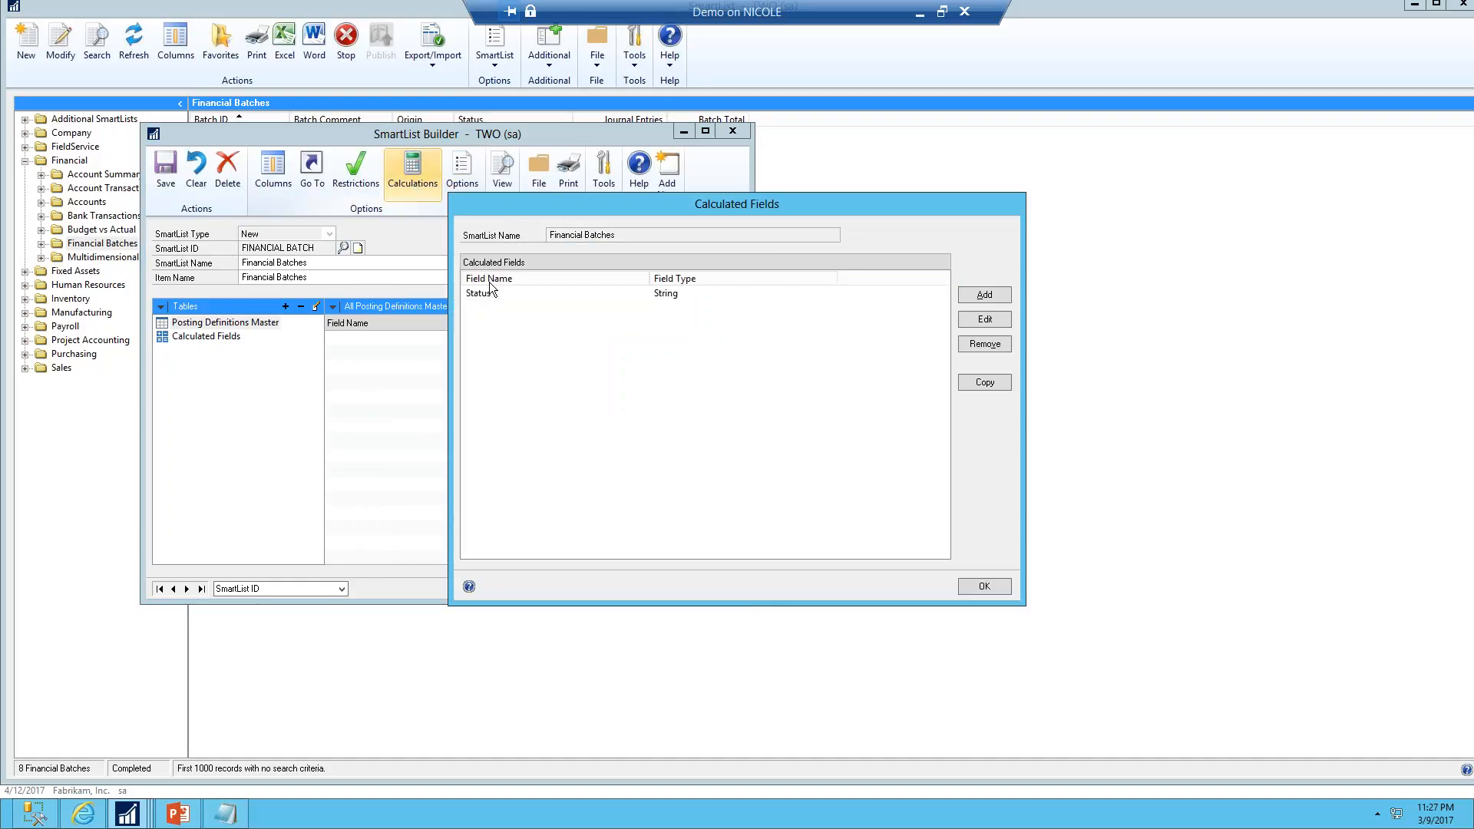
left_click(987, 299)
type("Company")
key("Tab")
key("Down")
left_click(864, 305)
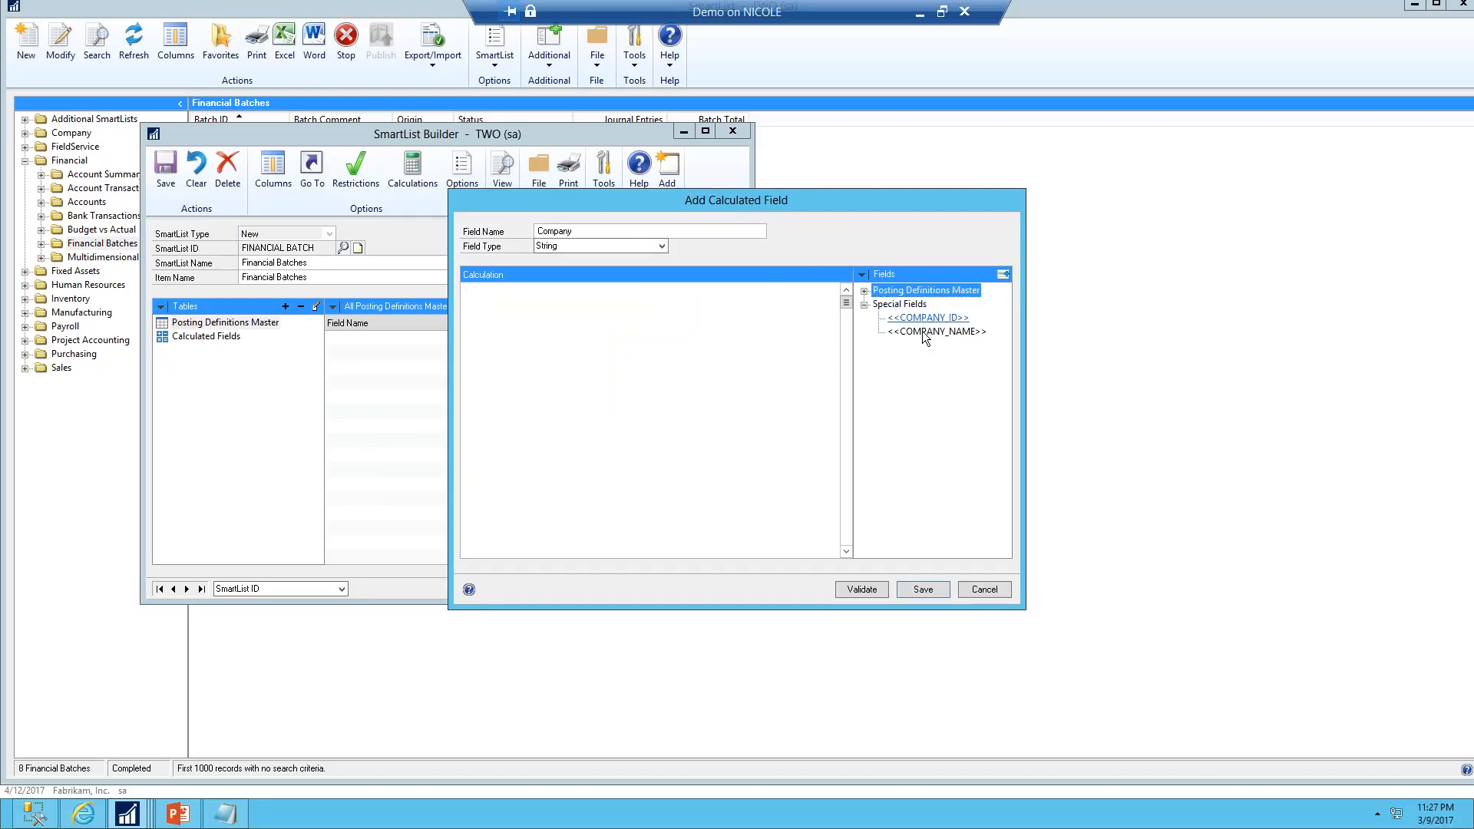
double_click(925, 331)
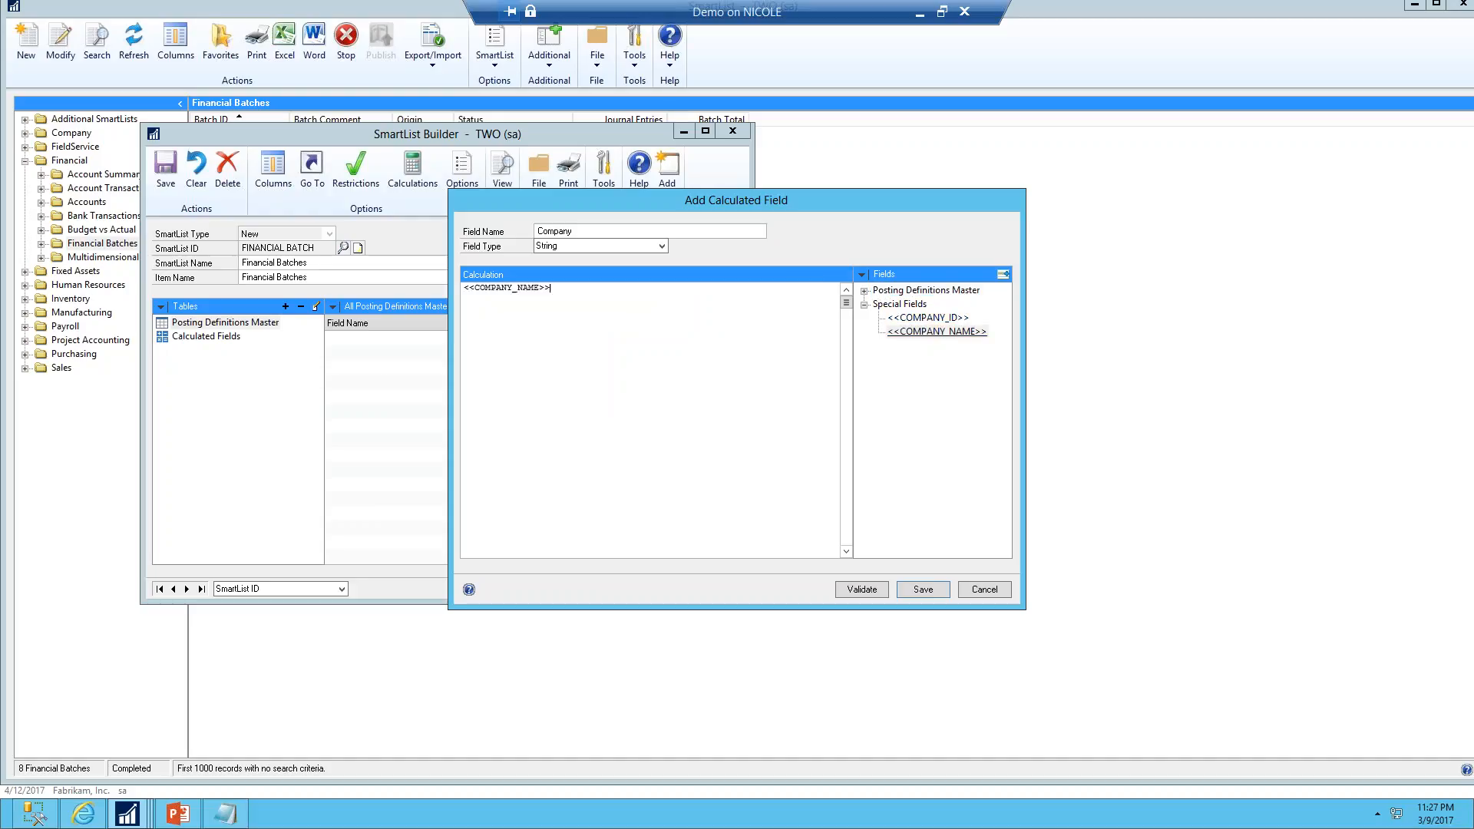
left_click(915, 591)
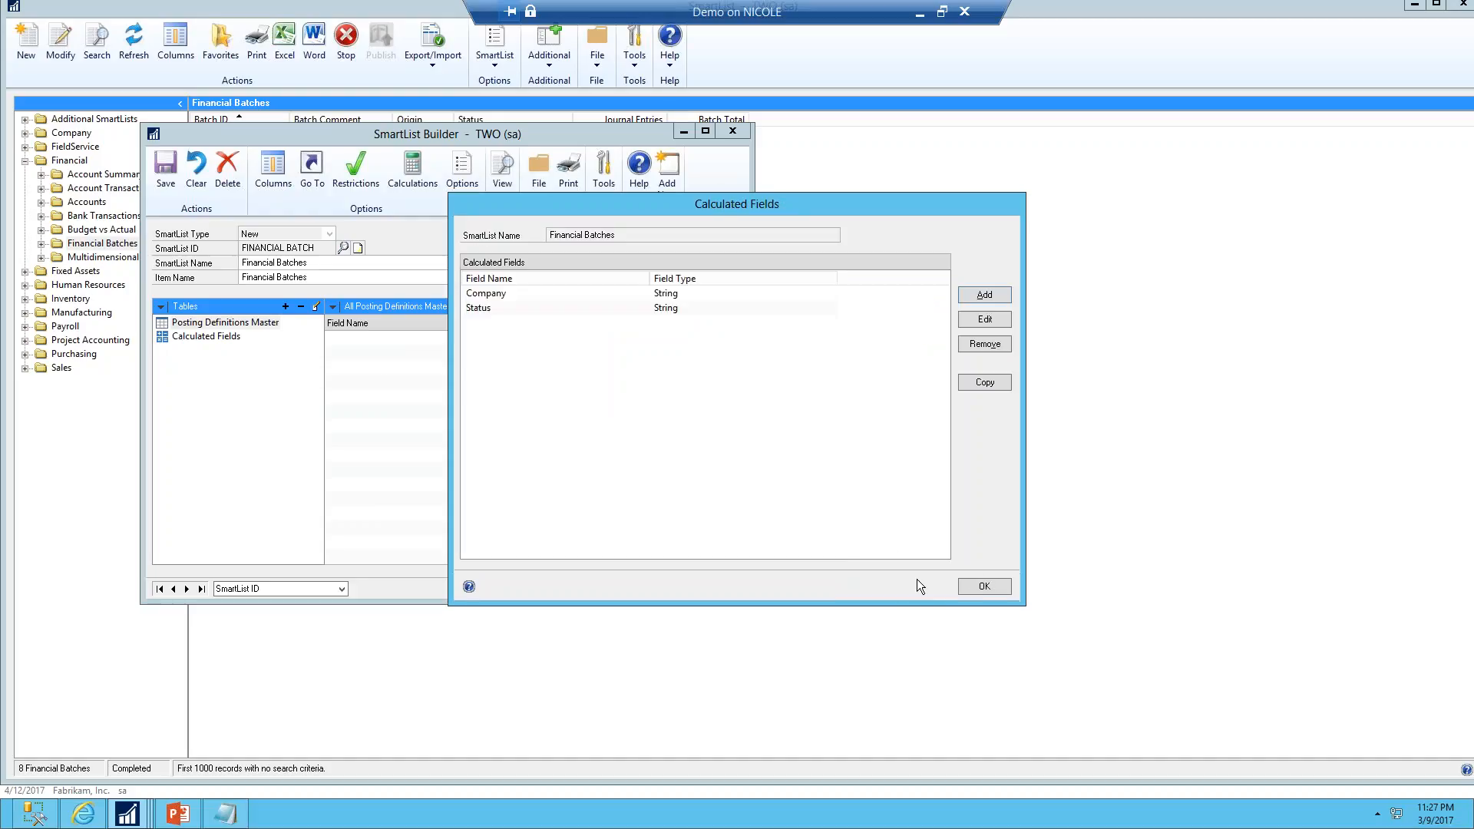
left_click(979, 588)
Mark the Company calculated field as a default column and save the SmartList
left_click(206, 337)
left_click(688, 353)
left_click(169, 182)
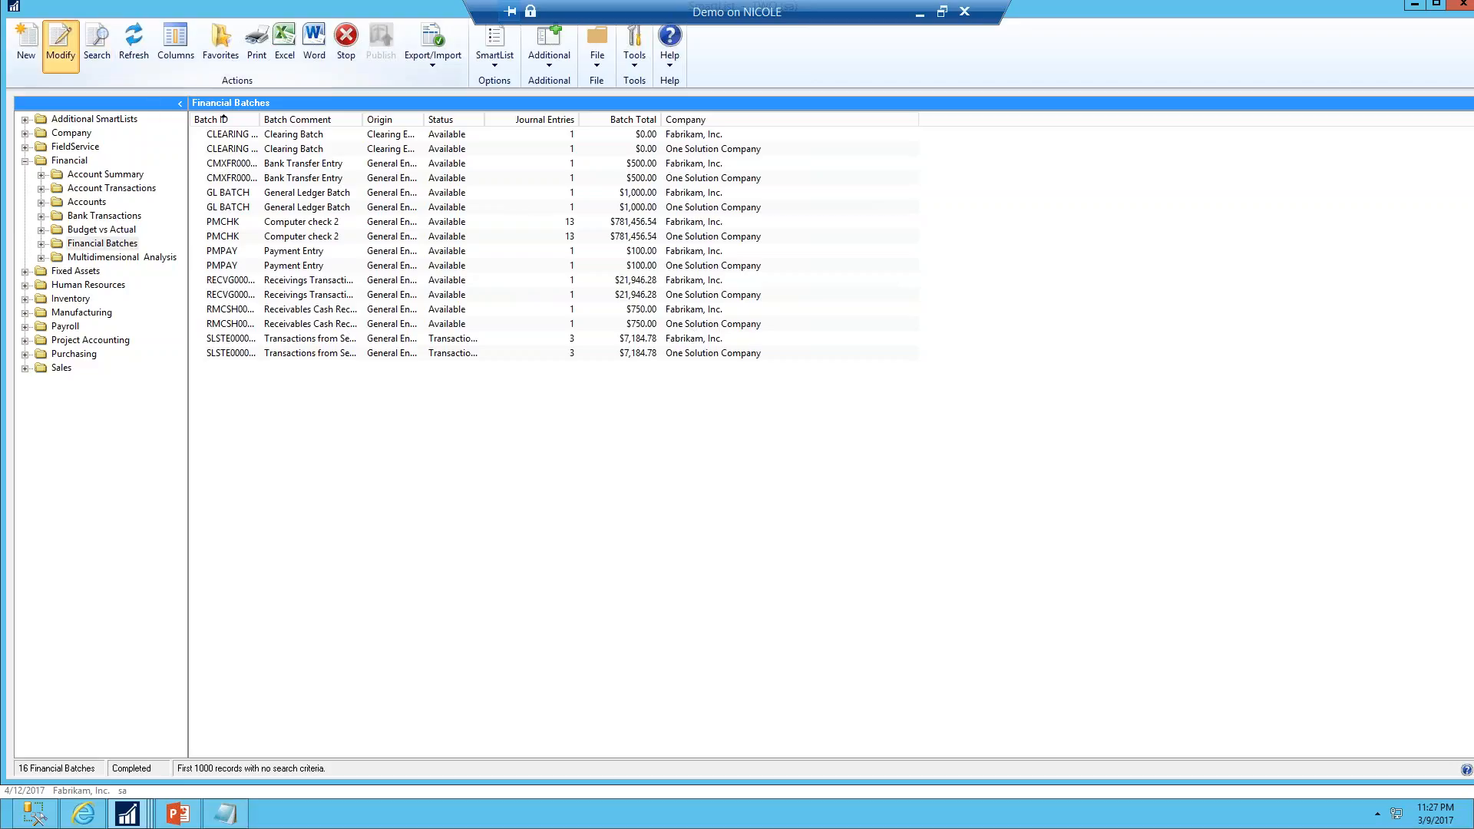
Reopen the Financial Batches SmartList in SmartList Builder and duplicate it as an Excel Report
left_click(60, 46)
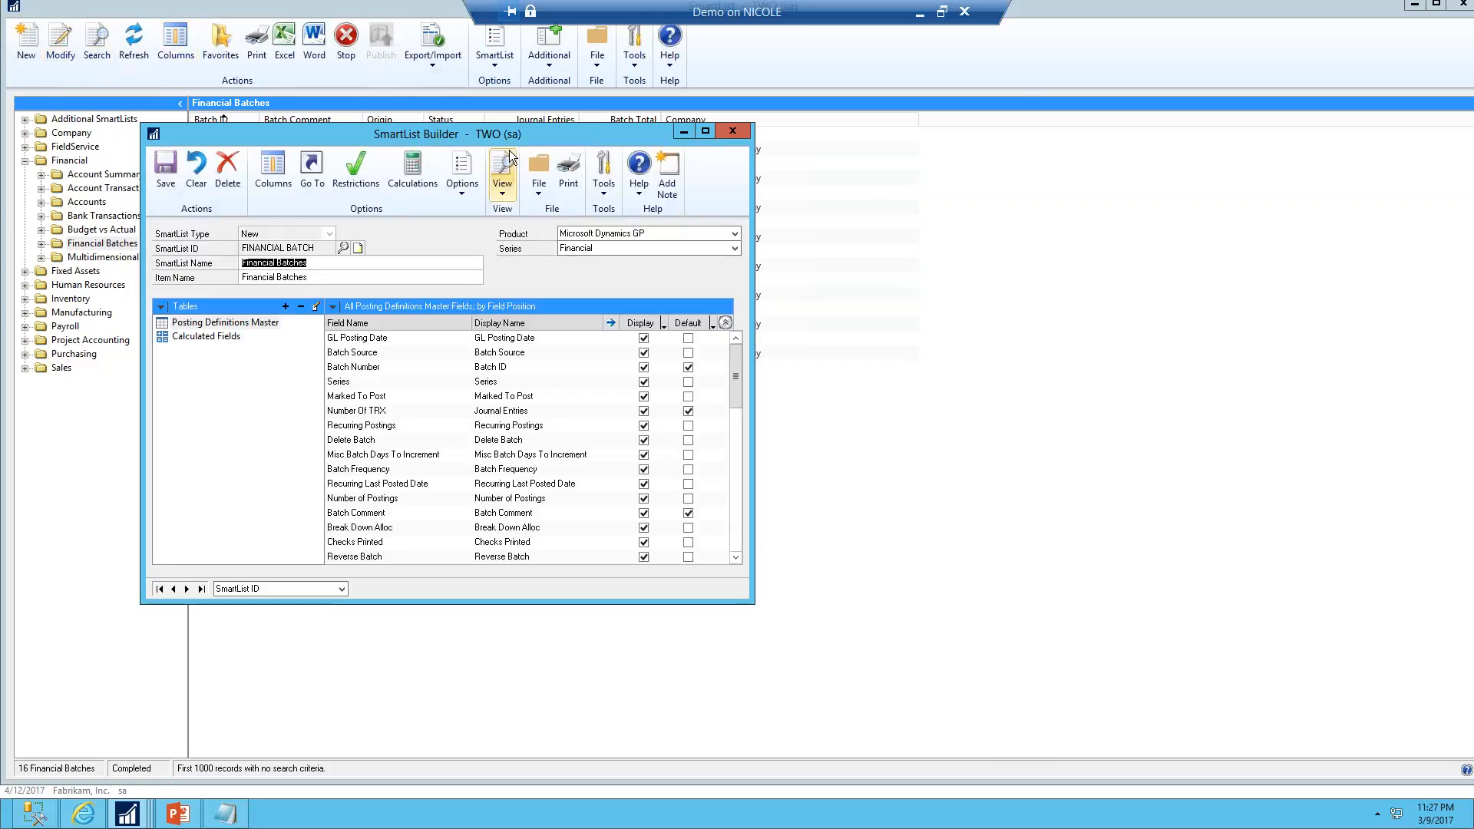
left_click(462, 198)
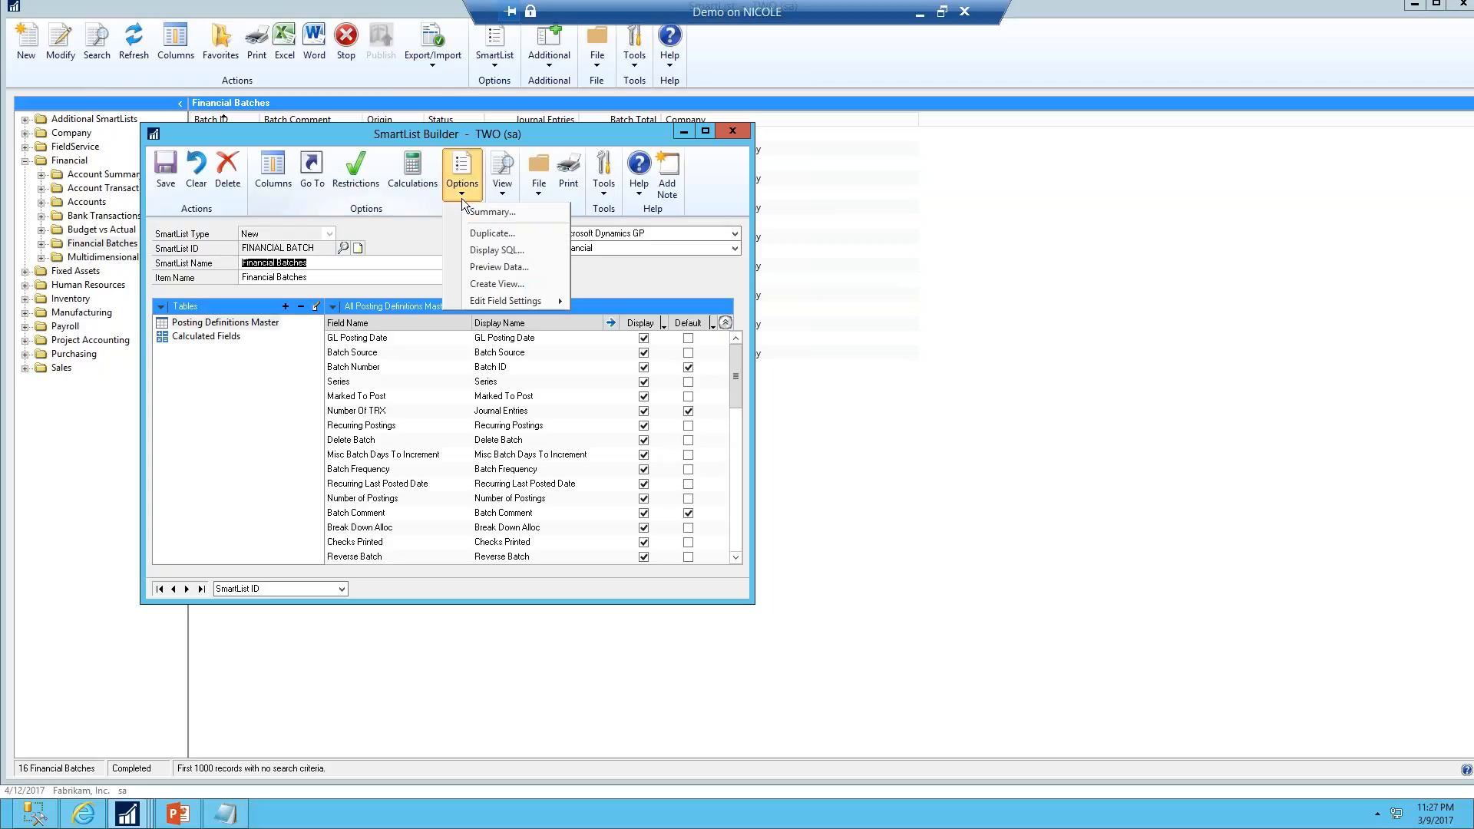
left_click(491, 234)
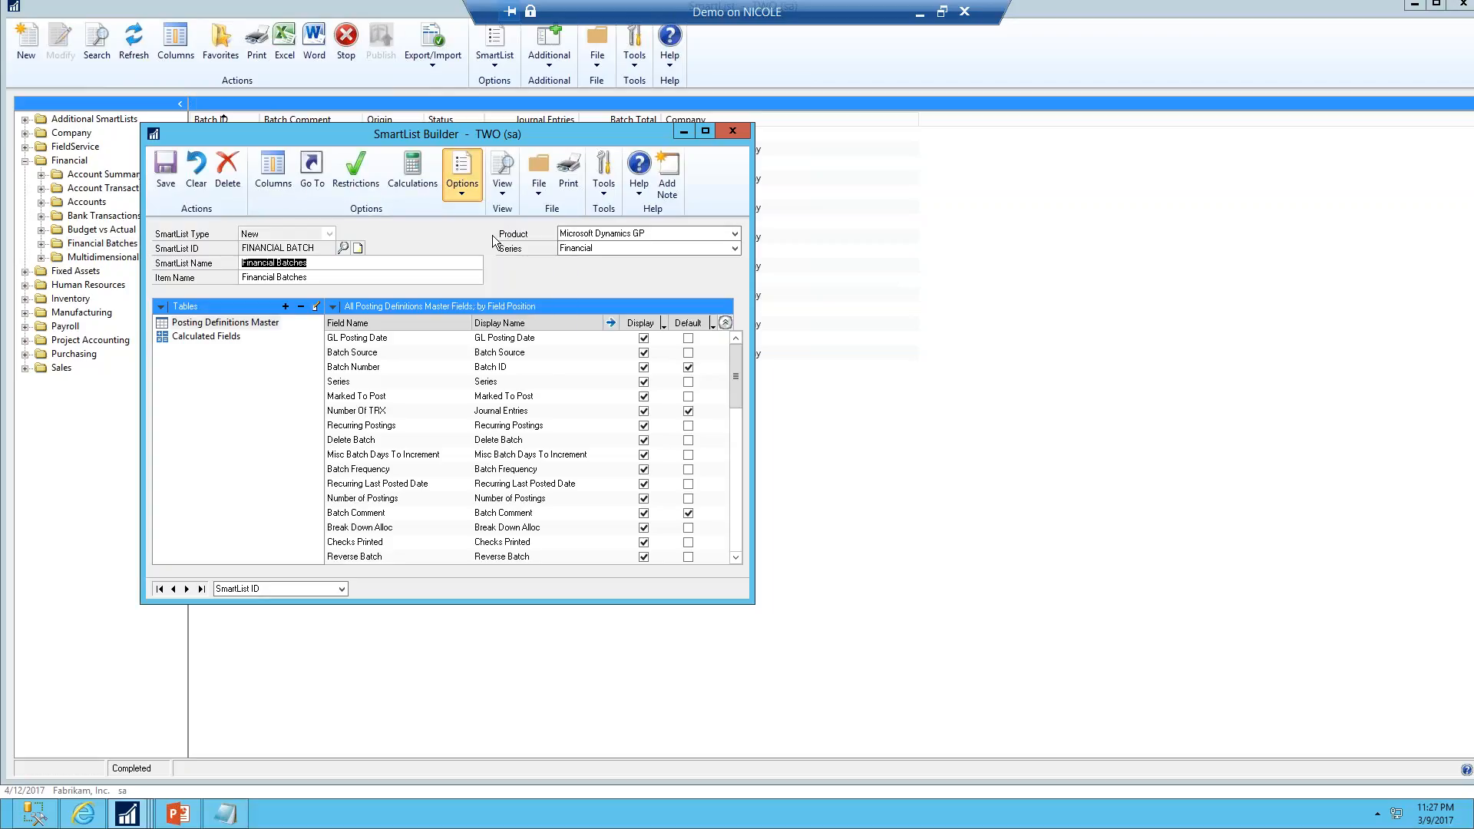
left_click(656, 406)
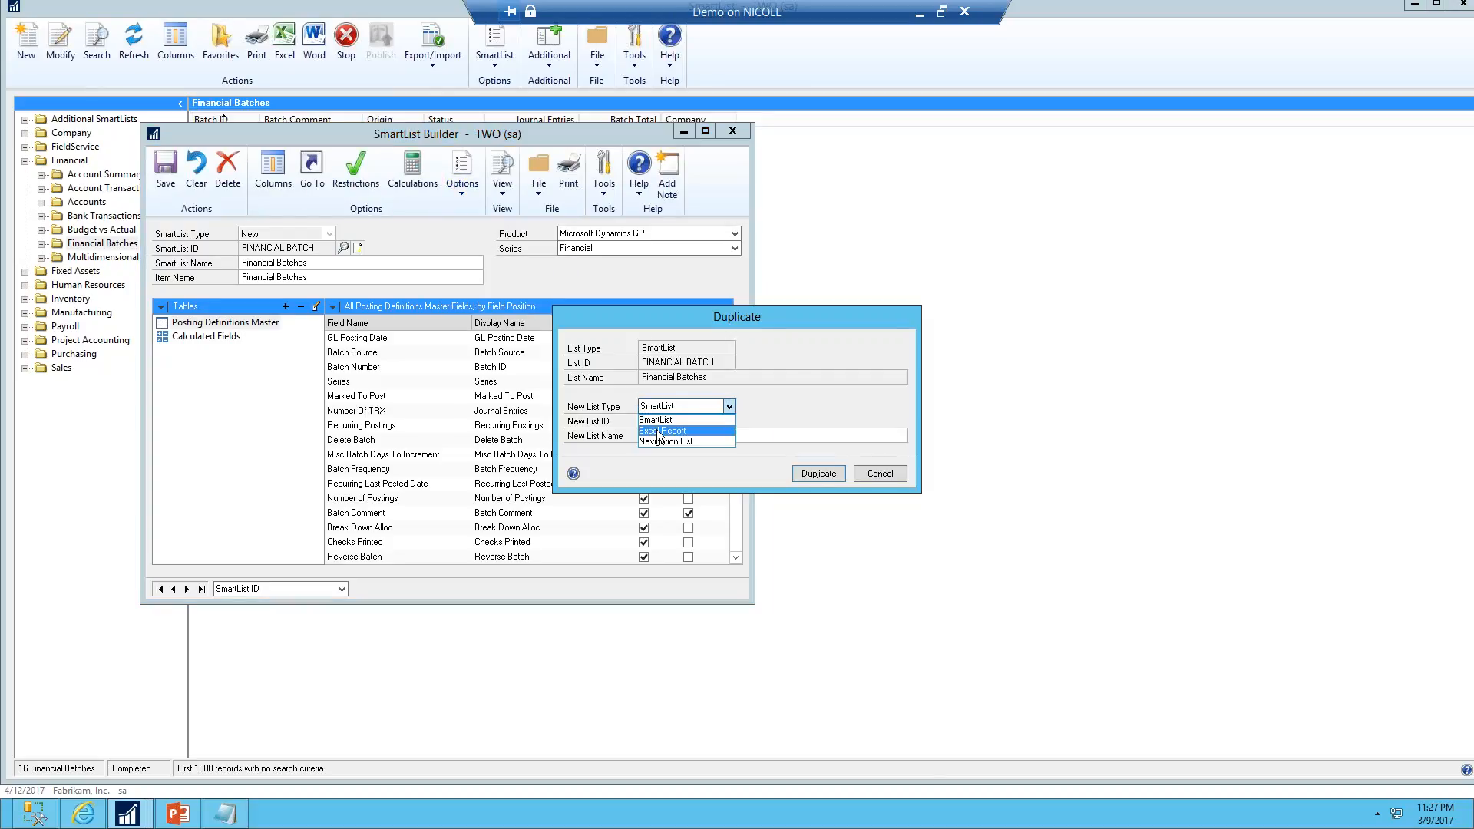
left_click(658, 432)
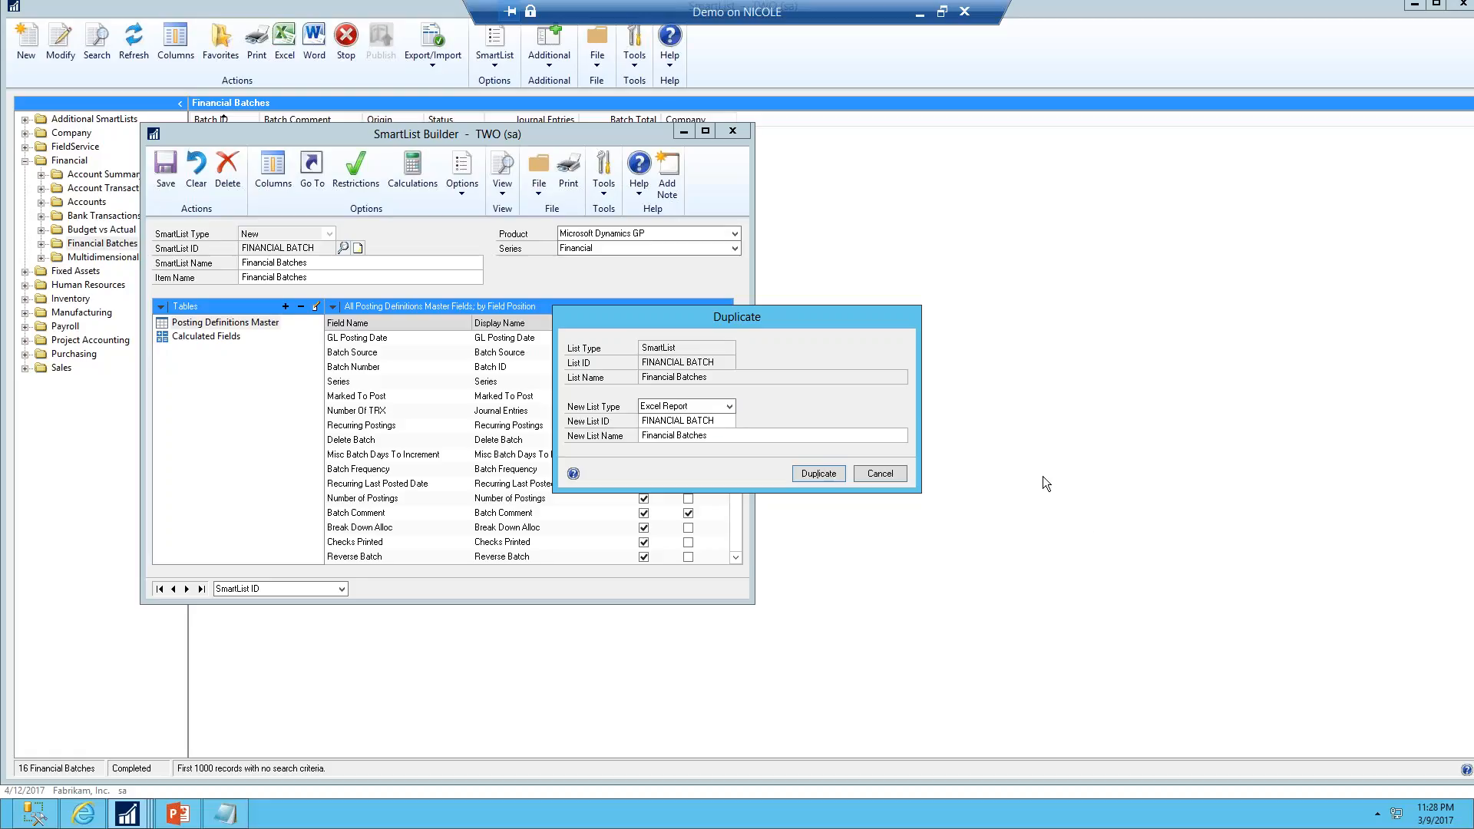
left_click(819, 473)
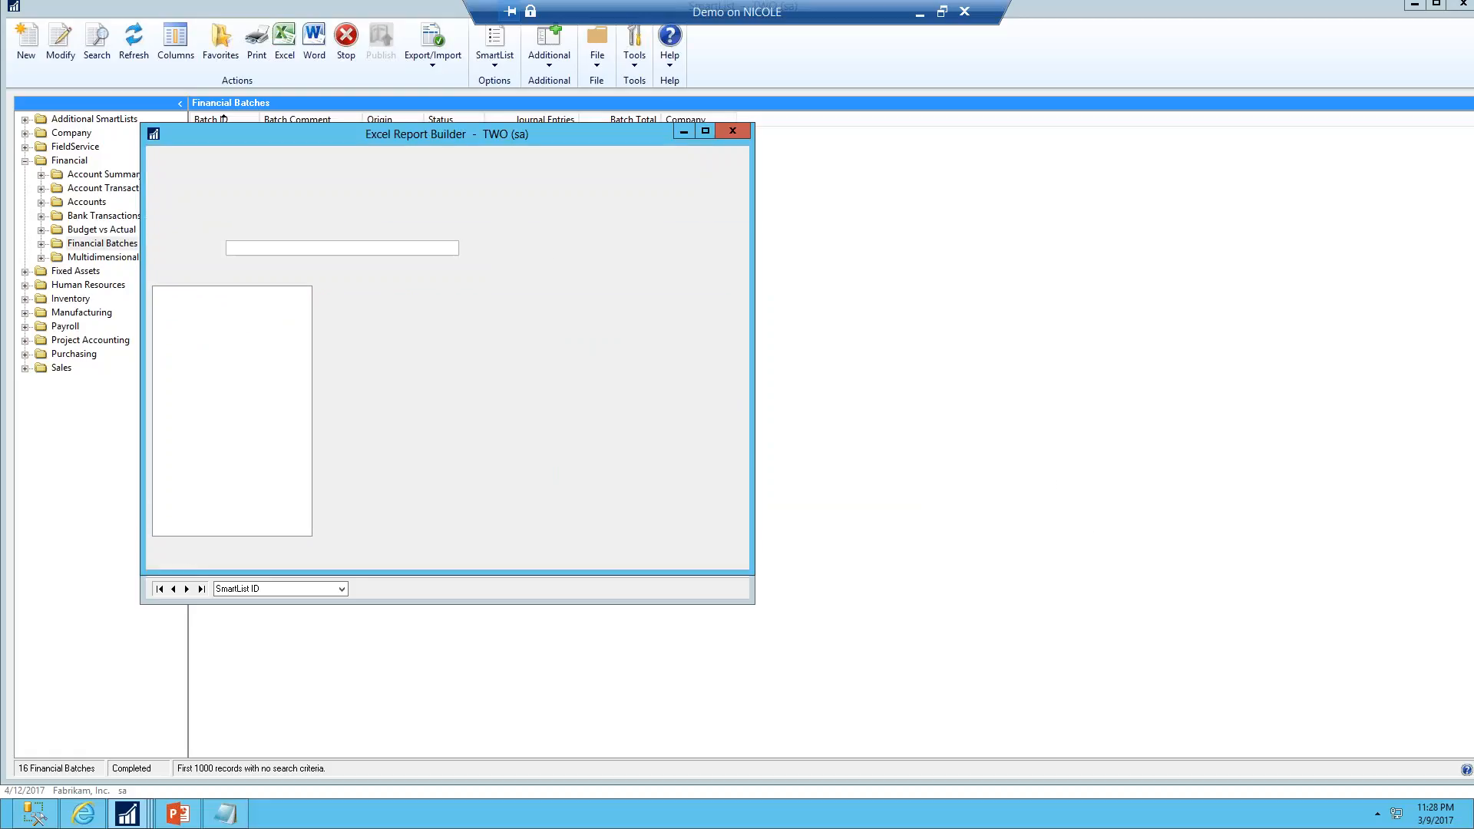
Clear all displayed fields in the Excel Report, then display Batch Comment, Batch ID, Batch Total, Journal Entries and Origin
left_click_drag(498, 140, 1119, 166)
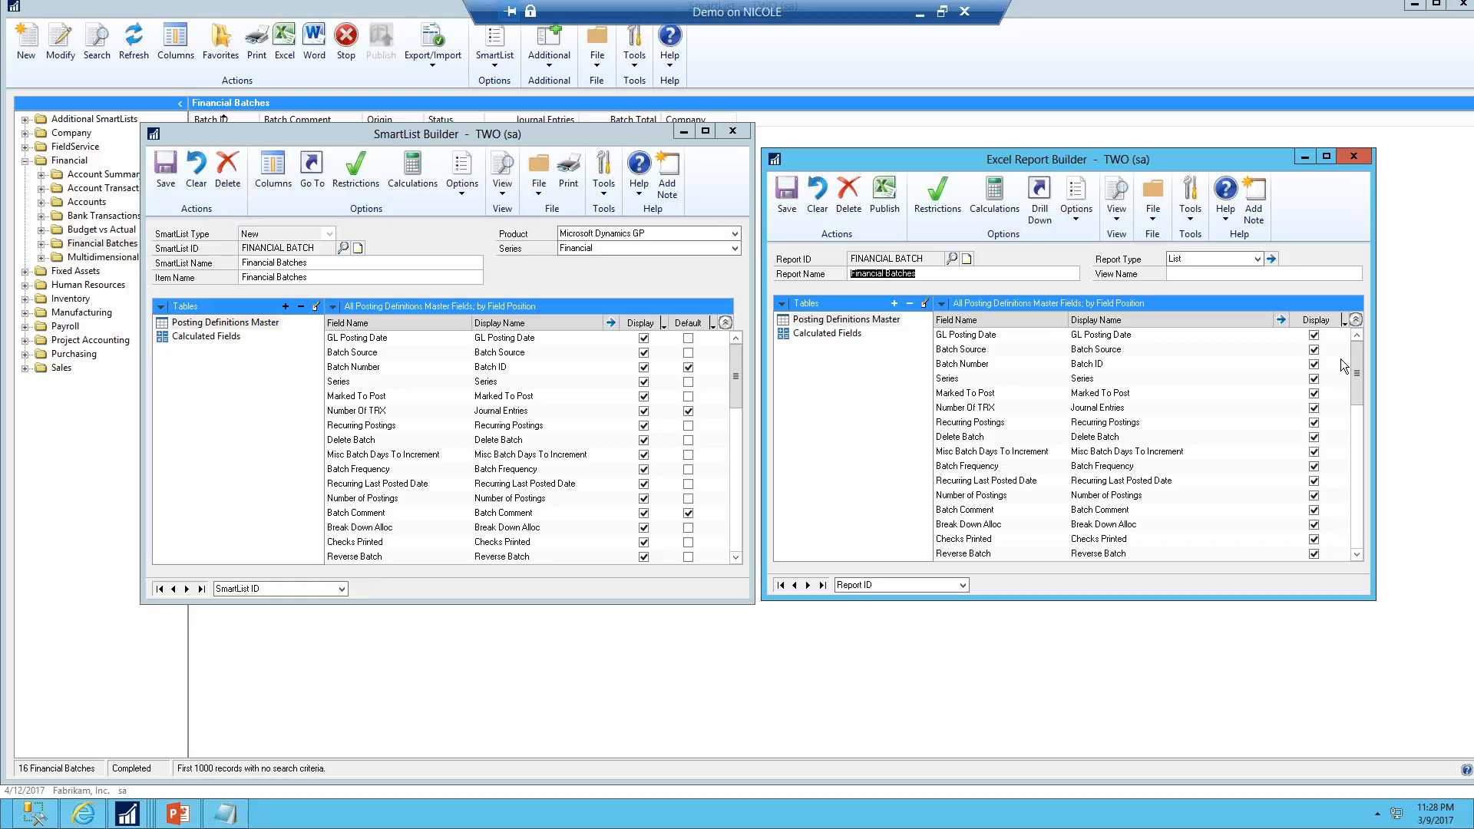
left_click(1345, 323)
left_click(1358, 355)
left_click(942, 304)
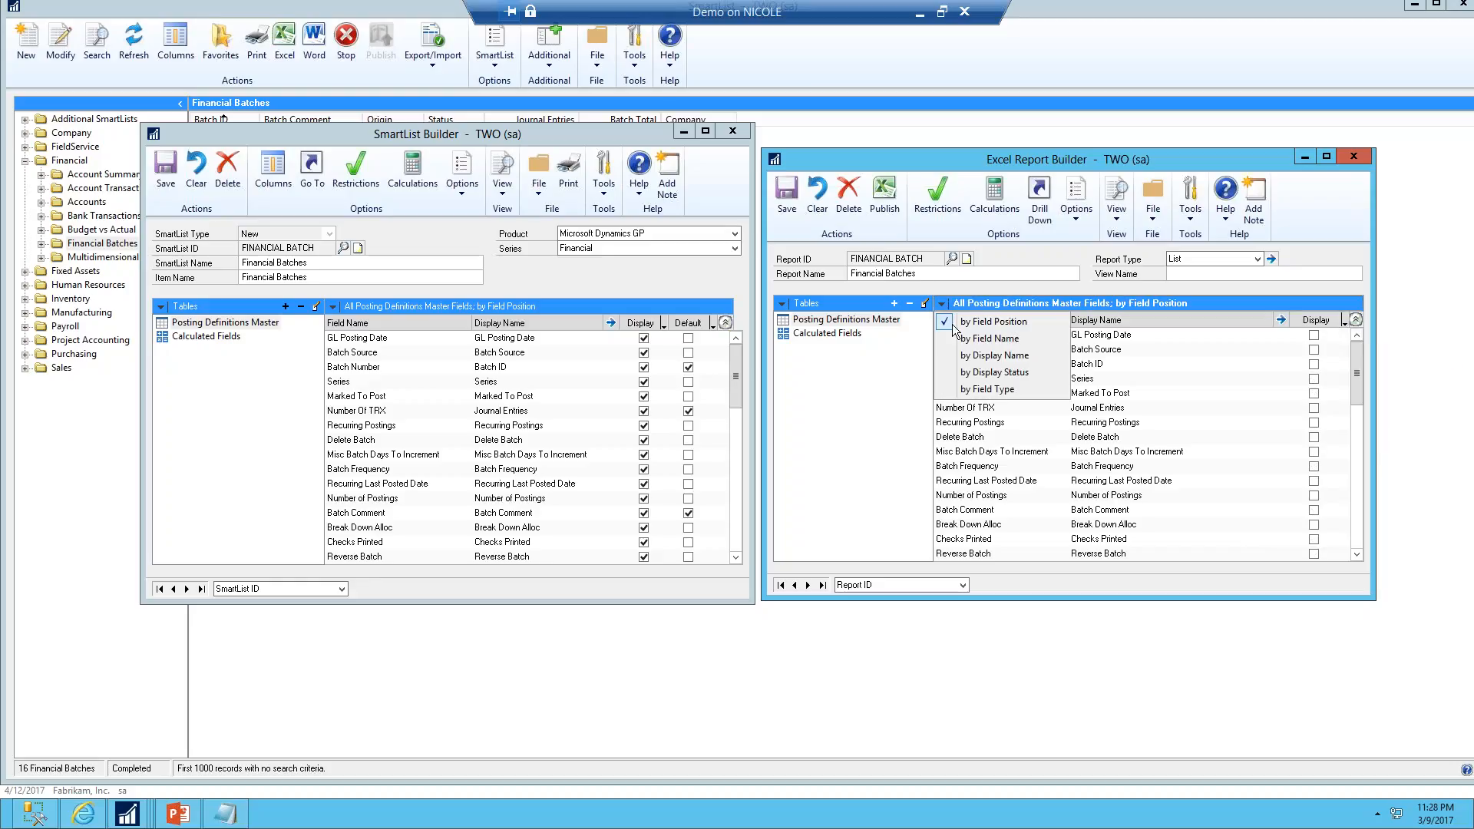
left_click(981, 358)
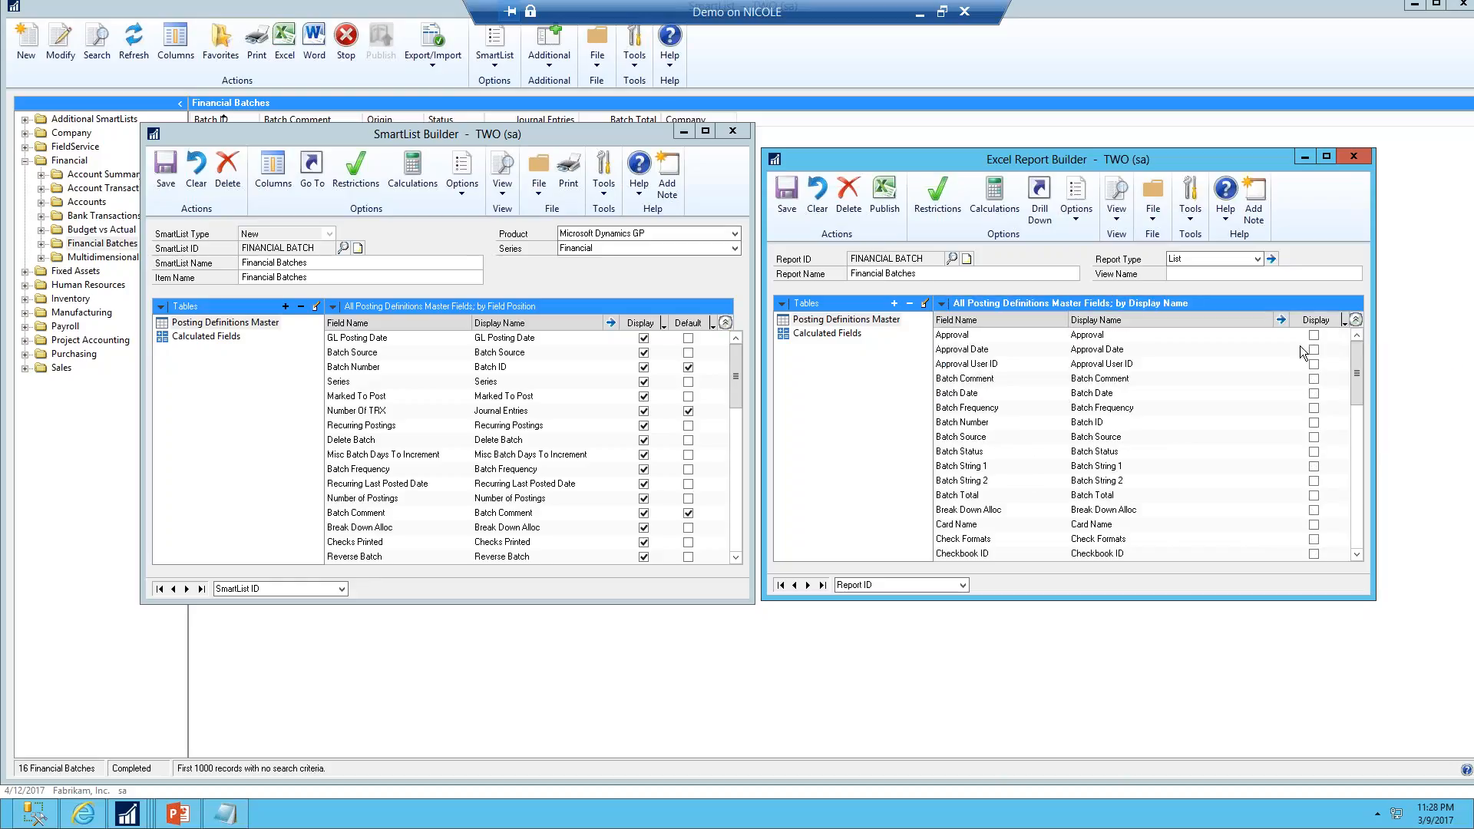
left_click(1314, 378)
left_click(1314, 422)
scroll(1328, 488, "down", 6)
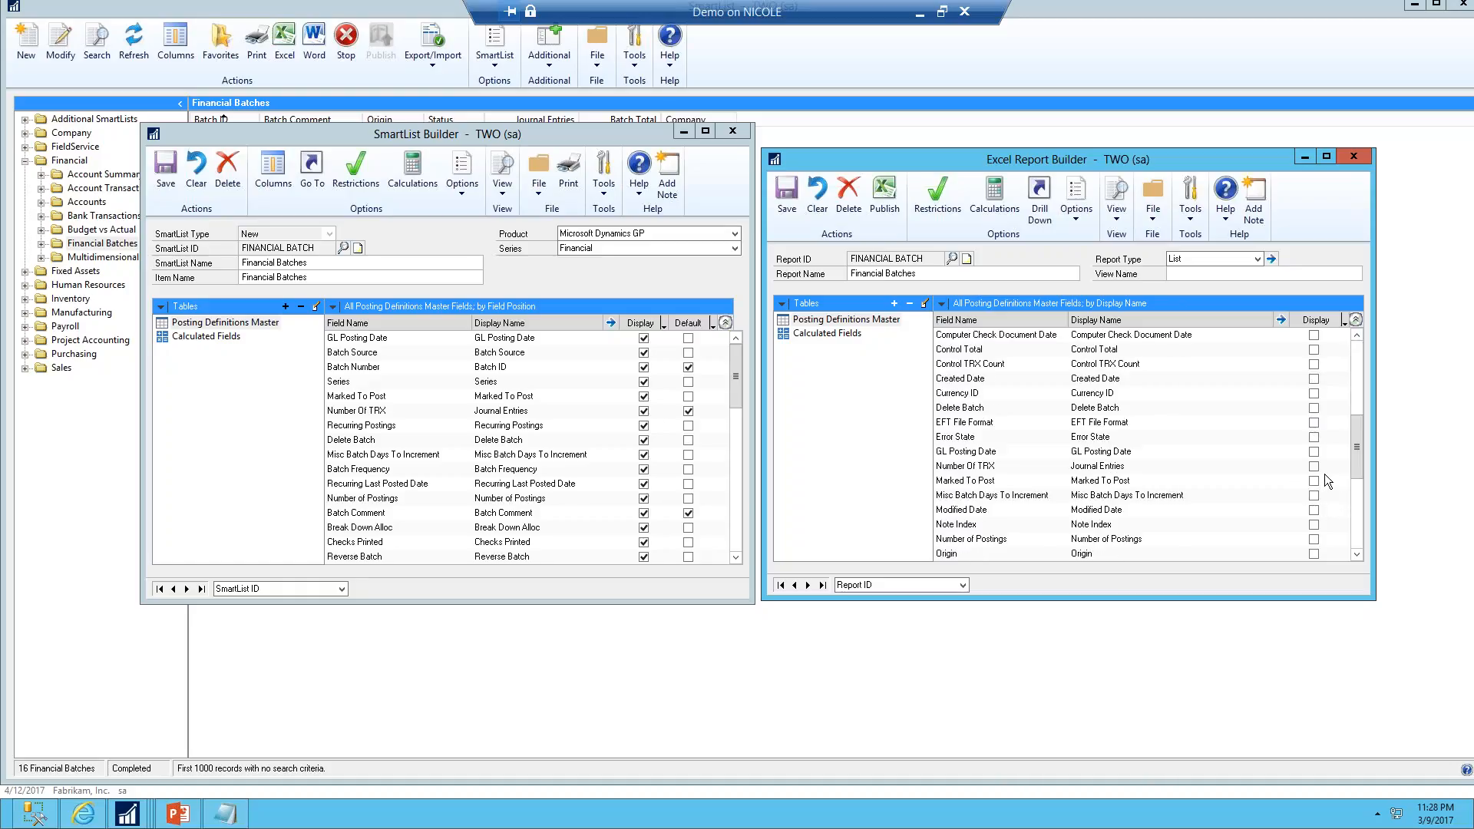
left_click(1314, 466)
left_click(1314, 553)
Reorder the report columns so Batch ID comes first and Batch Comment second
left_click(1271, 259)
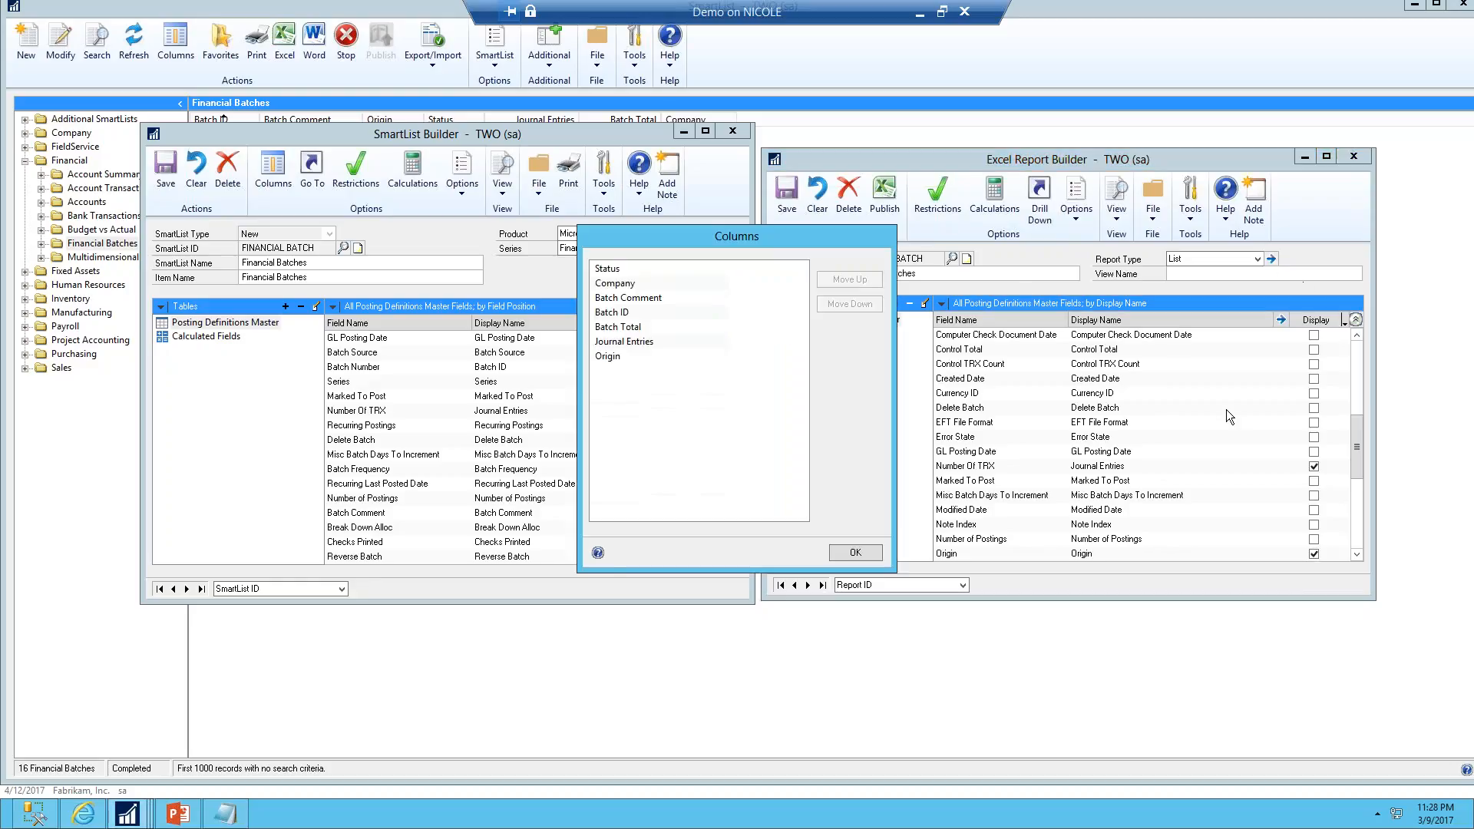
left_click(619, 315)
left_click(862, 282)
left_click(862, 281)
left_click(861, 281)
left_click(636, 315)
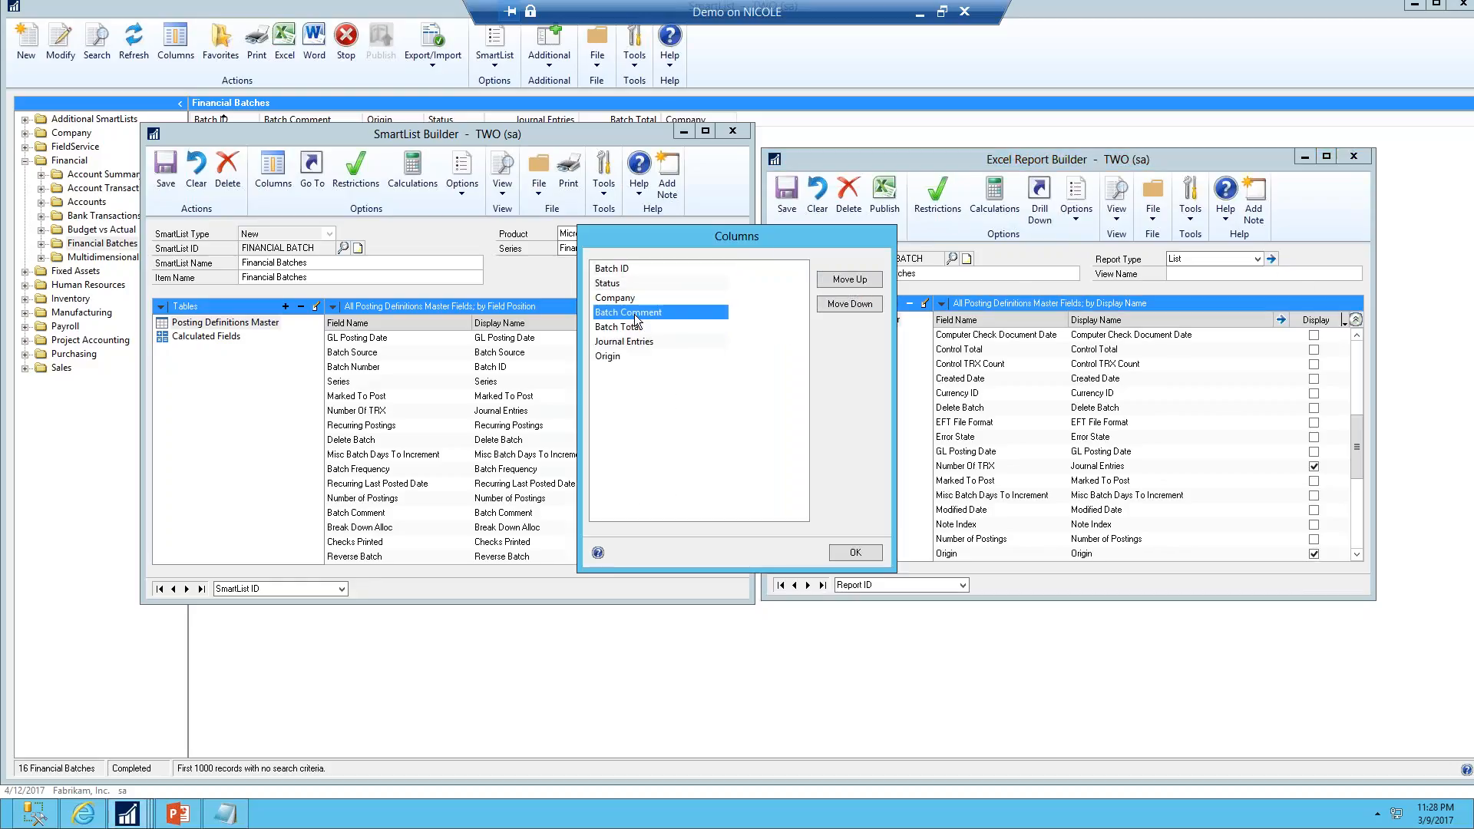
left_click(850, 280)
left_click(849, 280)
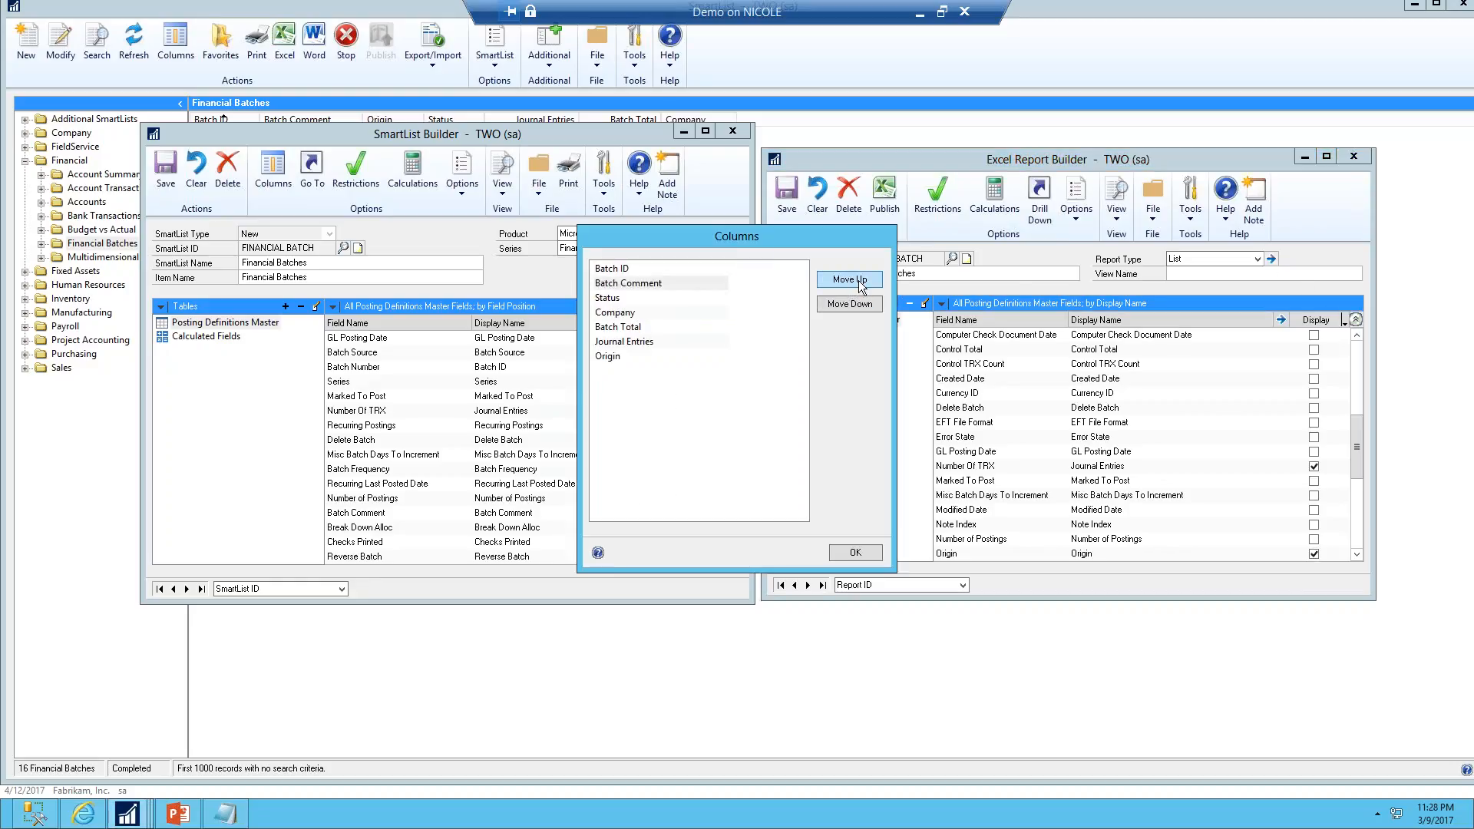
left_click(855, 554)
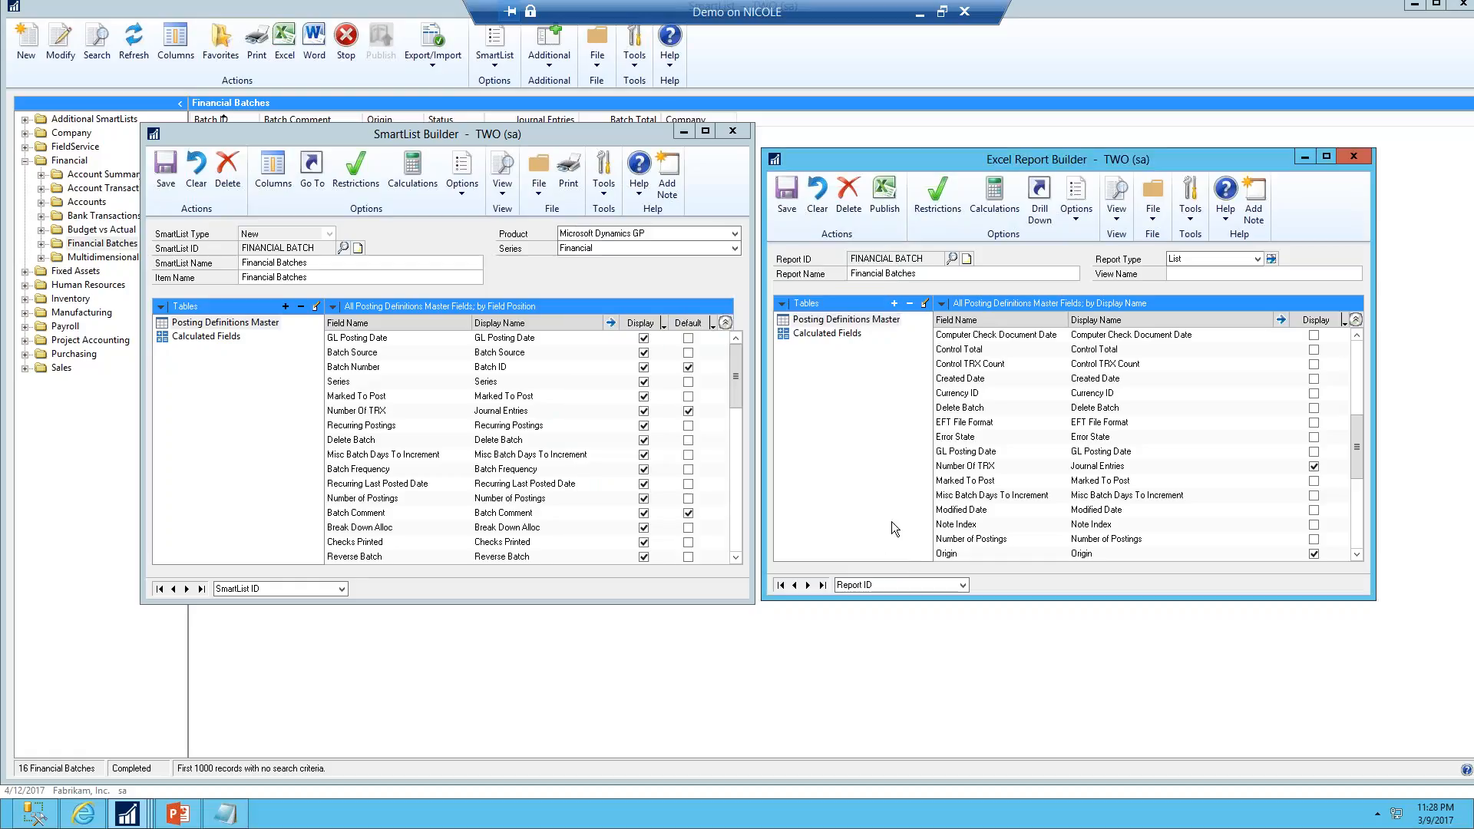
Review the report's view name, calculated fields and restrictions without changing them
left_click(1303, 276)
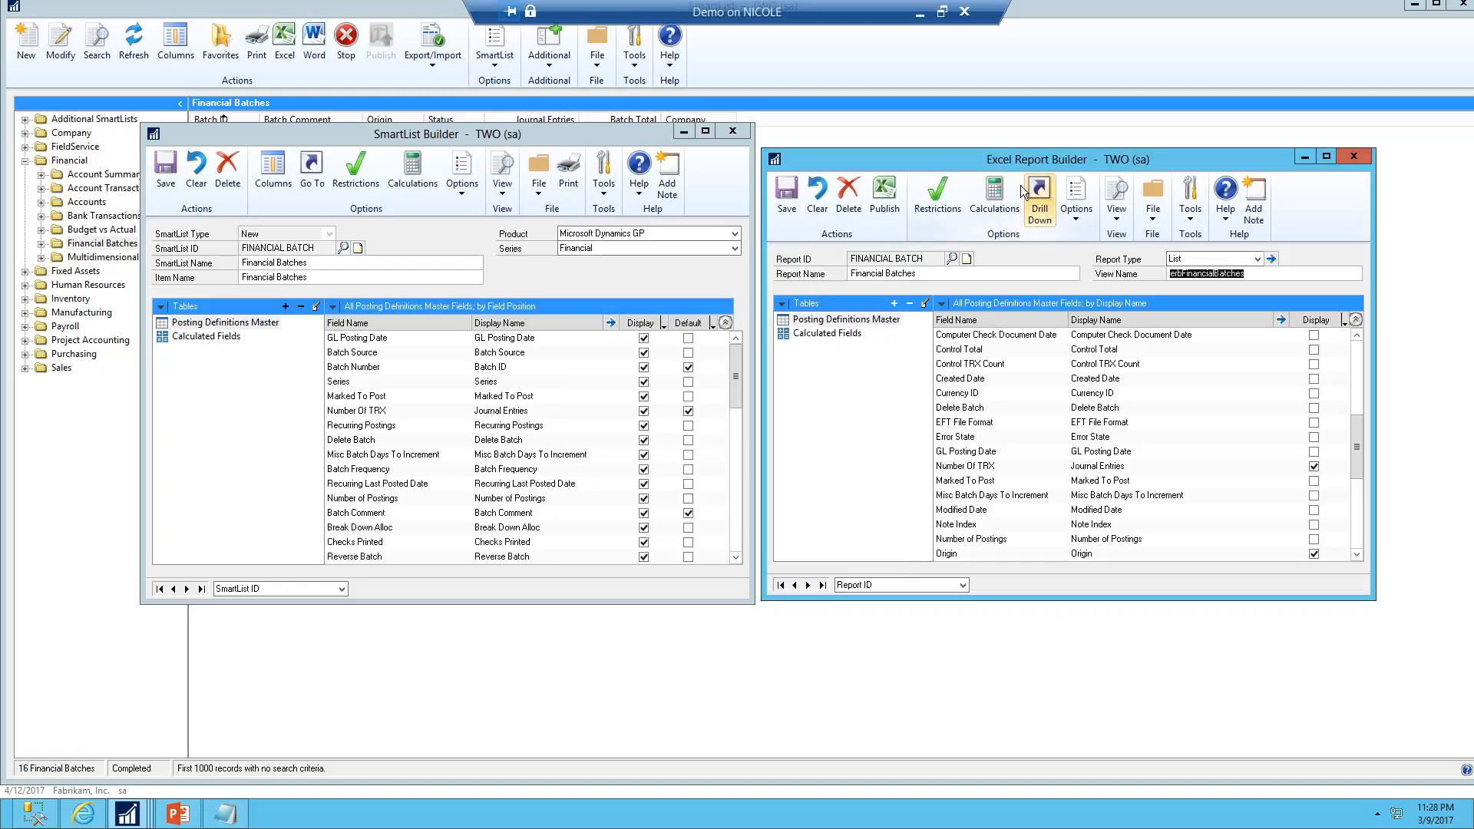
left_click(998, 196)
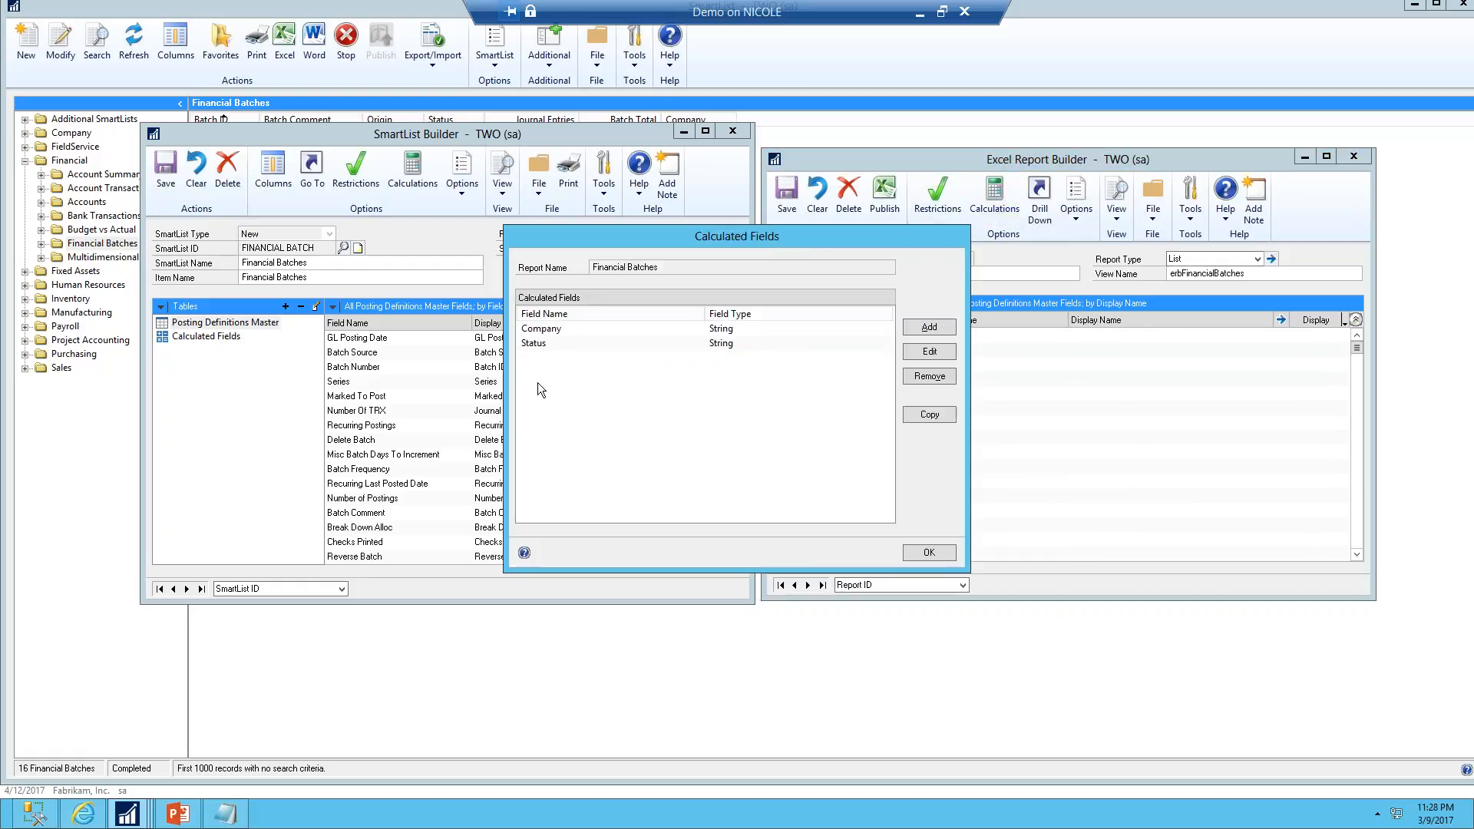
left_click(925, 557)
left_click(931, 213)
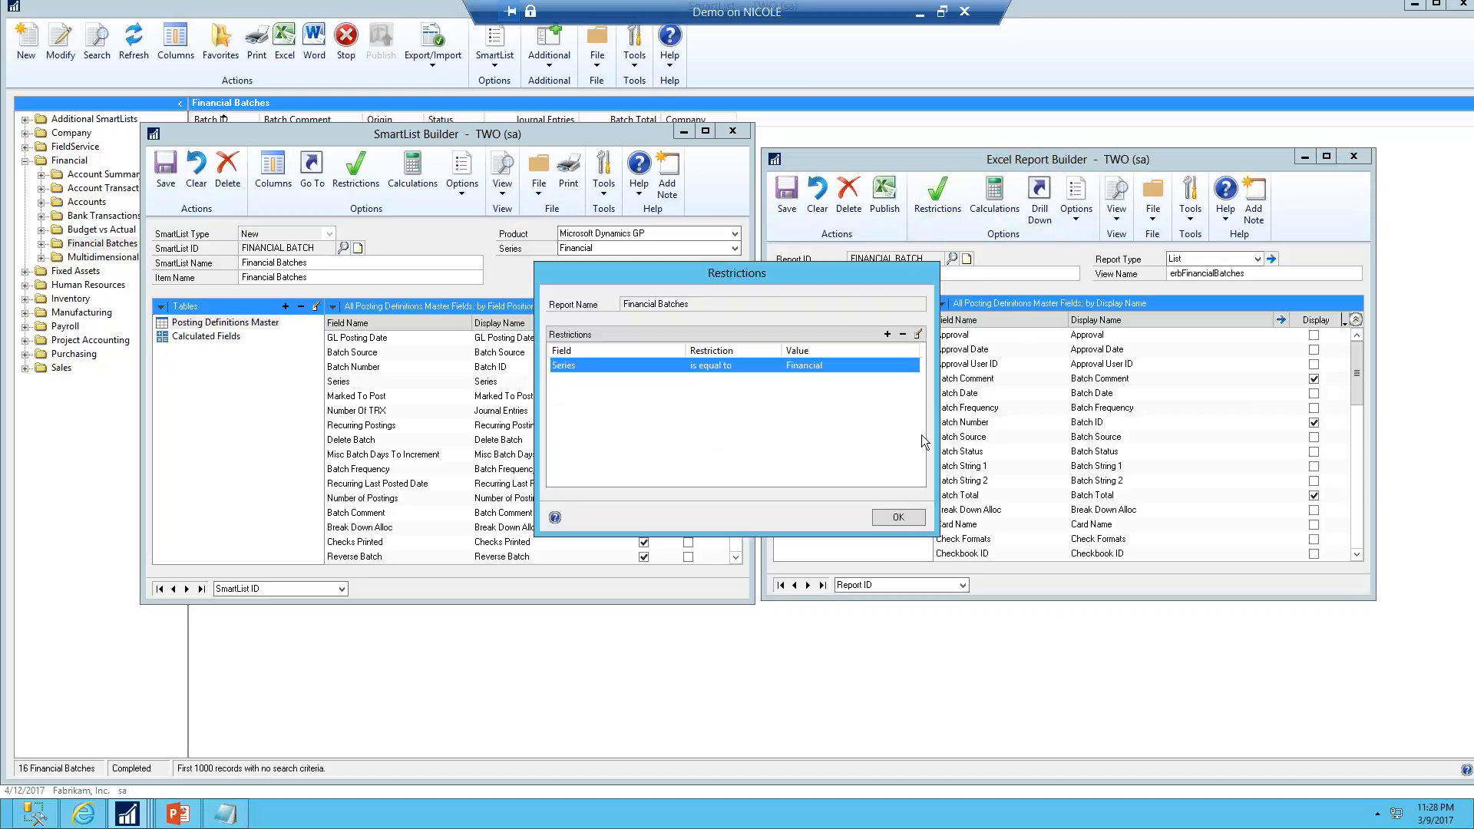
left_click(915, 526)
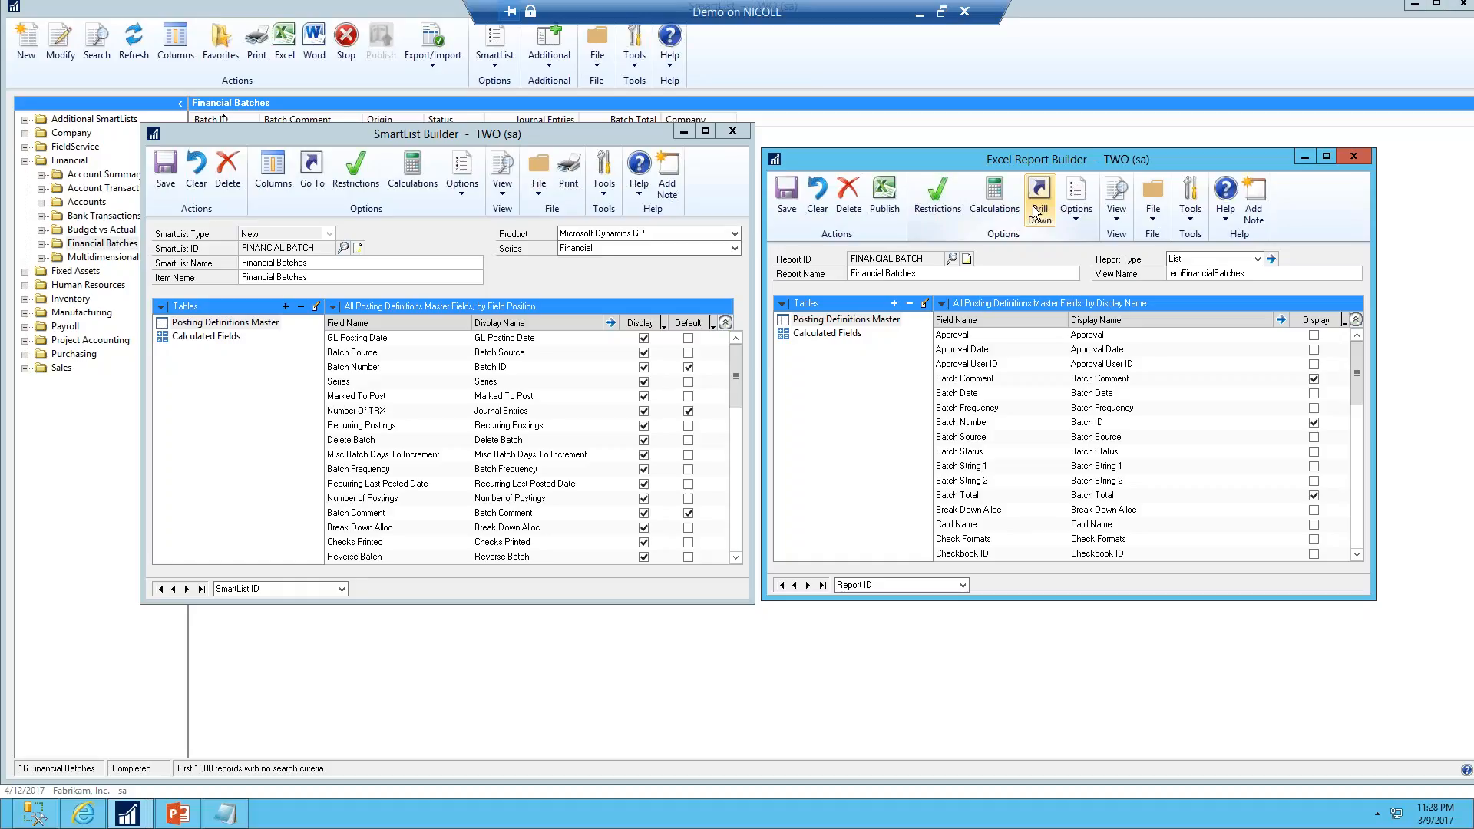
Set summary options to display totals, make it a multicompany report, and consolidate all reports into a single workbook
left_click(1086, 212)
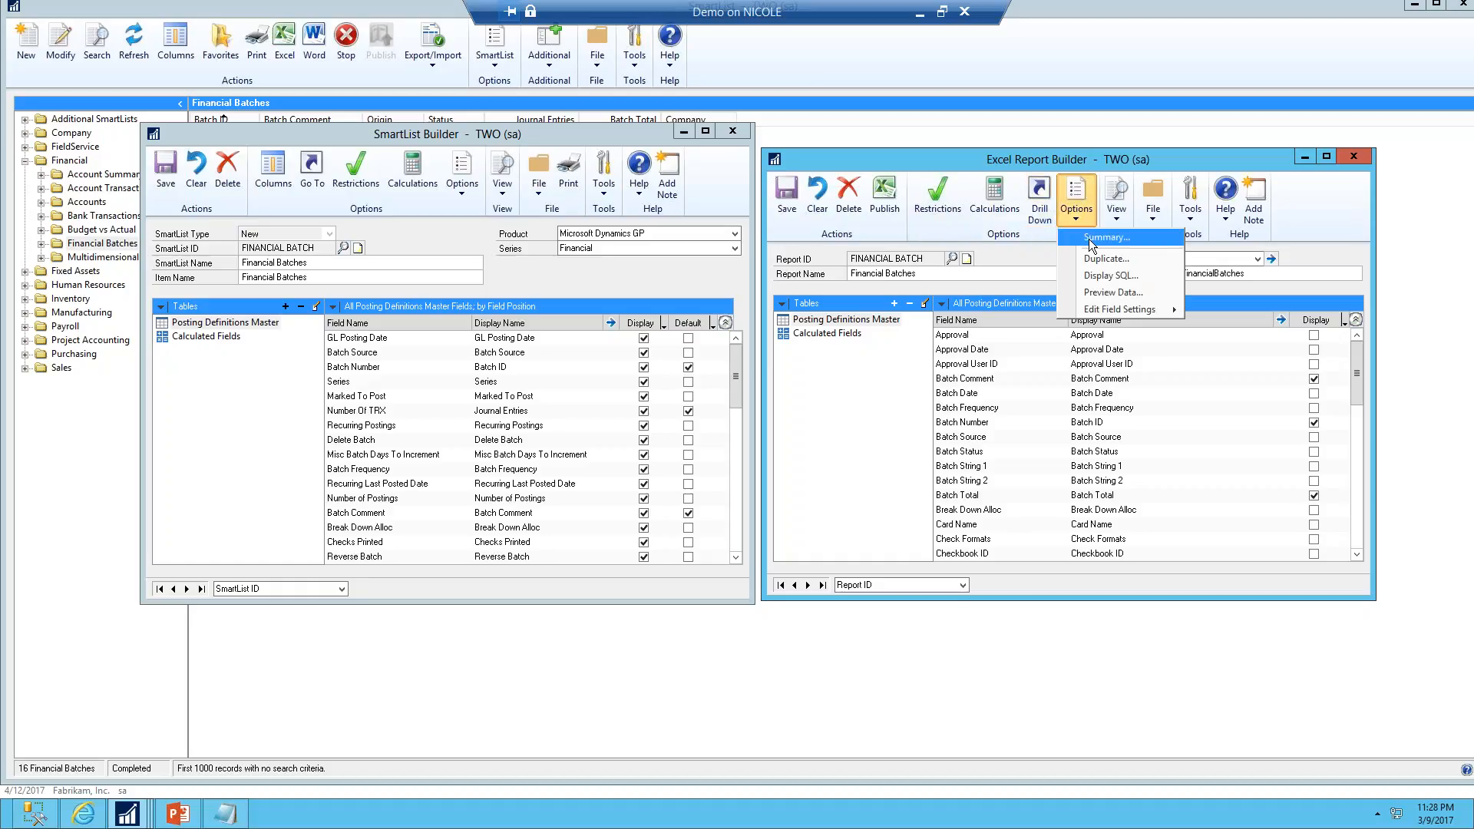
left_click(1091, 239)
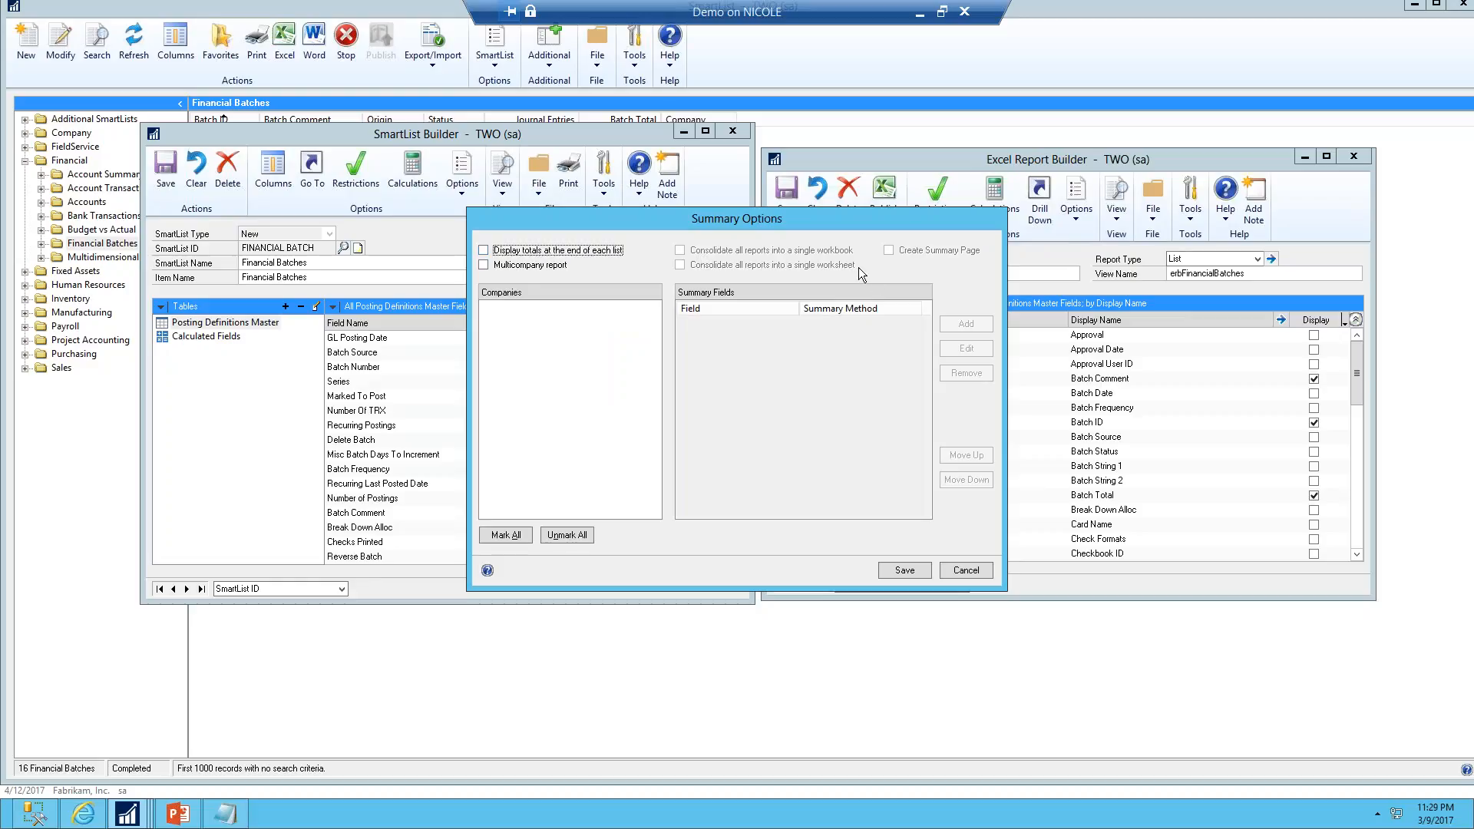
left_click(484, 251)
left_click(553, 266)
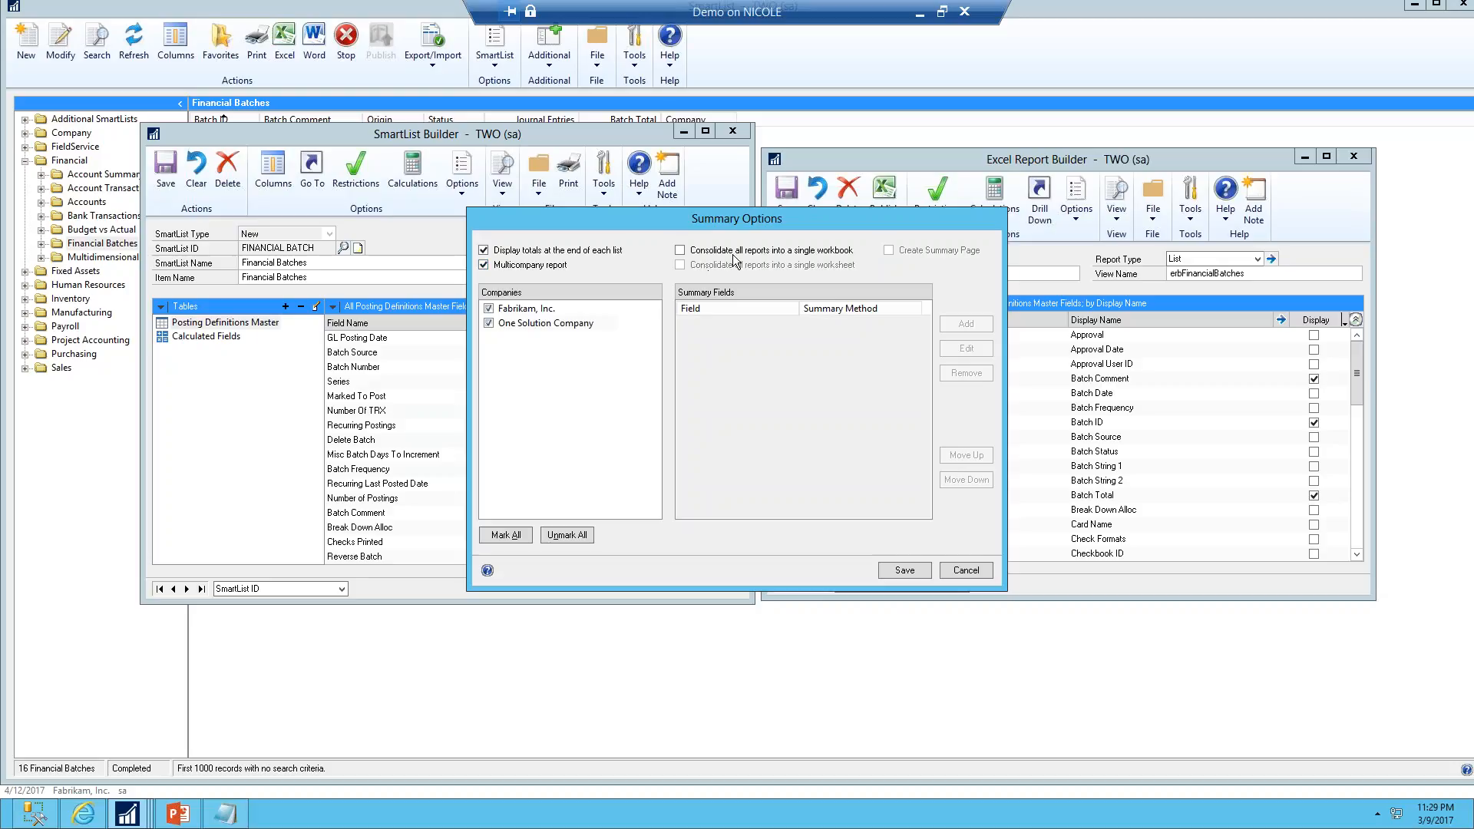
left_click(814, 256)
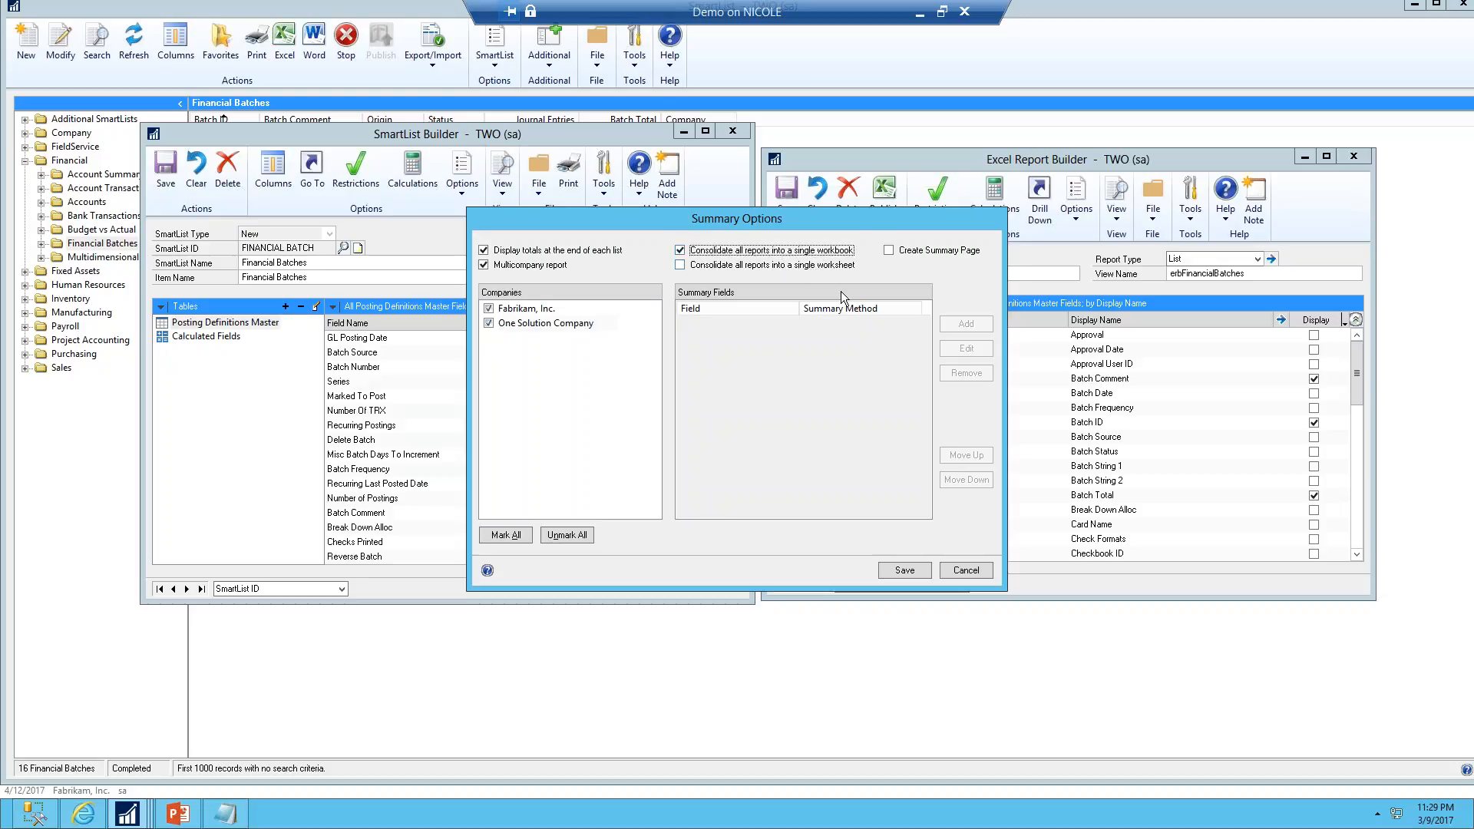
left_click(906, 571)
Hide the Company calculated field from the Excel Report
left_click(829, 334)
left_click(1314, 335)
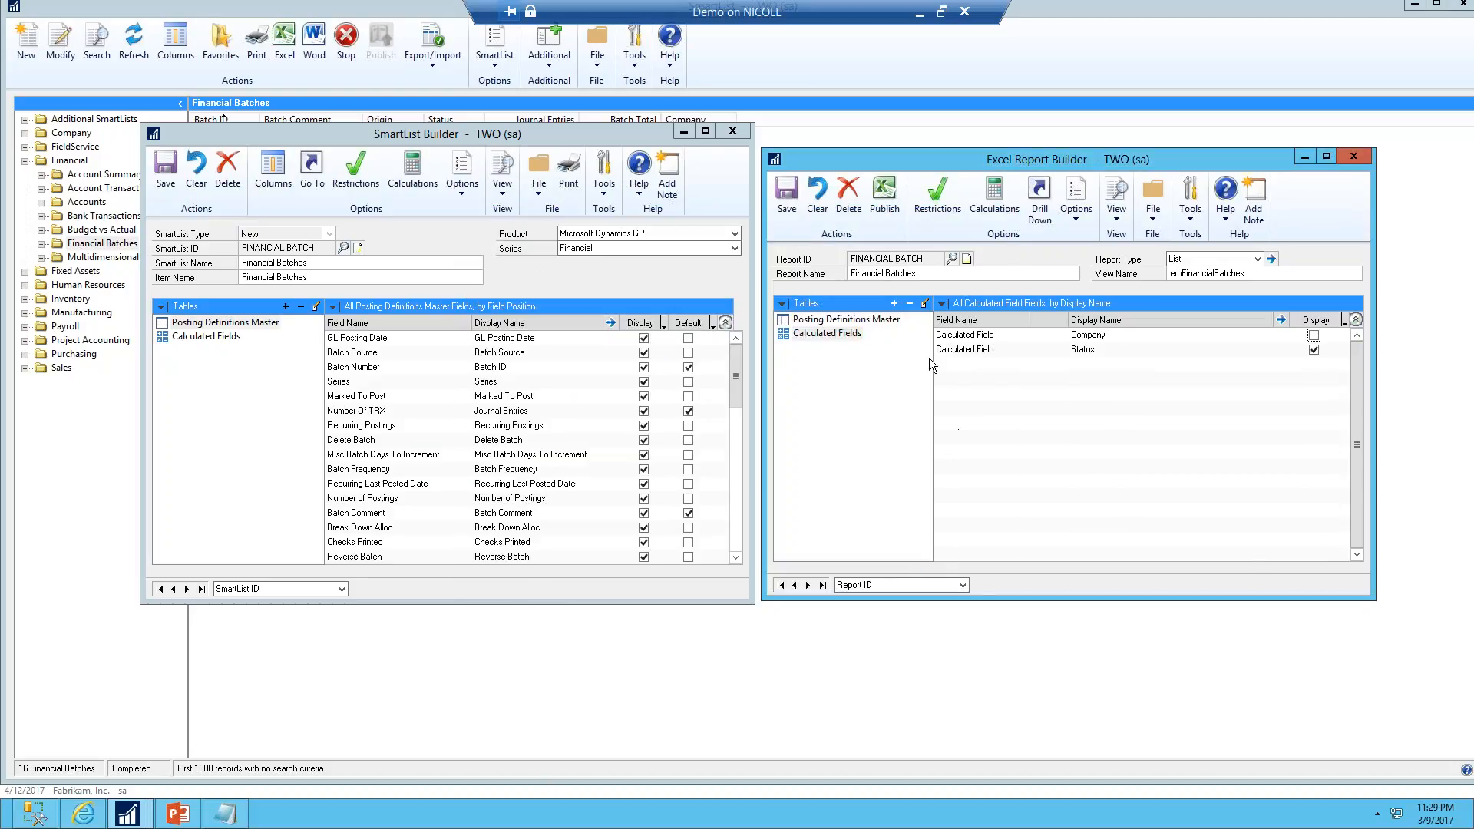
Publish the Excel Report to a file on the Desktop, also creating the Excel report
left_click(899, 206)
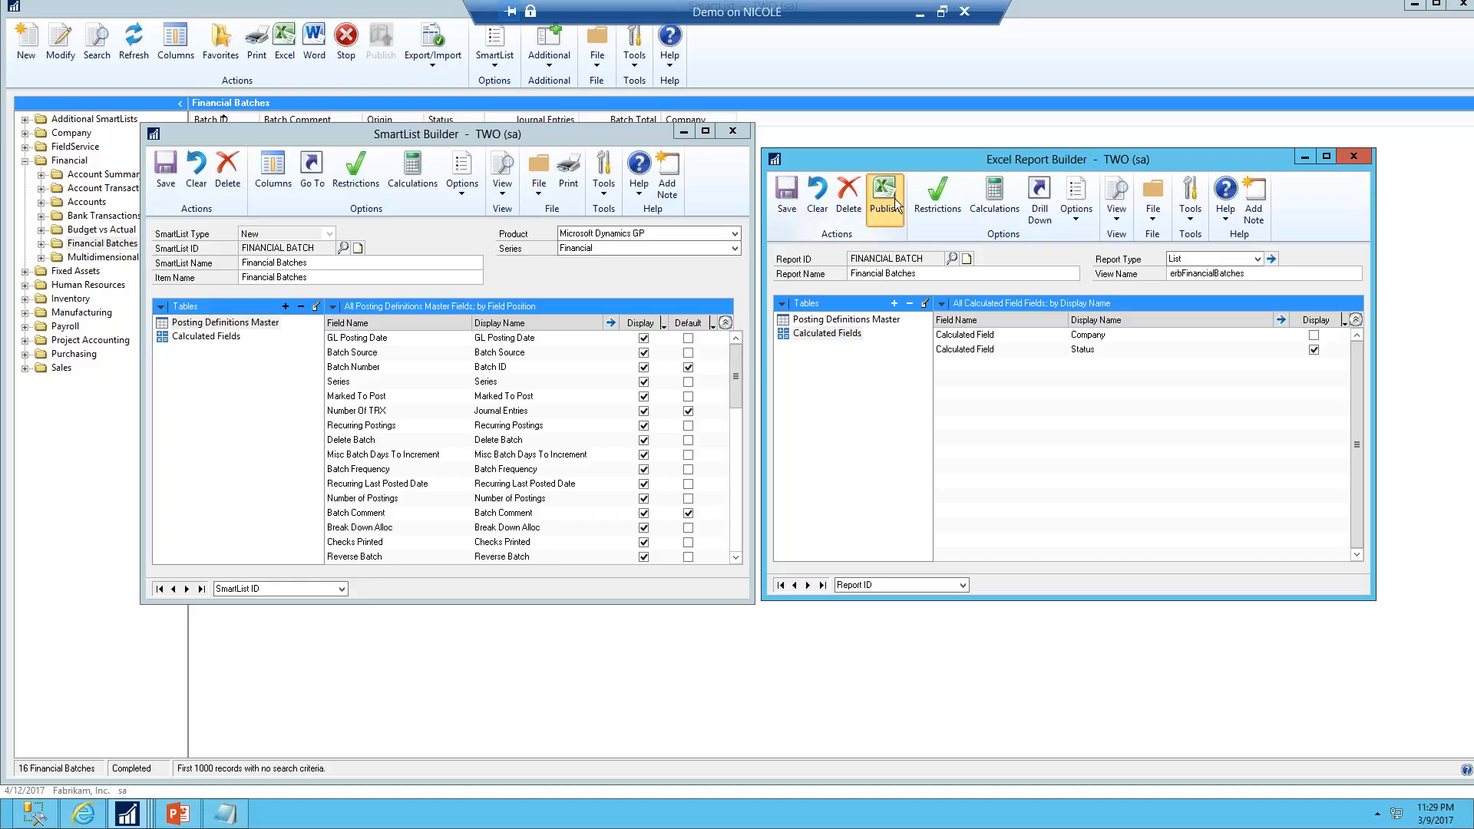
left_click(496, 229)
left_click(461, 265)
left_click(704, 287)
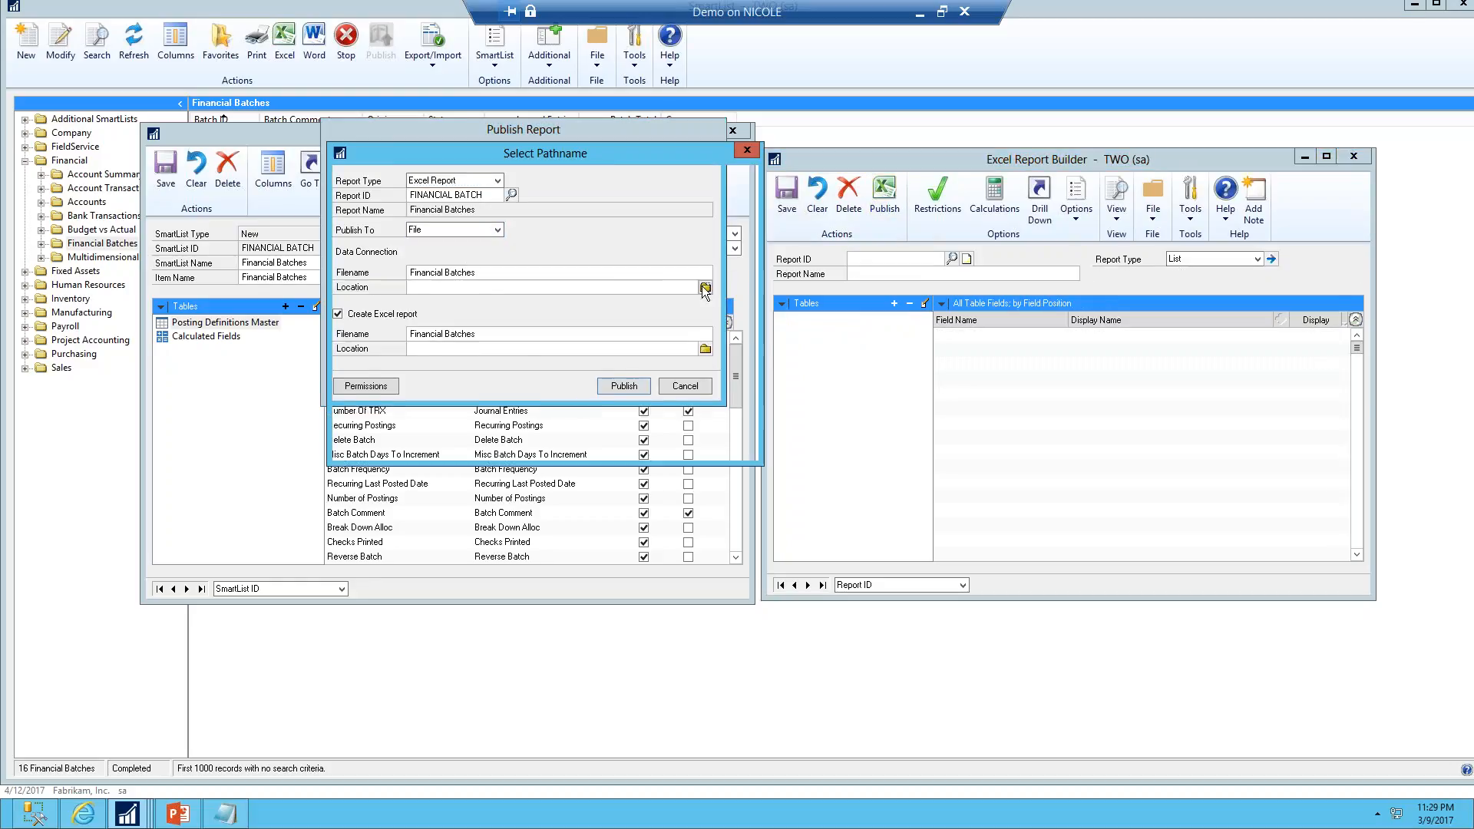
left_click(717, 427)
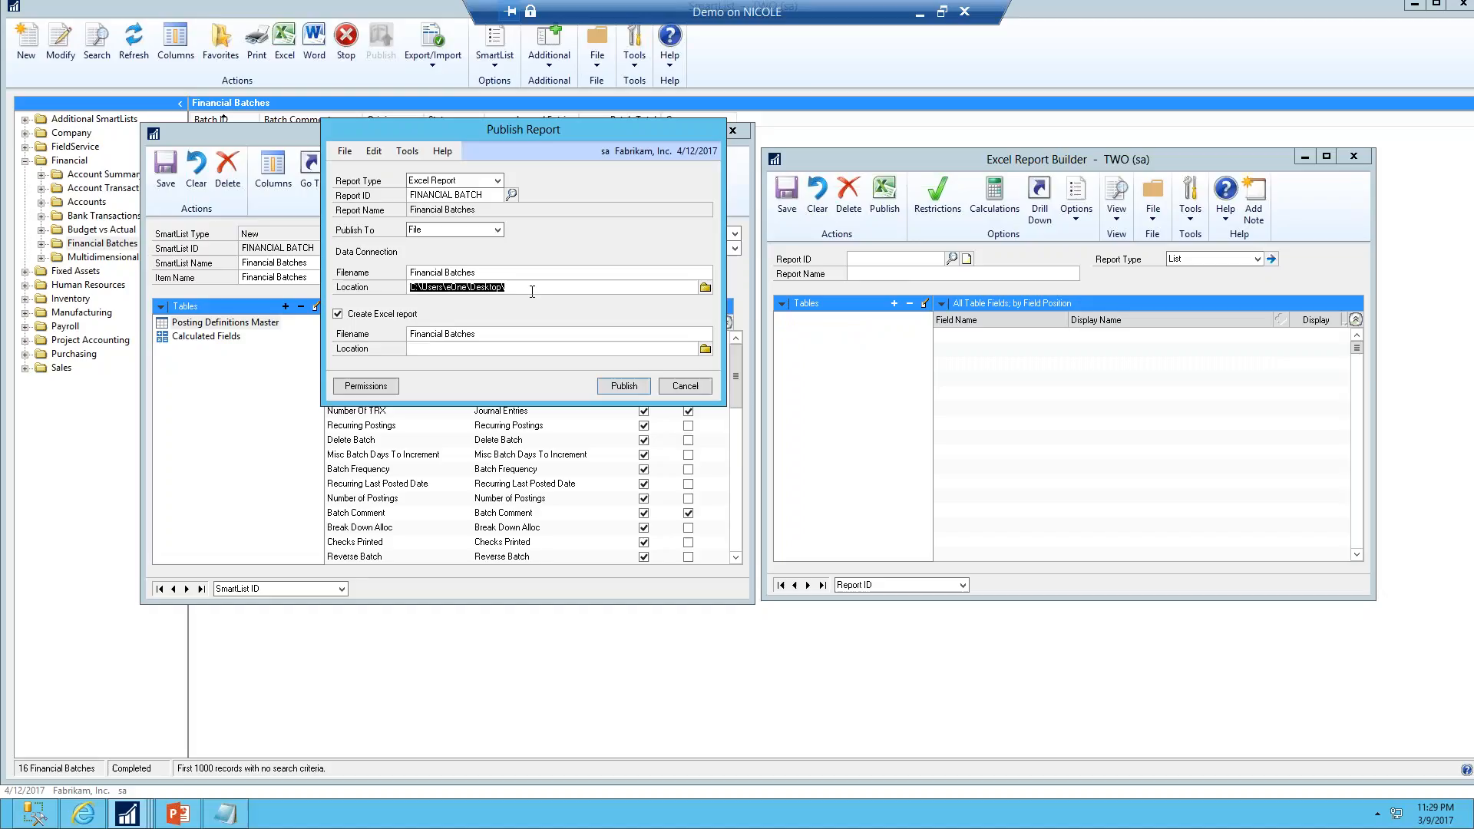
left_click(525, 348)
left_click(643, 385)
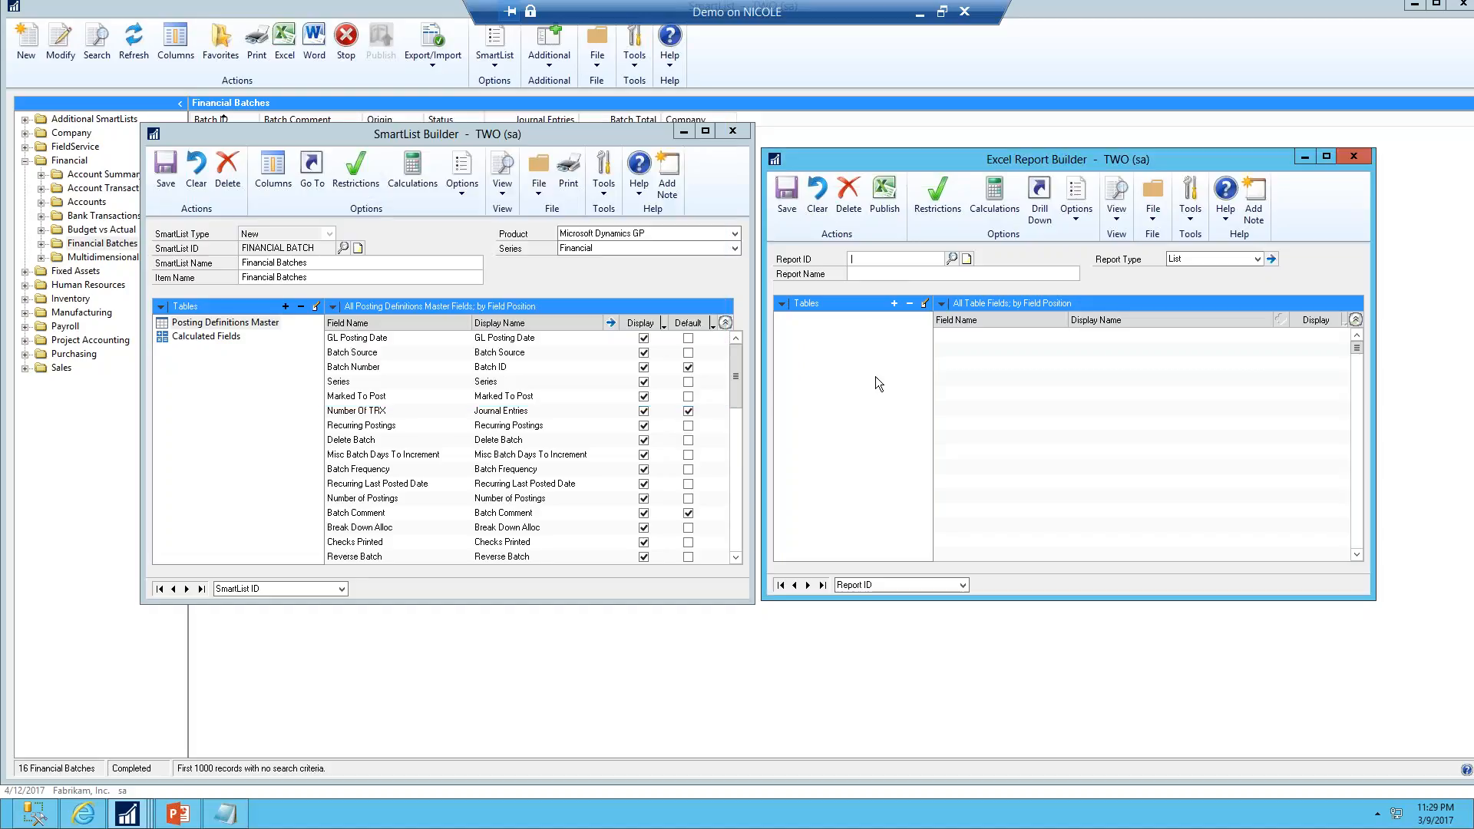
Open the published TWO Financial Batches workbook from the desktop and enable its content
left_click(1411, 9)
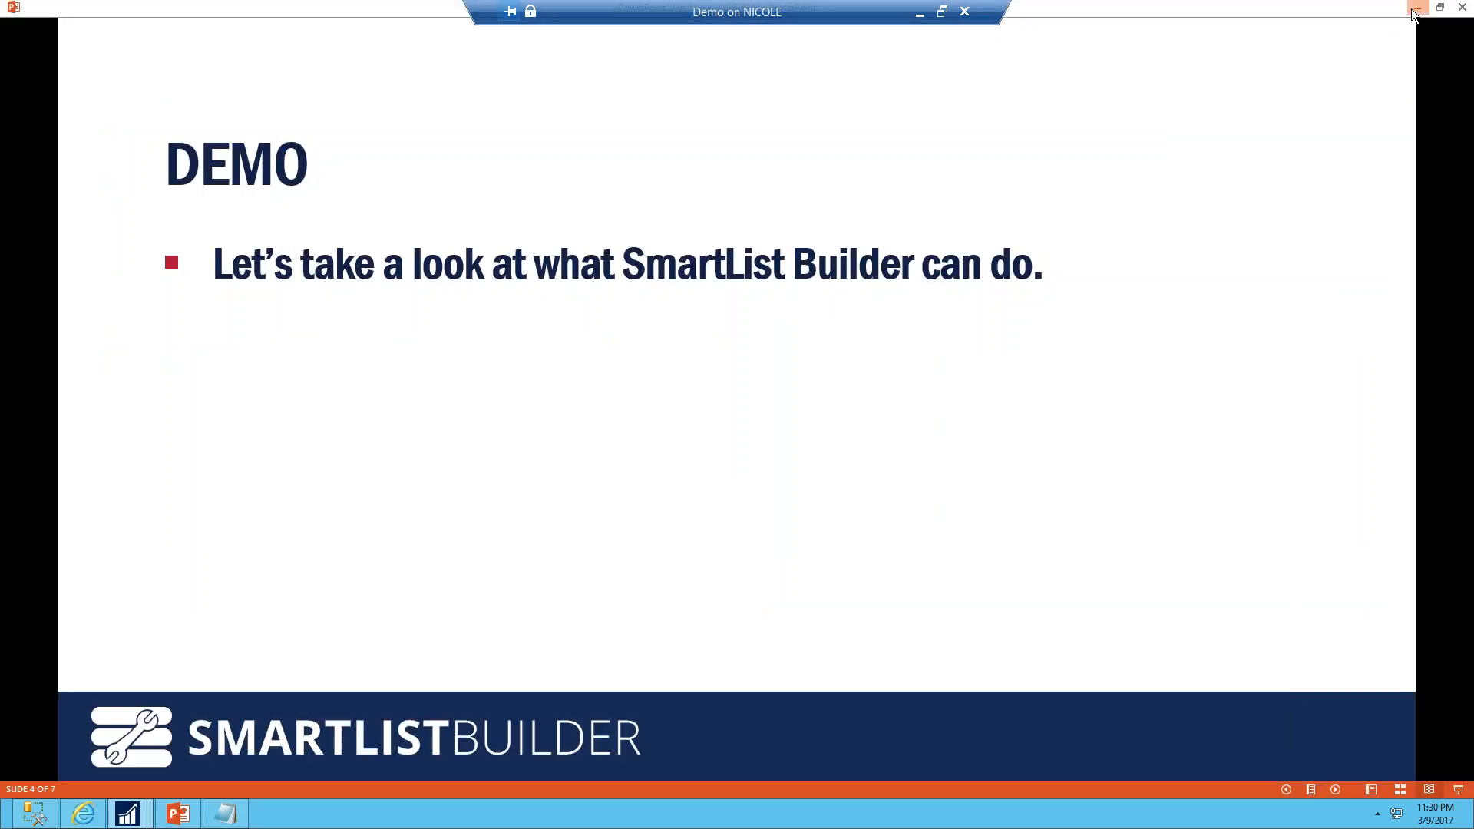
left_click(1414, 9)
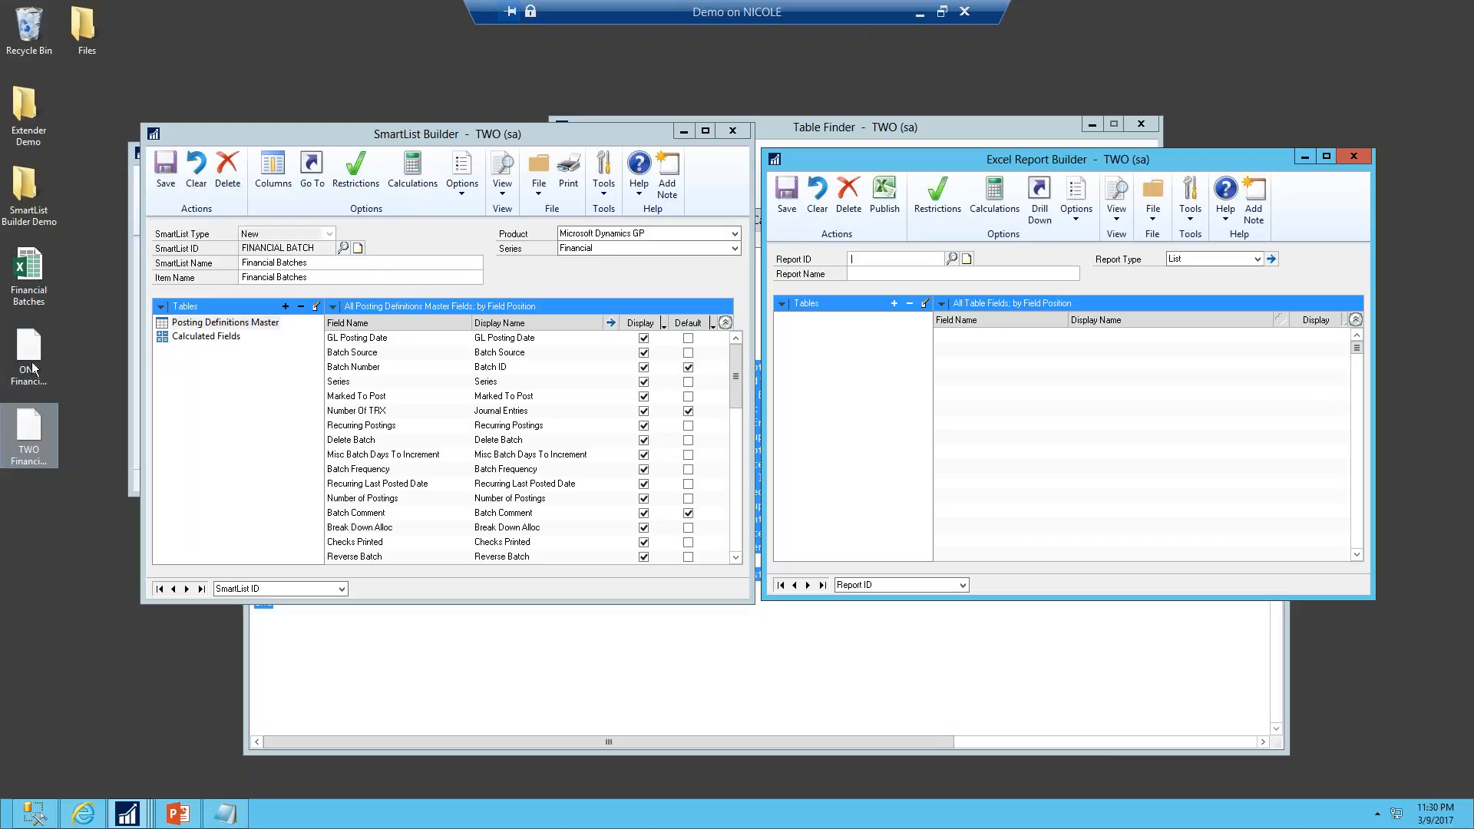
double_click(29, 277)
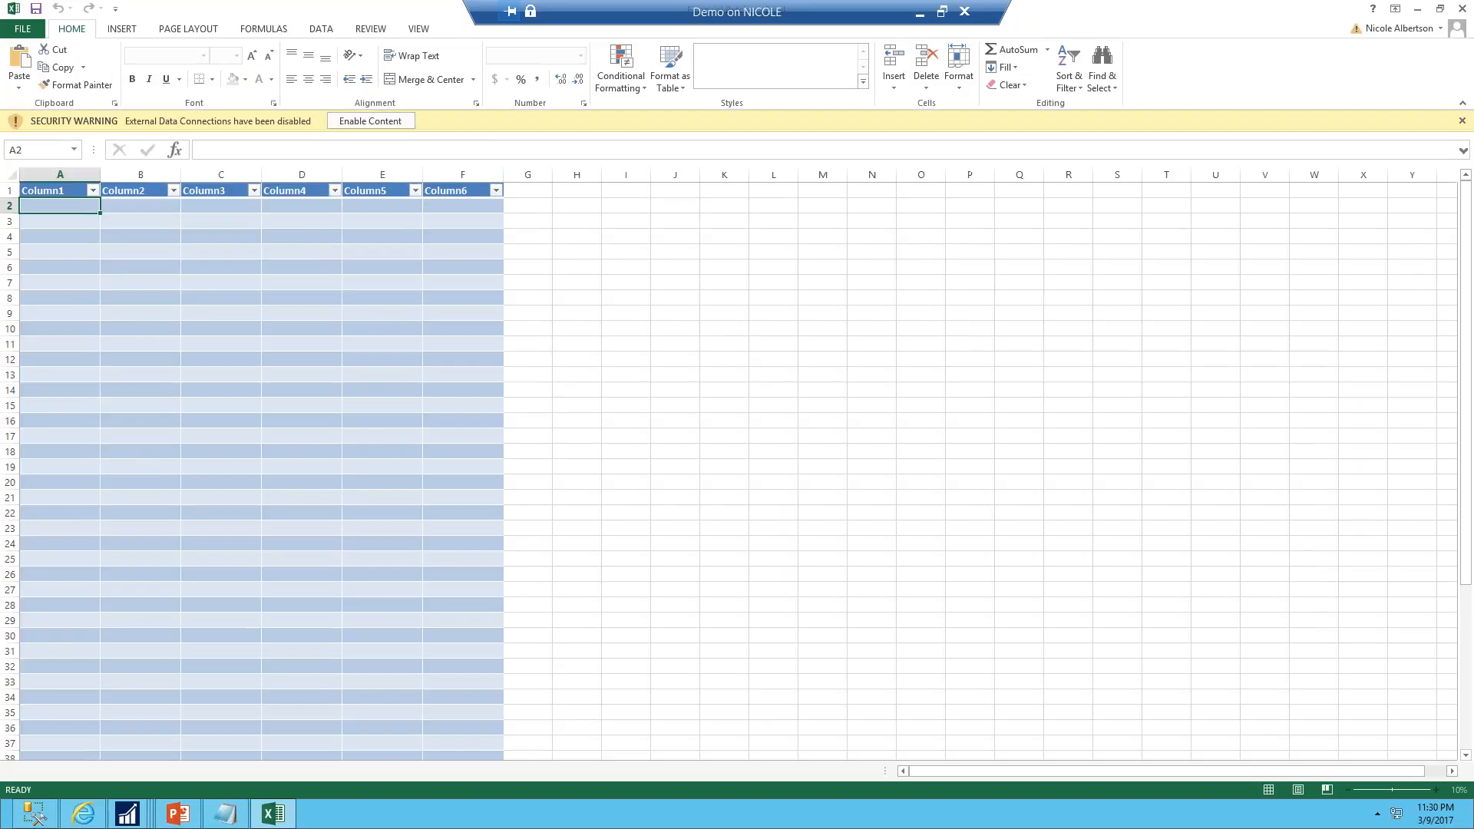
left_click(370, 121)
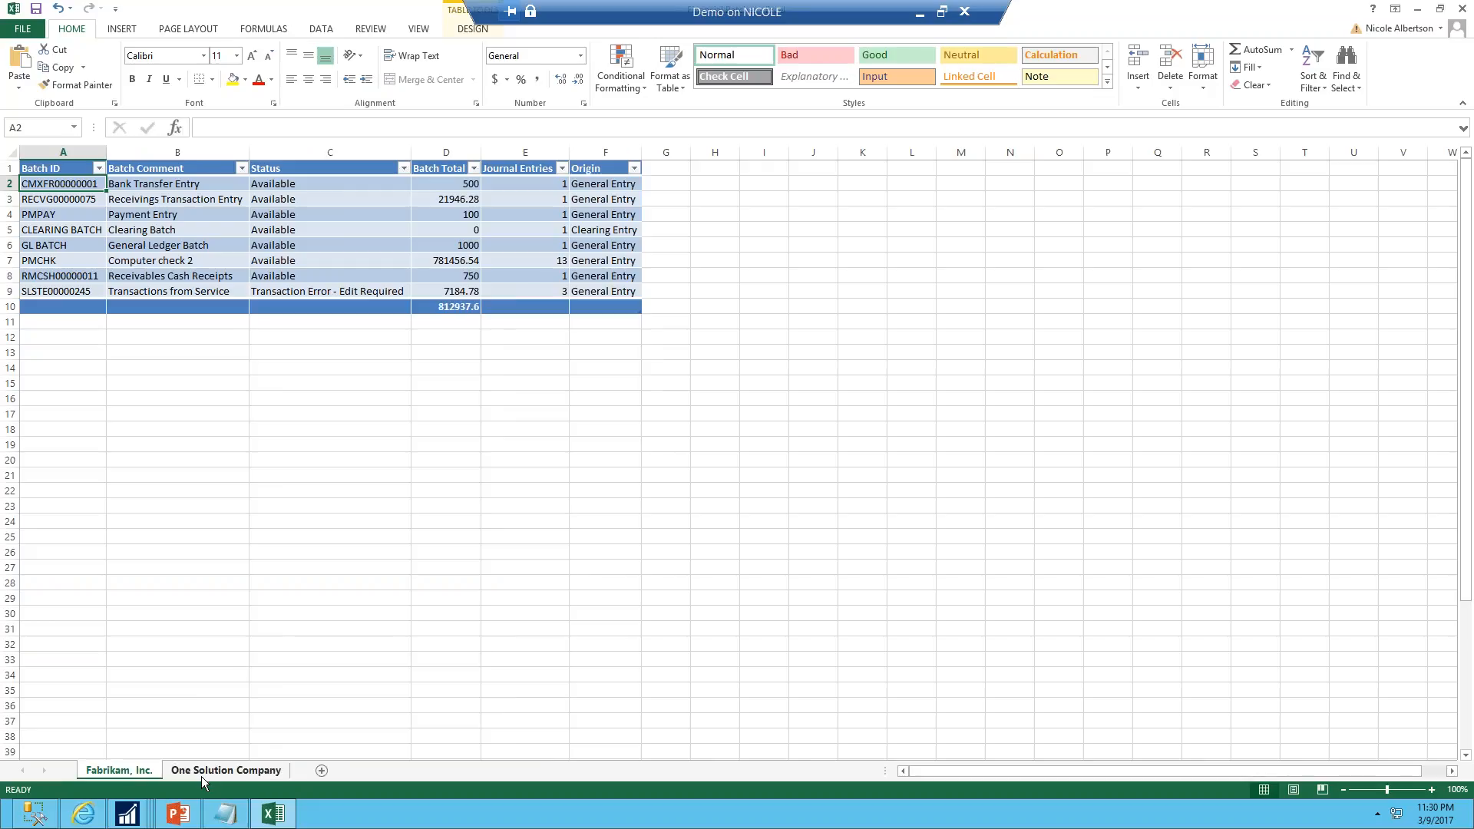
Compare the Fabrikam, Inc. and One Solution Company worksheets of the workbook
left_click(242, 775)
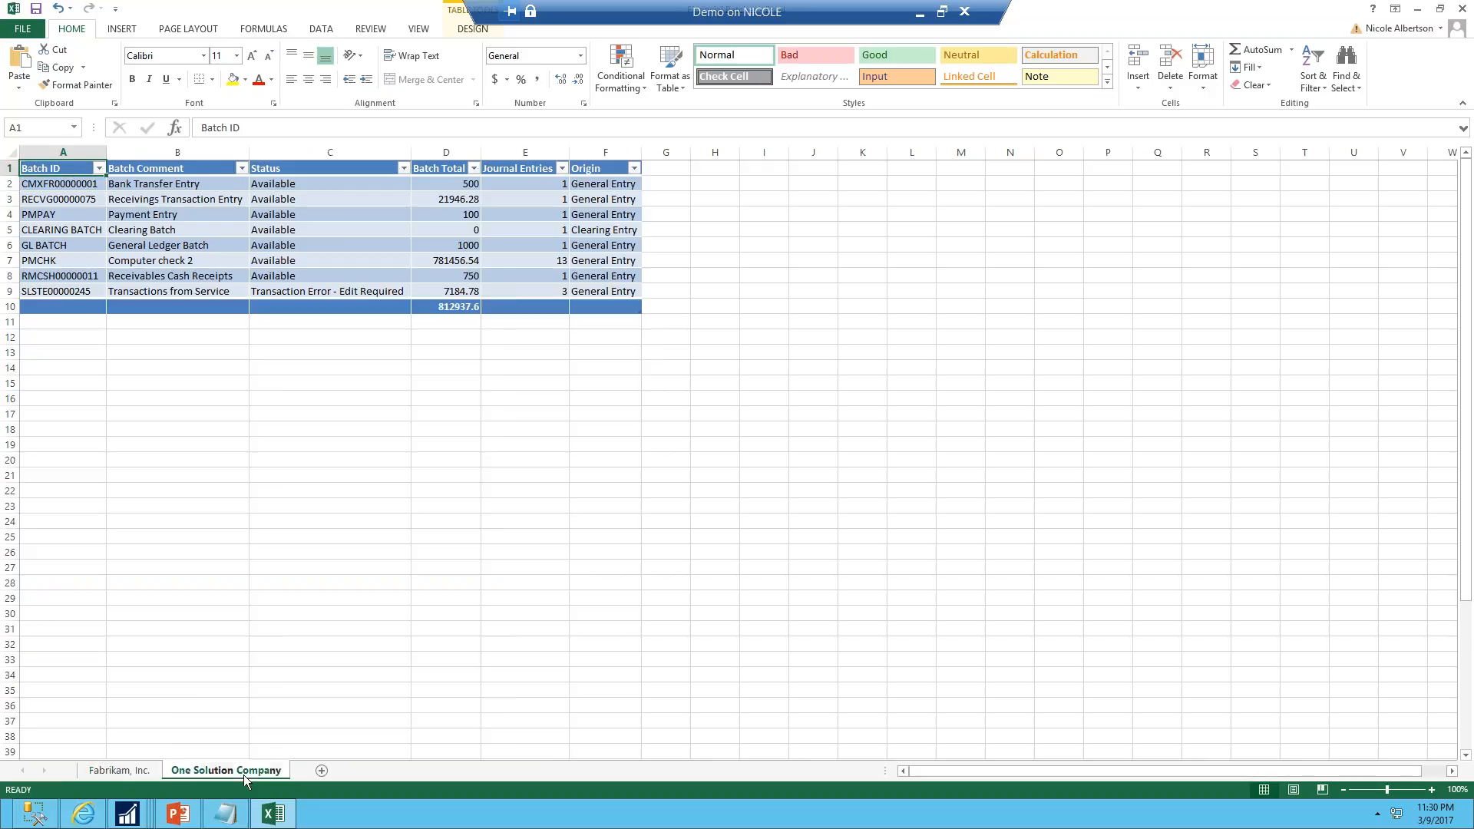
left_click(108, 773)
left_click(210, 776)
left_click(132, 778)
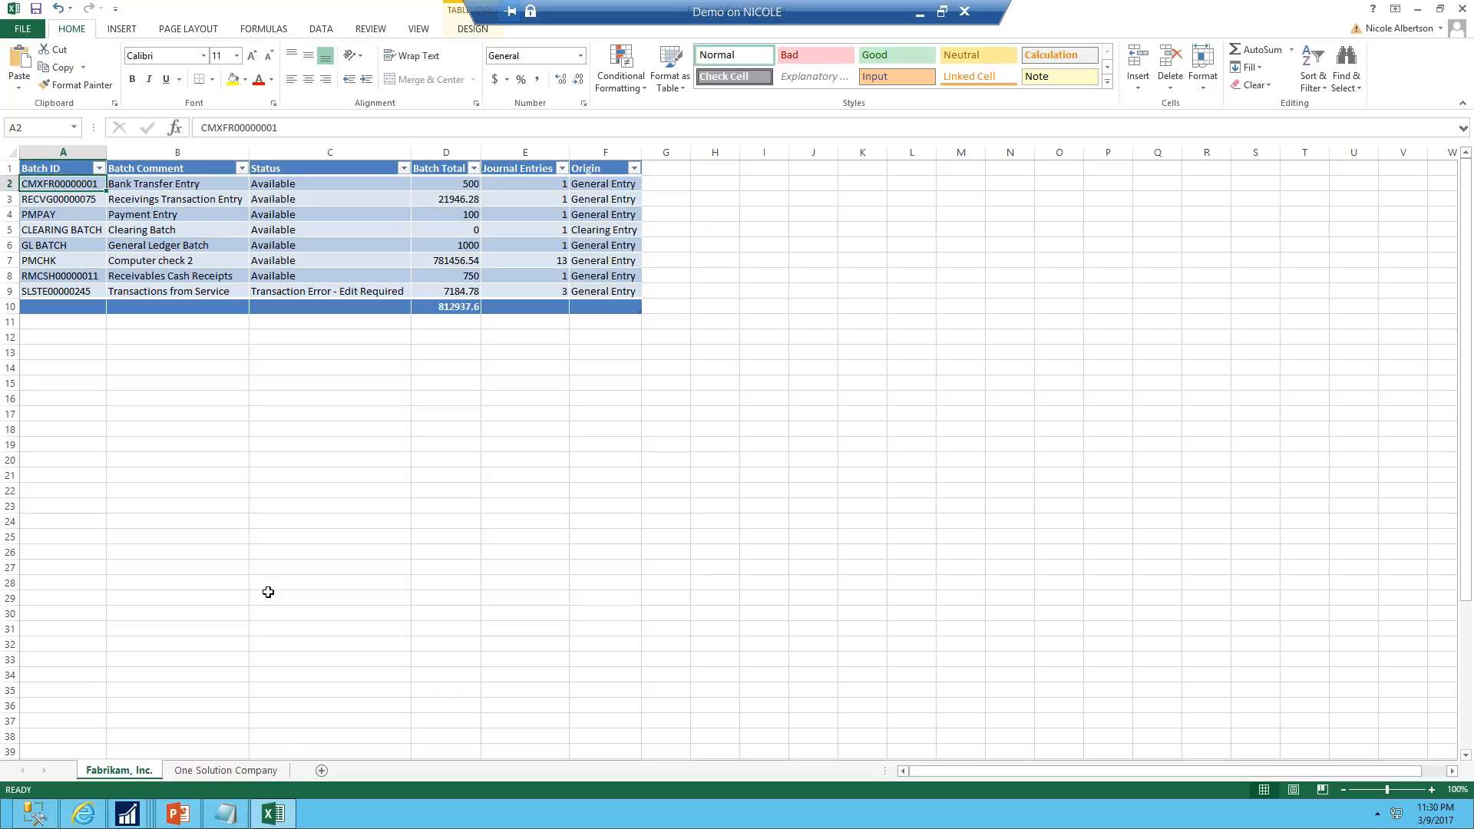
Switch back to Dynamics GP from the workbook
mouse_move(125, 818)
left_click(90, 744)
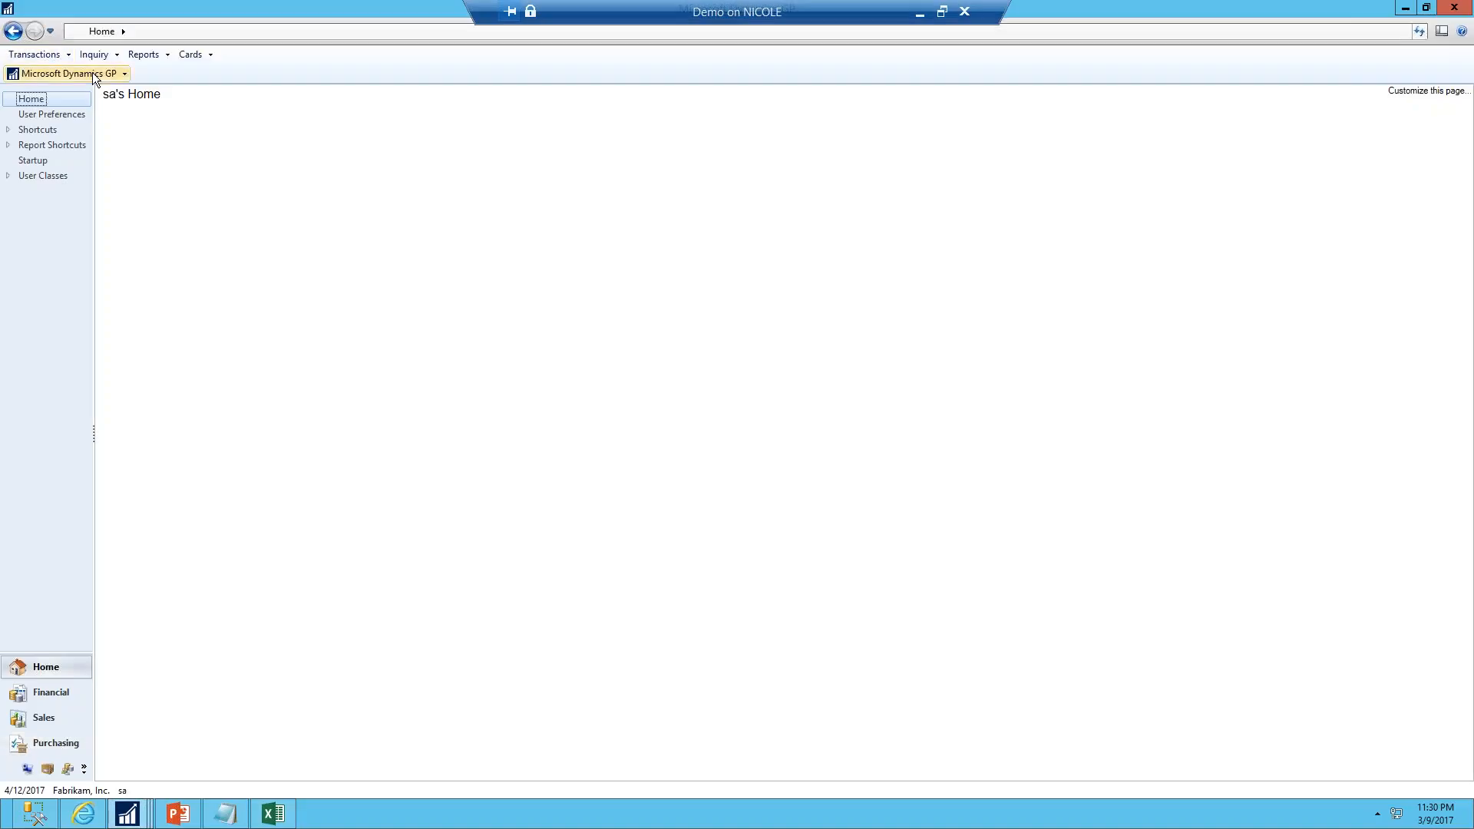
Open the Financial Series Post window and mark the GL BATCH batch
left_click(39, 54)
mouse_move(48, 92)
mouse_move(130, 73)
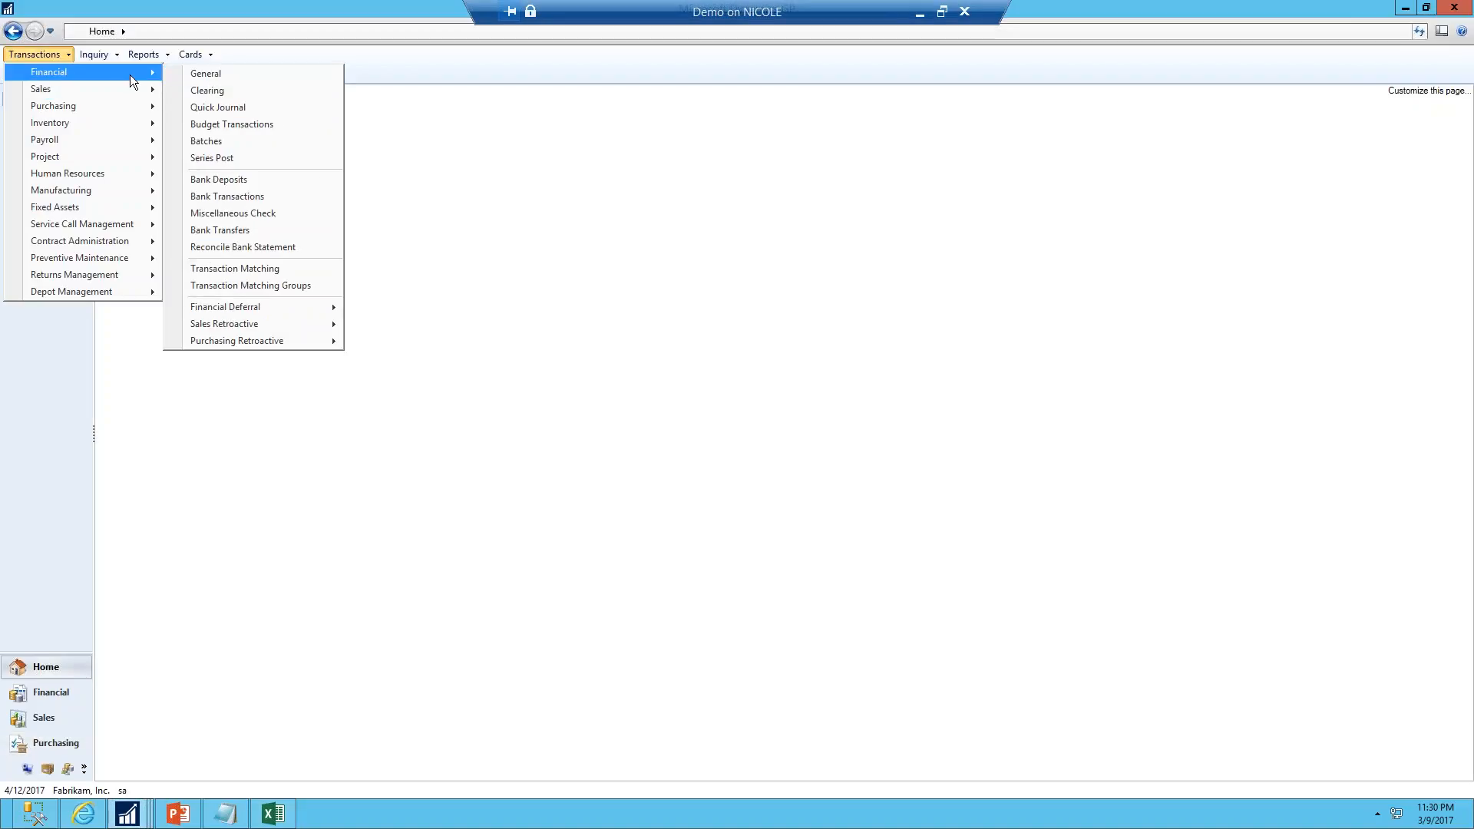
left_click(221, 157)
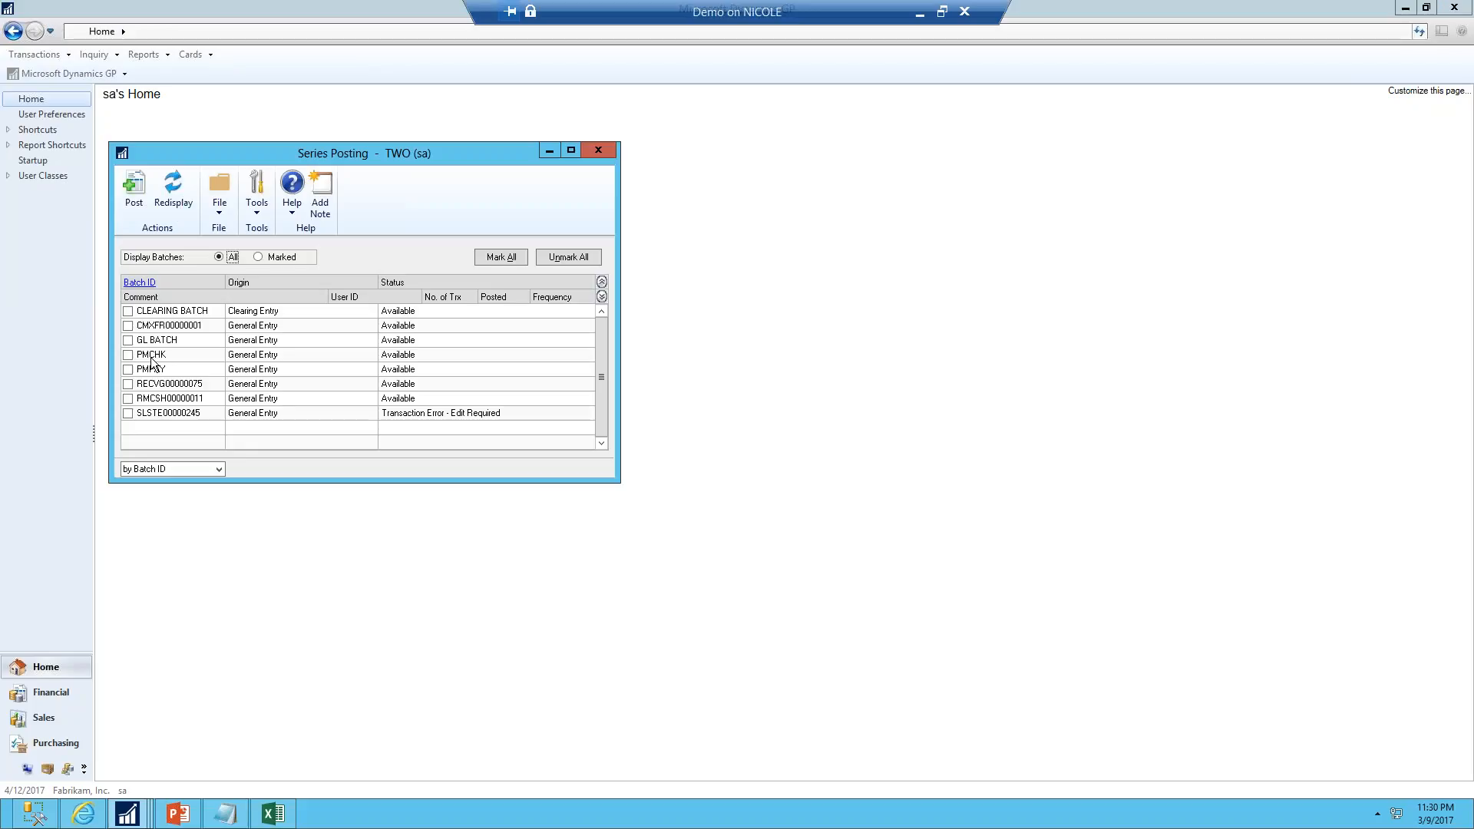
left_click(127, 340)
Refresh all data in the Financial Batches workbook and close it without saving
left_click(290, 820)
left_click(321, 31)
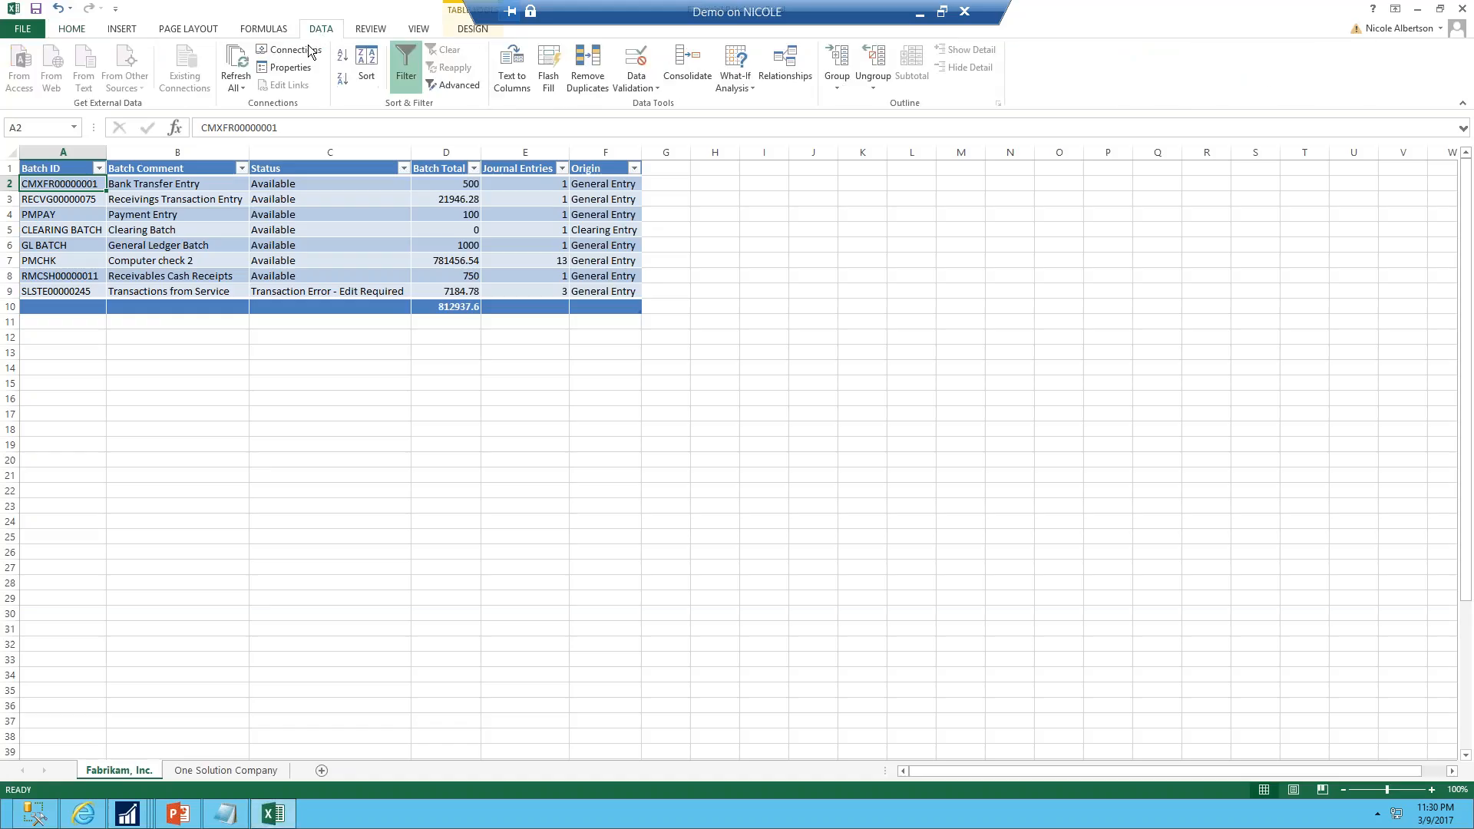
left_click(236, 66)
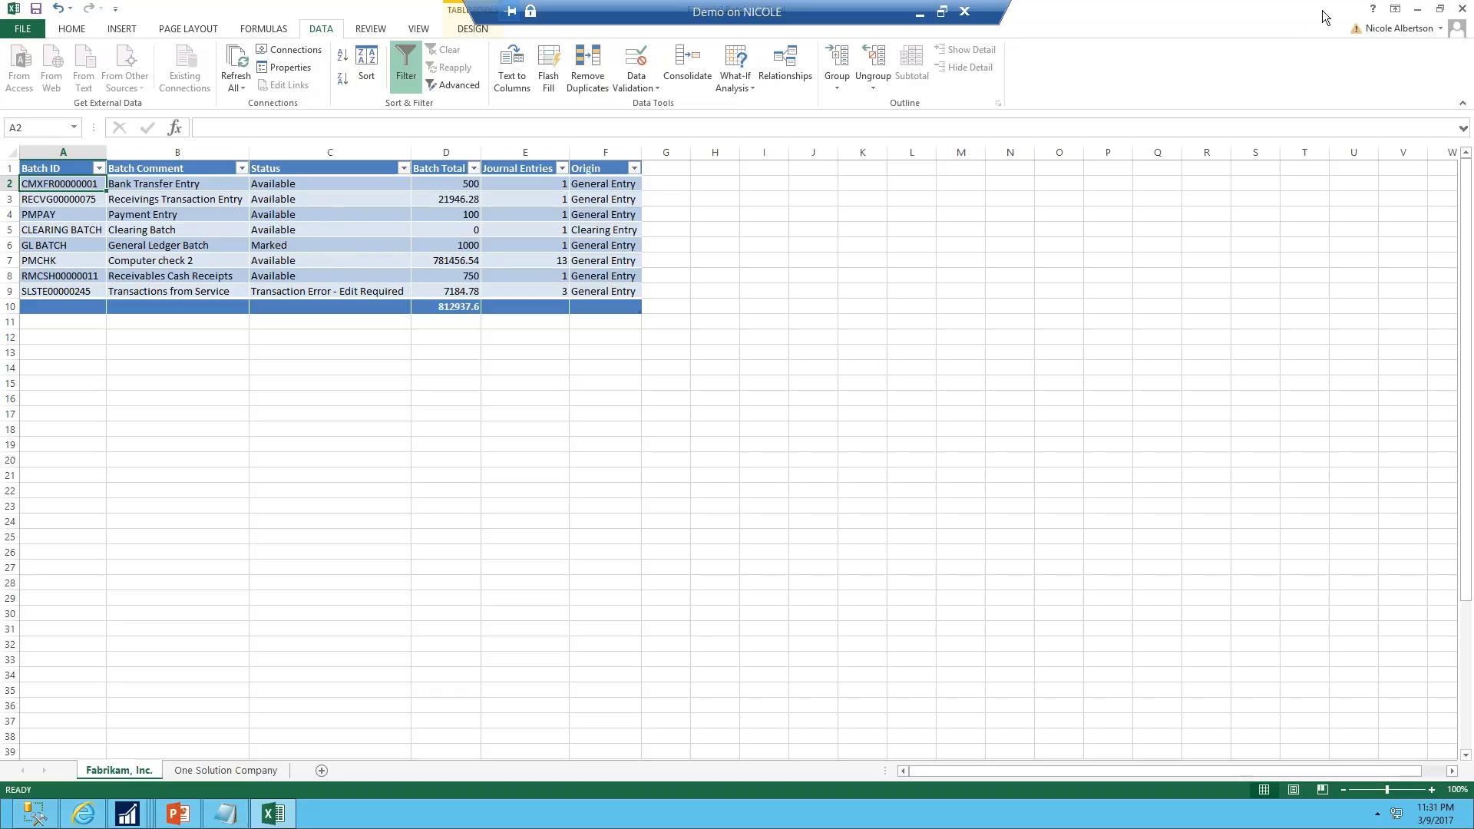
left_click(1462, 13)
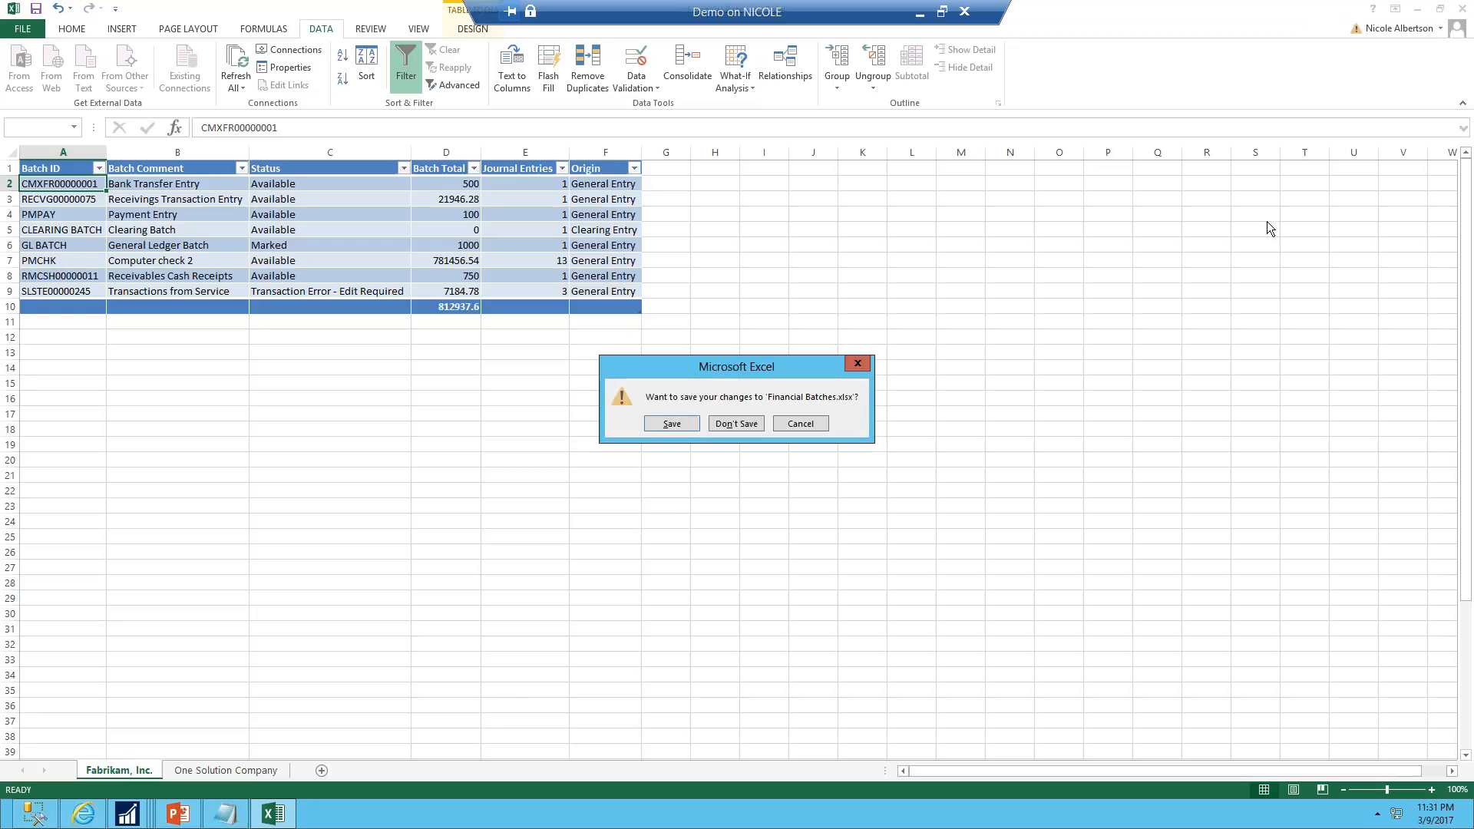
left_click(749, 427)
Unmark the GL BATCH batch and close the Series Posting window
left_click(127, 340)
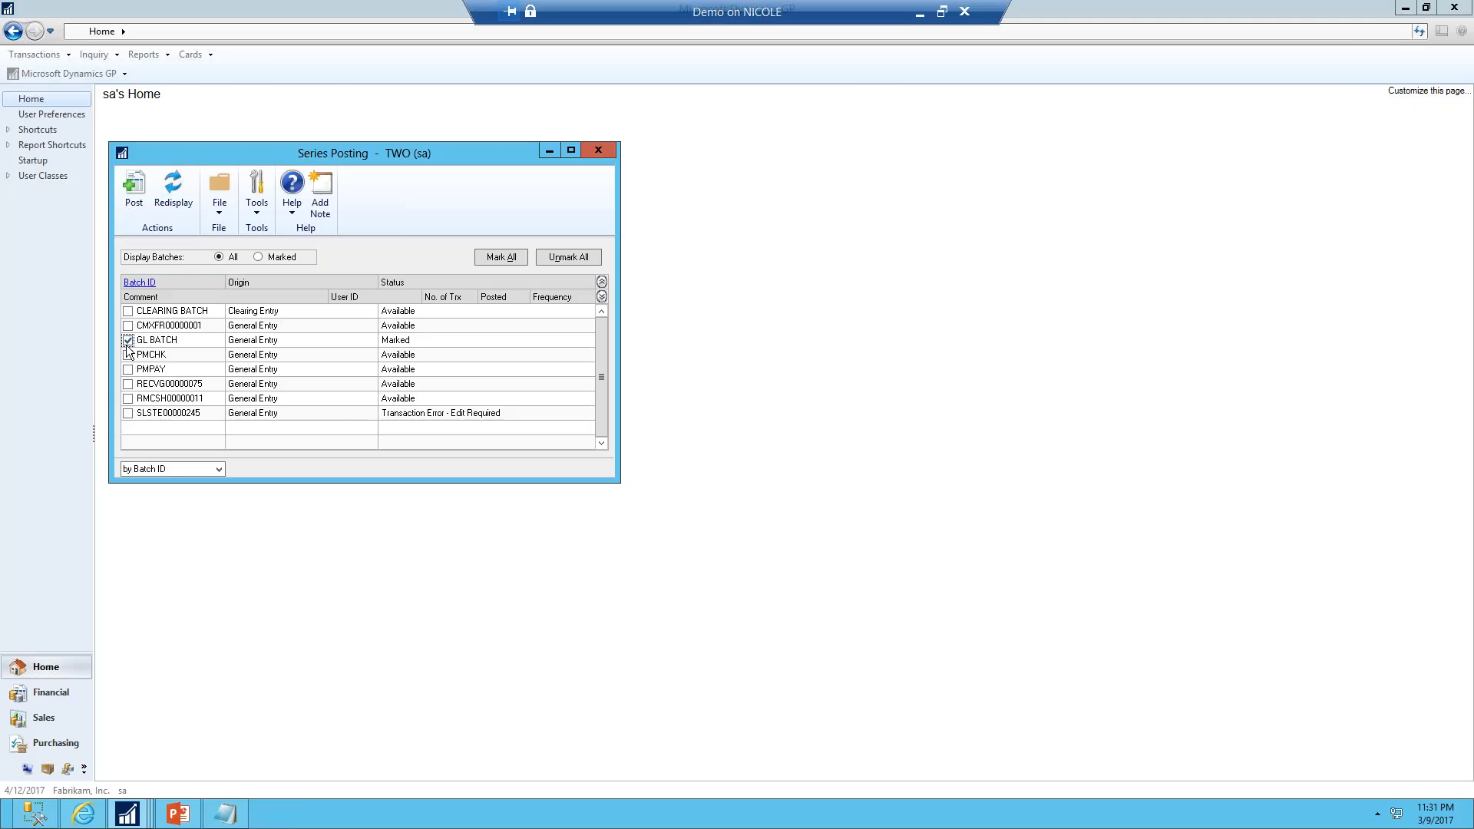
left_click(598, 150)
Open the Drill Down Builder and create drill down BATCHENTRY with the description Batch Entry
left_click(46, 73)
mouse_move(58, 148)
mouse_move(227, 233)
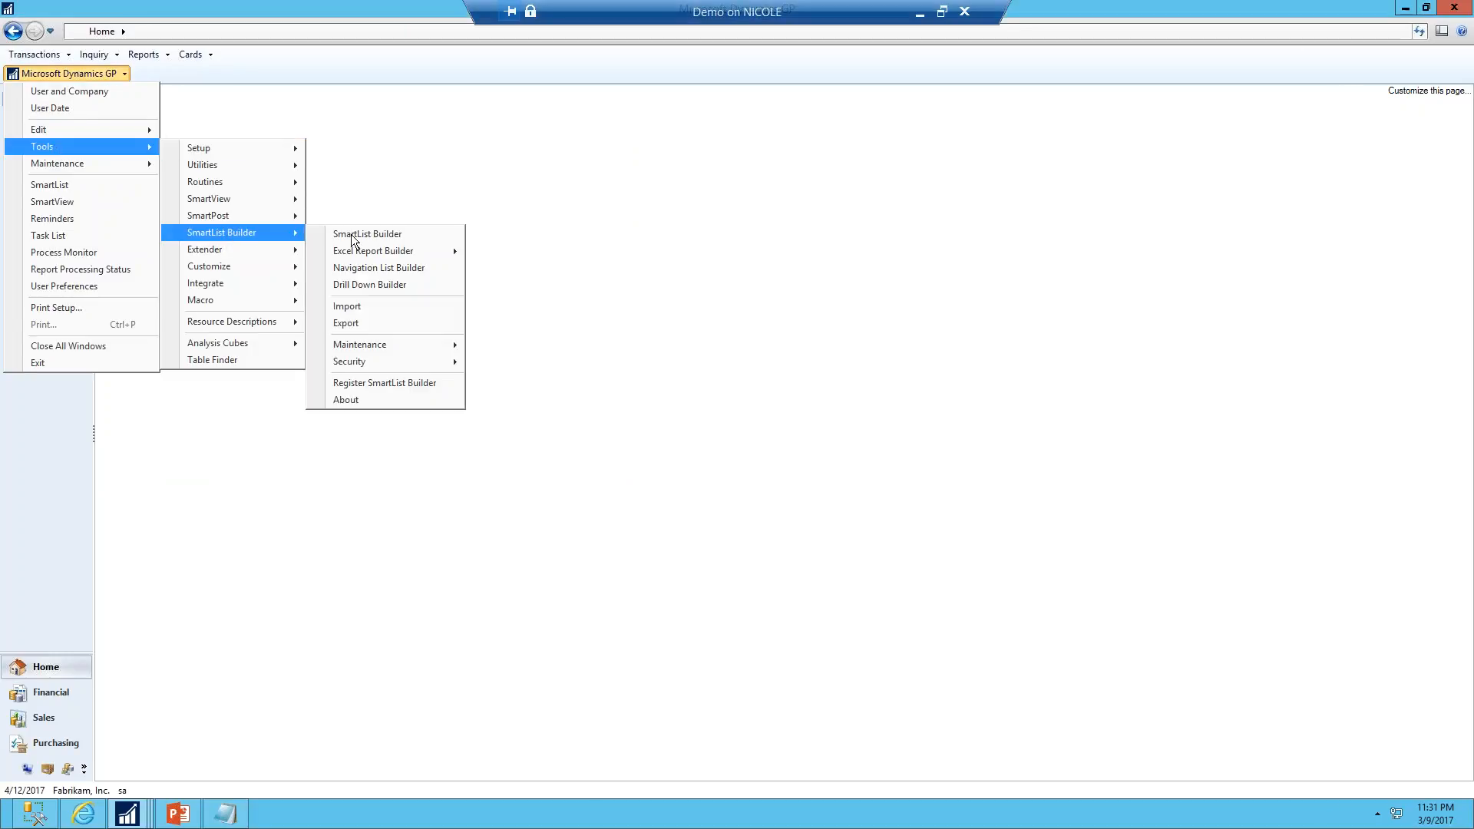
left_click(370, 284)
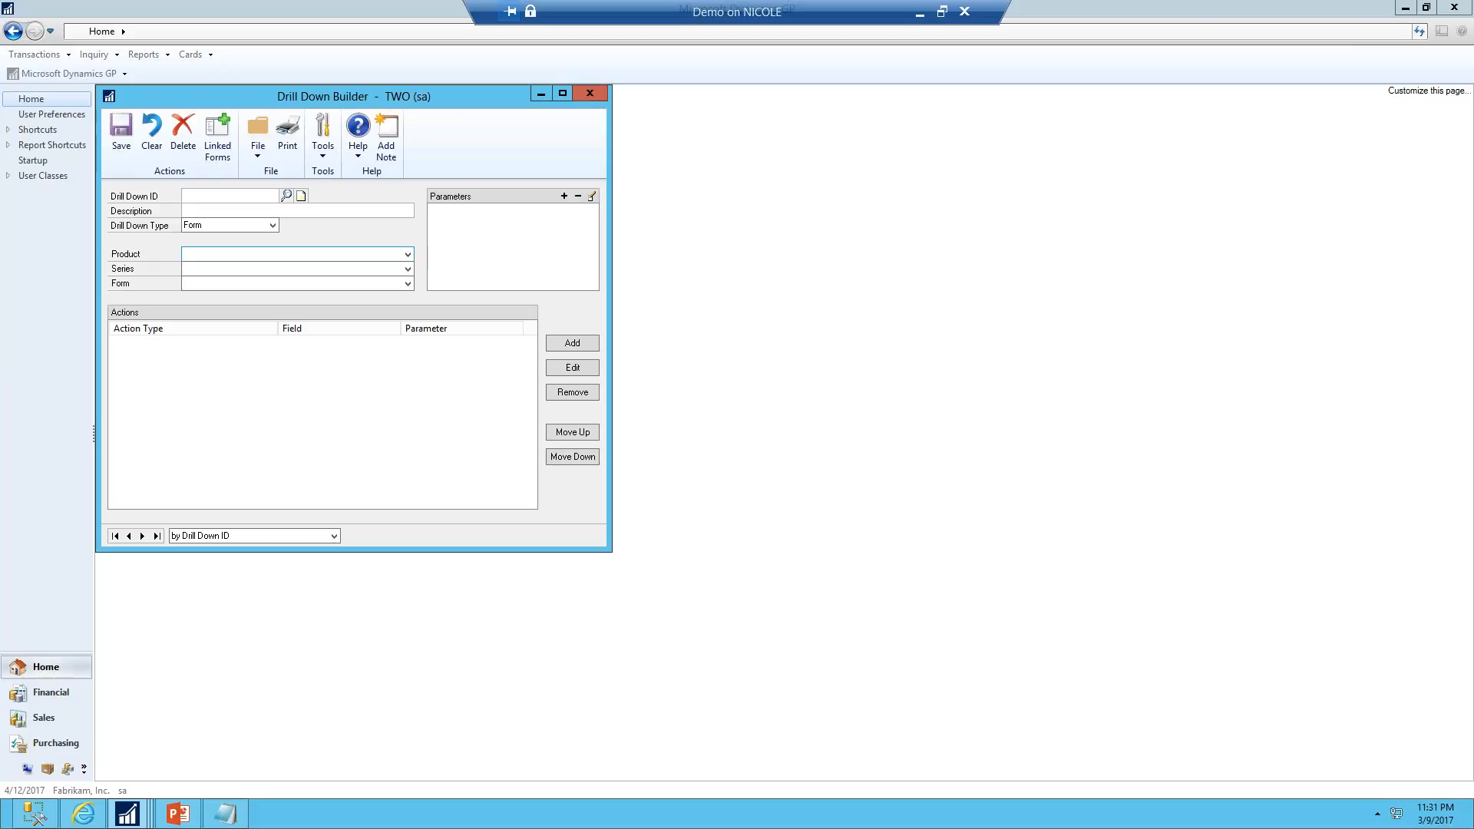
type("BATCHENTRY")
key("Tab")
type("Bat")
type("che ")
type("Entry")
key("Tab")
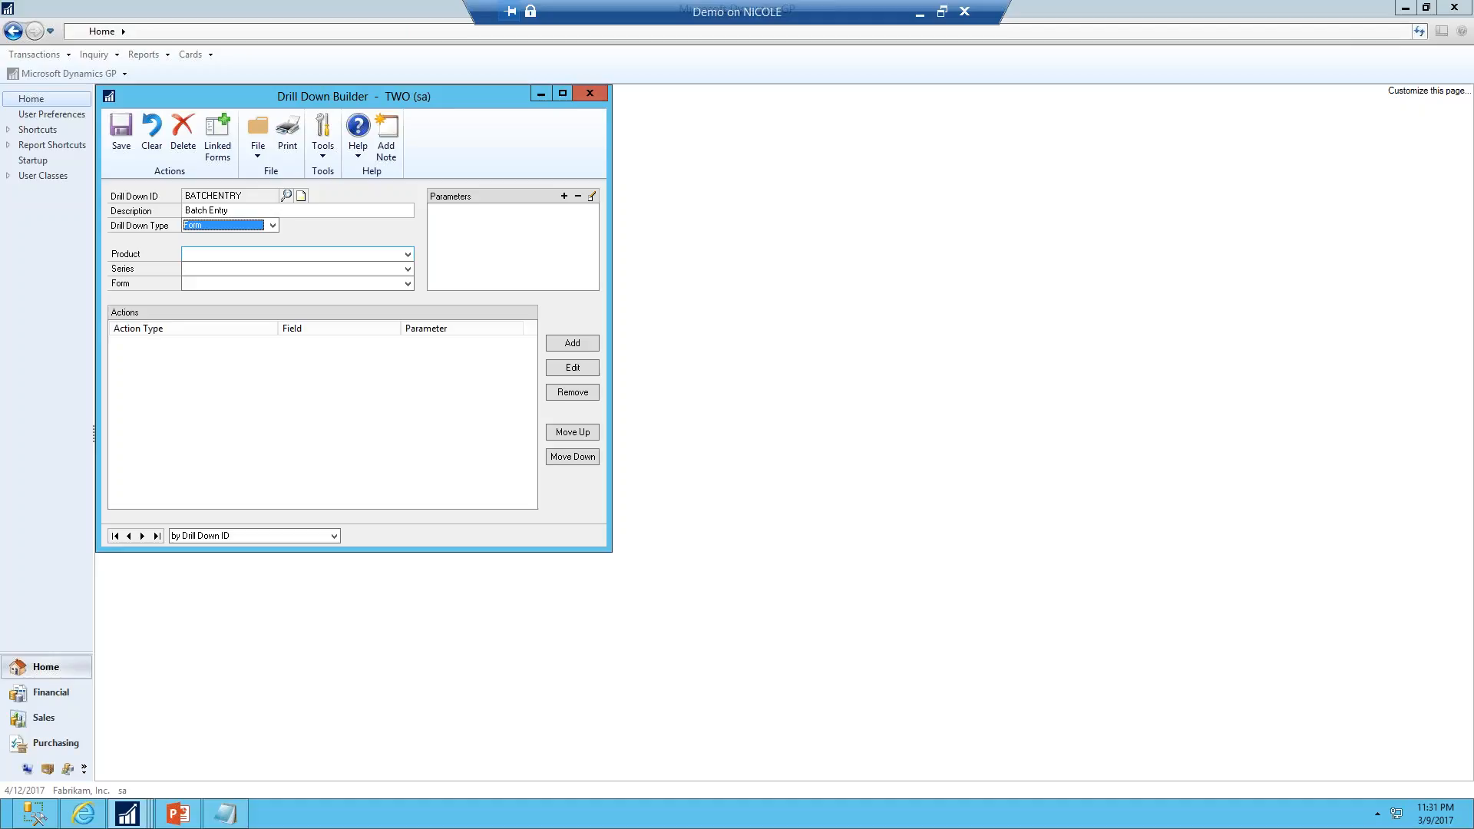
Set the drill down type to Form, product Microsoft Dynamics GP, series Financial, and form Batch Entry
left_click(234, 227)
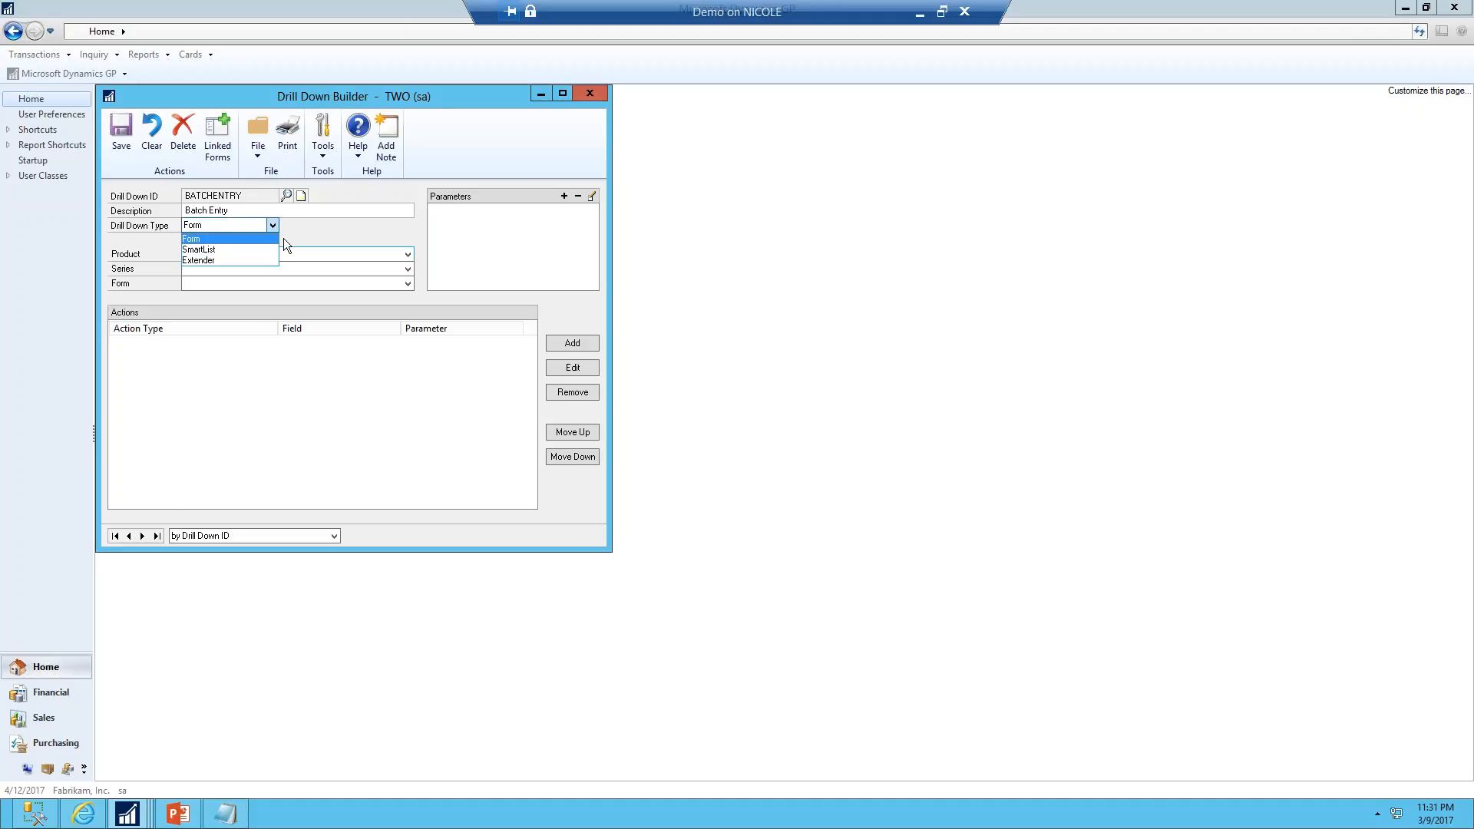
left_click(298, 232)
left_click(255, 253)
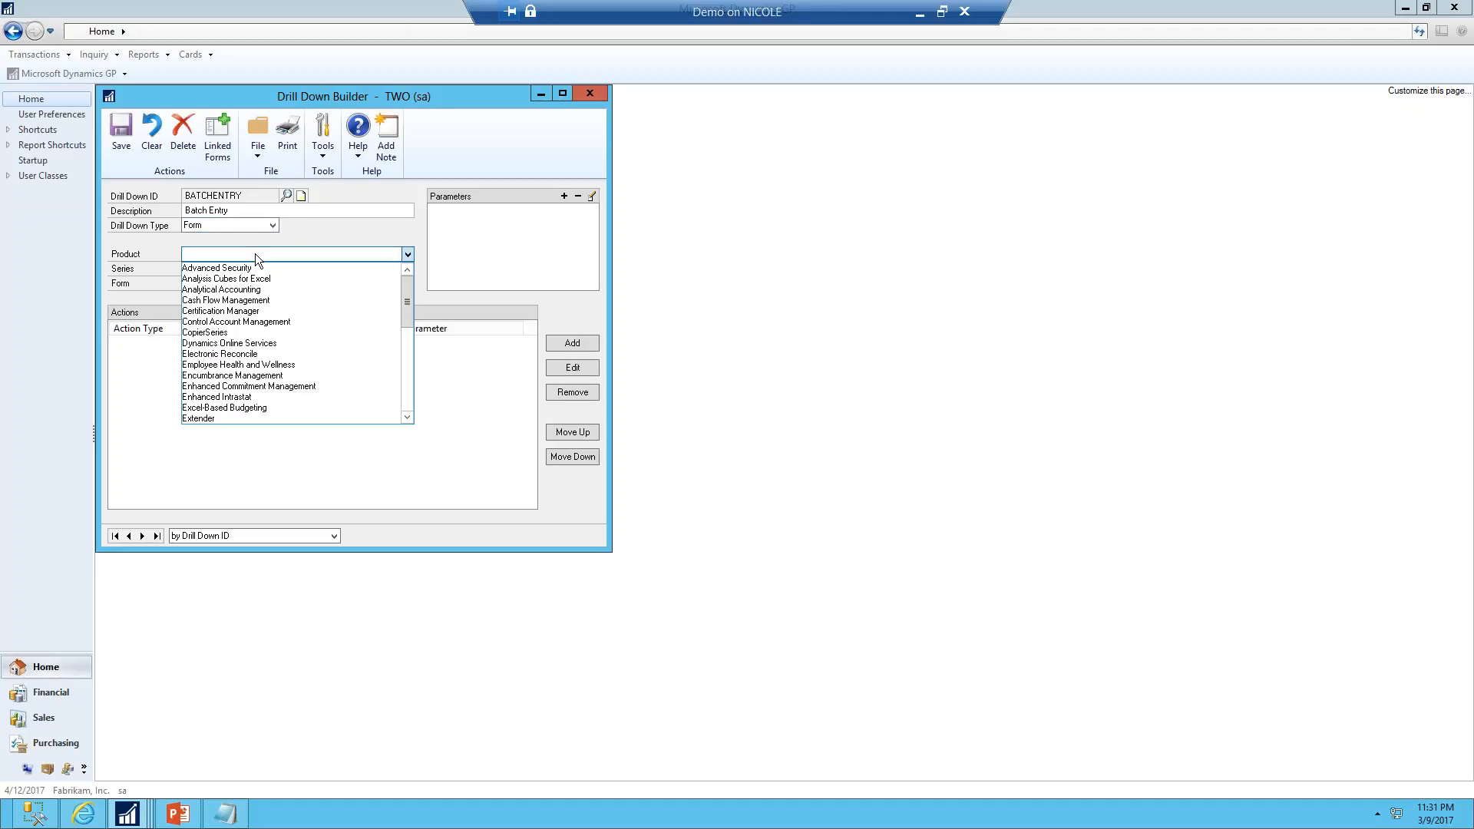
key("m")
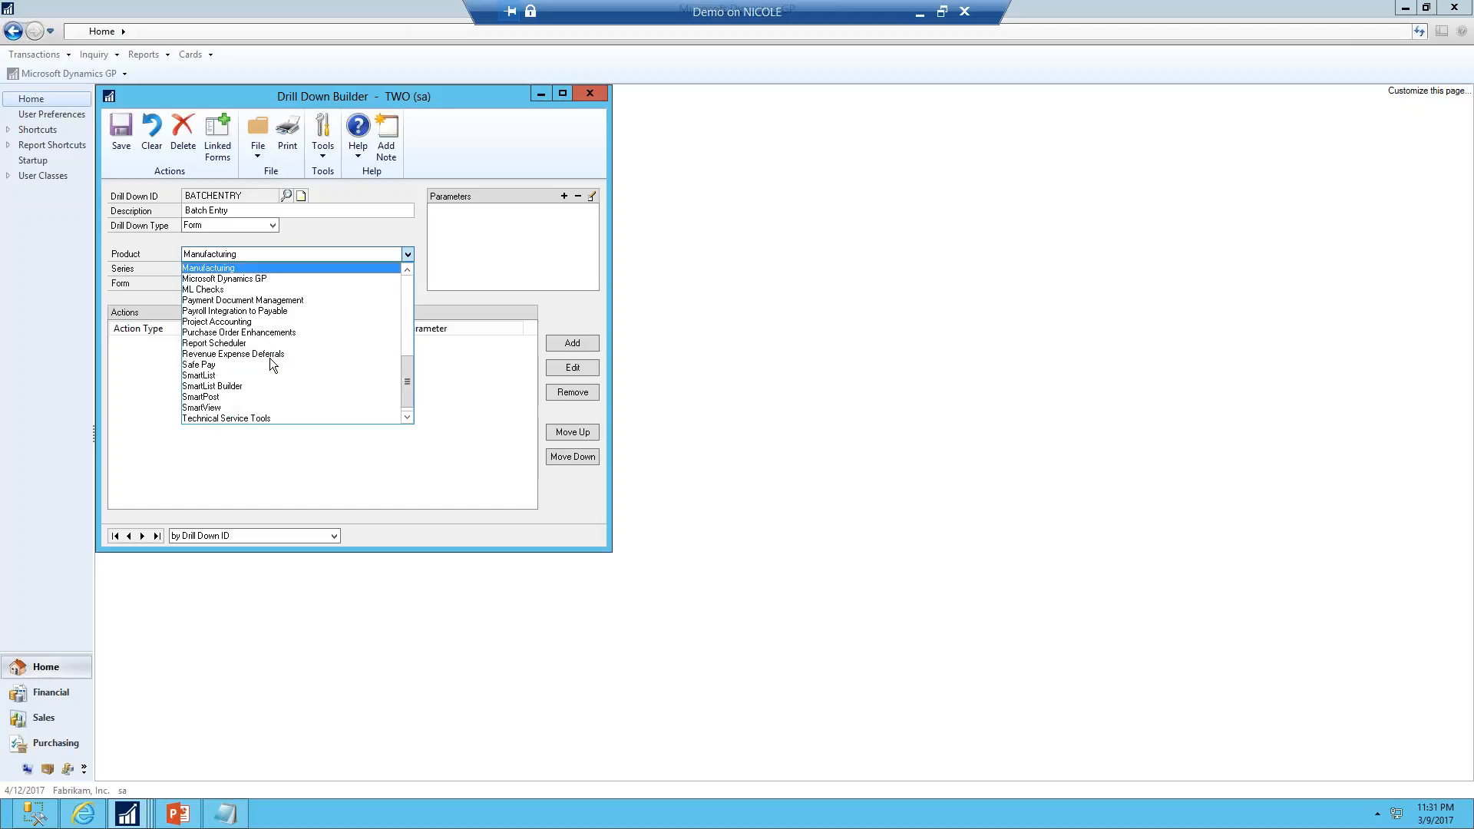
left_click(269, 278)
left_click(256, 269)
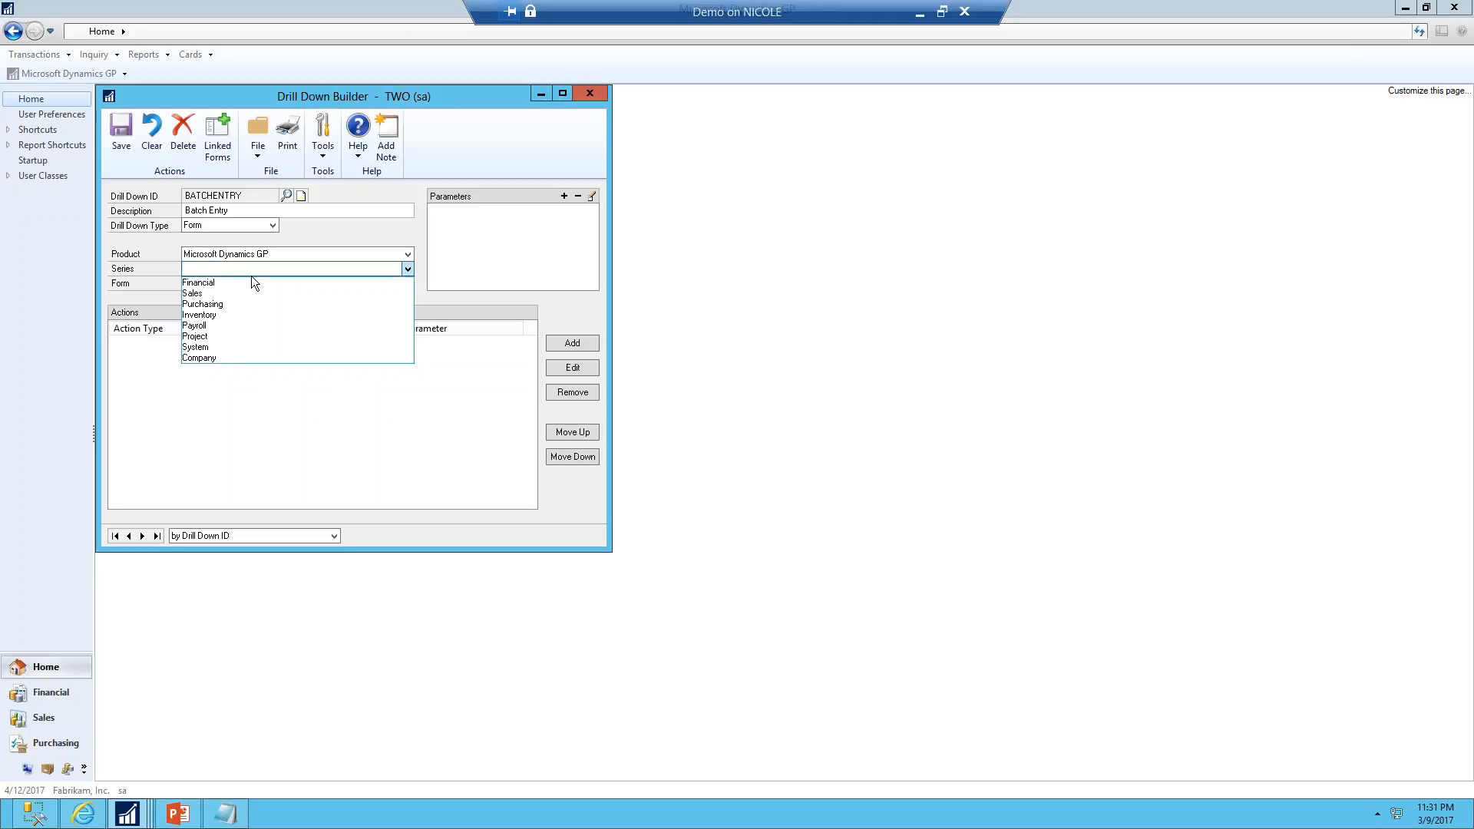
left_click(234, 282)
left_click(234, 284)
key("b")
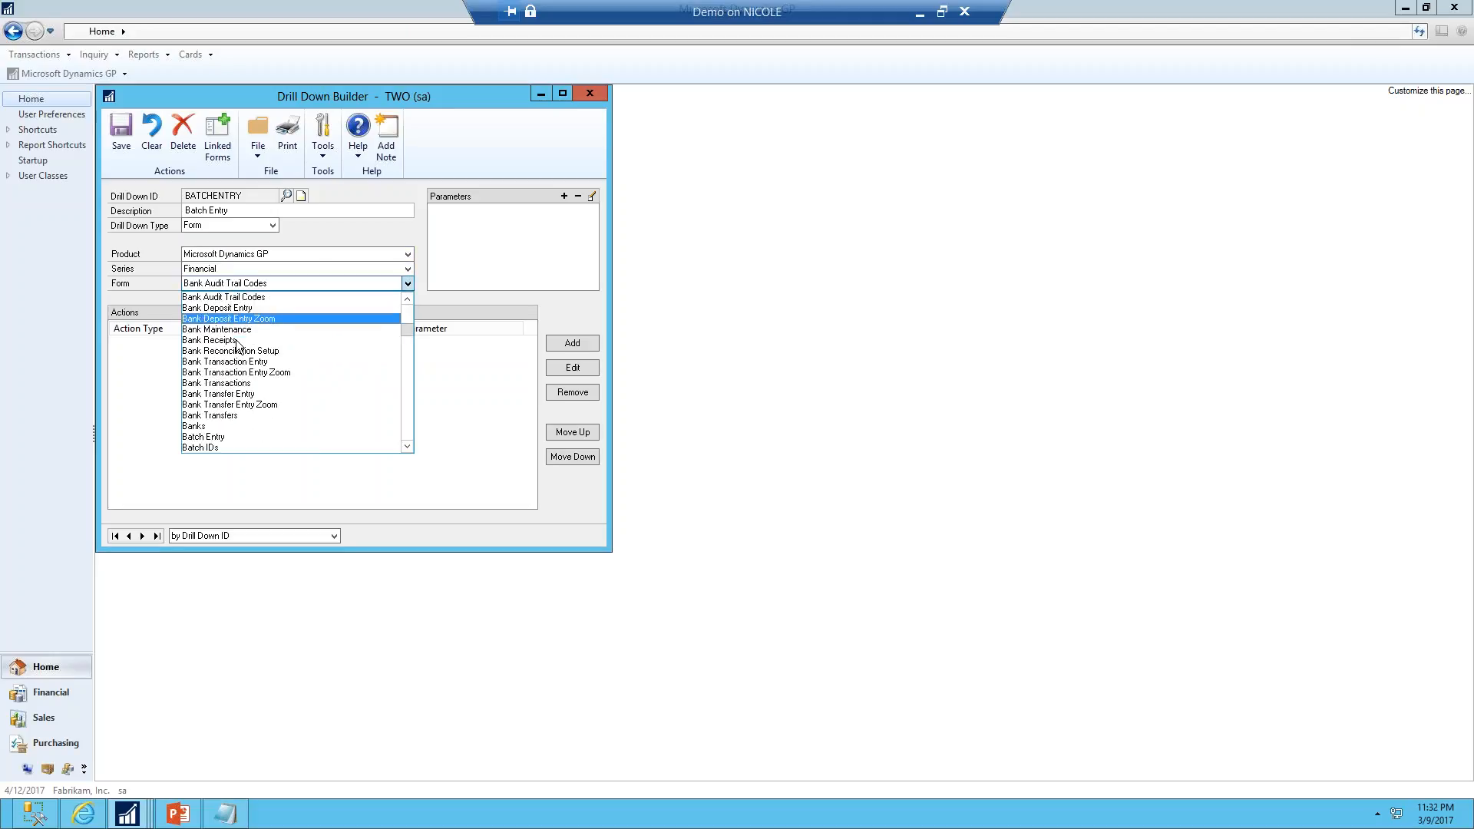
left_click(247, 437)
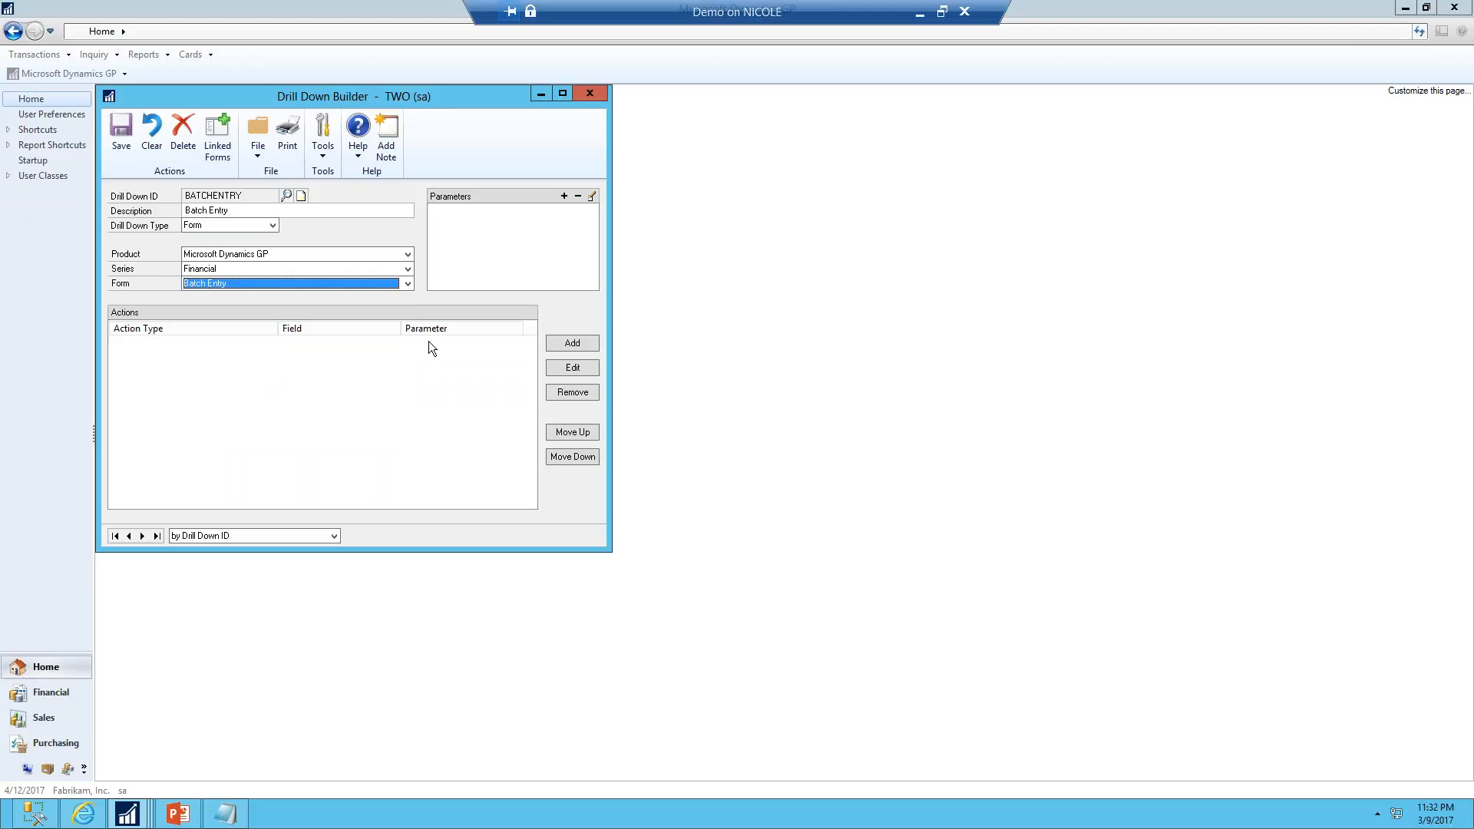
Add a String parameter named BatchID to the drill down
left_click(558, 195)
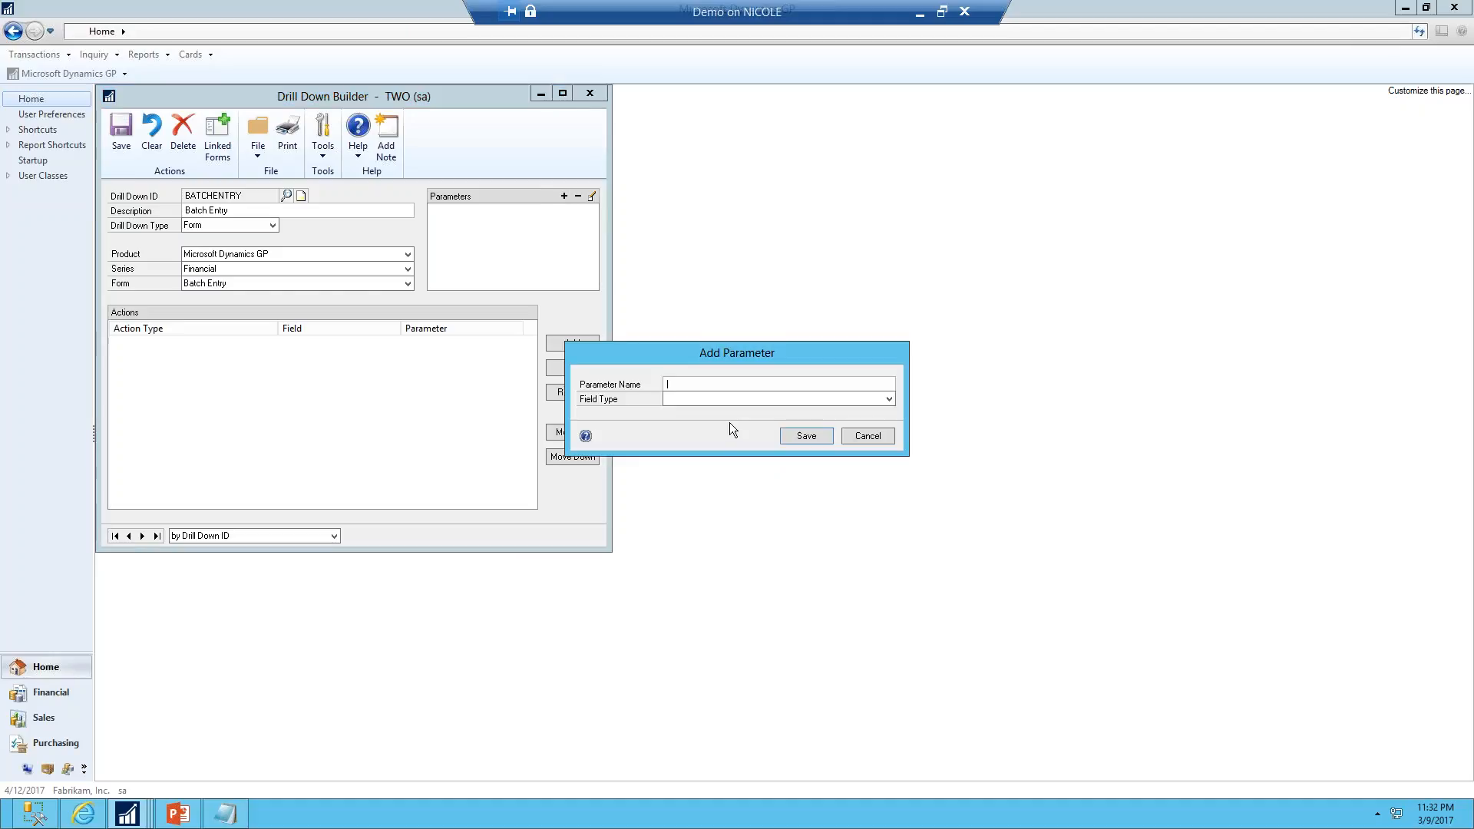
type("Batch ID")
key("Tab")
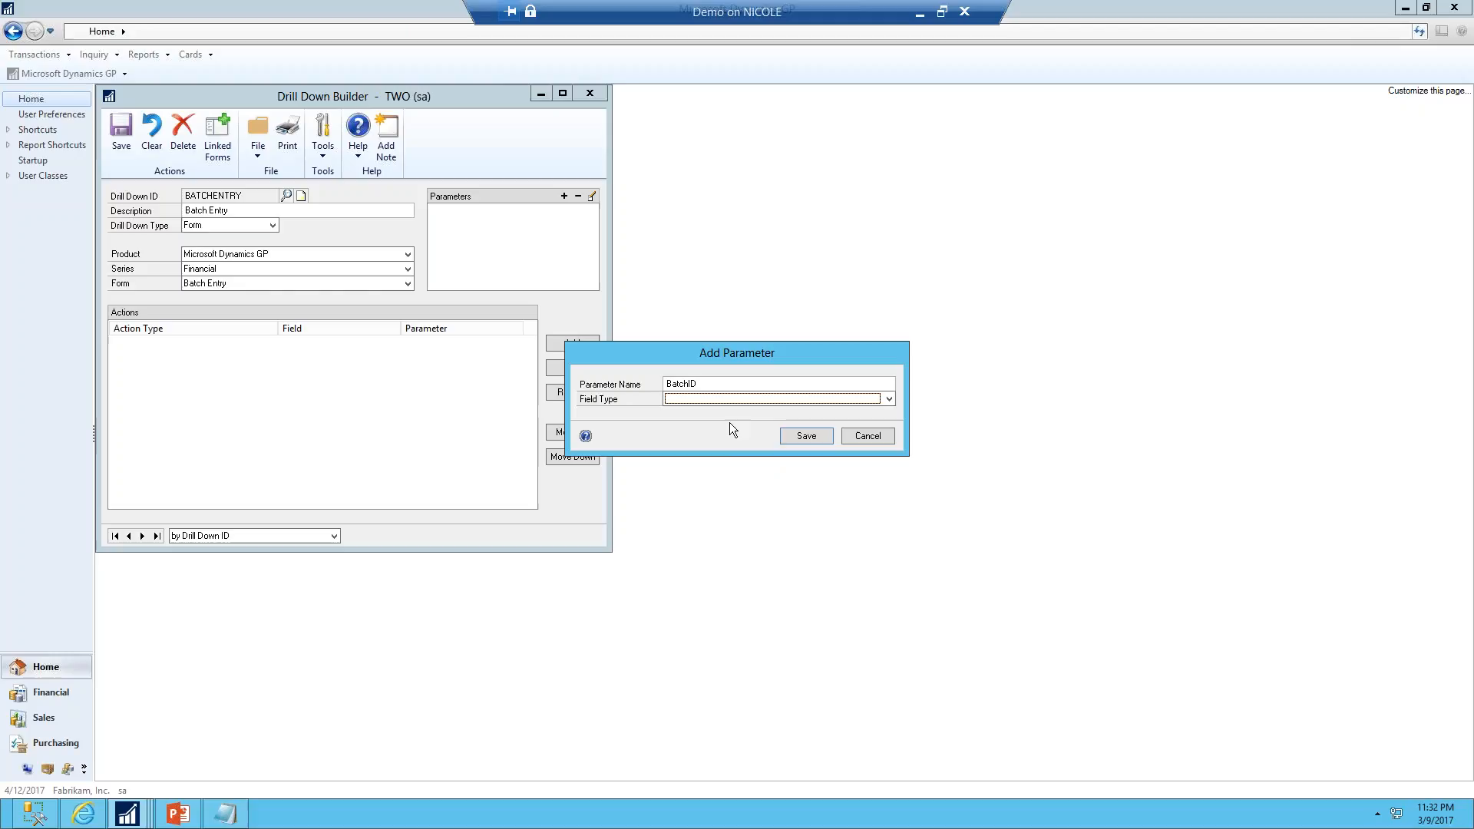
left_click(679, 400)
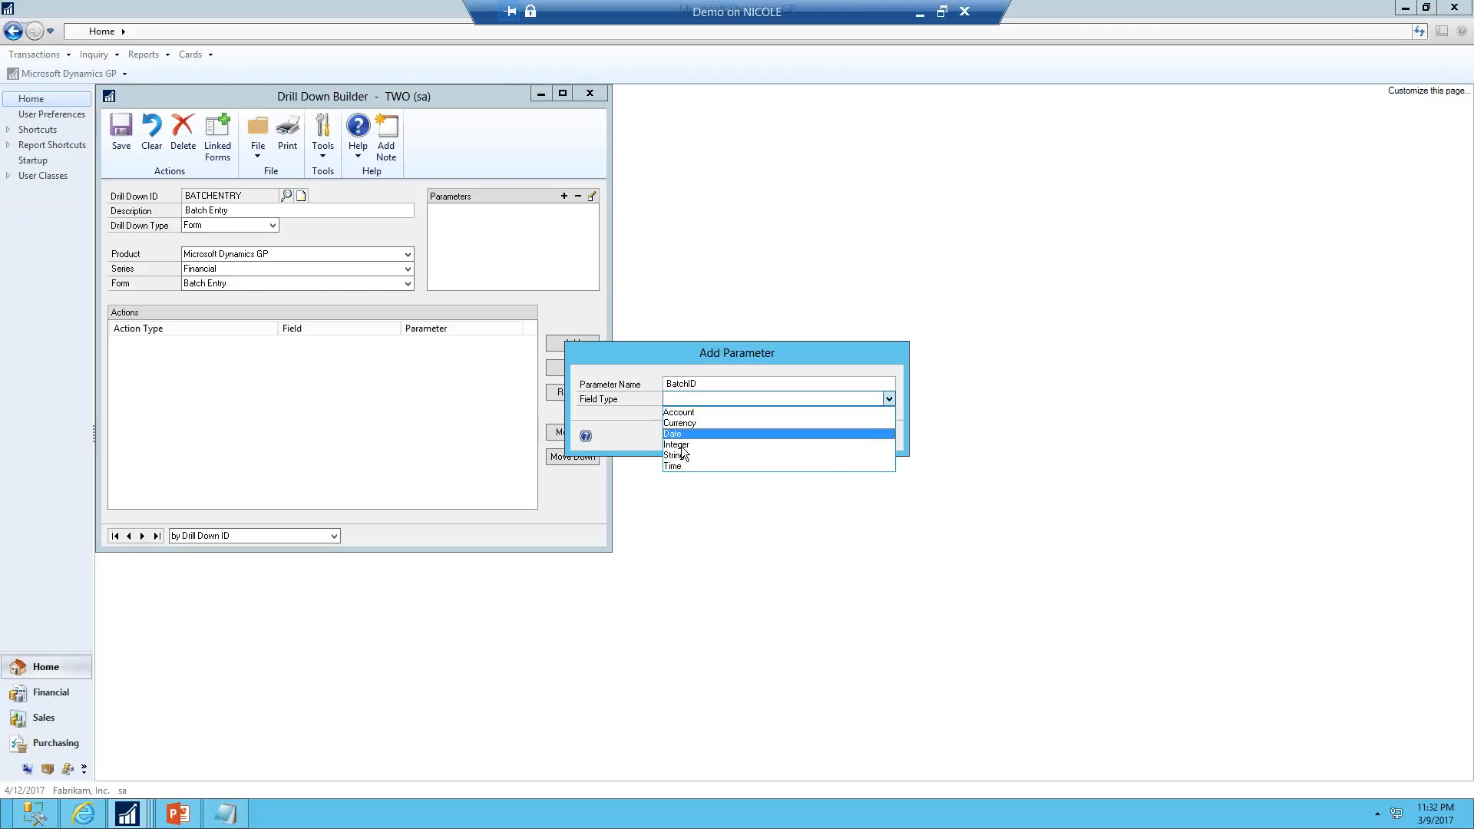
left_click(718, 455)
left_click(797, 437)
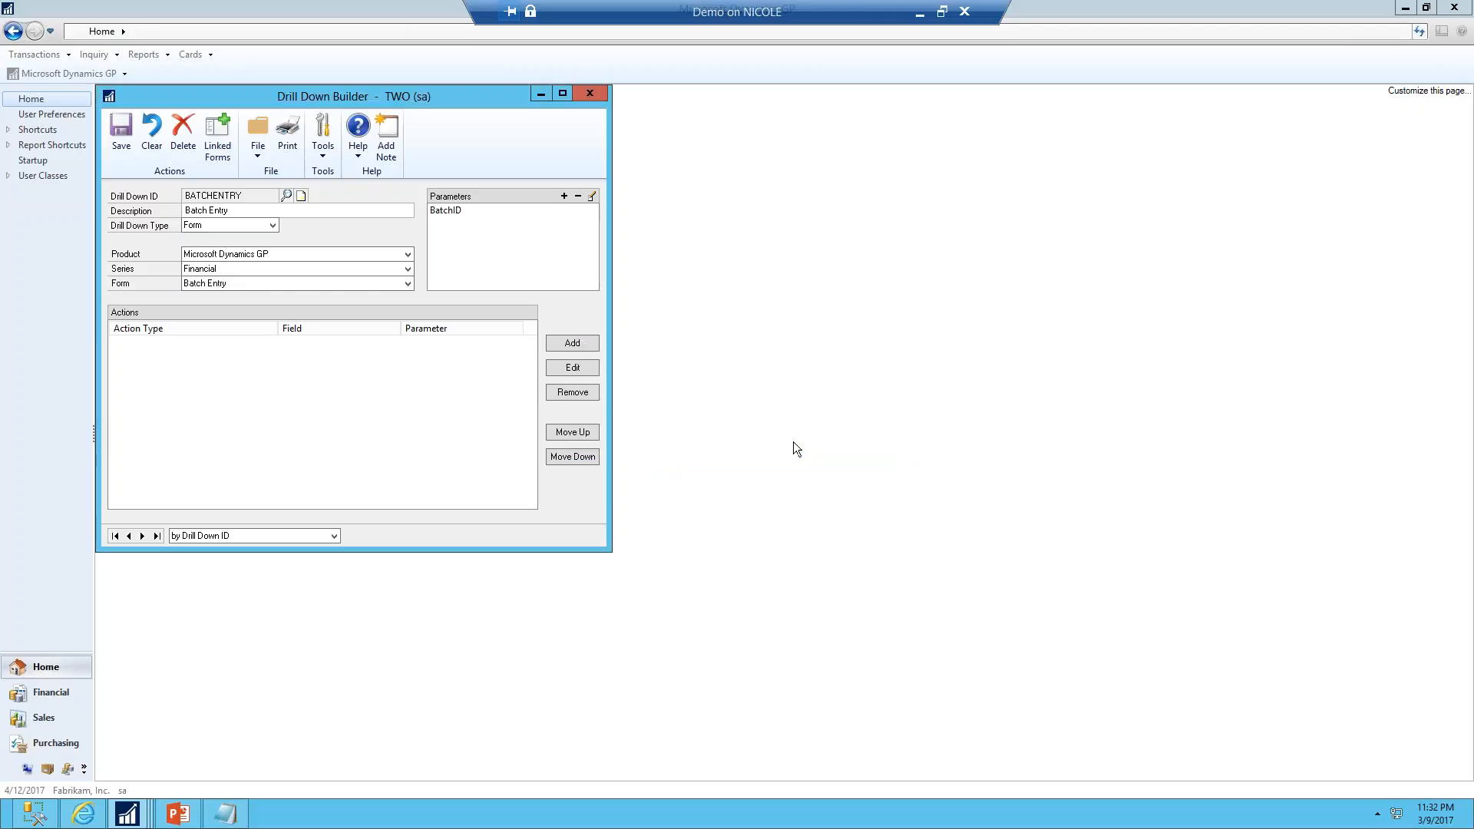
Add a 'Set field value and run the field script' action on Batch Number using BatchID, and save the drill down
left_click(556, 340)
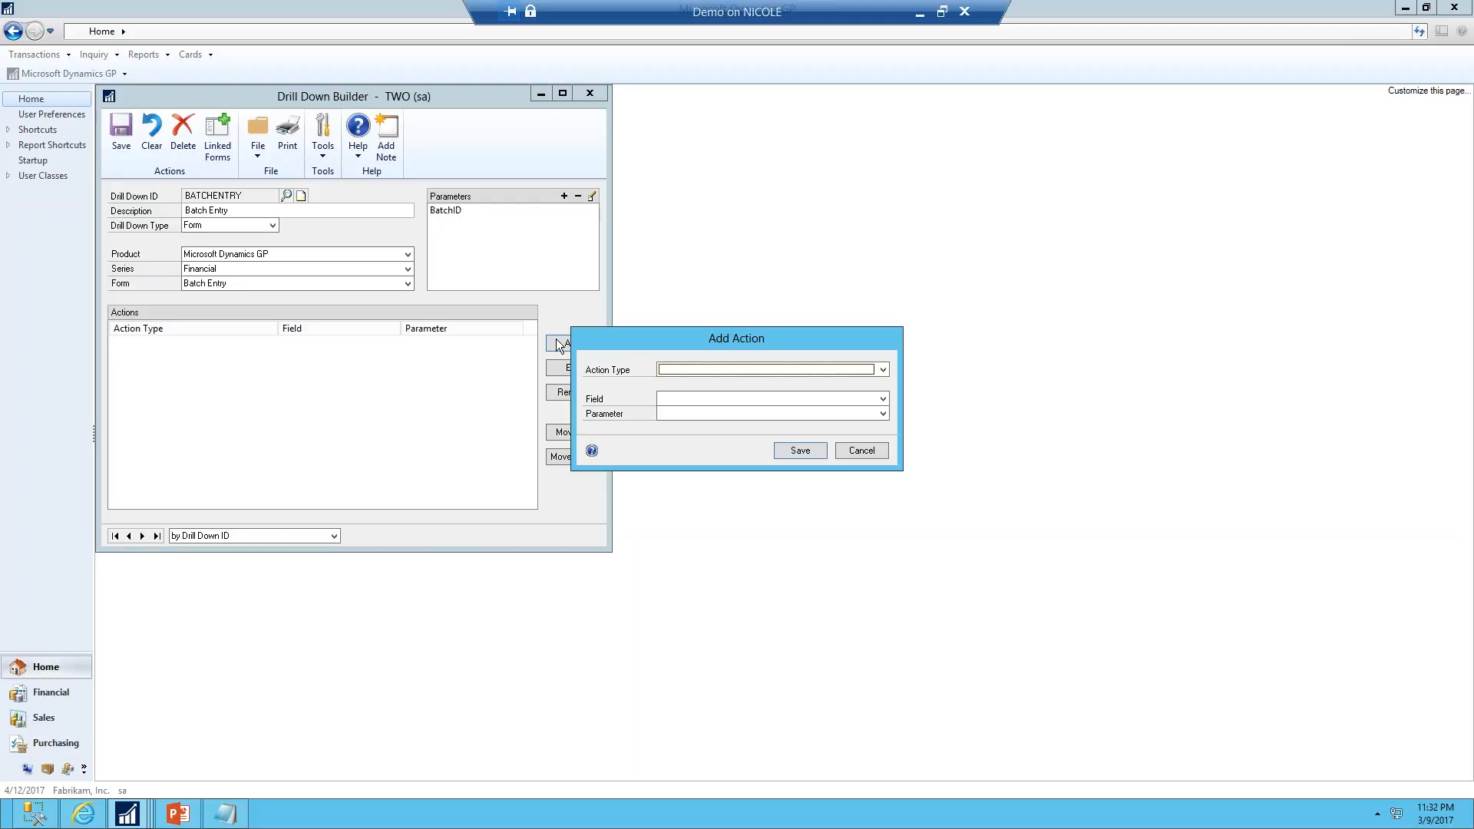
left_click(695, 371)
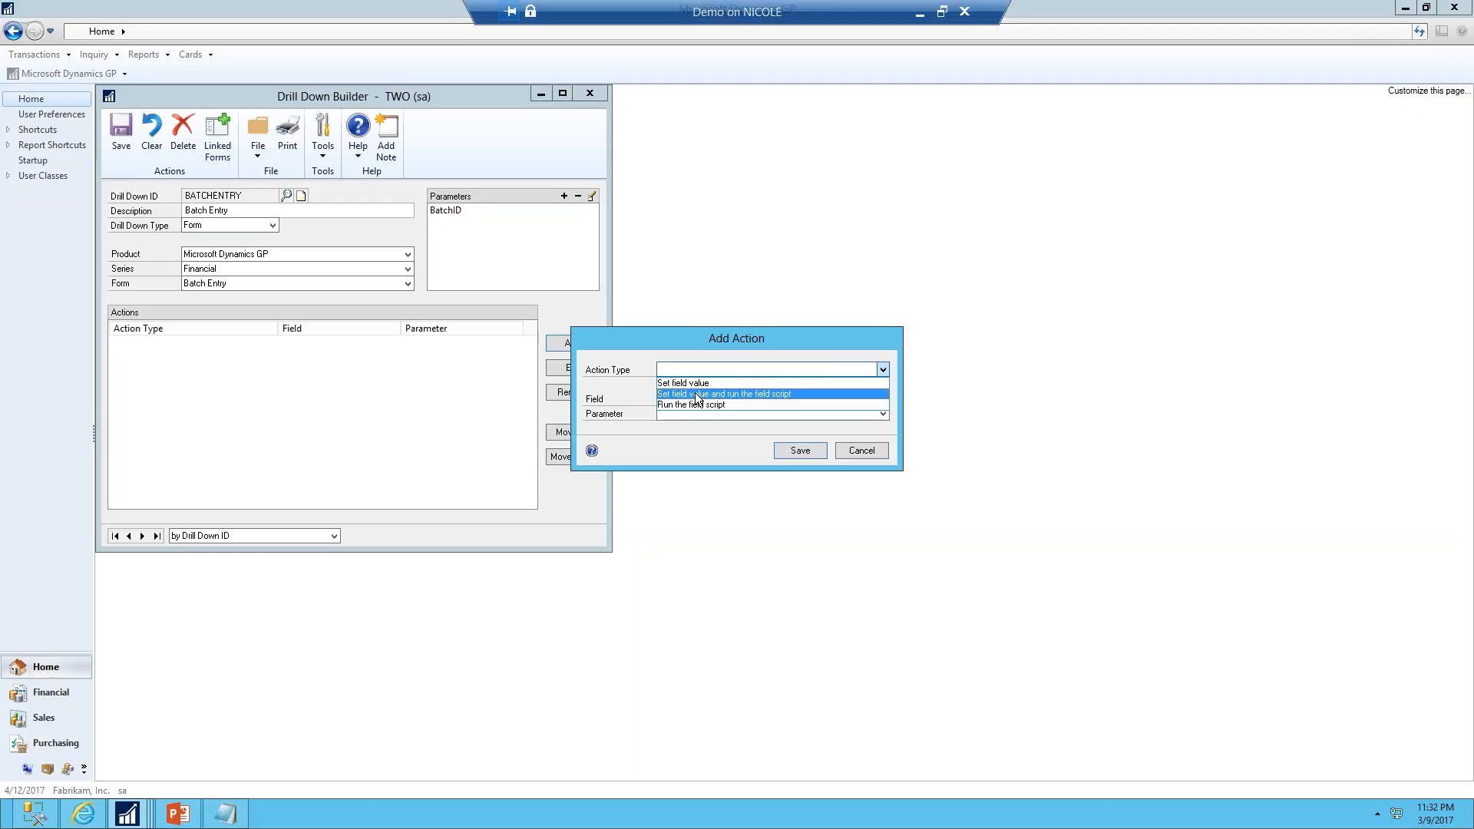
left_click(696, 395)
left_click(687, 400)
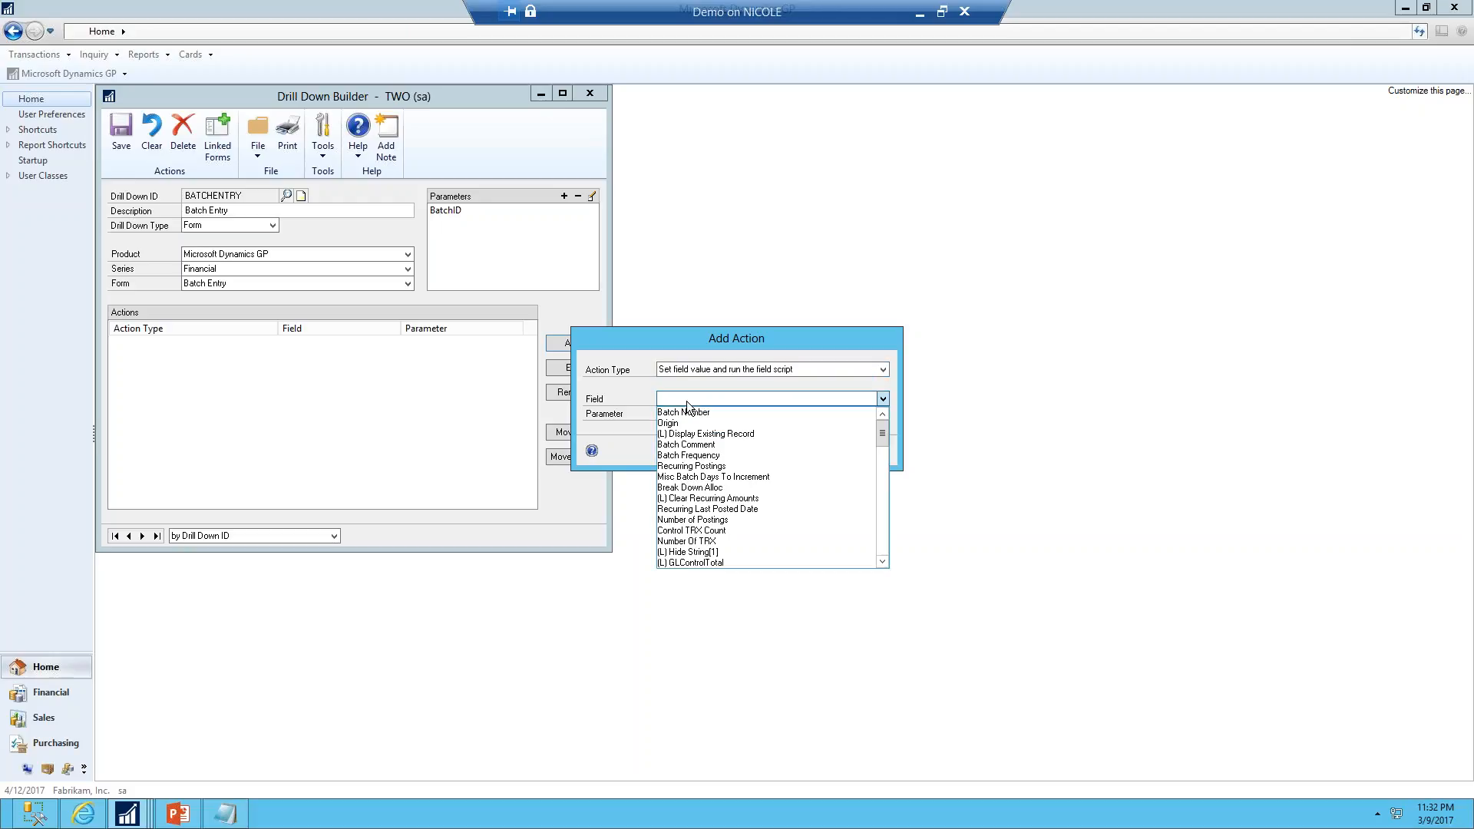
left_click(684, 412)
left_click(682, 414)
left_click(676, 423)
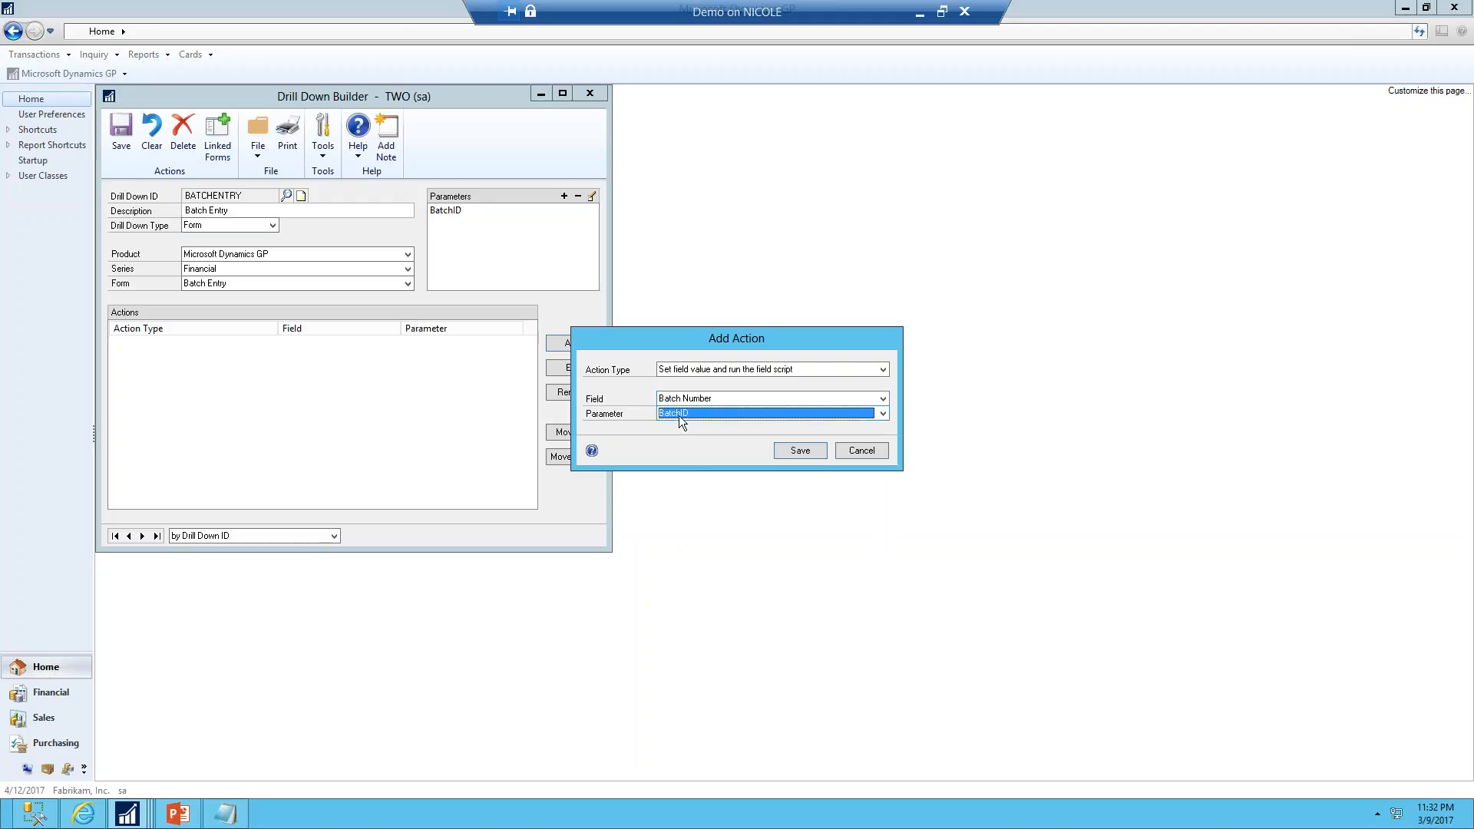
left_click(801, 454)
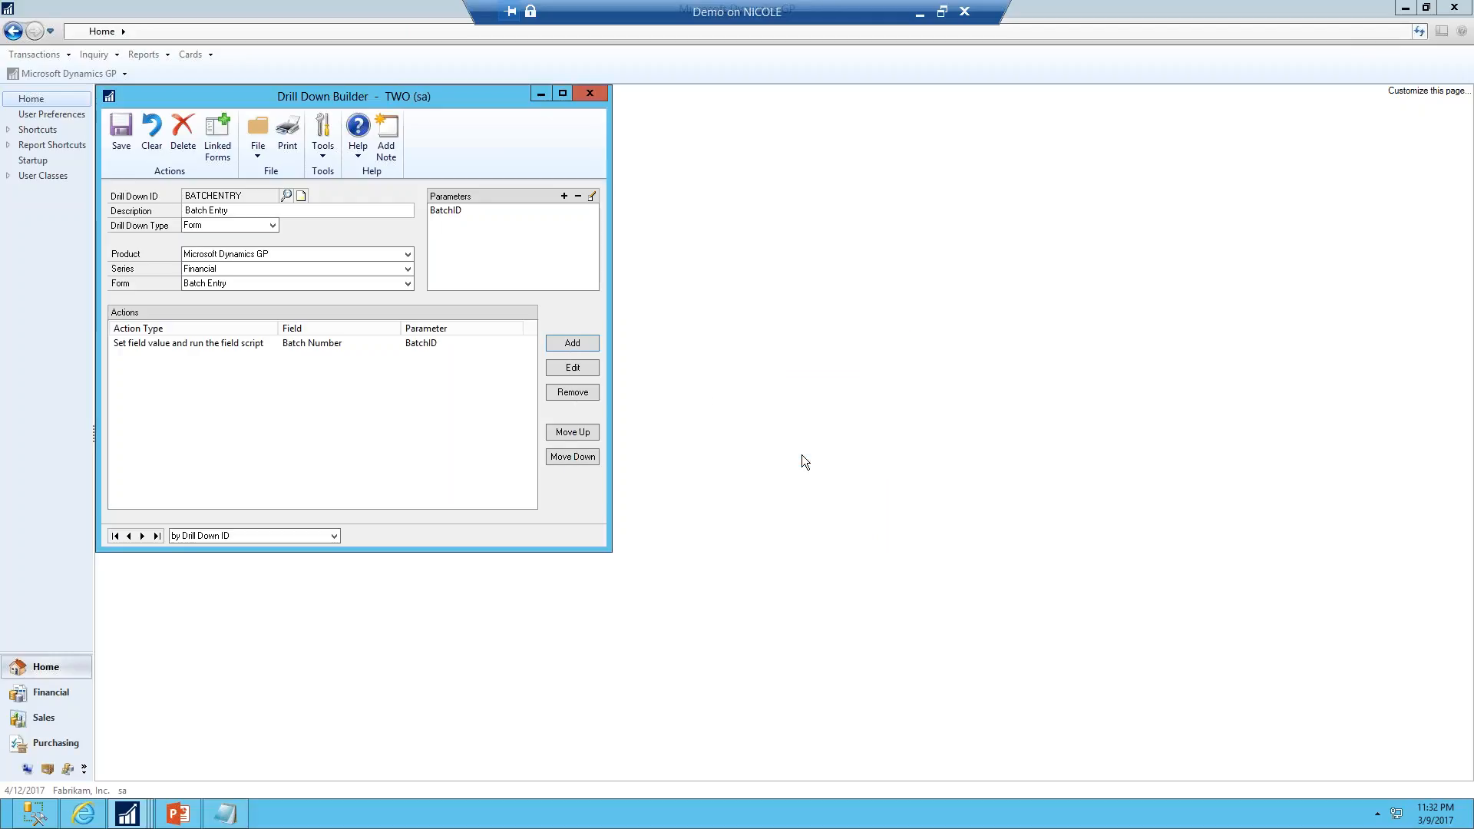
left_click(122, 130)
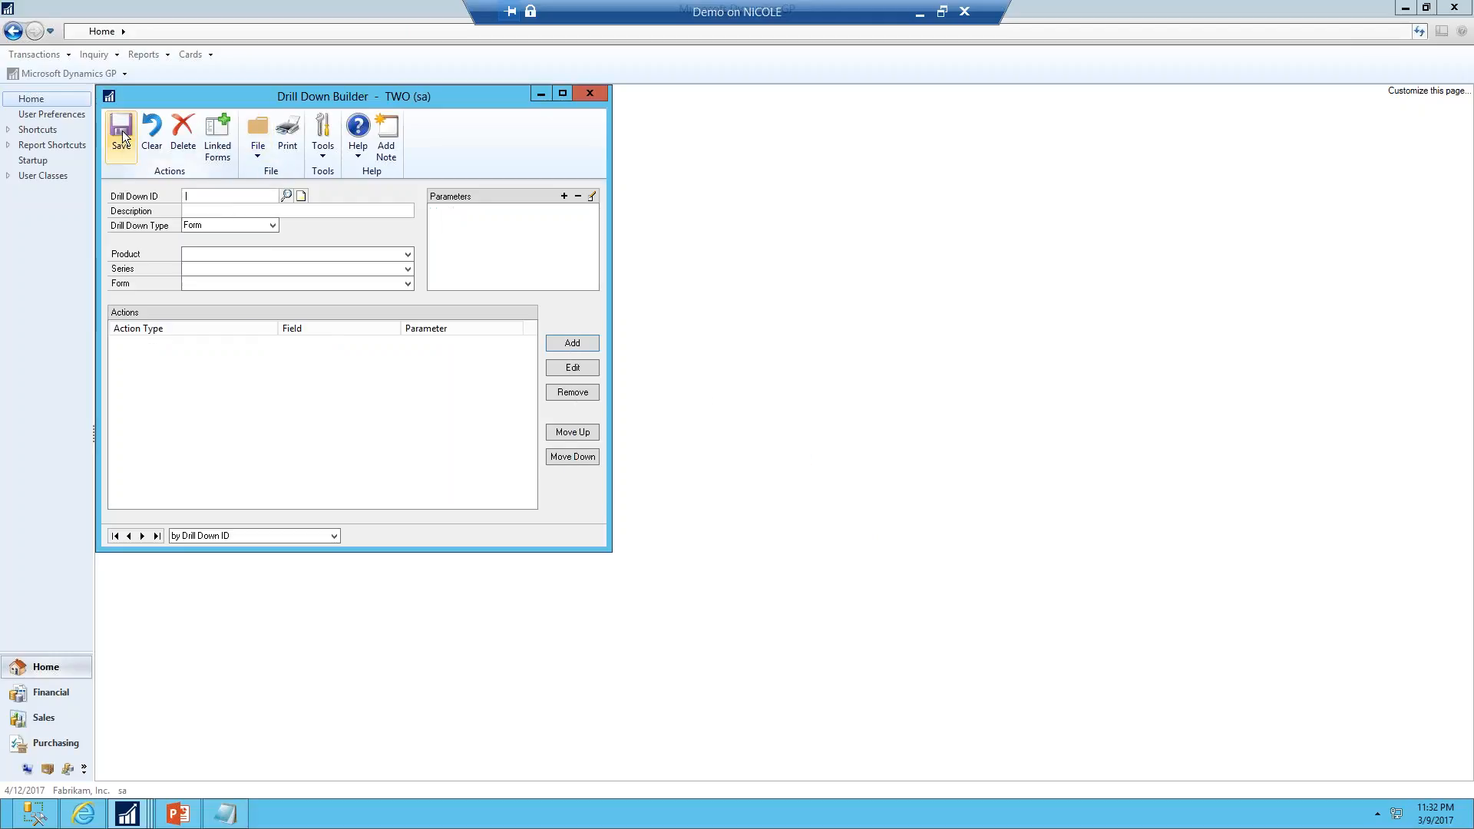
Load the FINANCIAL BATCH report in Excel Report Builder and open its drill down settings
left_click(140, 823)
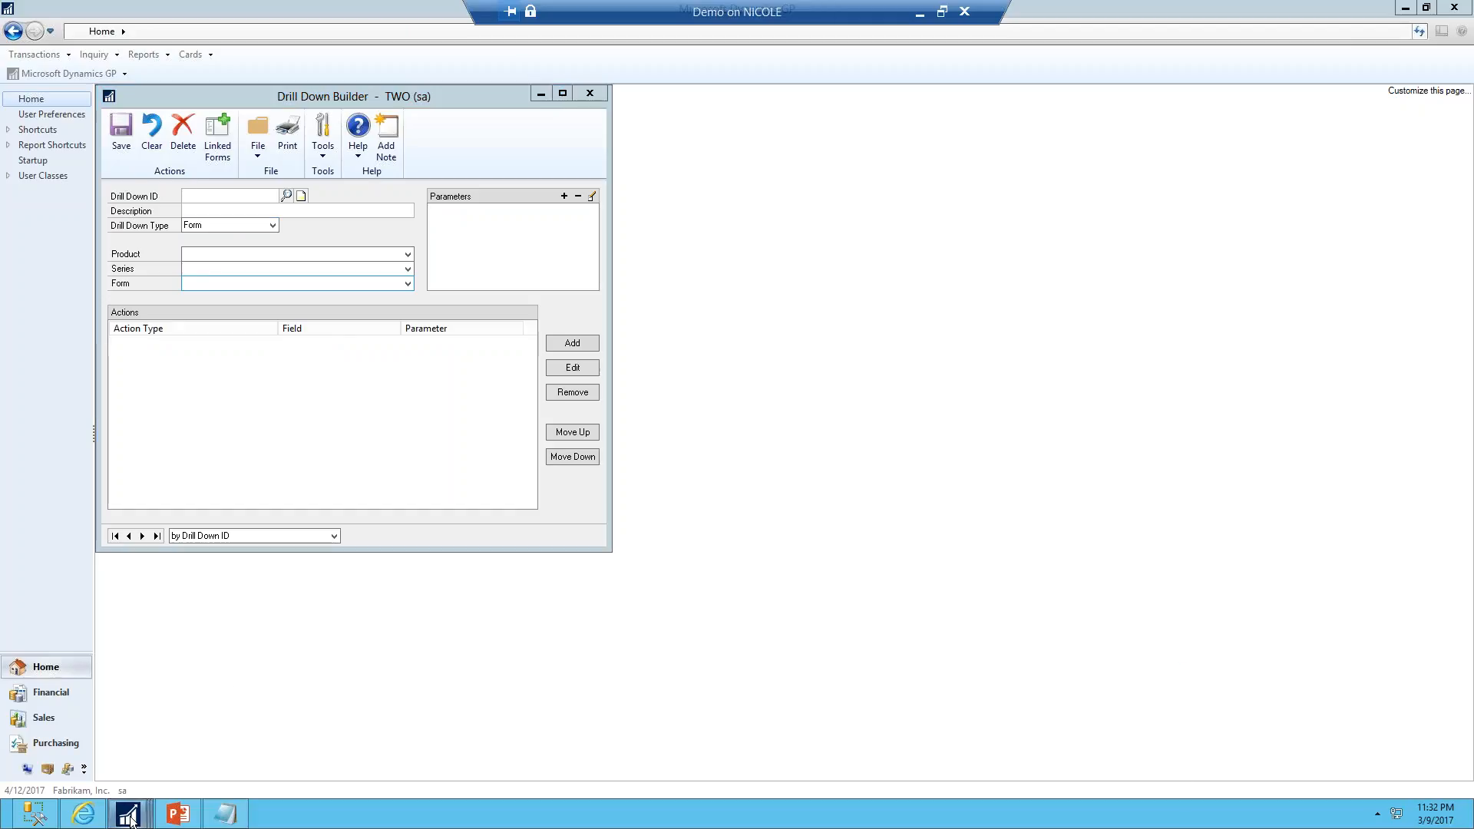
left_click(897, 744)
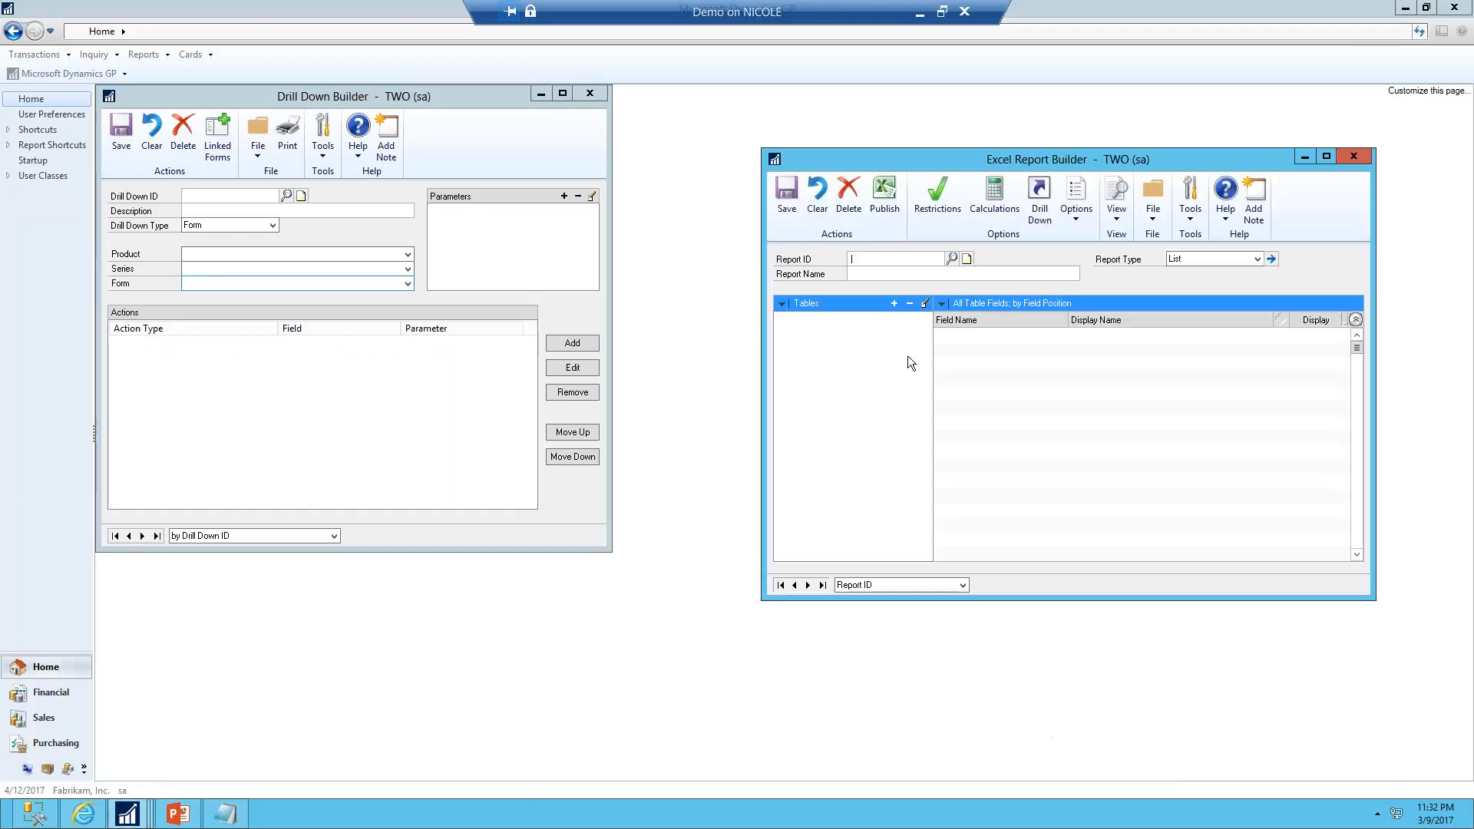
left_click(952, 259)
double_click(402, 338)
left_click(1040, 215)
left_click(917, 310)
Add a drill down on the Batch ID column using the Batch Entry drill down
left_click(615, 283)
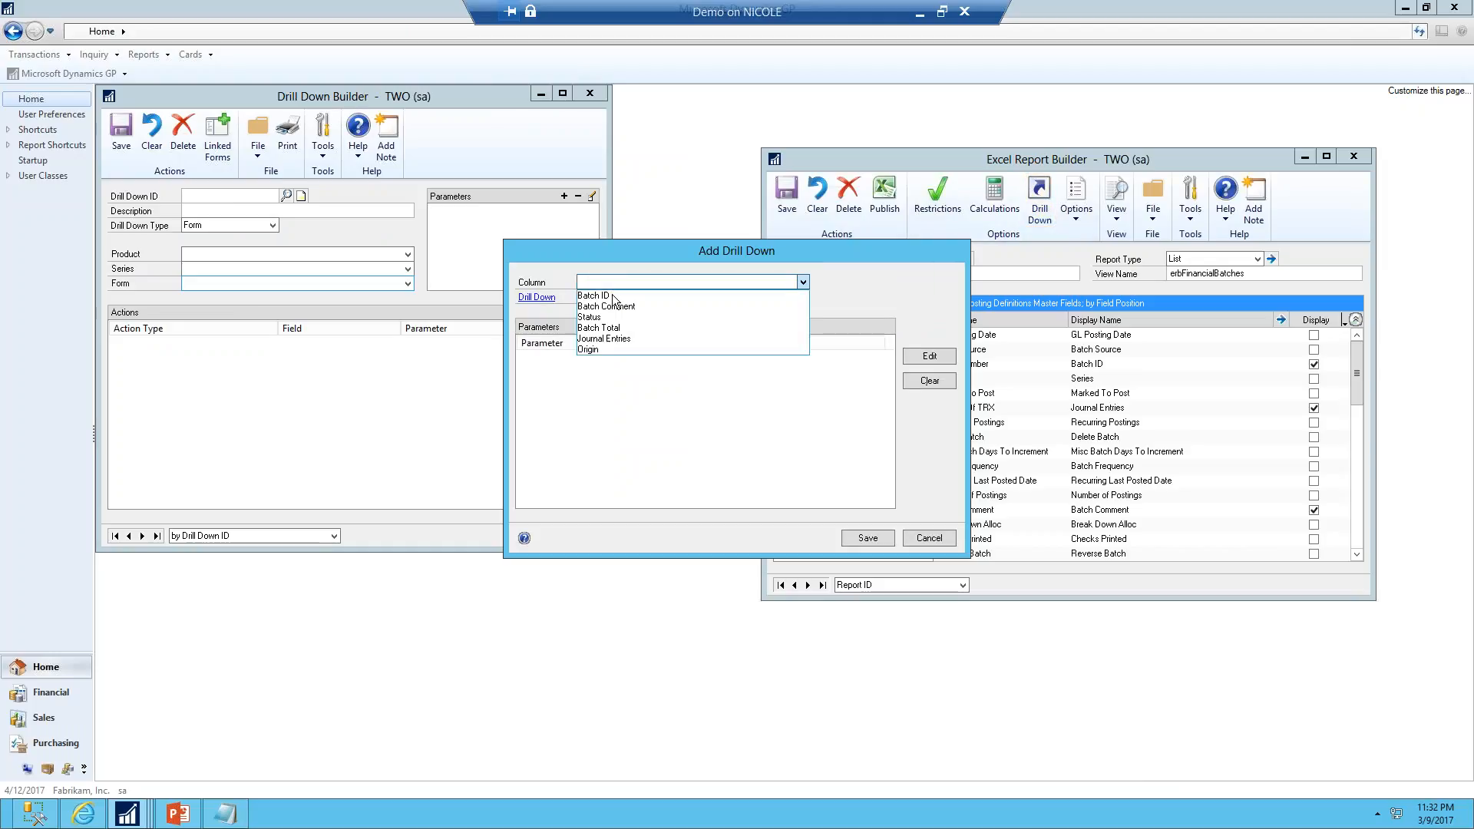
left_click(613, 297)
left_click(612, 299)
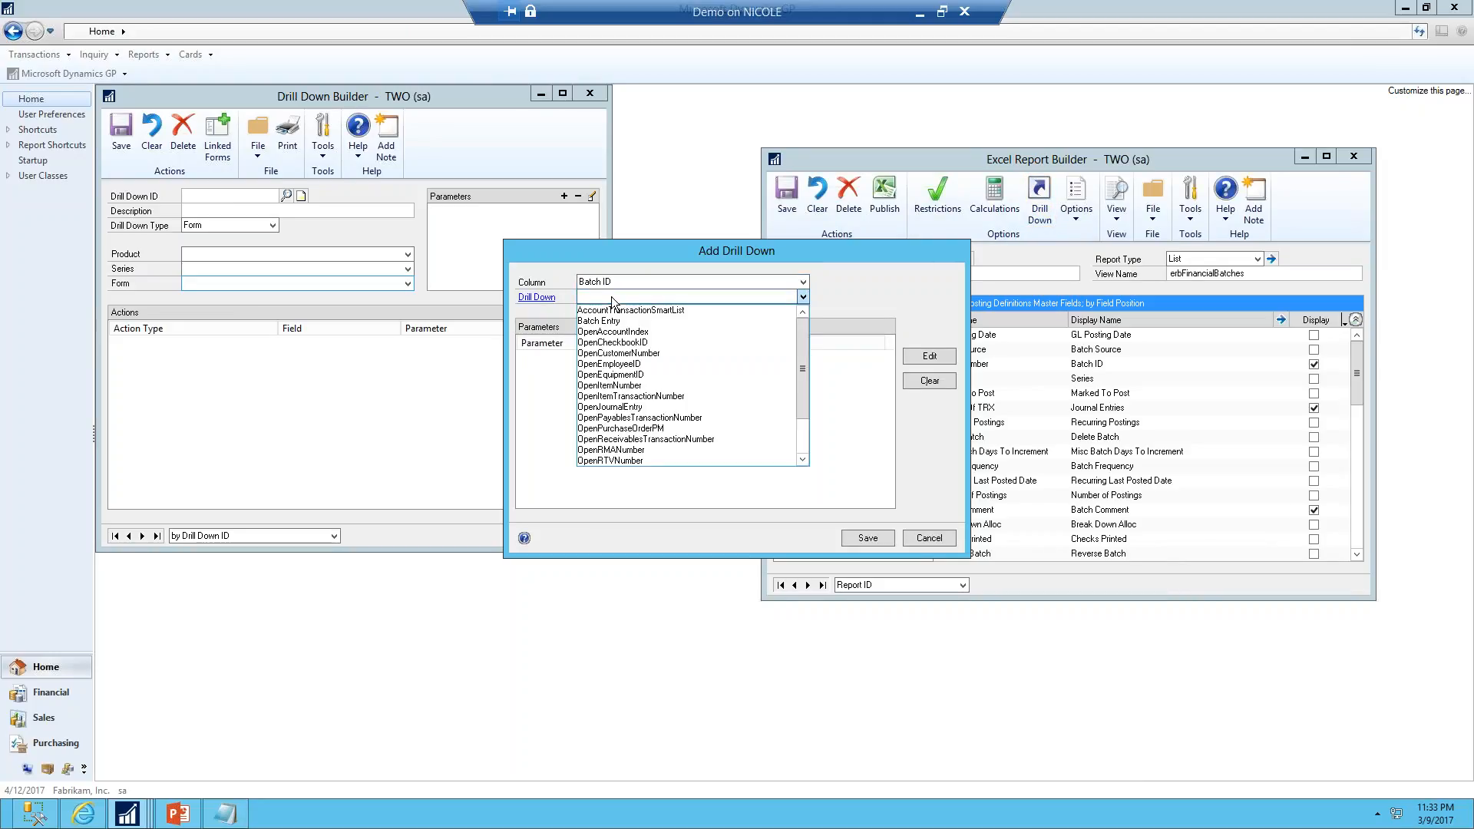
left_click(610, 323)
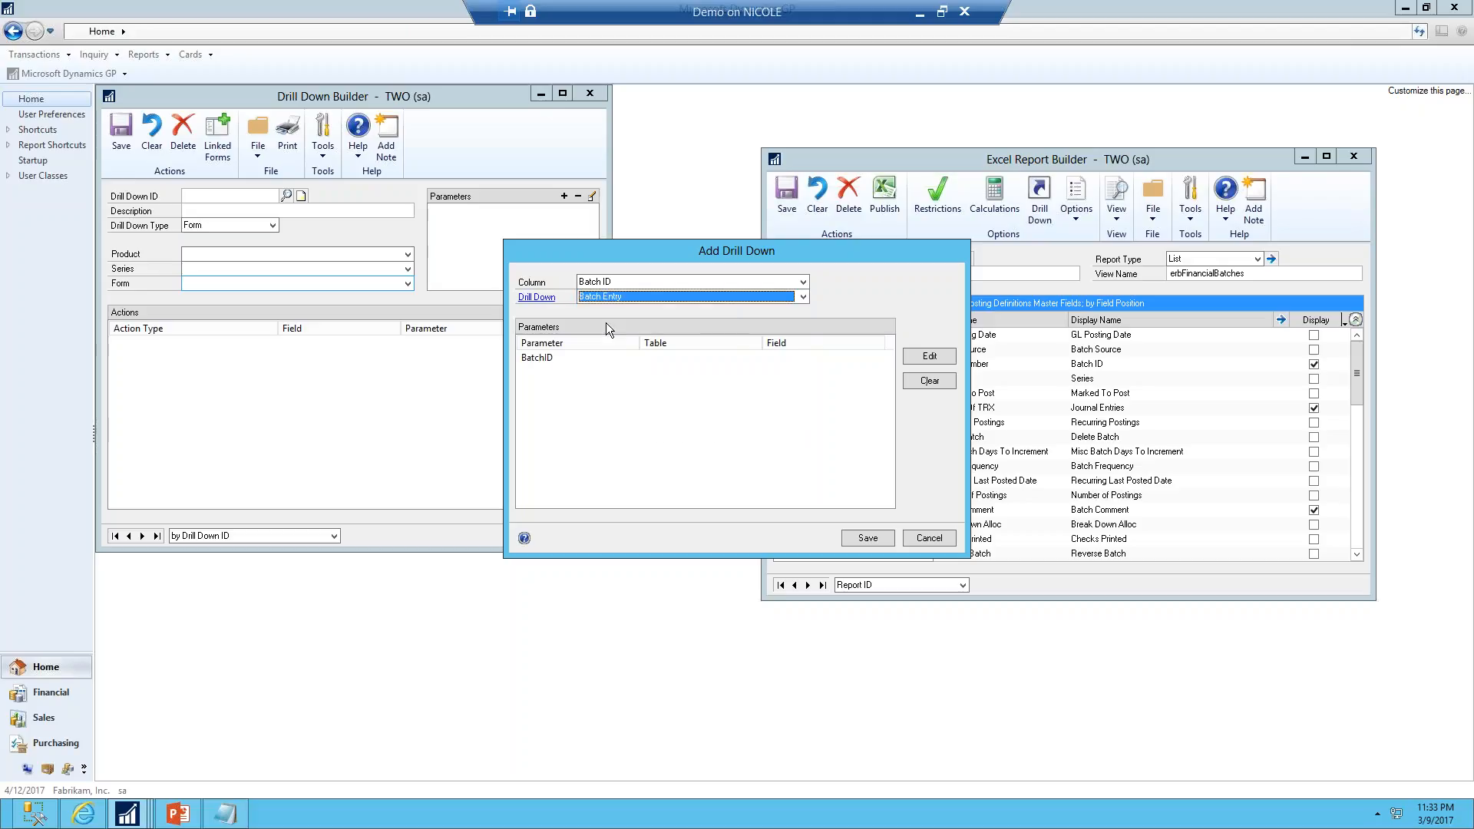
Map the BatchID parameter to the Posting Definitions Master table's Batch ID field and save the drill down
double_click(547, 358)
left_click(683, 401)
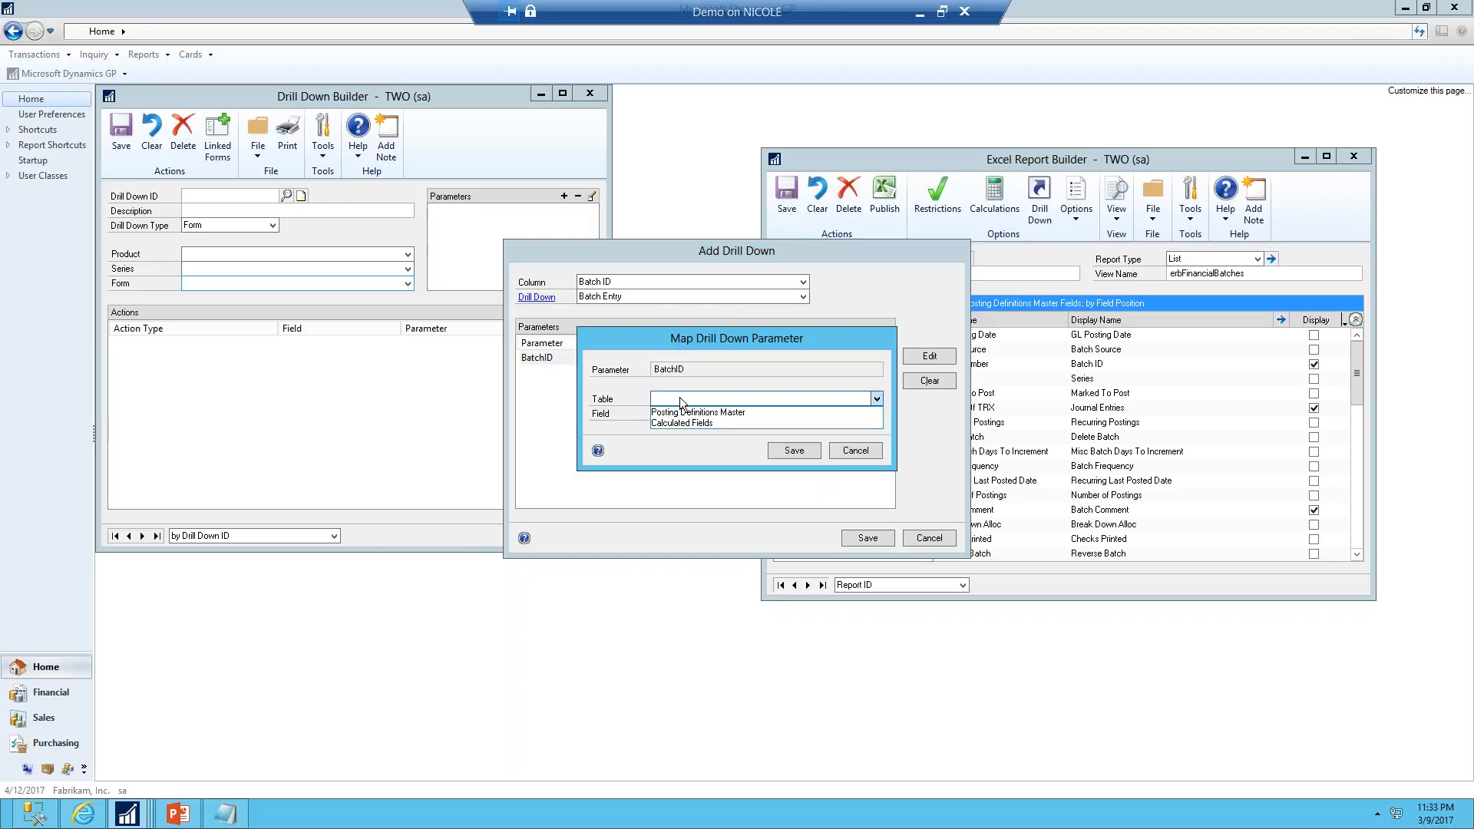
left_click(681, 412)
left_click(682, 415)
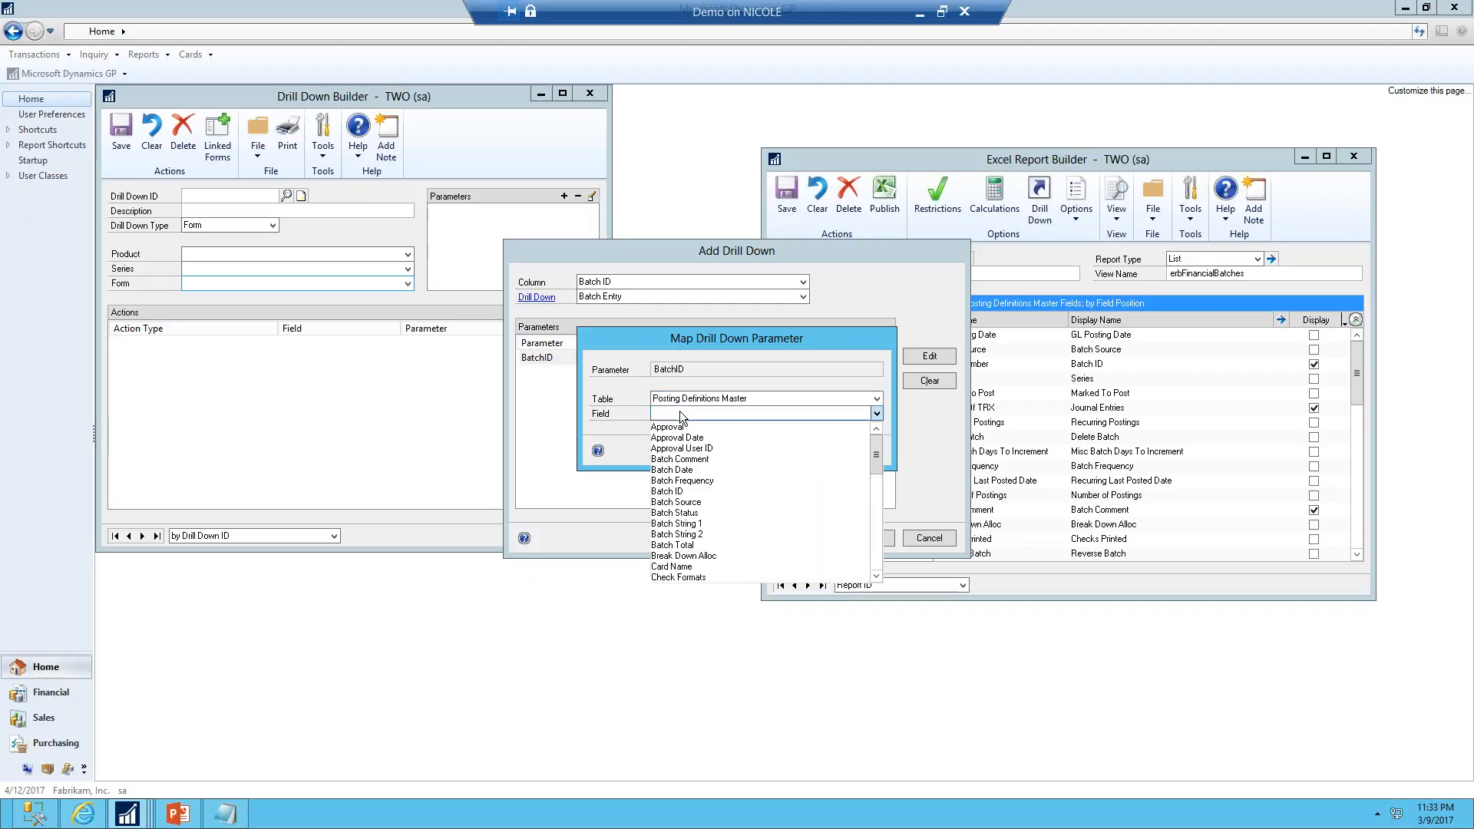
left_click(669, 491)
left_click(794, 451)
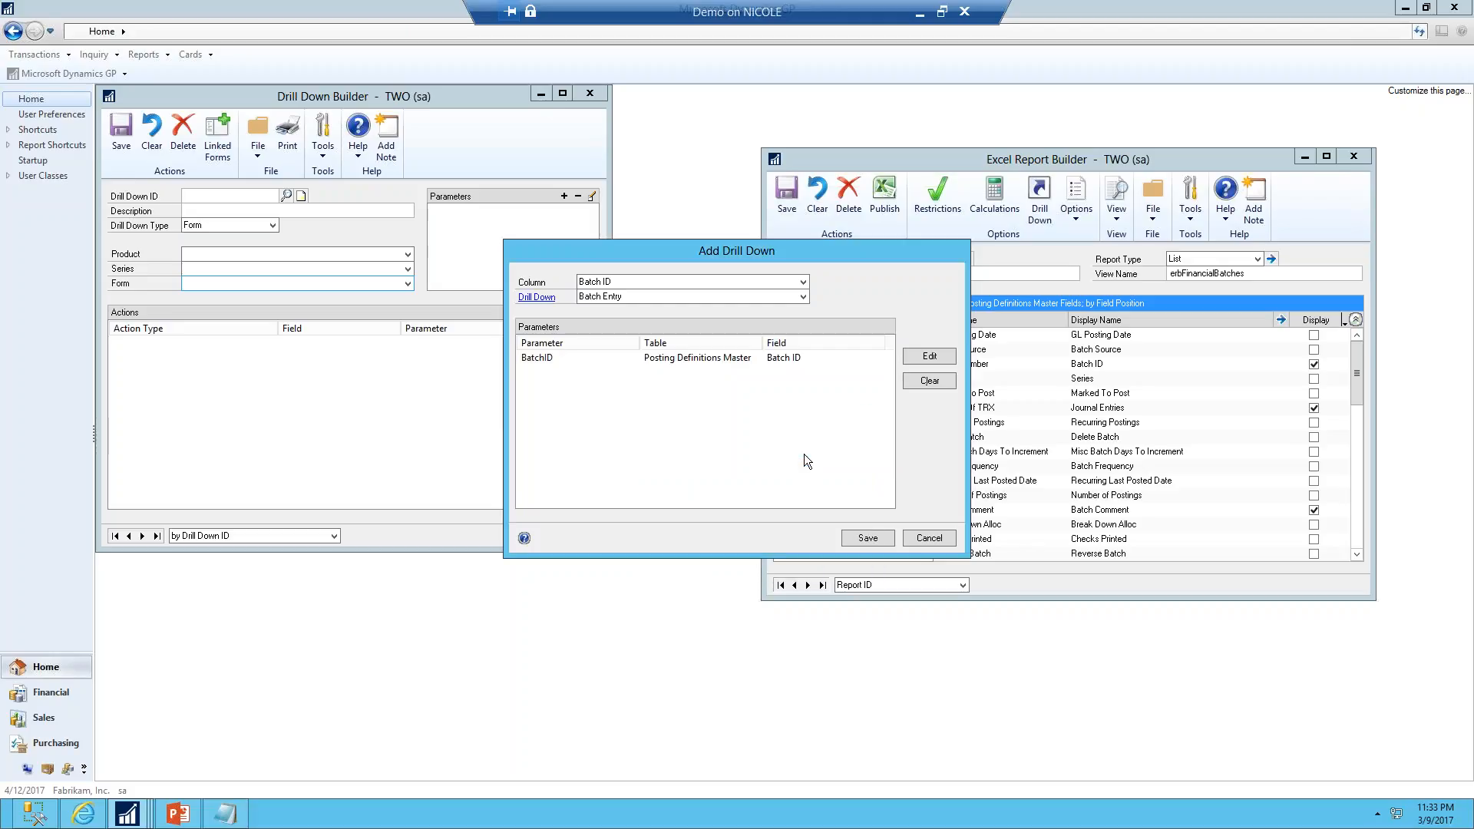
left_click(872, 545)
left_click(929, 537)
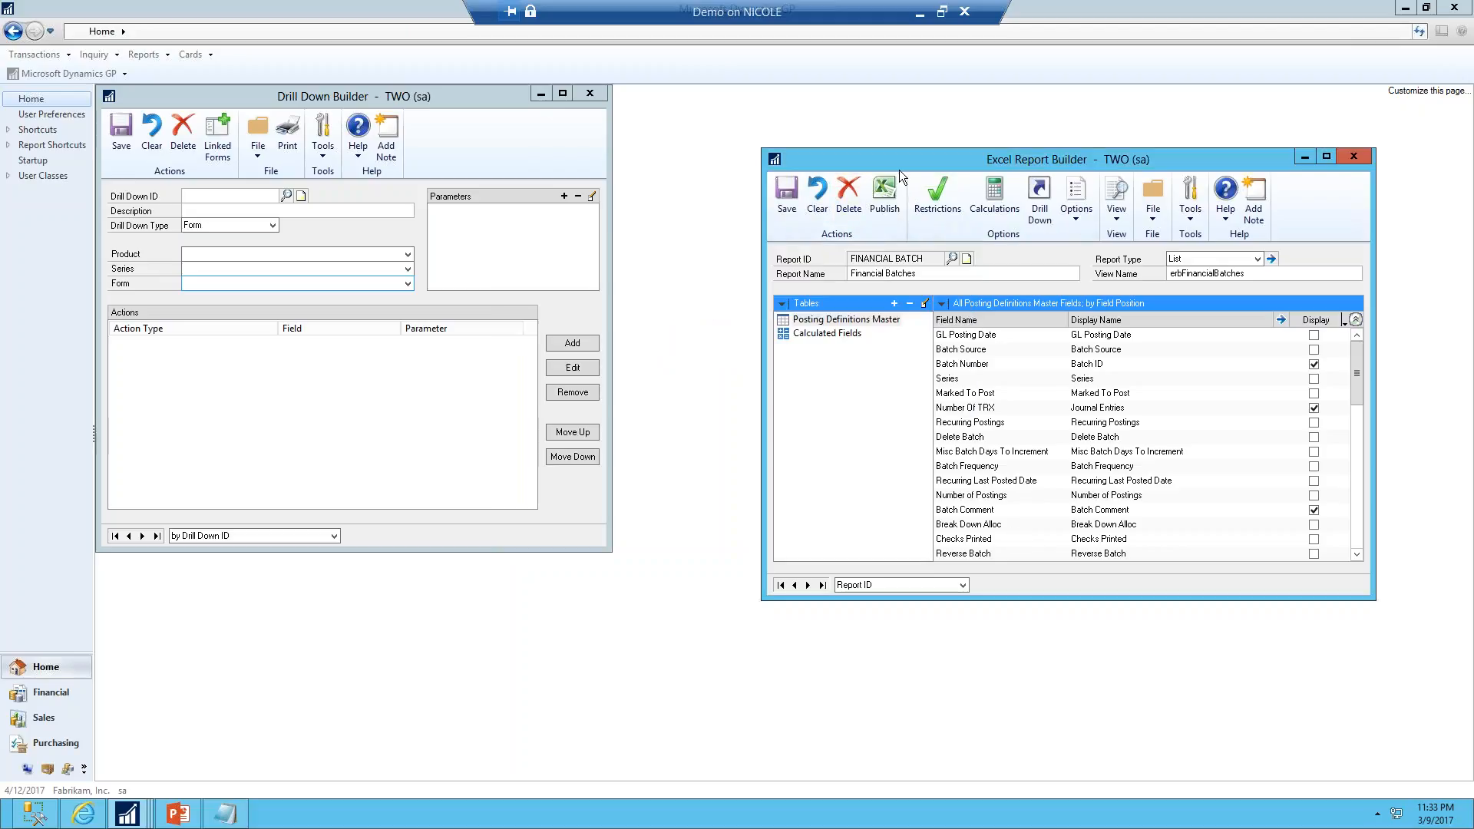
Publish the FINANCIAL BATCH report as an Excel report to the desktop and open the Financial Batches workbook
left_click(887, 198)
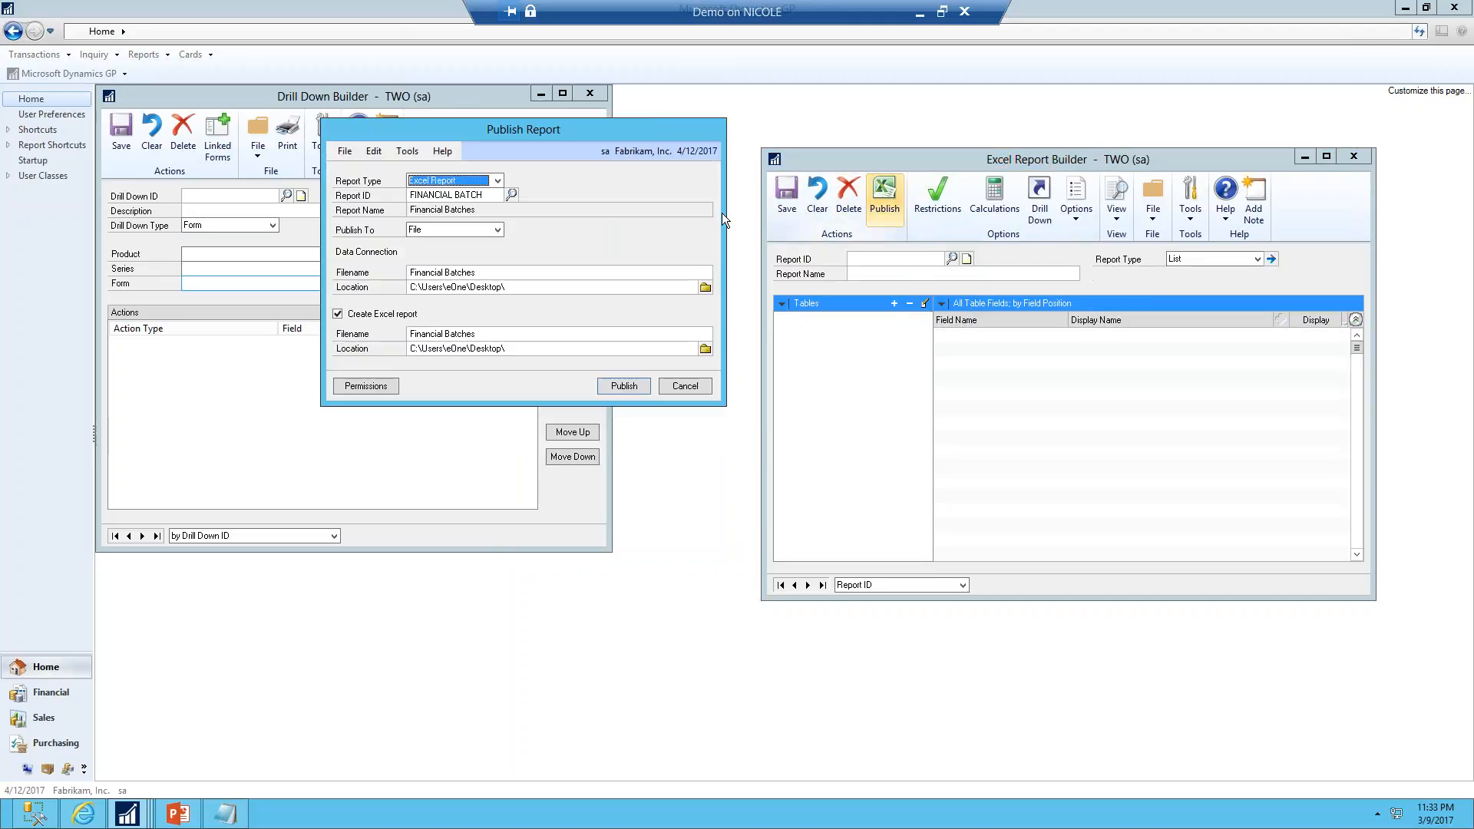
left_click(621, 388)
left_click(703, 452)
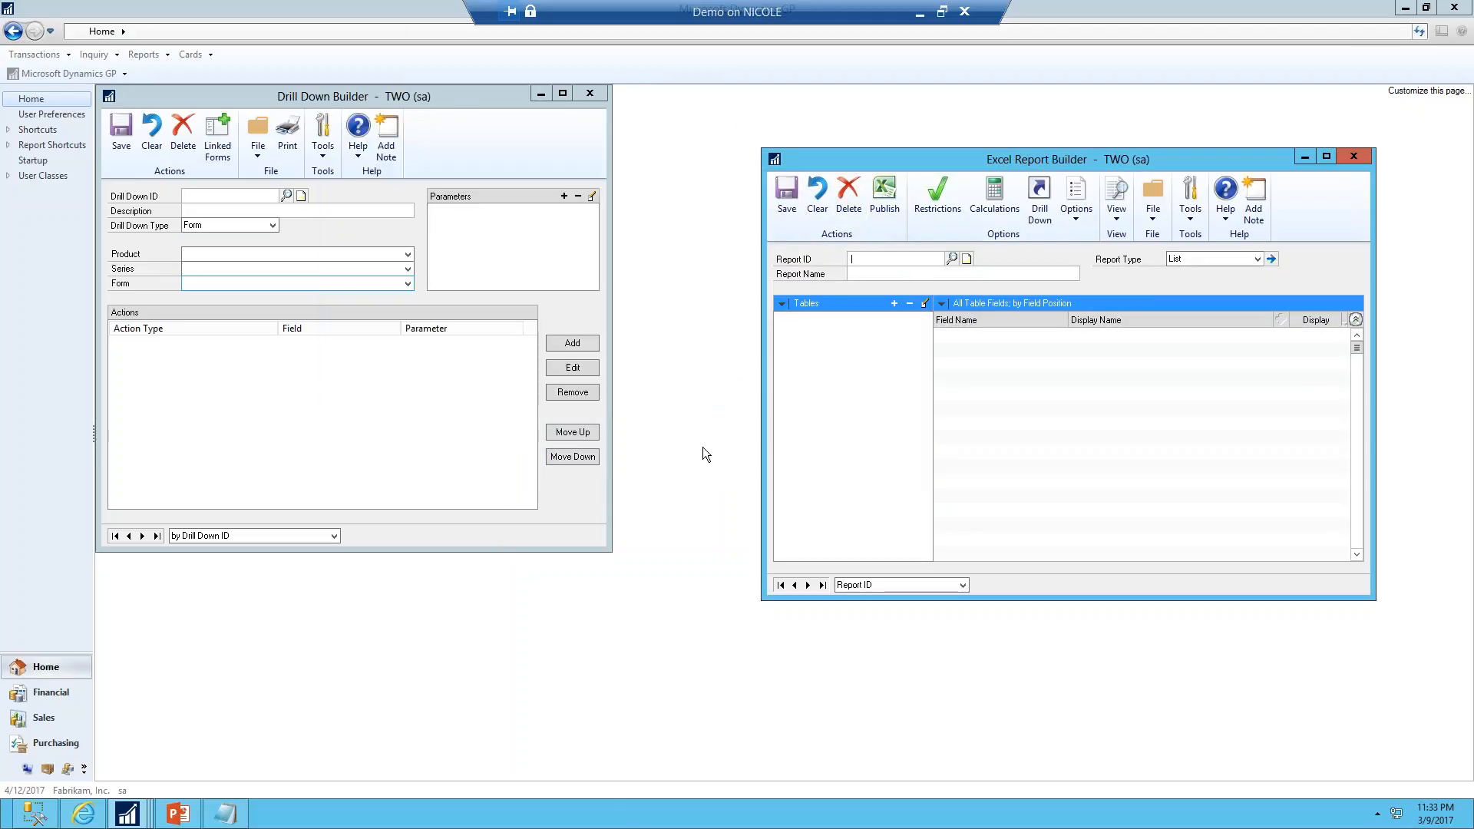
left_click(1406, 7)
double_click(29, 273)
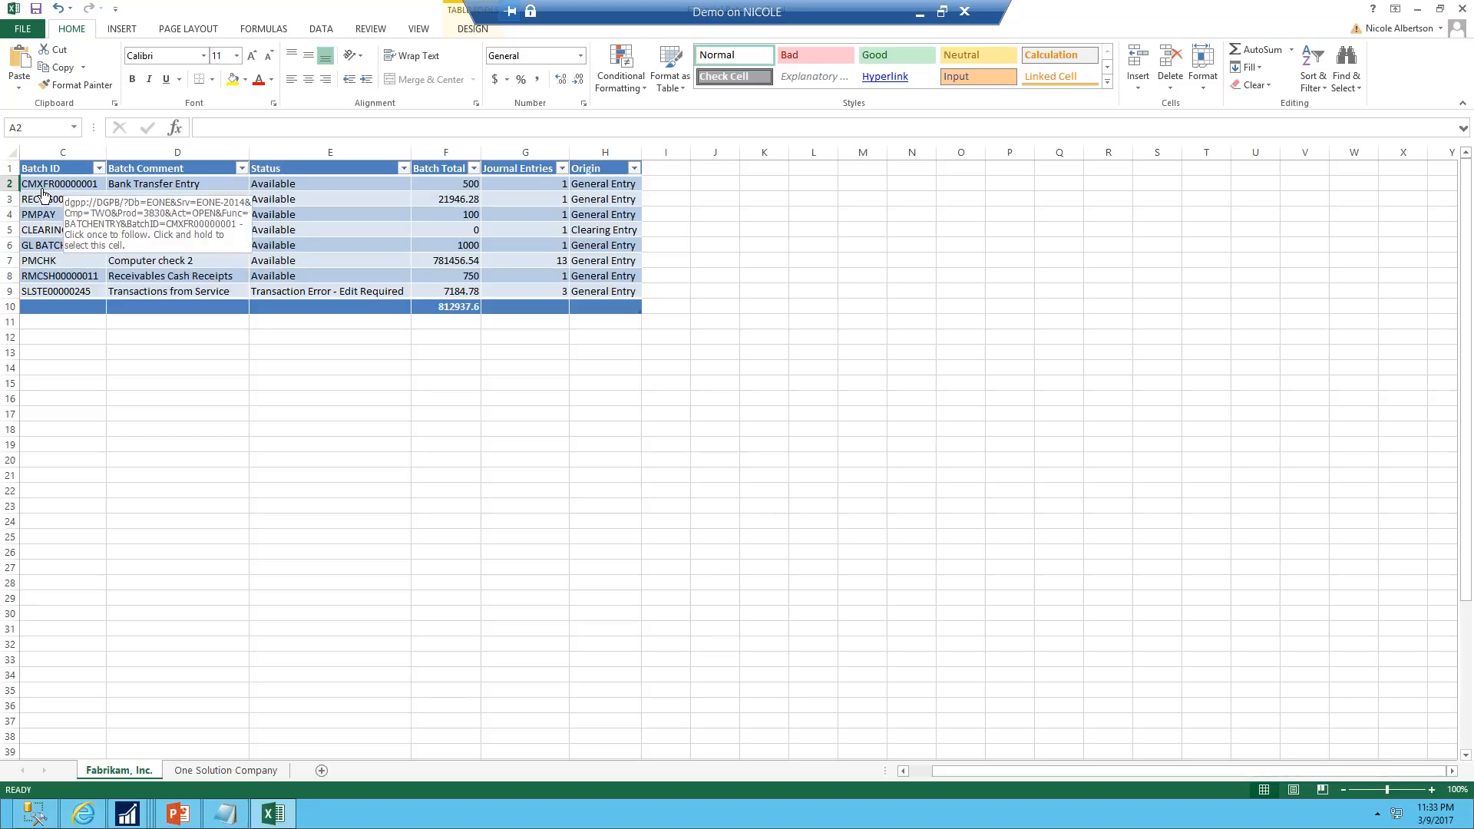
Close the leftover Table Finder, SmartList, Notepad, Batch Entry and Drill Down Builder windows
mouse_move(134, 820)
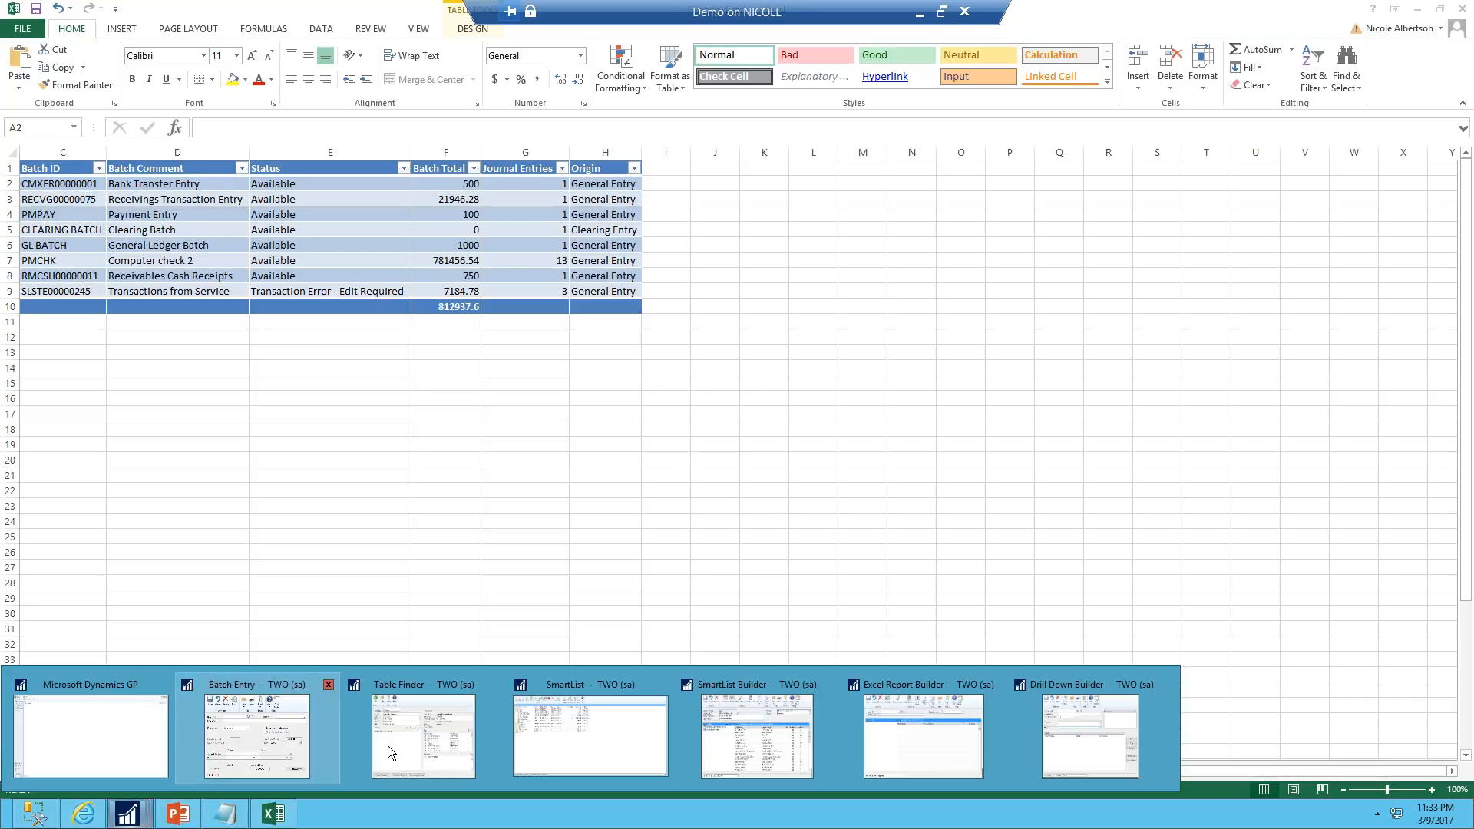
left_click(495, 685)
left_click(496, 685)
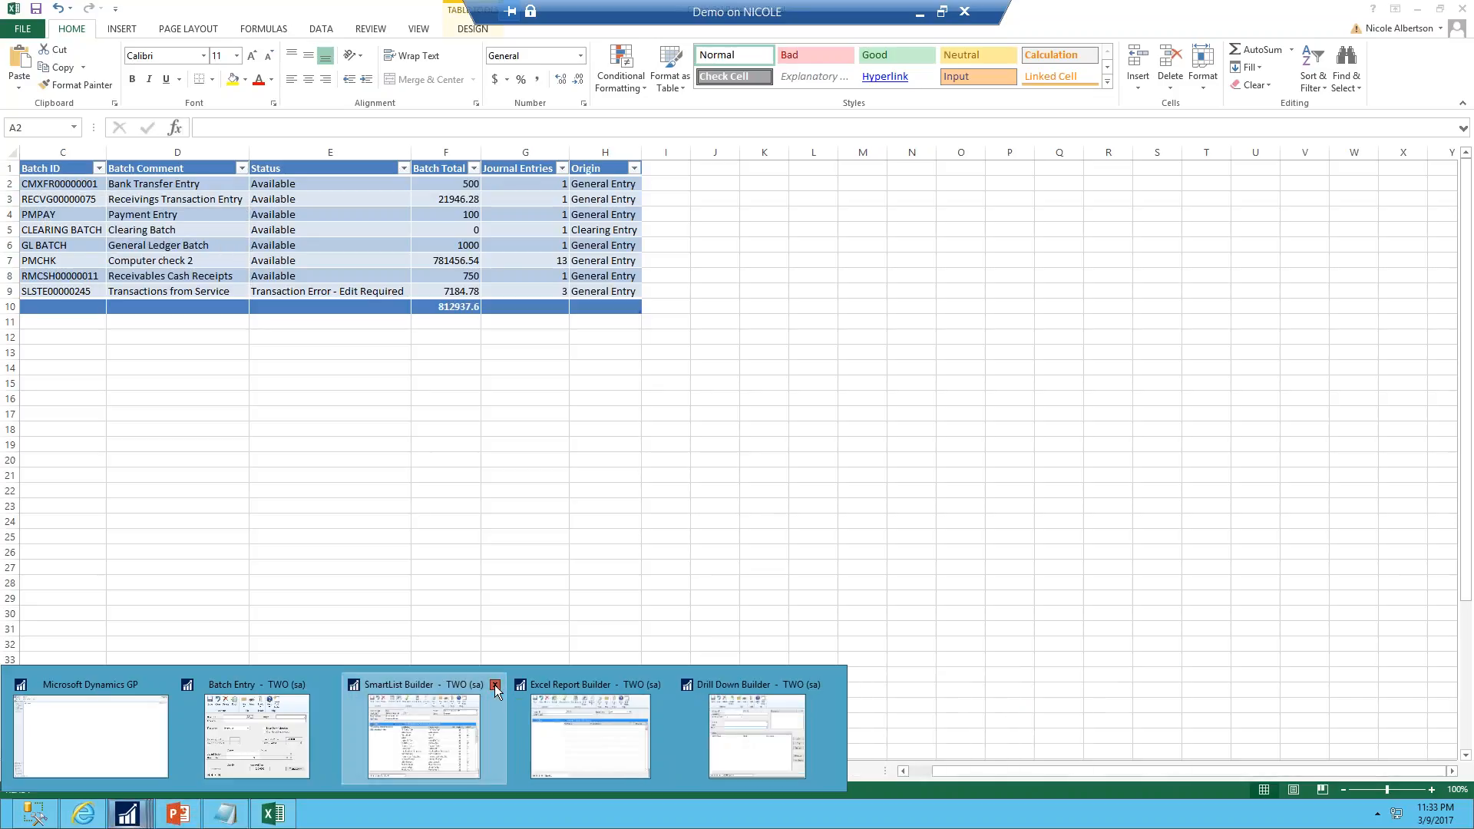
left_click(225, 814)
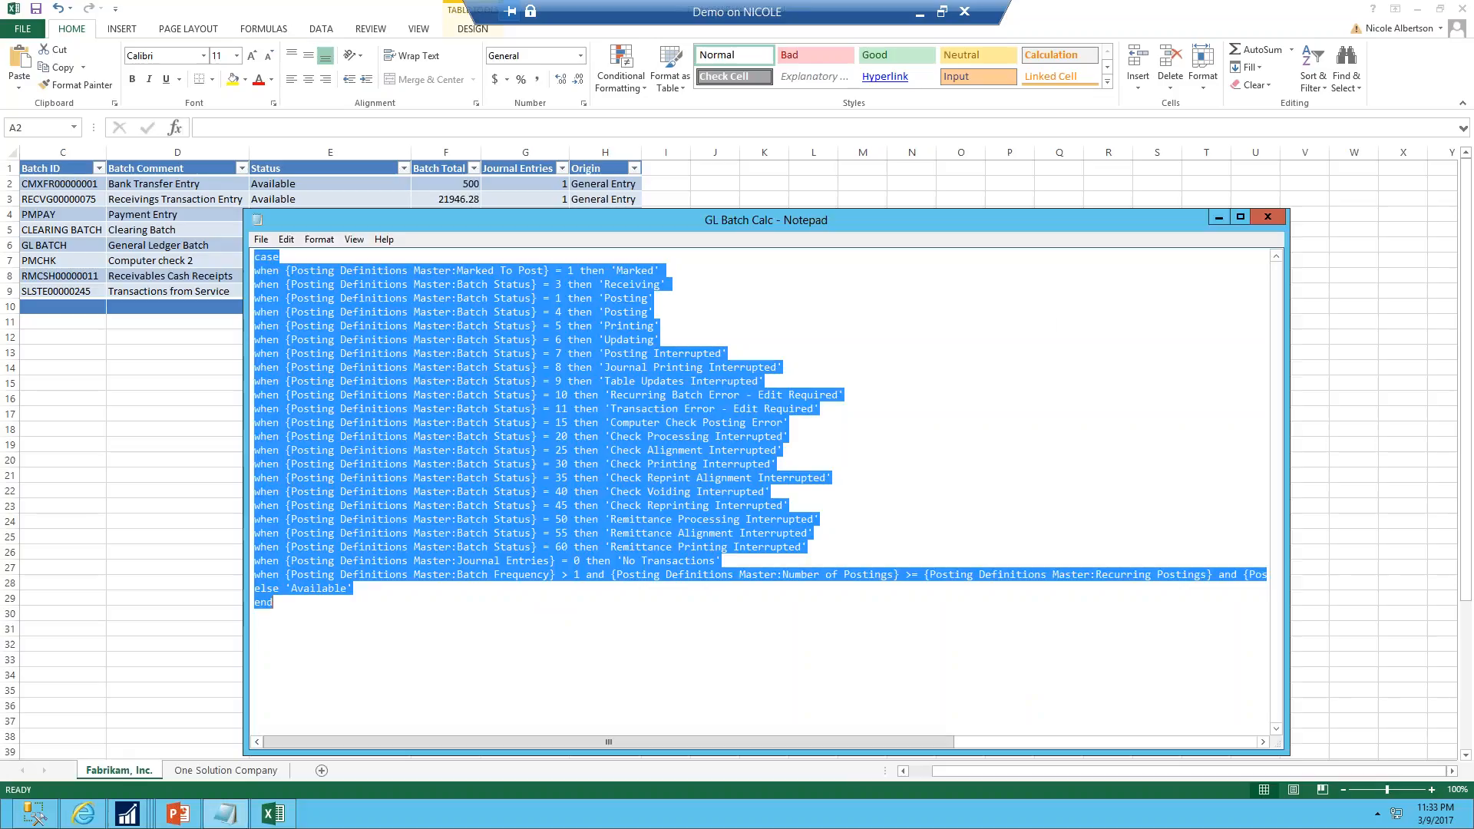
left_click(1268, 217)
left_click(1354, 156)
mouse_move(123, 813)
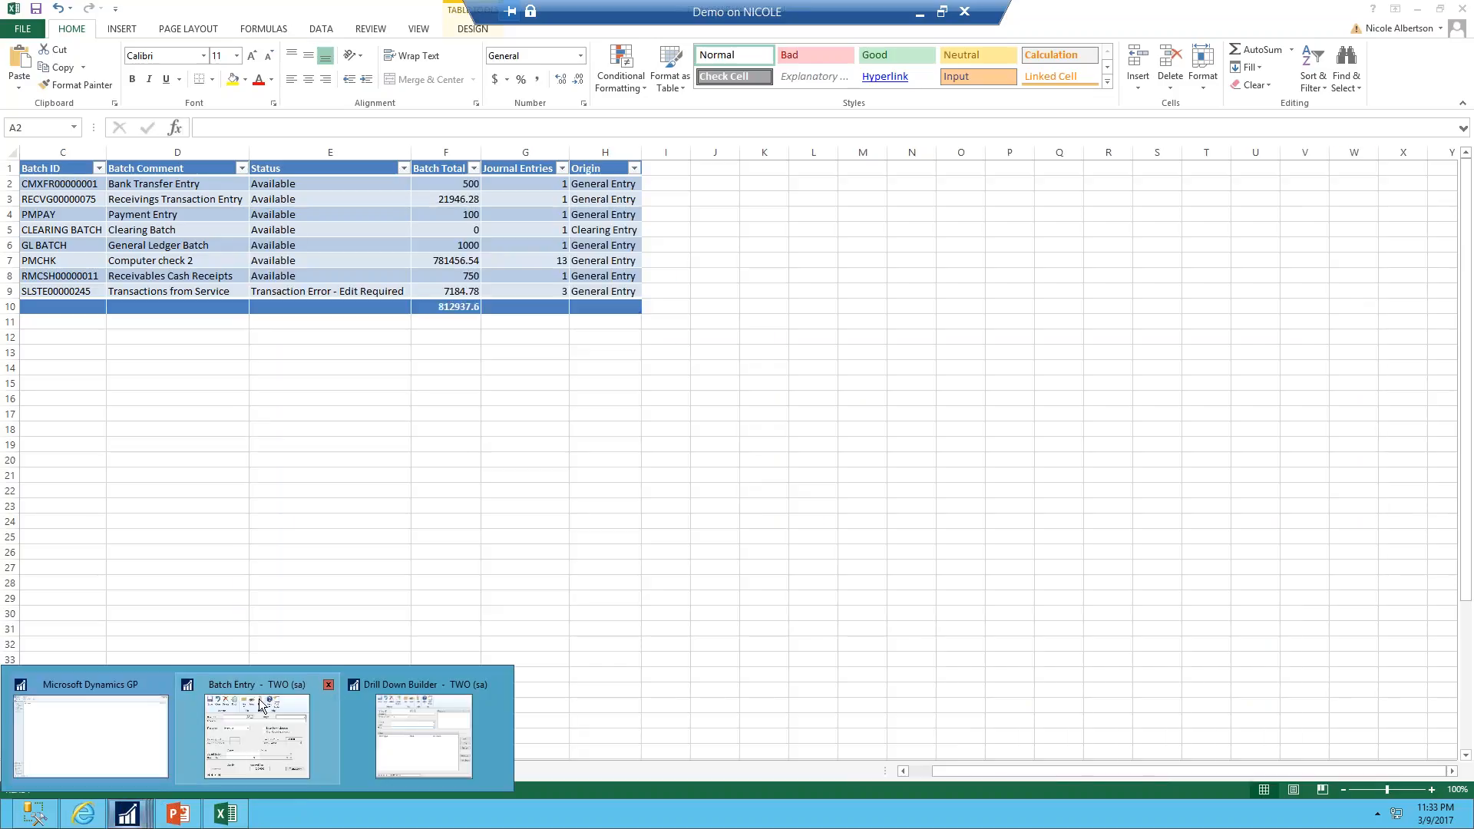
left_click(327, 687)
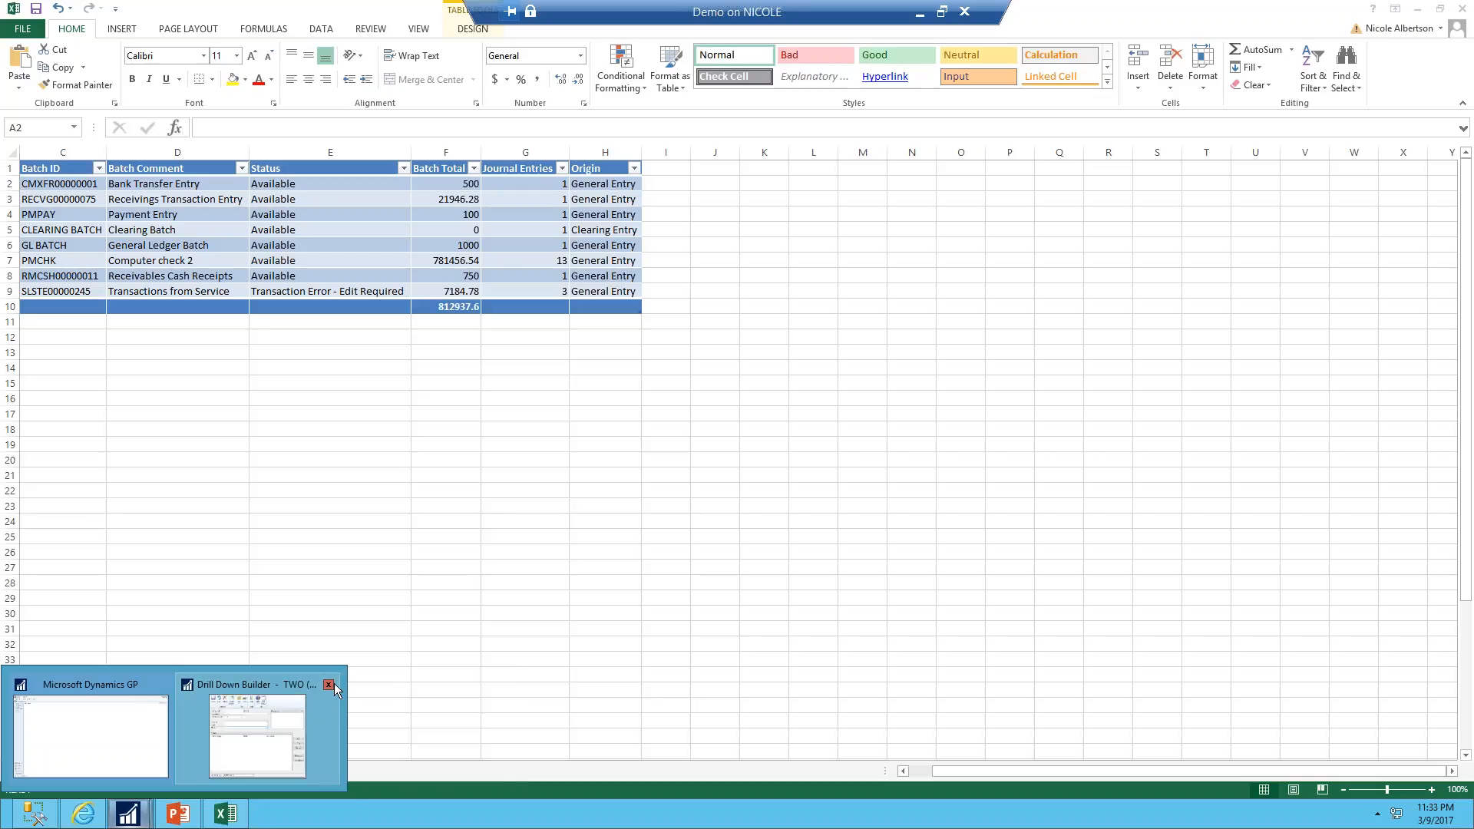
left_click(328, 687)
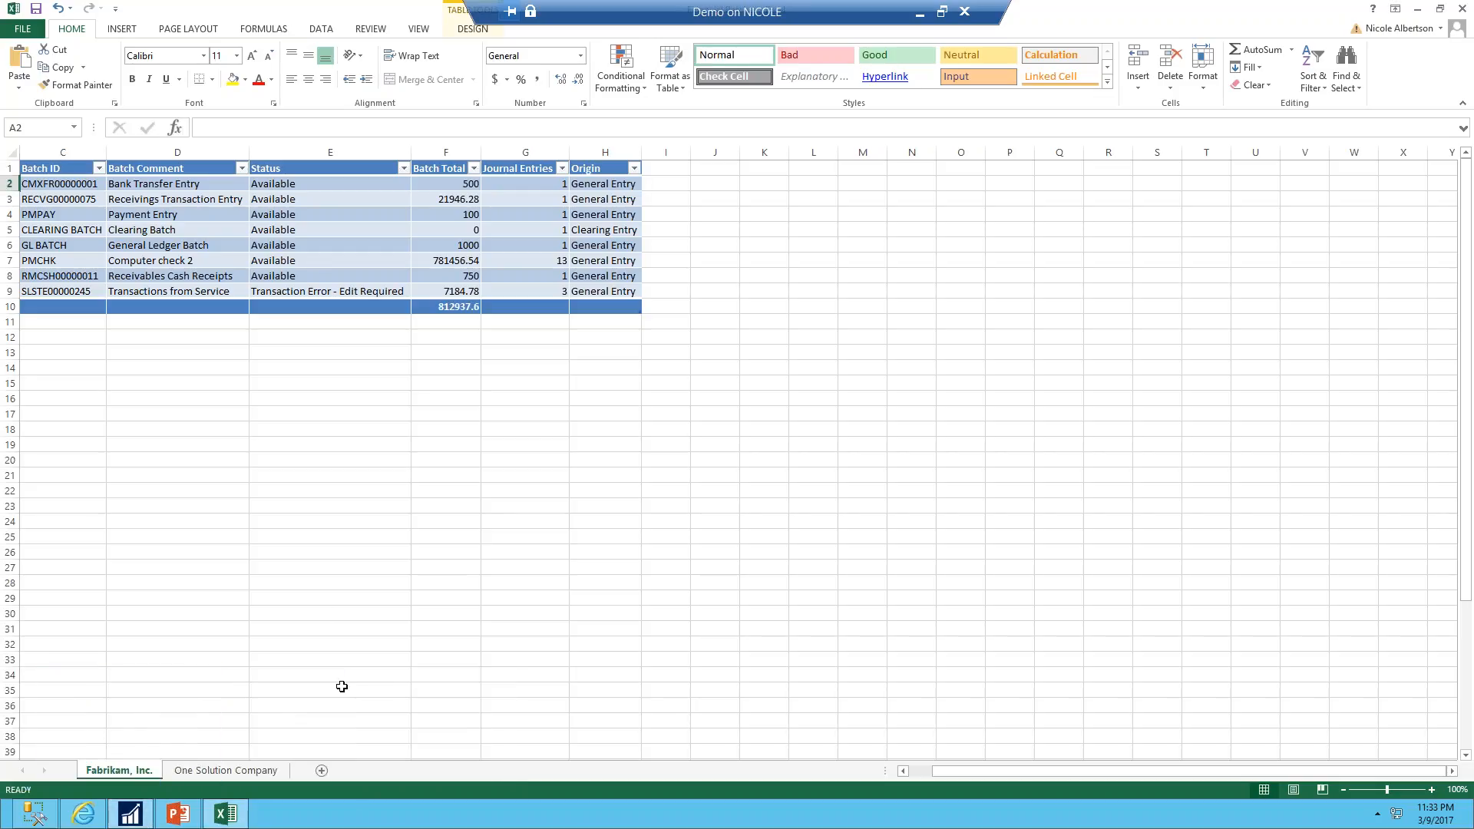
Drill down from the GL BATCH Batch ID cell to open that batch in Batch Entry, then close it
left_click(41, 252)
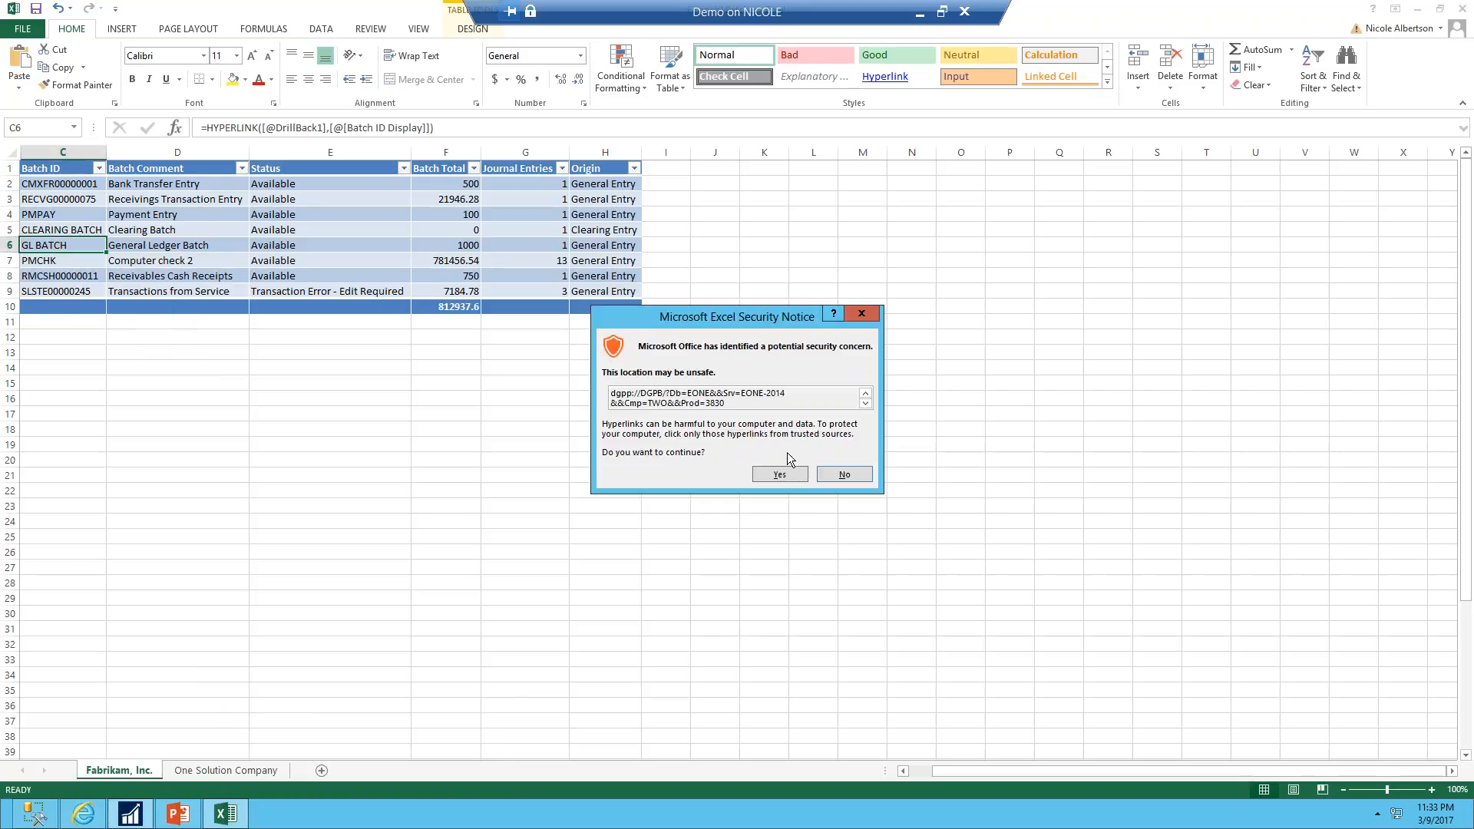
left_click(774, 476)
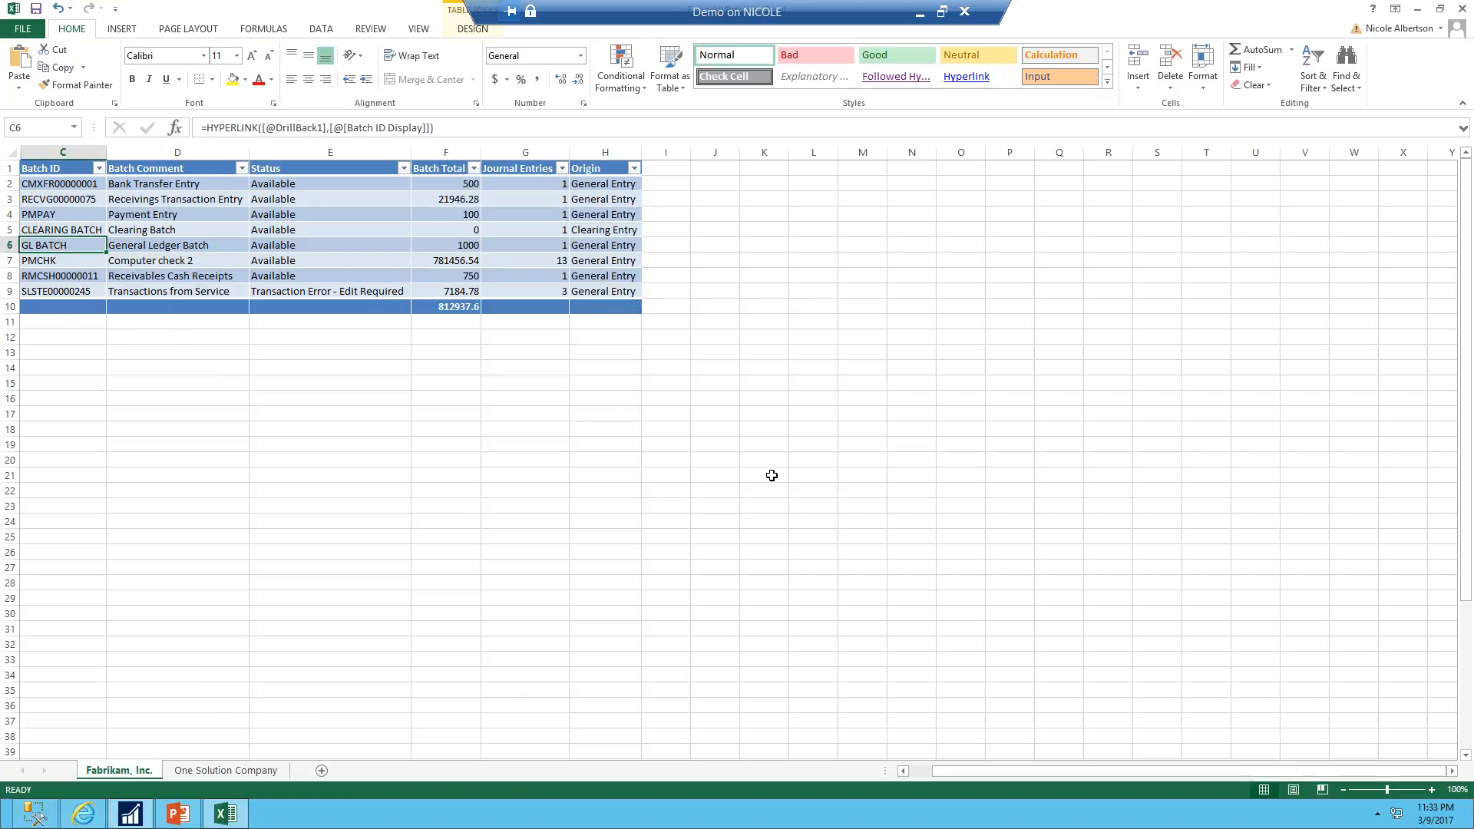
mouse_move(130, 815)
left_click(240, 760)
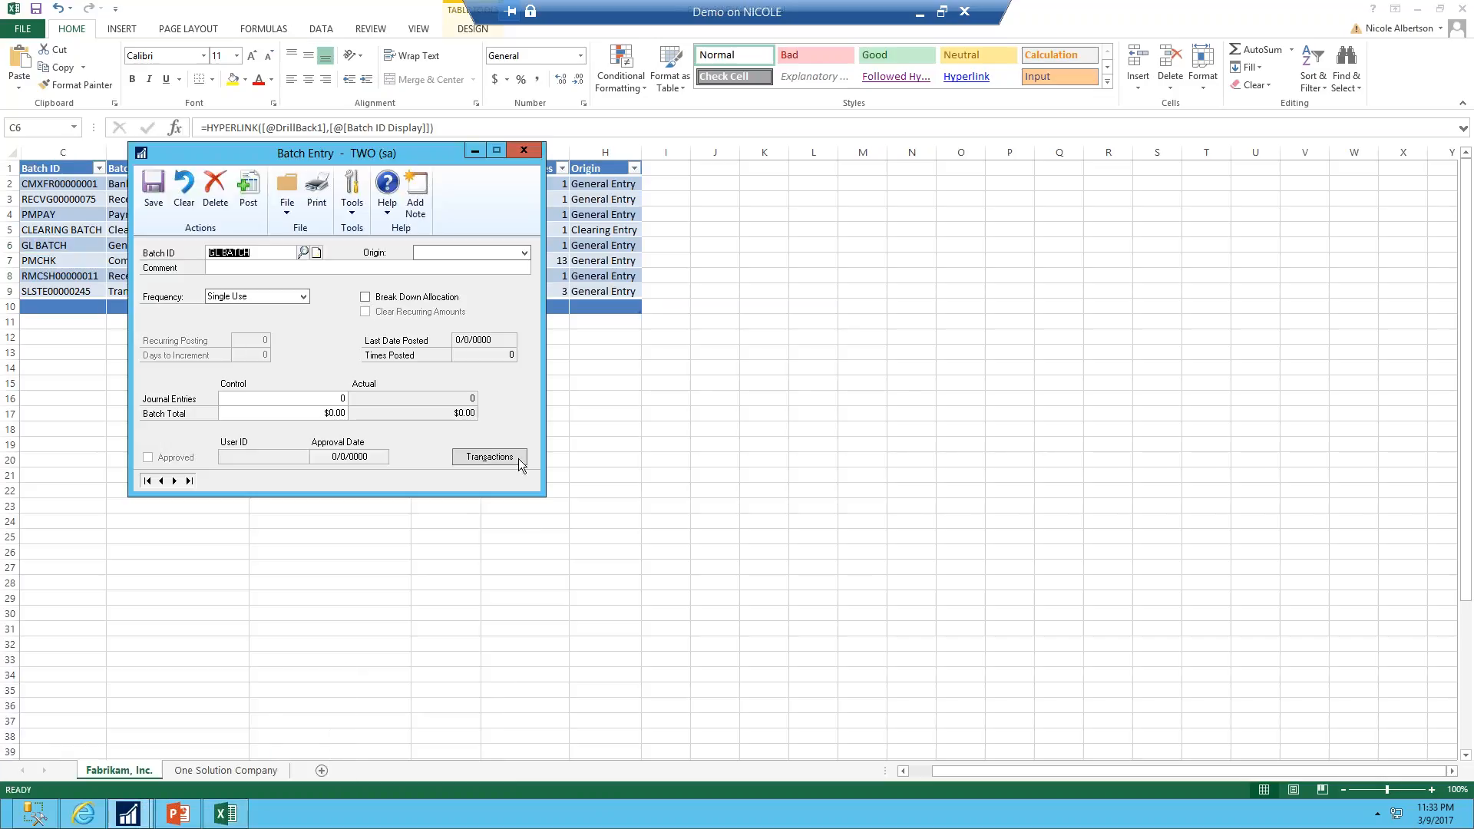
left_click_drag(307, 153, 385, 321)
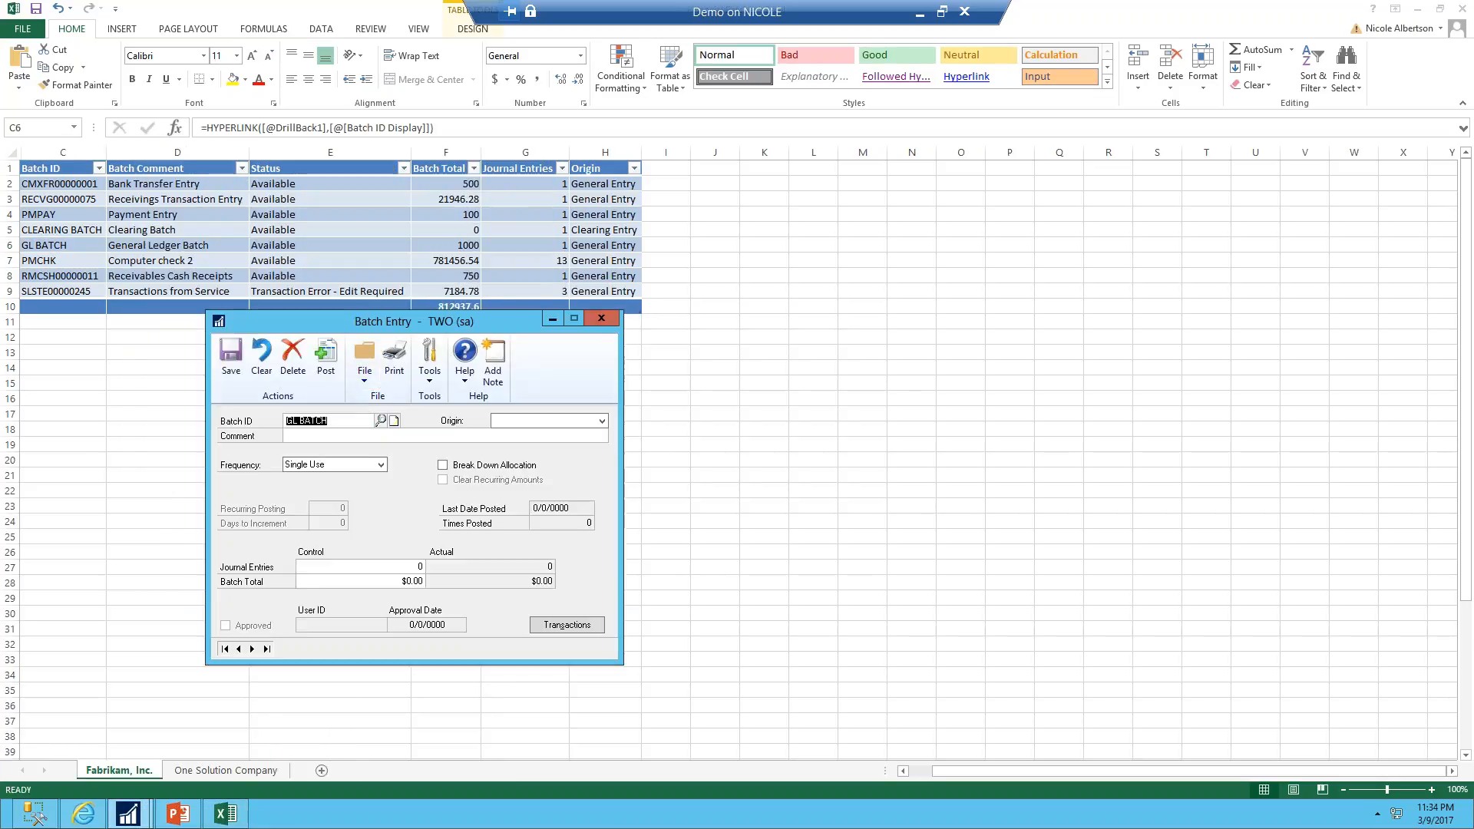
left_click(511, 425)
left_click(509, 439)
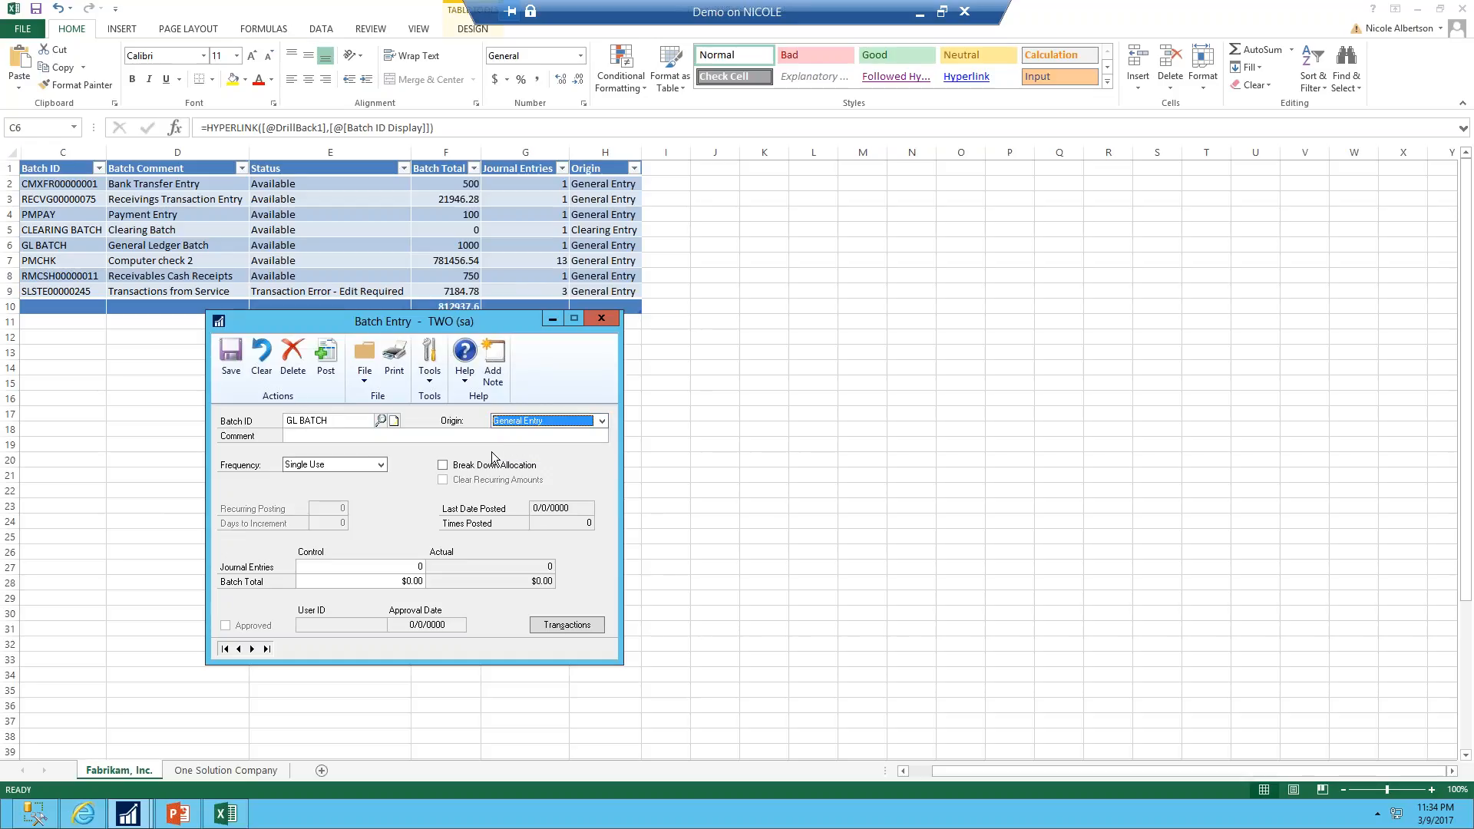
key("Tab")
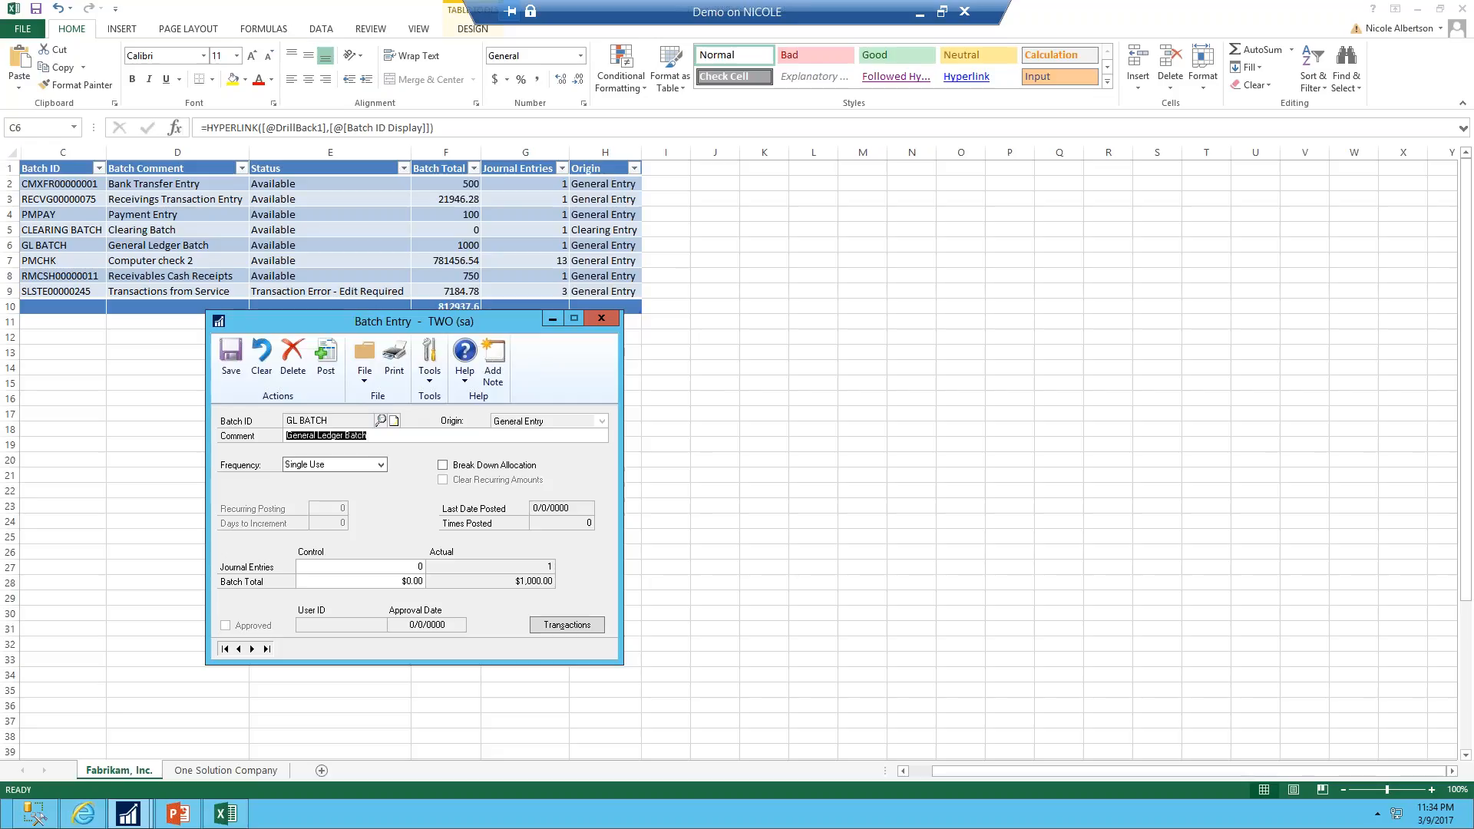
left_click(603, 319)
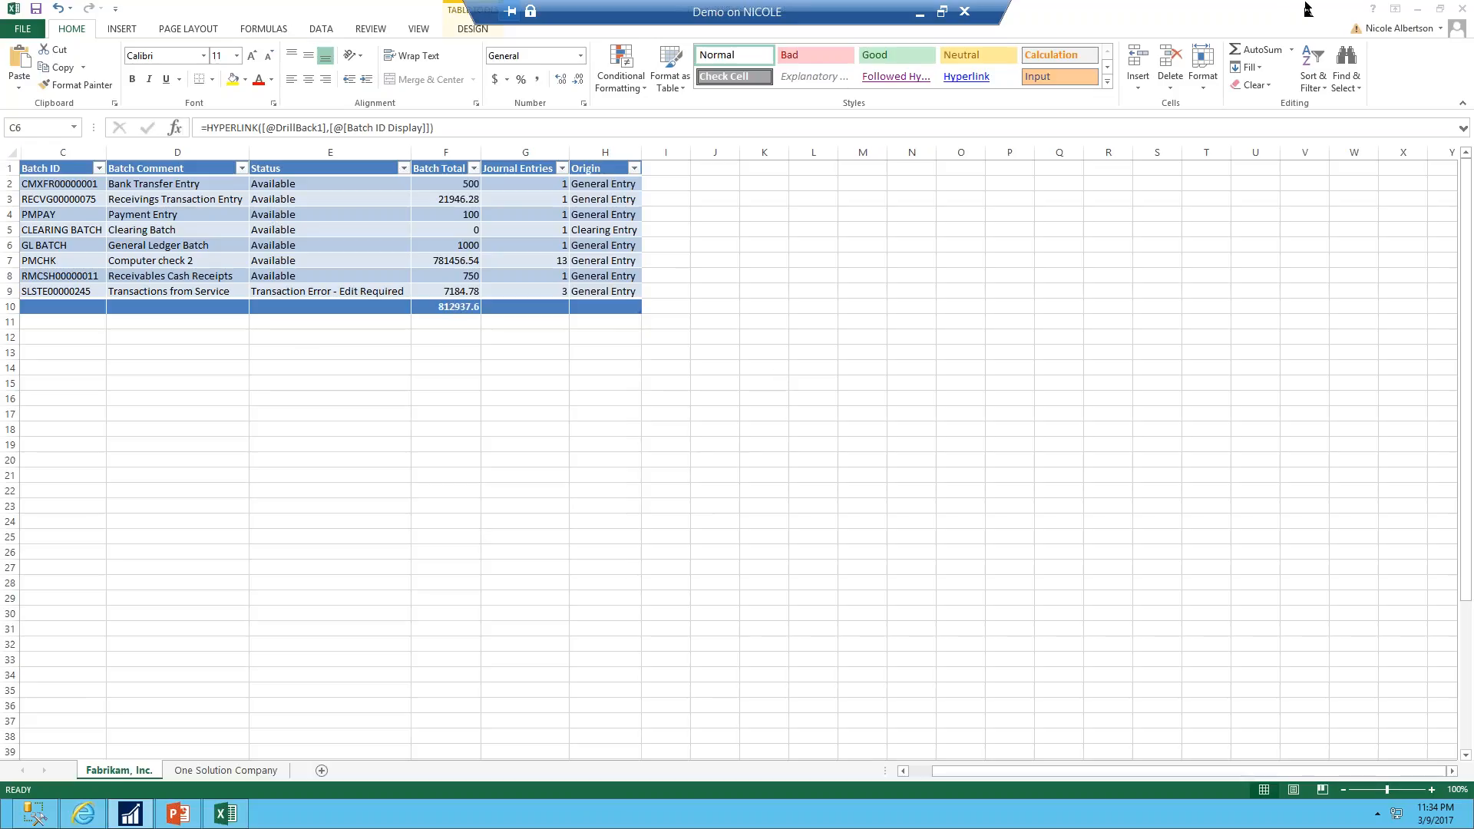
Close the Financial Batches workbook, saving changes
left_click(1462, 6)
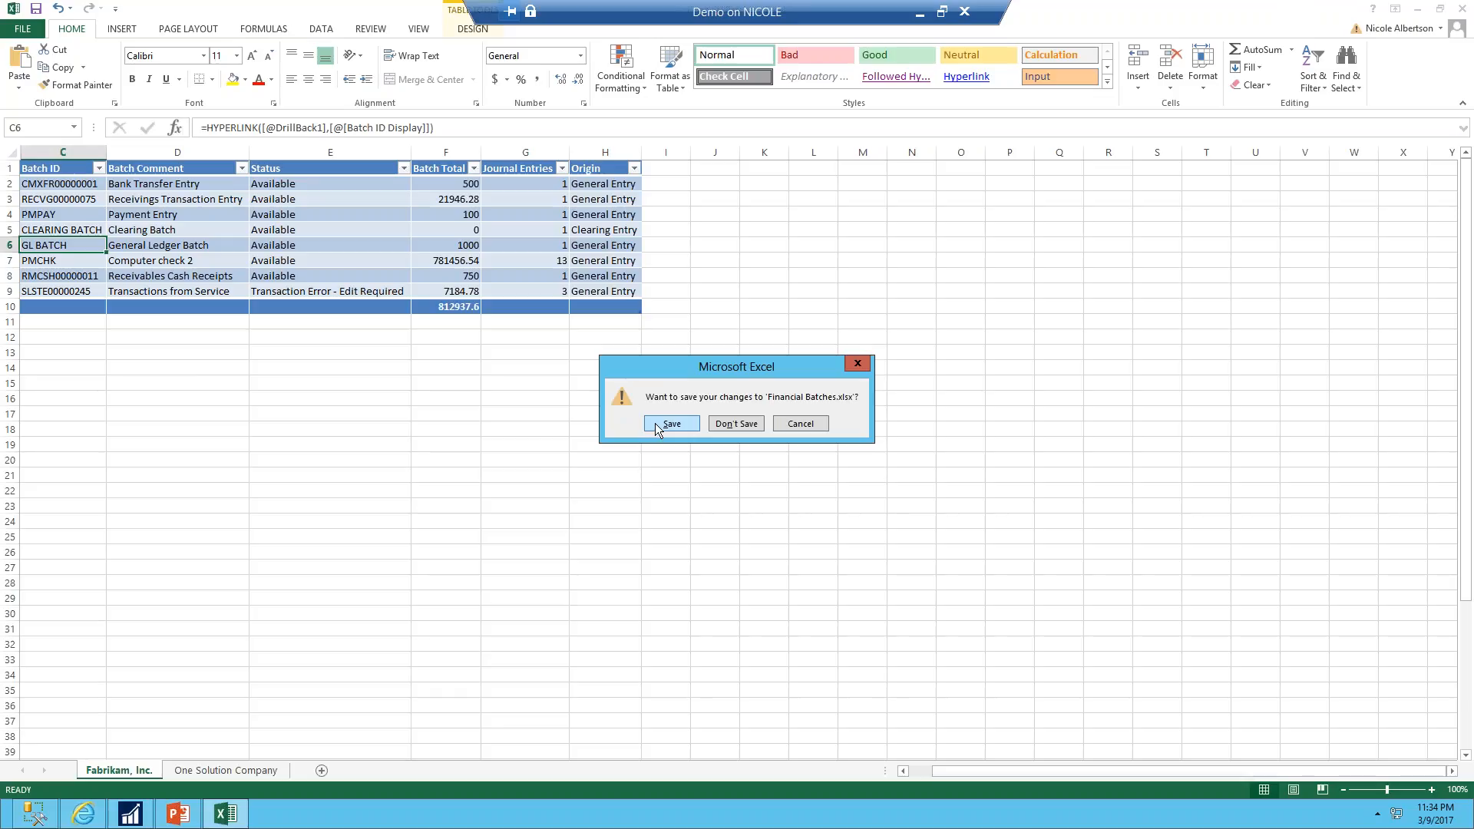
left_click(656, 423)
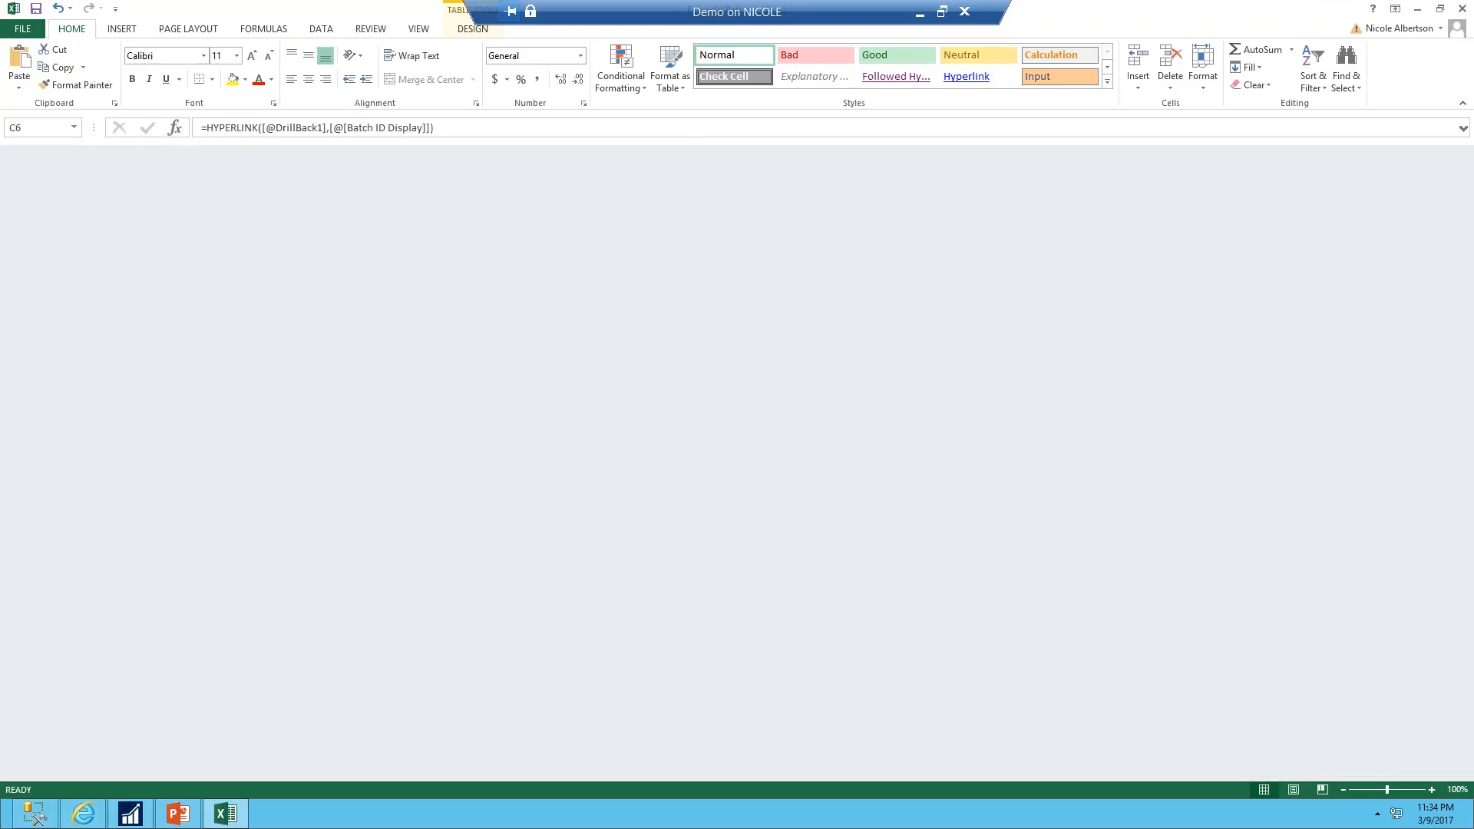
Open the FINANCIAL BATCH SmartList in SmartList Builder and create a navigation list from it in the Financial pane
left_click(131, 813)
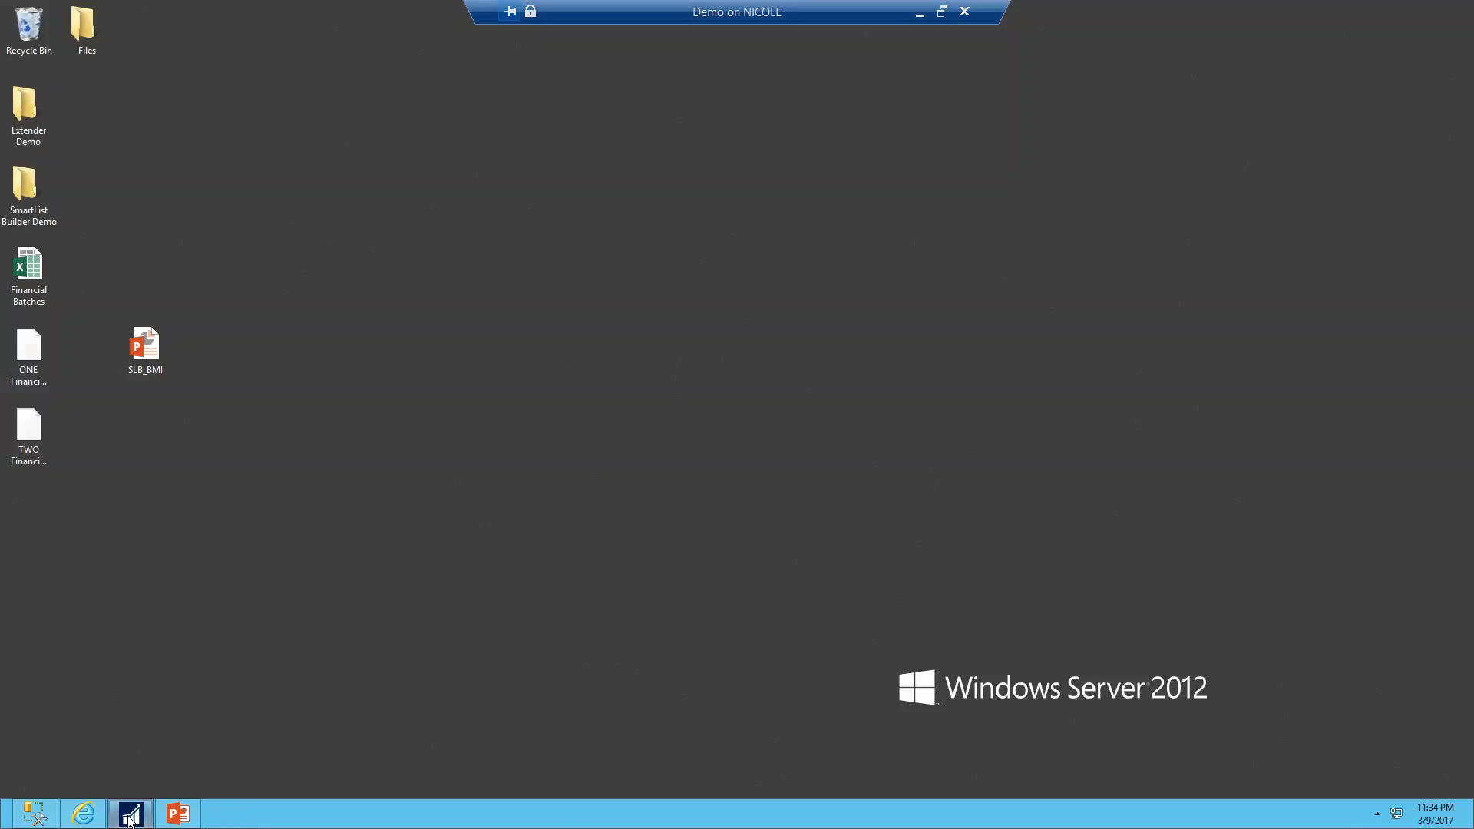
left_click(66, 73)
mouse_move(63, 147)
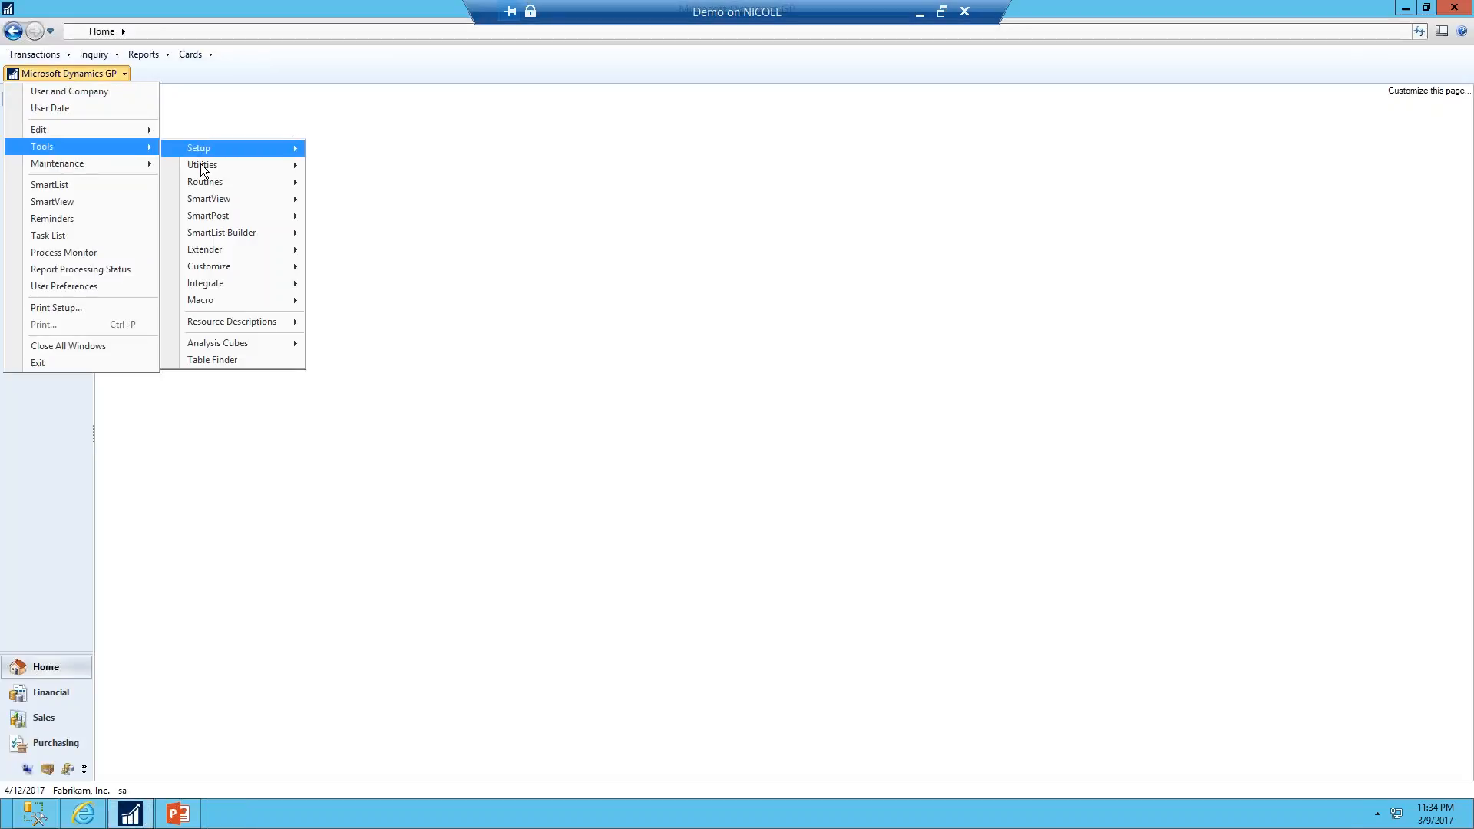
mouse_move(208, 233)
left_click(368, 233)
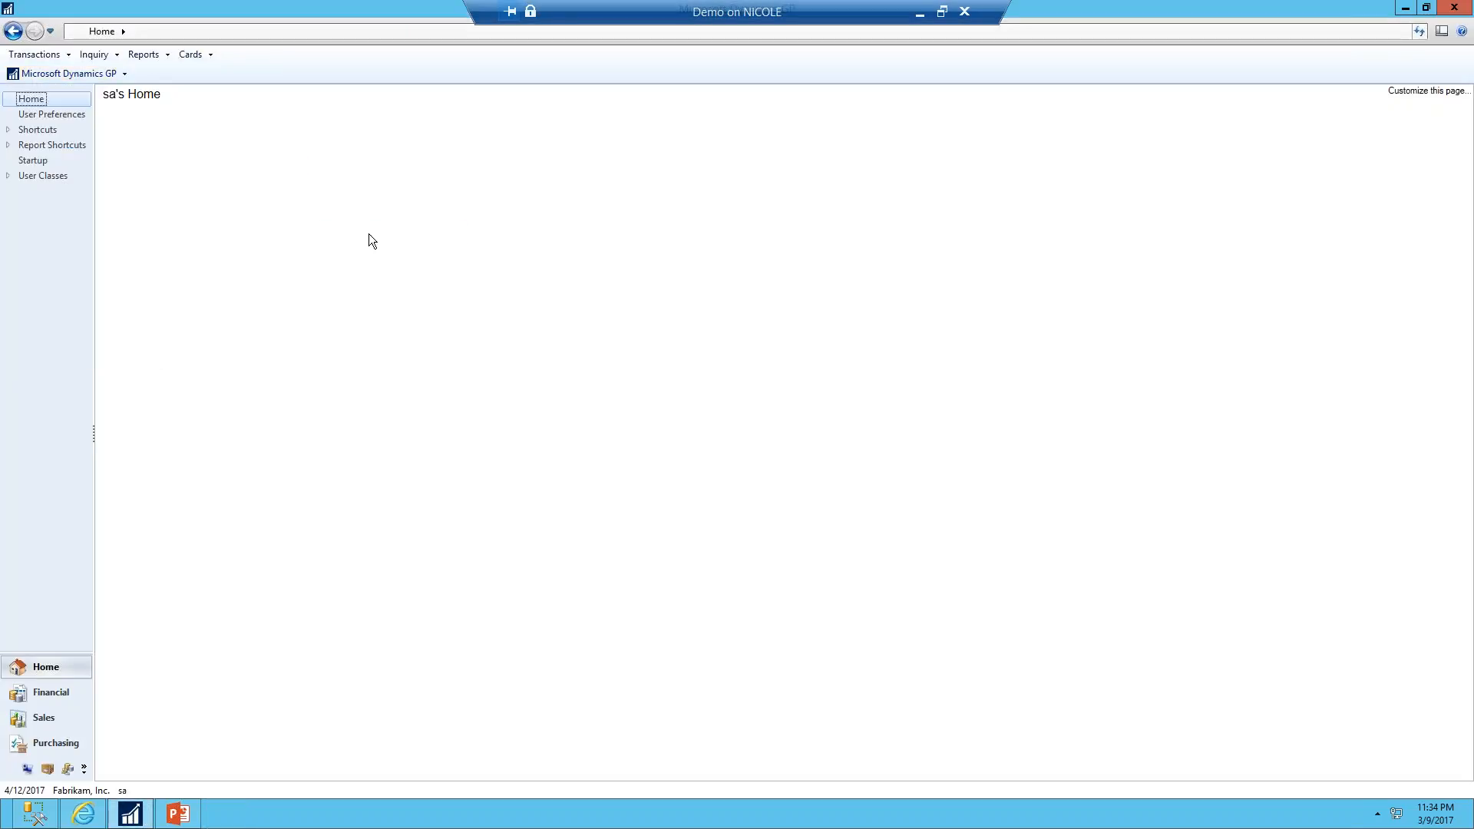
left_click(344, 252)
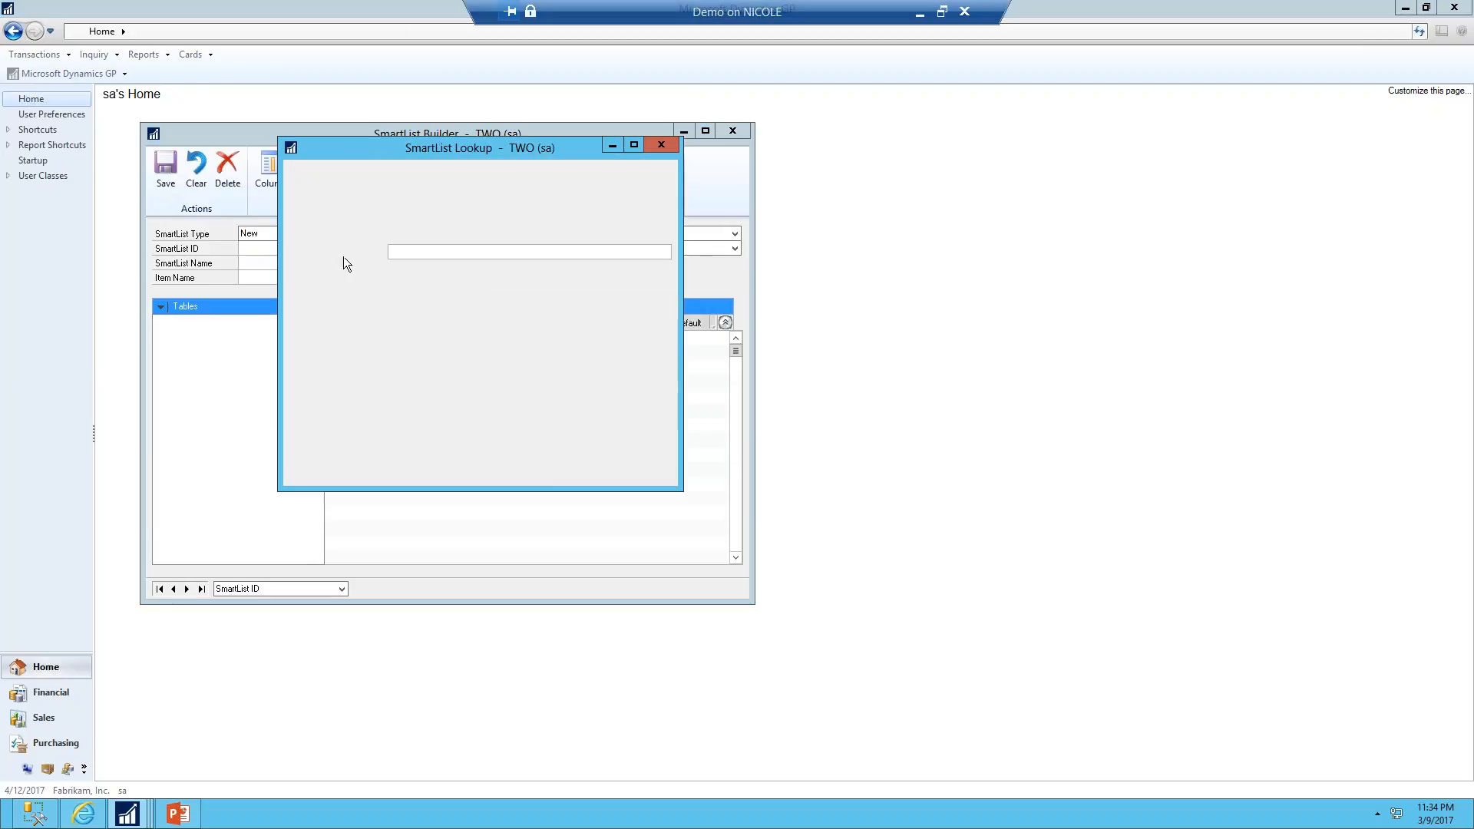
double_click(320, 363)
left_click(453, 188)
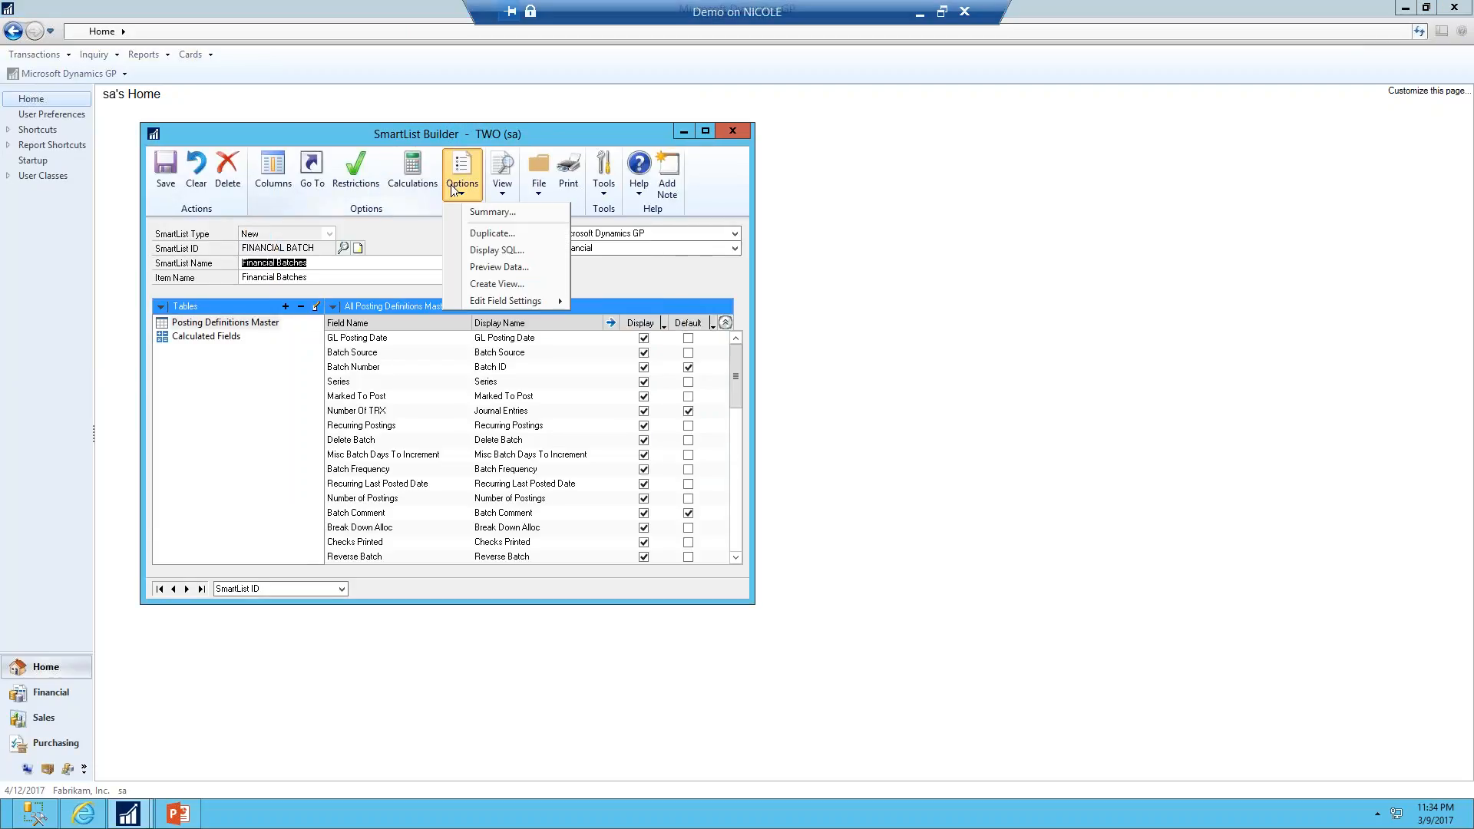
left_click(491, 233)
left_click(669, 405)
left_click(670, 439)
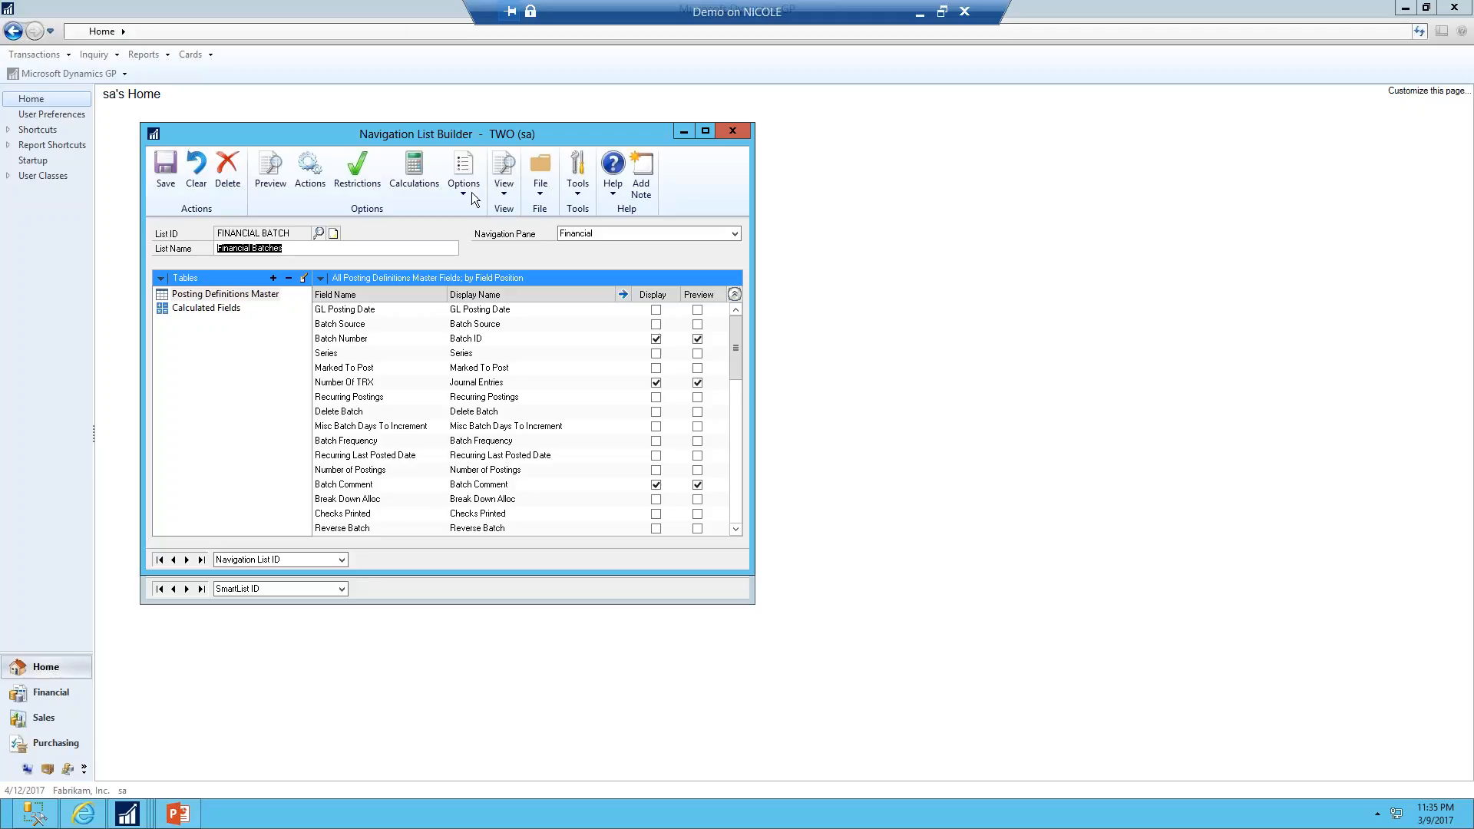
Examine the Customers navigation list in the Sales area as a reference
left_click_drag(449, 136, 1019, 152)
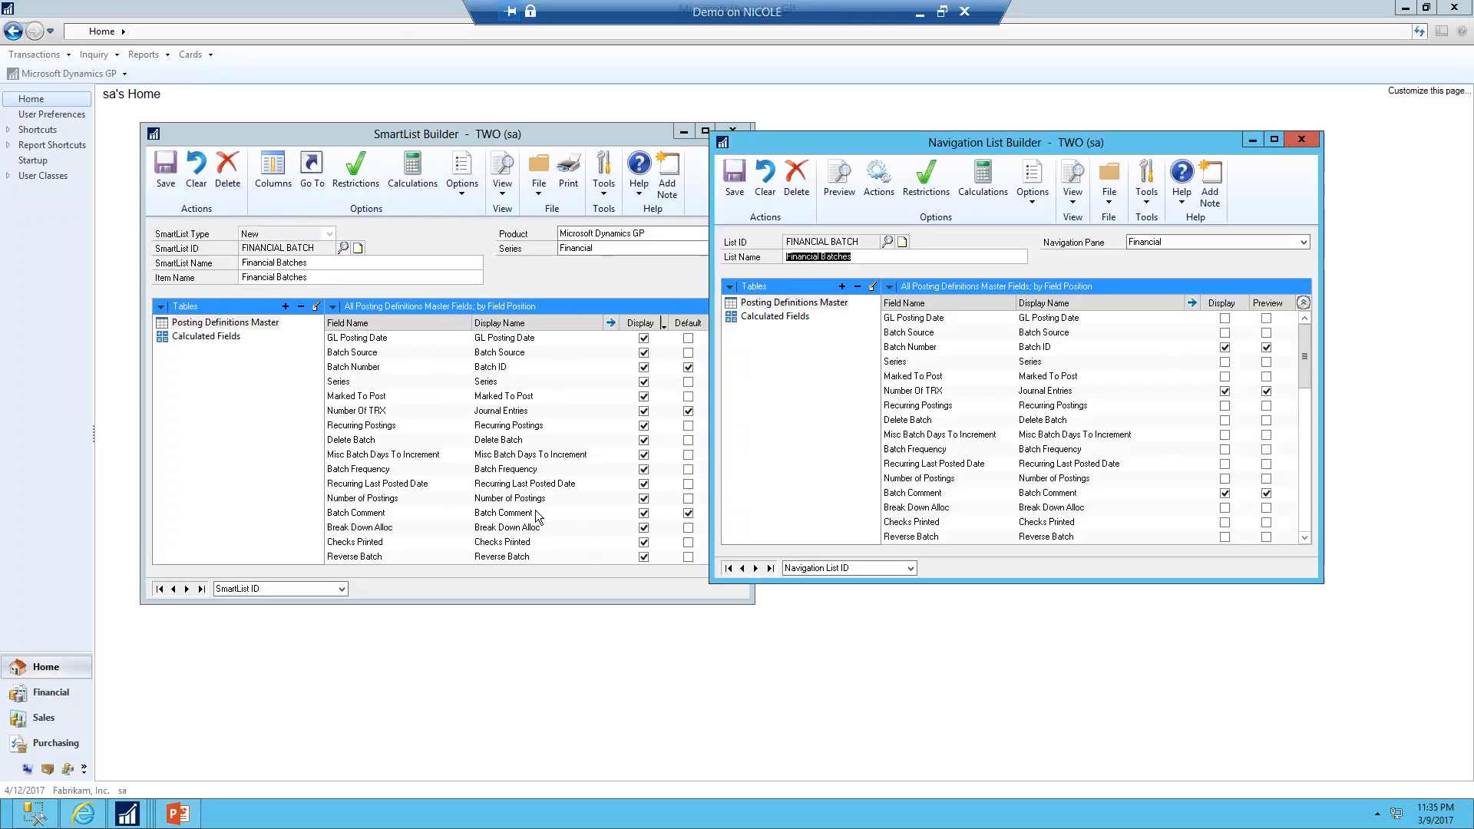
left_click_drag(838, 148, 728, 147)
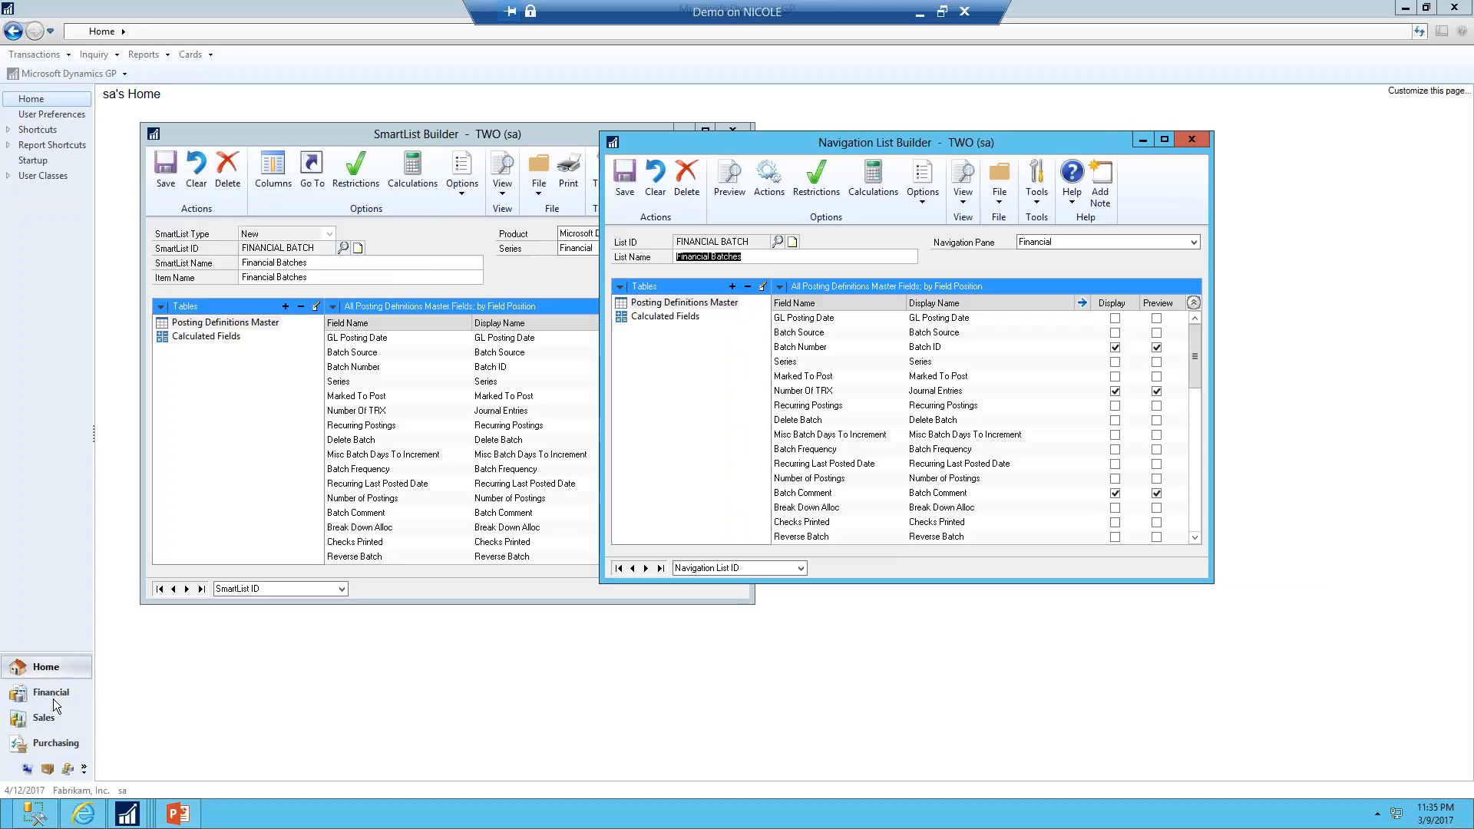
left_click(48, 717)
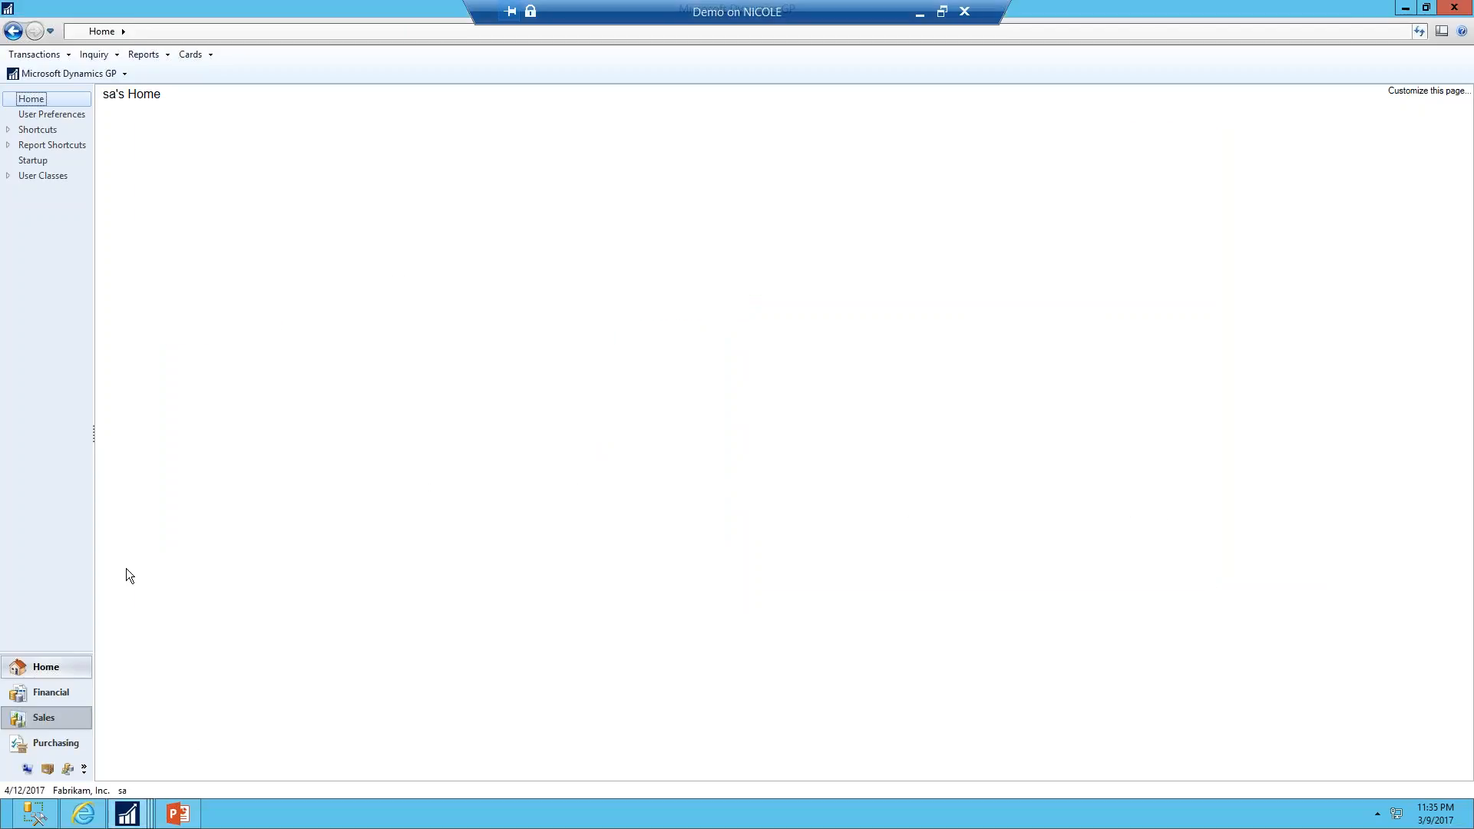
left_click(30, 113)
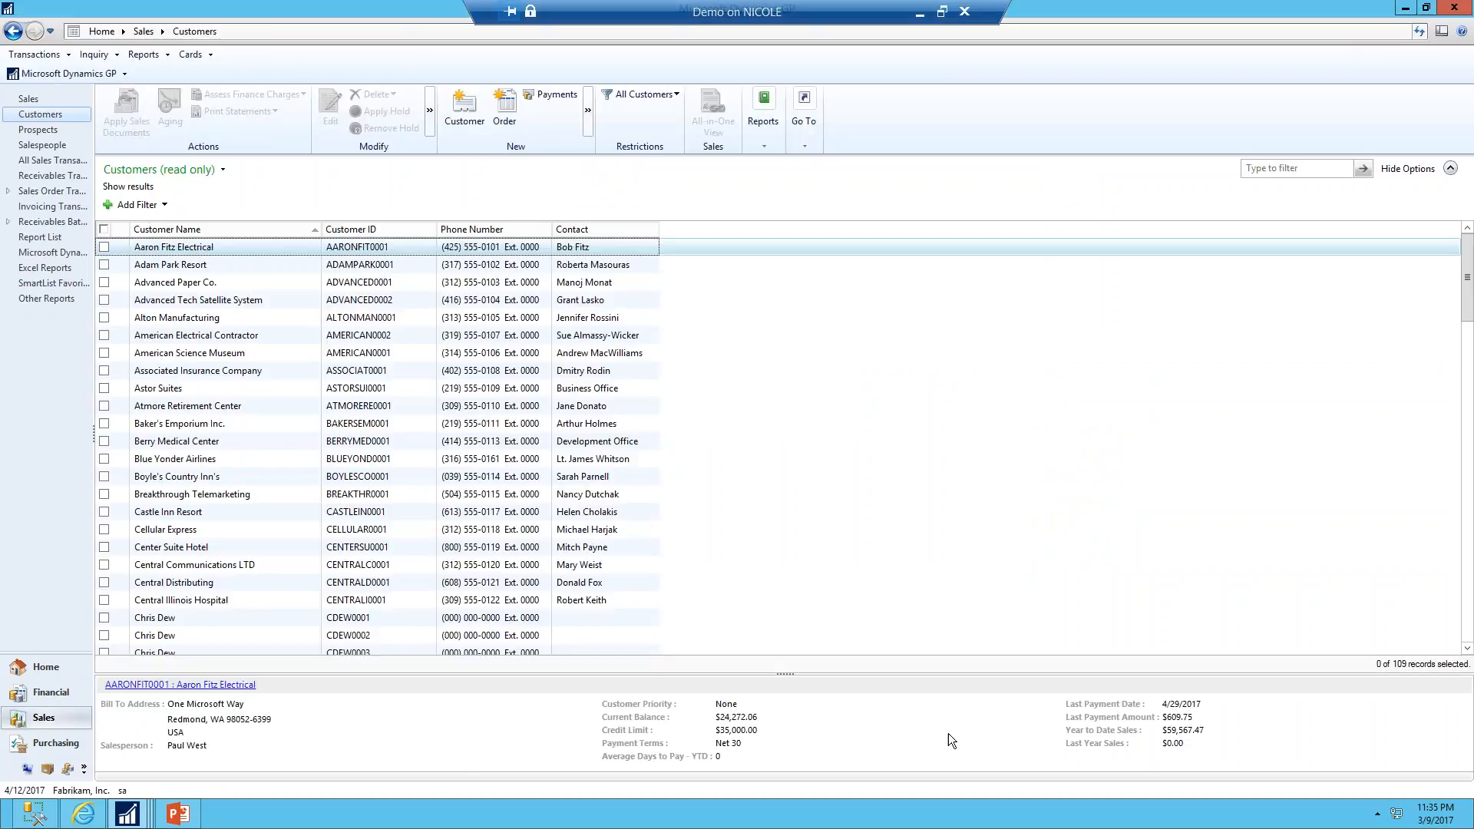
left_click(220, 351)
left_click(214, 384)
left_click(224, 440)
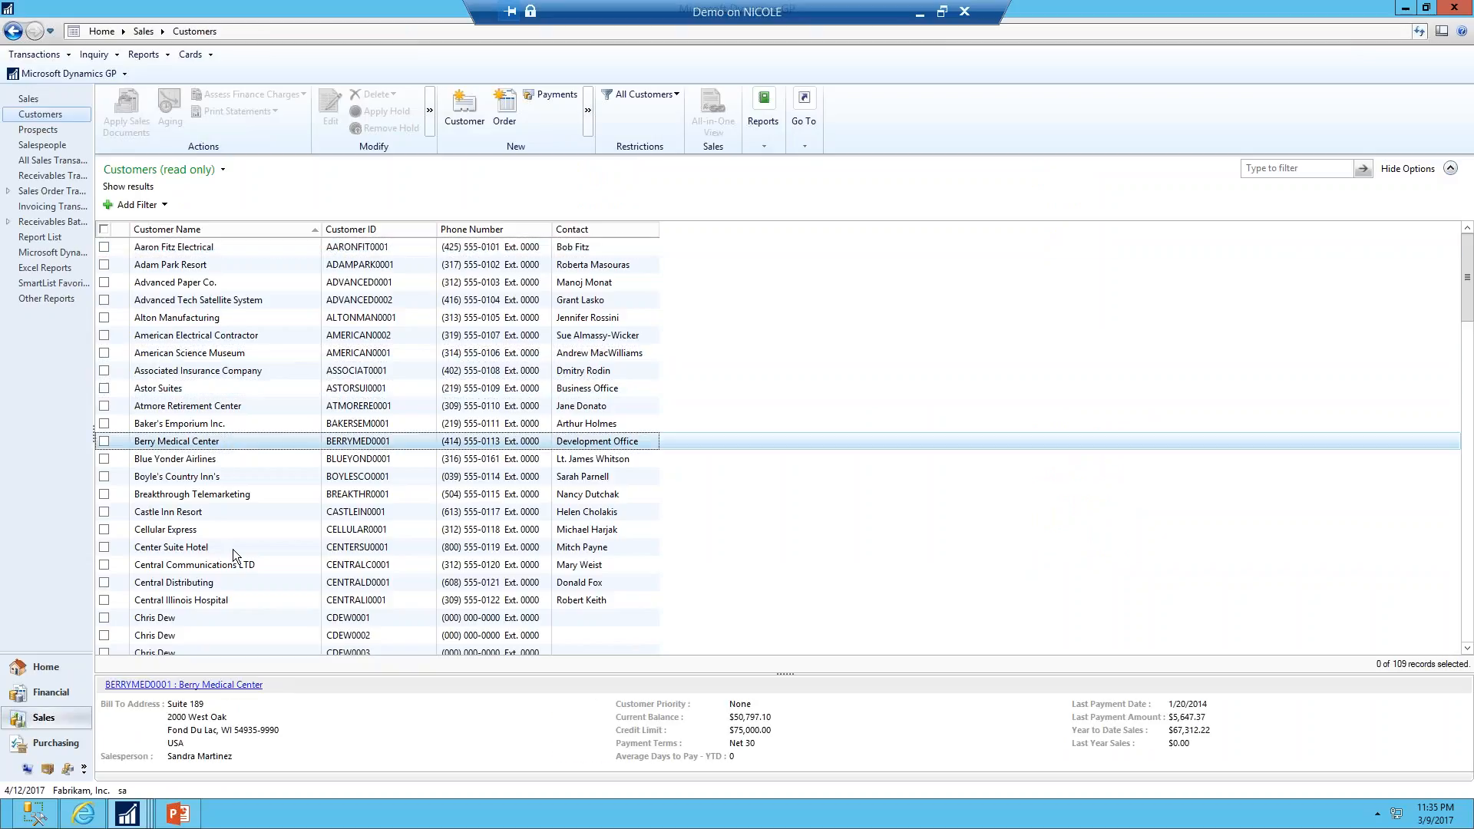
mouse_move(127, 814)
left_click(406, 754)
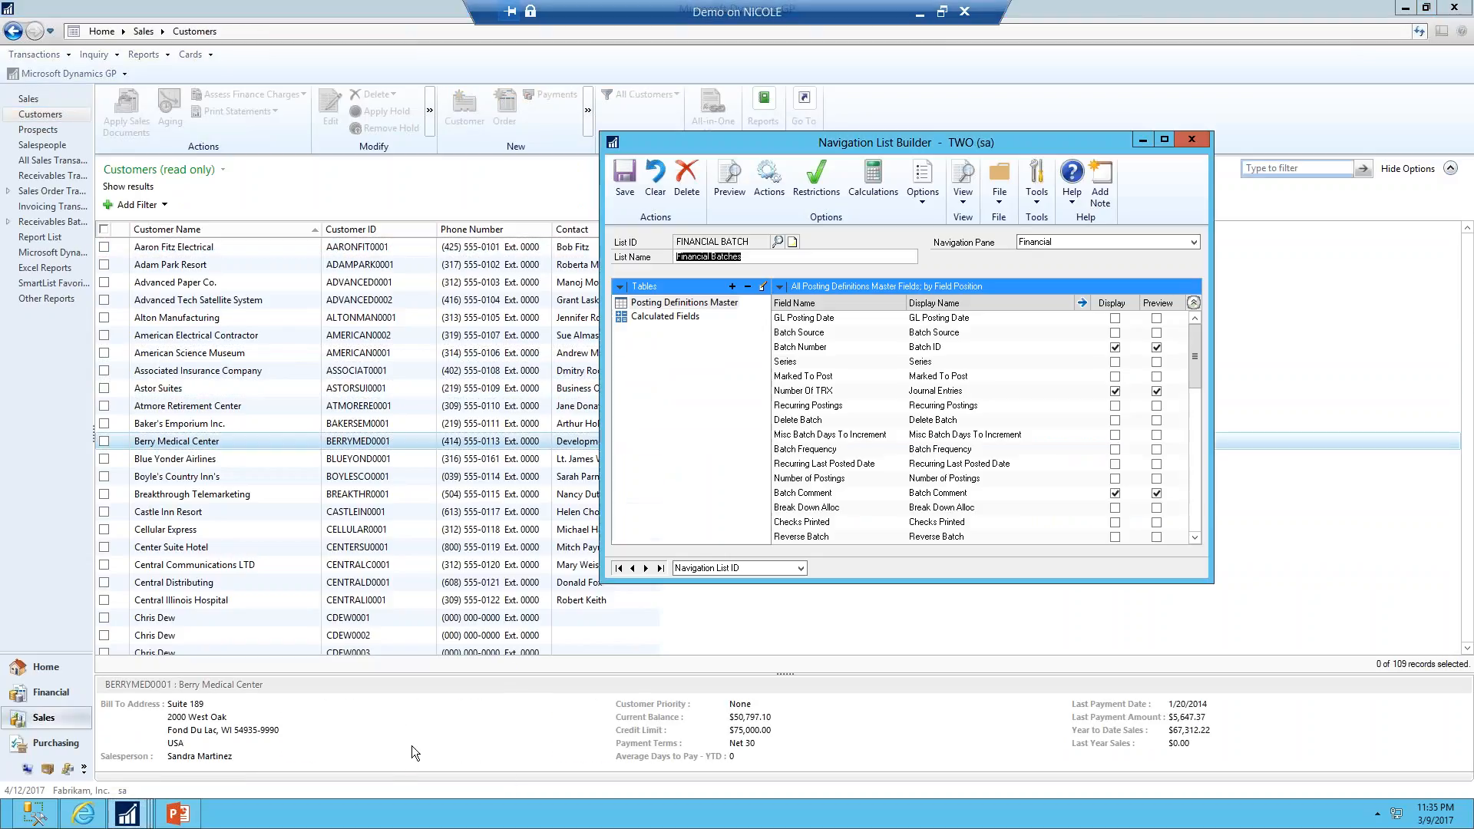
Sort the fields by display status and hide Batch Comment, Batch Total and Origin from the list display
left_click(781, 286)
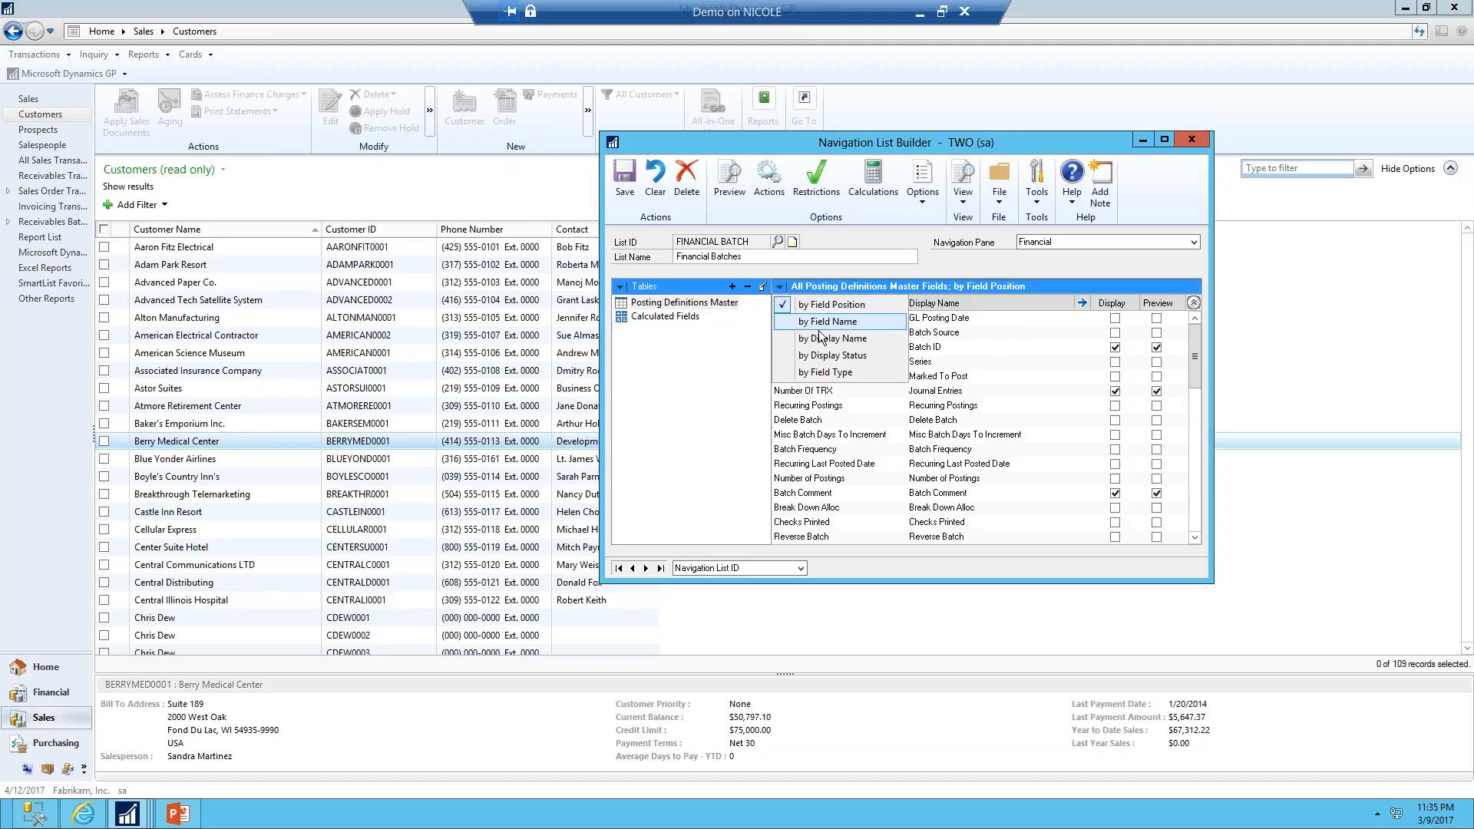
left_click(829, 338)
left_click(780, 287)
left_click(802, 359)
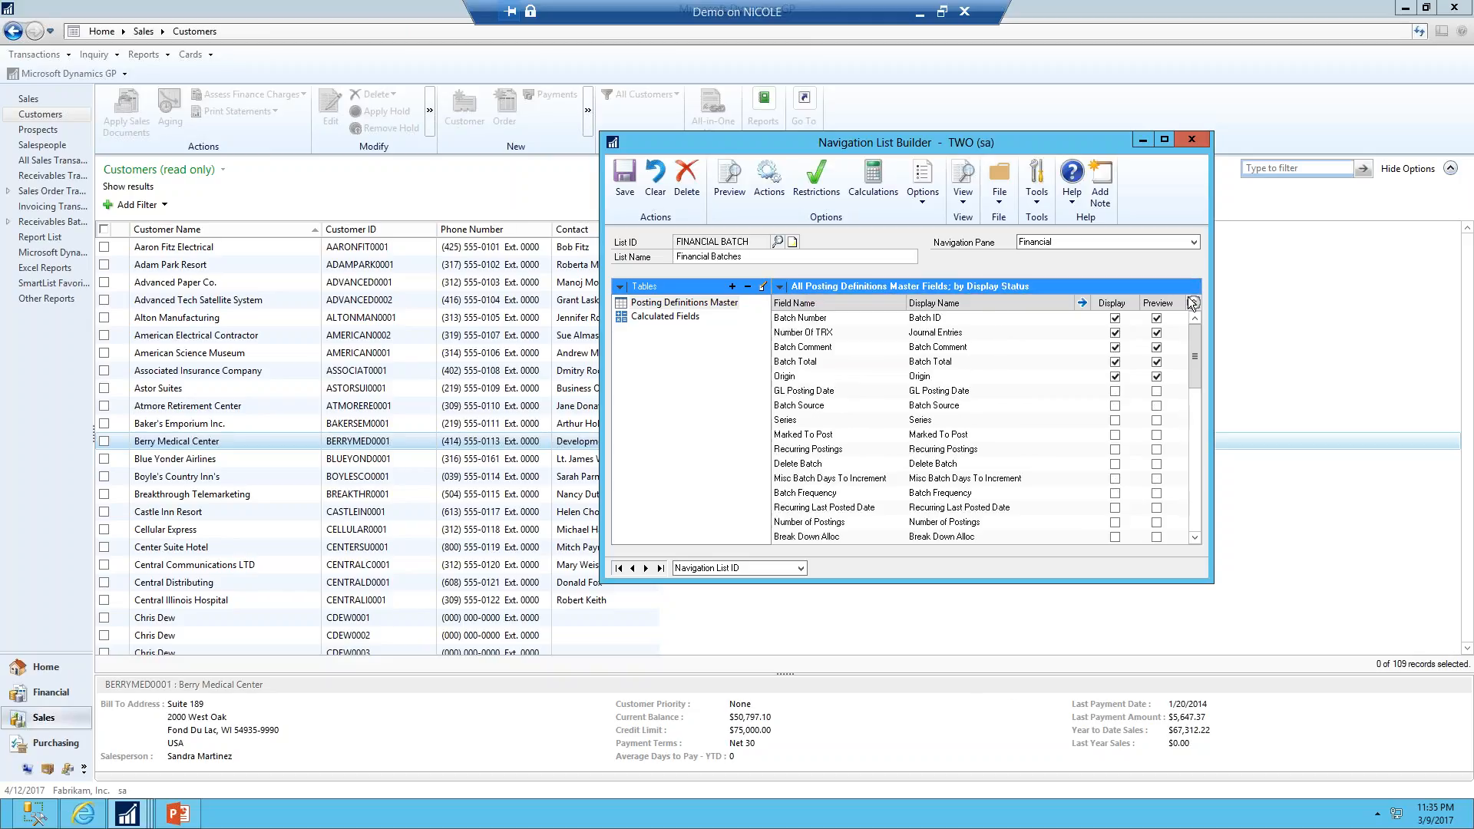
left_click(1115, 347)
left_click(1114, 362)
left_click(1115, 376)
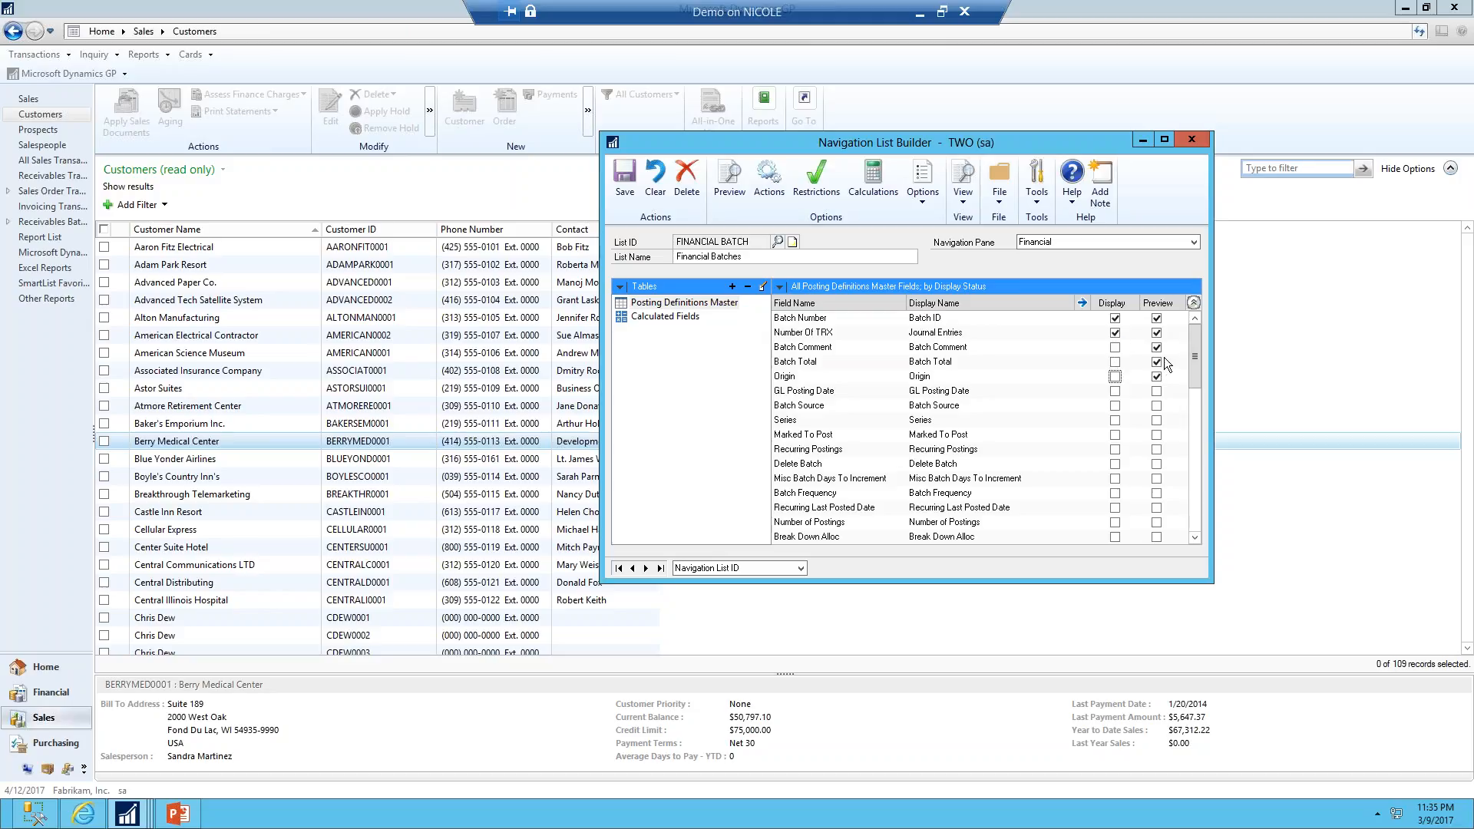
Clear the preview option for Journal Entries and Batch ID and review the preview pane column layout
left_click(1156, 332)
left_click(1156, 317)
left_click(729, 178)
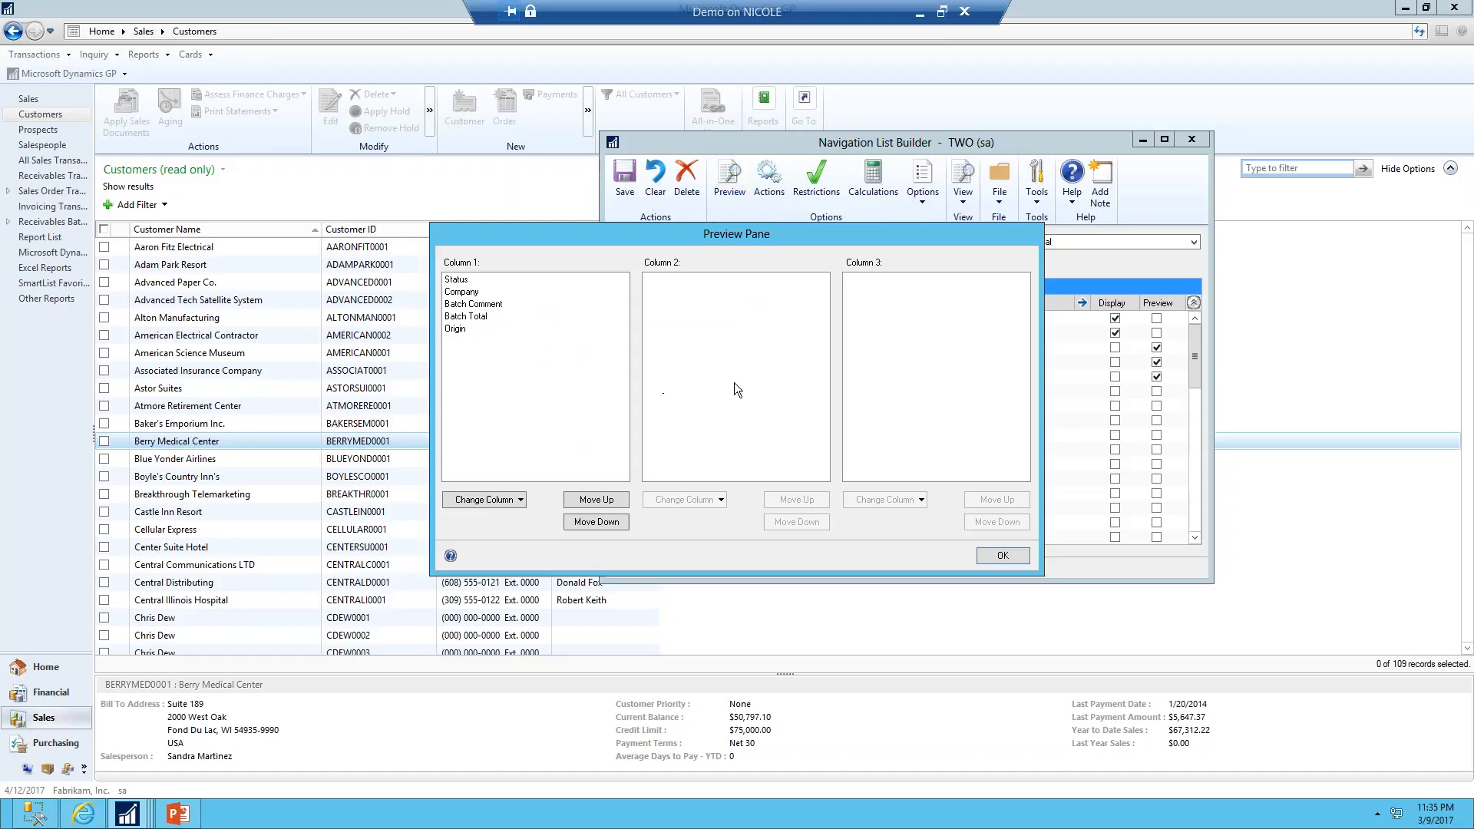
left_click(1002, 555)
Clear the display and preview options for the Company calculated field
left_click(667, 316)
left_click(1115, 332)
left_click(1157, 334)
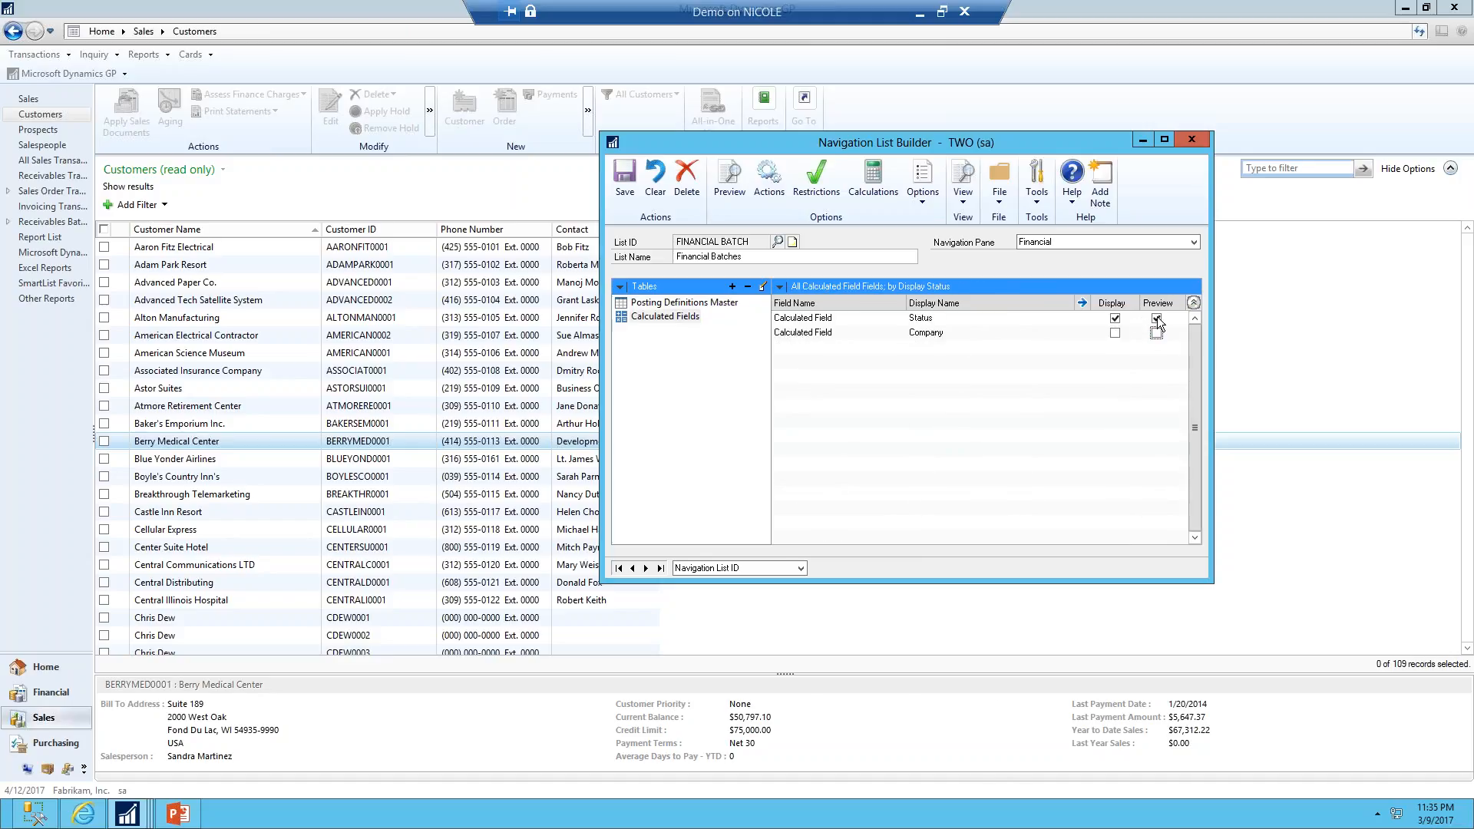
Clear the Status field's preview option and arrange the preview pane with Origin and Batch Total in column 1, Batch Comment in column 2
left_click(1156, 318)
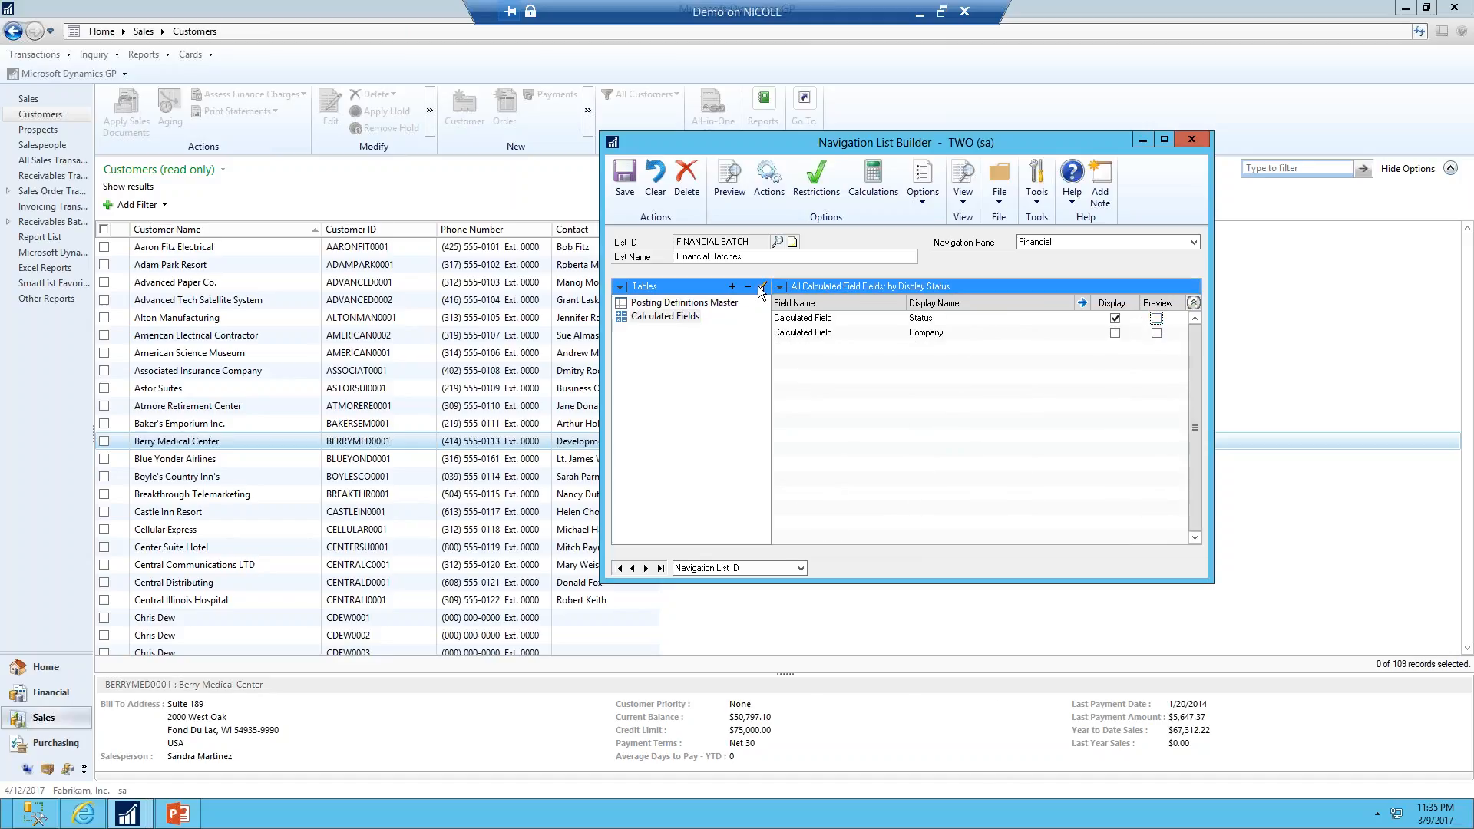
left_click(730, 180)
left_click(466, 280)
left_click(504, 500)
left_click(503, 519)
left_click(462, 292)
left_click(598, 499)
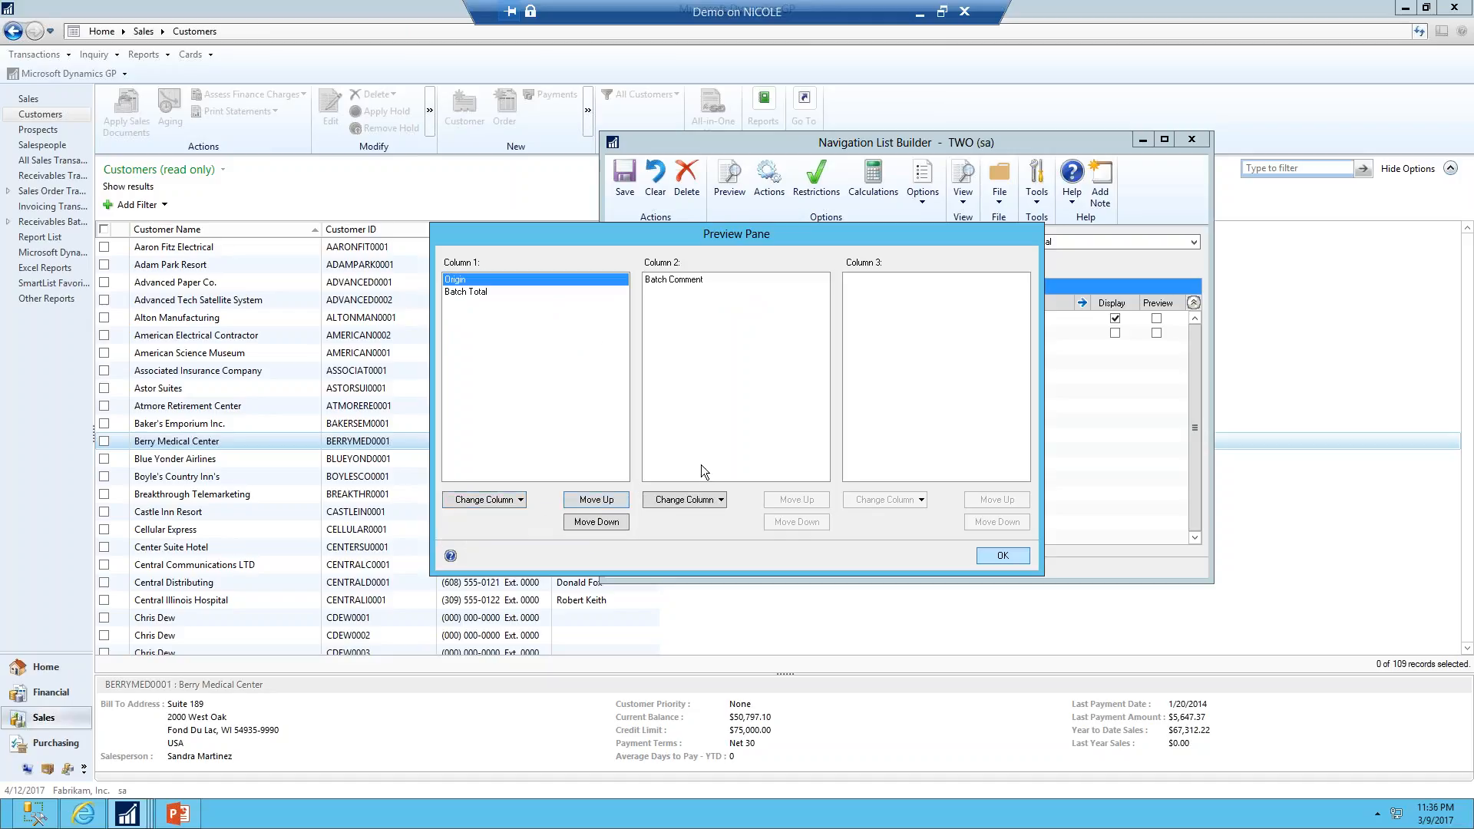
left_click(1020, 557)
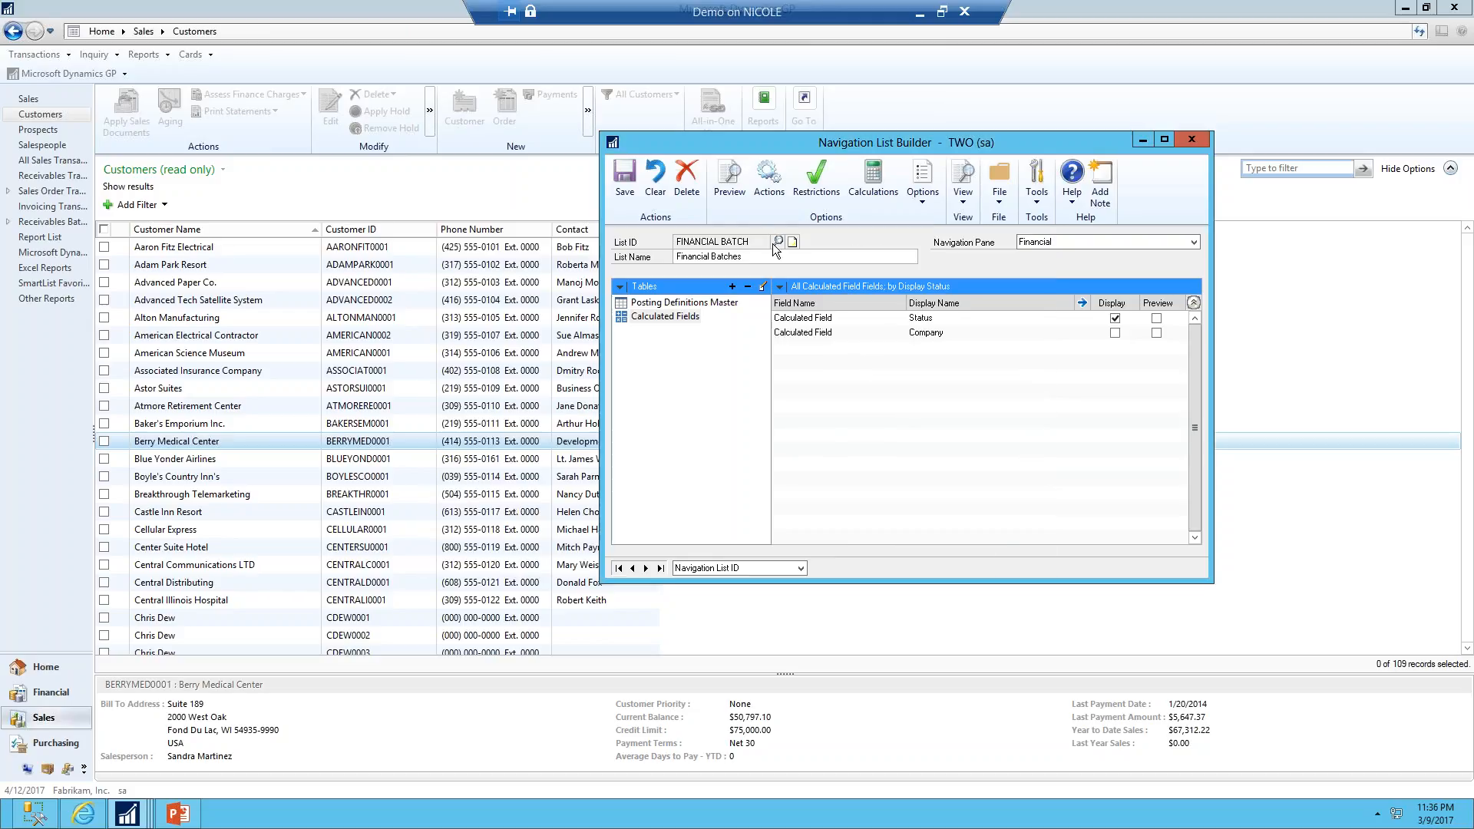
Review the list's Restrictions, Calculations, Actions and Options settings
left_click(818, 188)
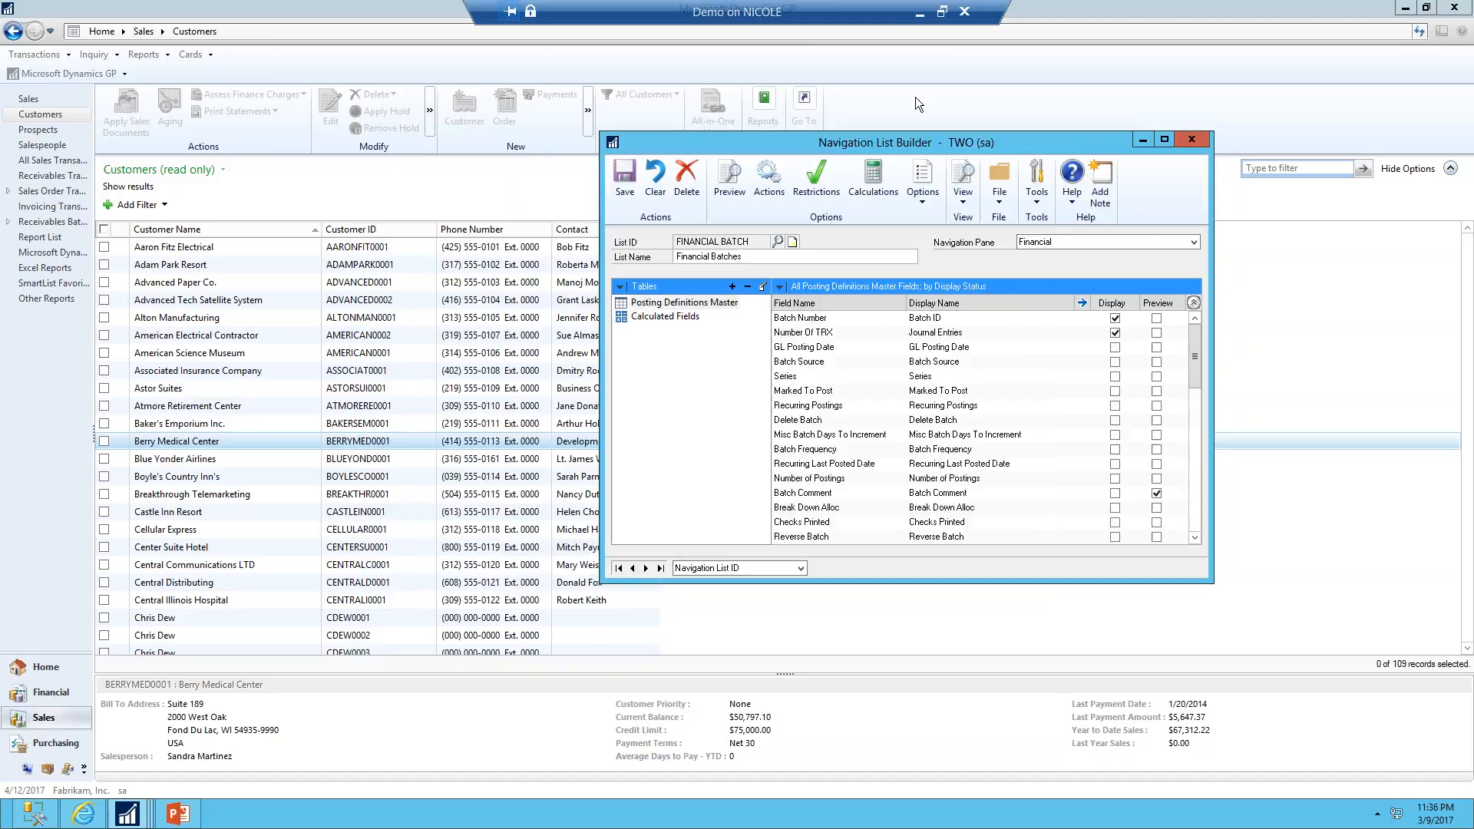
left_click(888, 163)
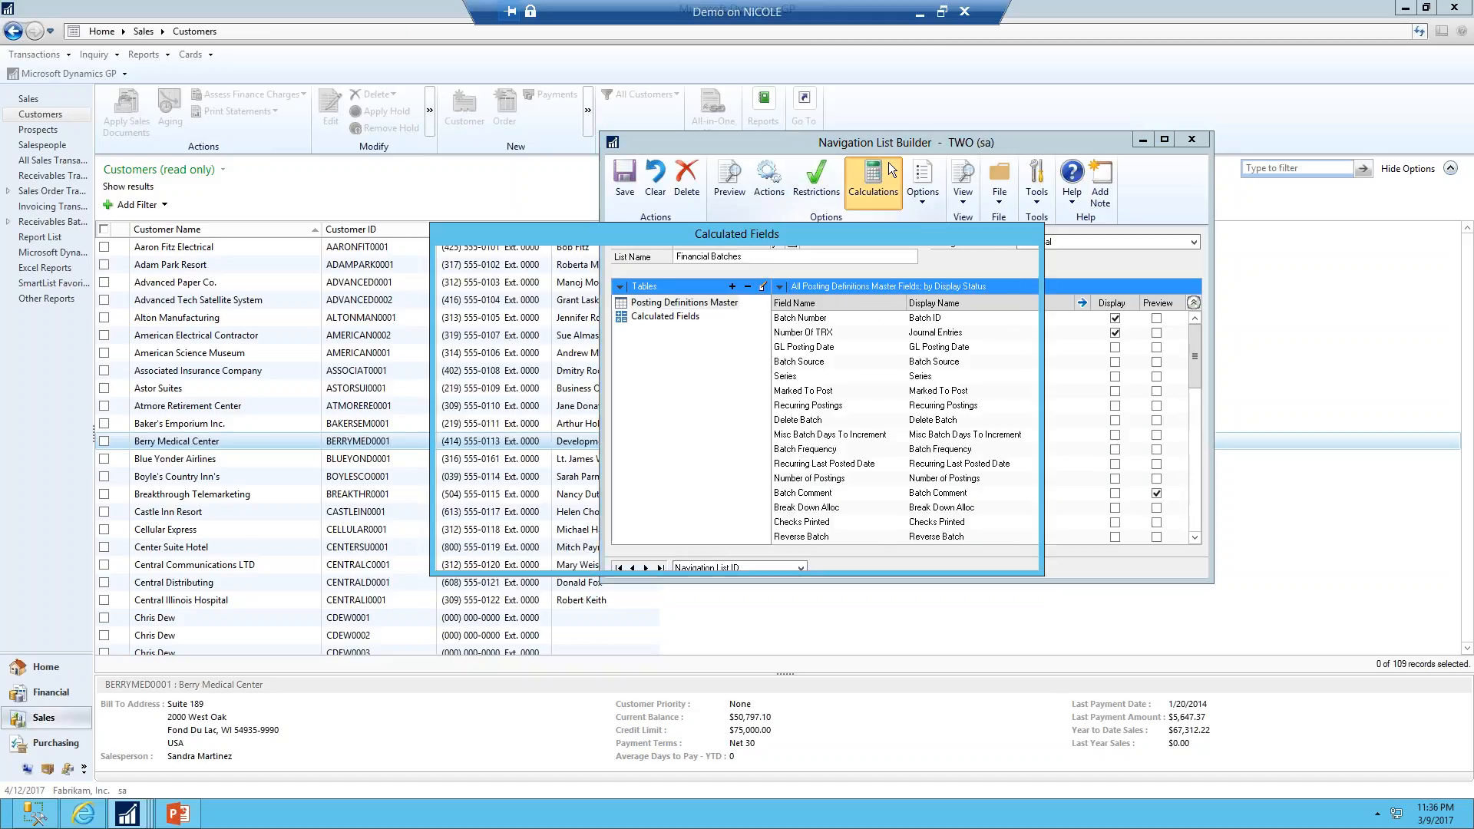
left_click(993, 558)
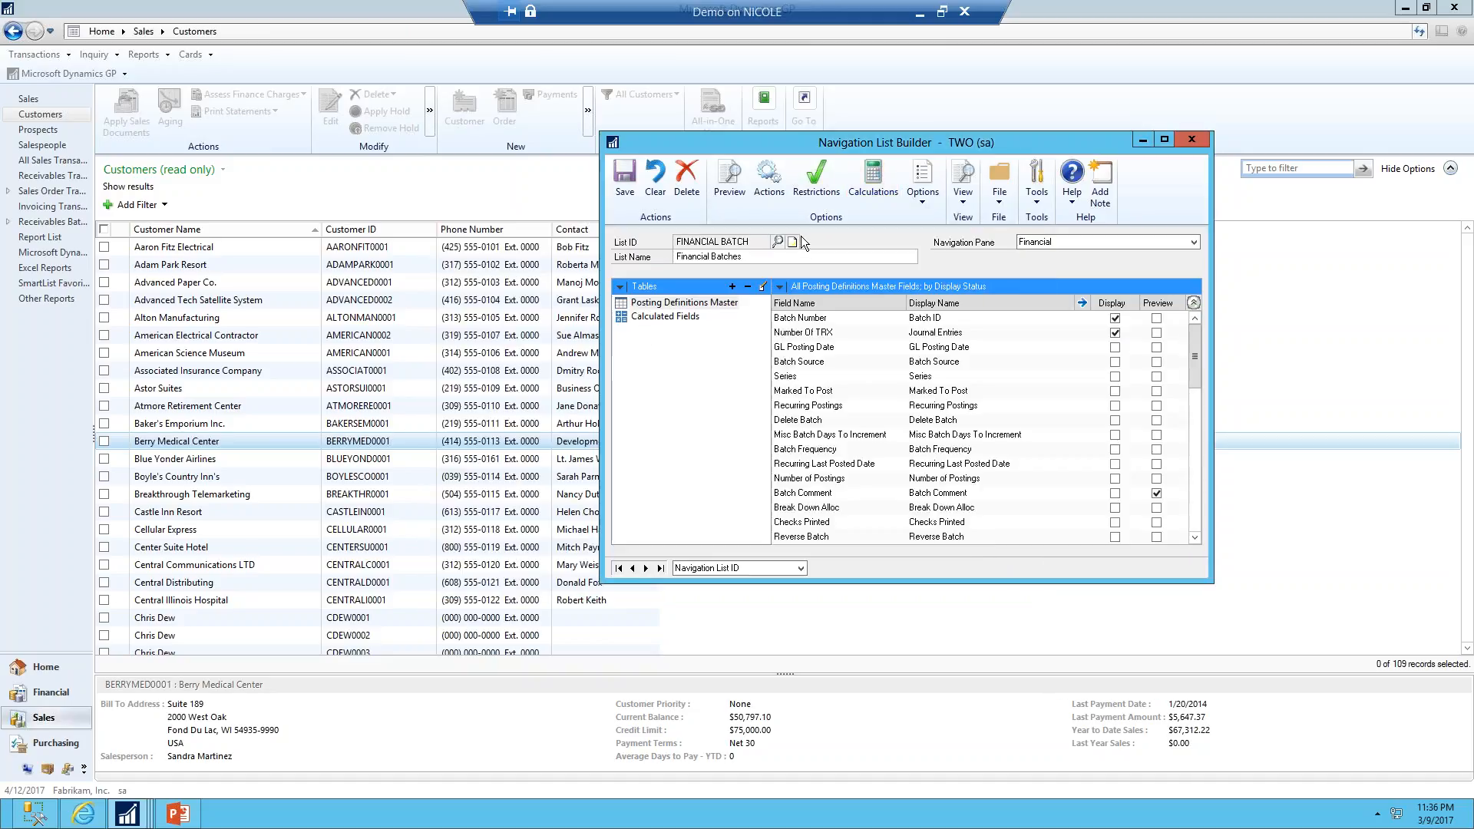
left_click(769, 180)
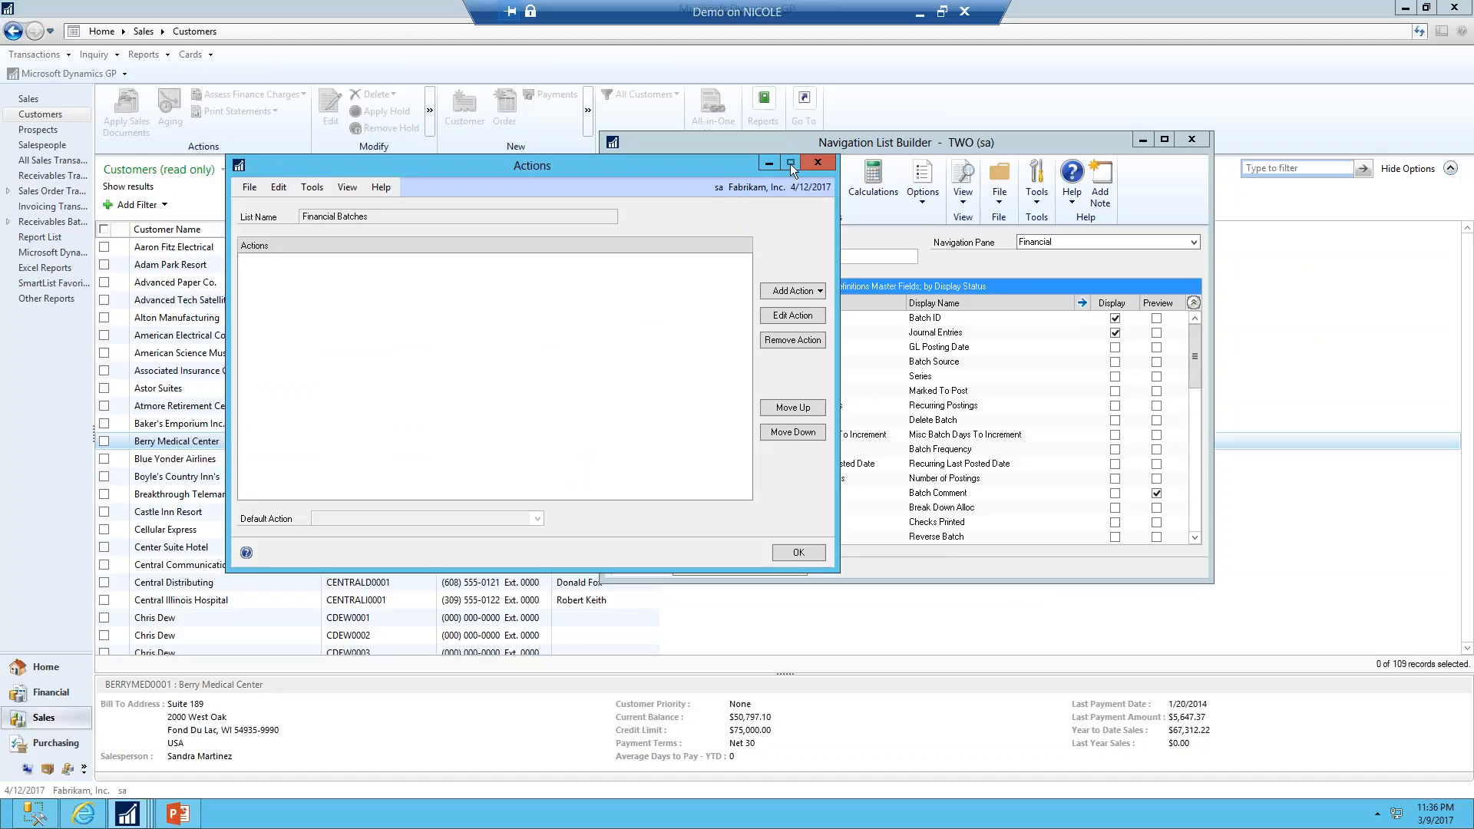
left_click(816, 164)
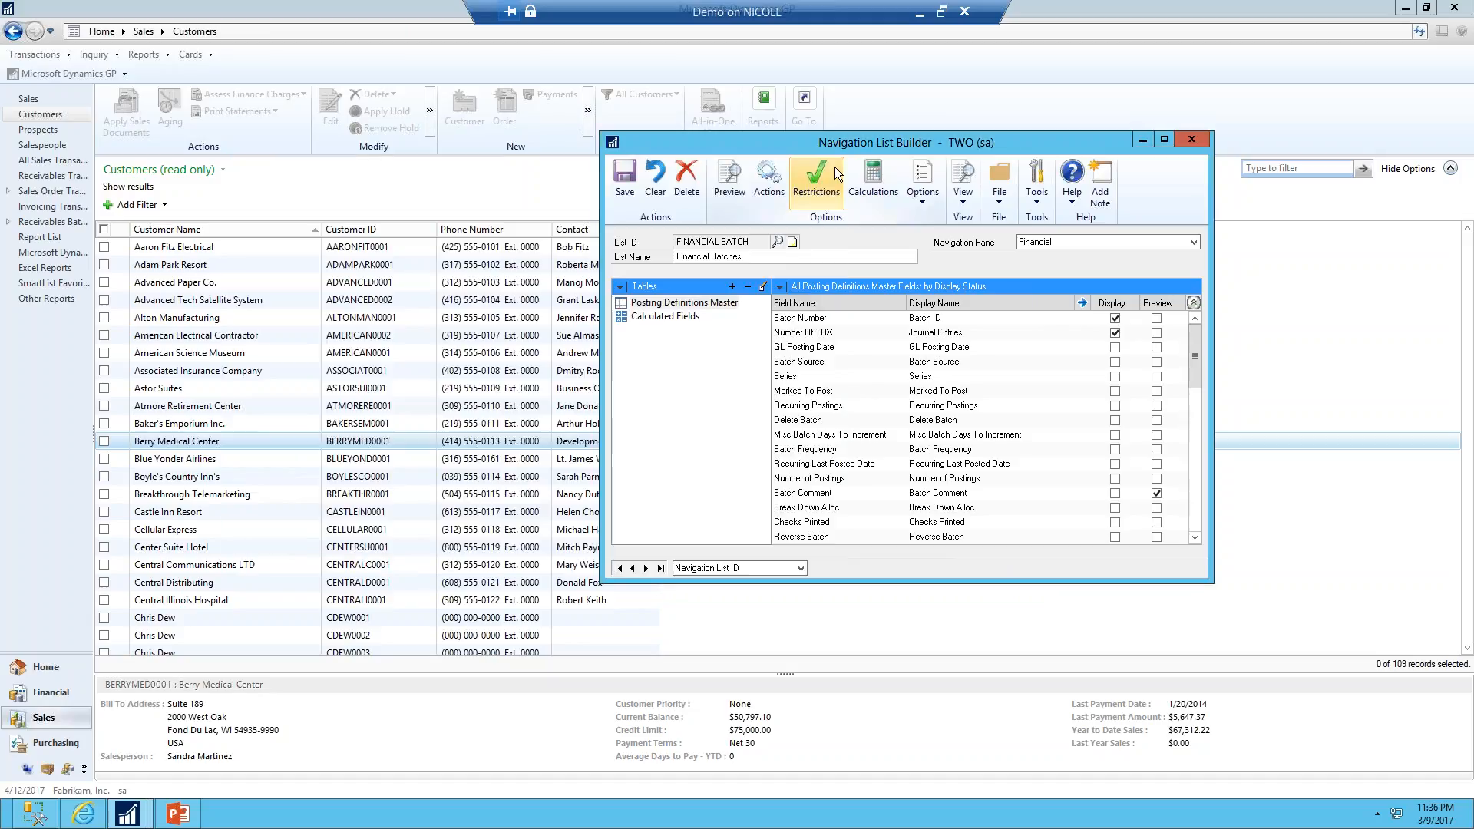
left_click(929, 195)
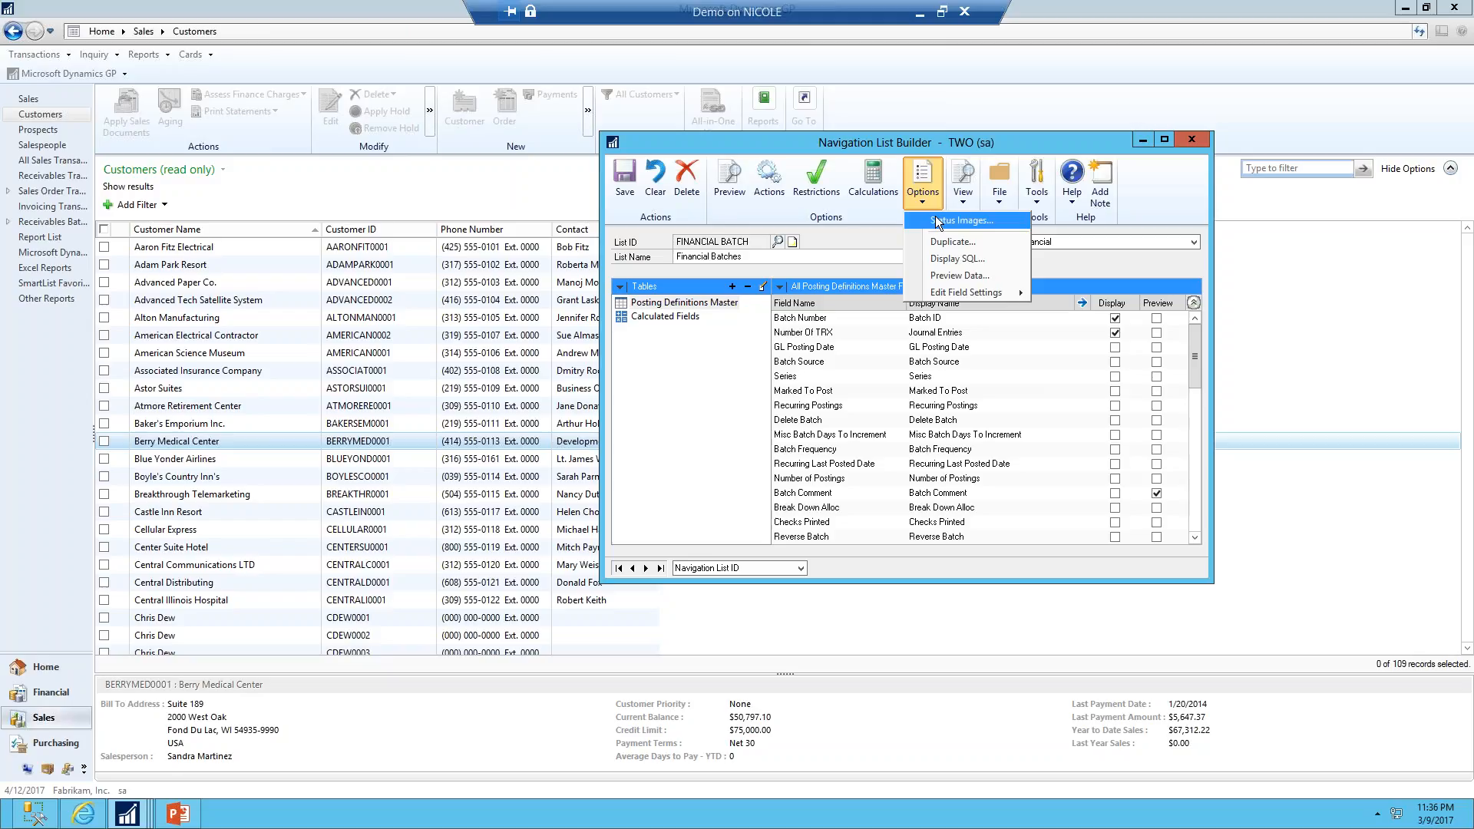
left_click(862, 146)
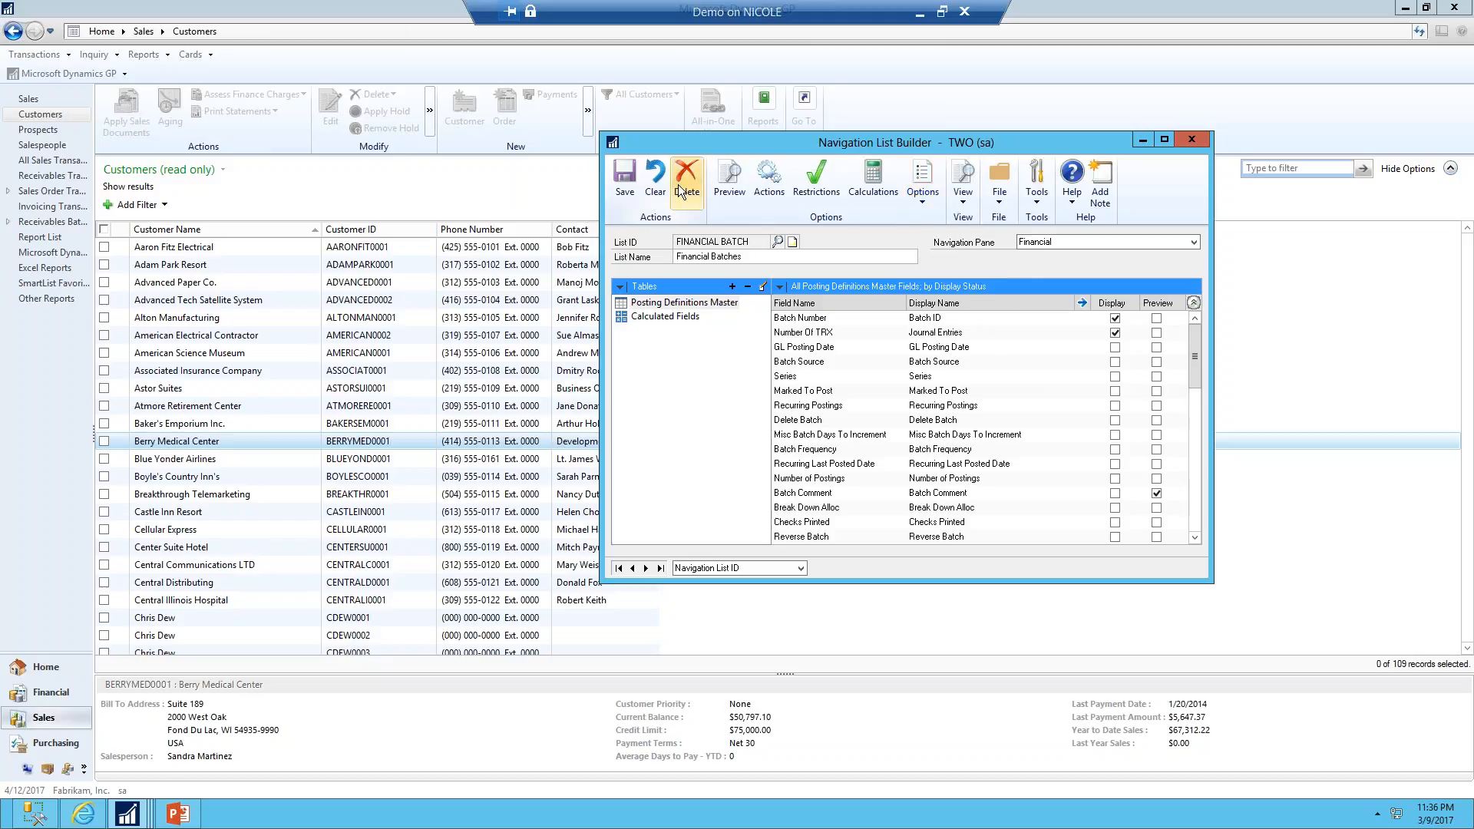
Save the navigation list and open the new Financial Batches list in the Financial area
left_click(626, 192)
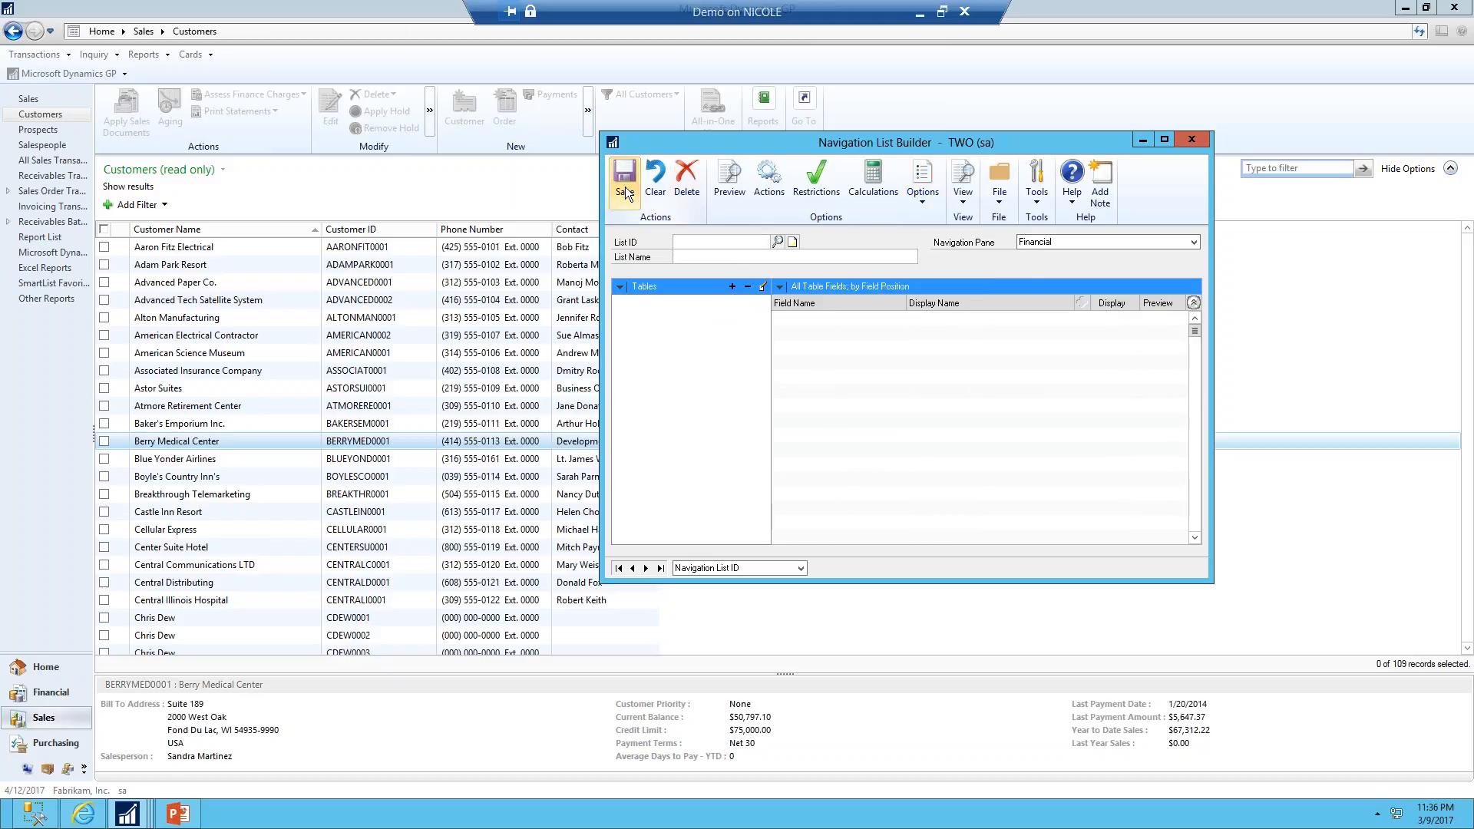
left_click(48, 692)
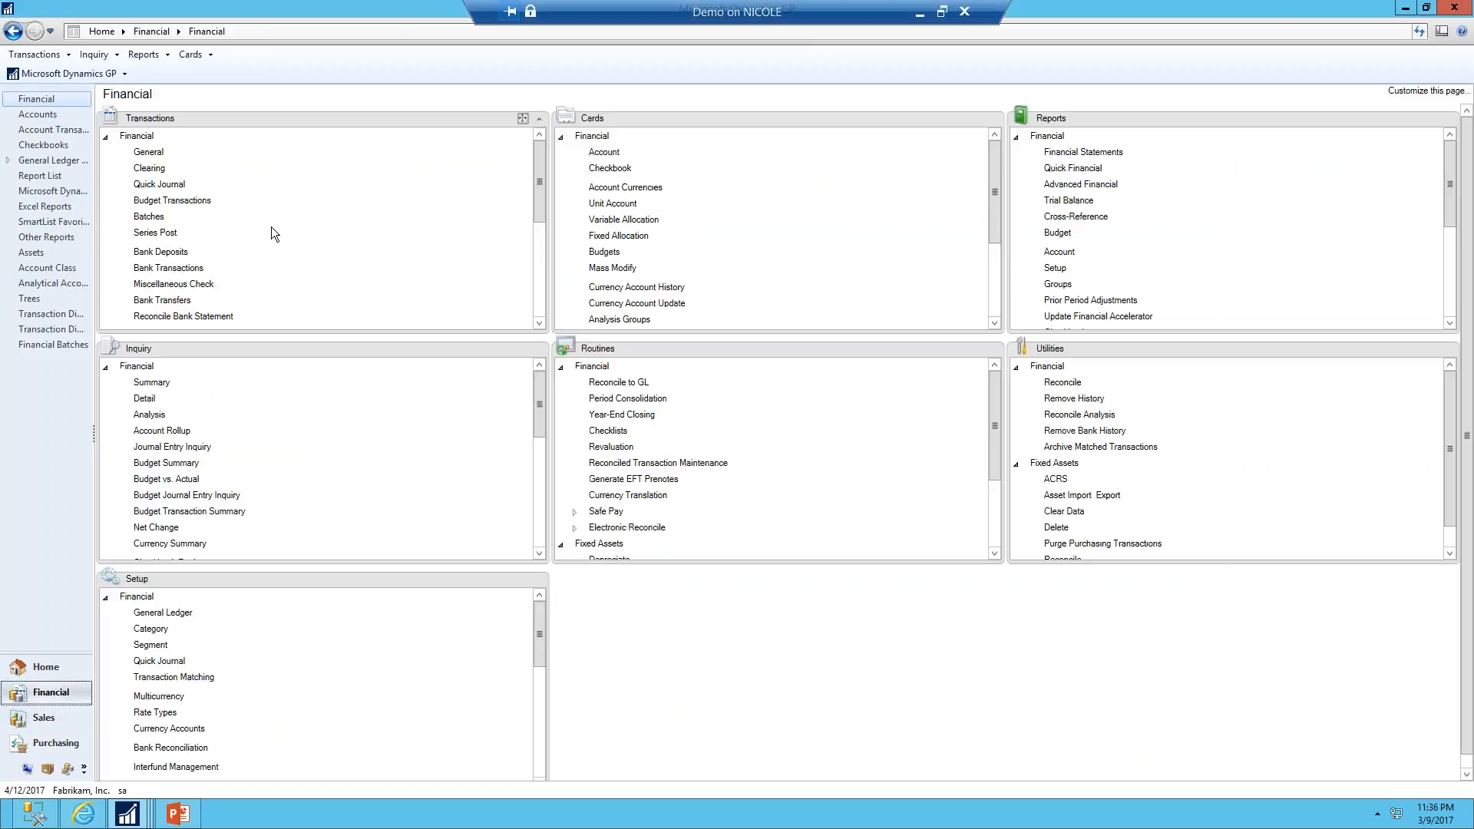
left_click(65, 346)
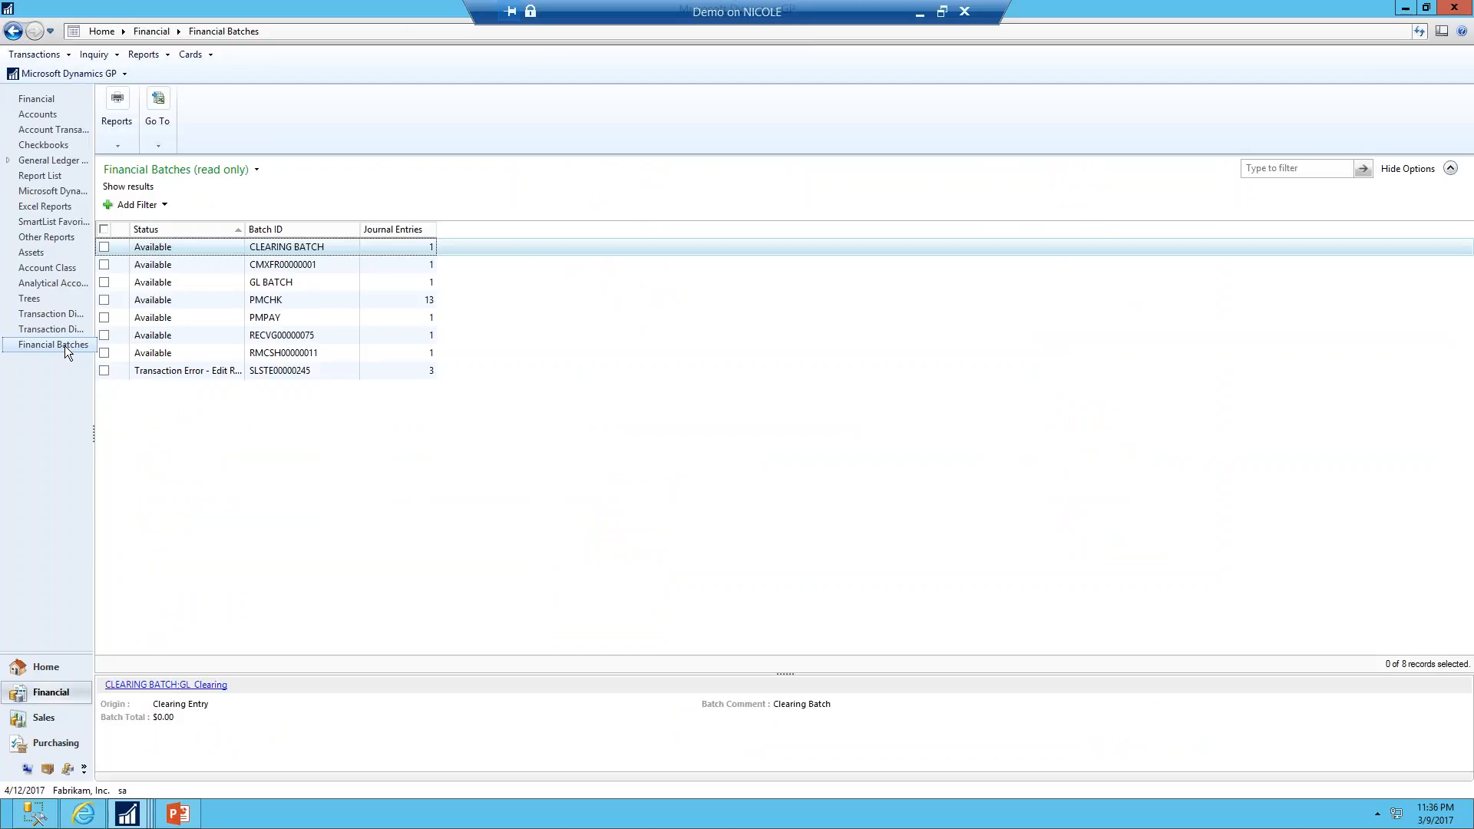
Browse the Financial Batches list, previewing several batches and checking its Go To and Reports options
left_click(265, 285)
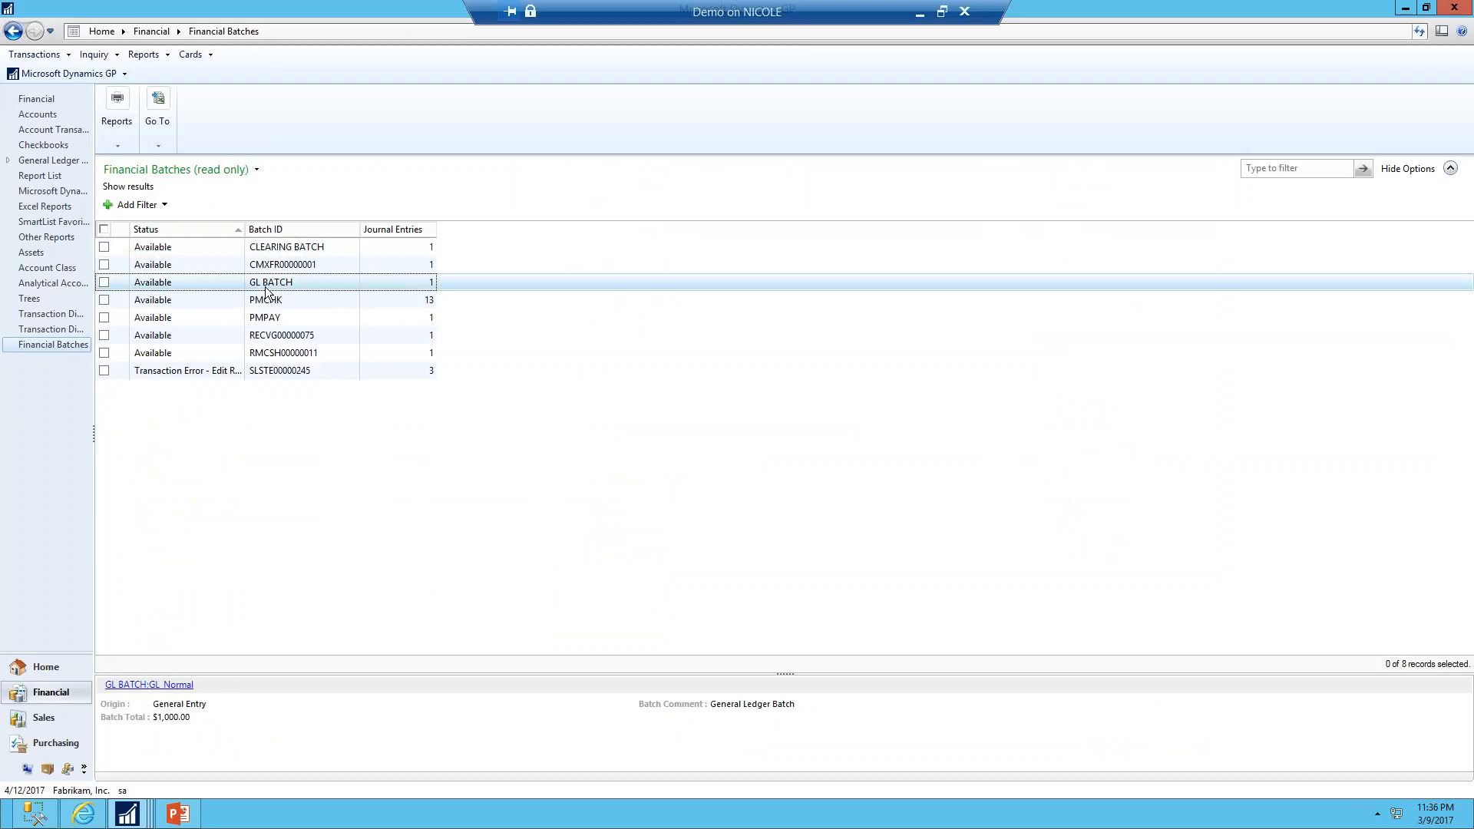
left_click(264, 318)
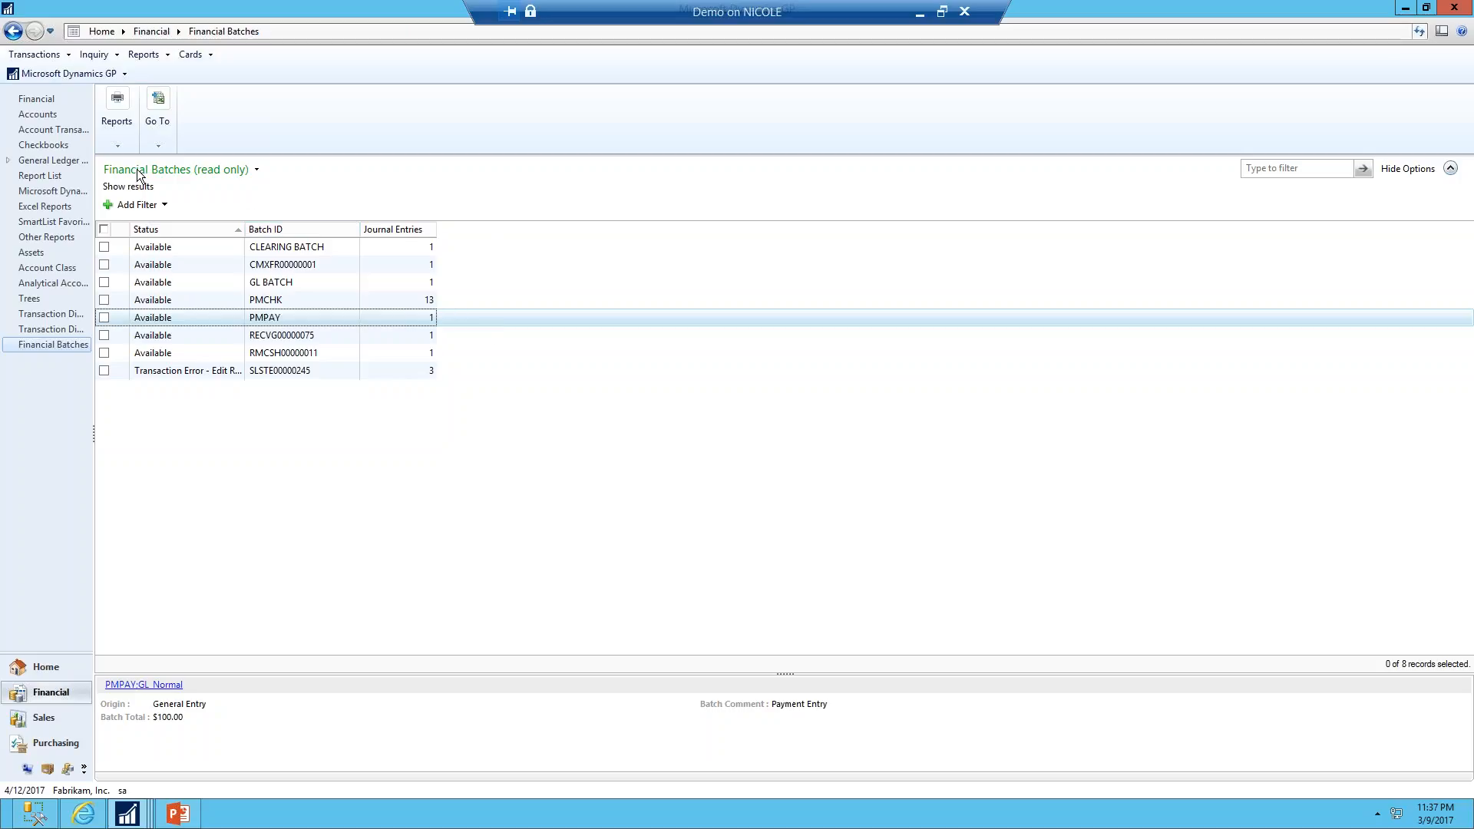
left_click(159, 145)
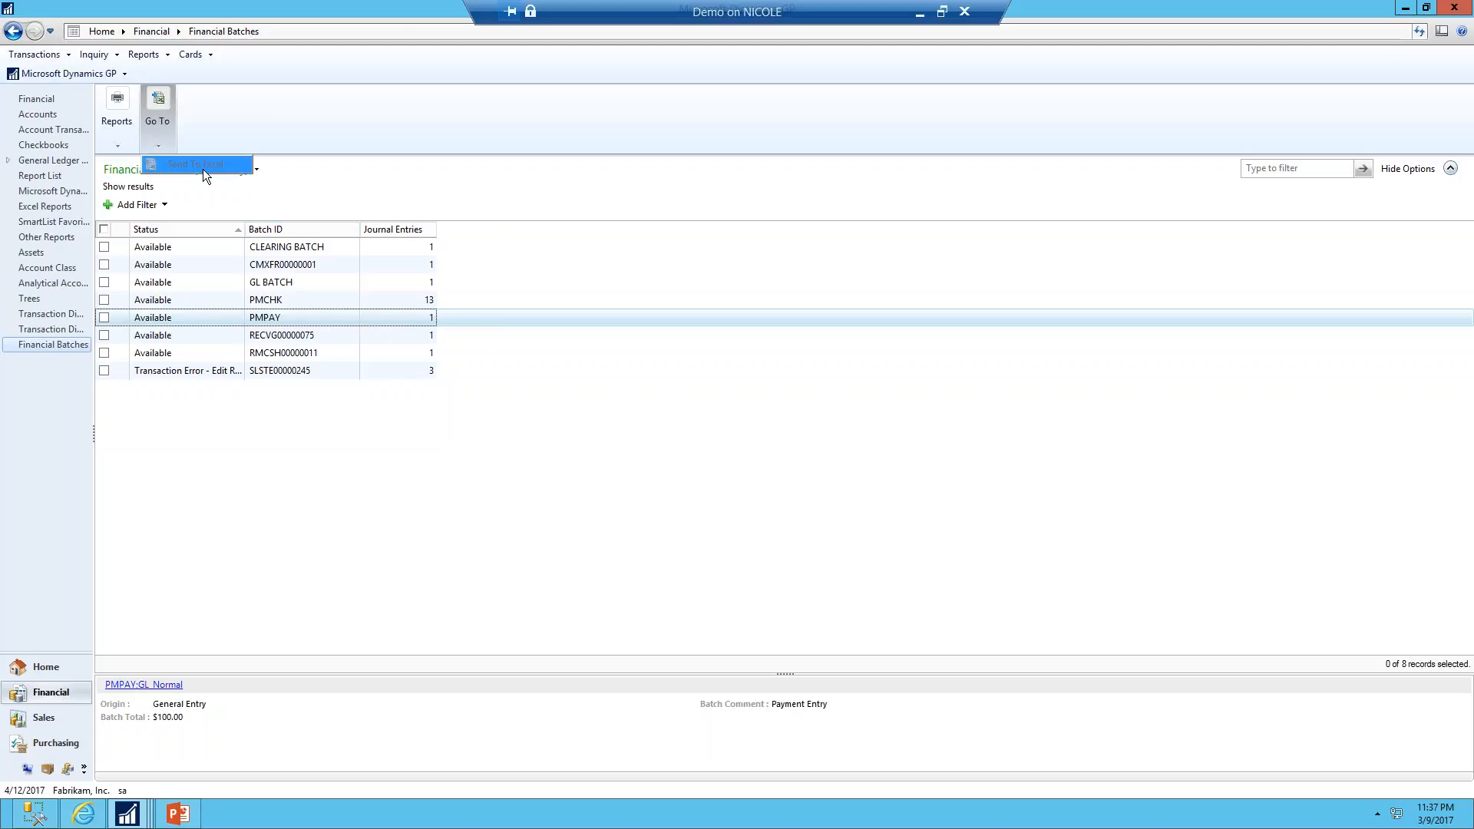
left_click(106, 300)
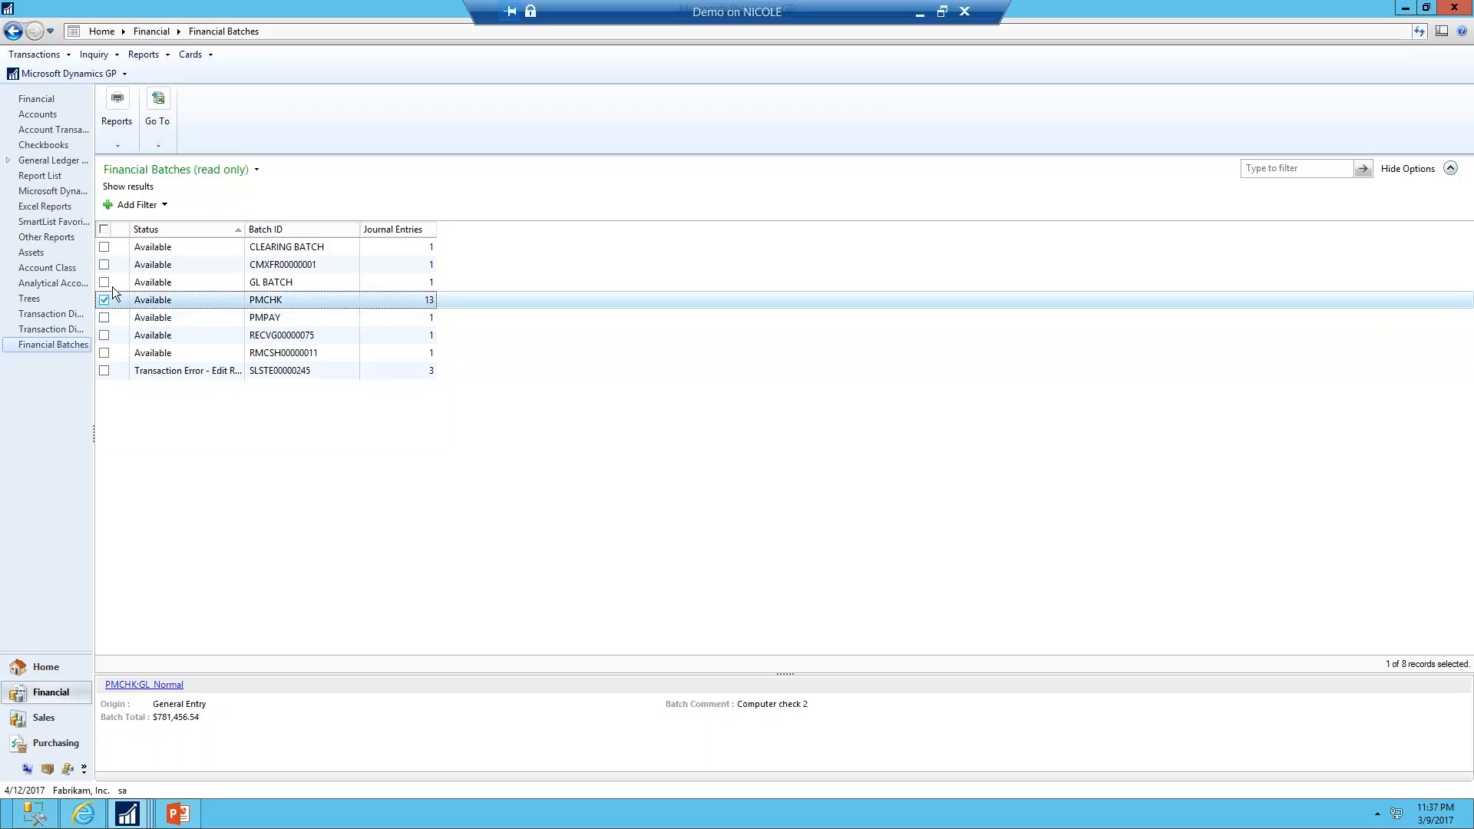
left_click(169, 145)
left_click(129, 145)
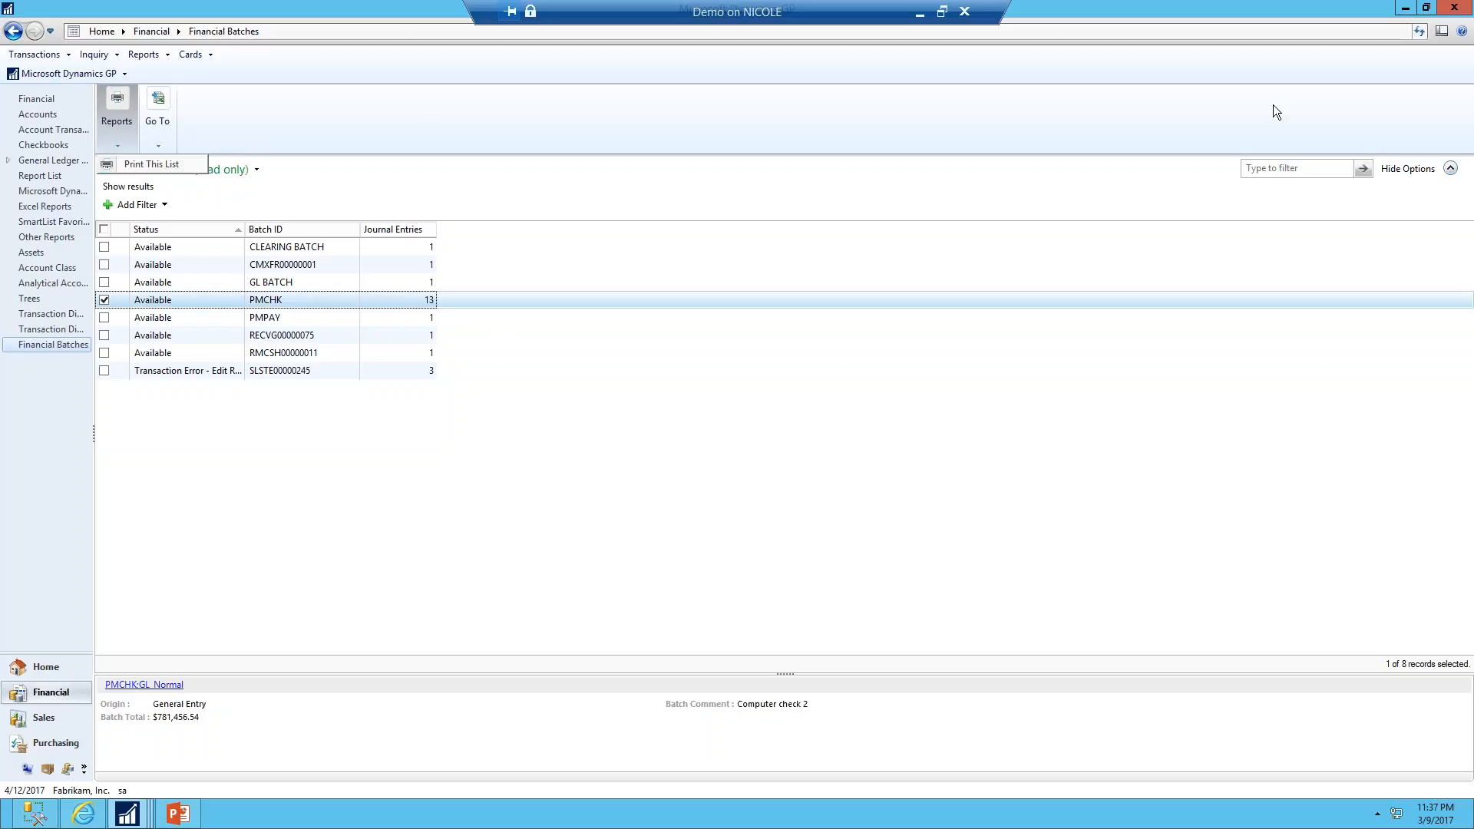
left_click(515, 453)
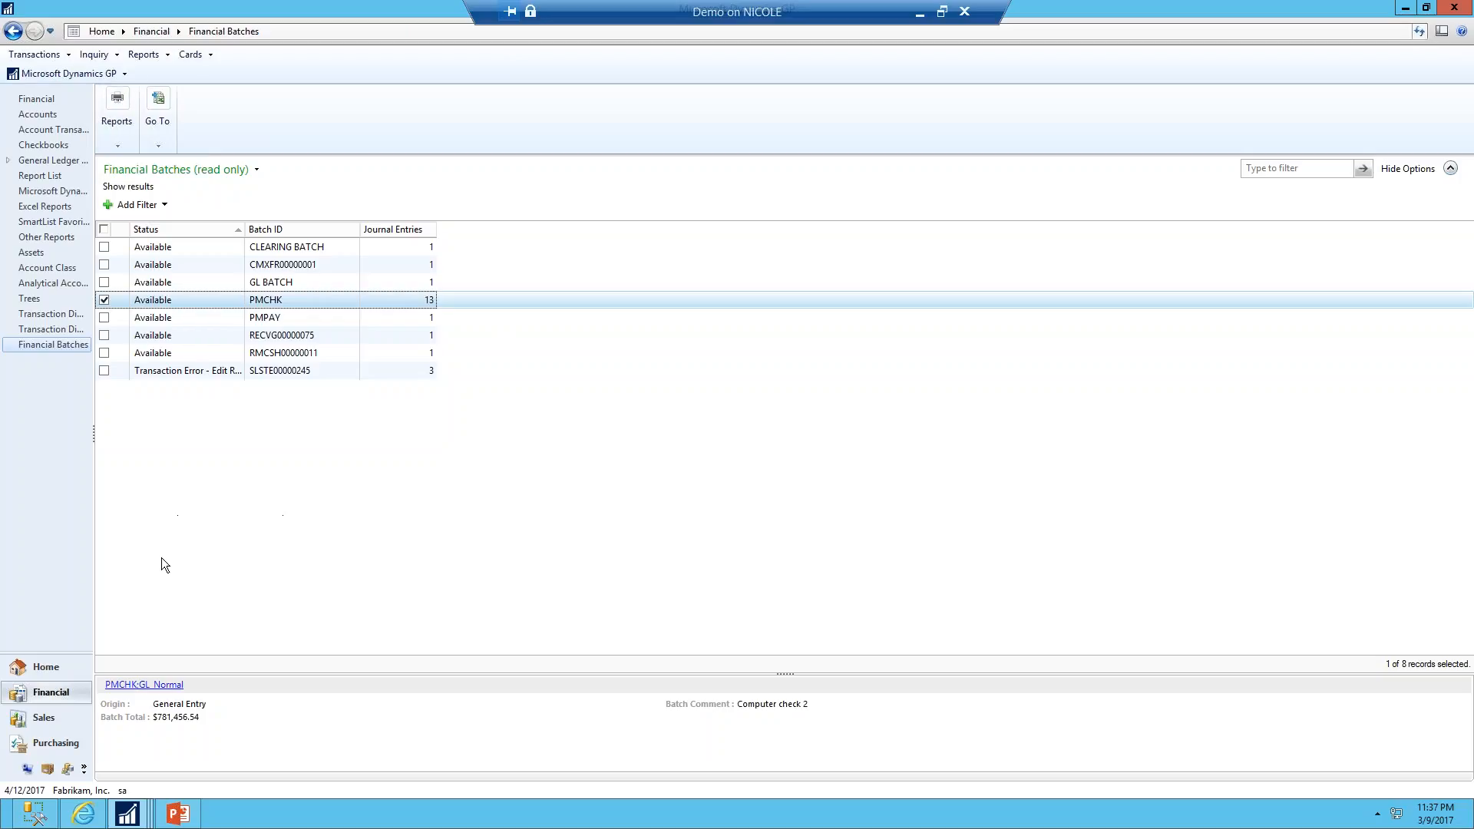
Open SmartList from Home, accepting the SmartList Builder changes, and expand its Financial folder
left_click(48, 670)
left_click(43, 75)
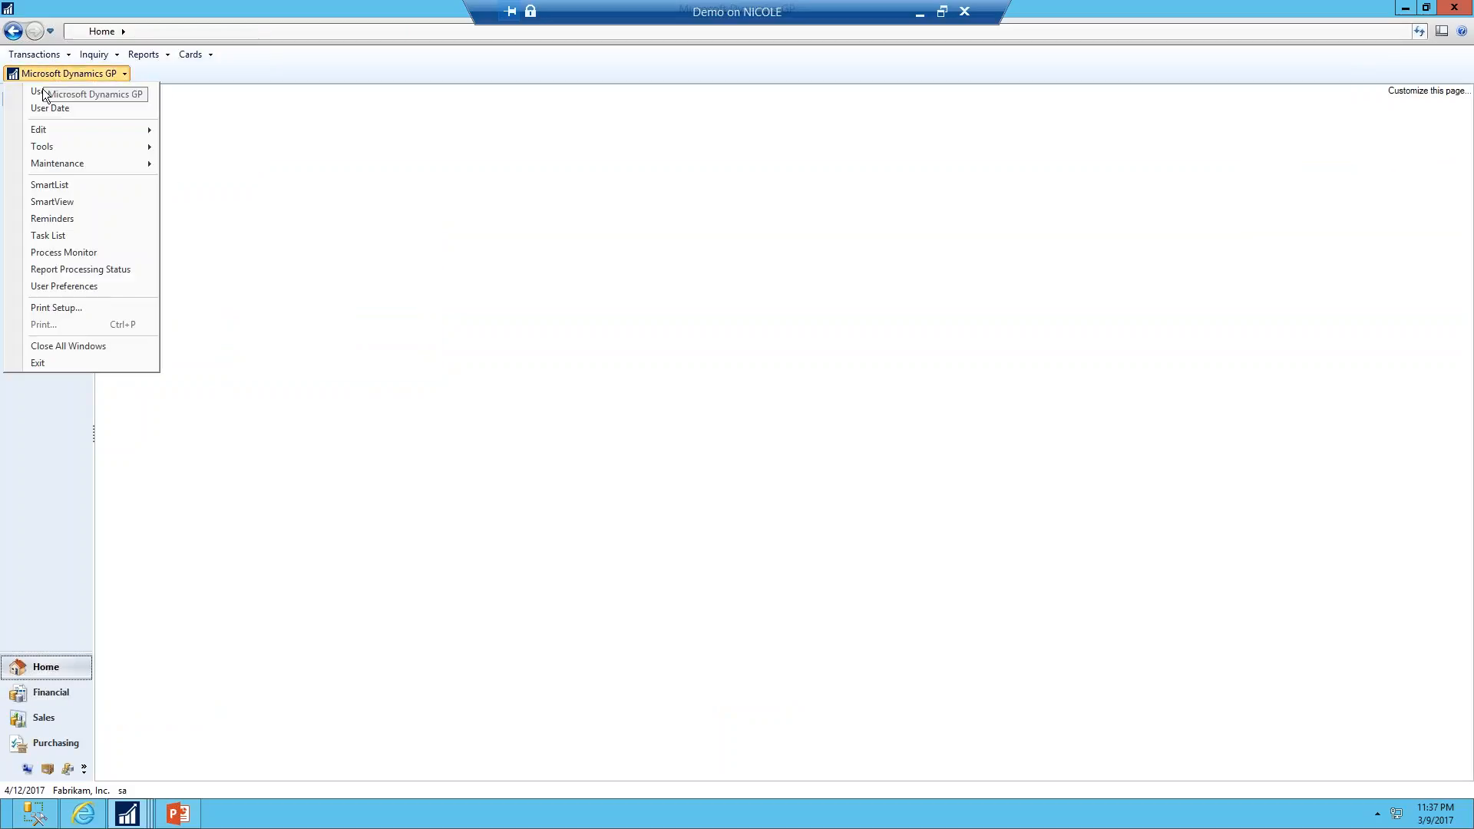
left_click(43, 185)
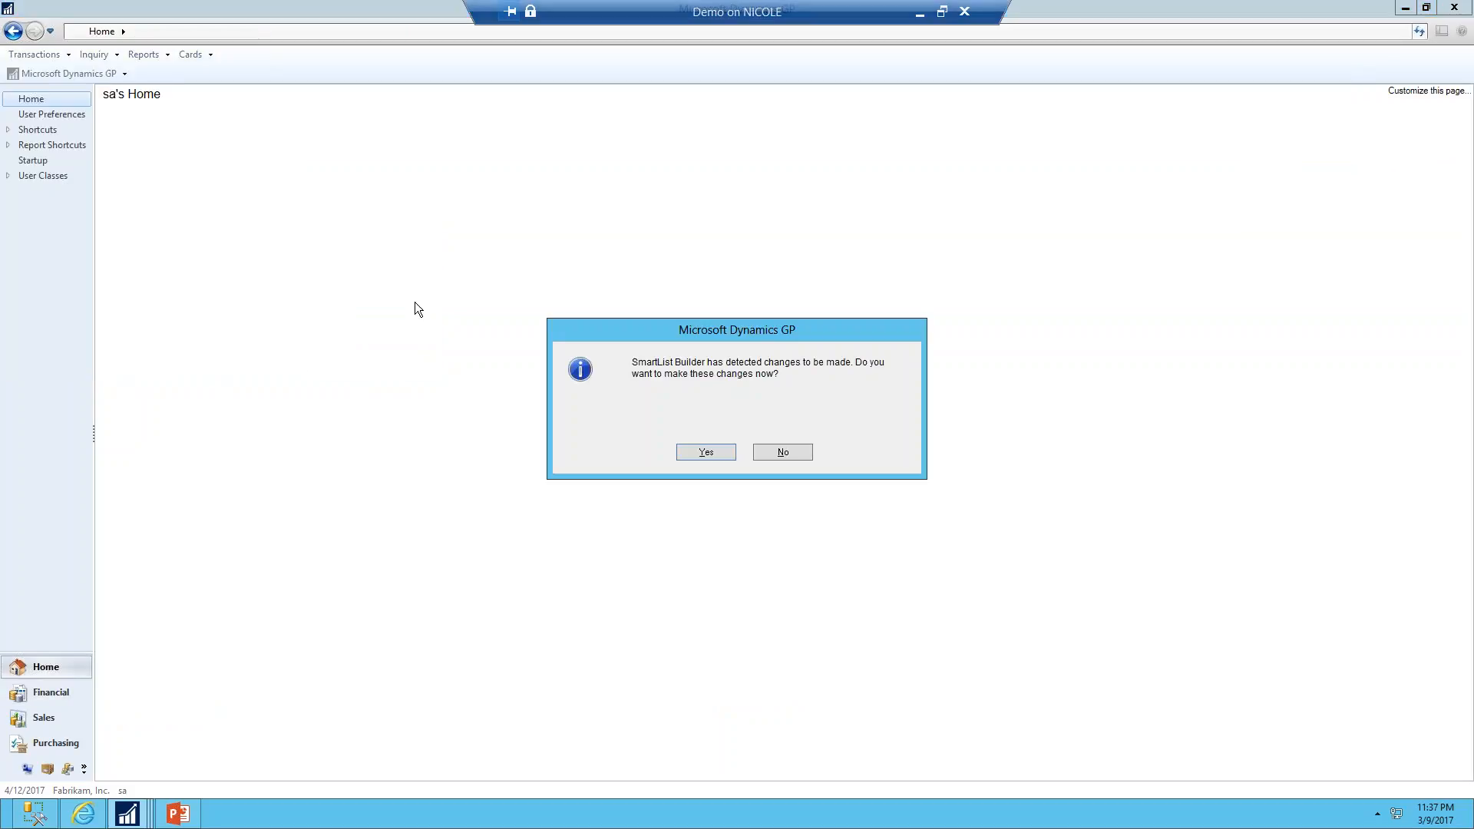
left_click(706, 452)
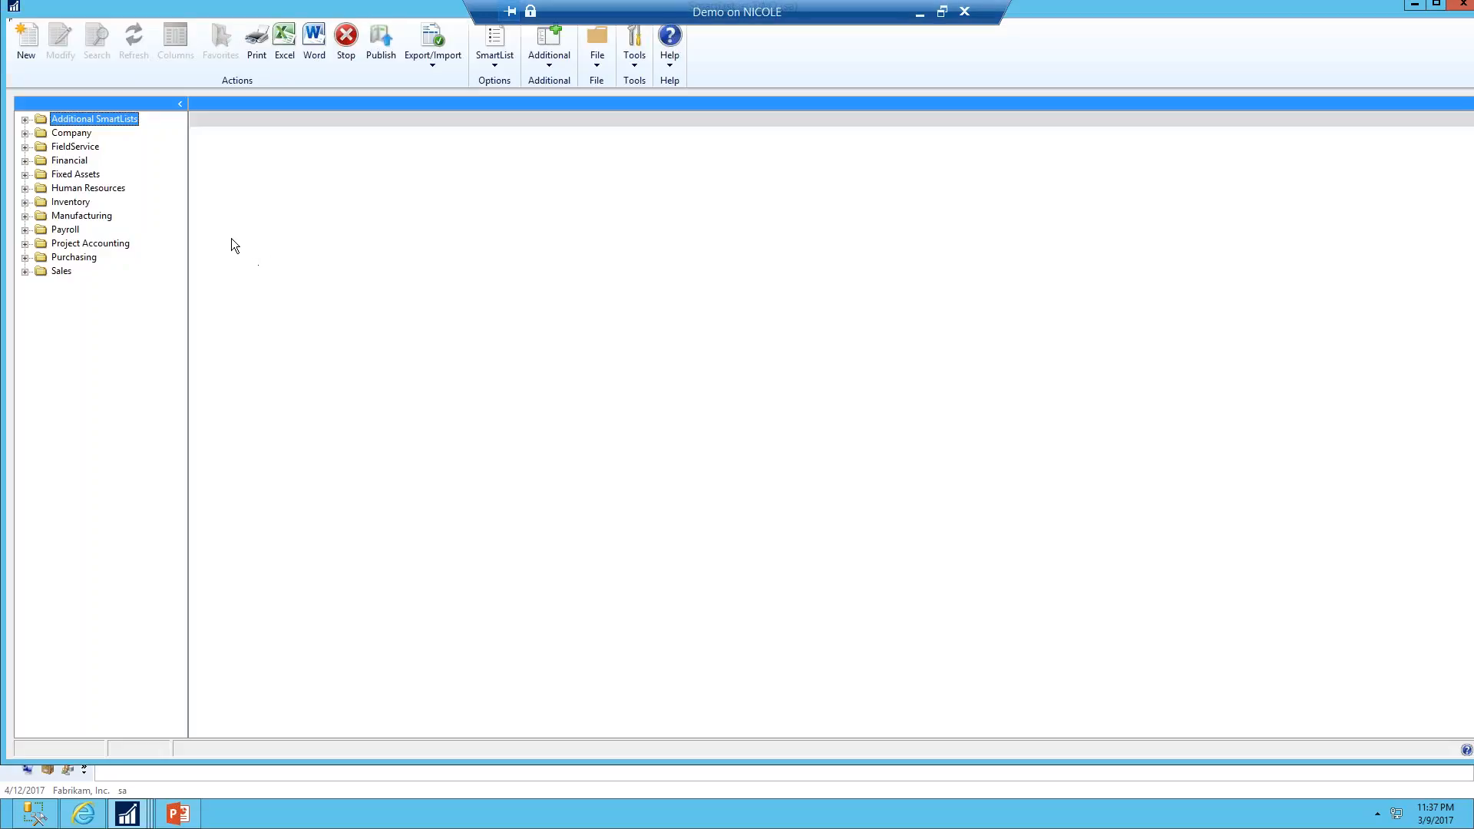
left_click(26, 161)
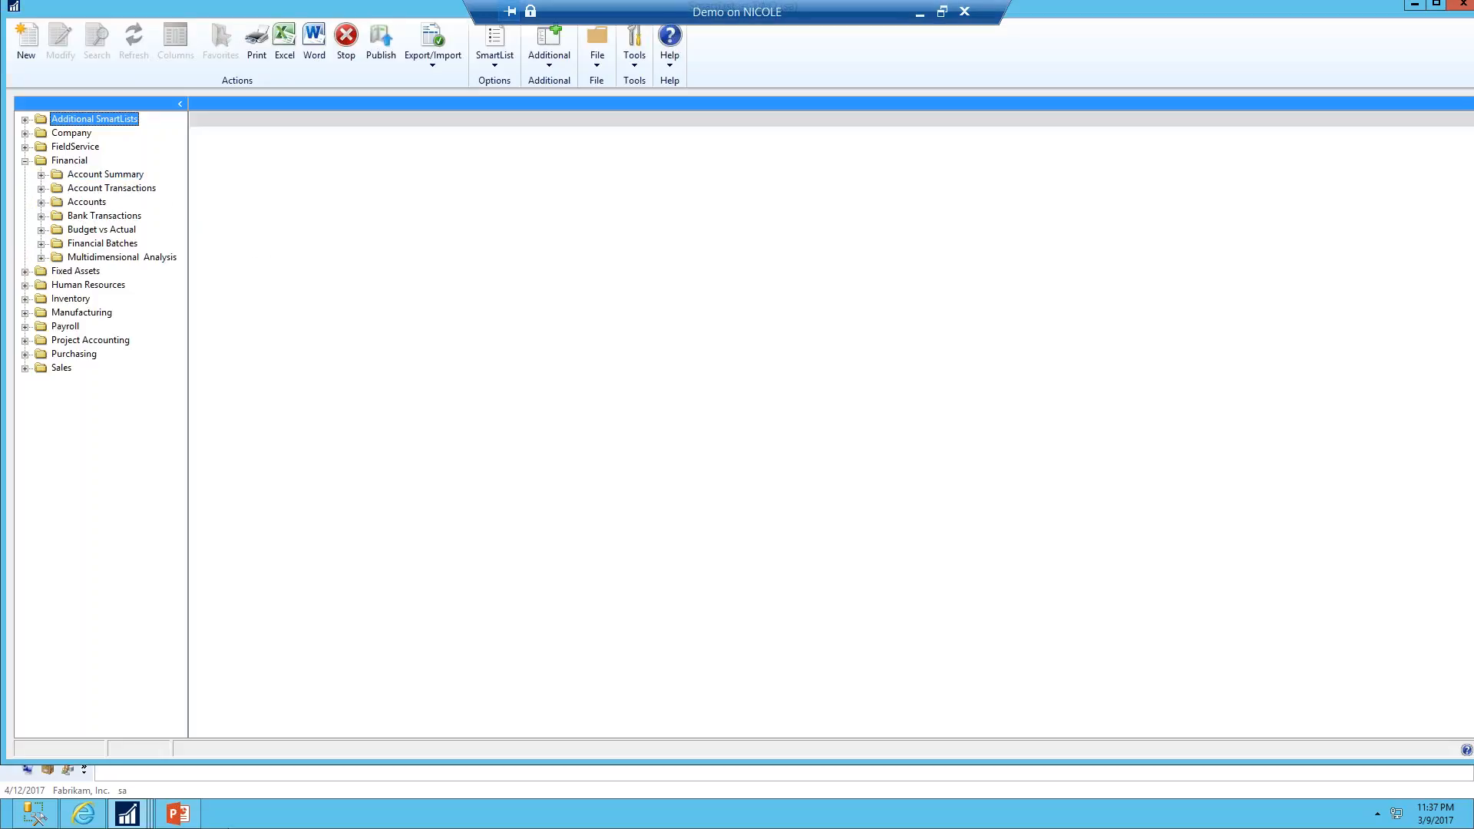
Open Account Maintenance and browse to the first account, 000-1100-00
left_click(128, 812)
left_click(106, 746)
left_click(211, 58)
mouse_move(214, 107)
left_click(394, 106)
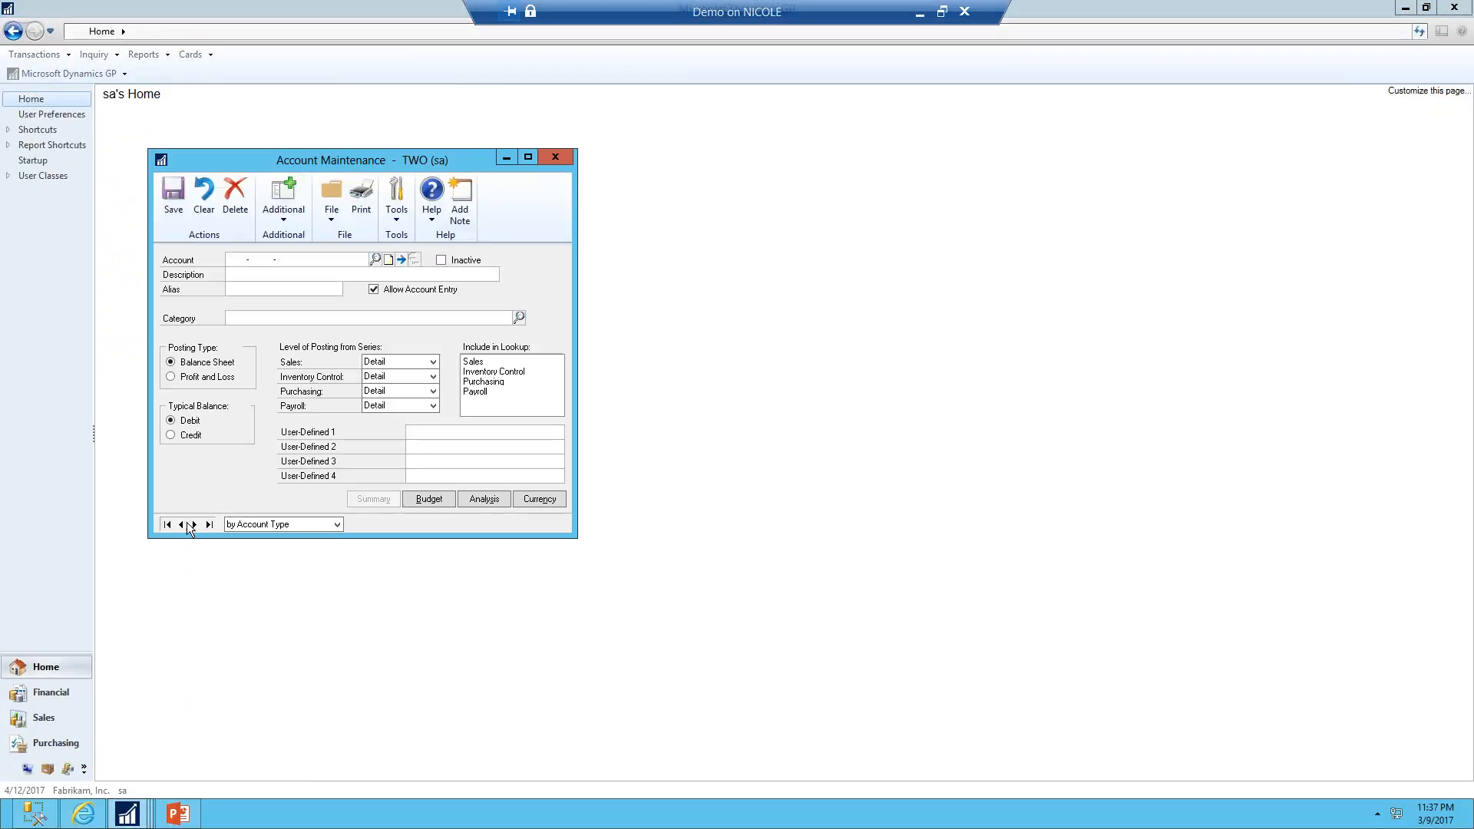
left_click(195, 524)
Add the note 'this iss my demo n' to account 000-1100-00, then save and close Account Maintenance
left_click(389, 260)
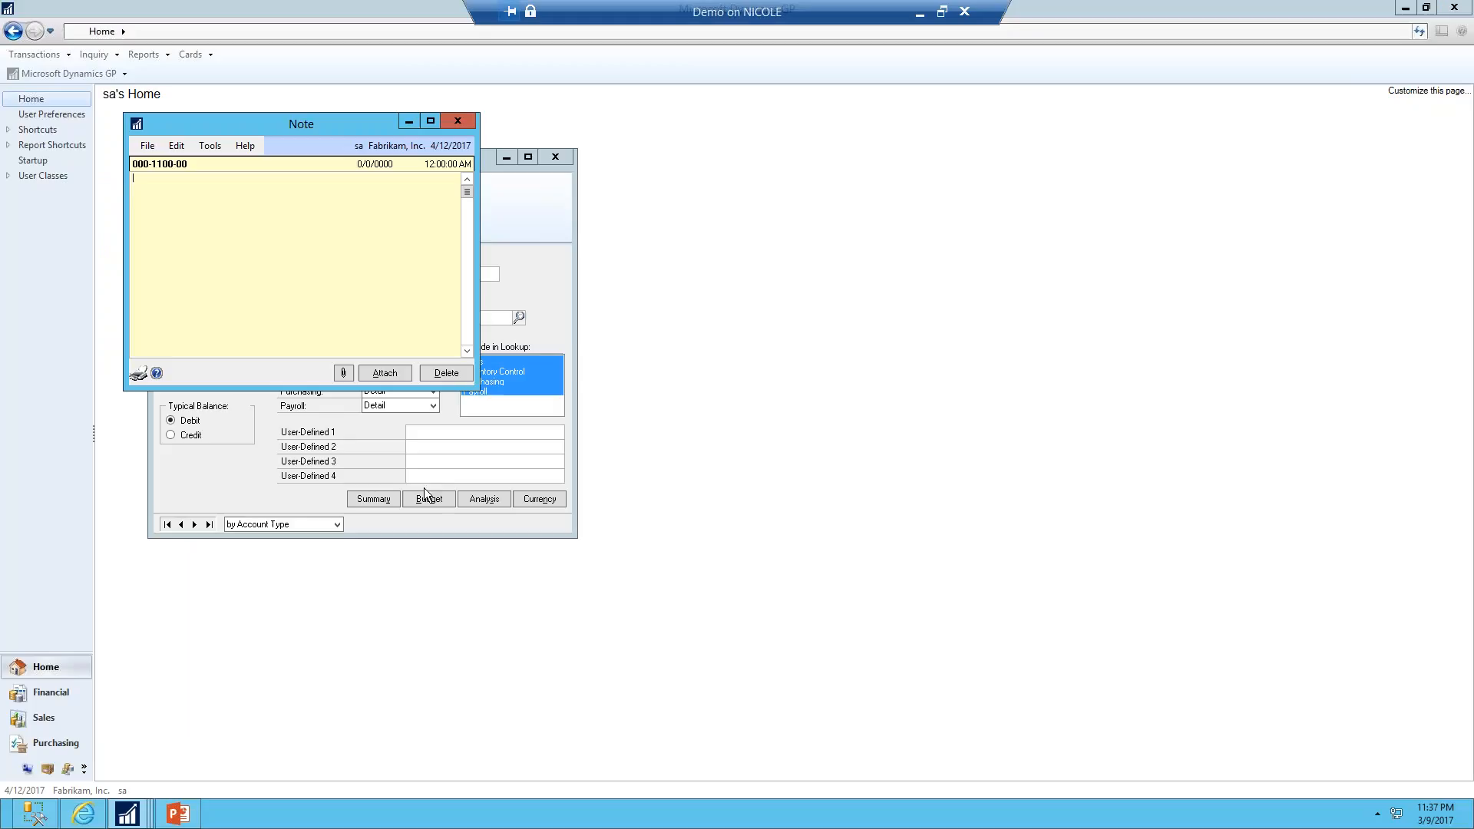
type("this iss my demo note")
left_click(391, 375)
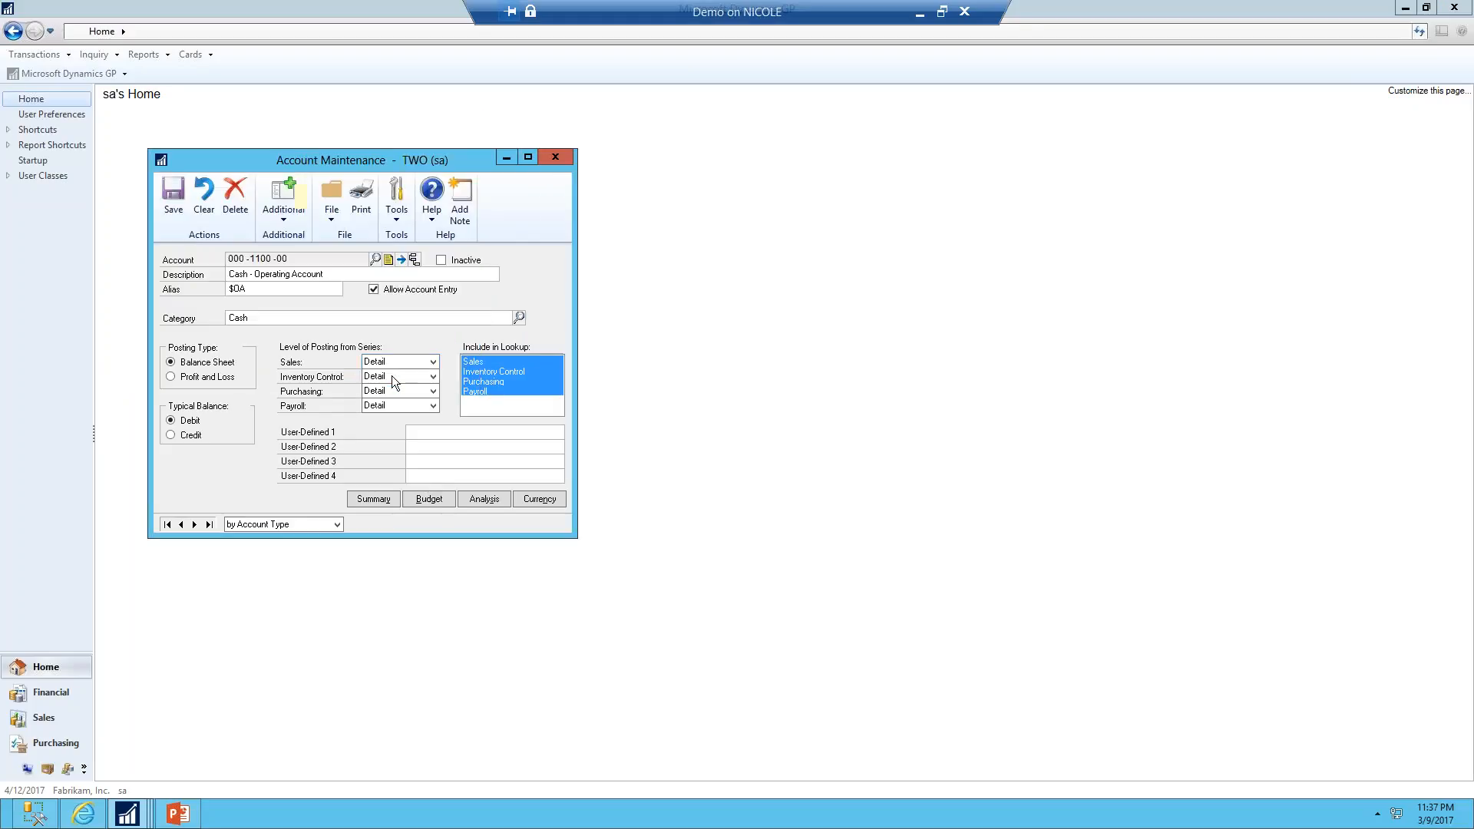
left_click(169, 213)
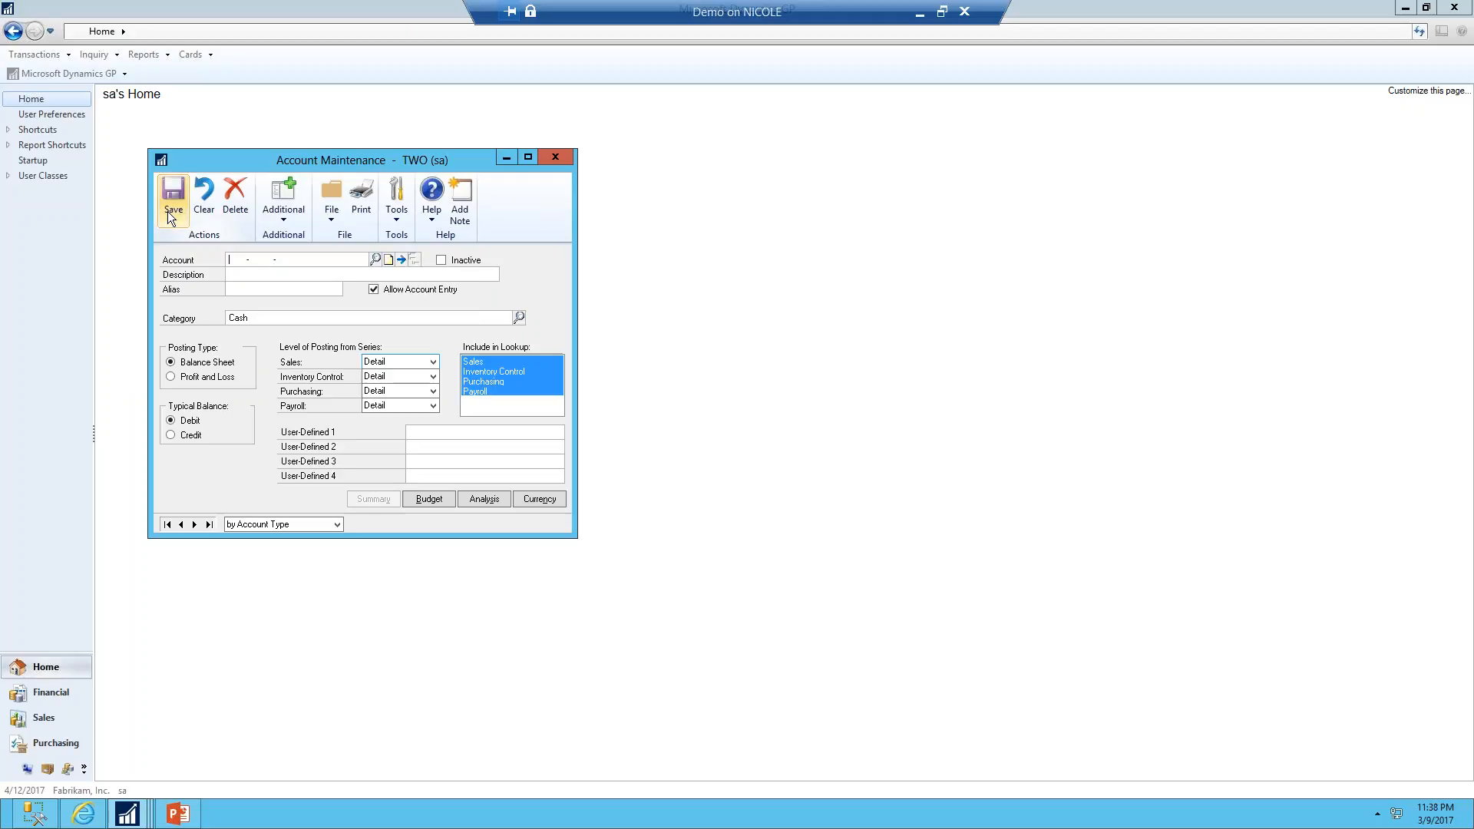
left_click(554, 157)
Open the Accounts SmartList and add the Note Index column to it
mouse_move(137, 818)
left_click(610, 740)
left_click(99, 204)
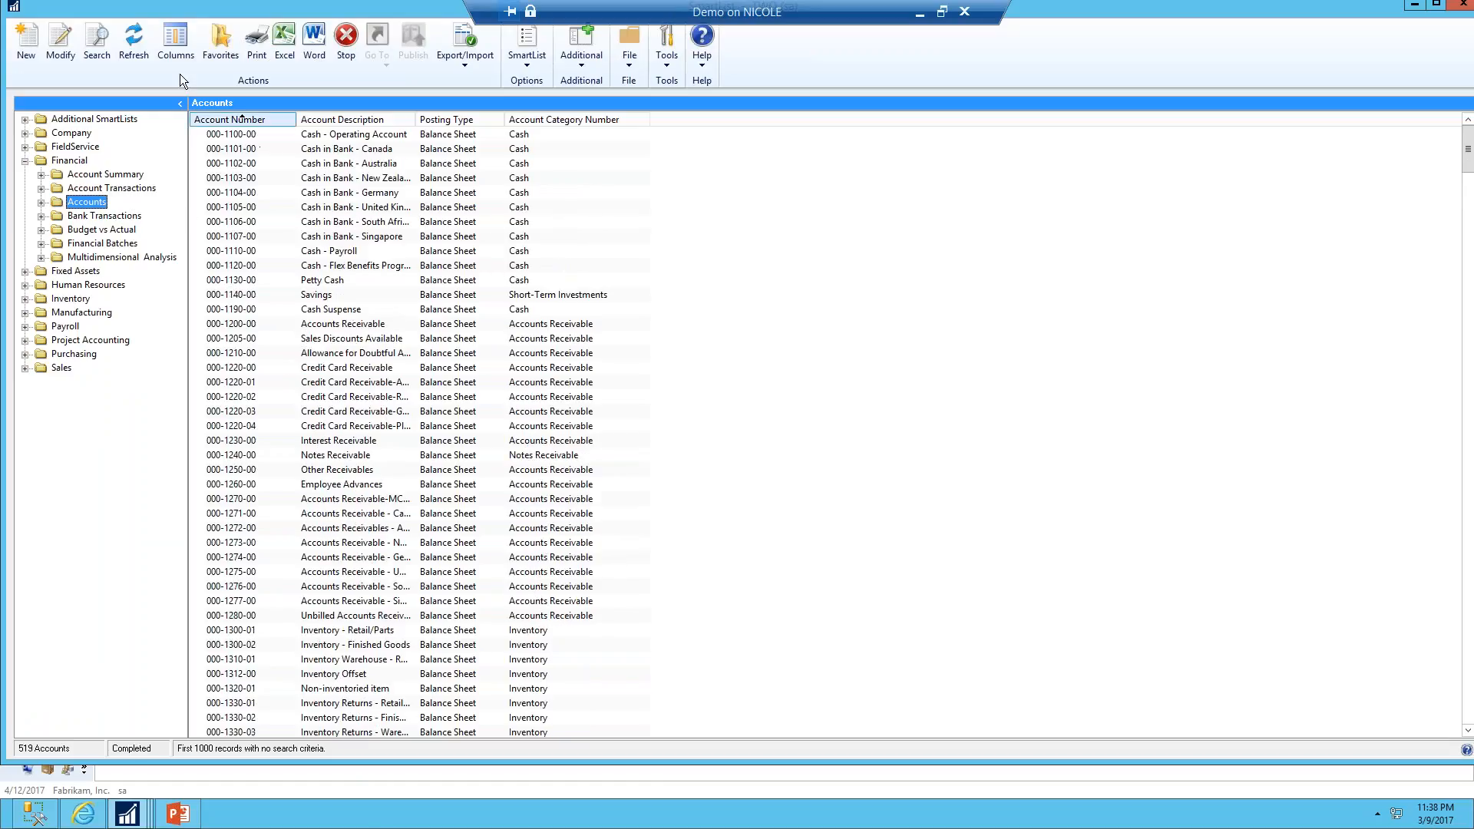
left_click(175, 42)
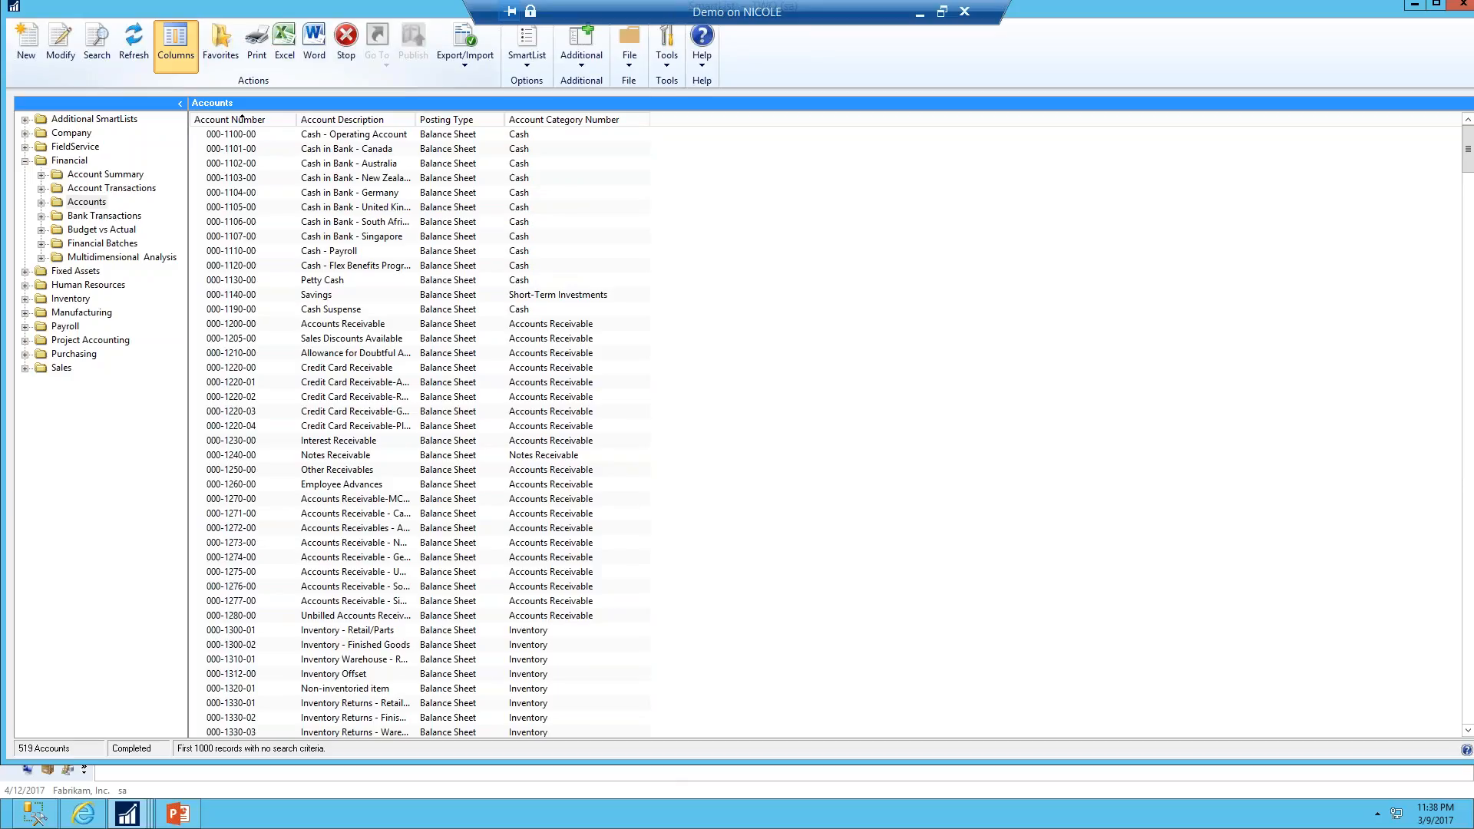
left_click(590, 492)
left_click(653, 458)
left_click(795, 496)
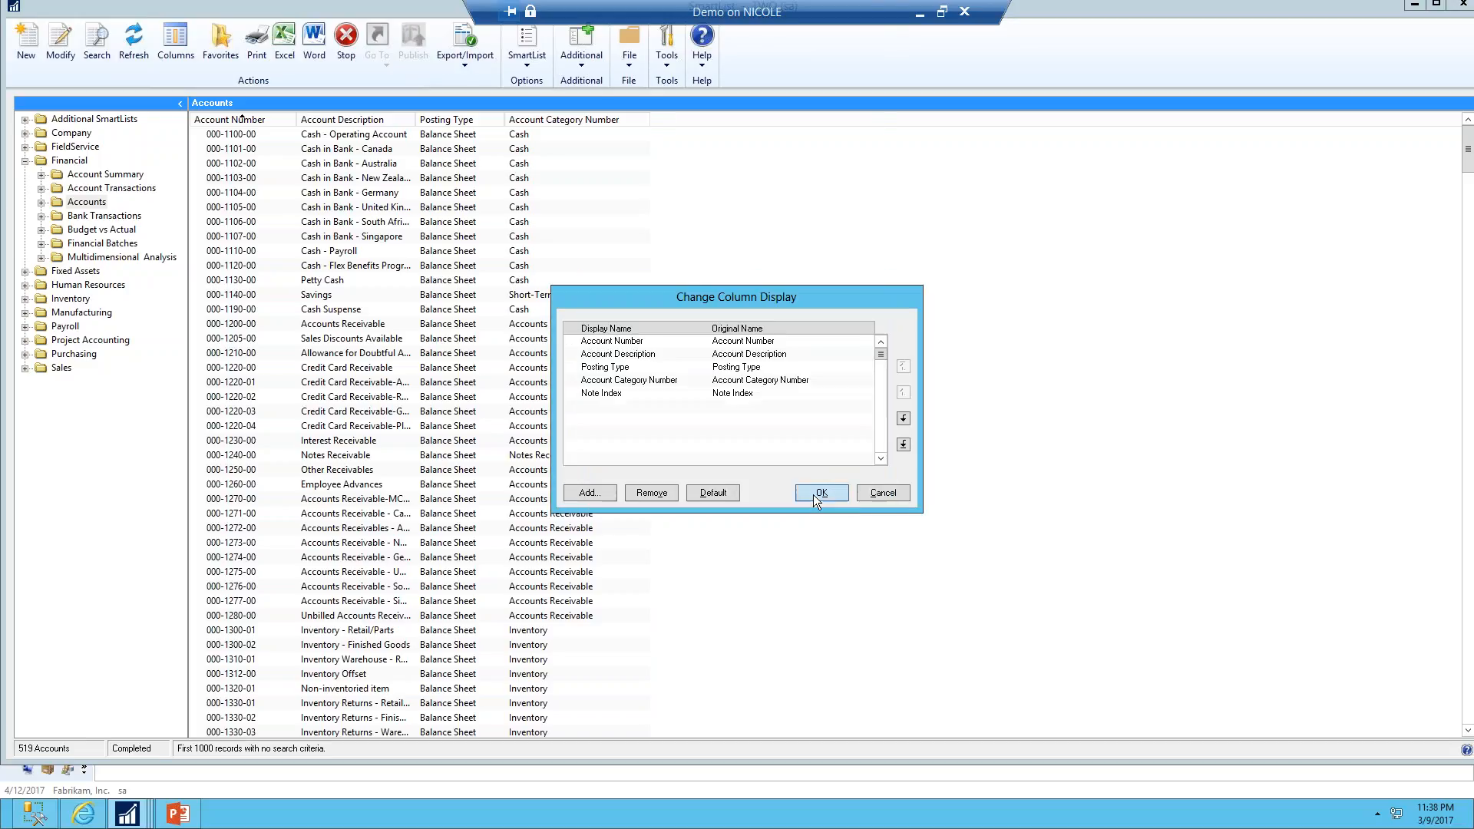
left_click(813, 495)
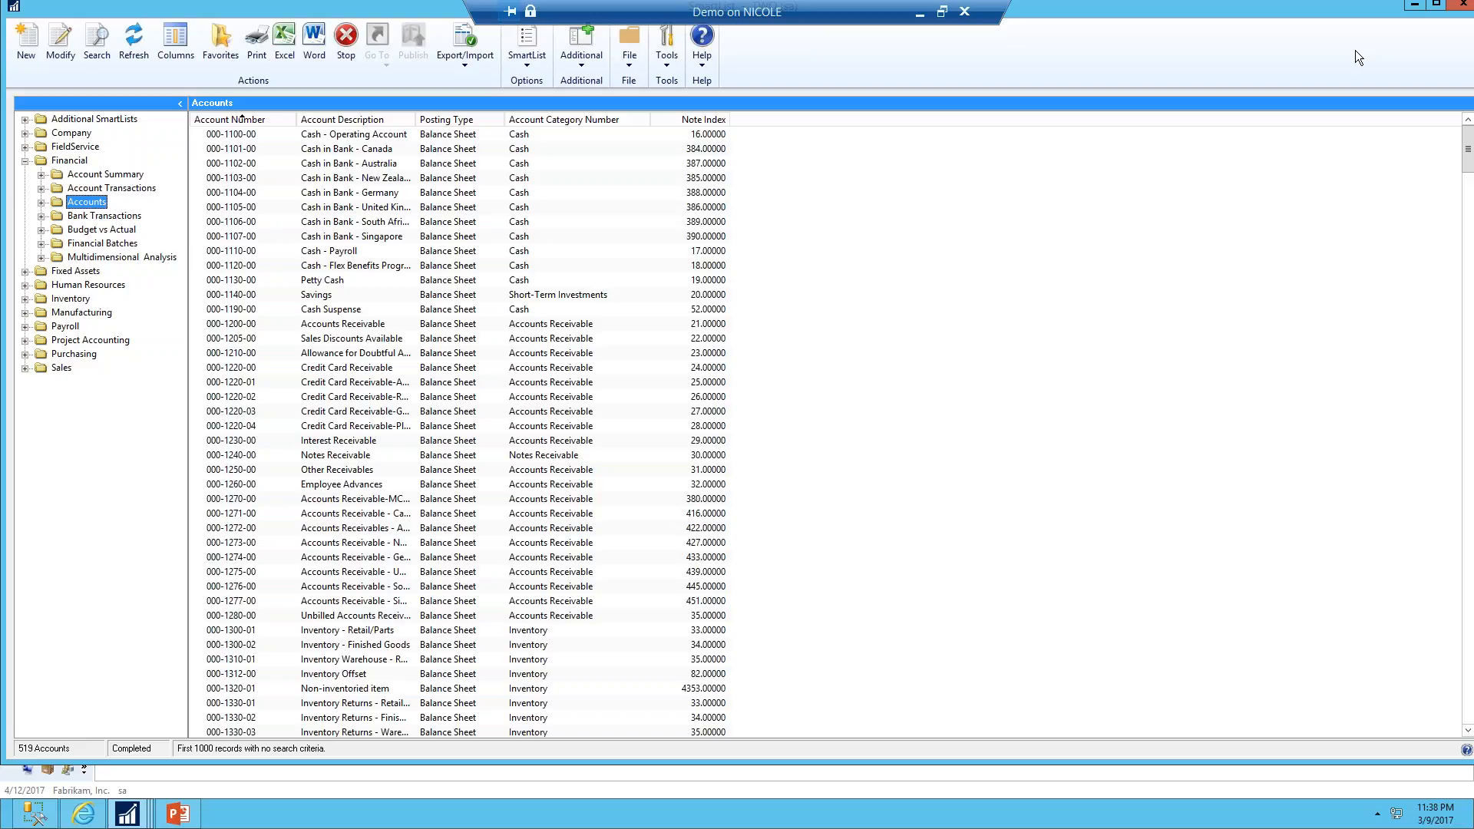
Open the Accounts SmartList in SmartList Builder and sort its fields by display name
left_click(62, 43)
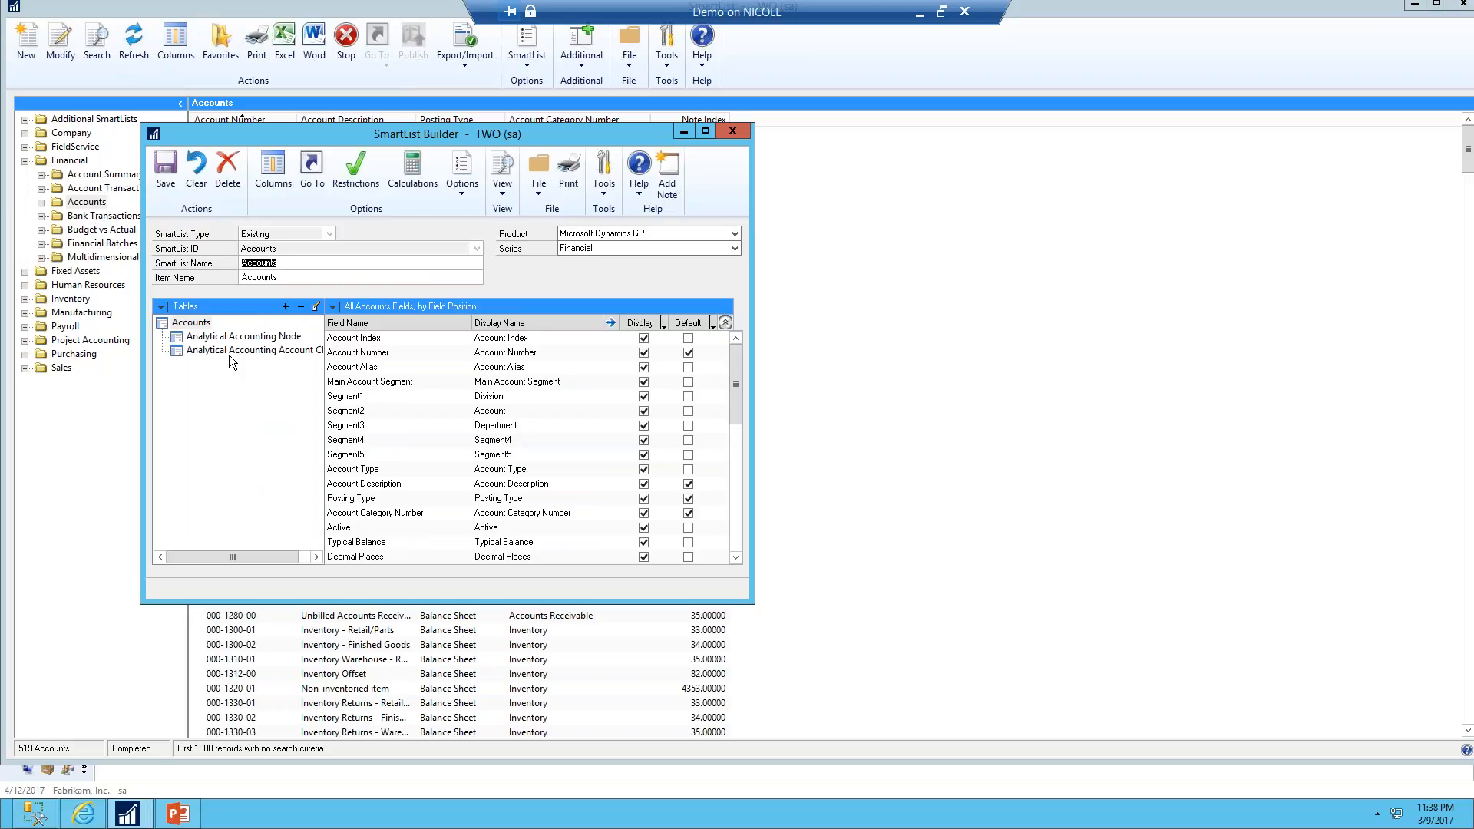
left_click(333, 307)
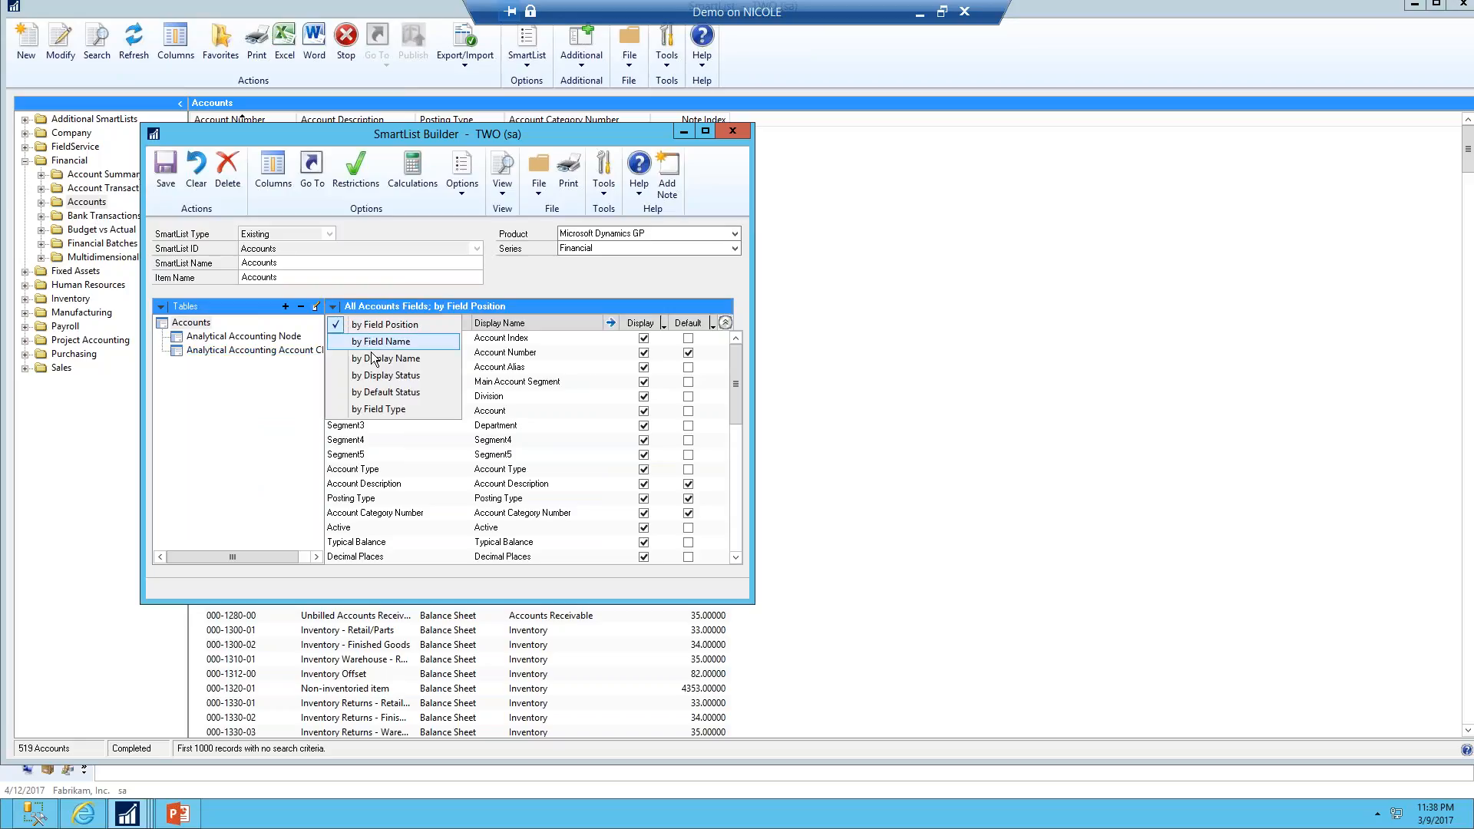
left_click(374, 358)
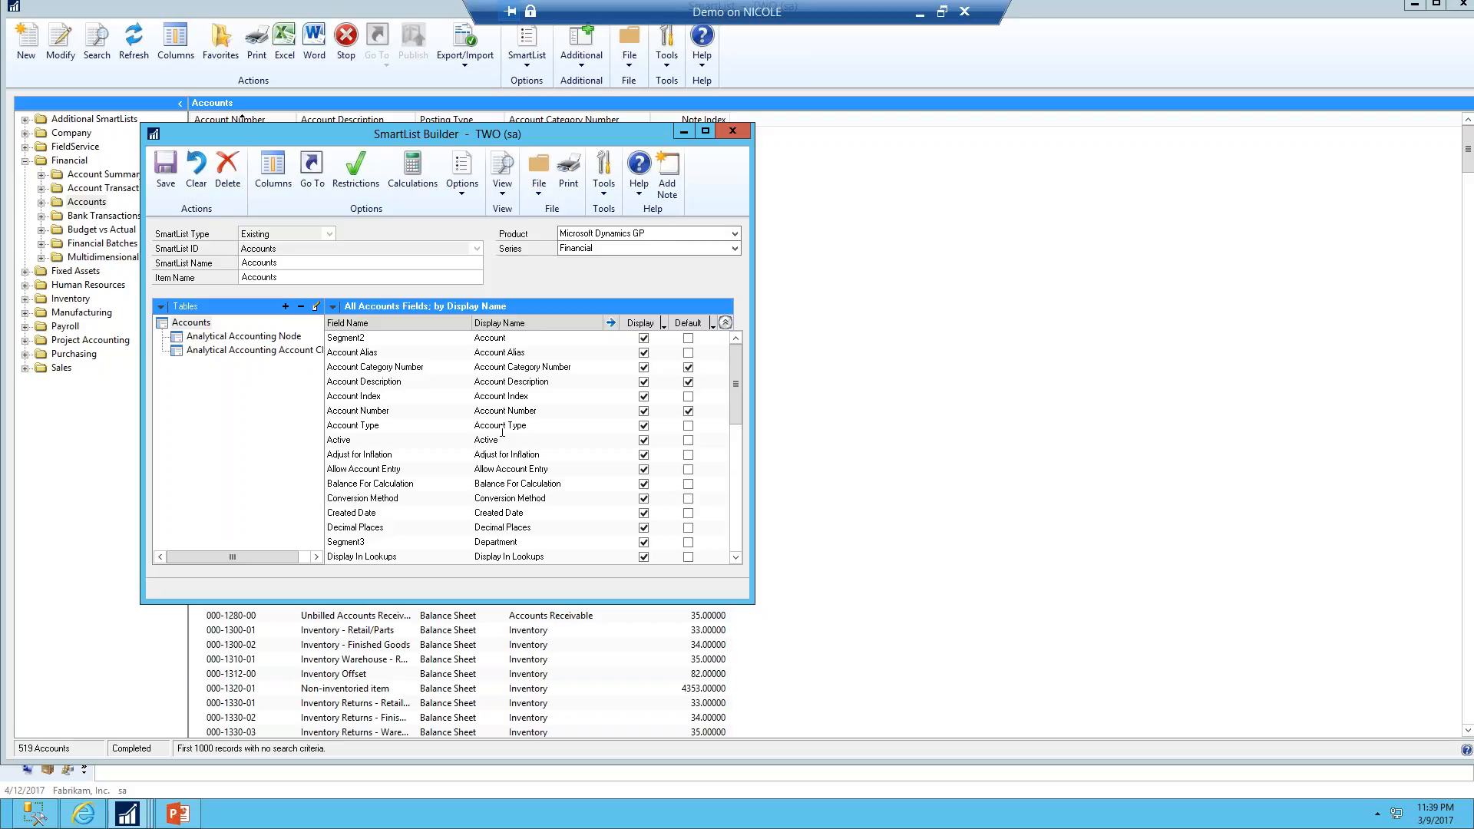
Set the Note Index field to display as Note showing the note text, as a default column, and save its field options
left_click(334, 307)
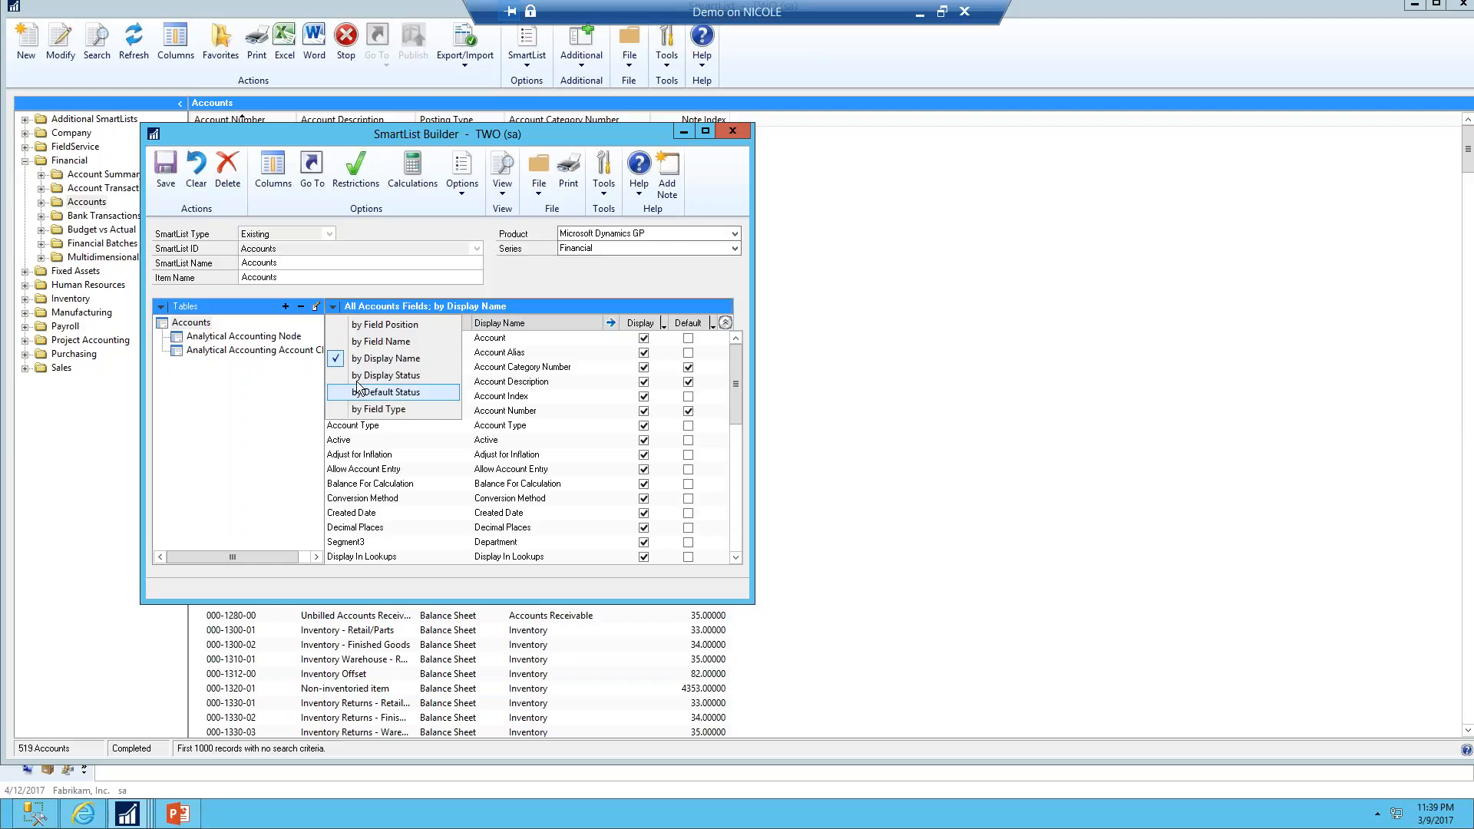
left_click(497, 330)
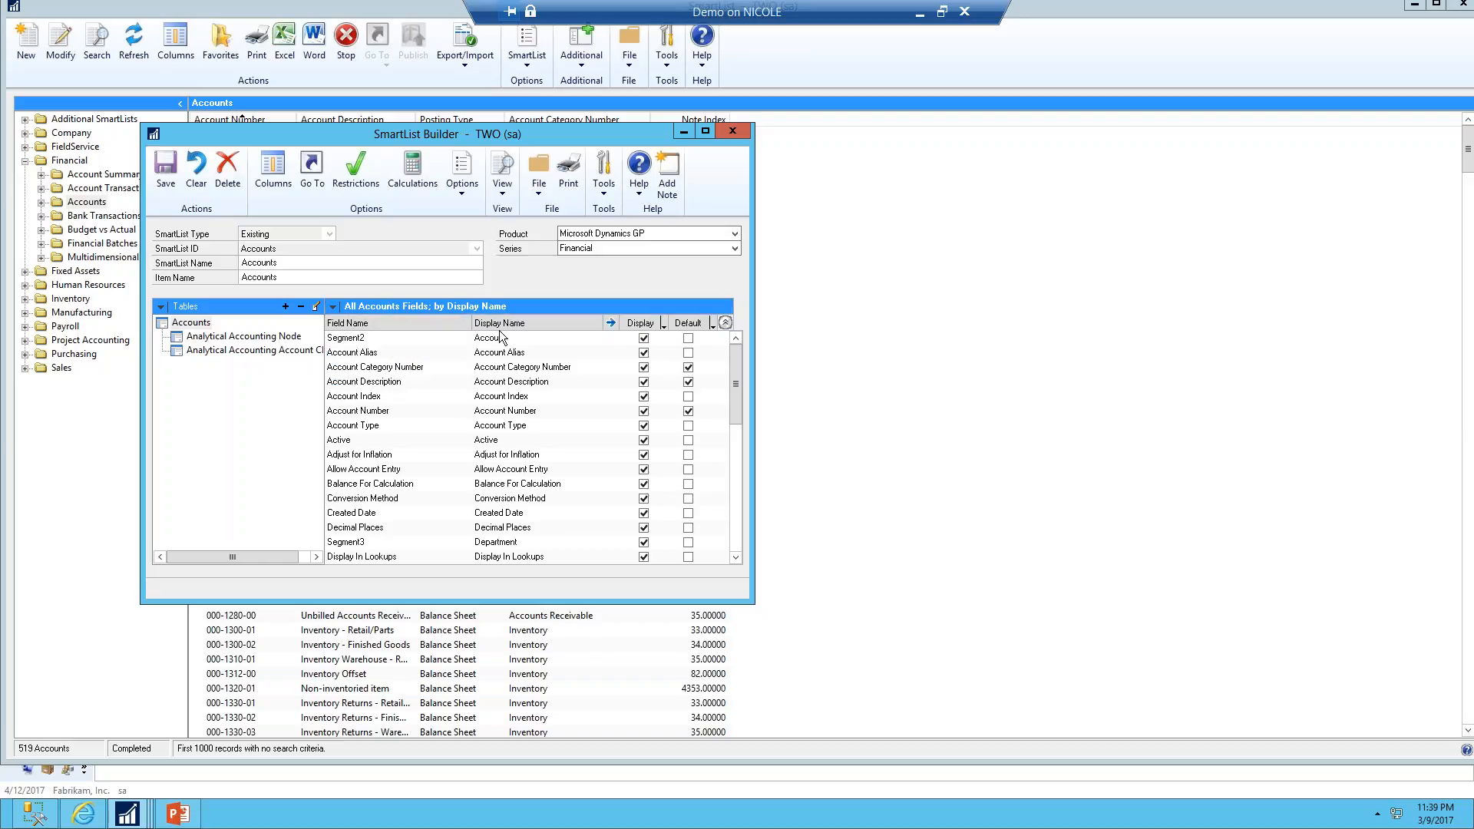
left_click(734, 531)
double_click(687, 455)
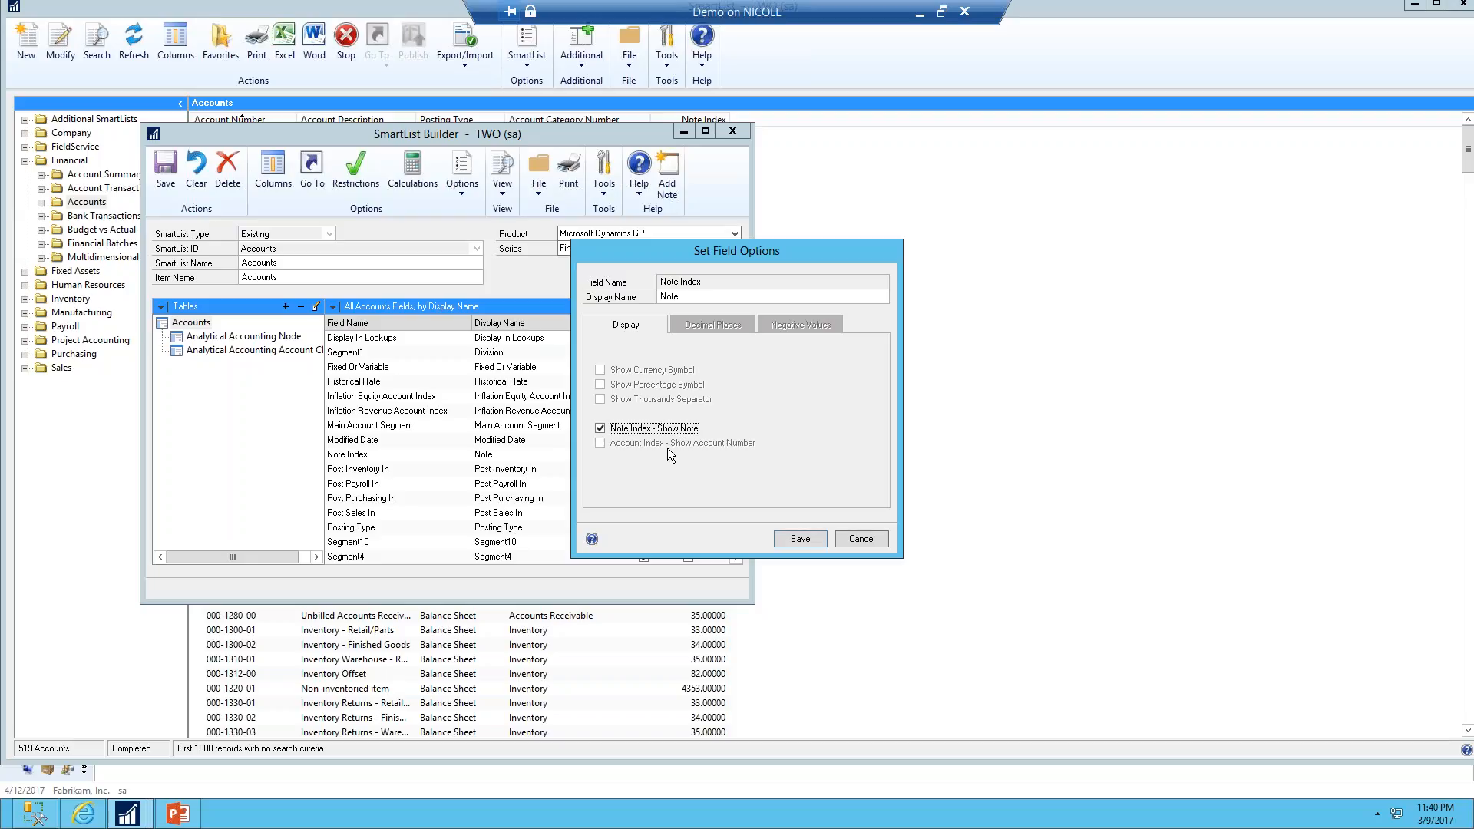
left_click(800, 539)
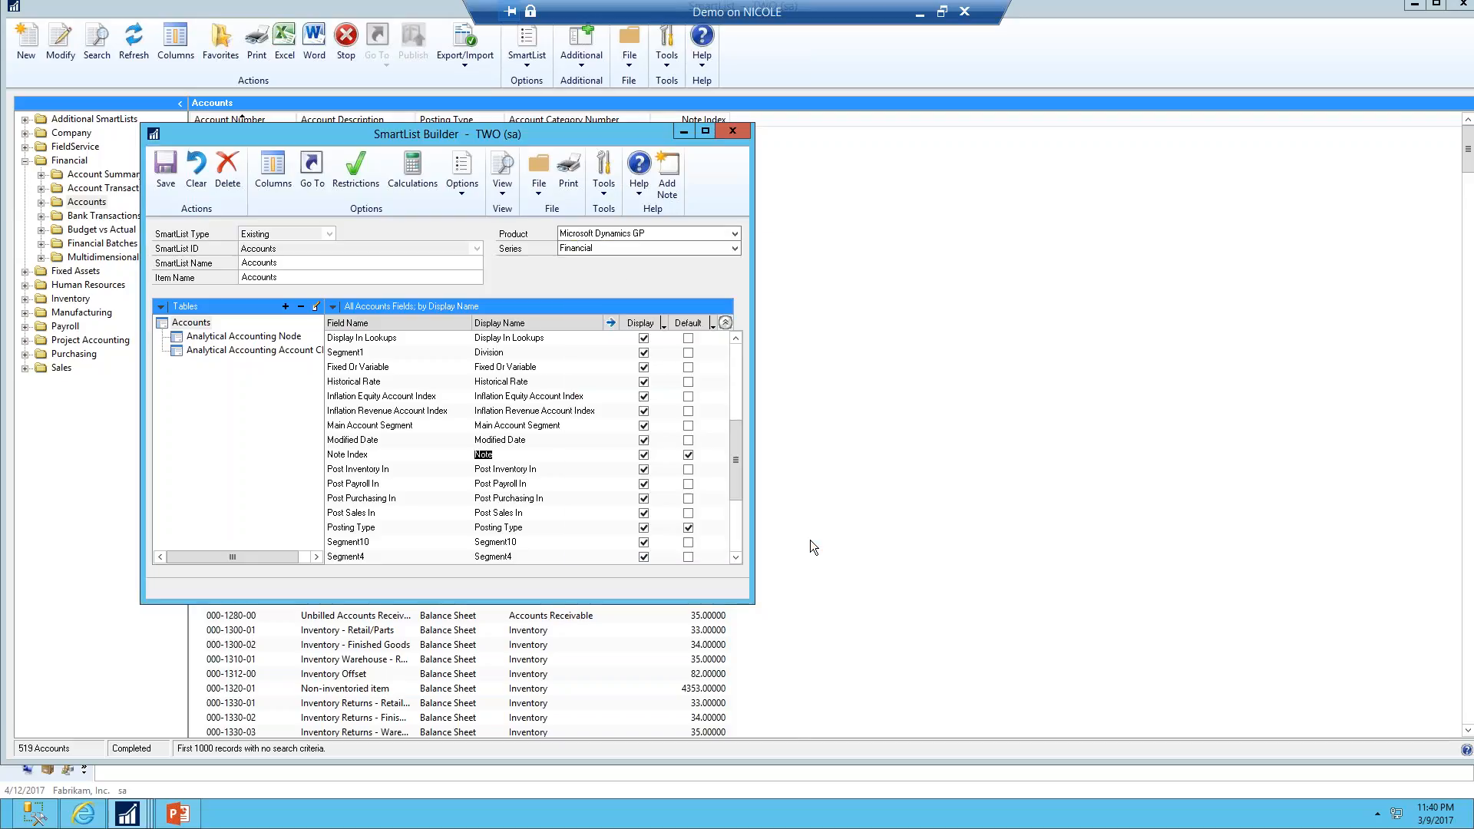
Save the modified Accounts SmartList, reopen the Accounts SmartList and widen its Note column
left_click(166, 175)
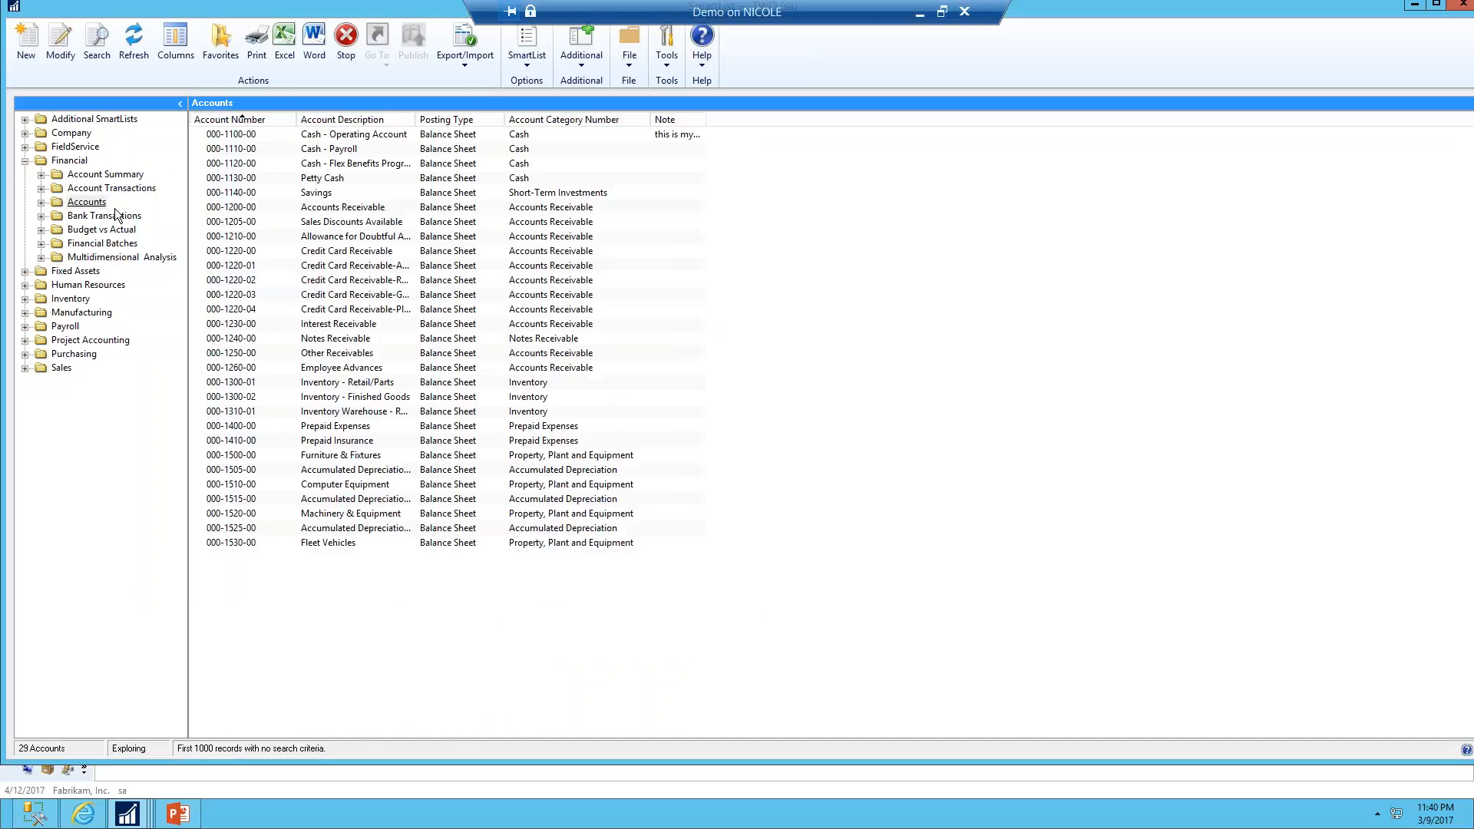
left_click(87, 203)
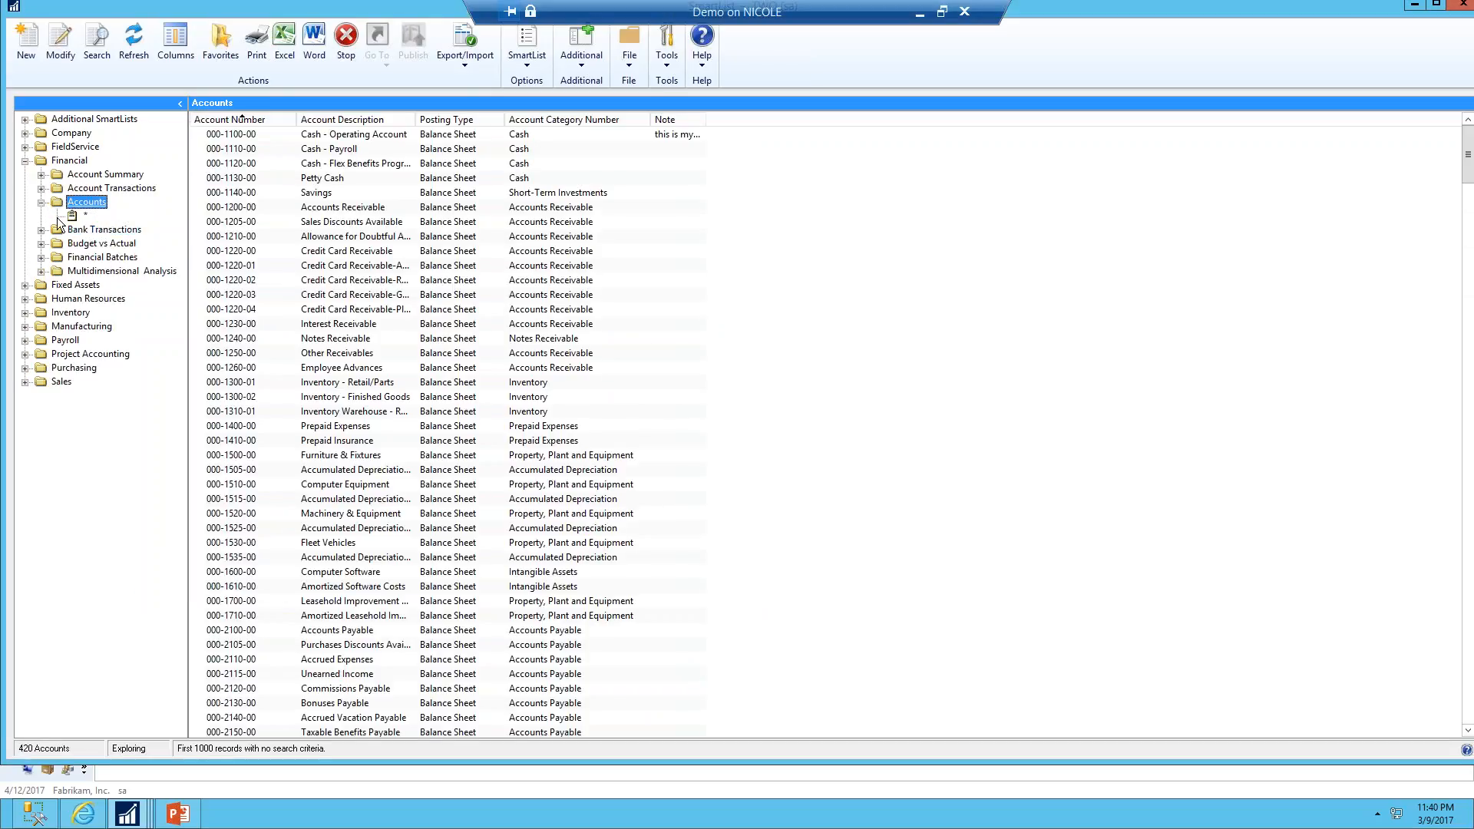
left_click_drag(706, 113, 825, 113)
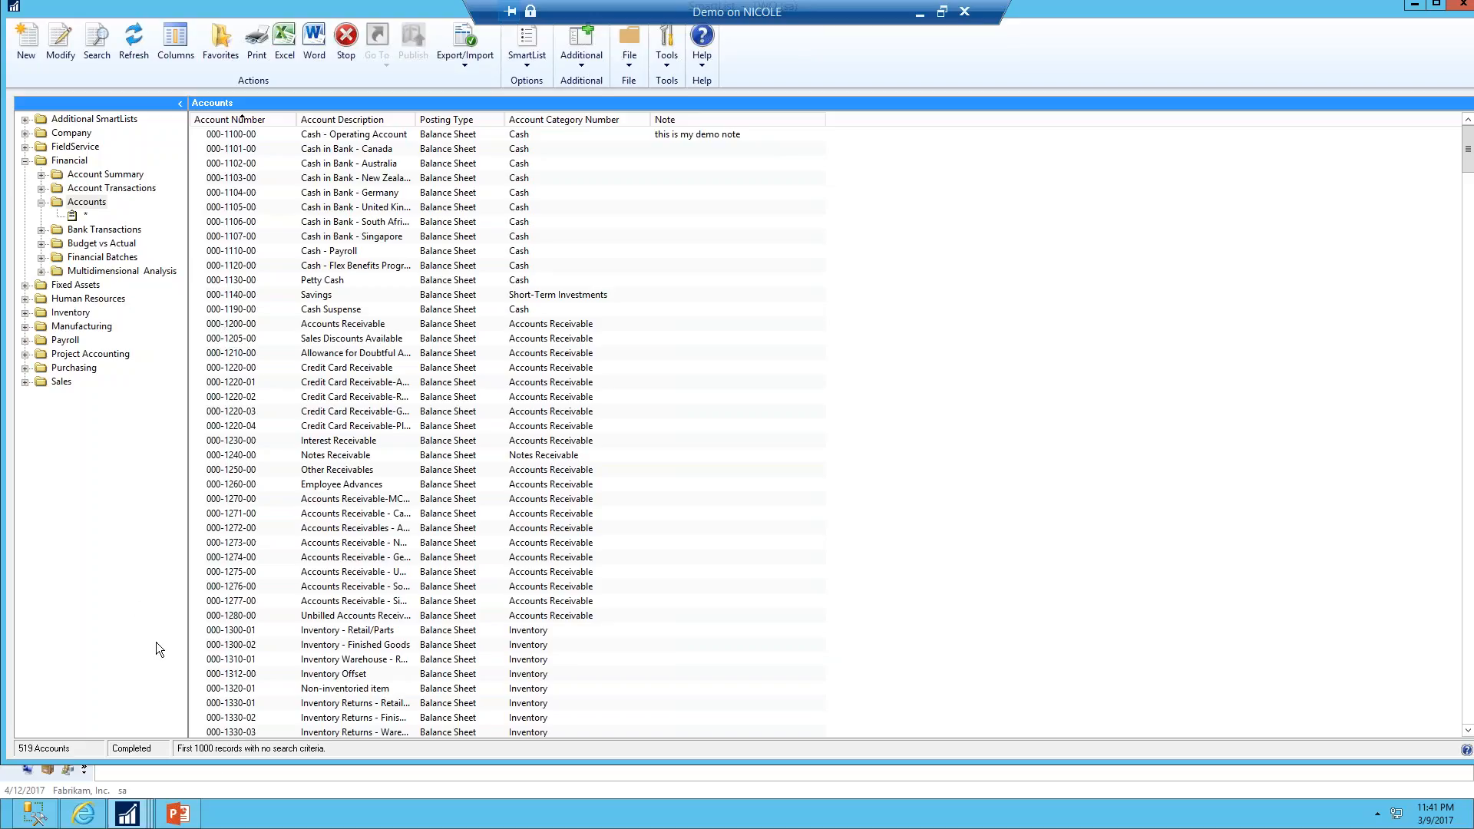
Collapse the Financial SmartList folder, then switch to PowerPoint and advance the slideshow to the next slide
left_click(24, 162)
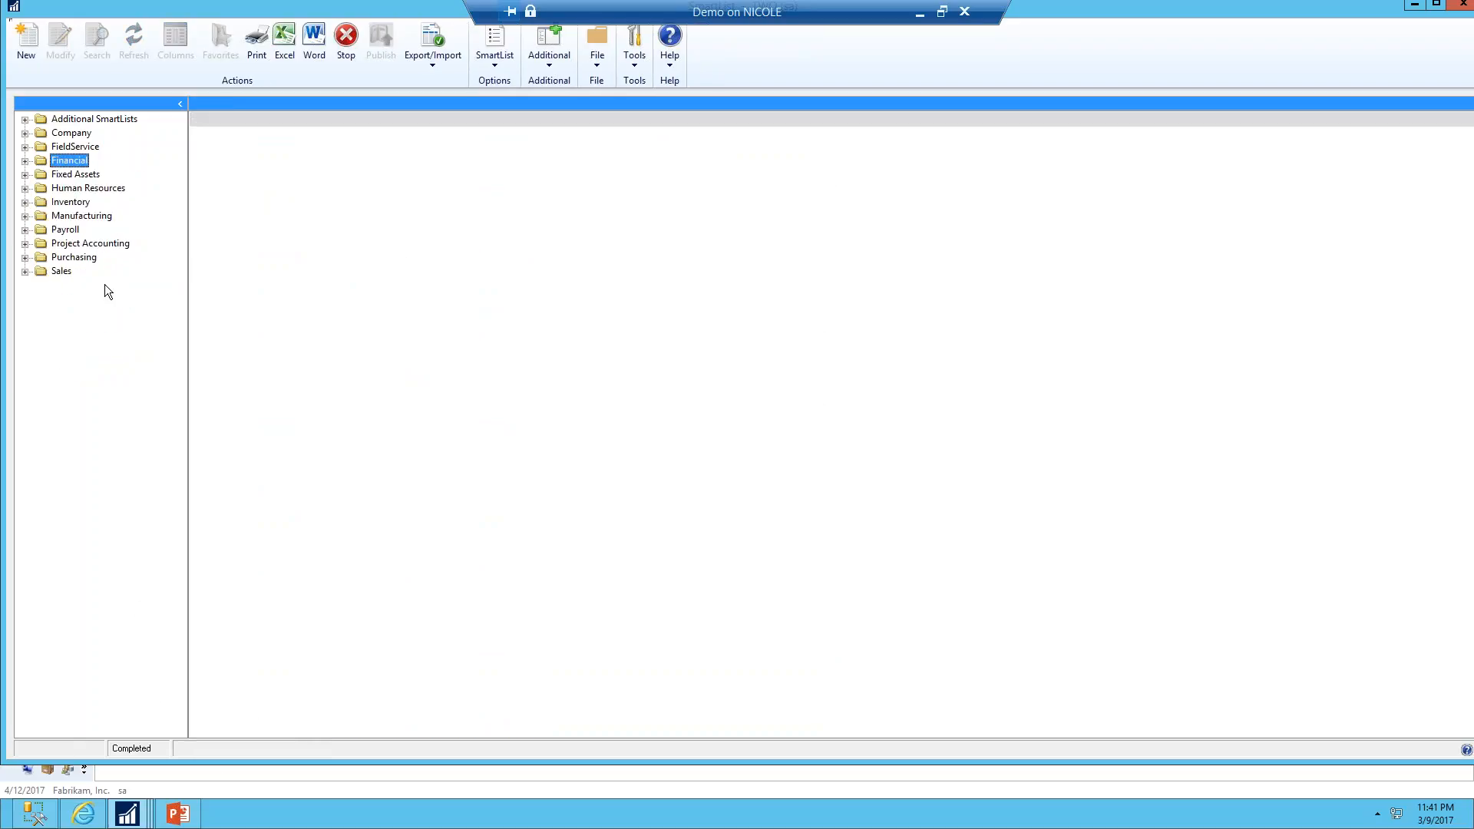
left_click(178, 814)
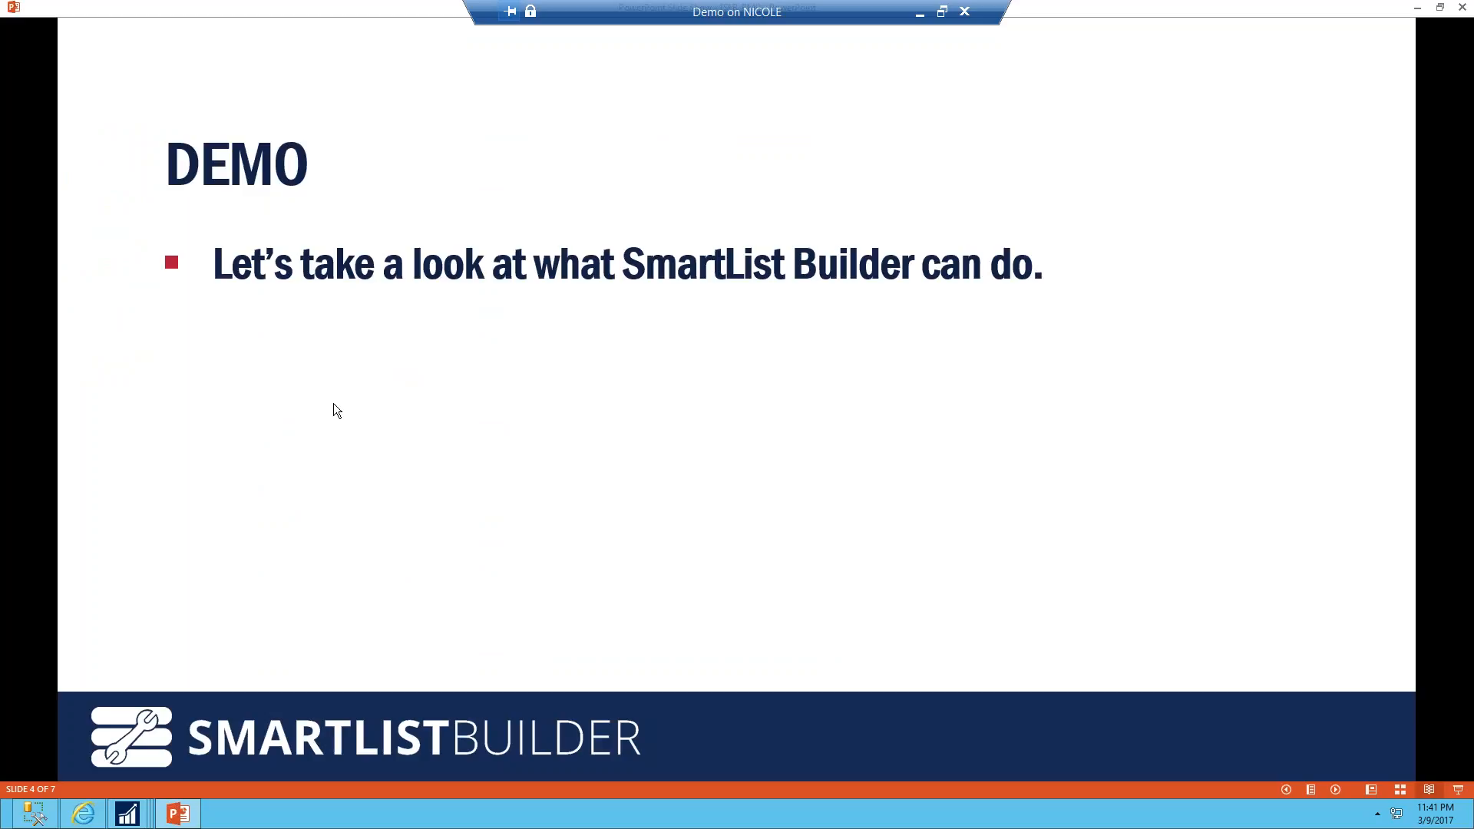
key("Right")
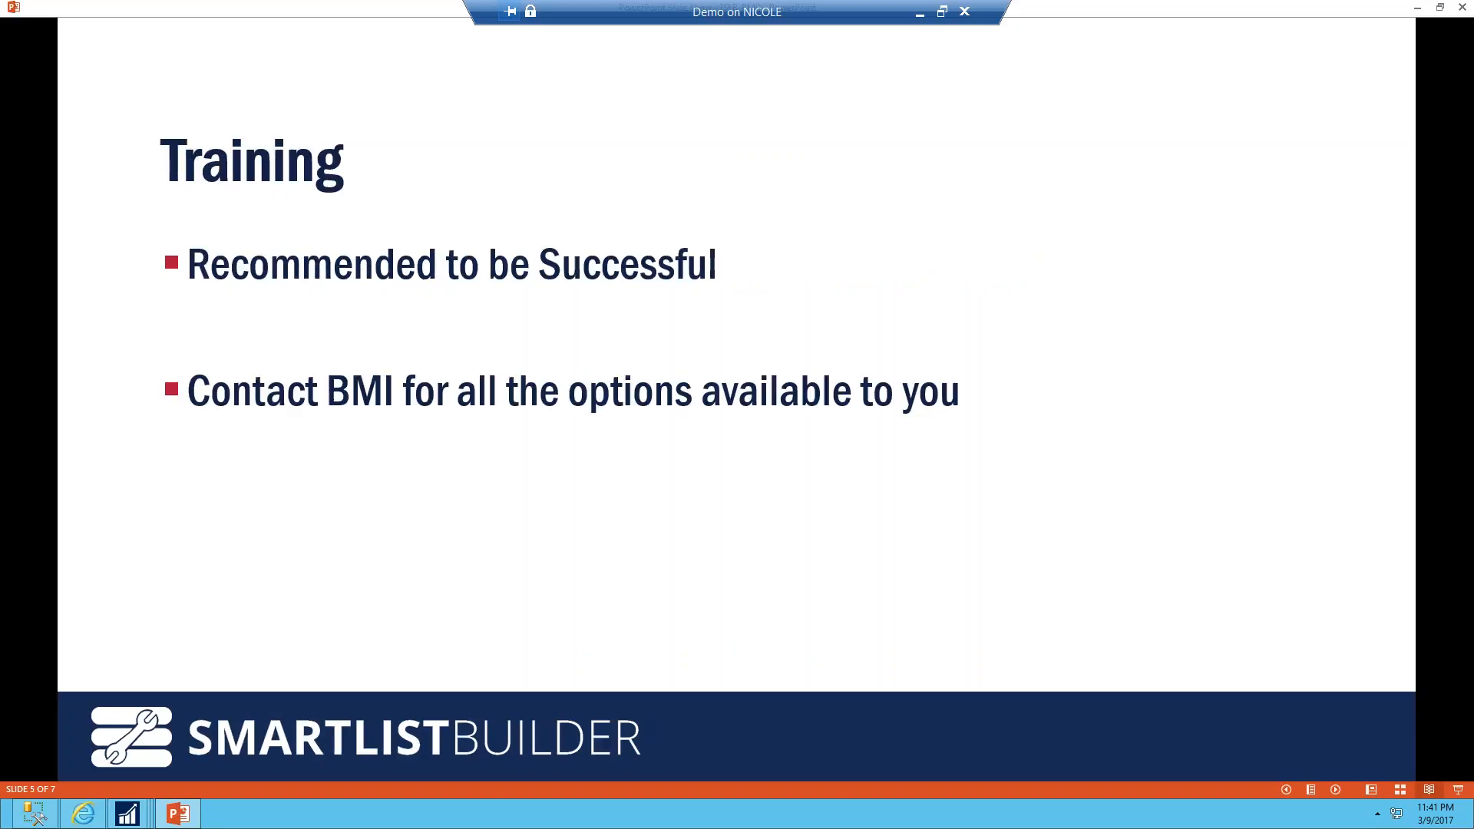
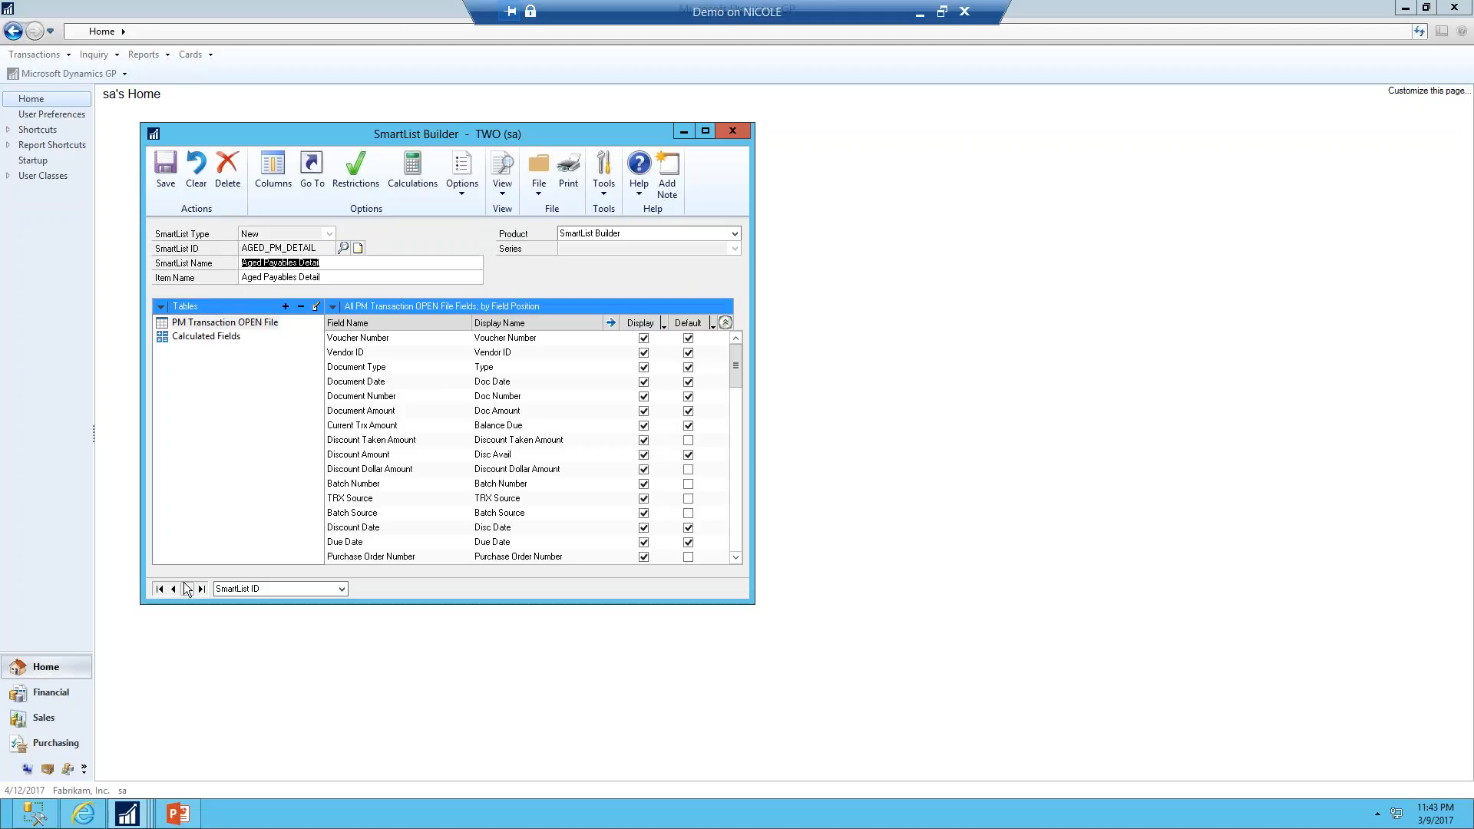
Move to the Aged Payables Summary SmartList and open the PM Vendor Master File table link to review its Link Method options
left_click(187, 589)
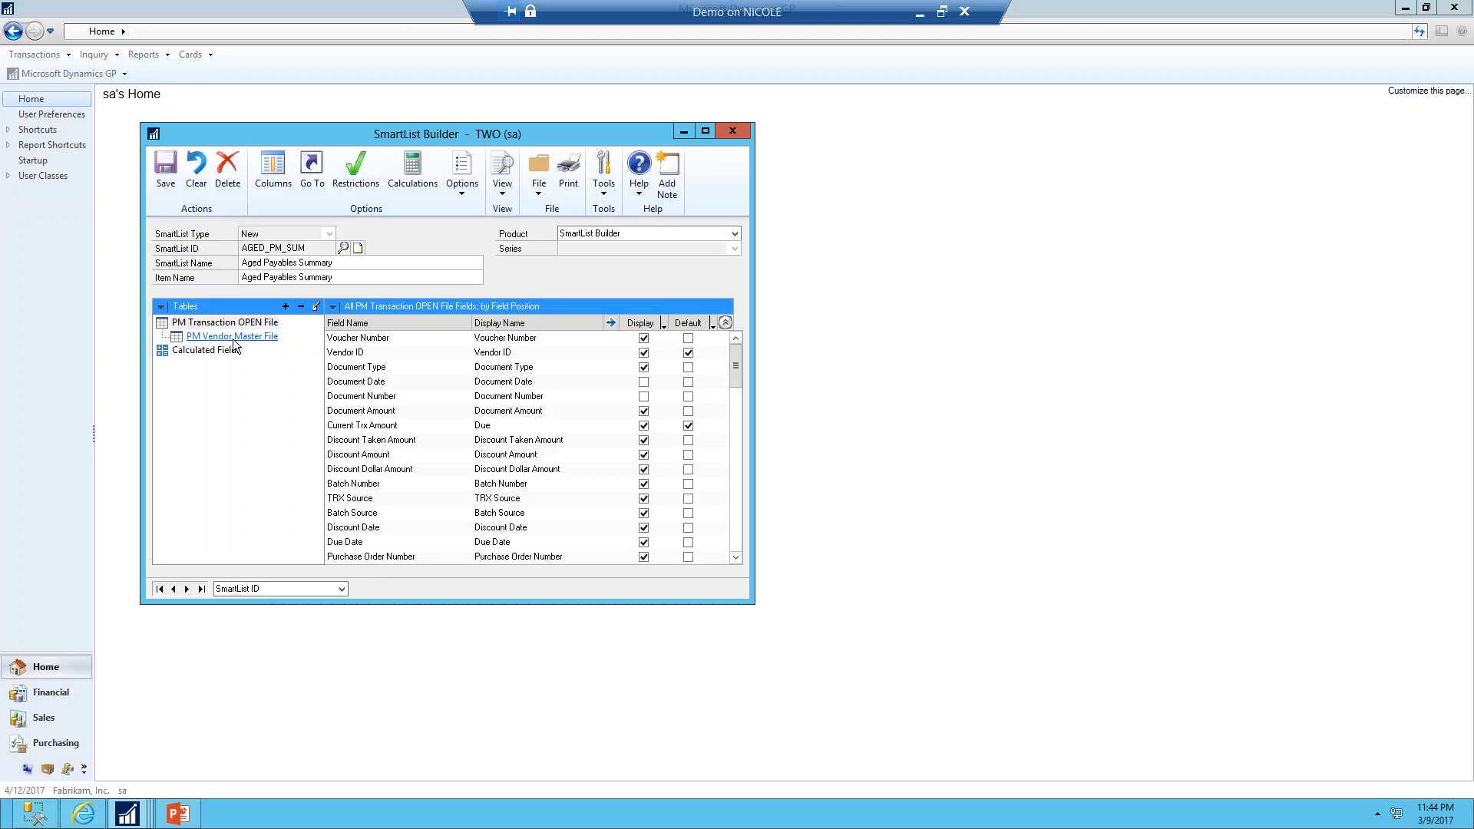
left_click(234, 340)
left_click(733, 369)
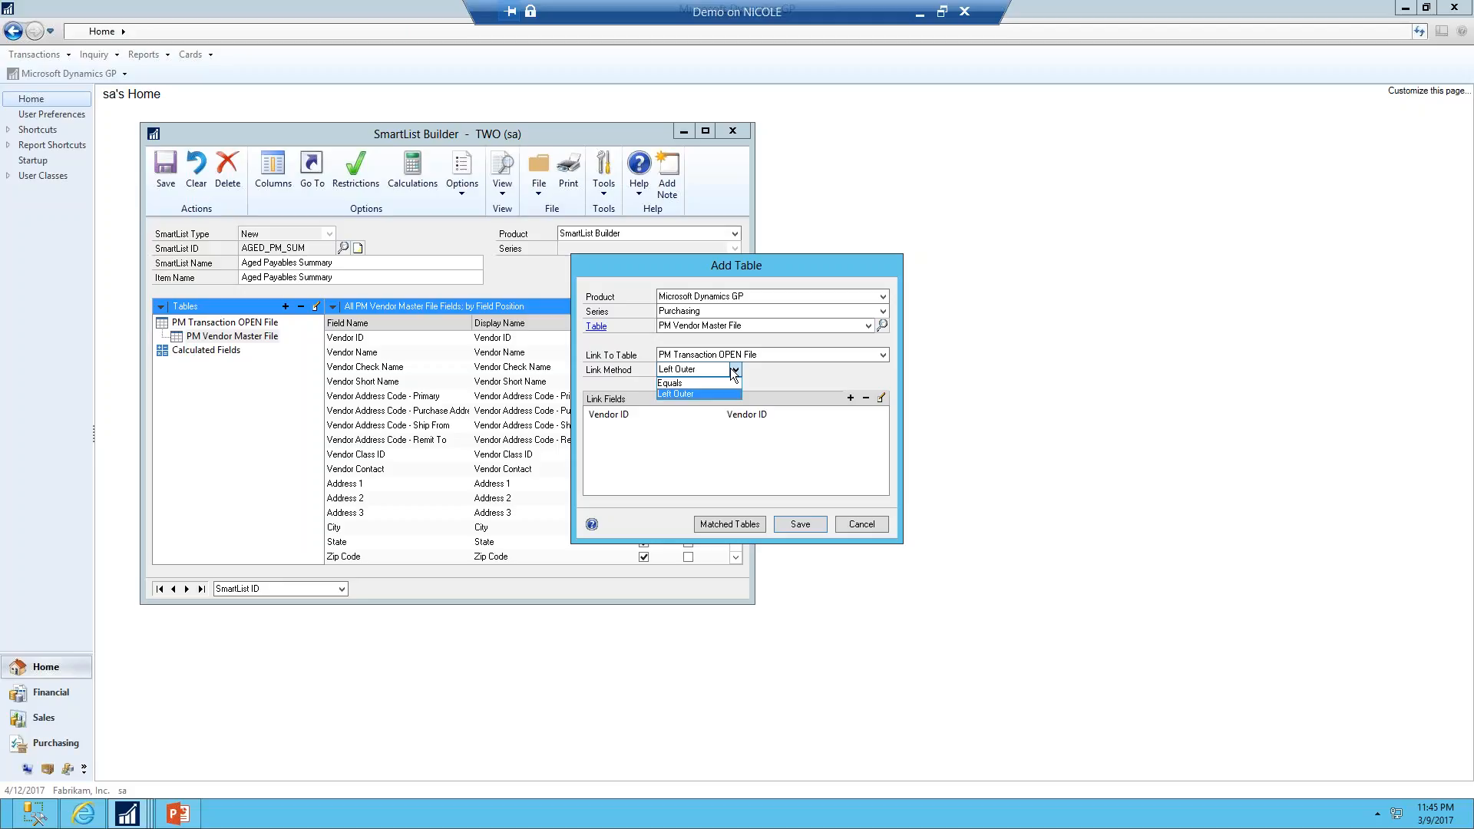
Switch to the web browser and reload the eonesolutions.com home page
left_click(101, 804)
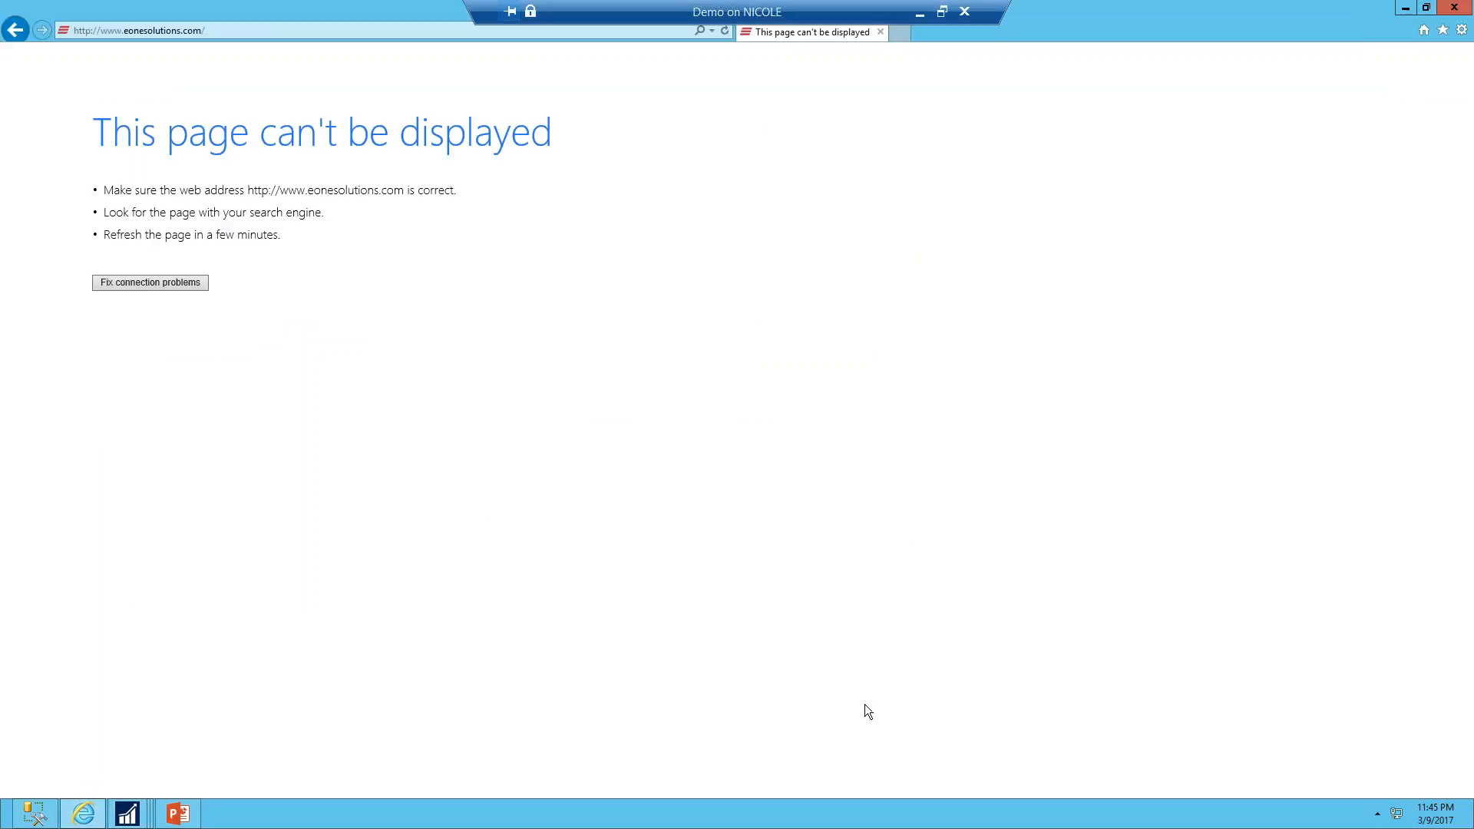
left_click(227, 31)
key("Return")
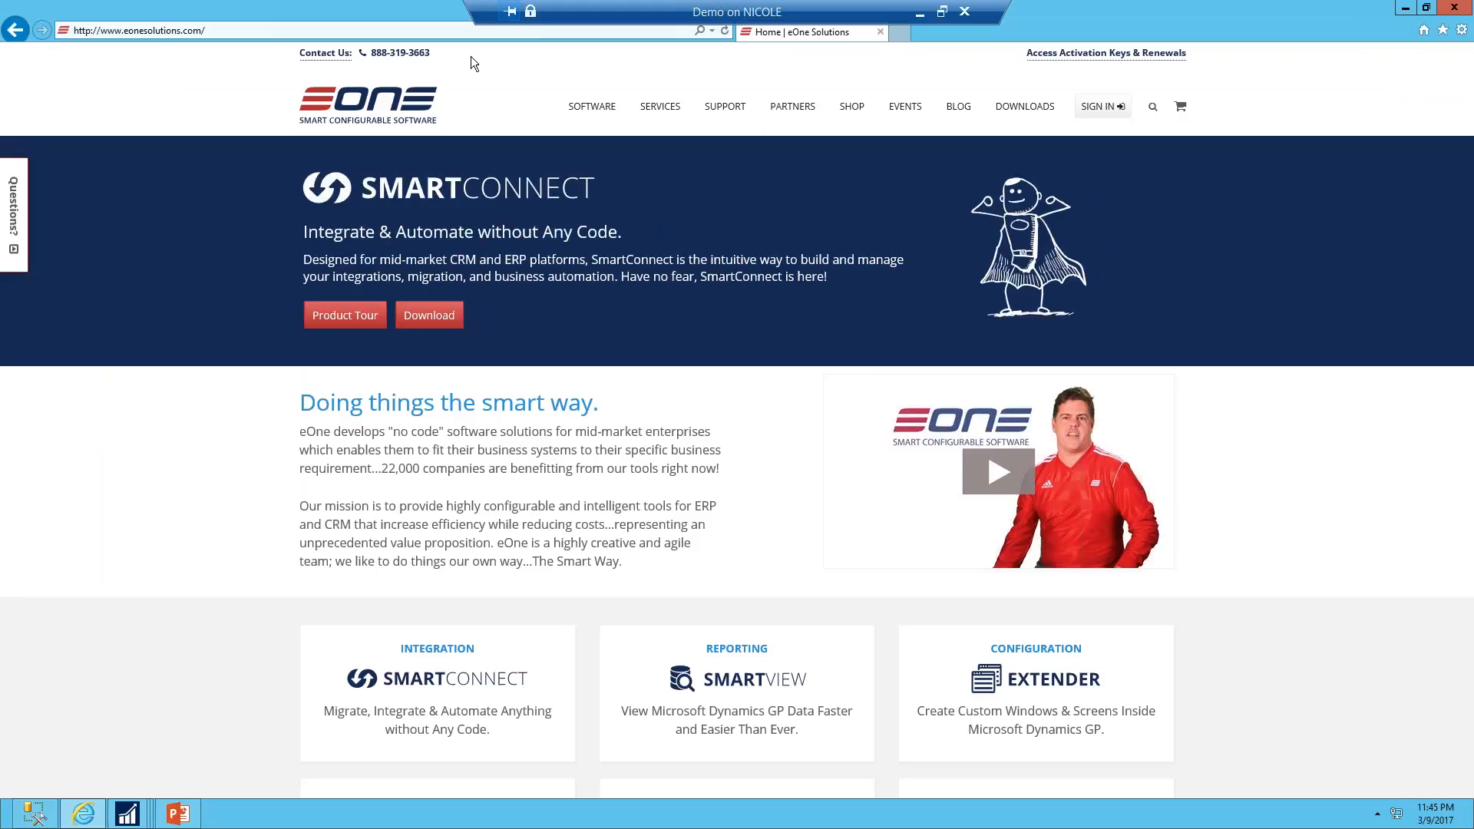
Search the eOne website for "table joins"
left_click(1153, 108)
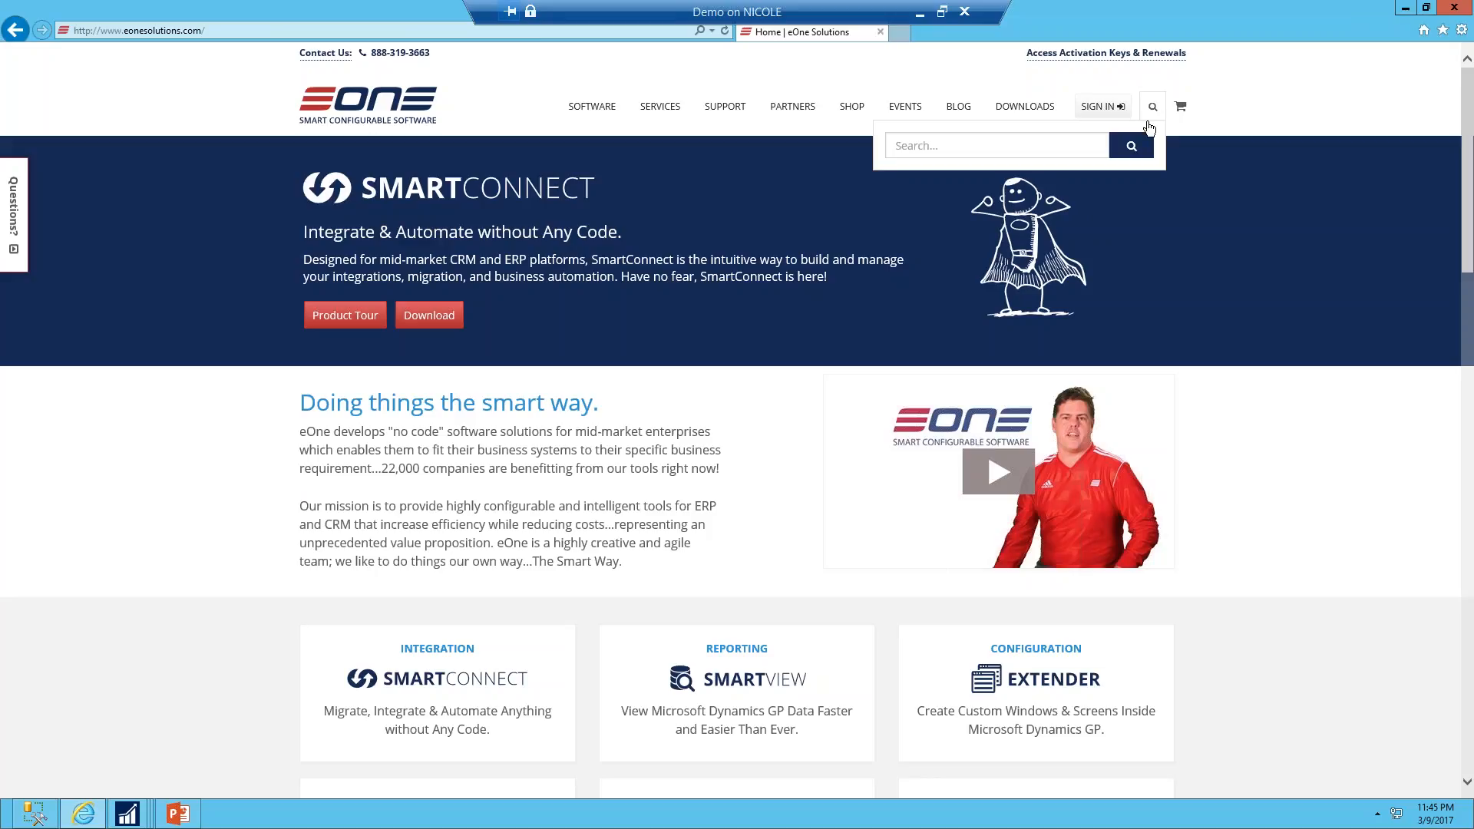
left_click(1095, 142)
type("tabl")
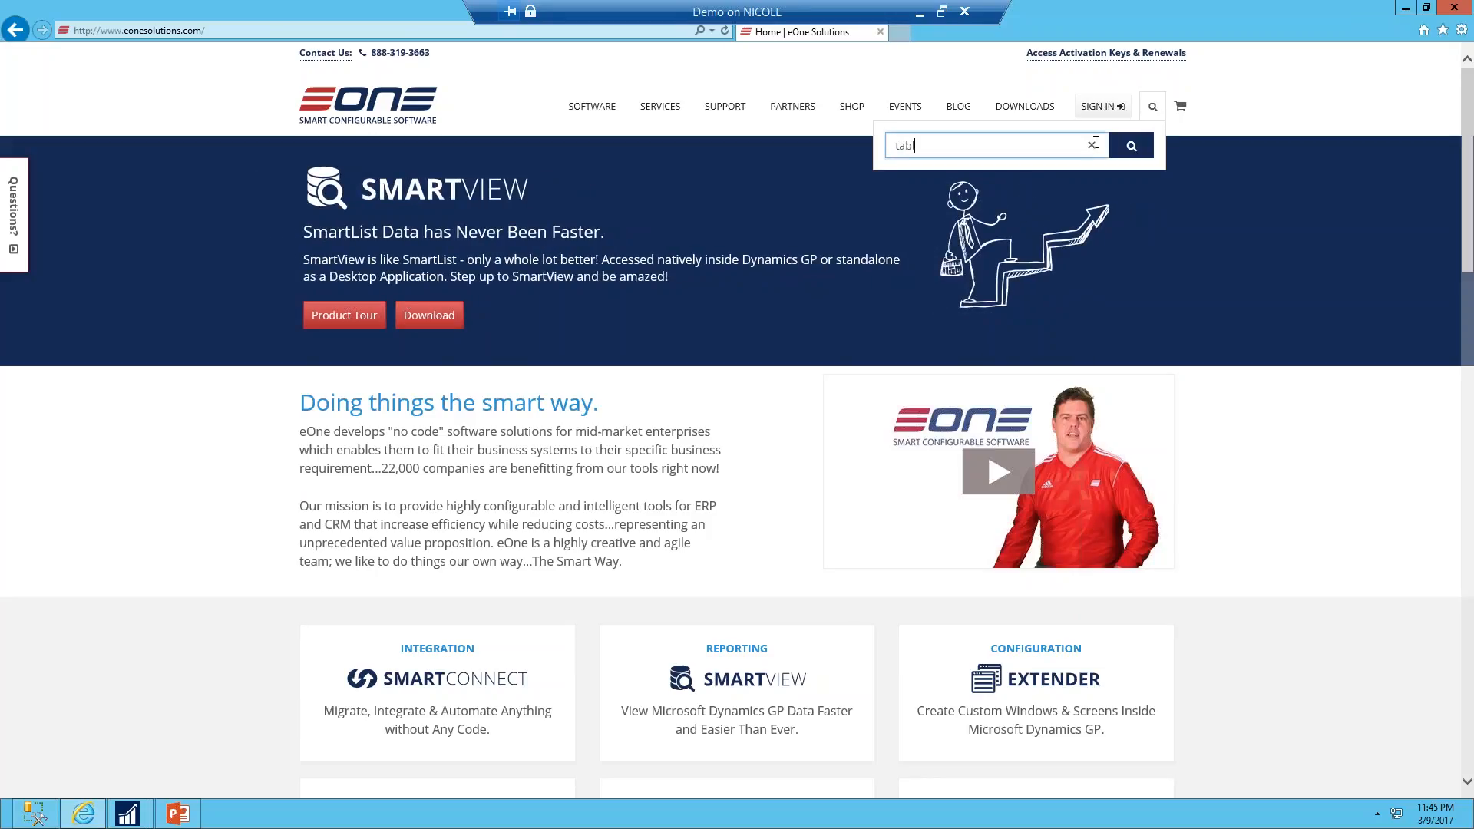
type("e ")
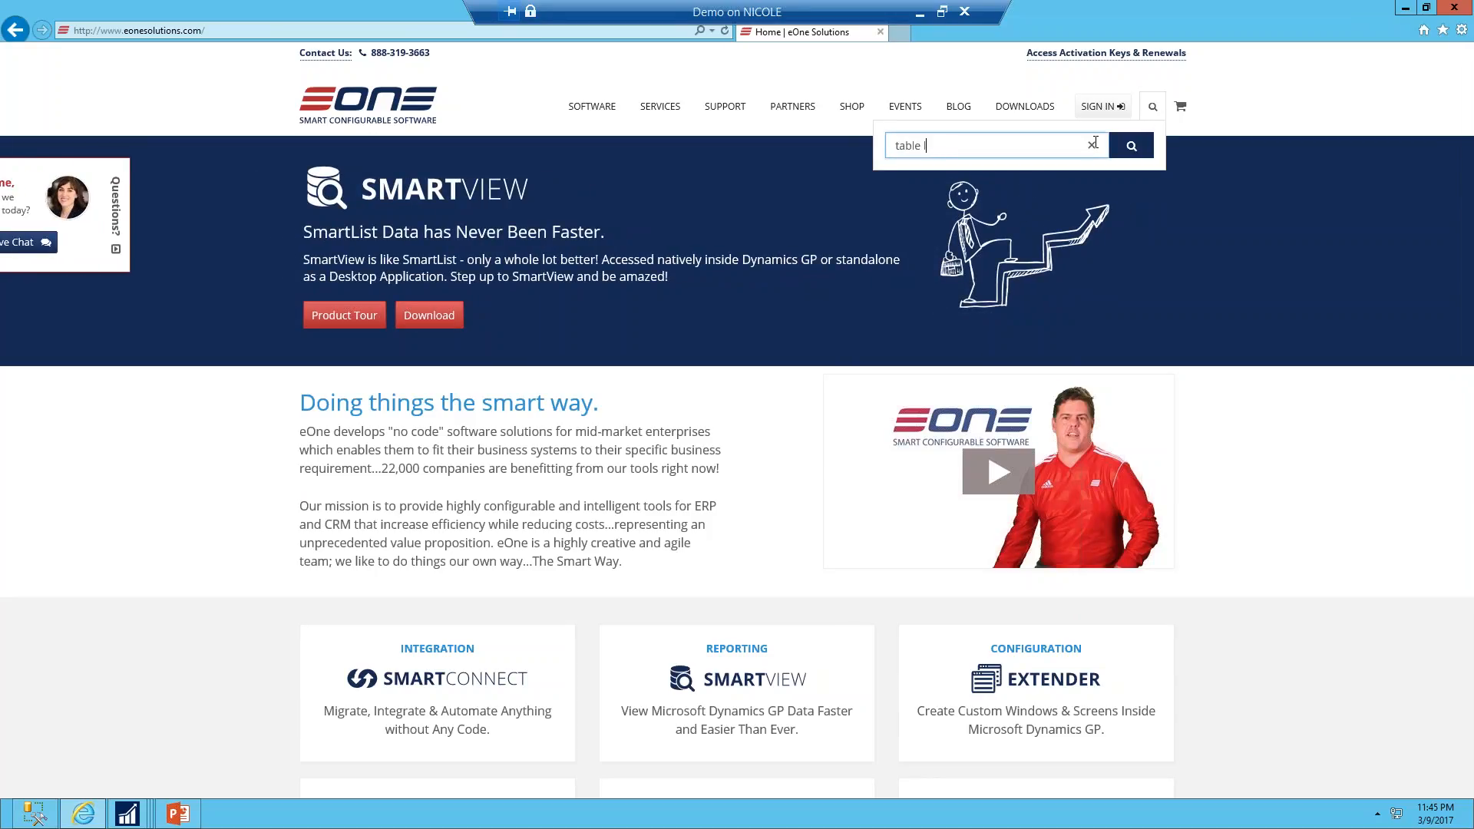
type("joins")
key("Return")
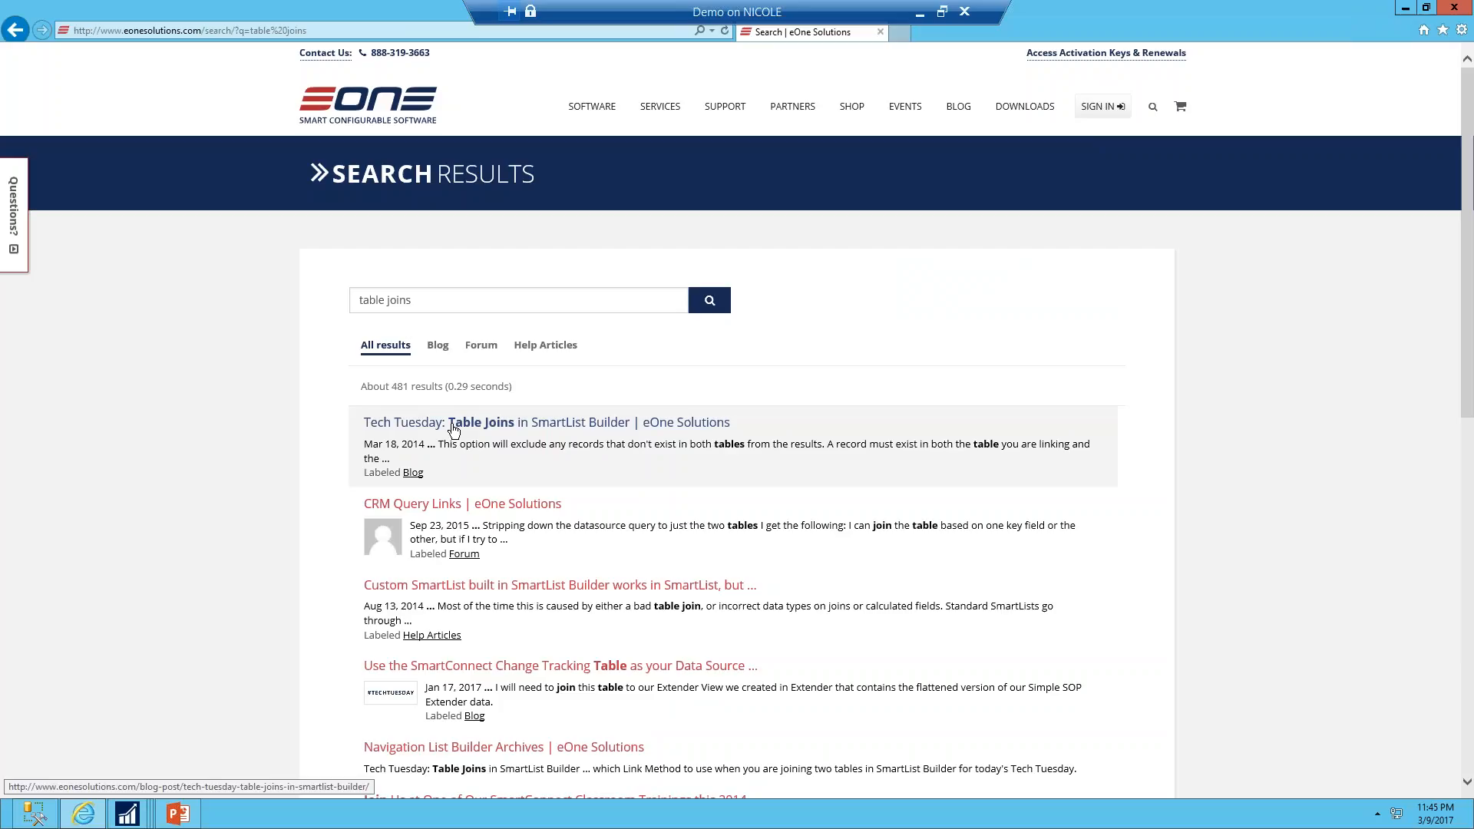
Open the Tech Tuesday: Table Joins in SmartList Builder blog article and read through it
left_click(523, 428)
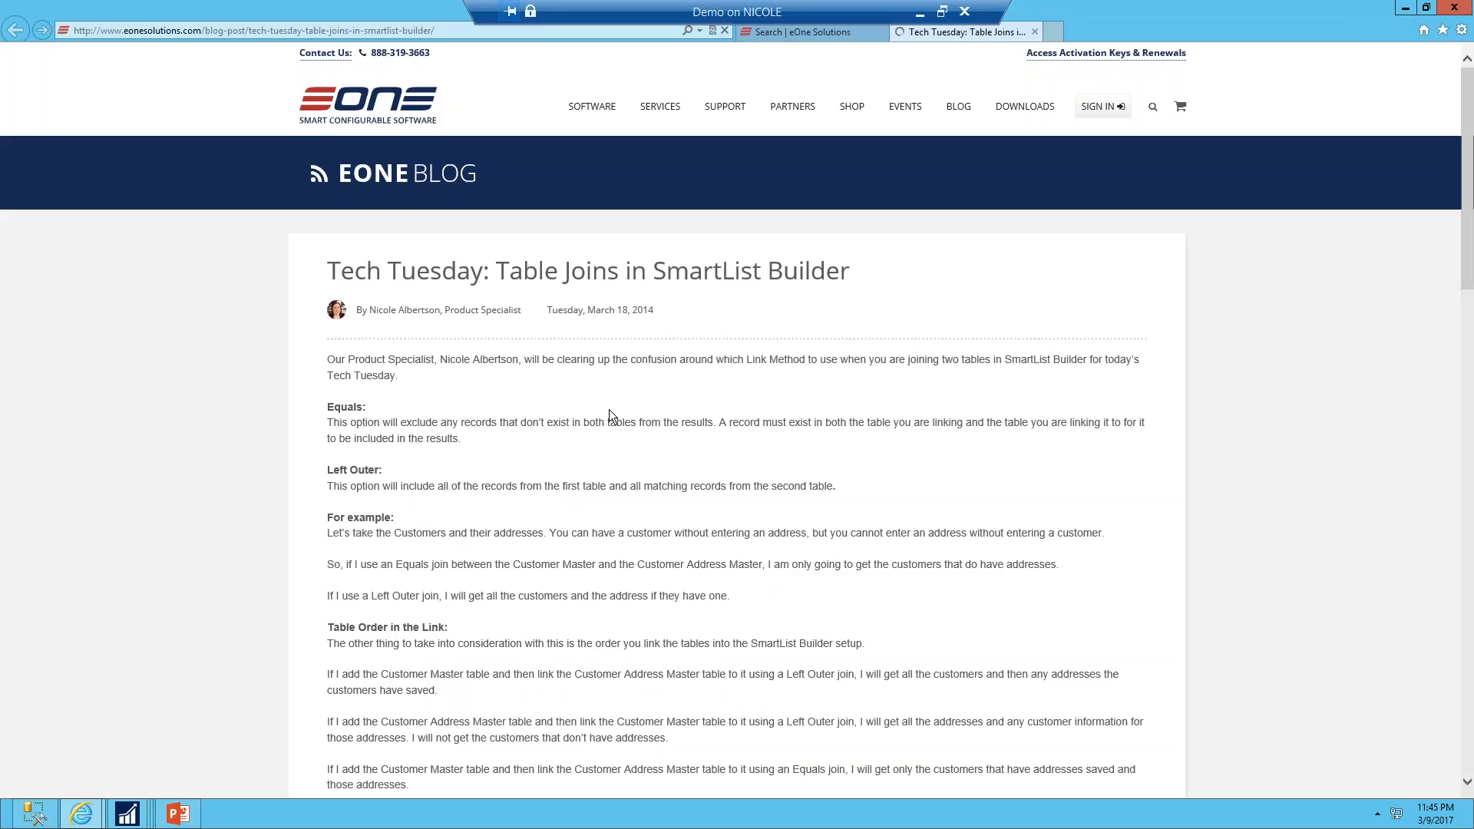
scroll(610, 426, "down", 2)
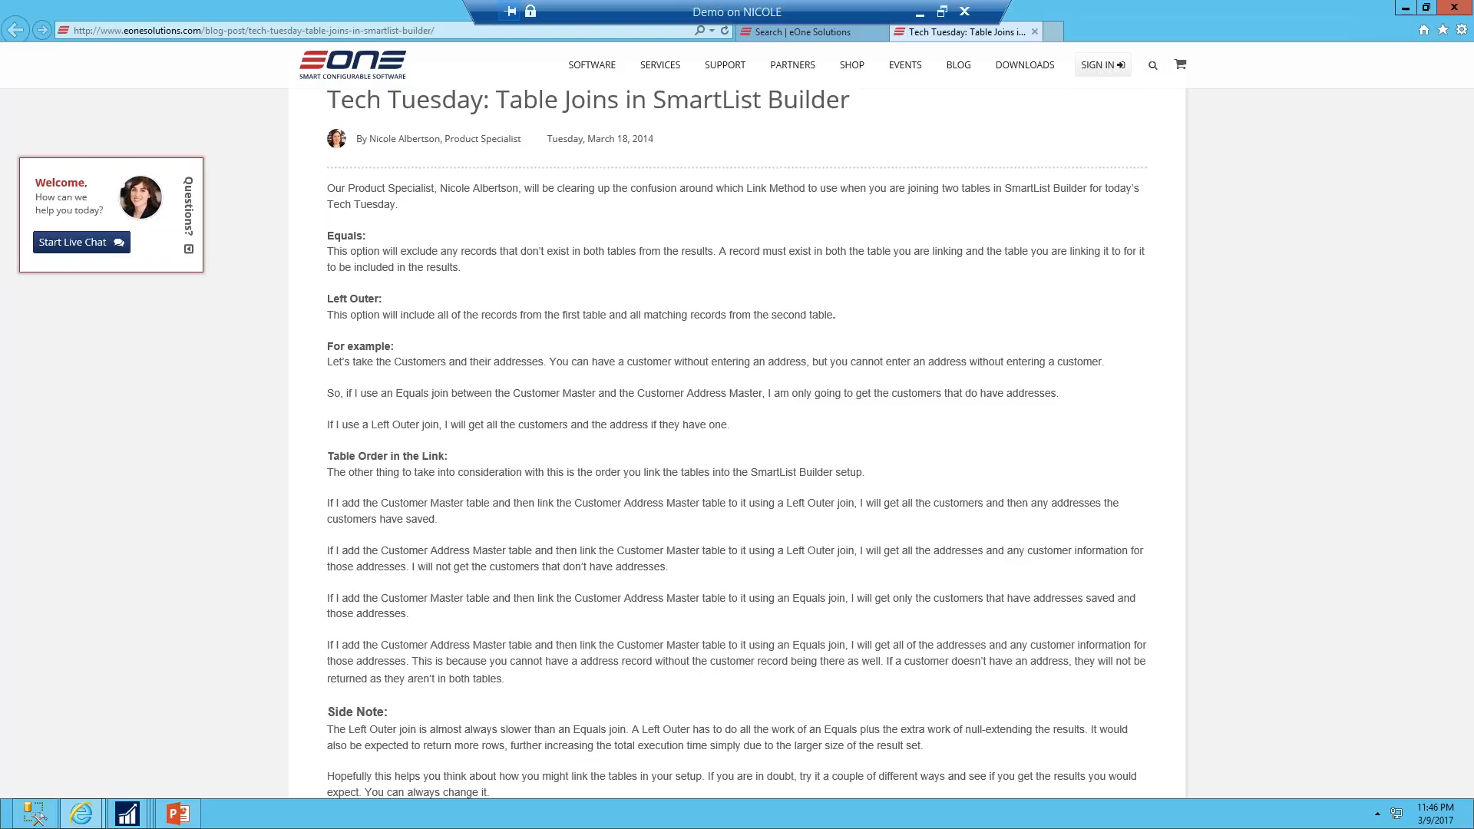
scroll(720, 376, "up", 3)
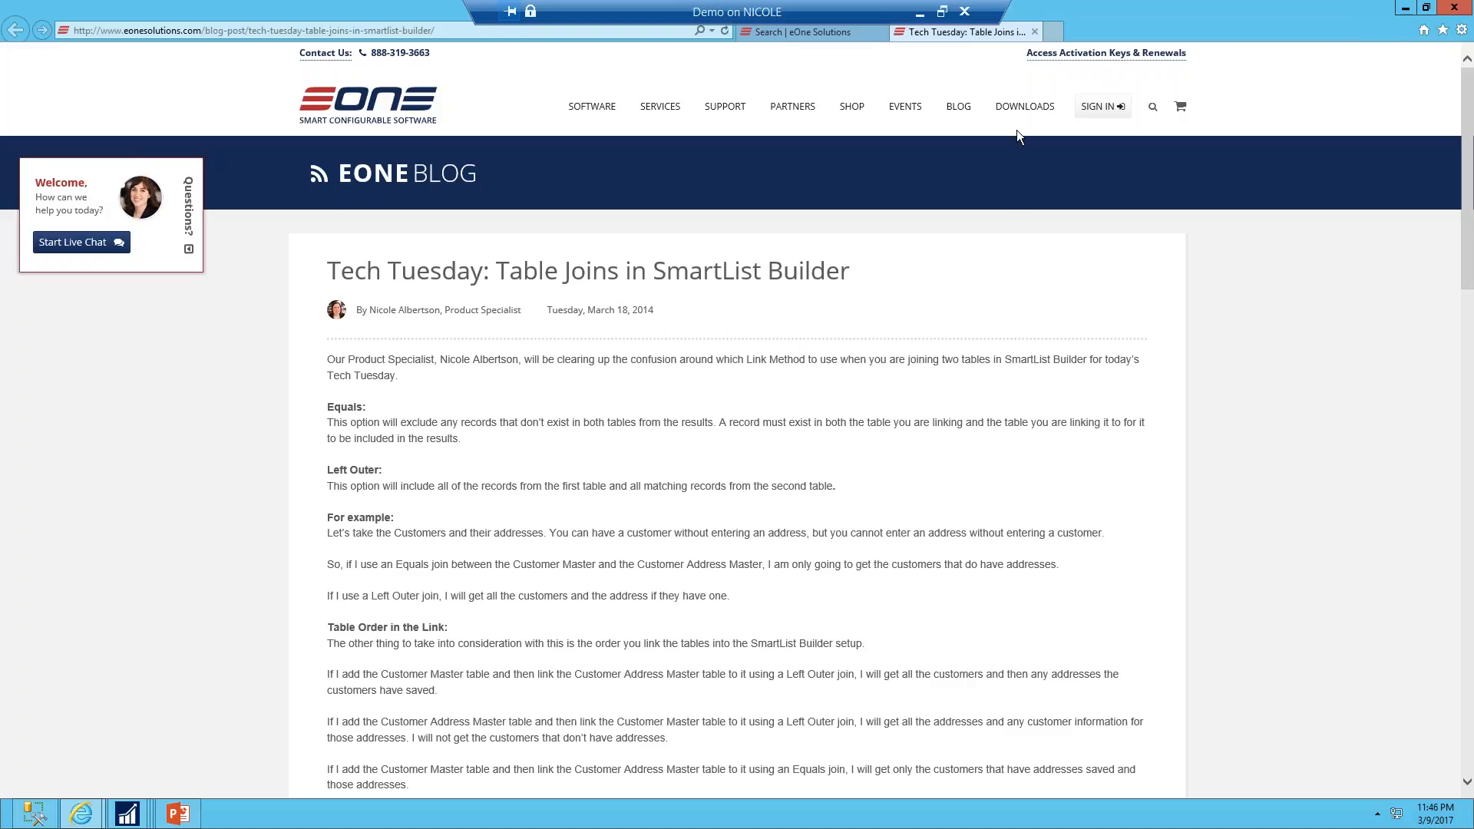
Go to the SmartList Builder downloads page and scroll through the software versions and template categories
left_click(1029, 112)
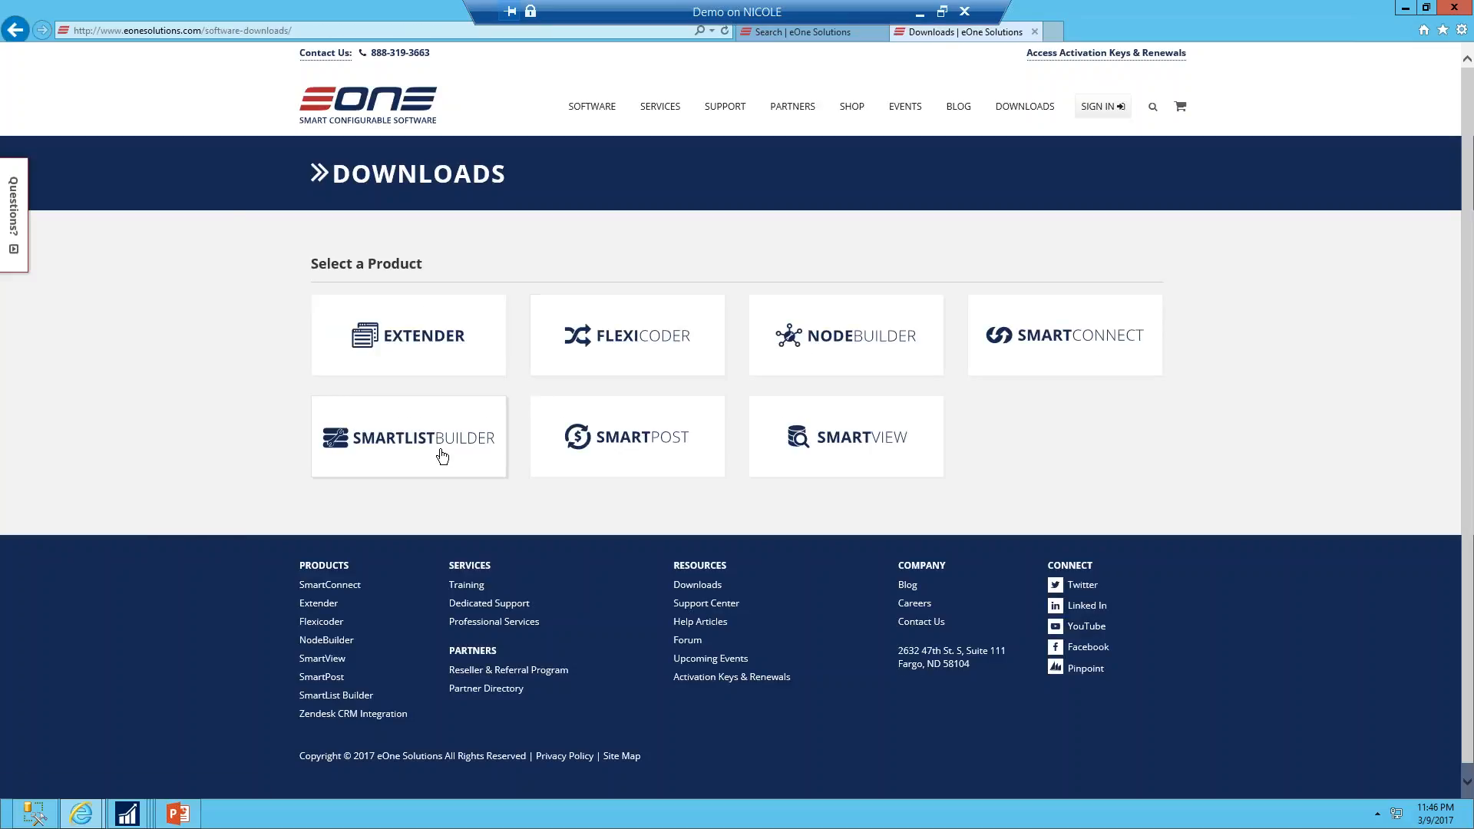
left_click(443, 456)
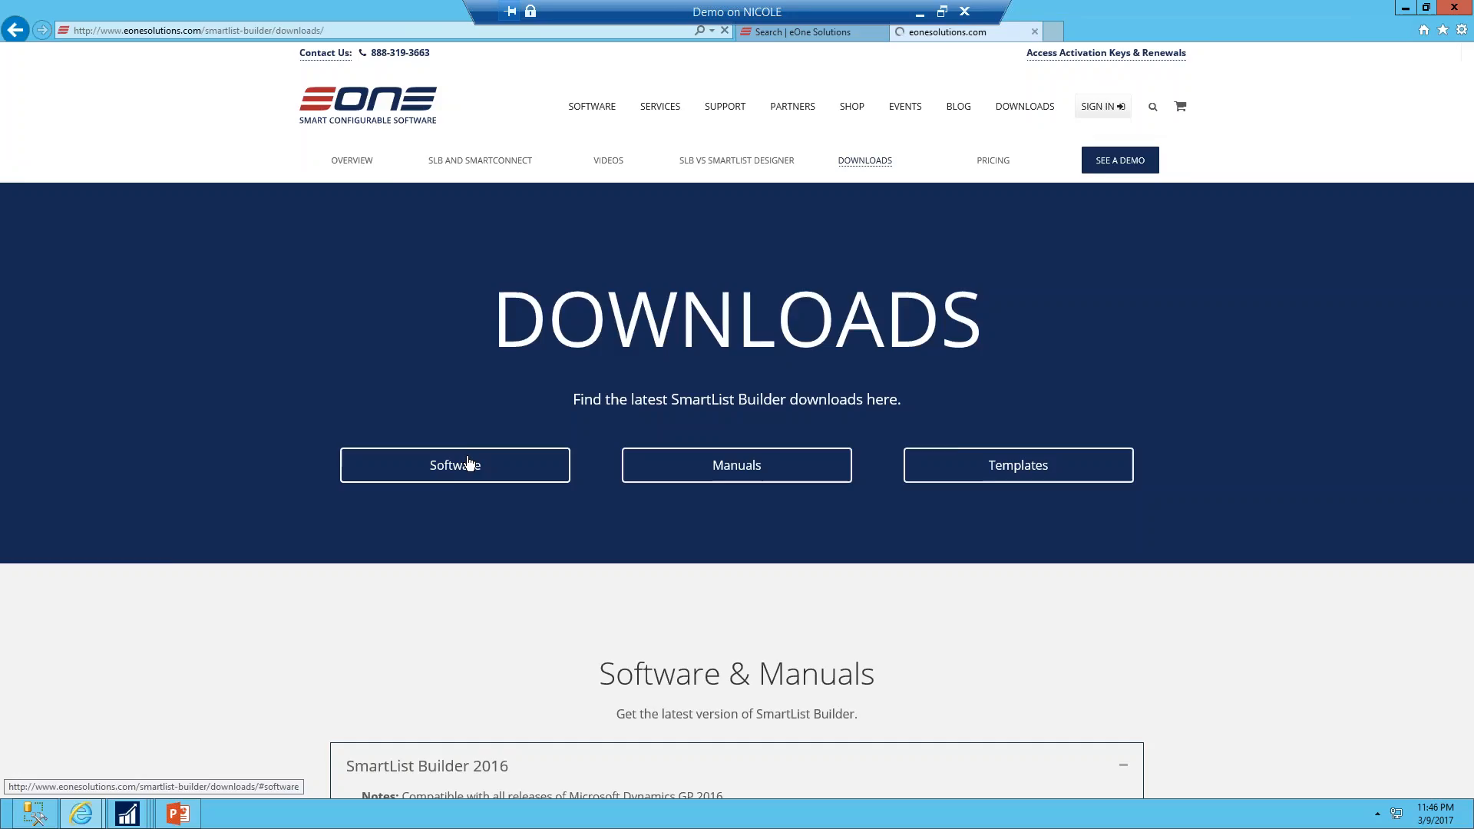
scroll(799, 578, "down", 15)
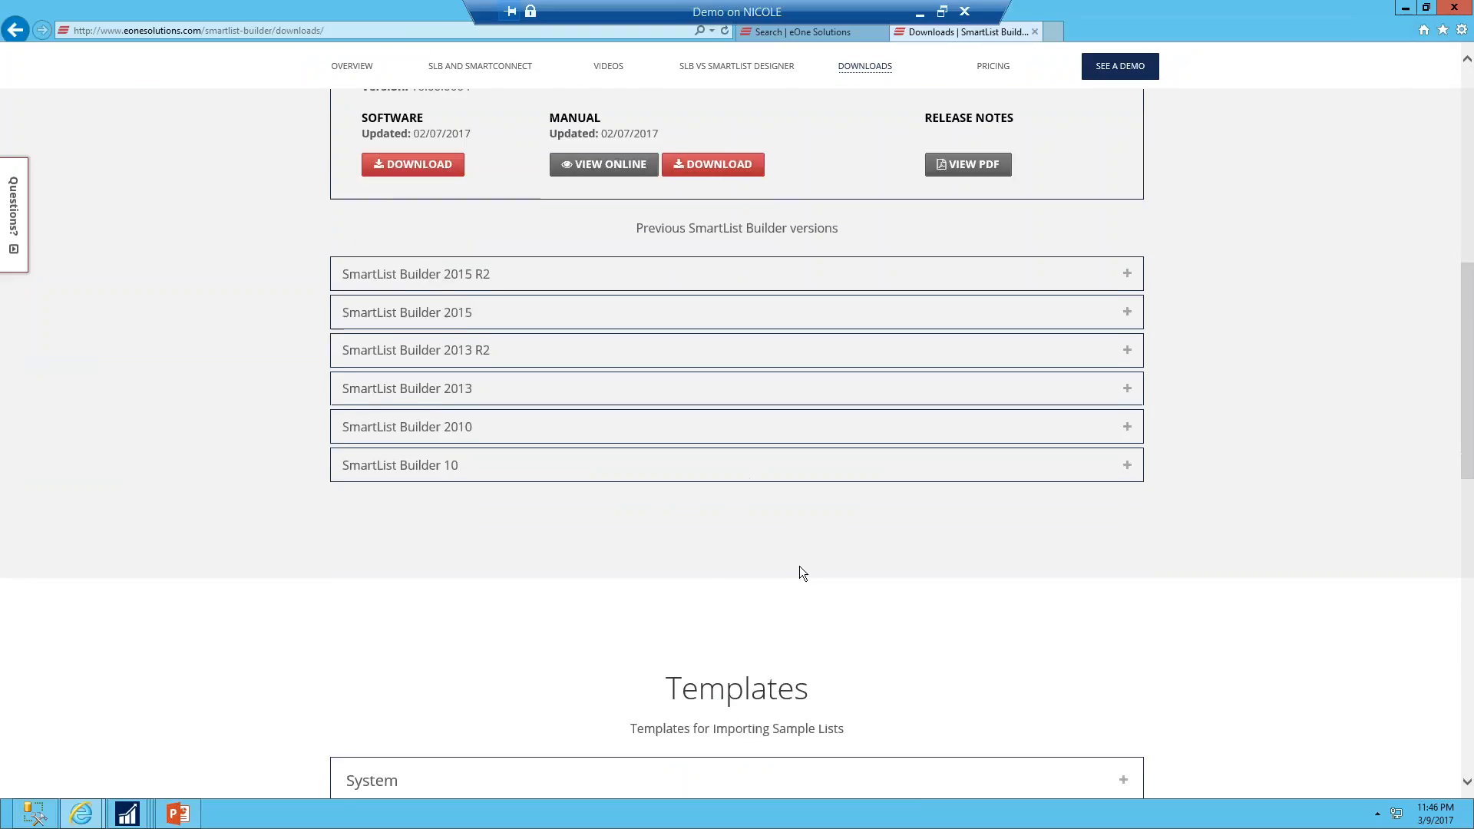
scroll(799, 568, "down", 1)
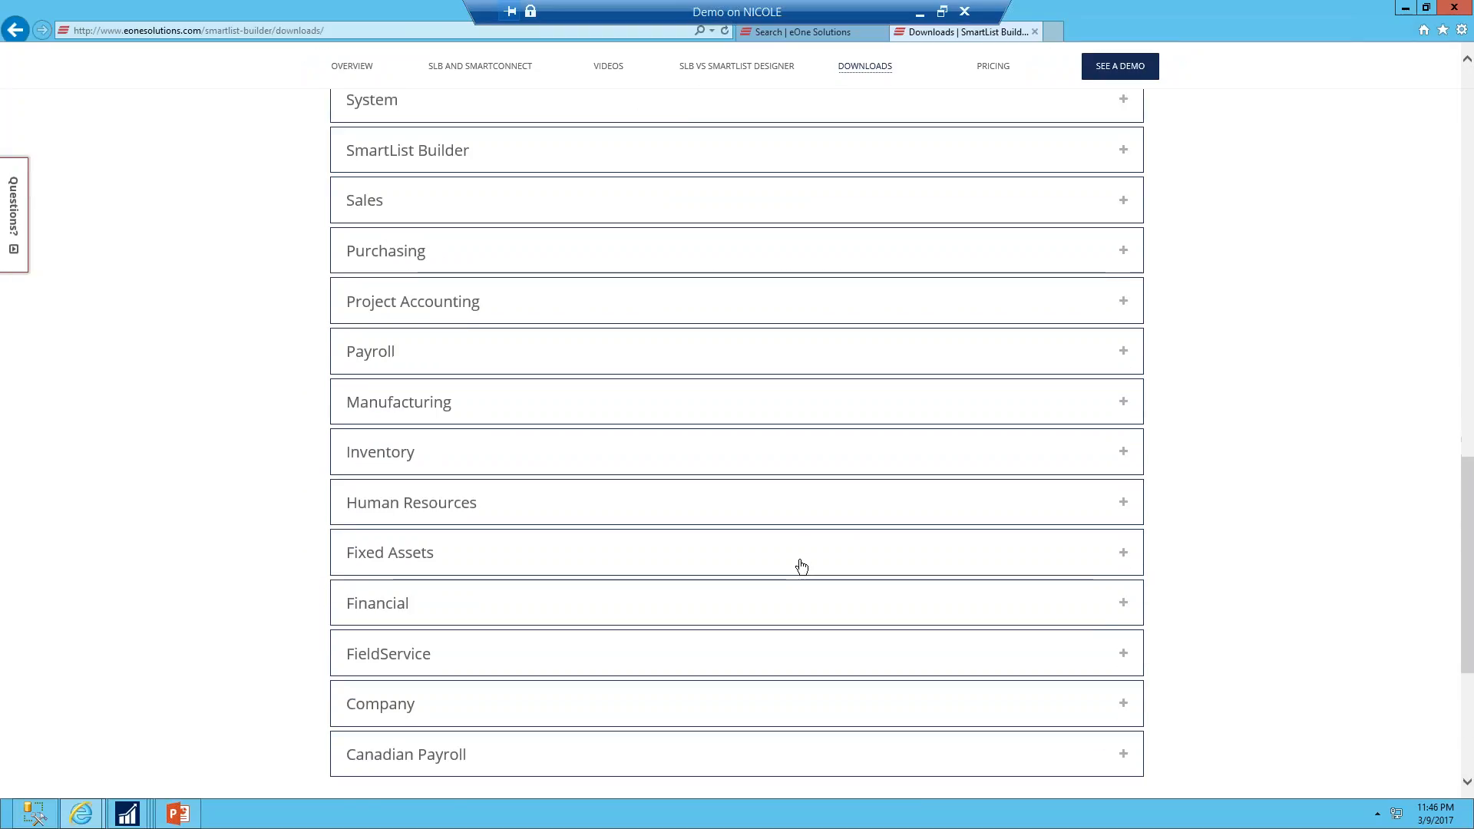
scroll(801, 565, "up", 1)
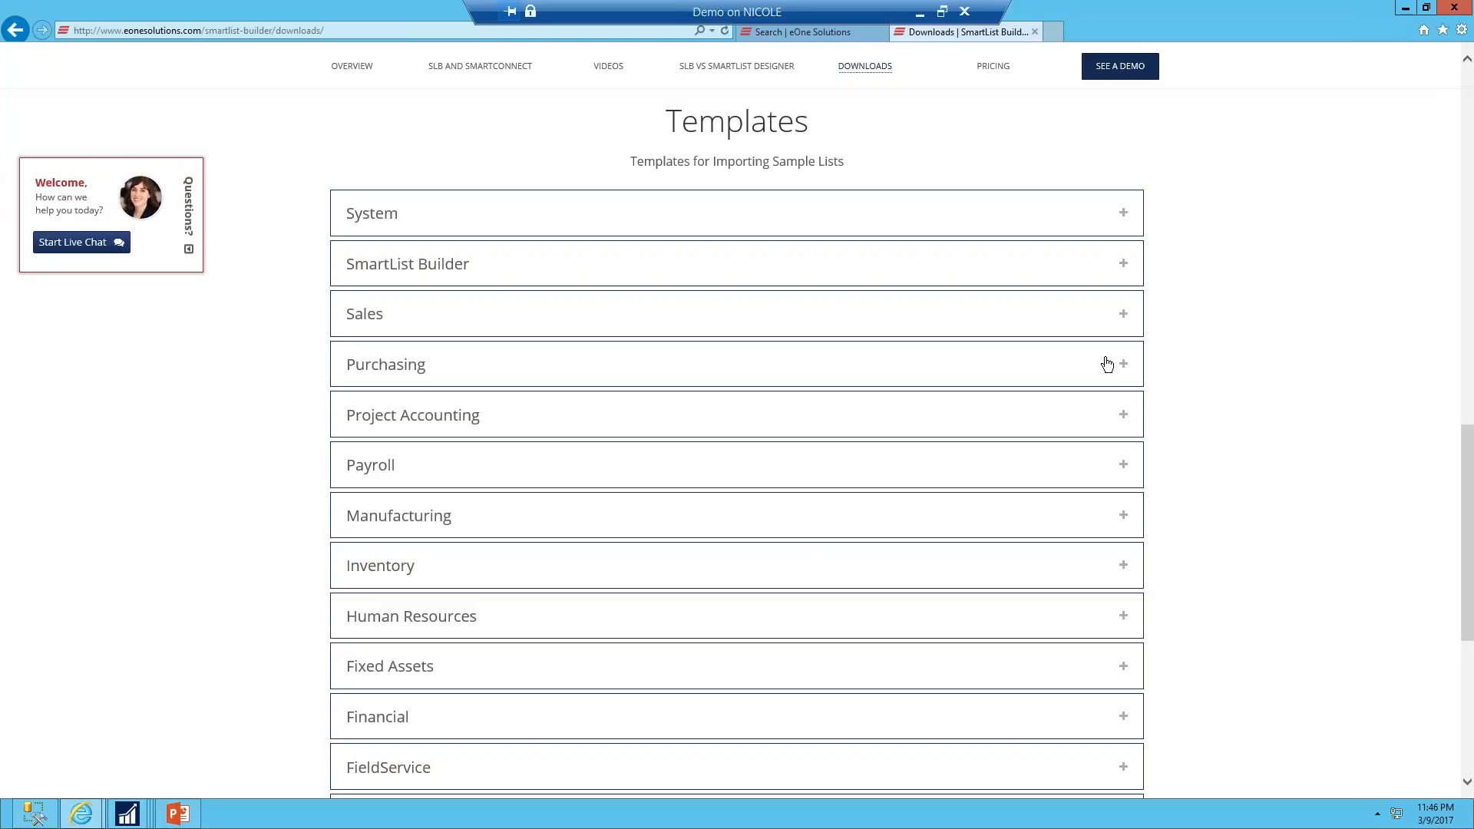
Expand the Purchasing templates and open the description of the PM Distributions with GL Summary template
left_click(1129, 367)
scroll(958, 545, "down", 2)
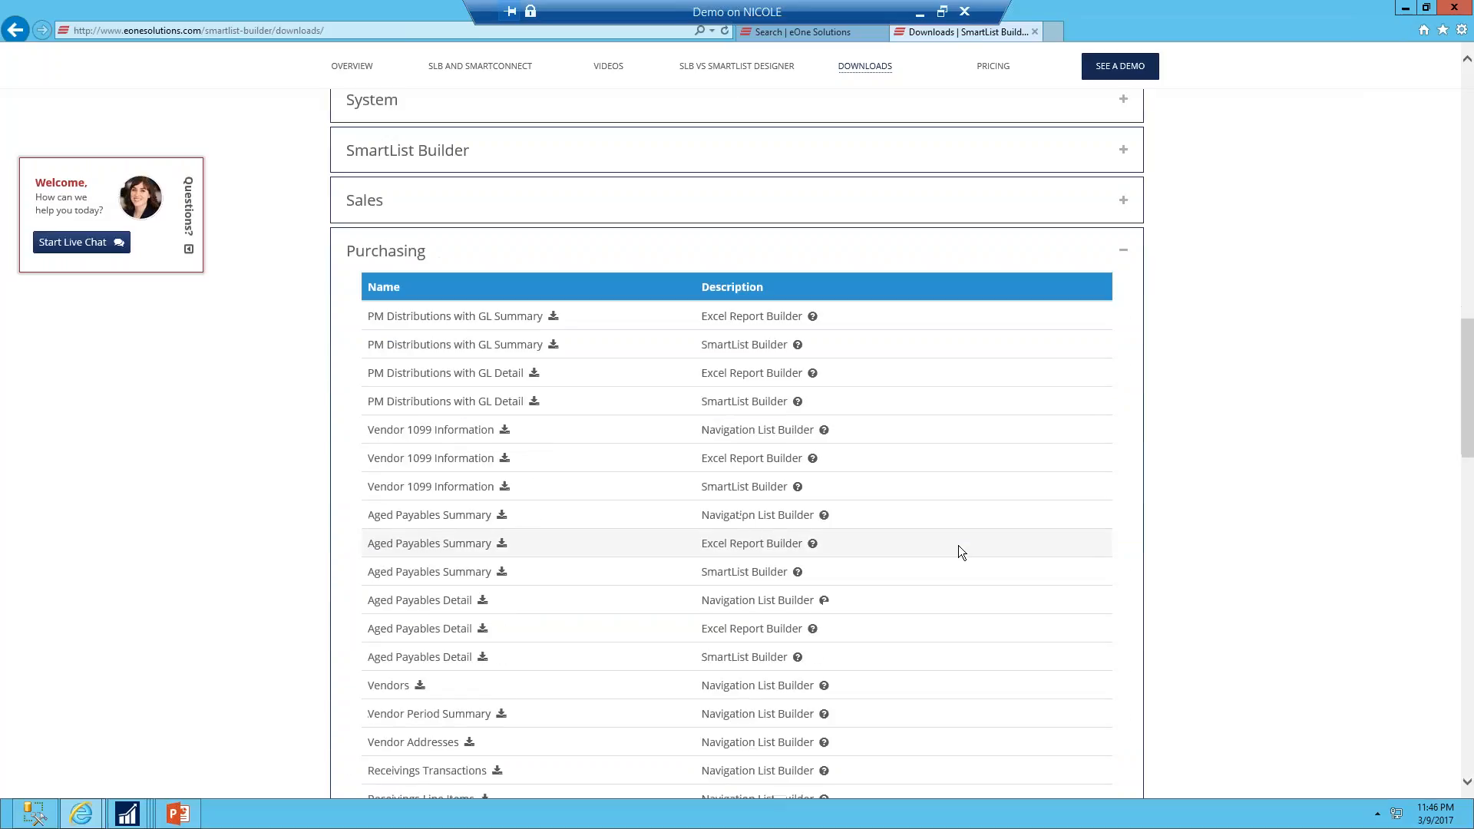
left_click(812, 317)
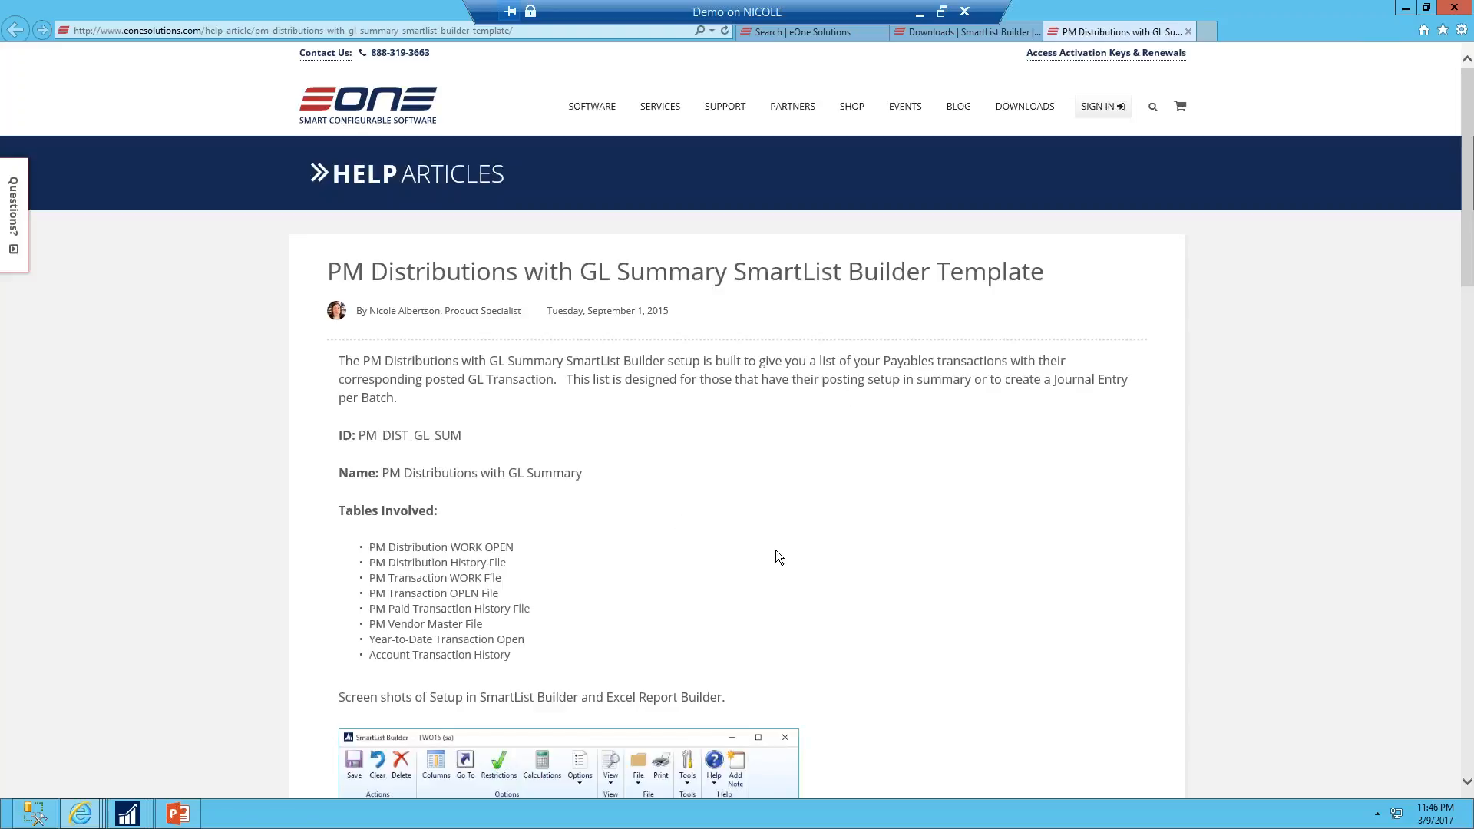
scroll(767, 561, "down", 6)
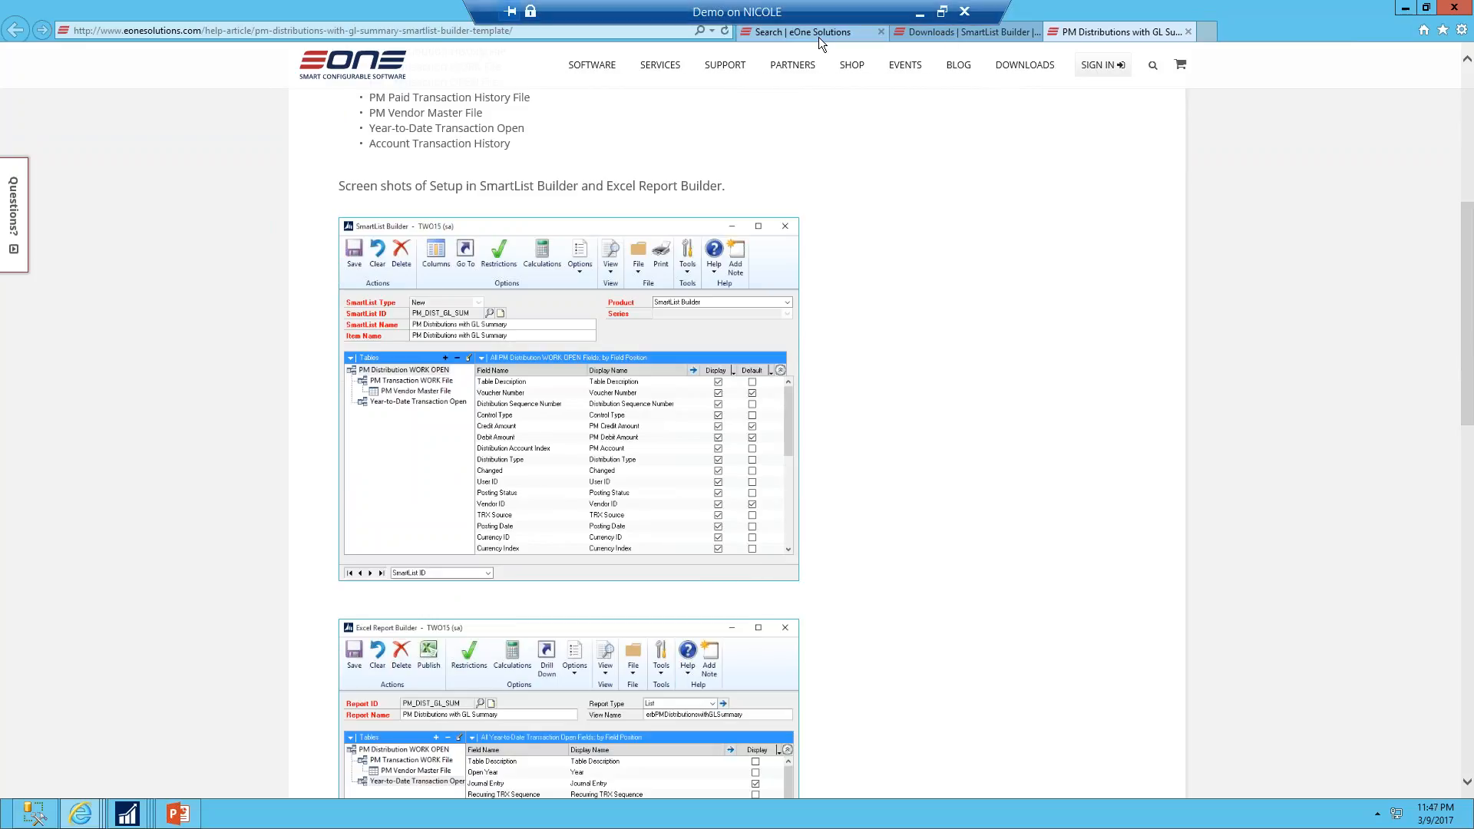
Return to the downloads page and browse the list of Purchasing templates
left_click(947, 33)
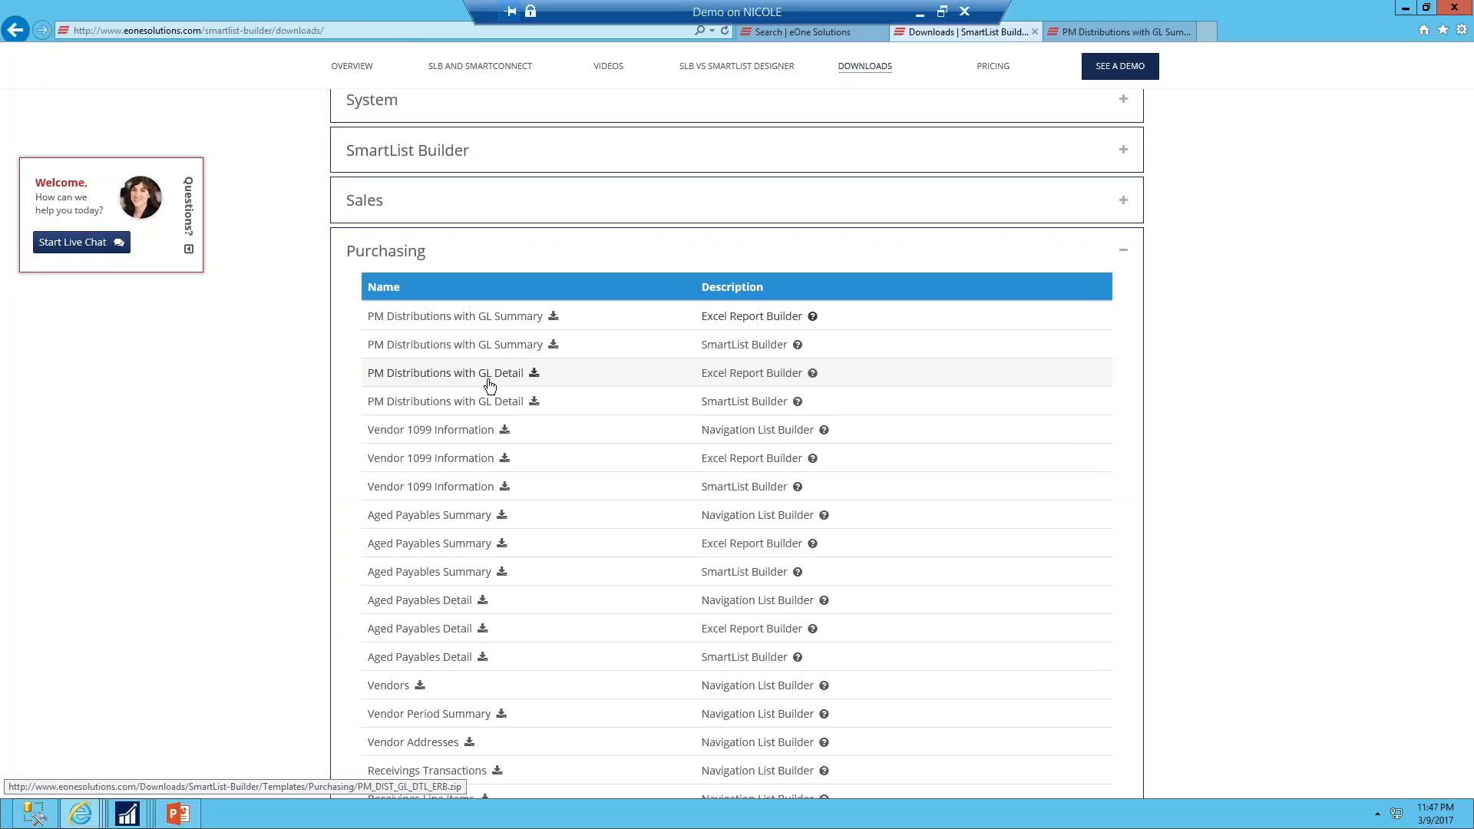
scroll(533, 472, "down", 1)
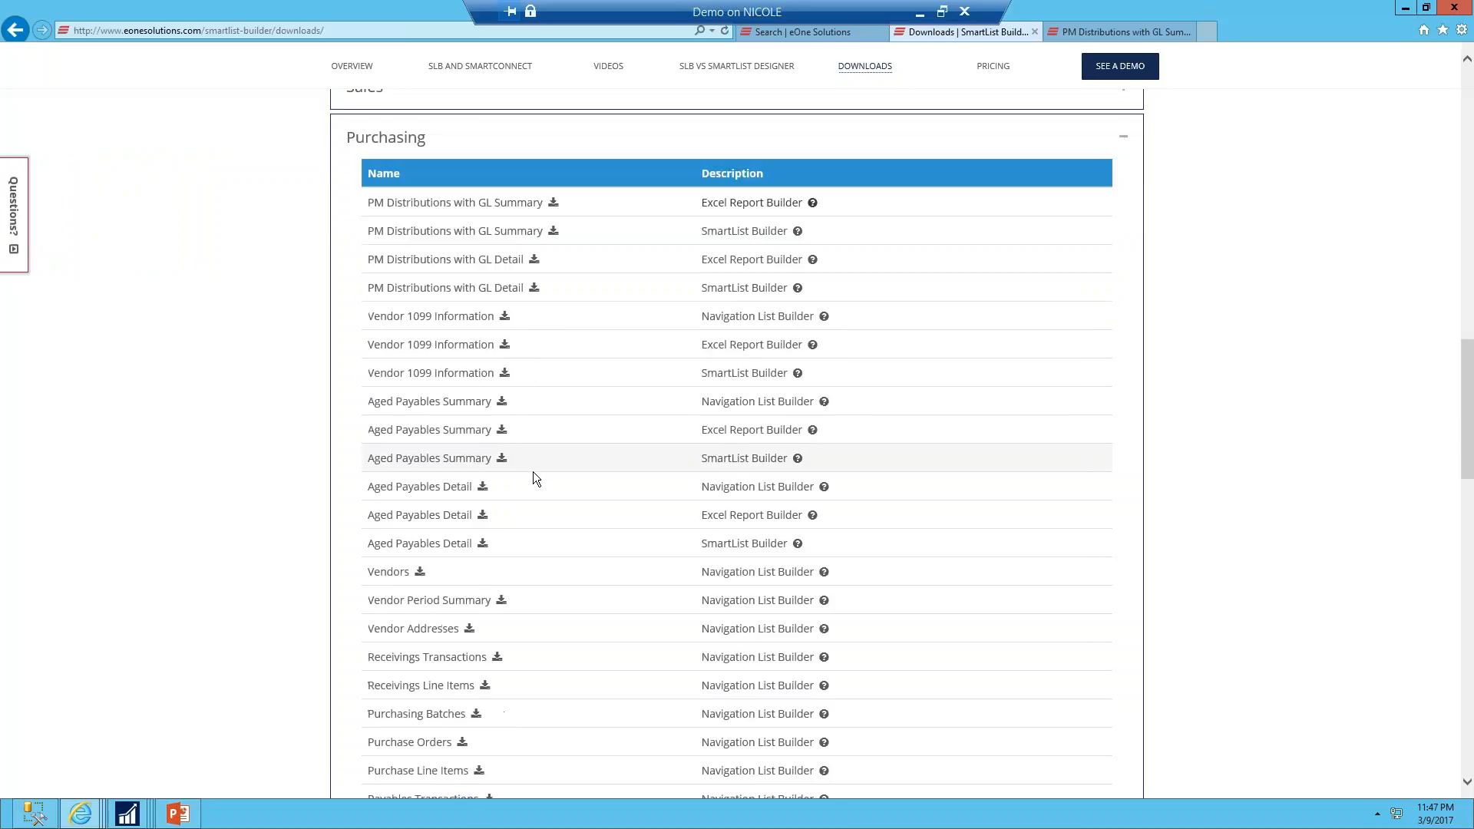
scroll(533, 471, "down", 1)
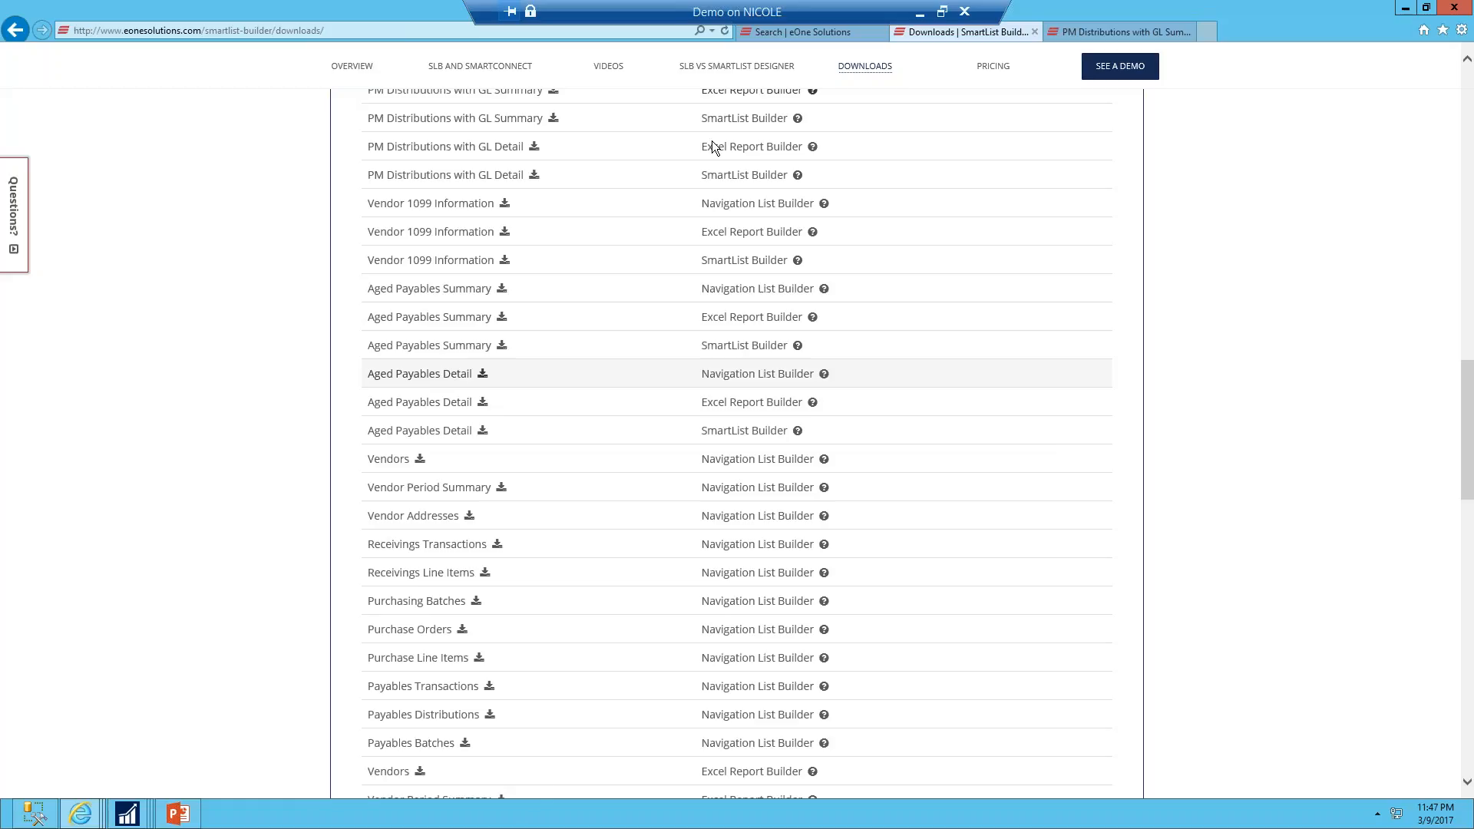
Switch back to Dynamics GP and cancel the Add Table dialog
left_click(126, 813)
left_click(105, 703)
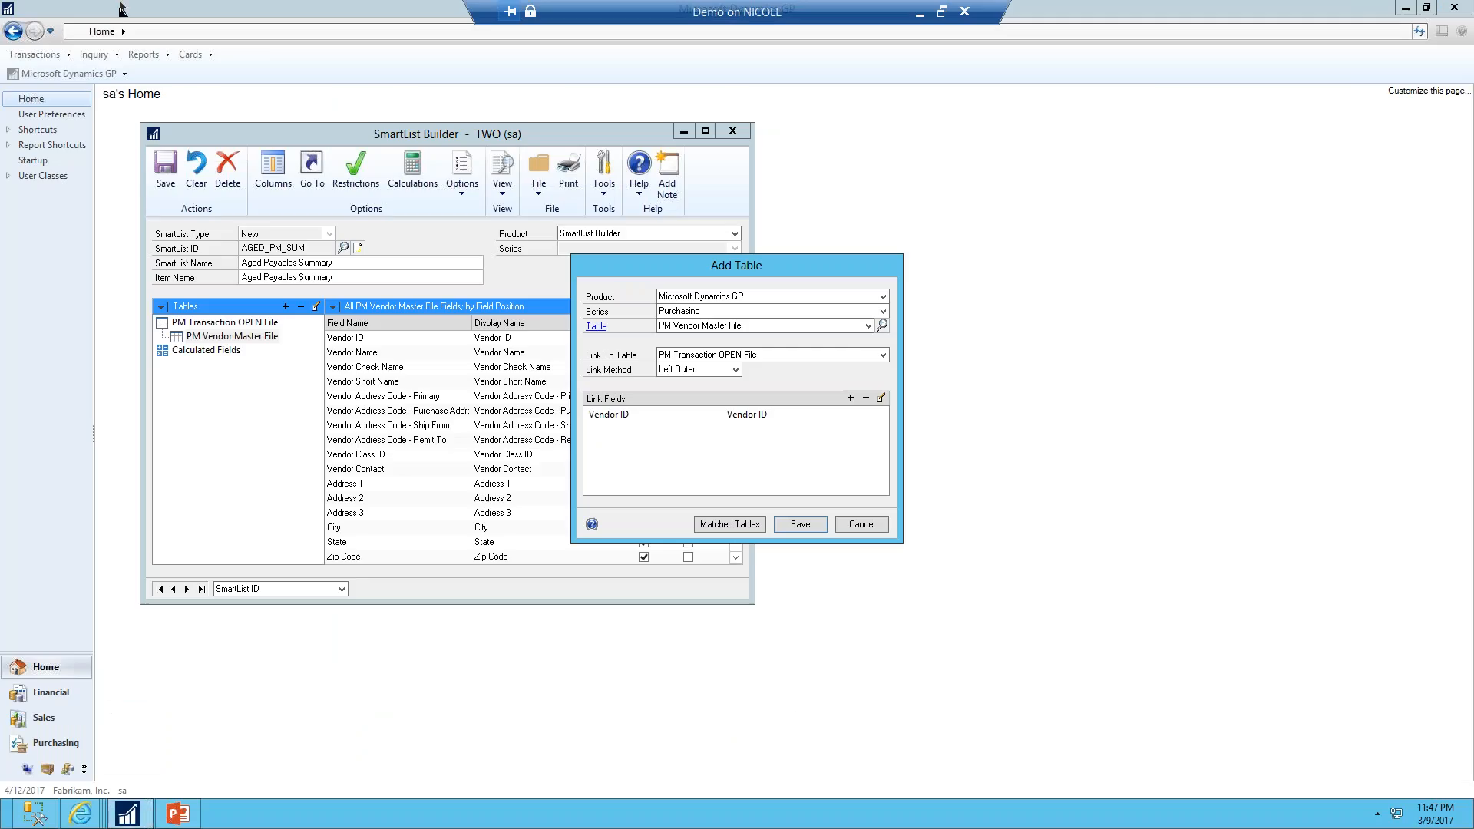
left_click(862, 524)
Open the SmartList Builder Import window, list the web templates for the Purchasing series, view the file import tab, and cancel
left_click(92, 75)
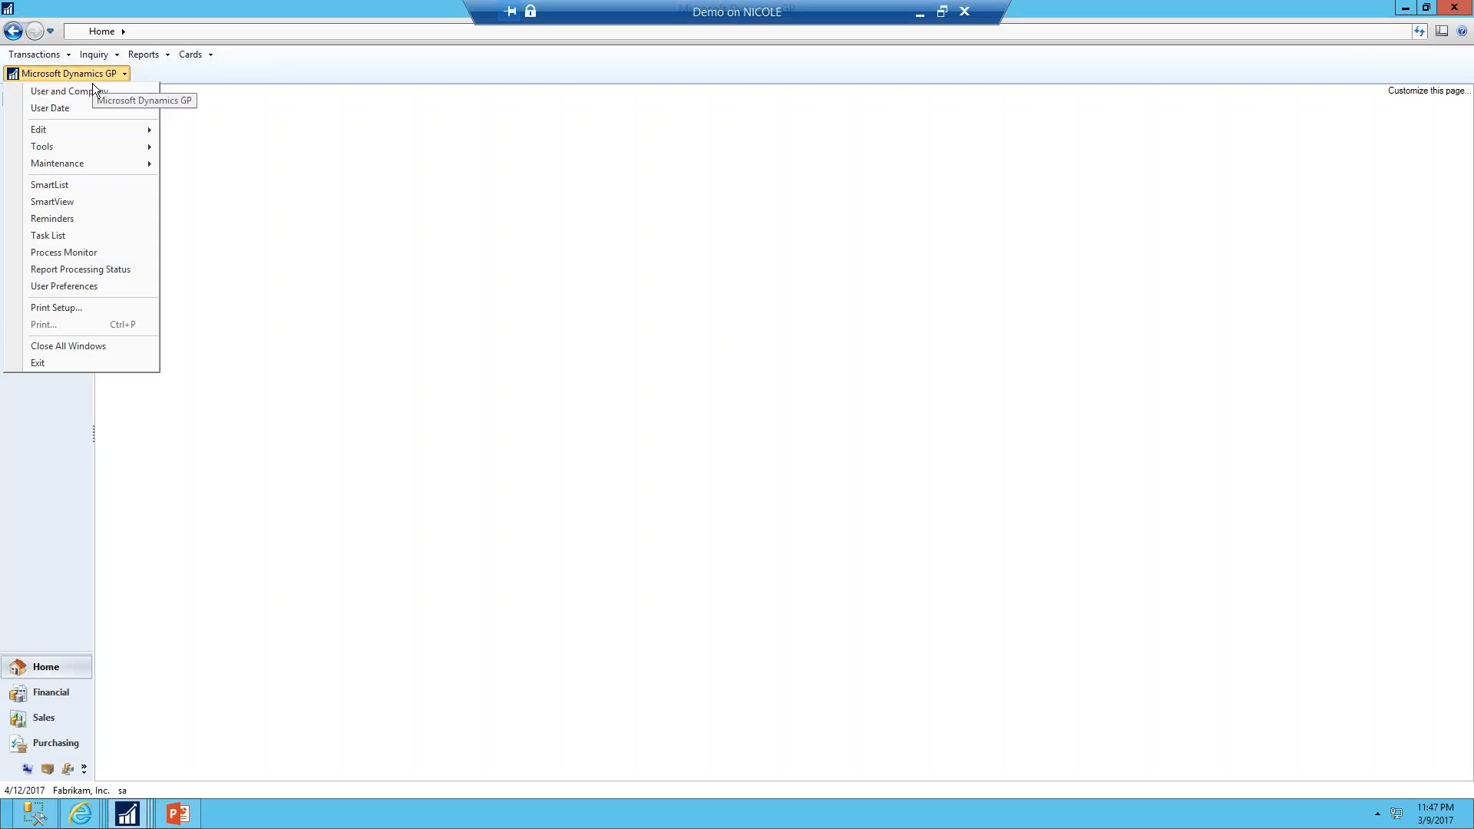
mouse_move(89, 146)
mouse_move(222, 231)
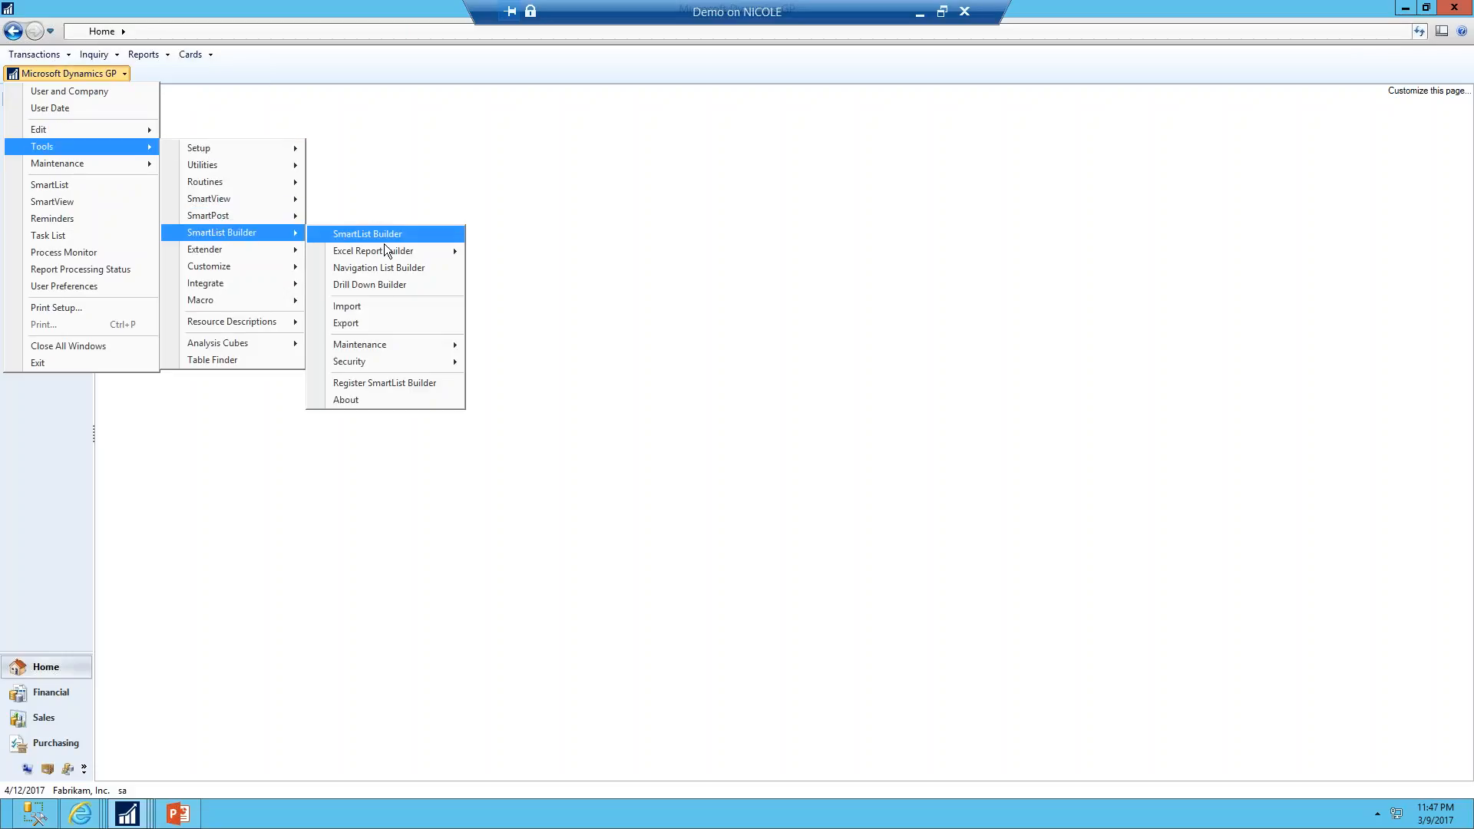
left_click(383, 308)
left_click(268, 221)
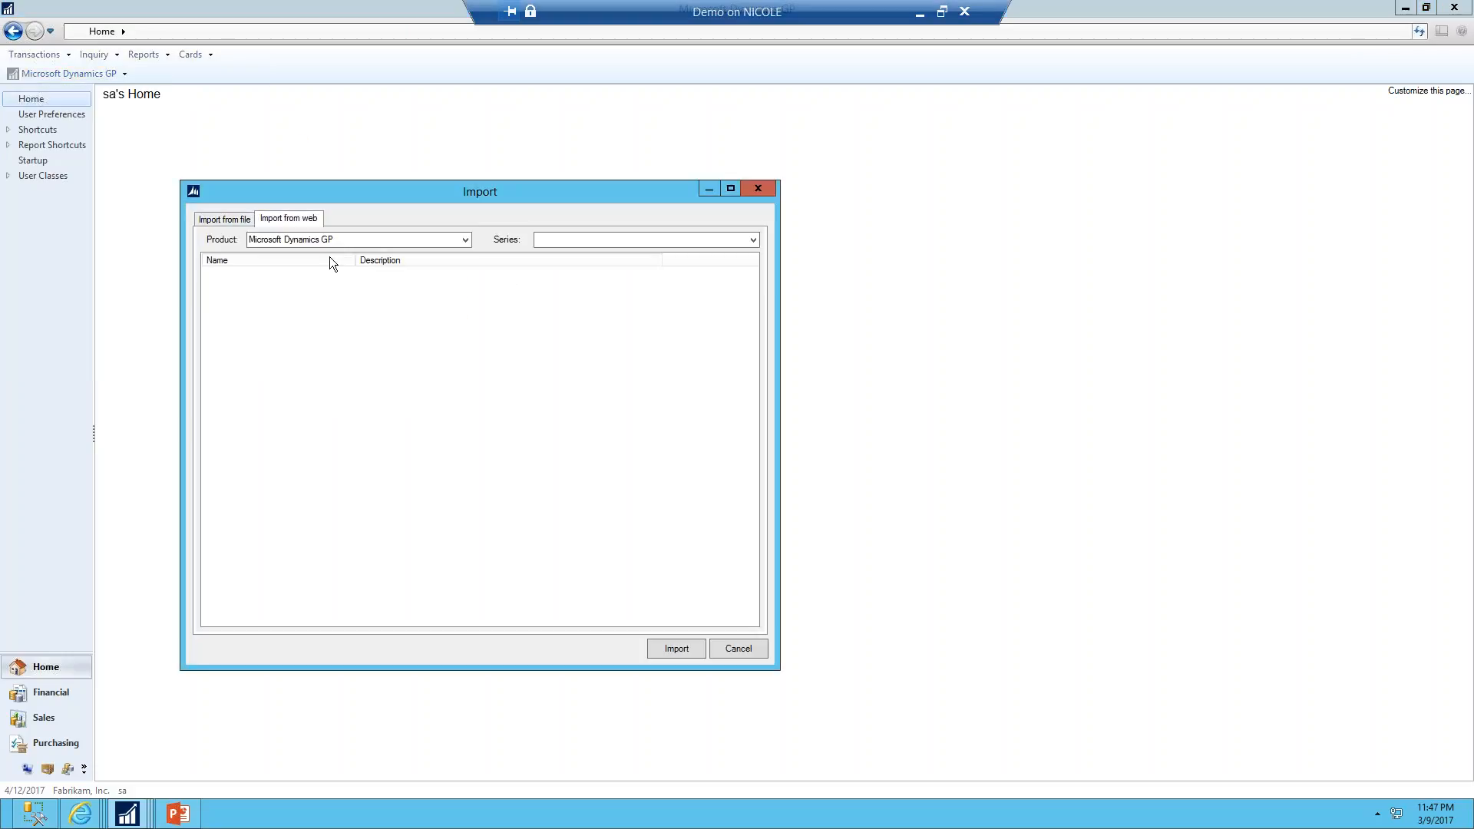
left_click(550, 240)
left_click(754, 240)
left_click(554, 274)
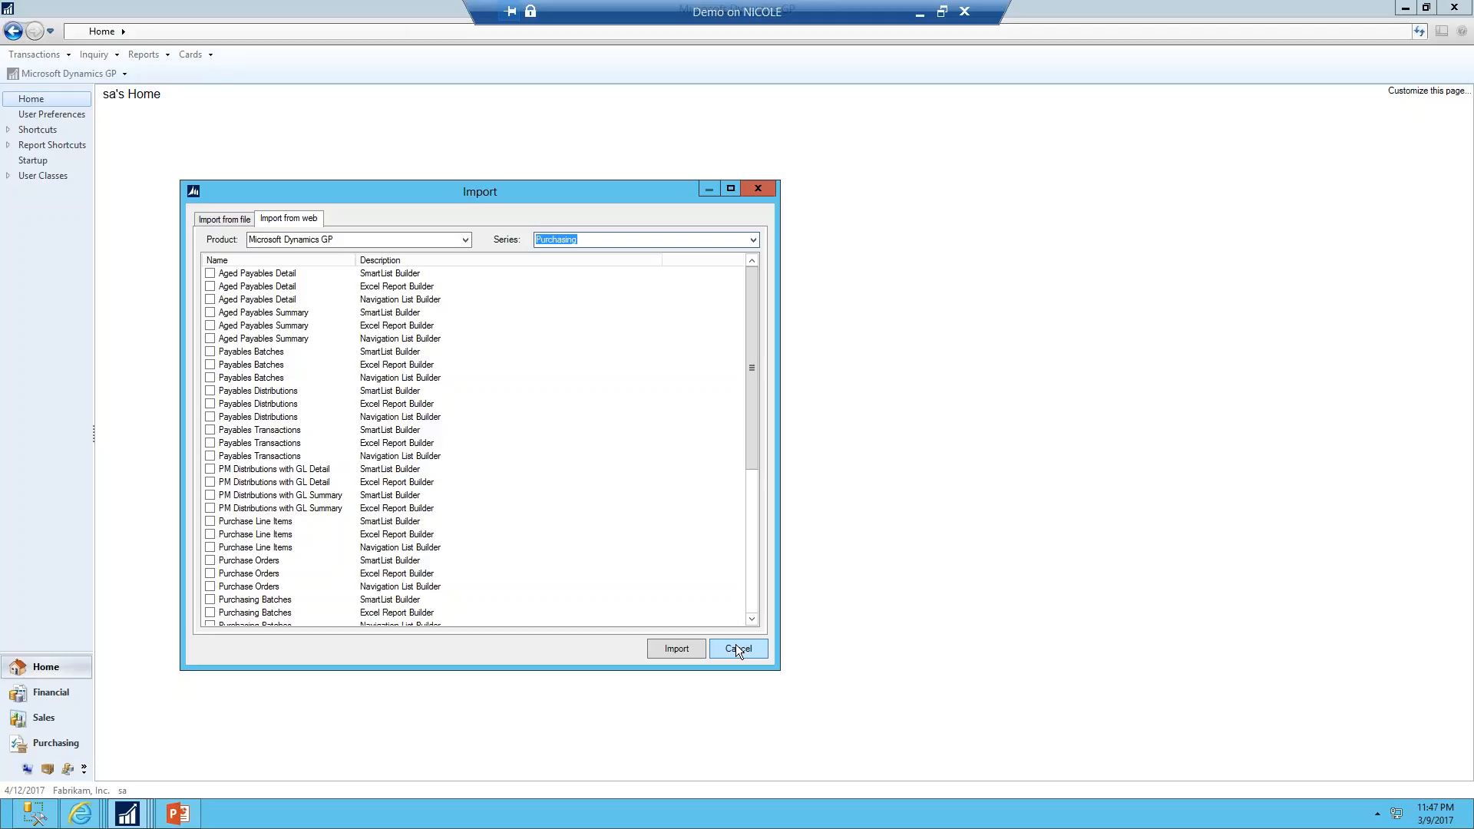
left_click(230, 220)
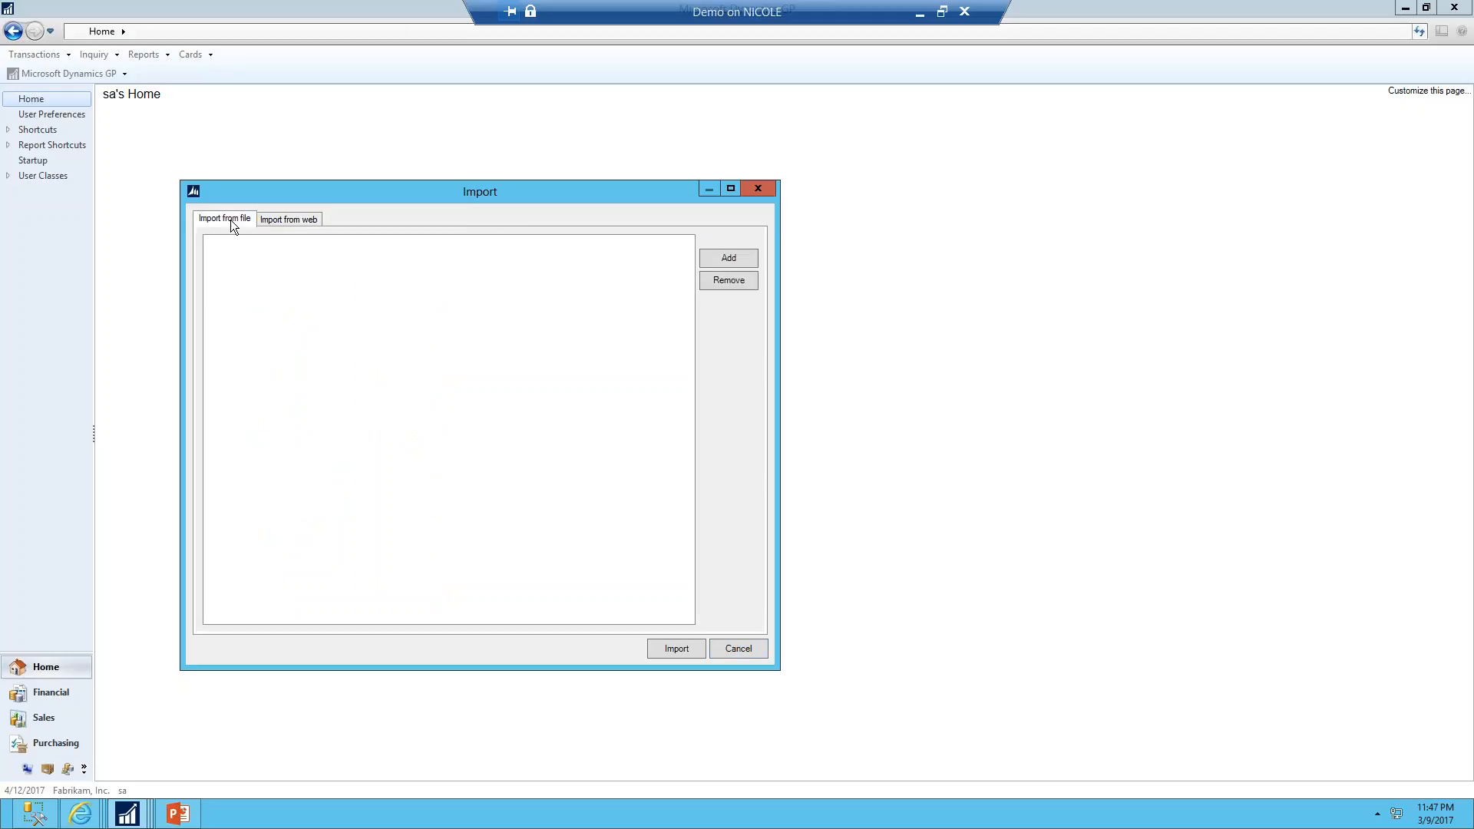
left_click(752, 655)
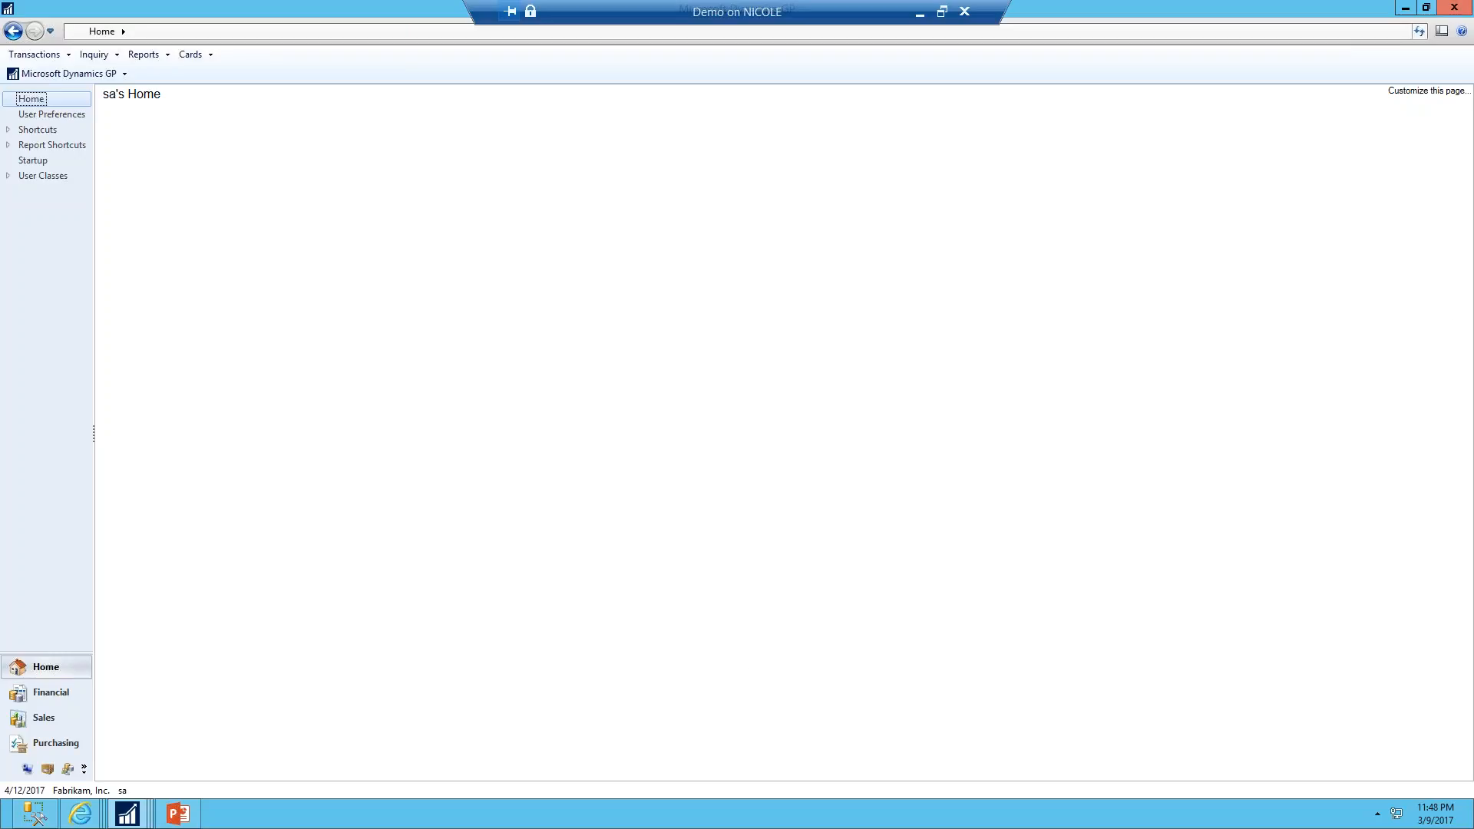
Minimize the open windows and open the Financial Batches workbook from the desktop
left_click(1416, 9)
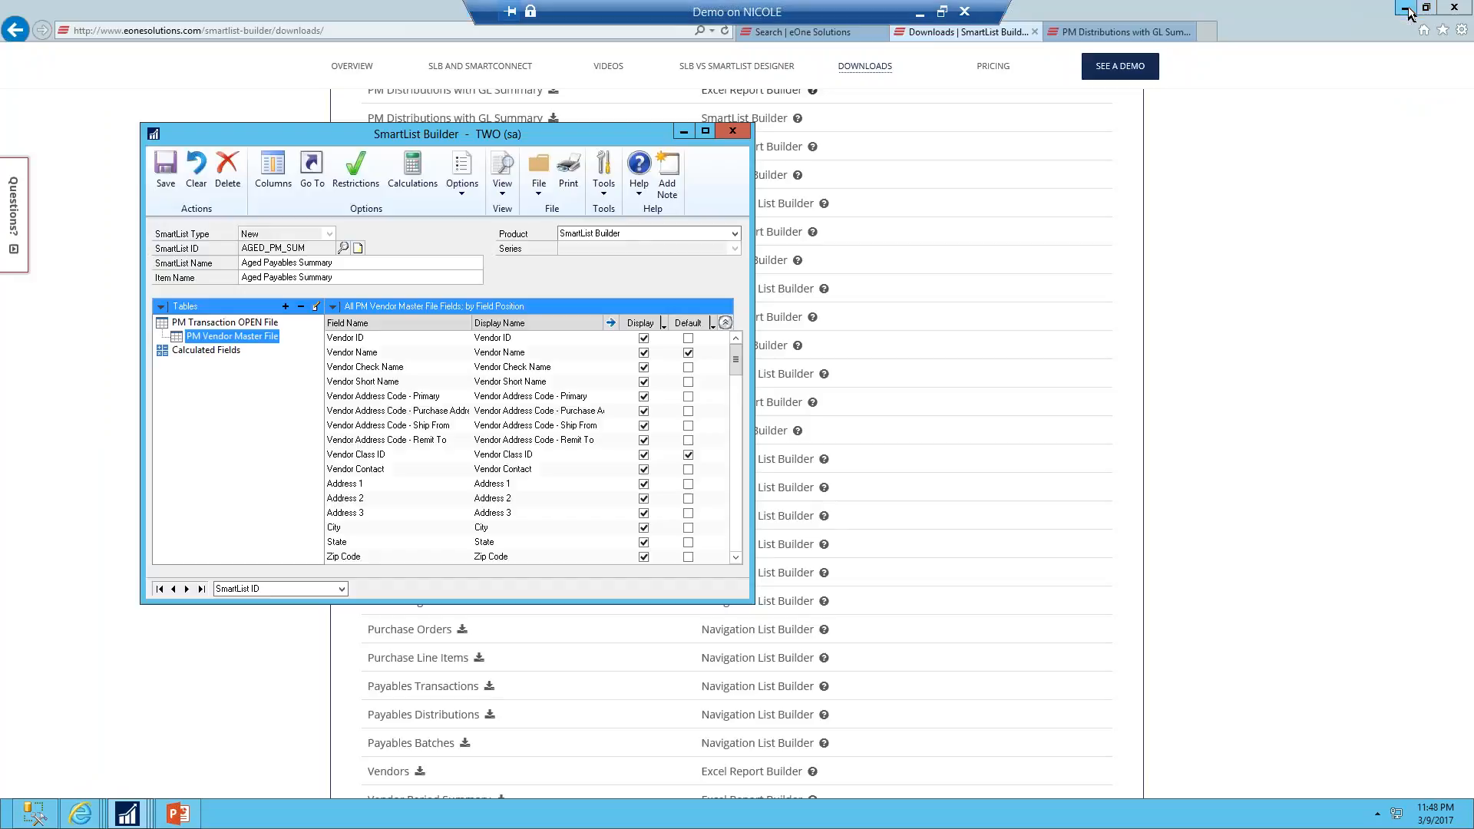
left_click(1412, 9)
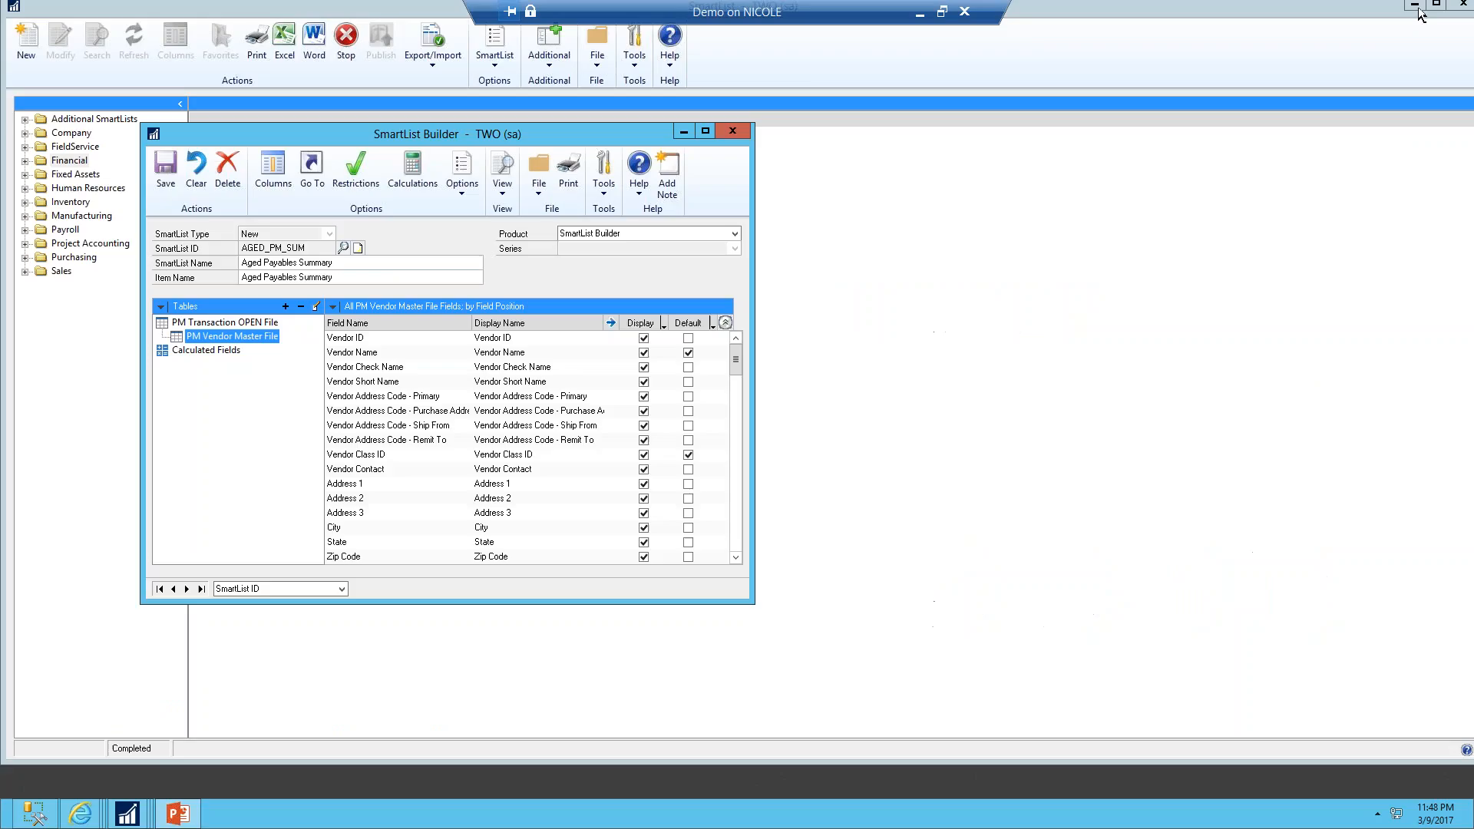
left_click(1415, 9)
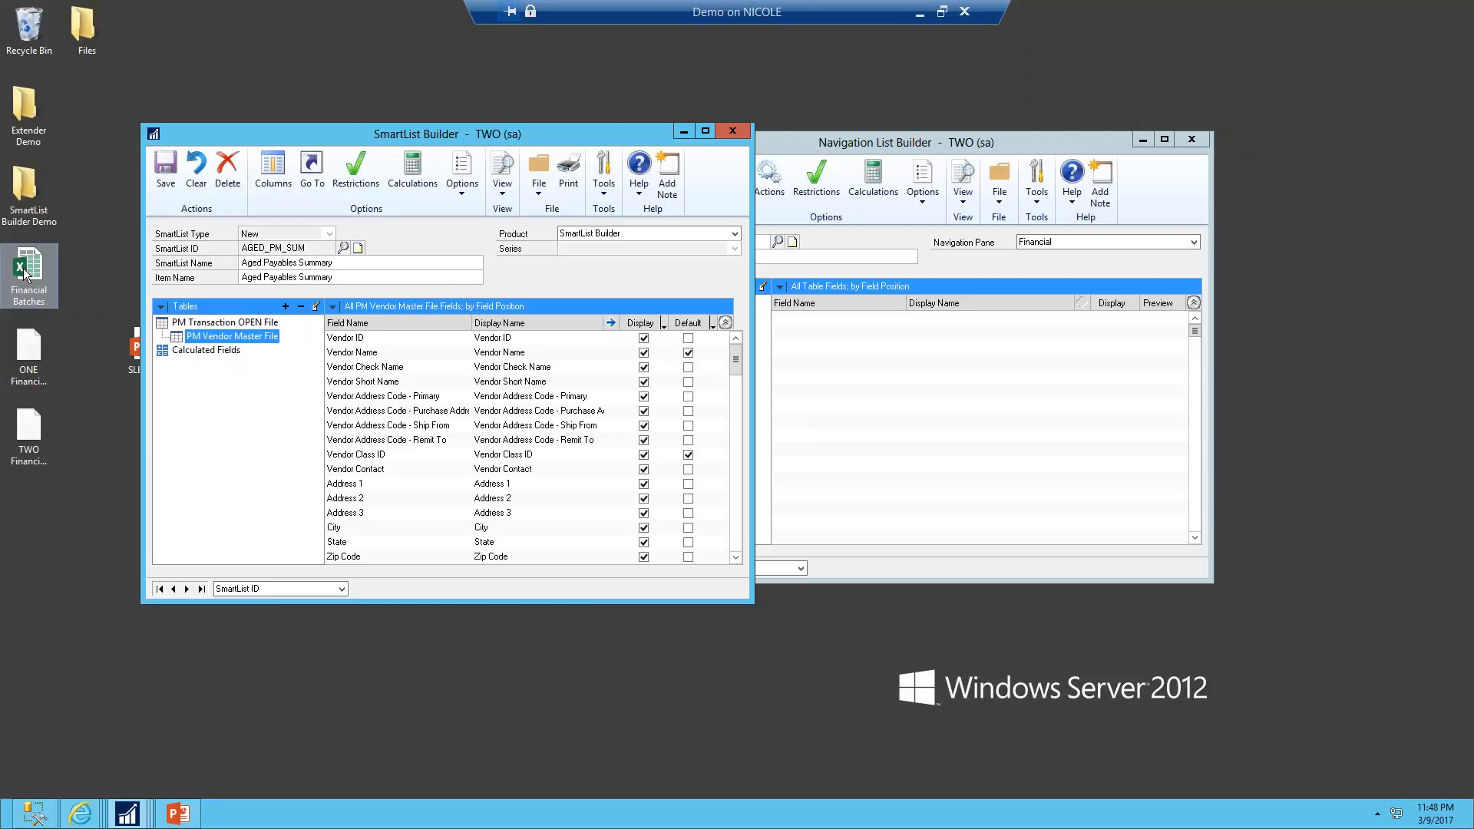
double_click(26, 274)
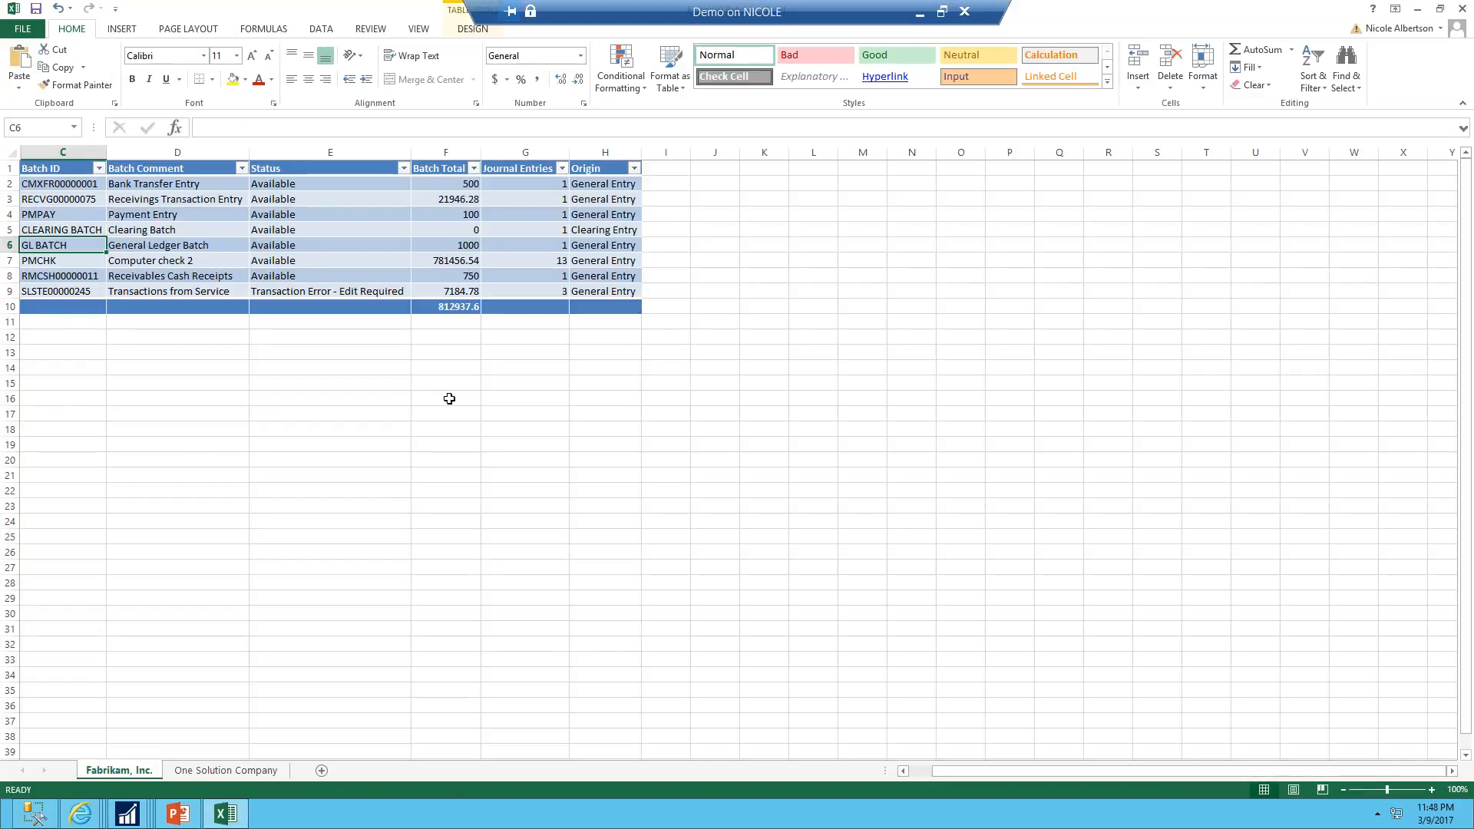
Open the workbook connections and view the properties of the ONE Financial Batches connection
left_click(332, 29)
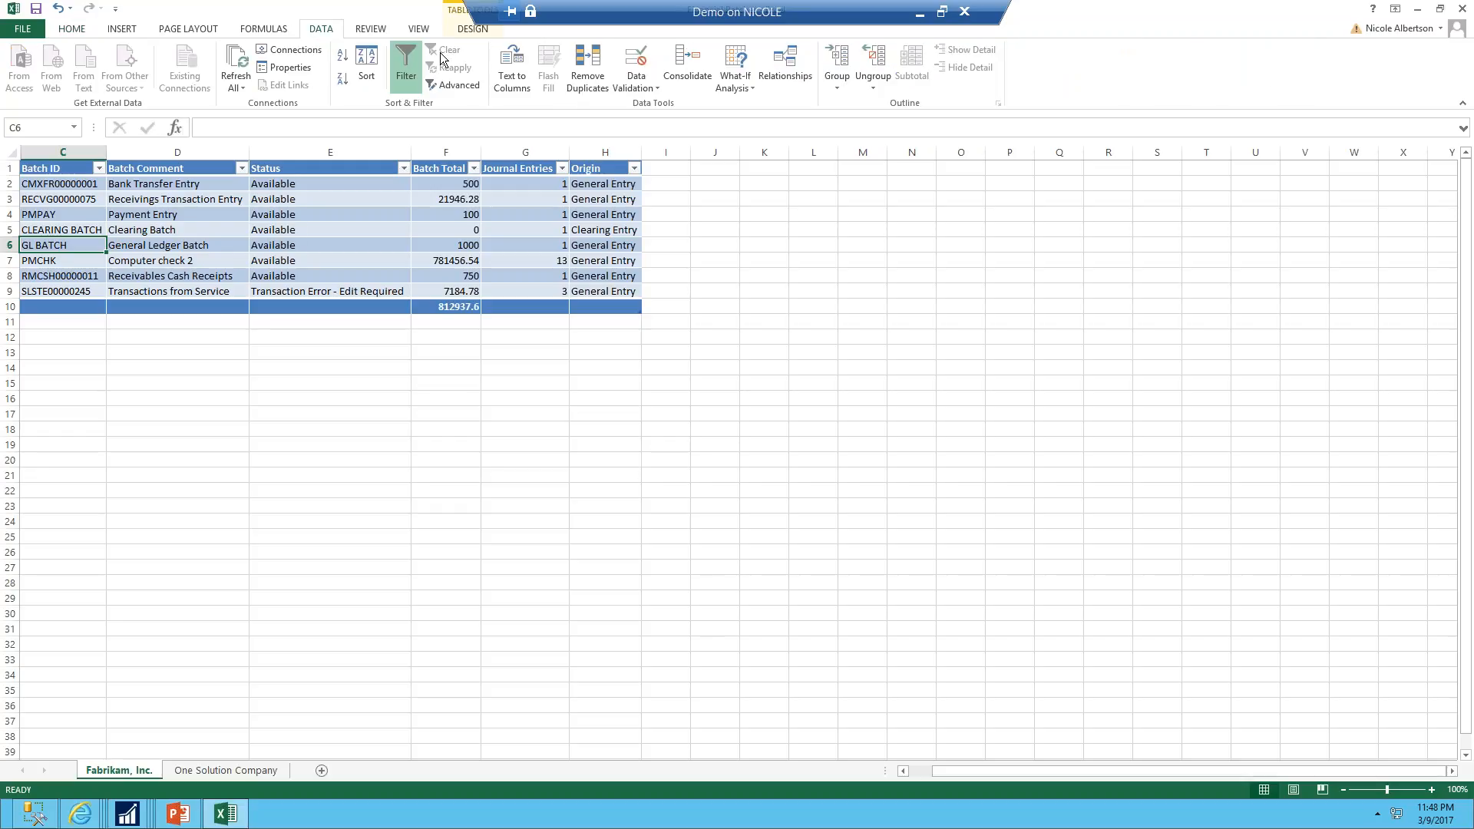
left_click(300, 54)
left_click(743, 250)
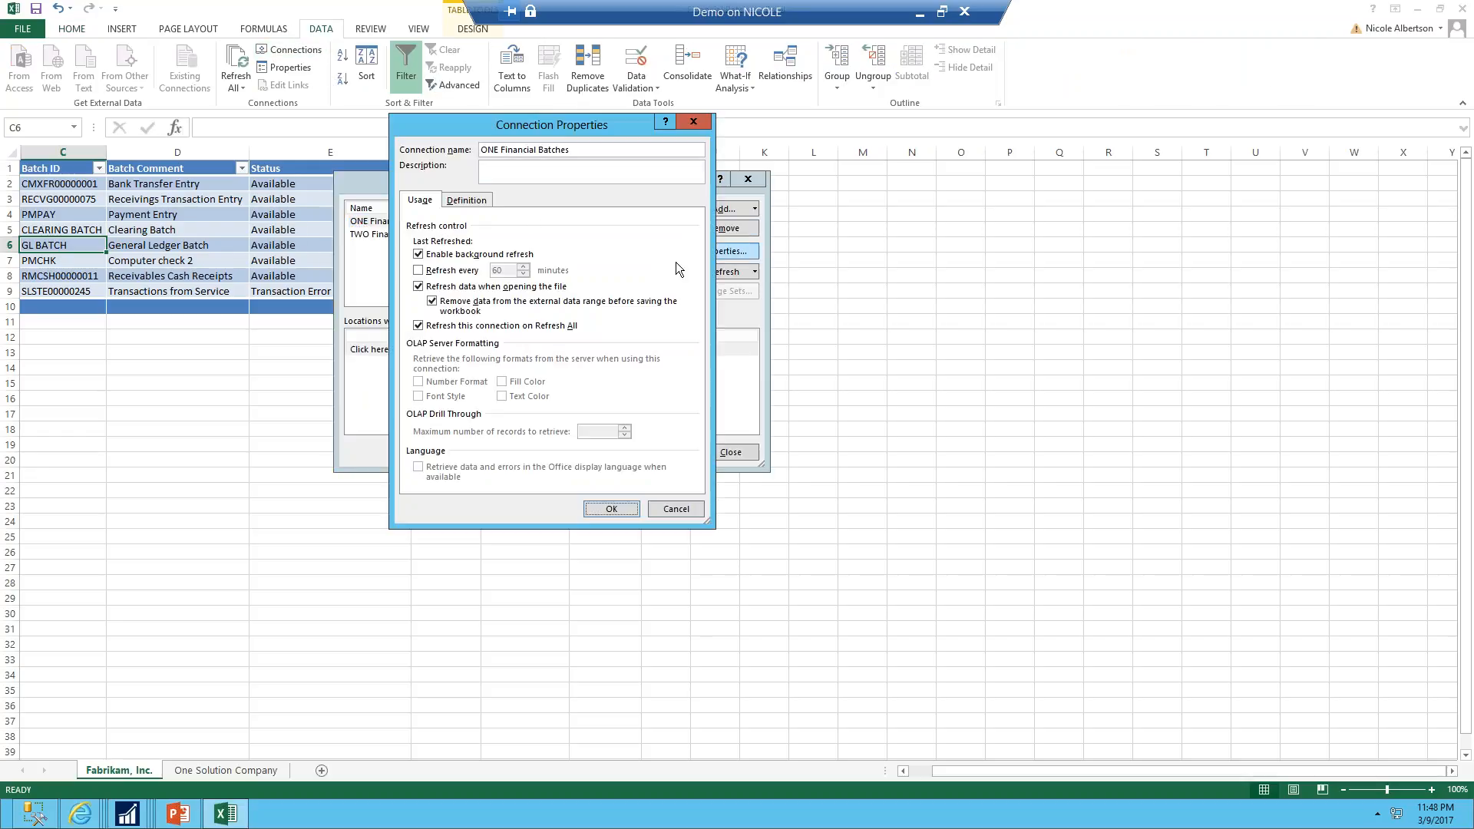
Open the connection's Definition tab and highlight the data source server name in the connection string
left_click(465, 201)
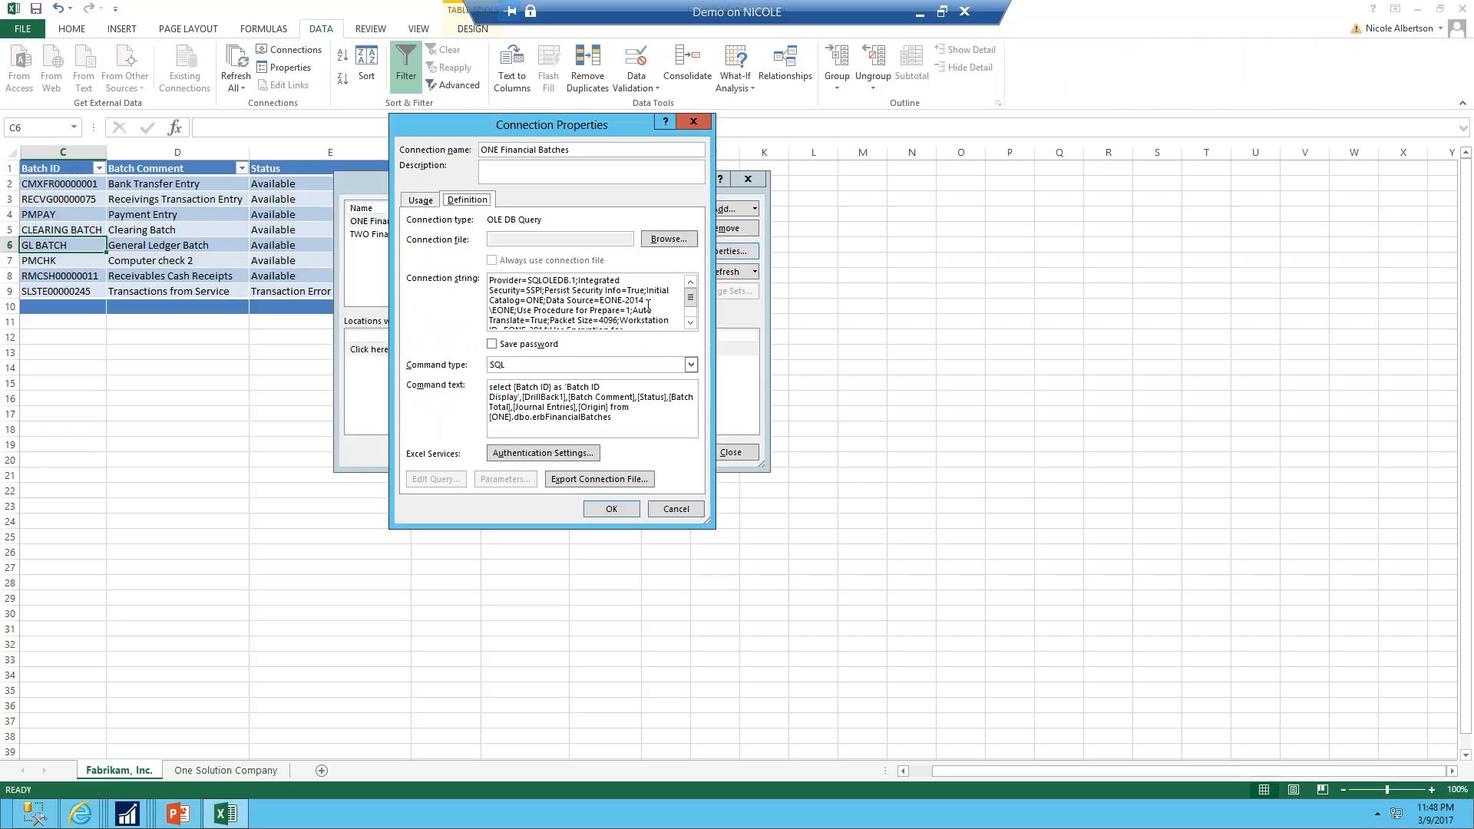
left_click(619, 301)
left_click_drag(602, 300, 517, 310)
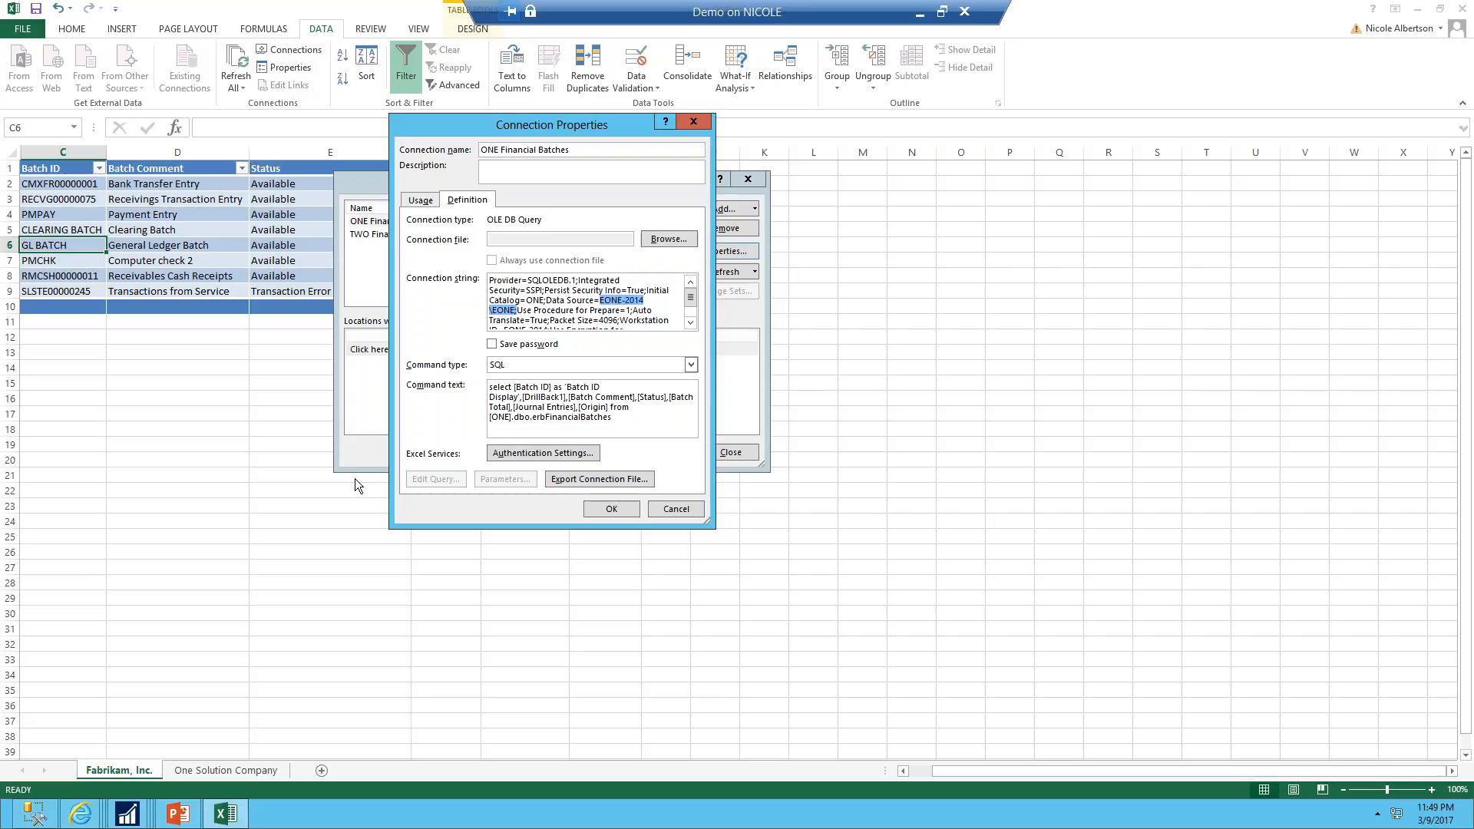
Switch to the SmartList Builder downloads page, open the 2016 manual online, and view its Security section
left_click(83, 819)
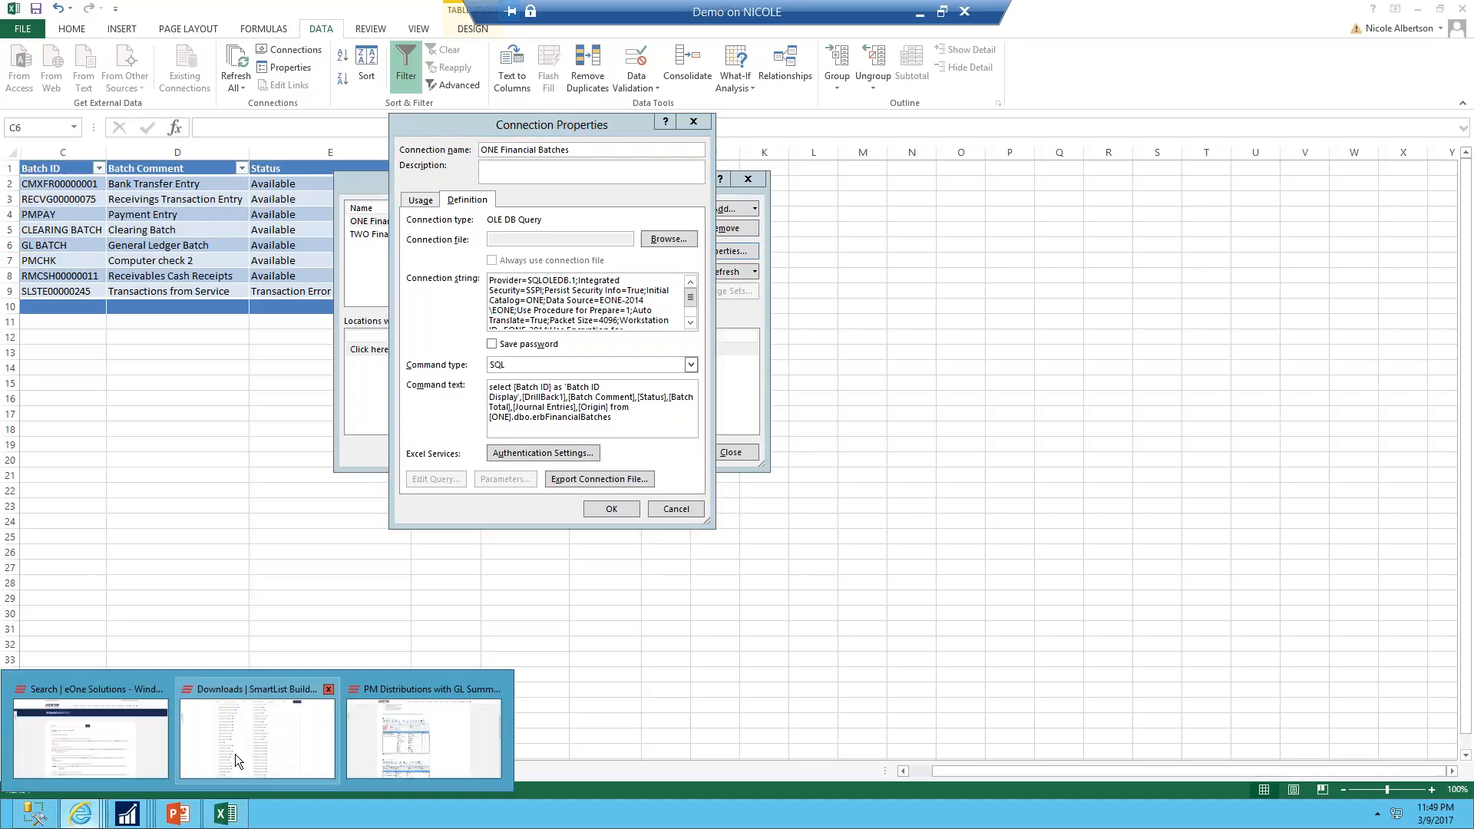
left_click(235, 754)
scroll(615, 322, "up", 20)
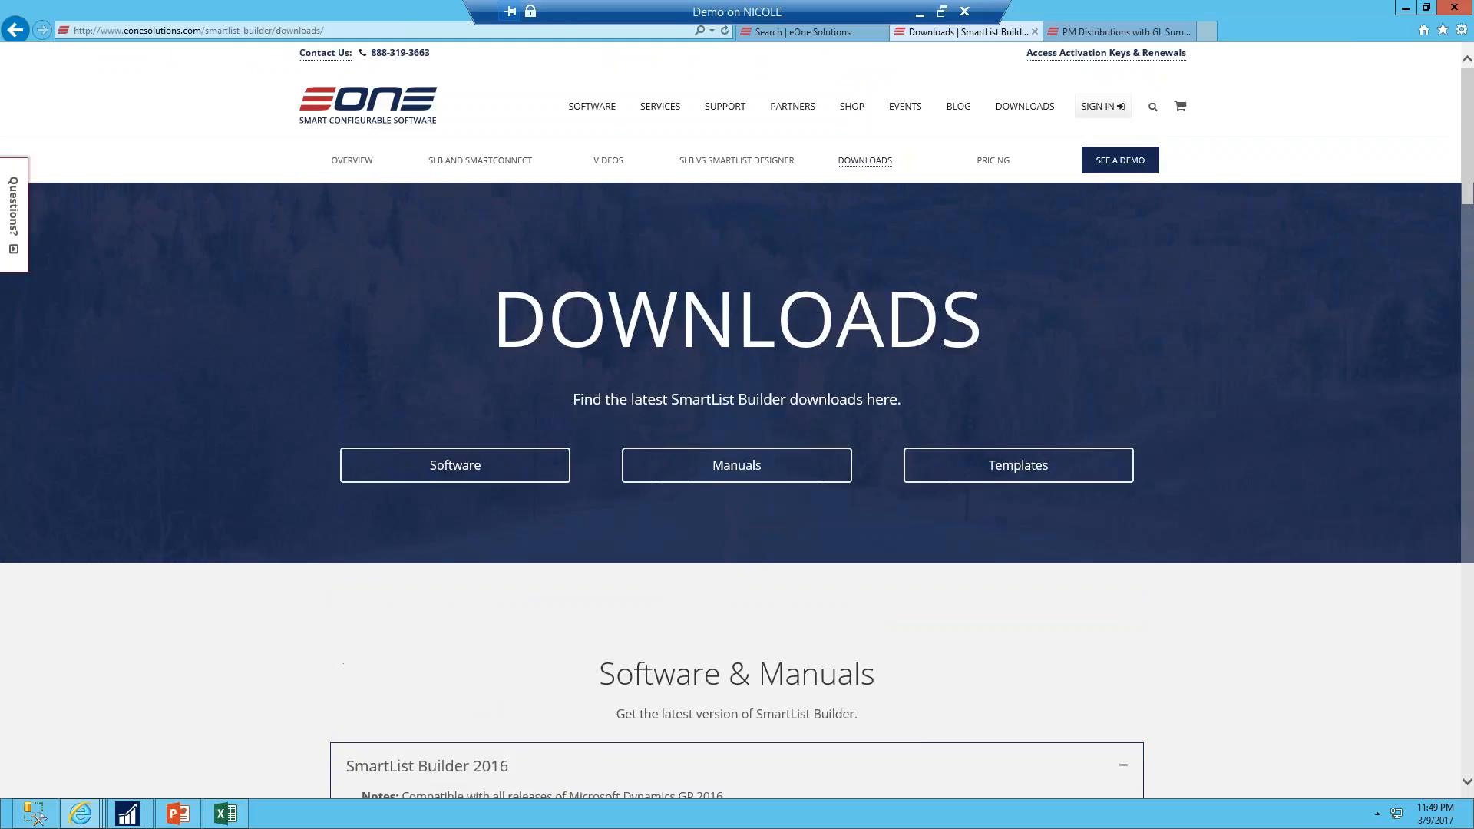
scroll(612, 509, "down", 4)
left_click(612, 507)
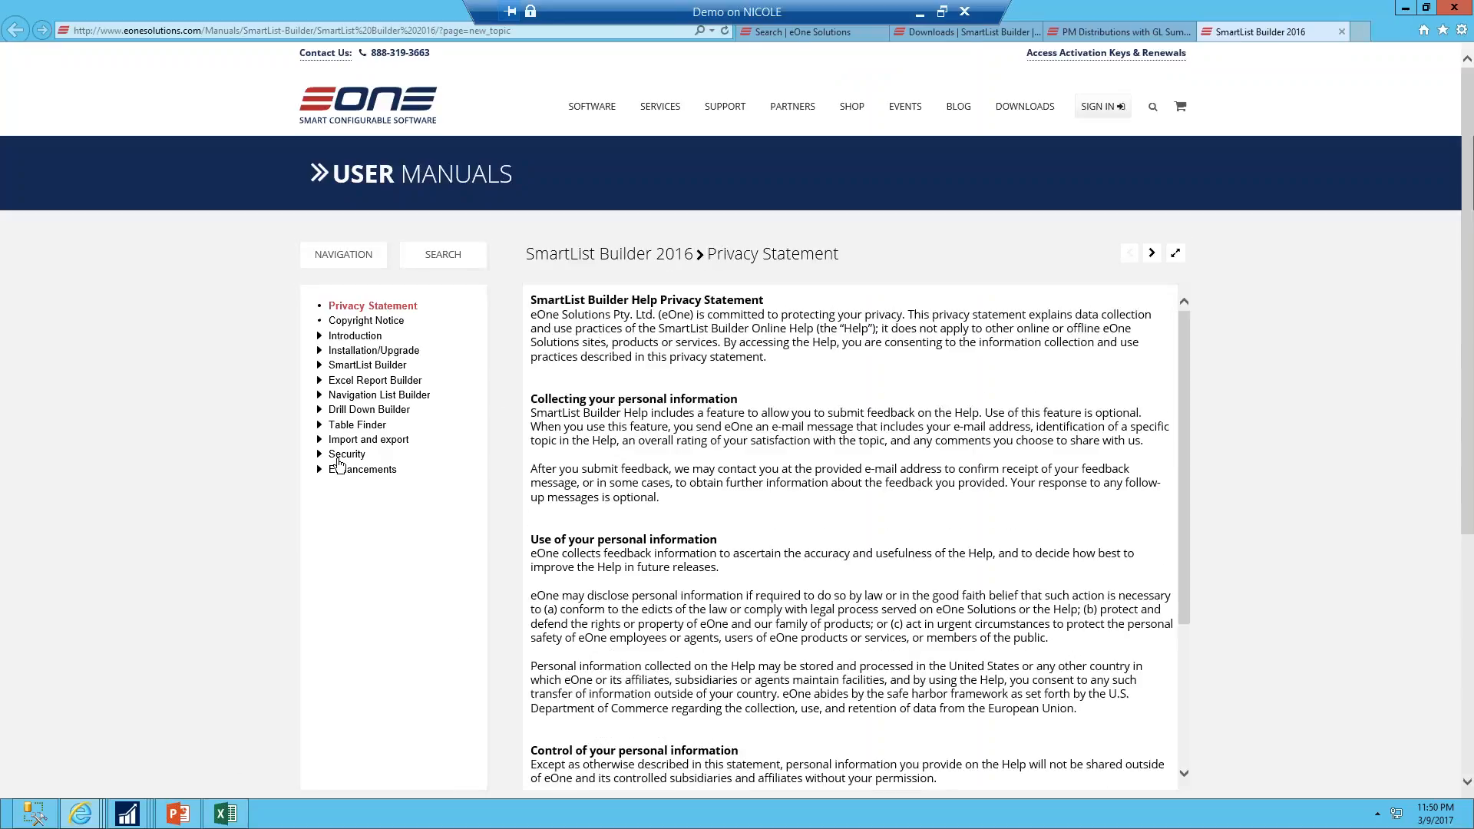
left_click(343, 455)
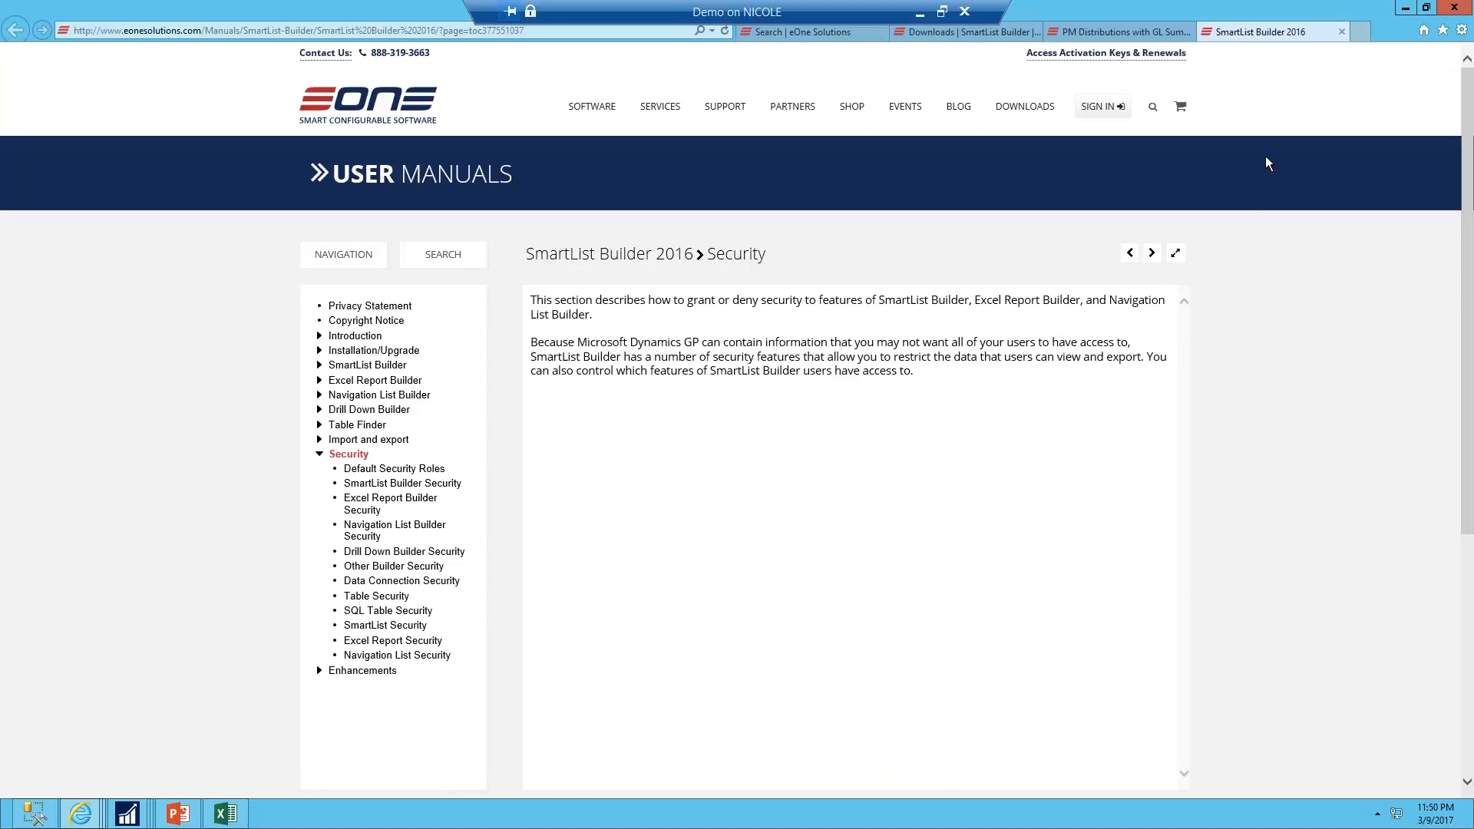
Minimize the browser and close the Connection Properties and Workbook Connections dialogs
left_click(1405, 9)
left_click(674, 511)
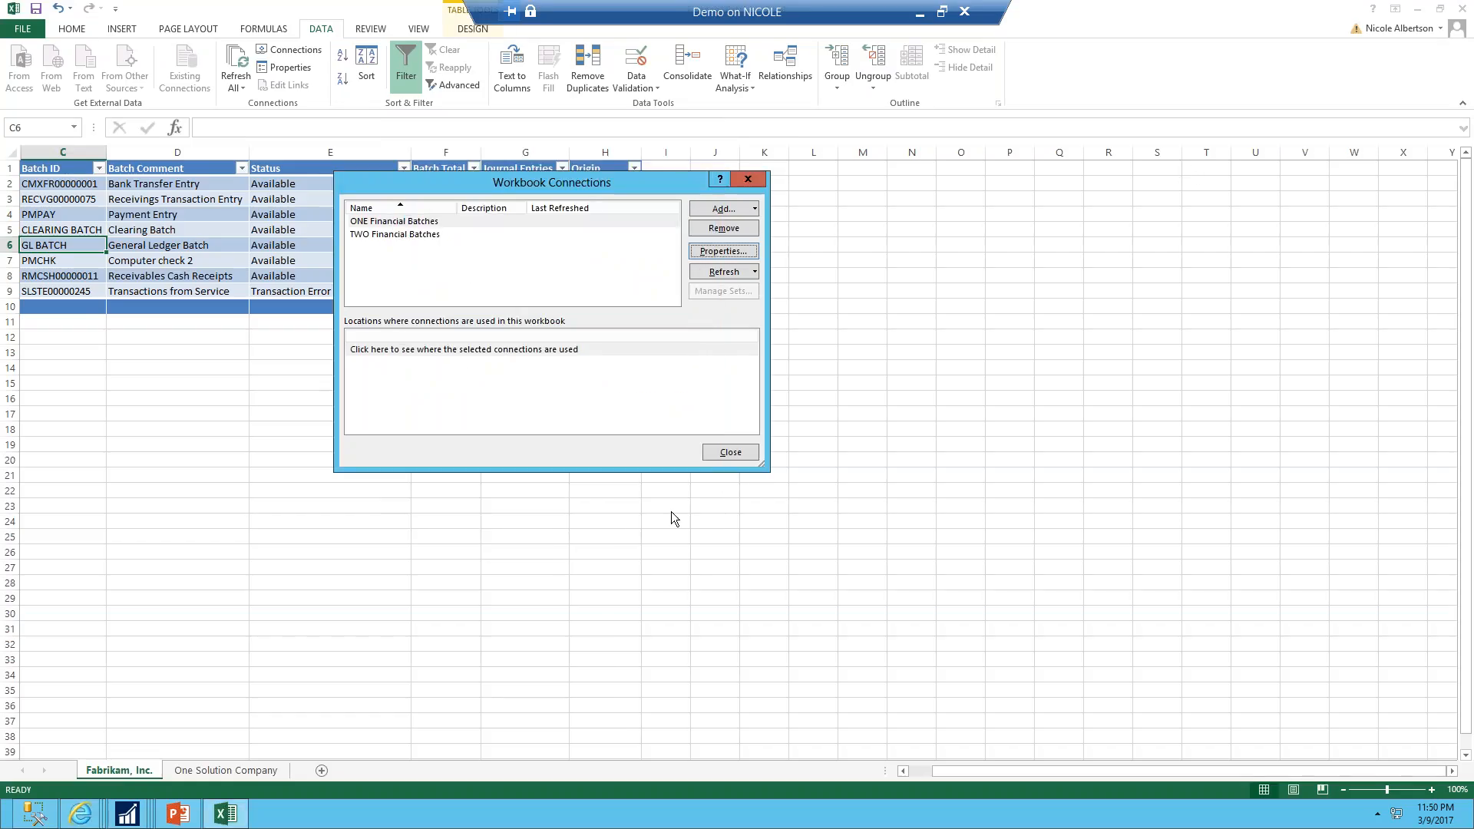
left_click(729, 453)
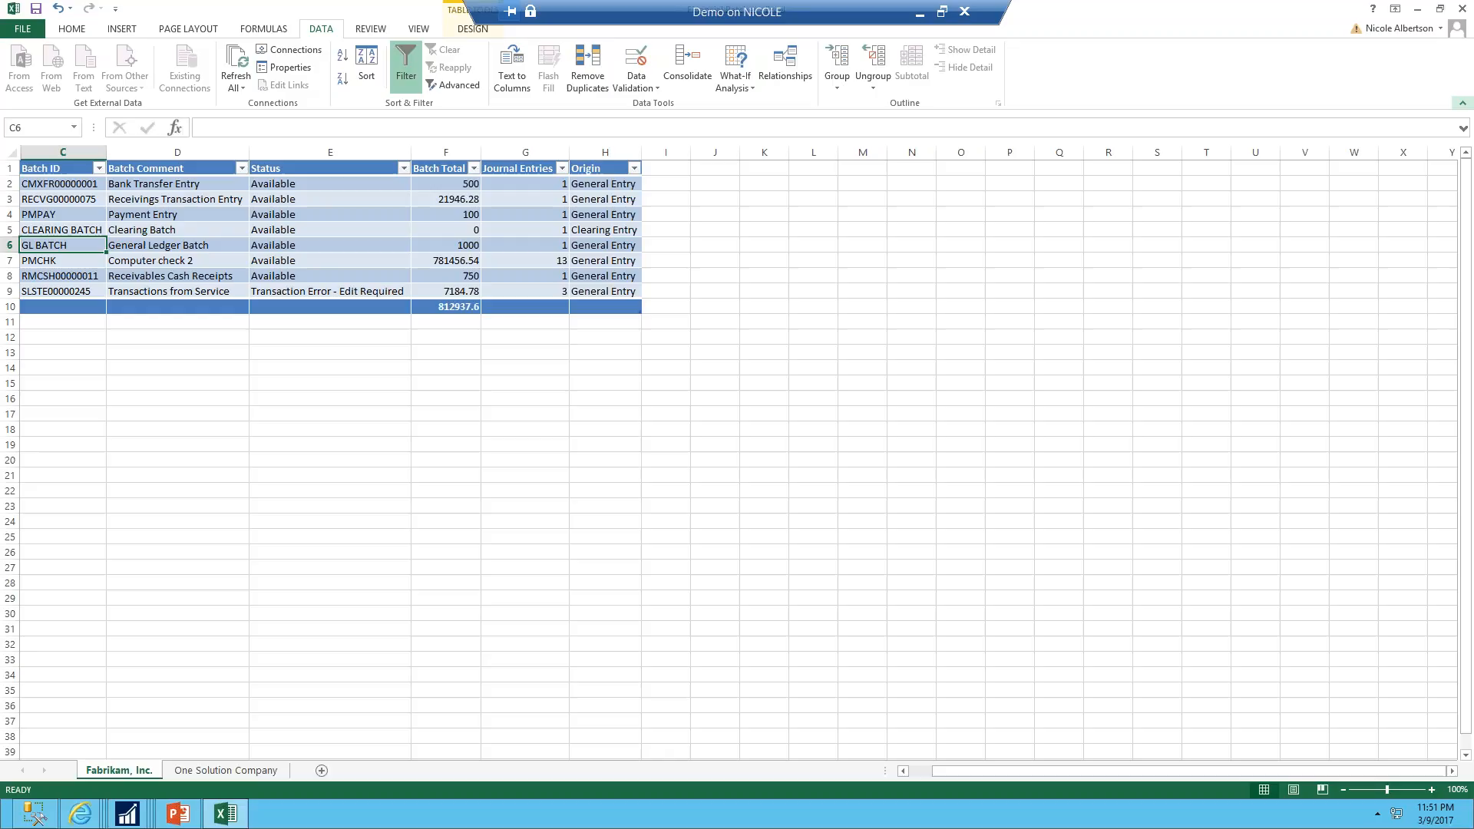
Switch to SmartList Builder, open the Duplicate dialog for Aged Payables Summary, view the new list type options, and cancel
left_click(126, 814)
left_click(546, 740)
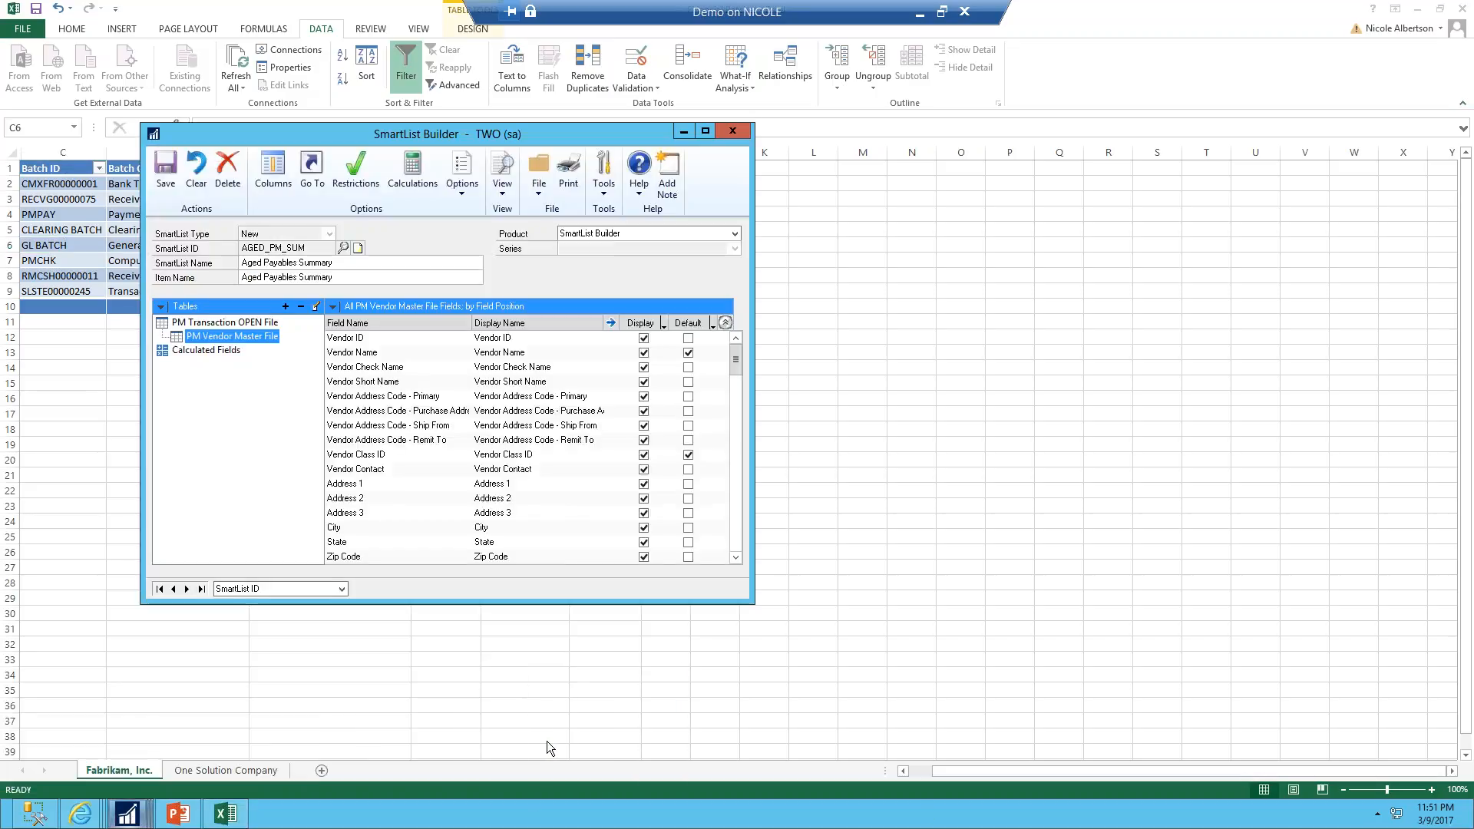
left_click(464, 184)
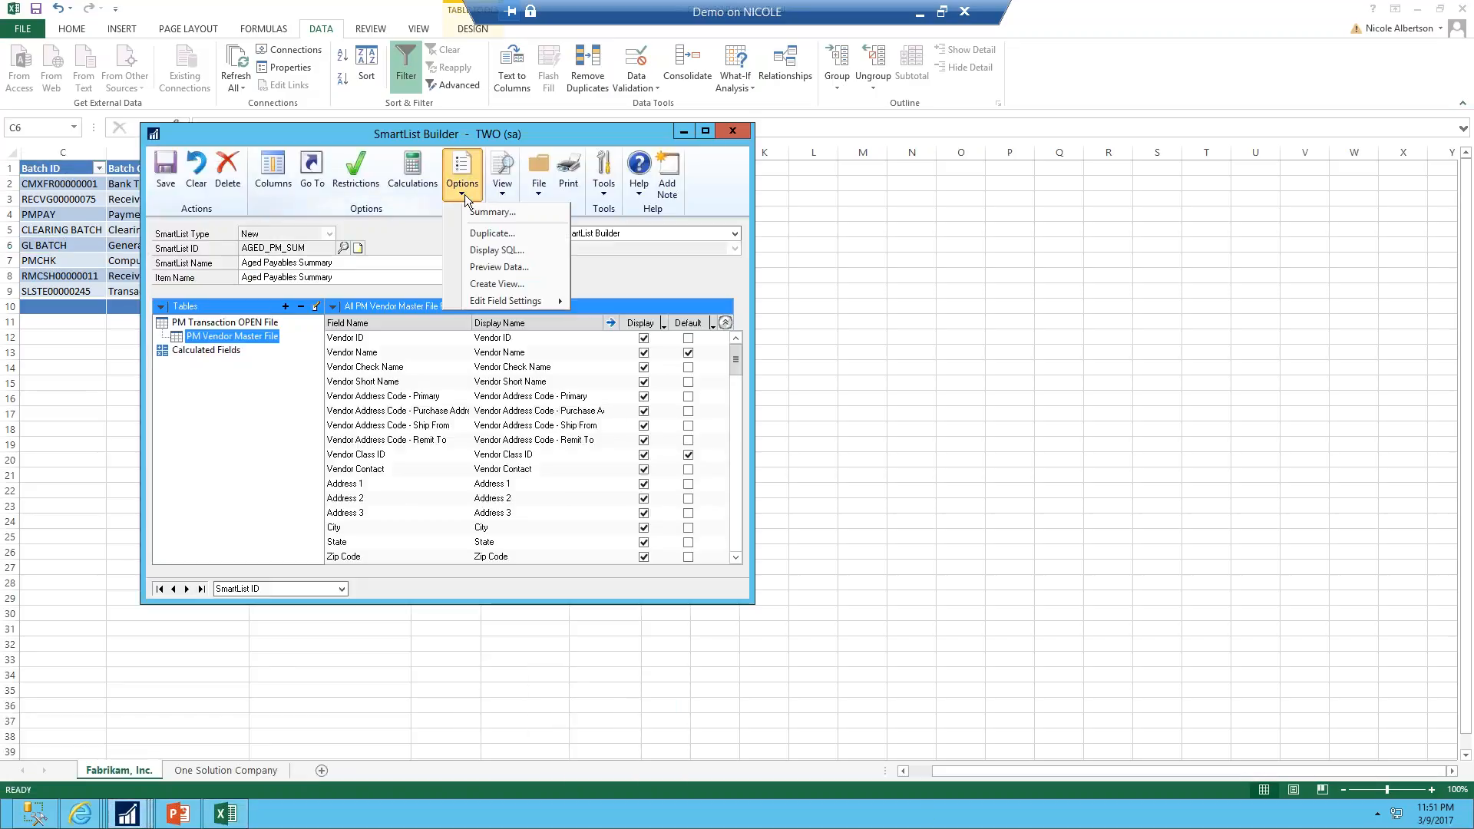
left_click(473, 234)
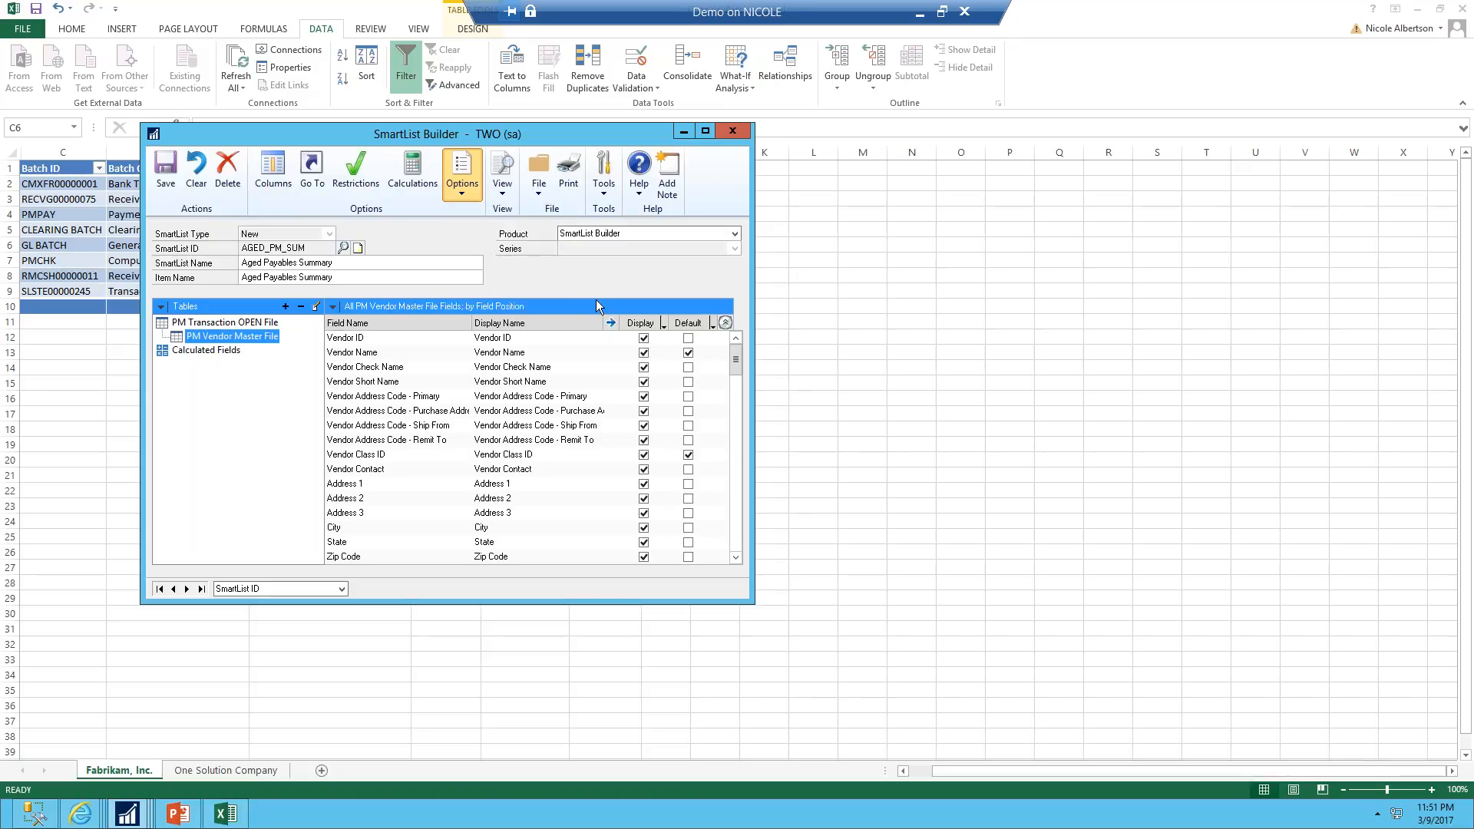
left_click(696, 405)
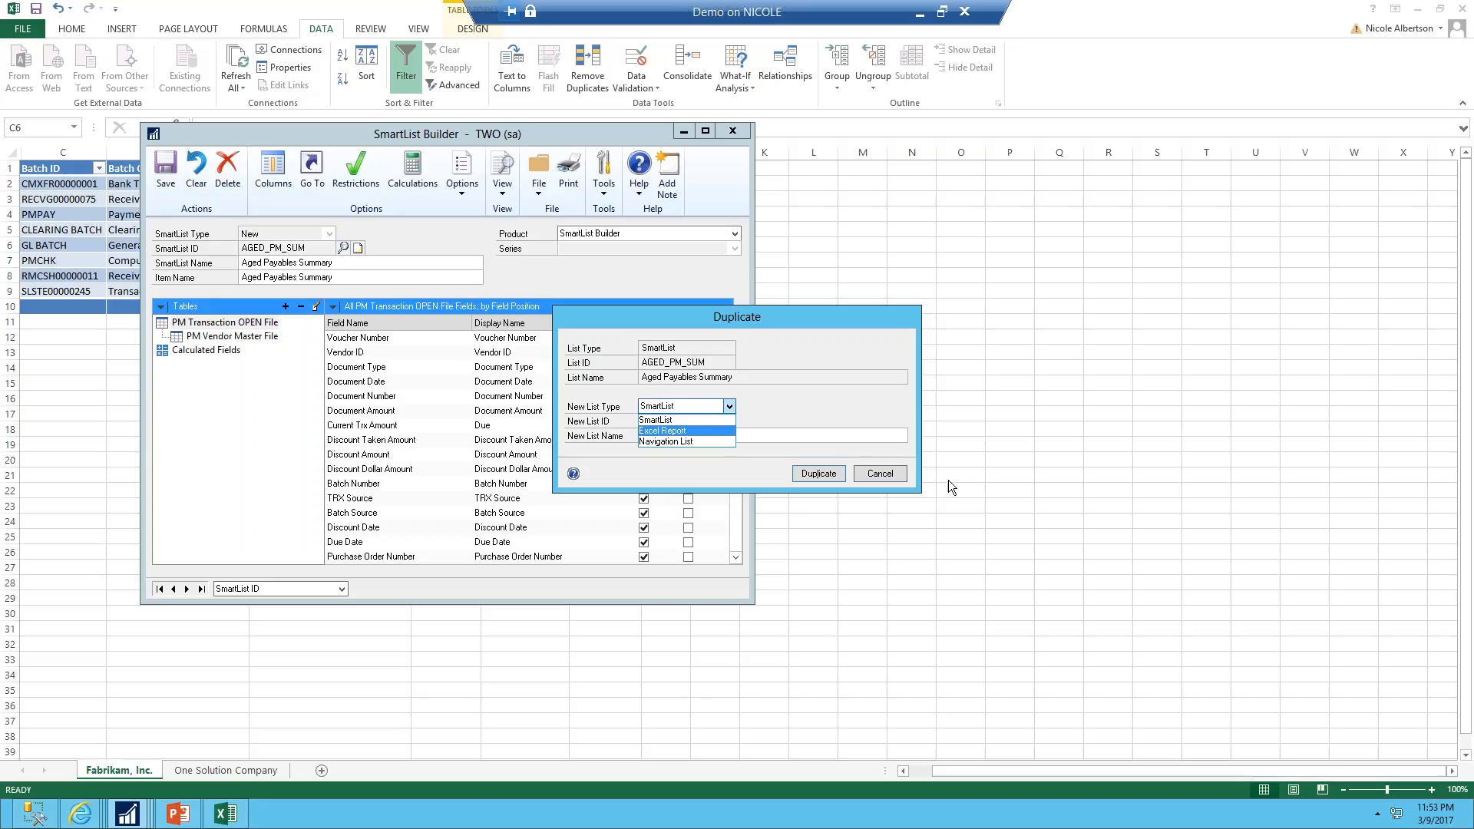
left_click(892, 473)
left_click(892, 473)
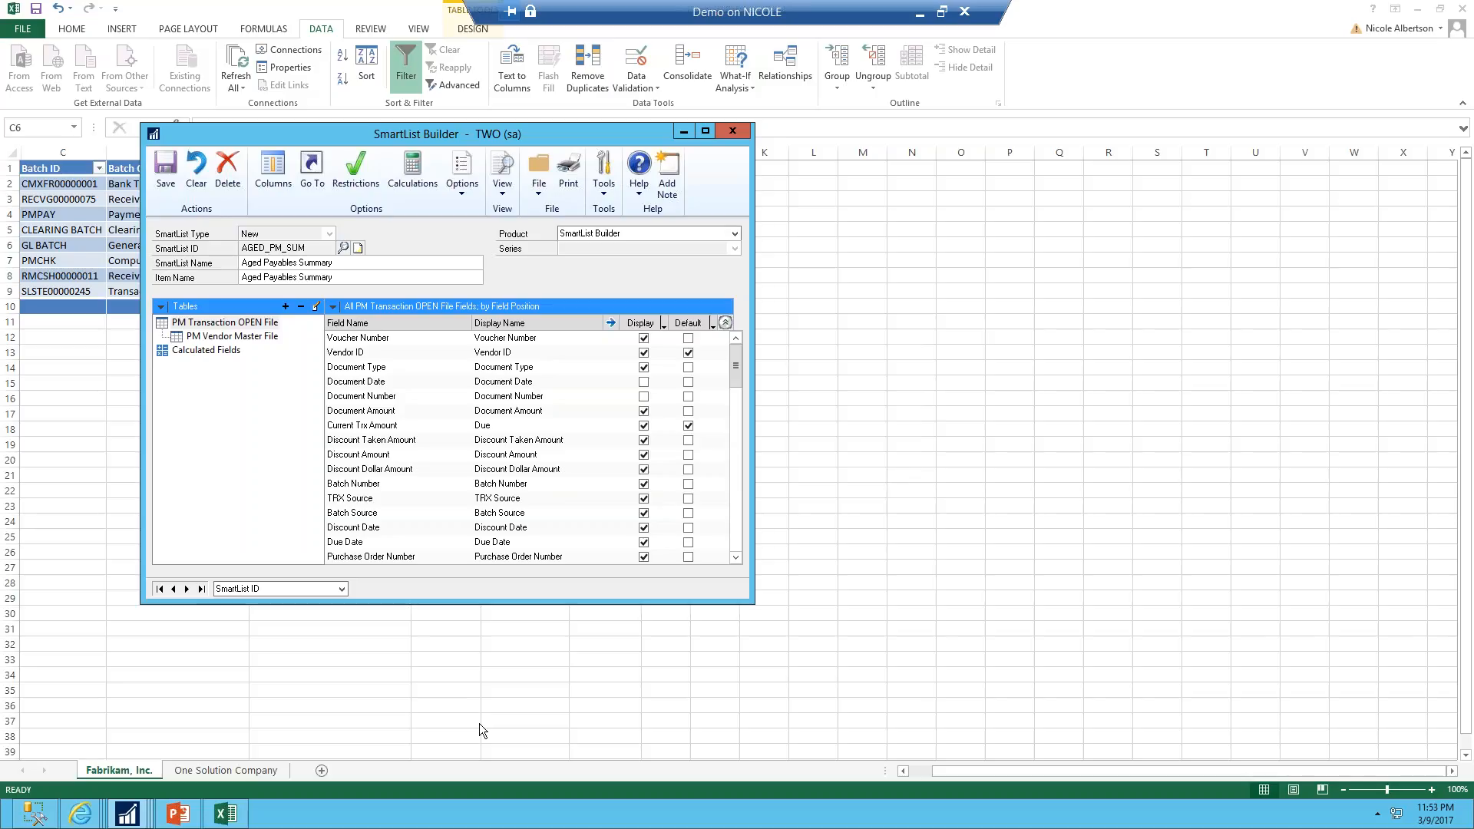
Browse the SmartList Builder tools menu in the main Dynamics GP window, then switch to the presentation's Contact Us slide
mouse_move(140, 819)
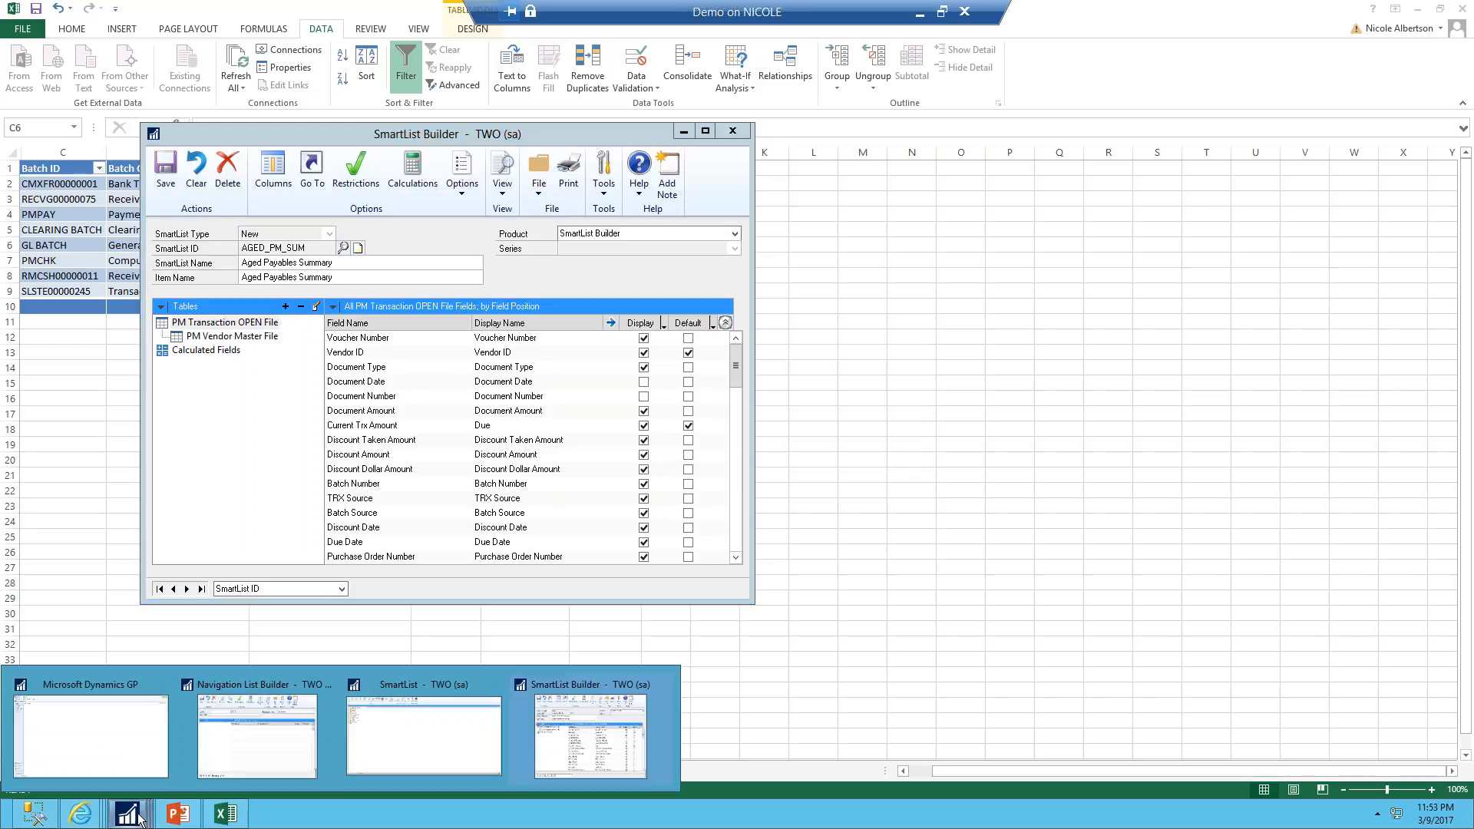
left_click(94, 734)
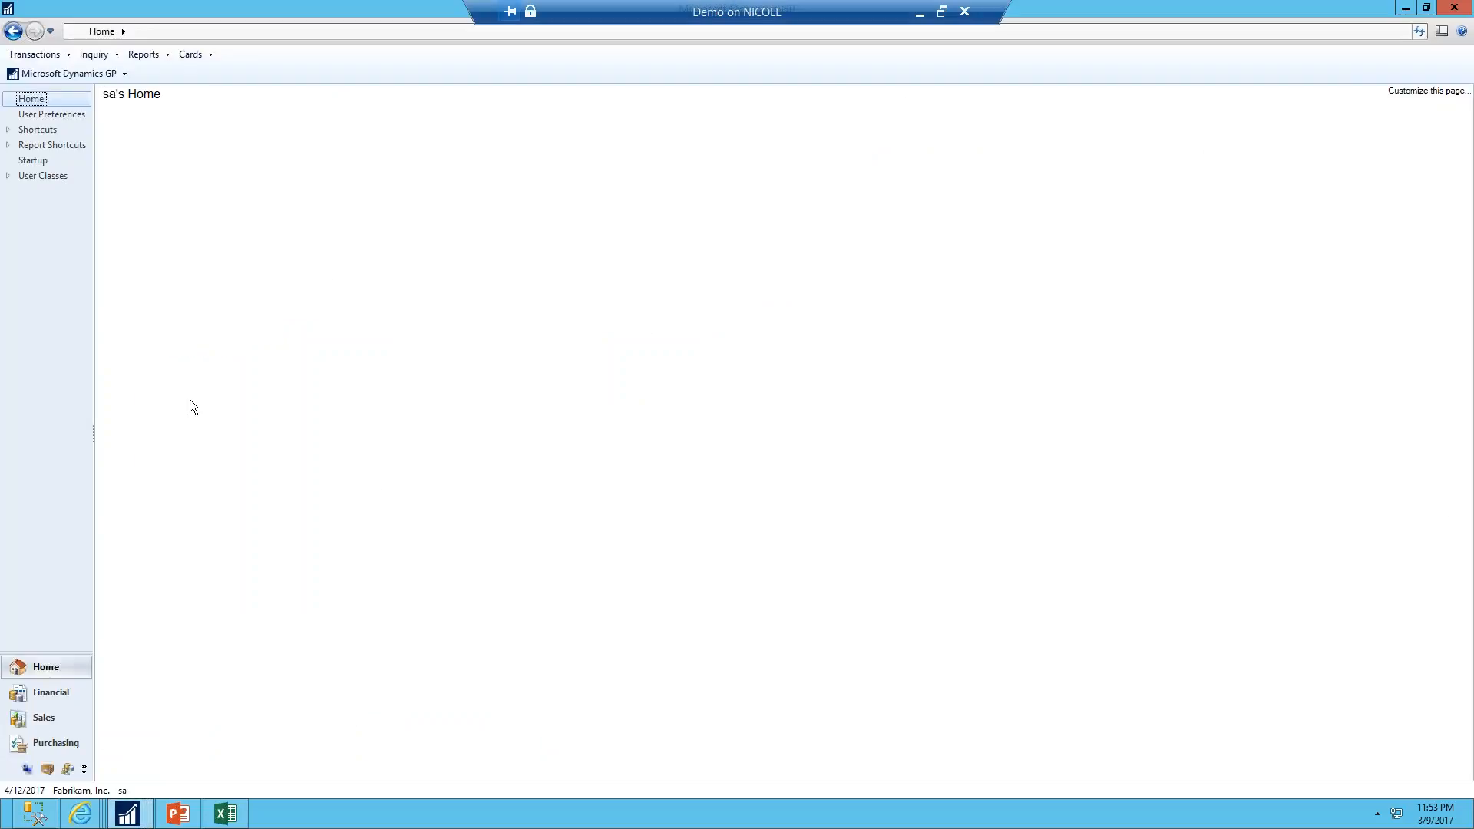
left_click(76, 71)
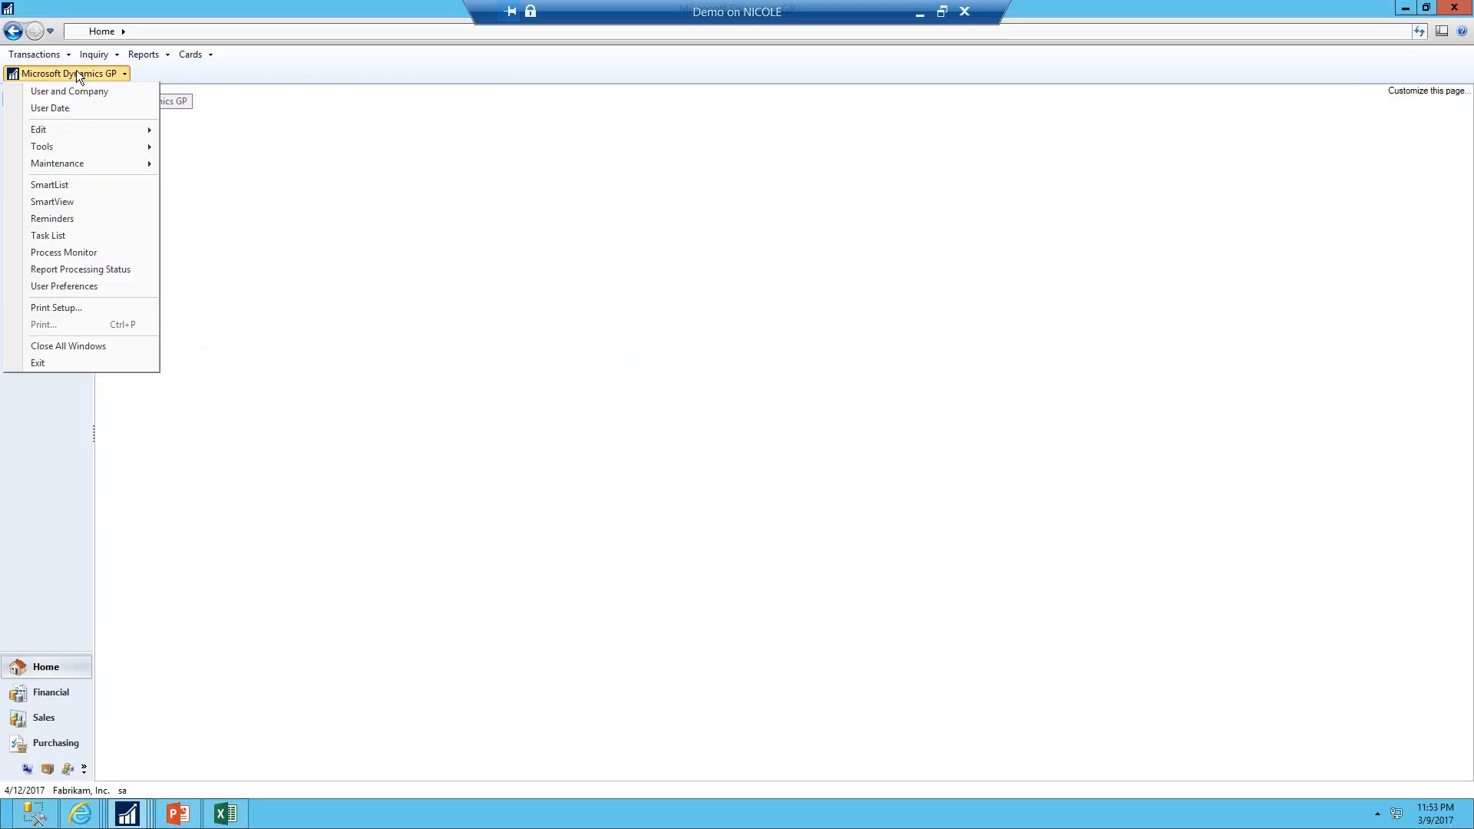
mouse_move(62, 151)
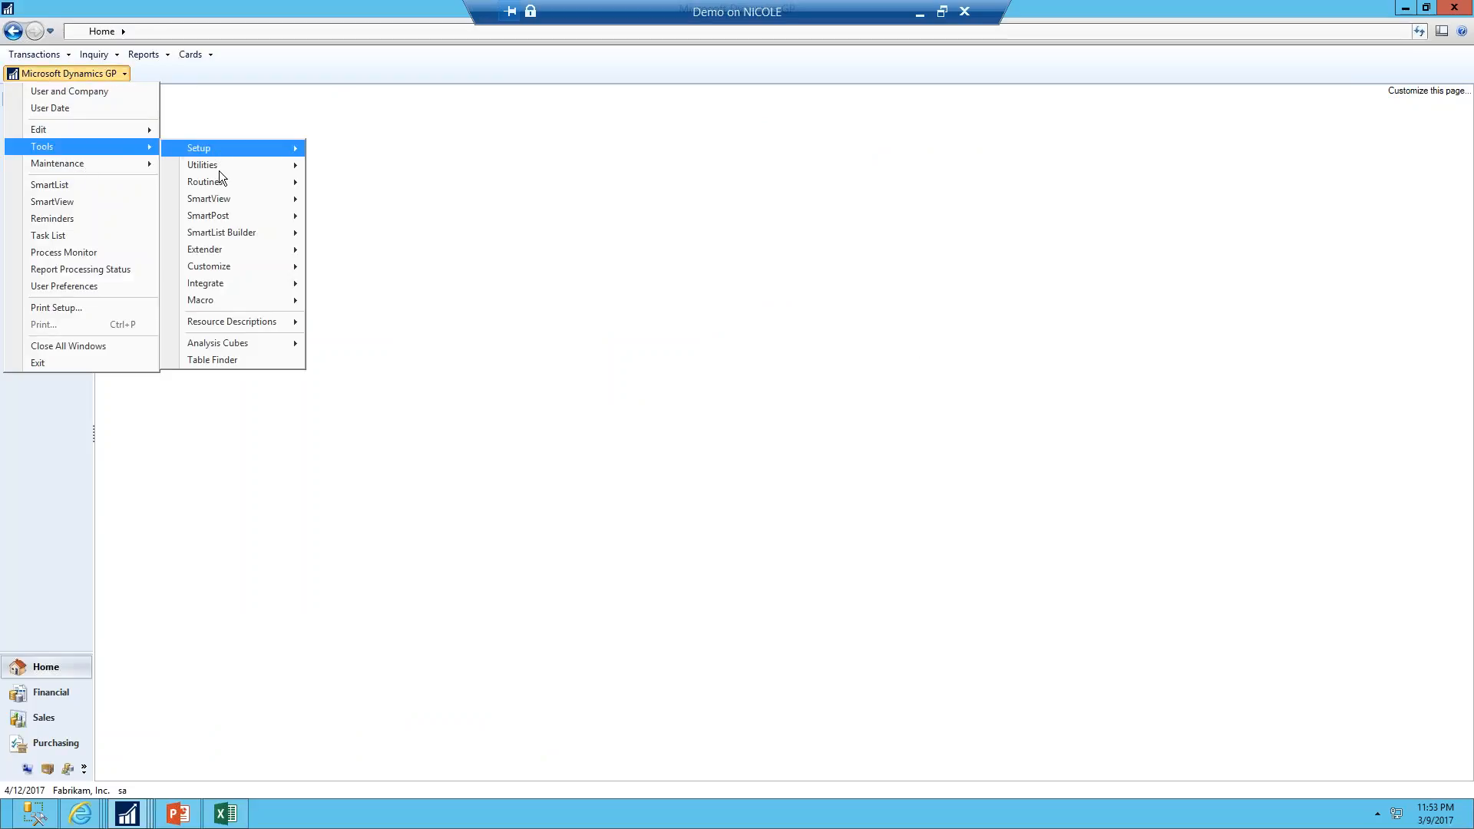
mouse_move(238, 231)
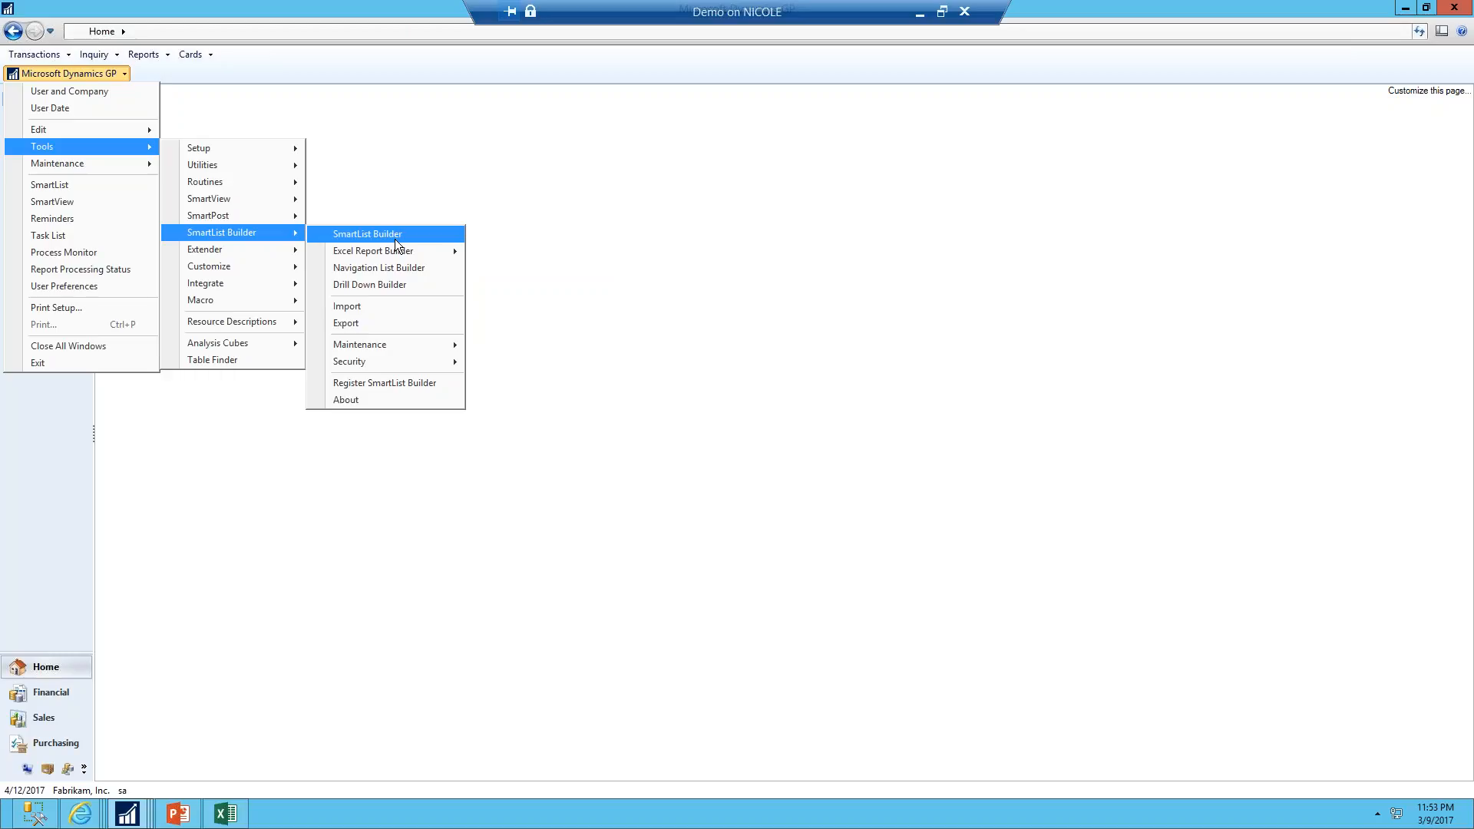
left_click(146, 818)
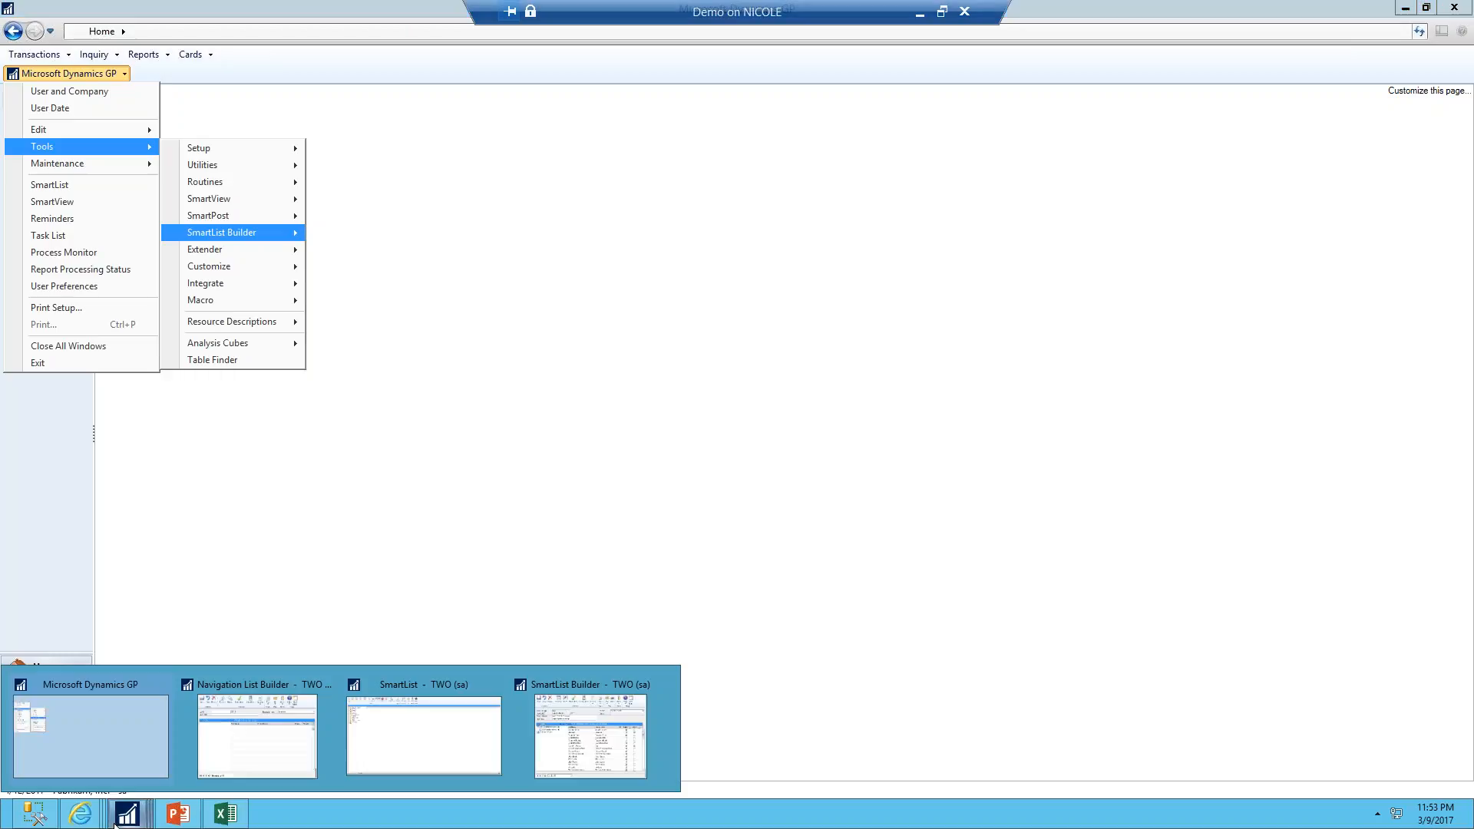
left_click(184, 806)
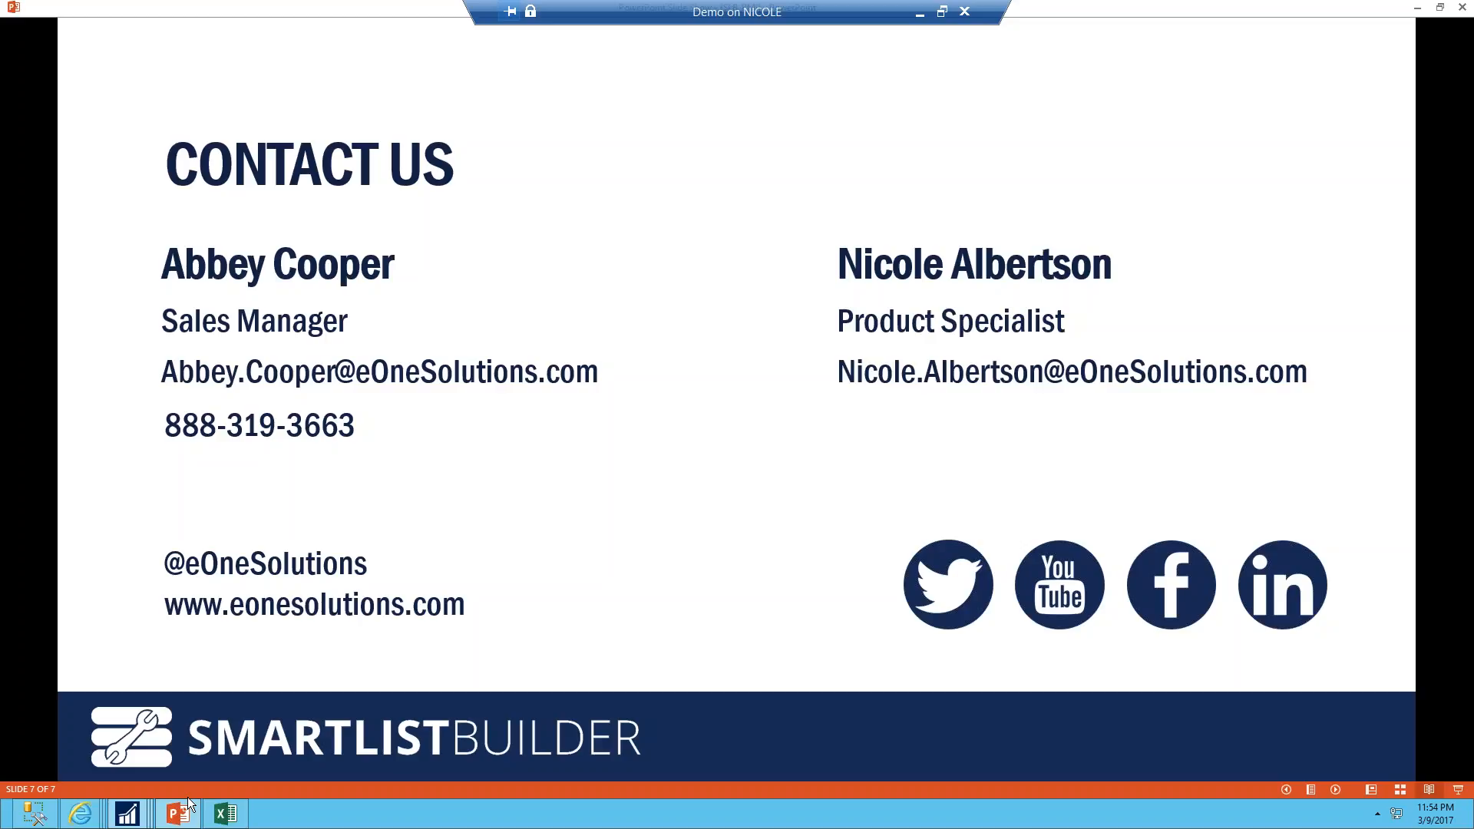
Expand the SmartList Builder 2010 entry on the downloads page, highlight its compatible GP build note, and return to the slide
mouse_move(2, 827)
mouse_move(80, 813)
left_click(233, 685)
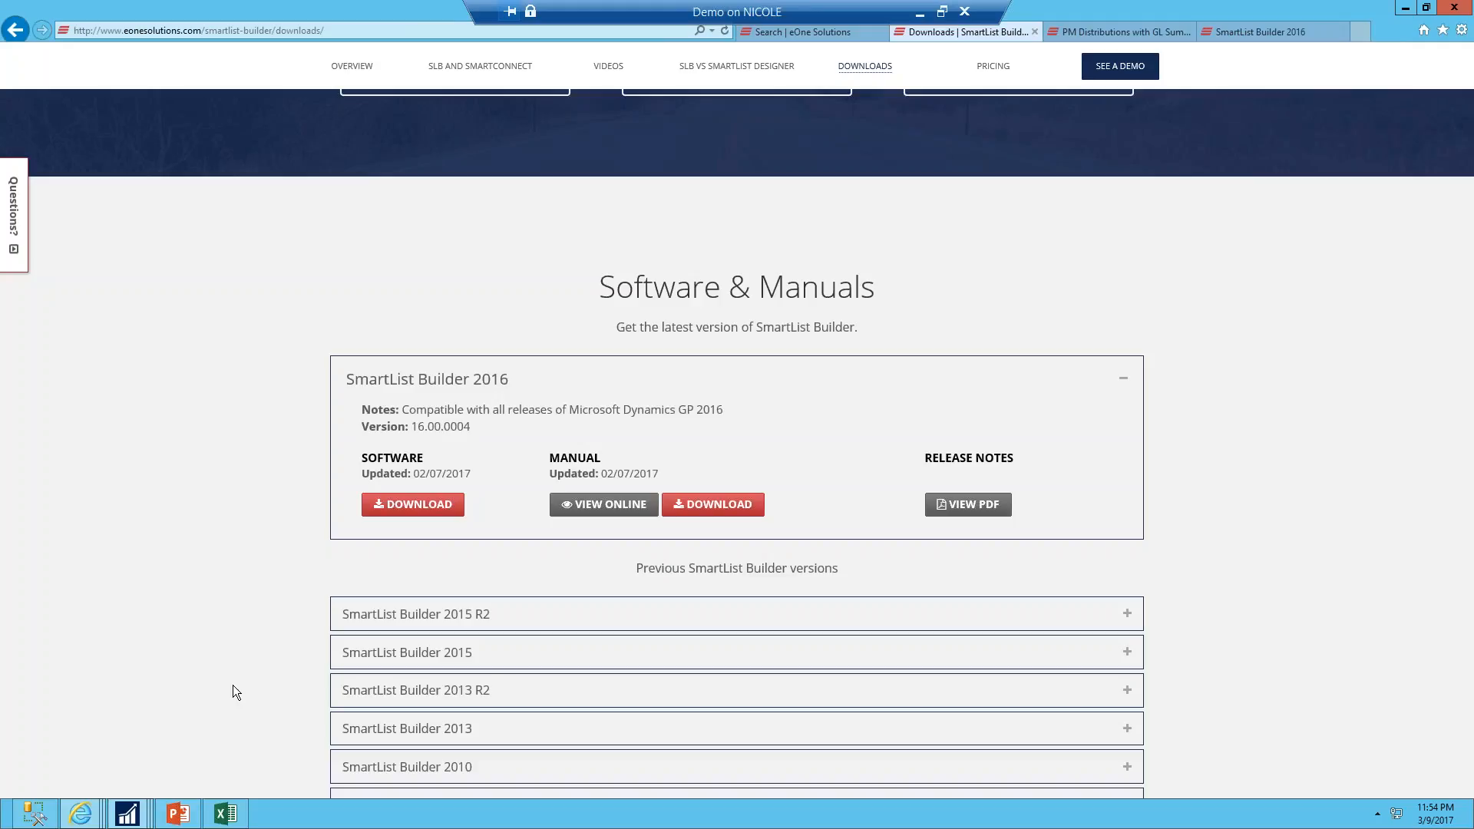
left_click(400, 771)
scroll(592, 719, "down", 4)
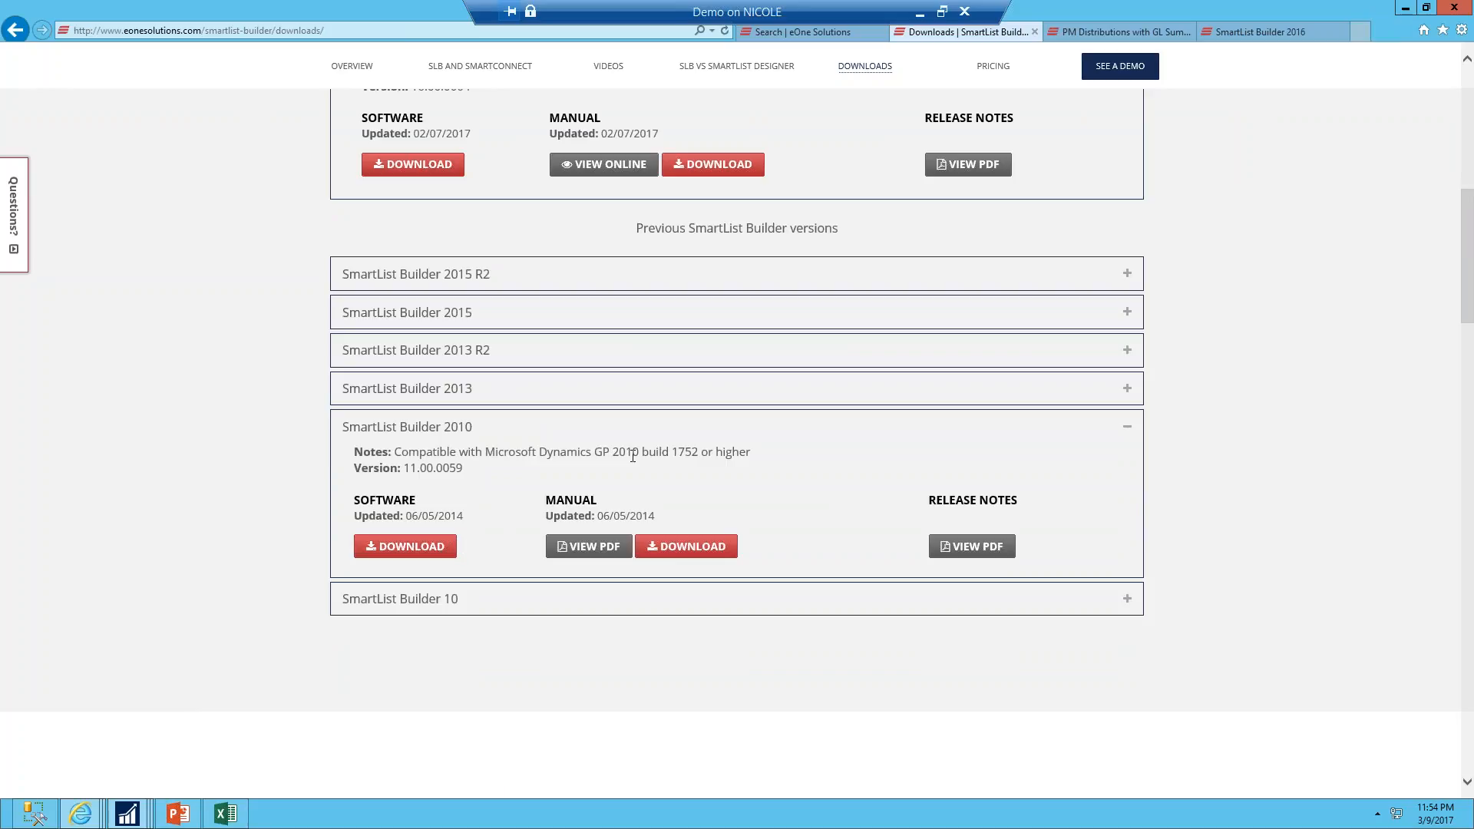
left_click_drag(614, 455, 685, 446)
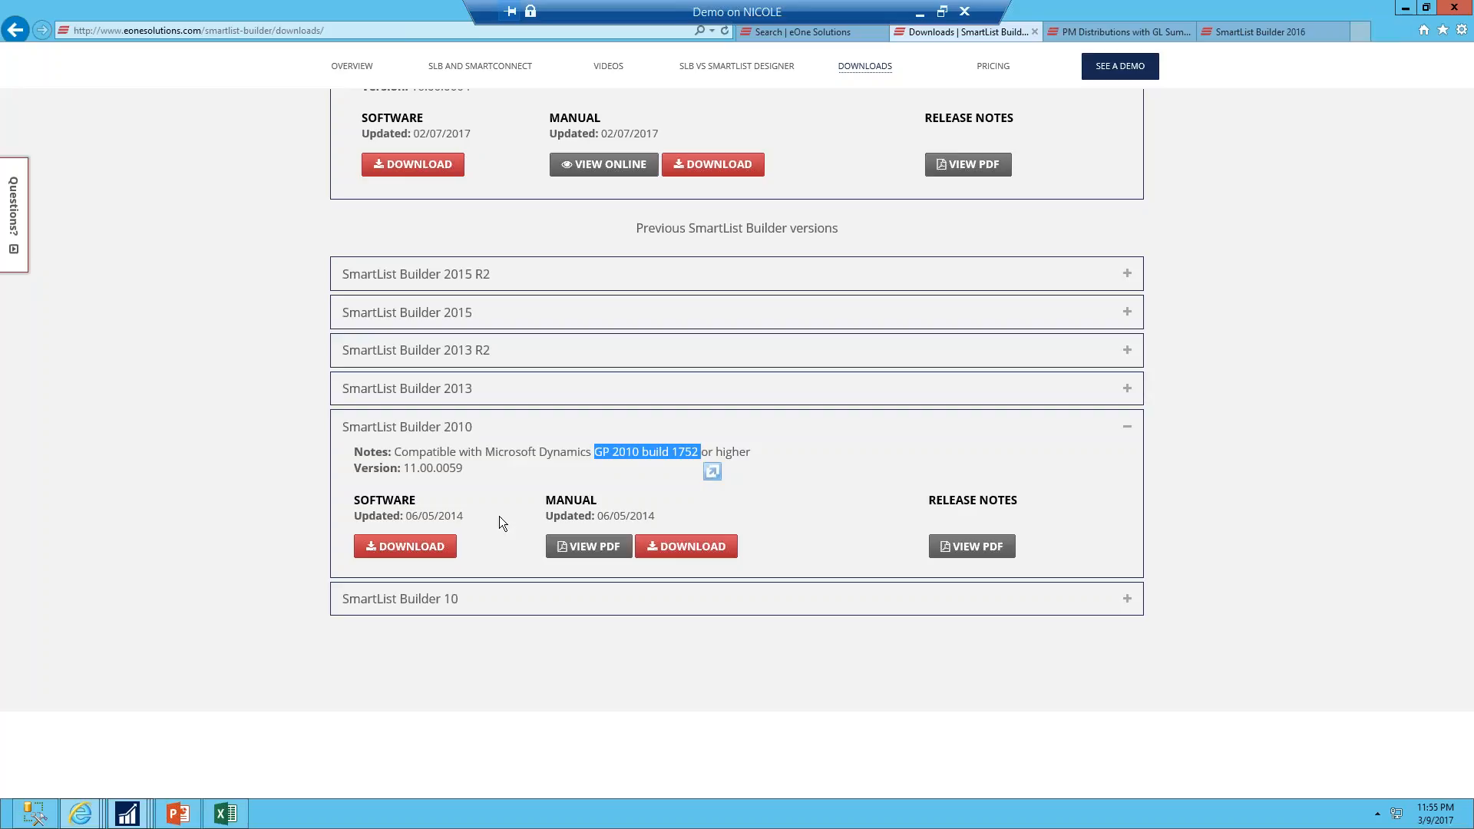
left_click(167, 822)
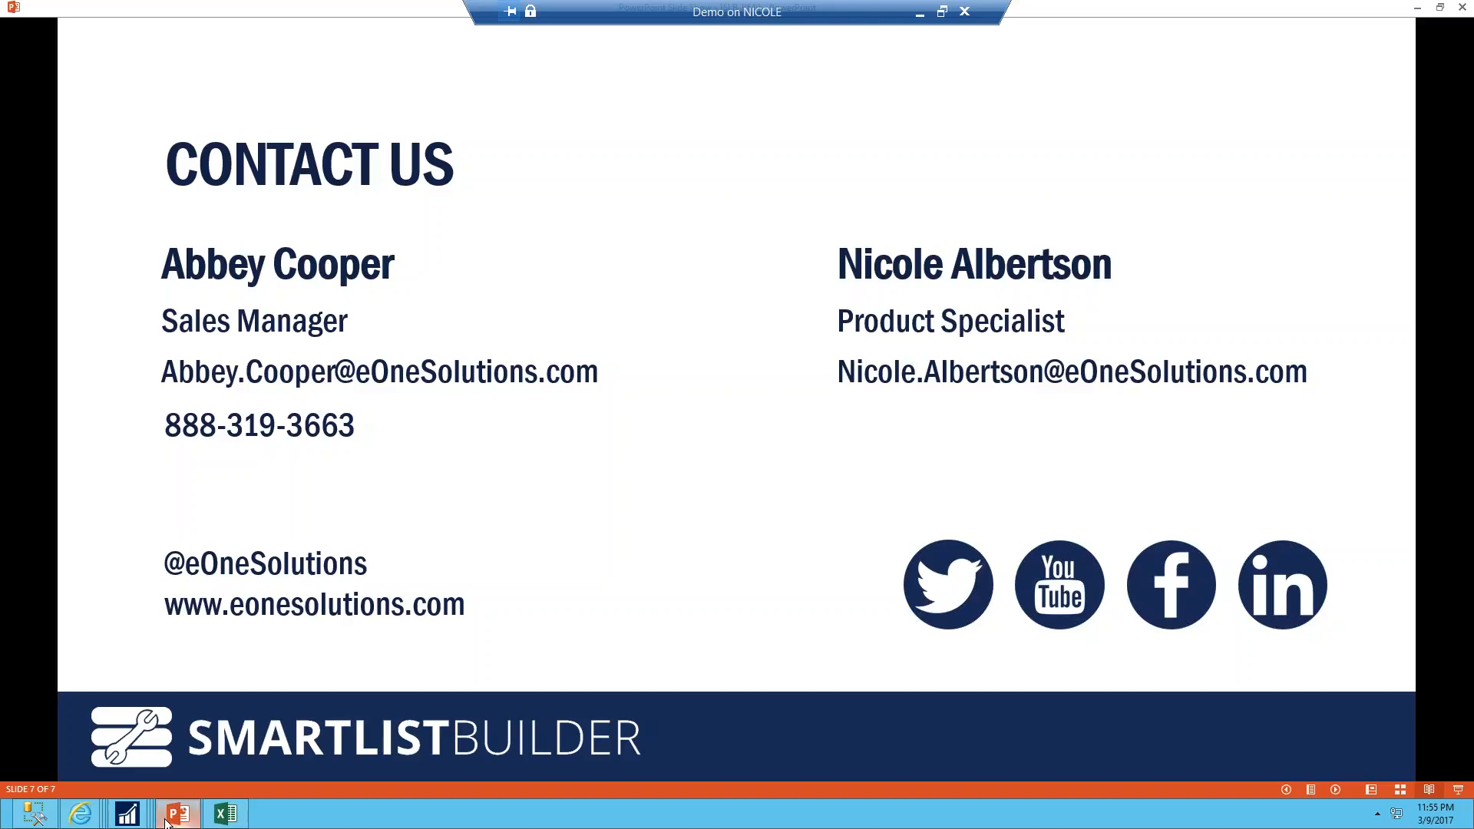